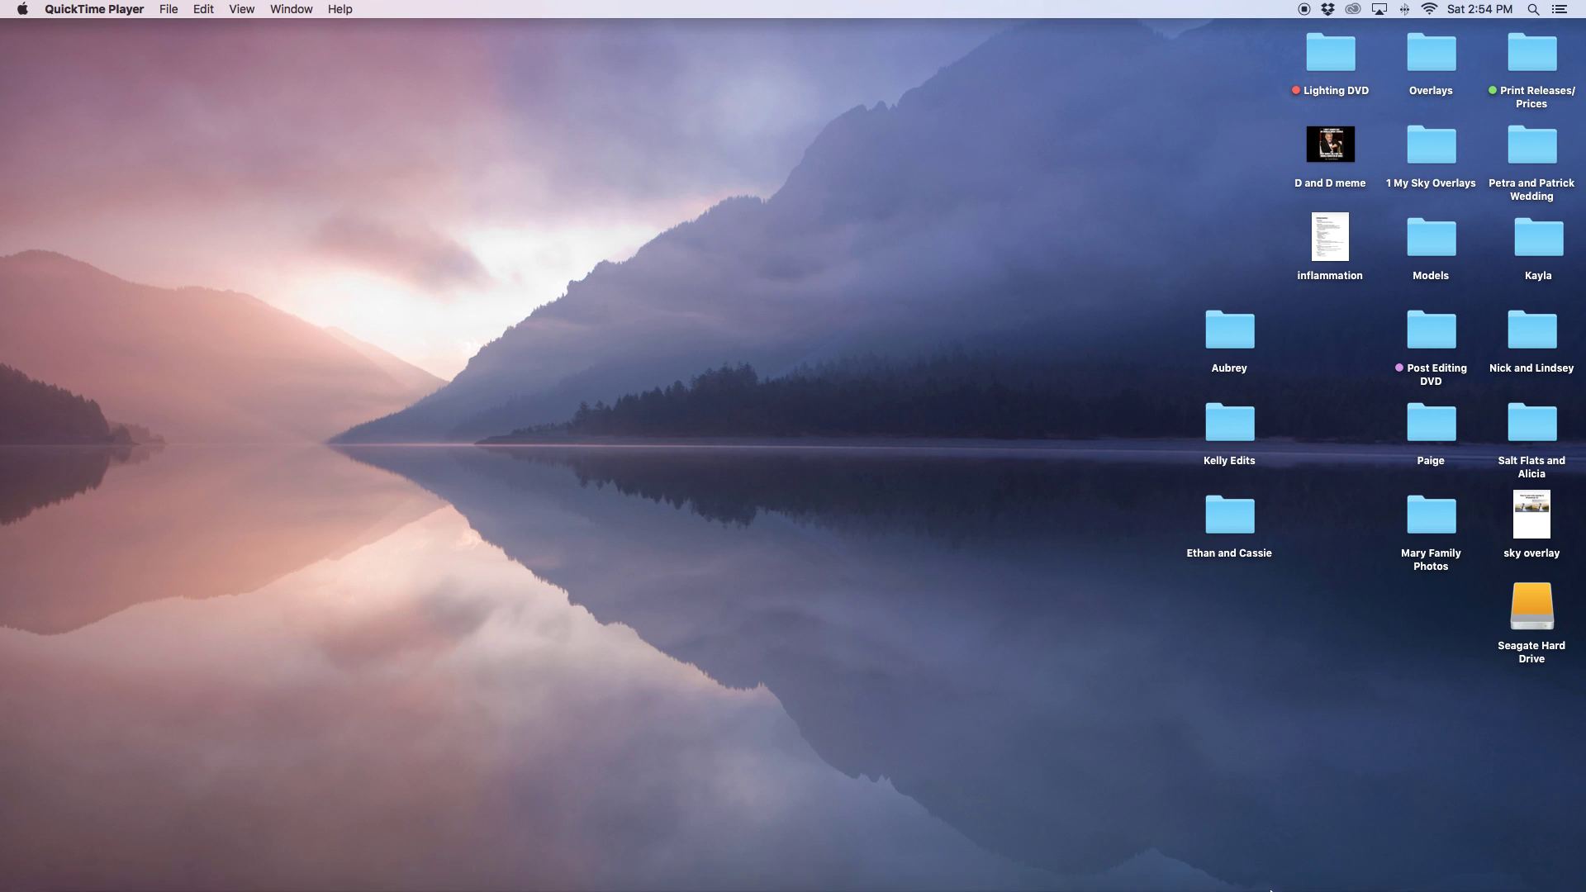
Restore the minimized Lightroom and Photoshop windows and switch back to the portrait DSC_0030.NEF in Lightroom.
mouse_move(1293, 884)
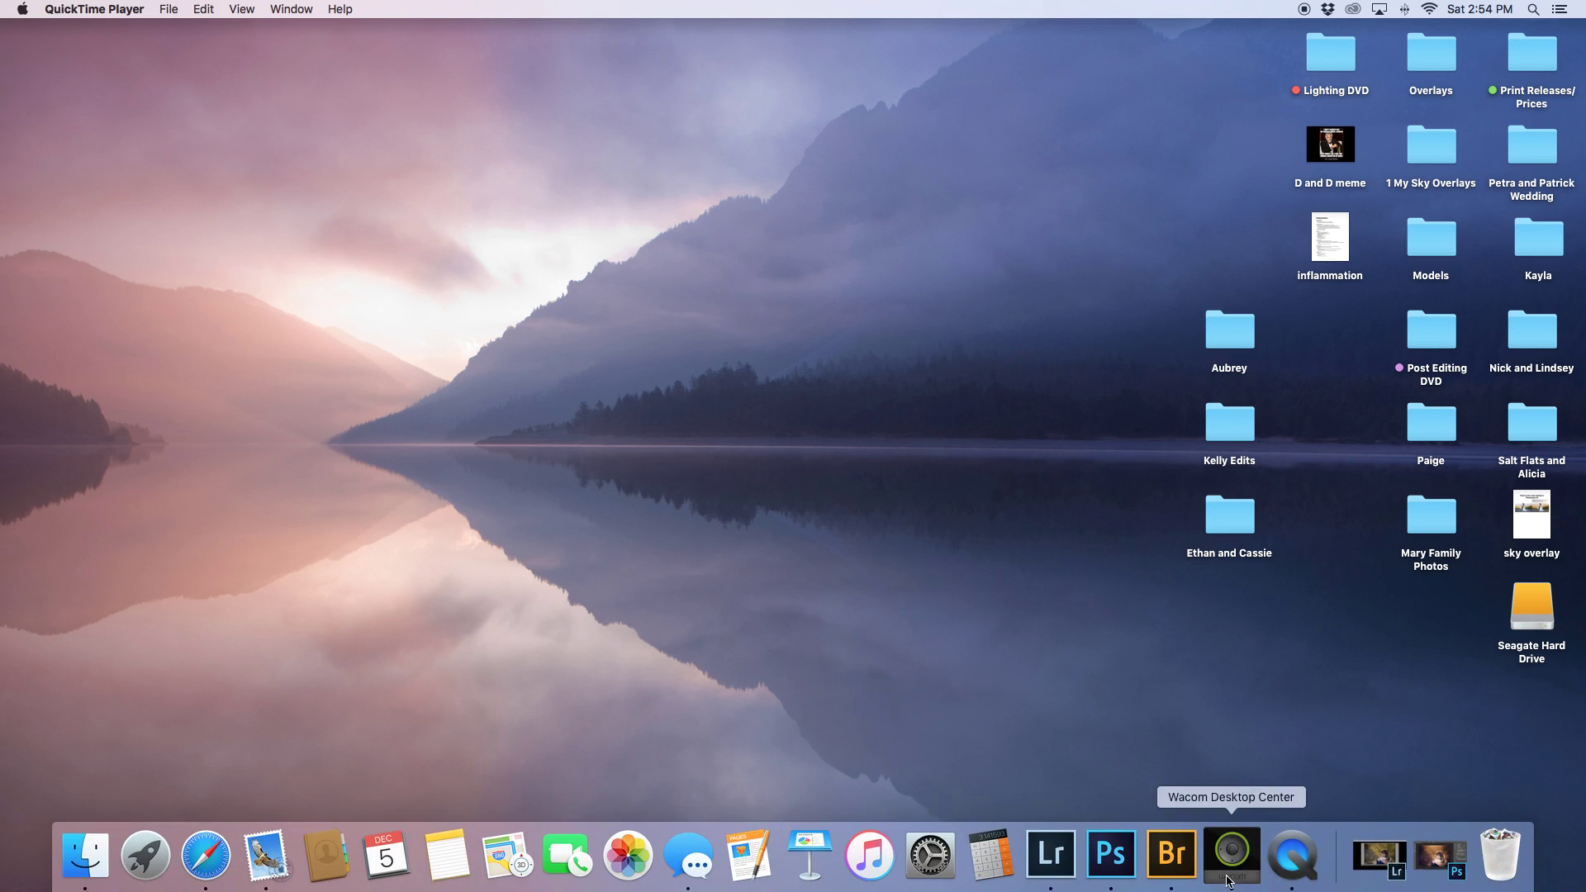
click(1369, 861)
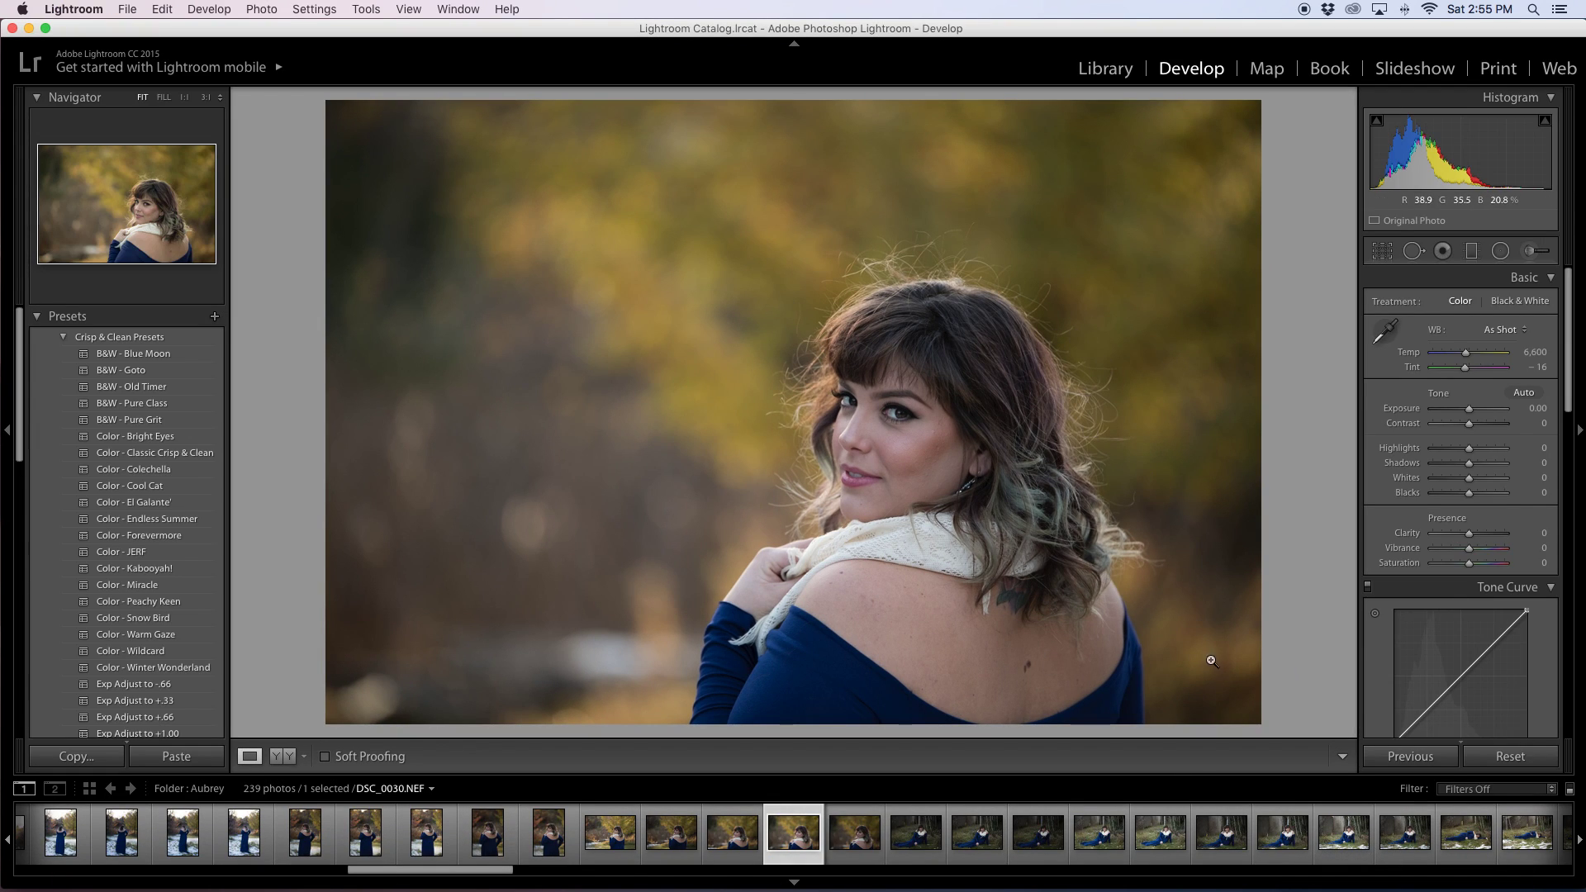
click(1421, 867)
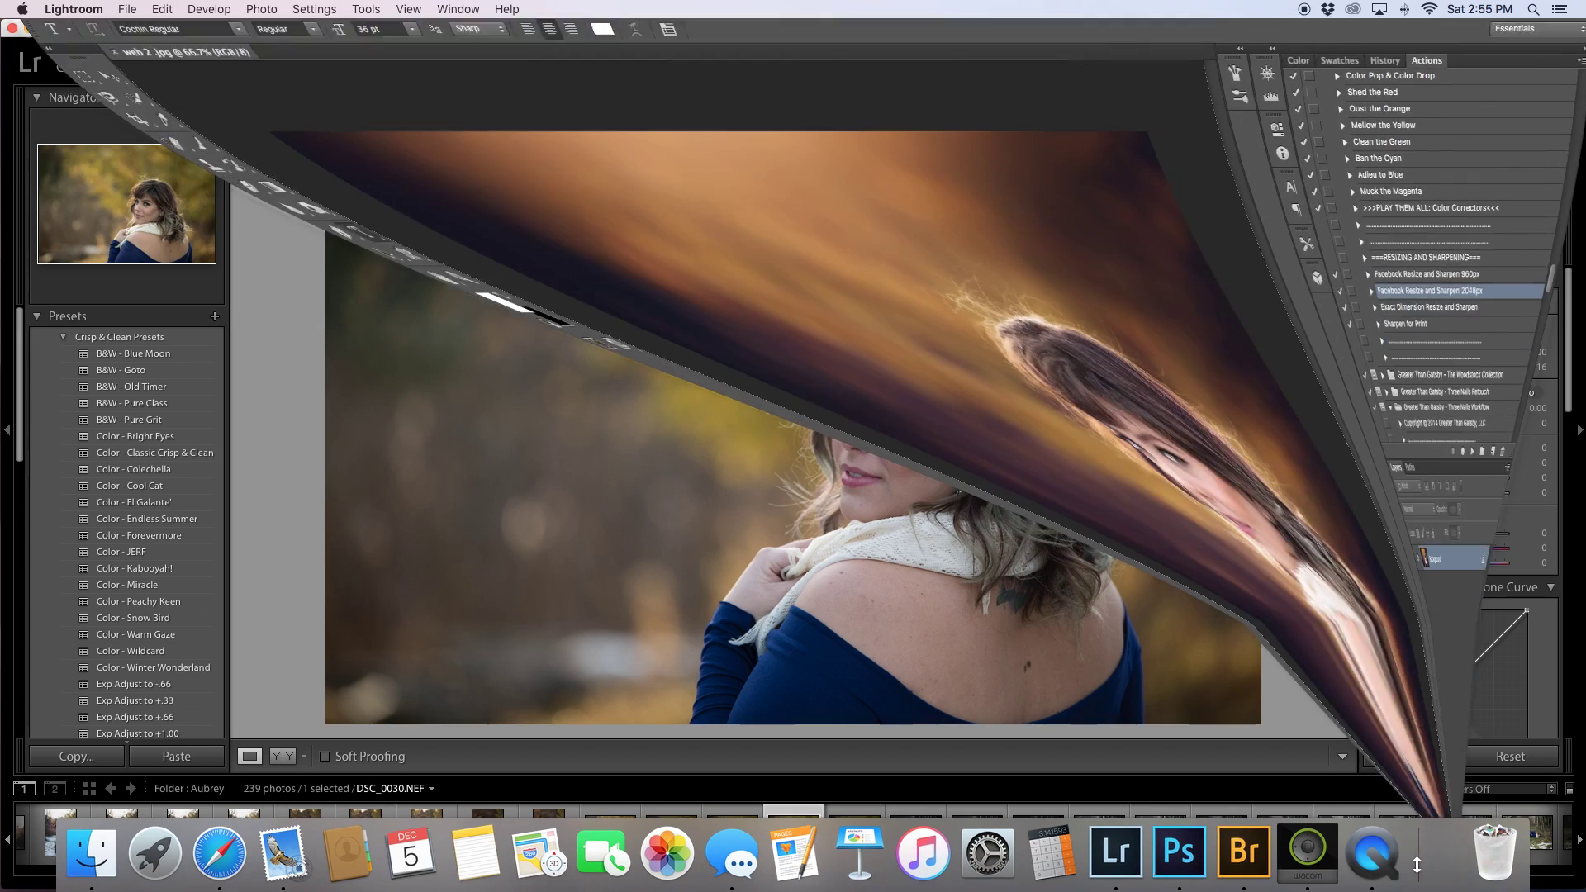
click(1147, 865)
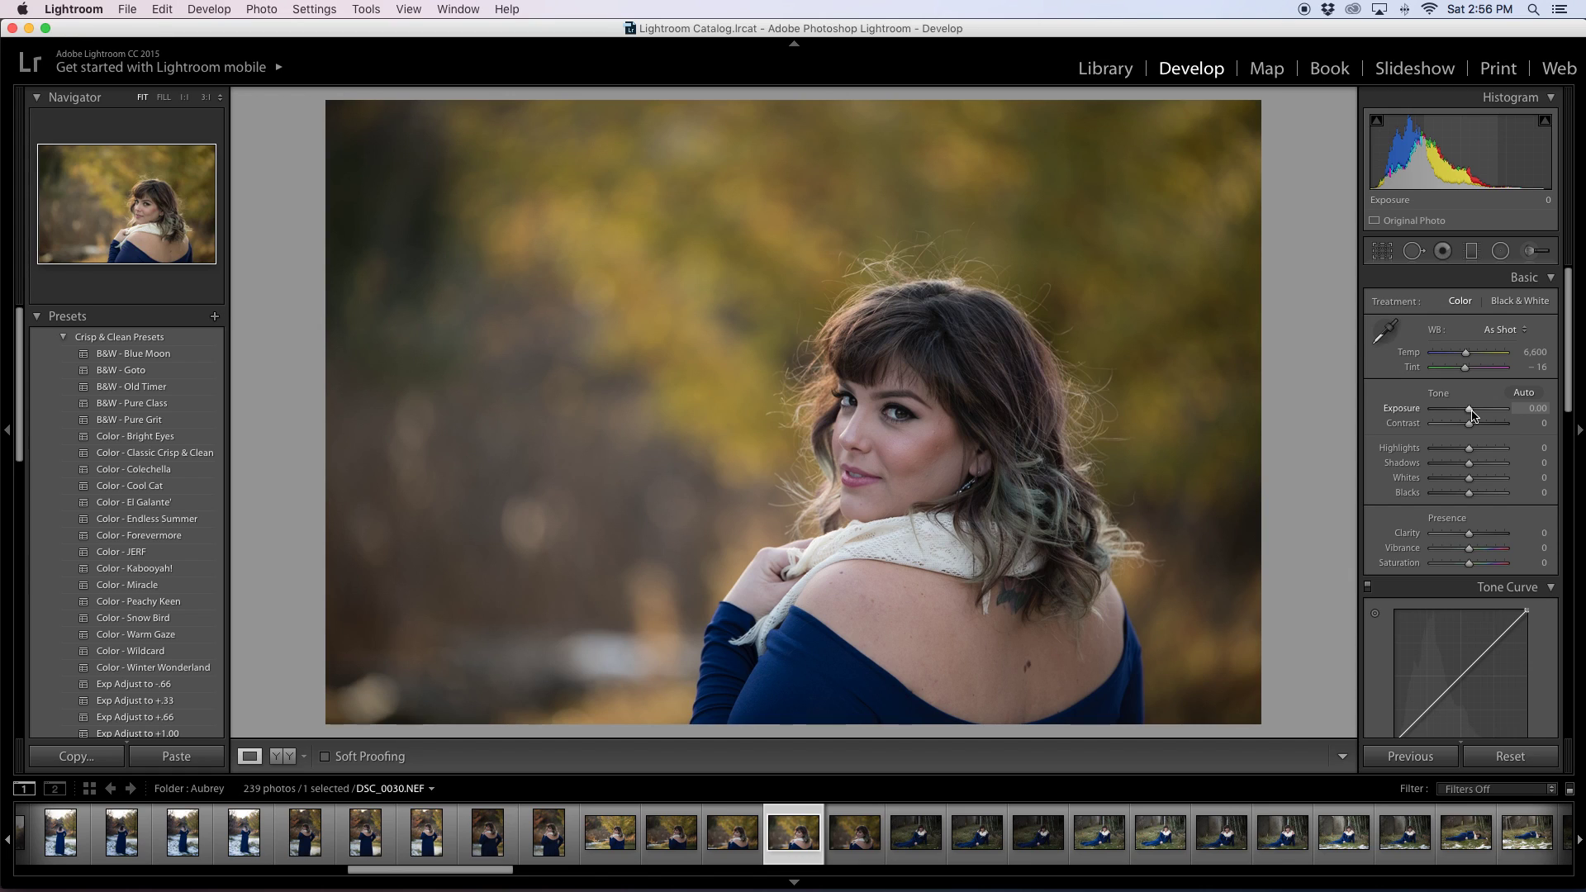
Darken the whole portrait by setting its basic exposure to −0.90.
scroll(1471, 414, down, 1)
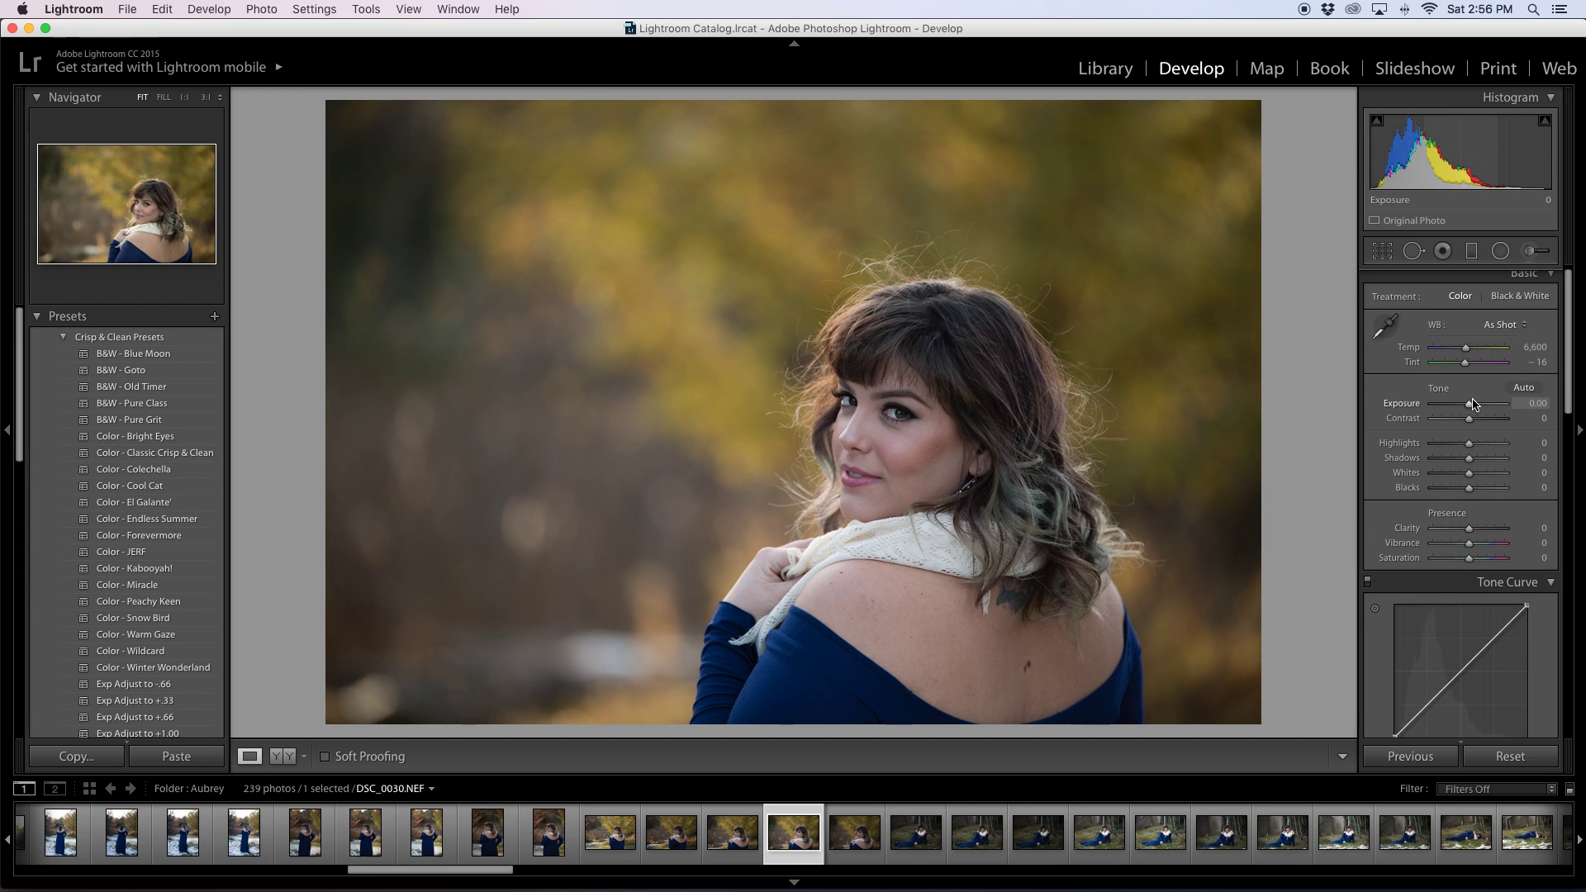
drag(1471, 407, 1463, 409)
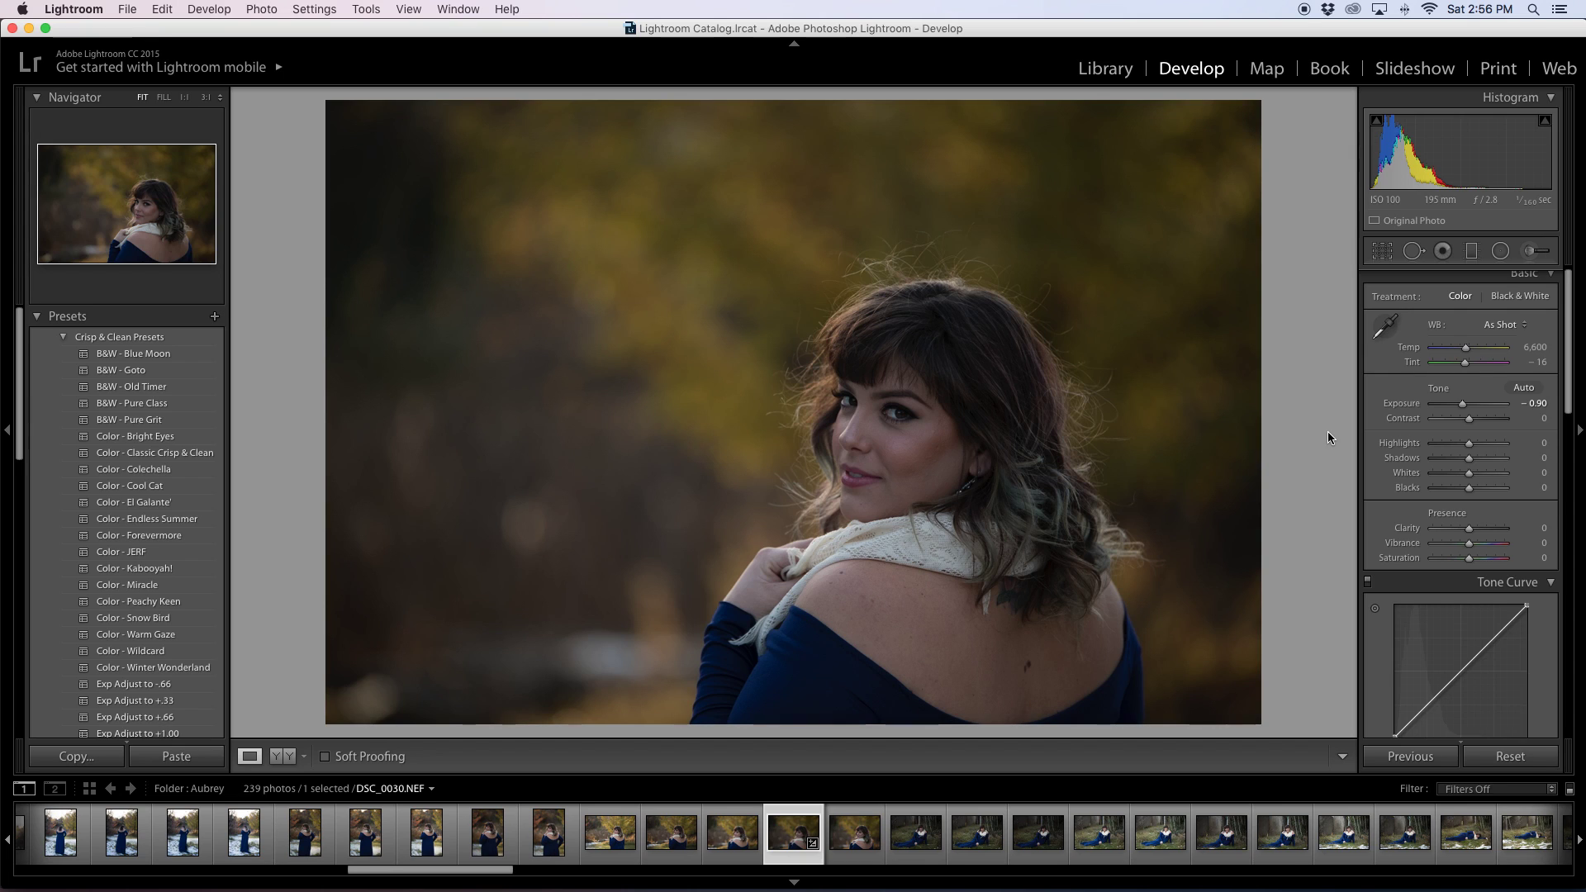
Enable lens profile corrections and chromatic aberration removal for the portrait, and inspect the hair and shoulder edges up close.
scroll(1455, 481, down, 2)
scroll(1455, 481, down, 8)
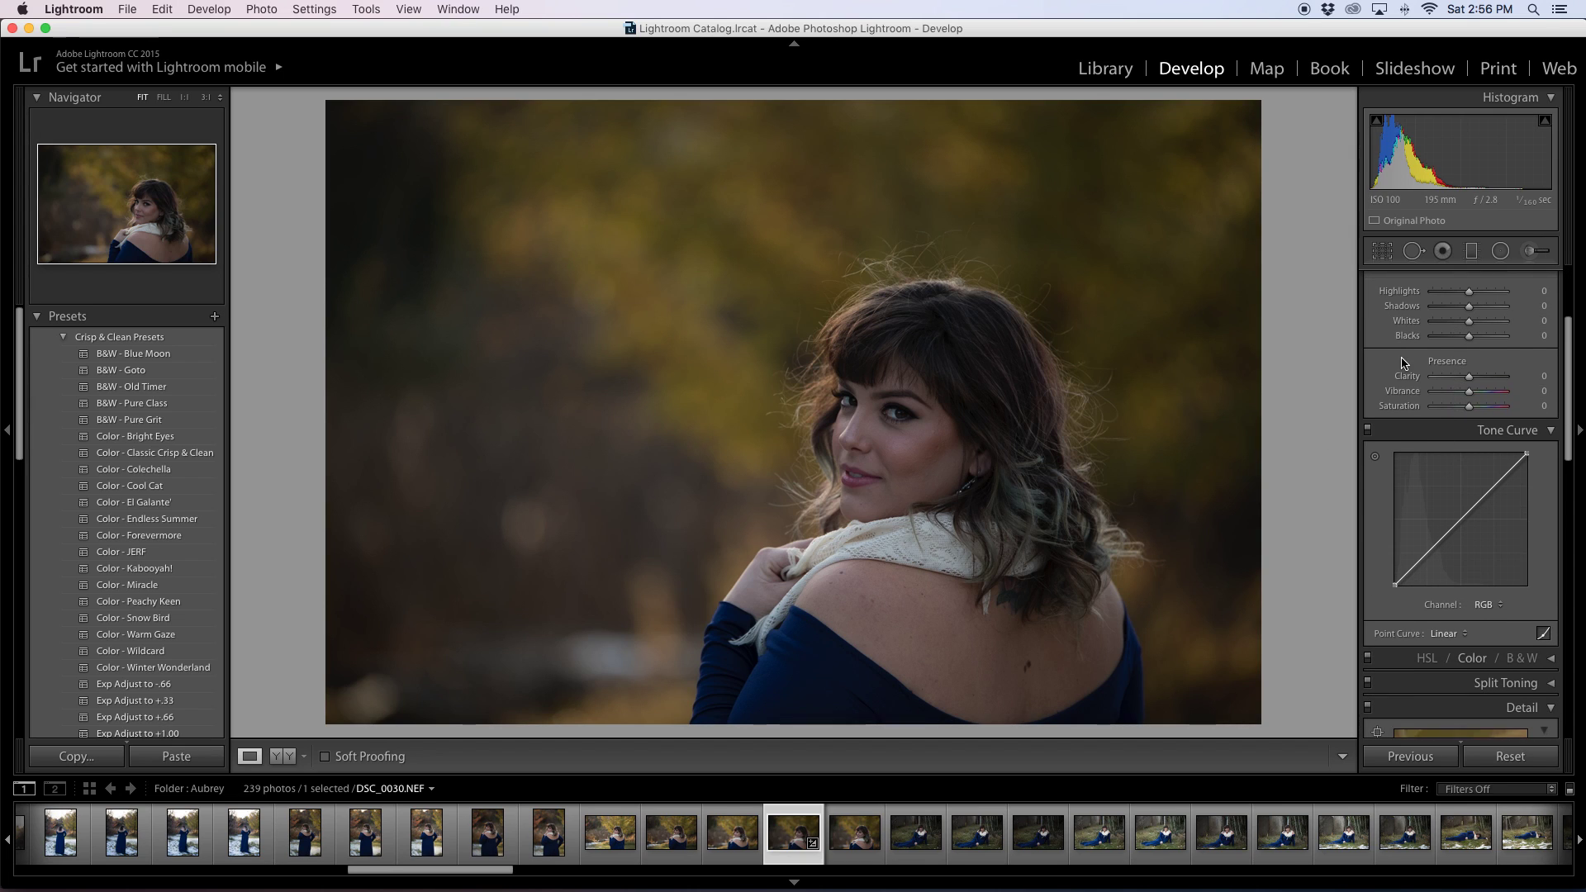
scroll(1429, 424, down, 10)
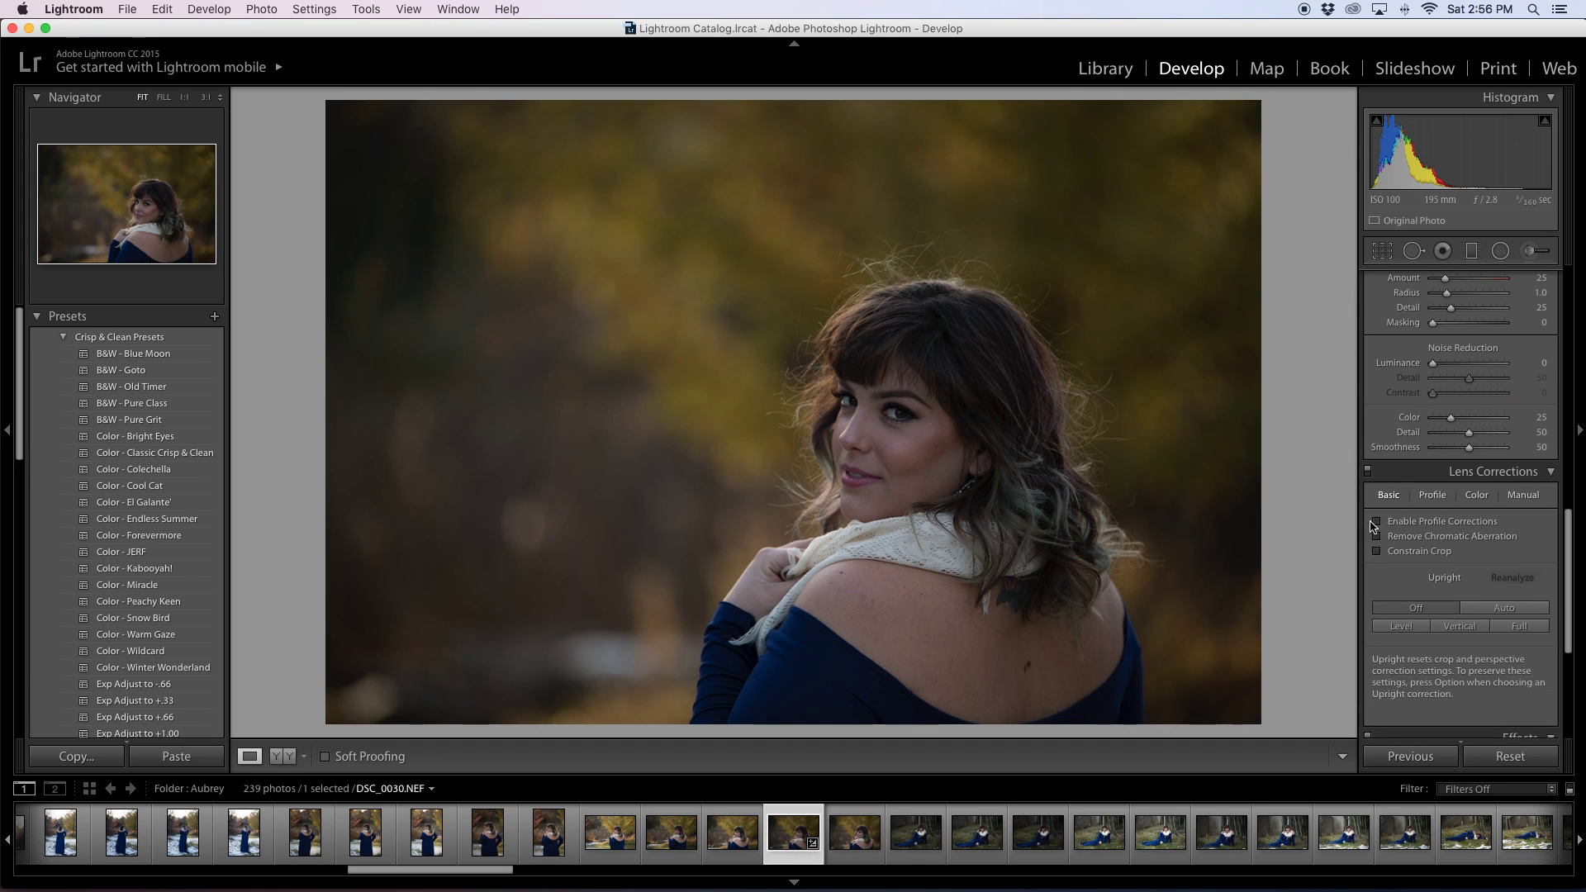
click(1376, 522)
click(1376, 521)
click(1376, 522)
click(1376, 522)
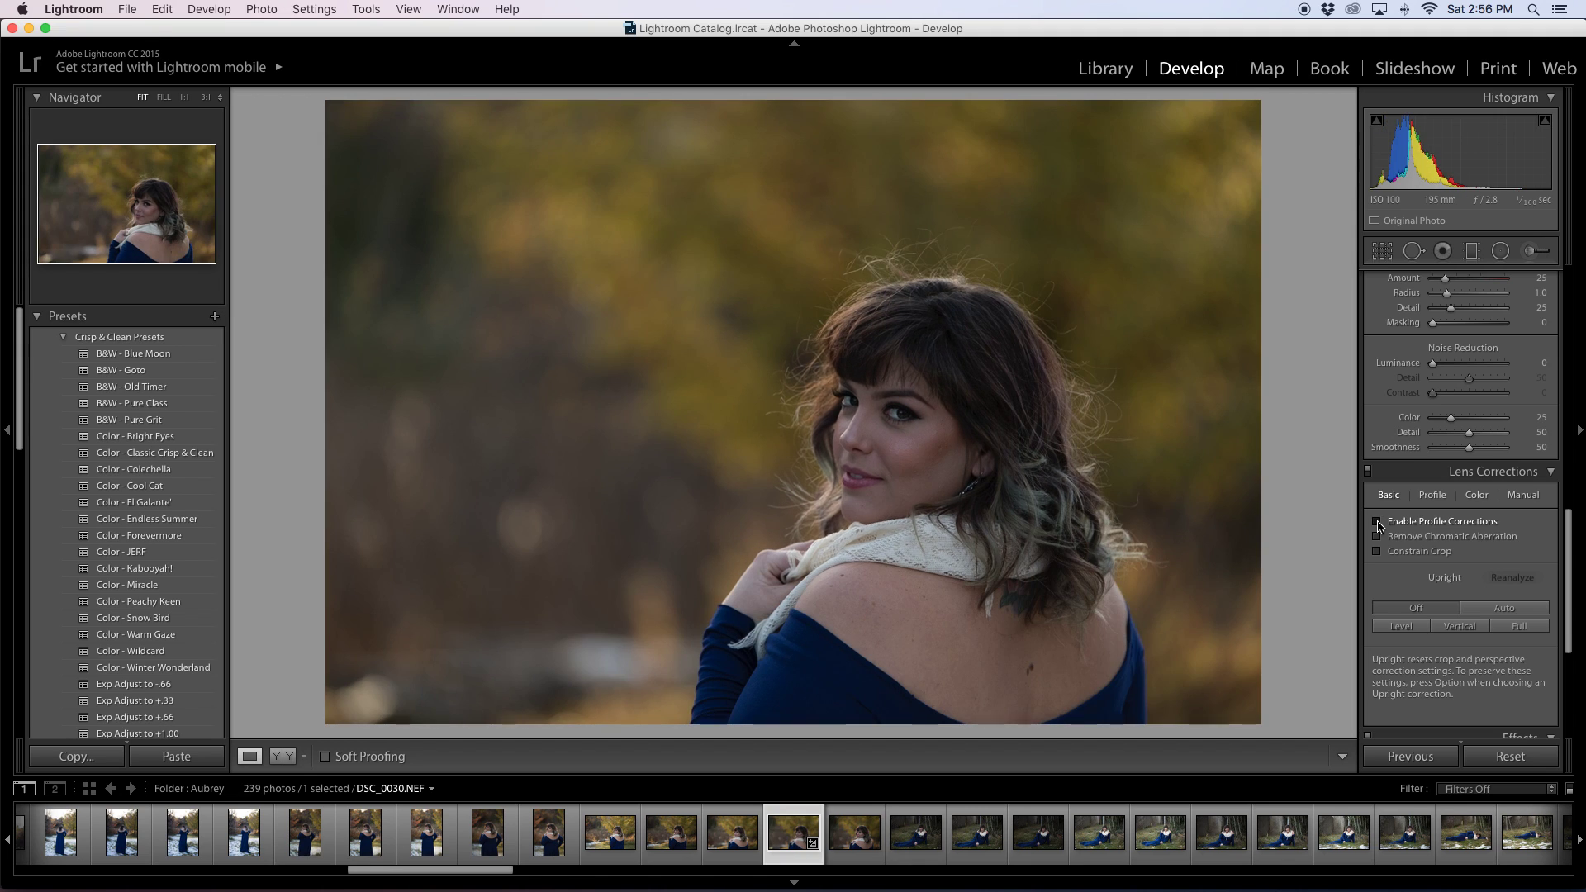
click(1376, 522)
click(1376, 522)
click(1376, 522)
click(1376, 522)
click(1376, 536)
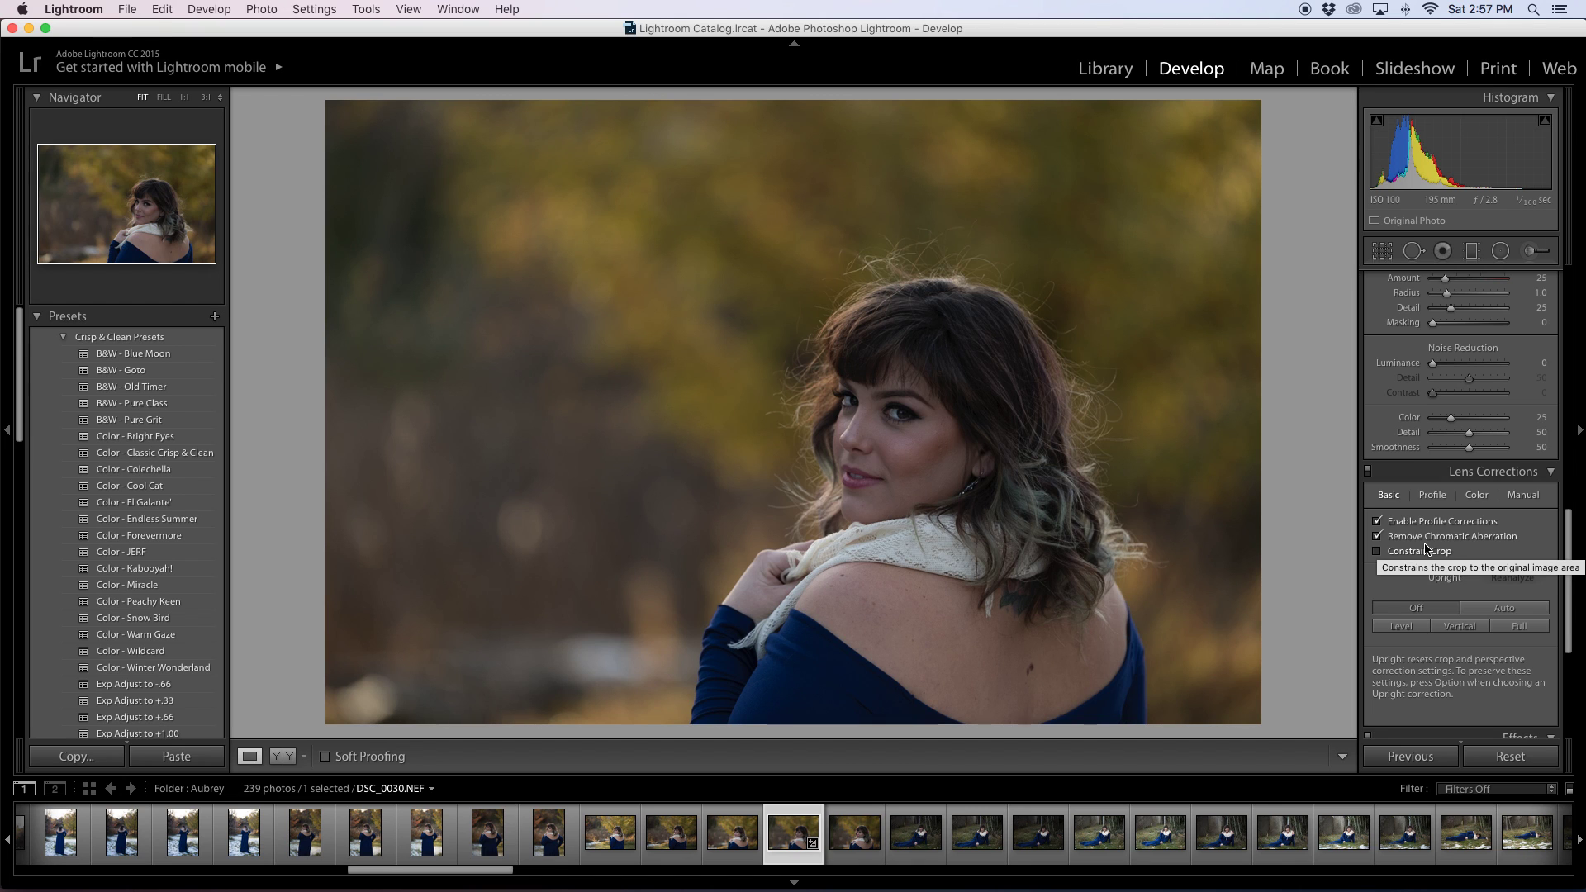
click(907, 522)
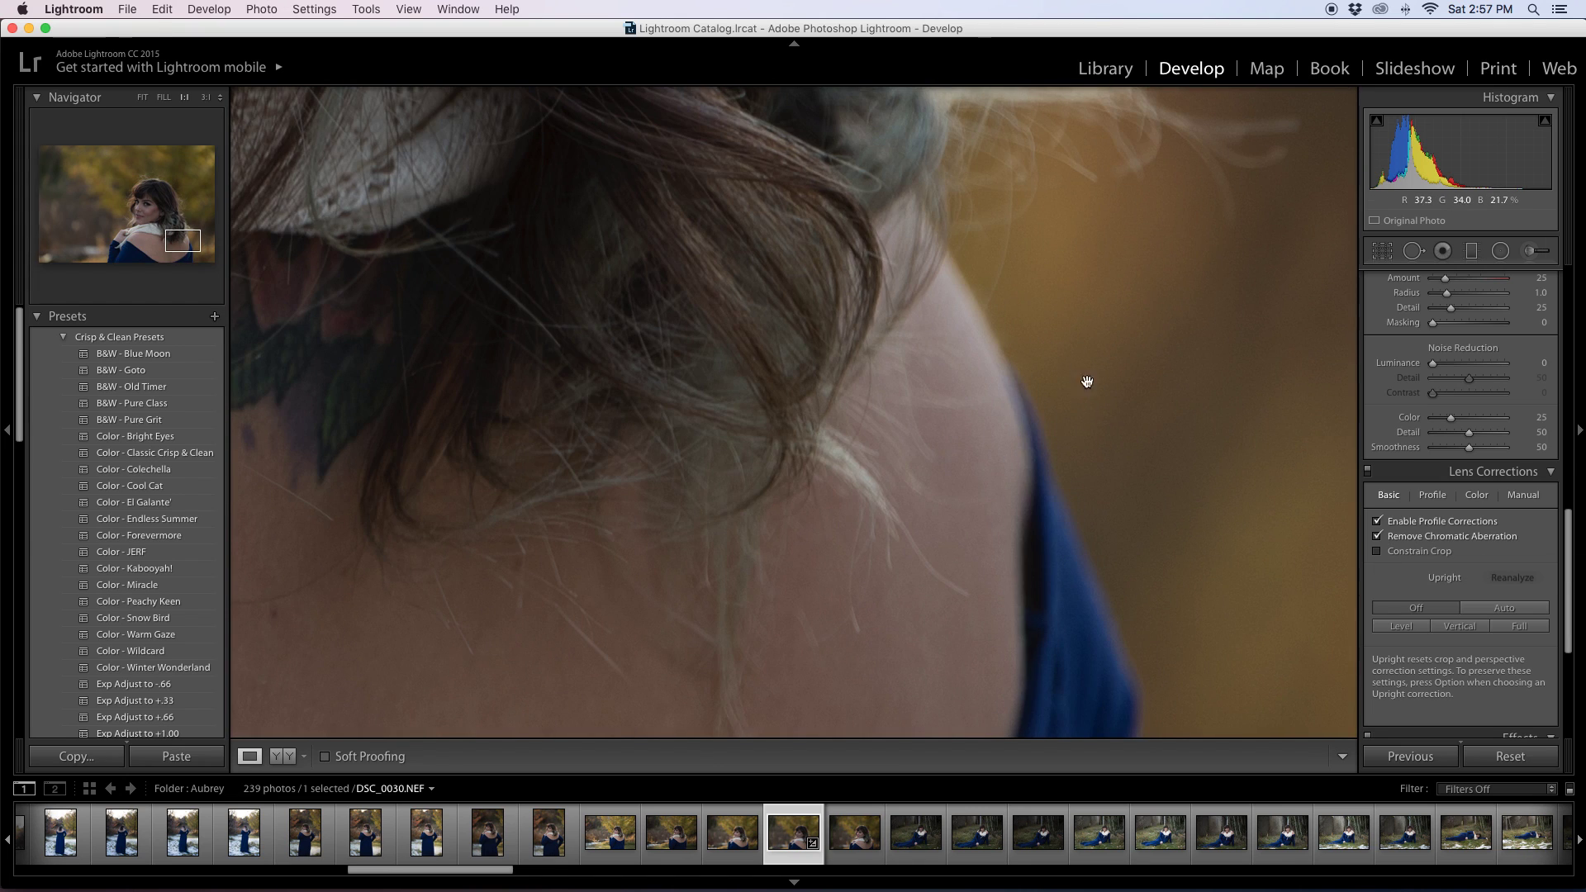
click(1016, 396)
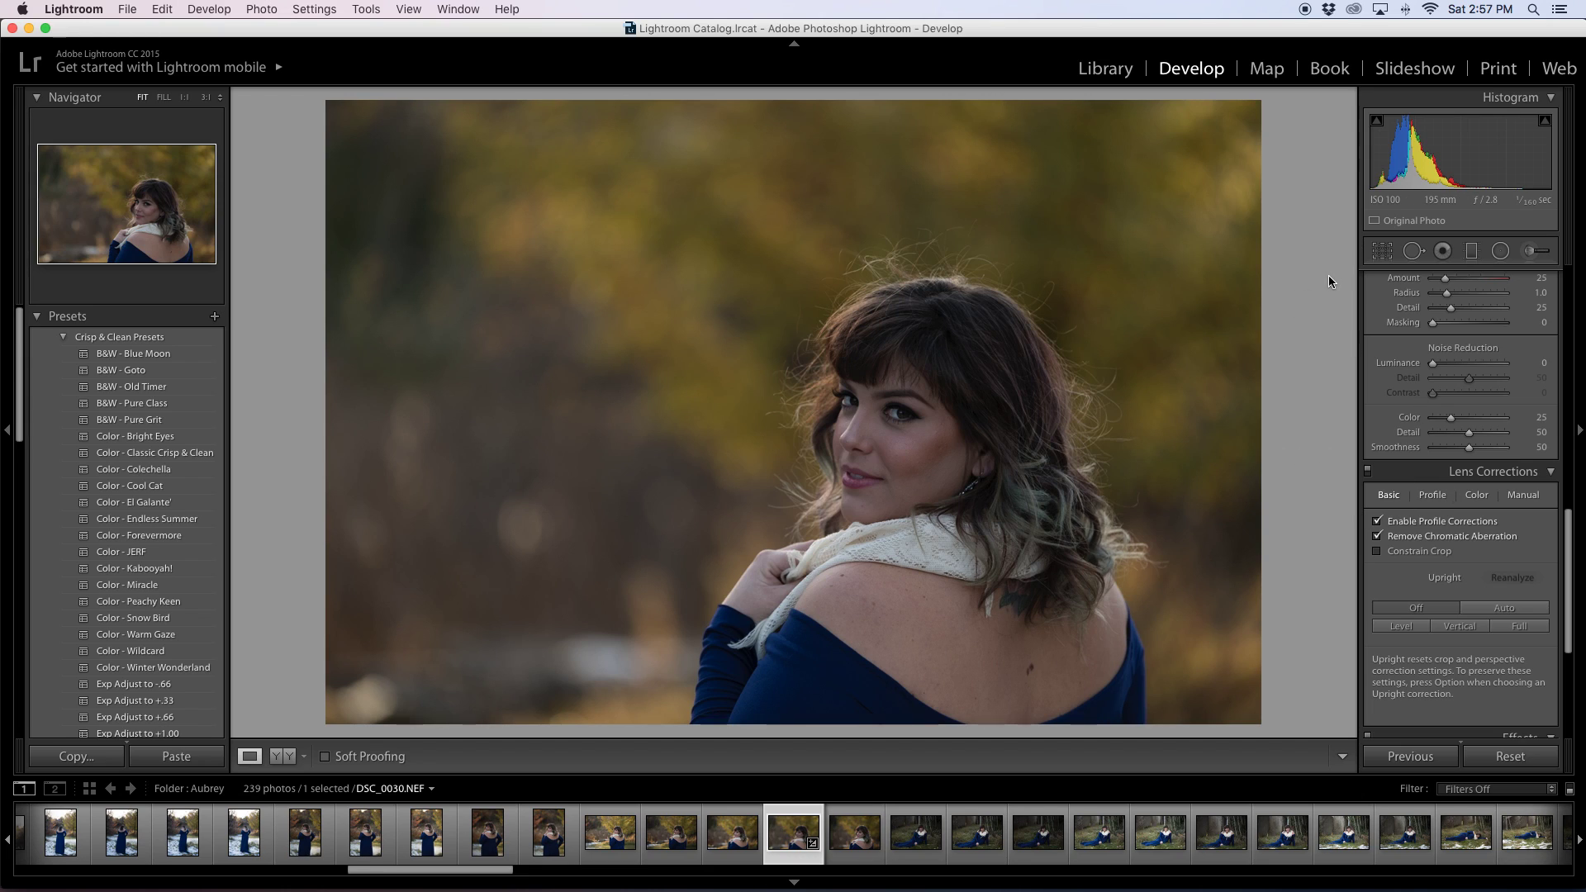
Draw a large oval radial filter around the woman's head and upper body and invert its mask.
click(1500, 252)
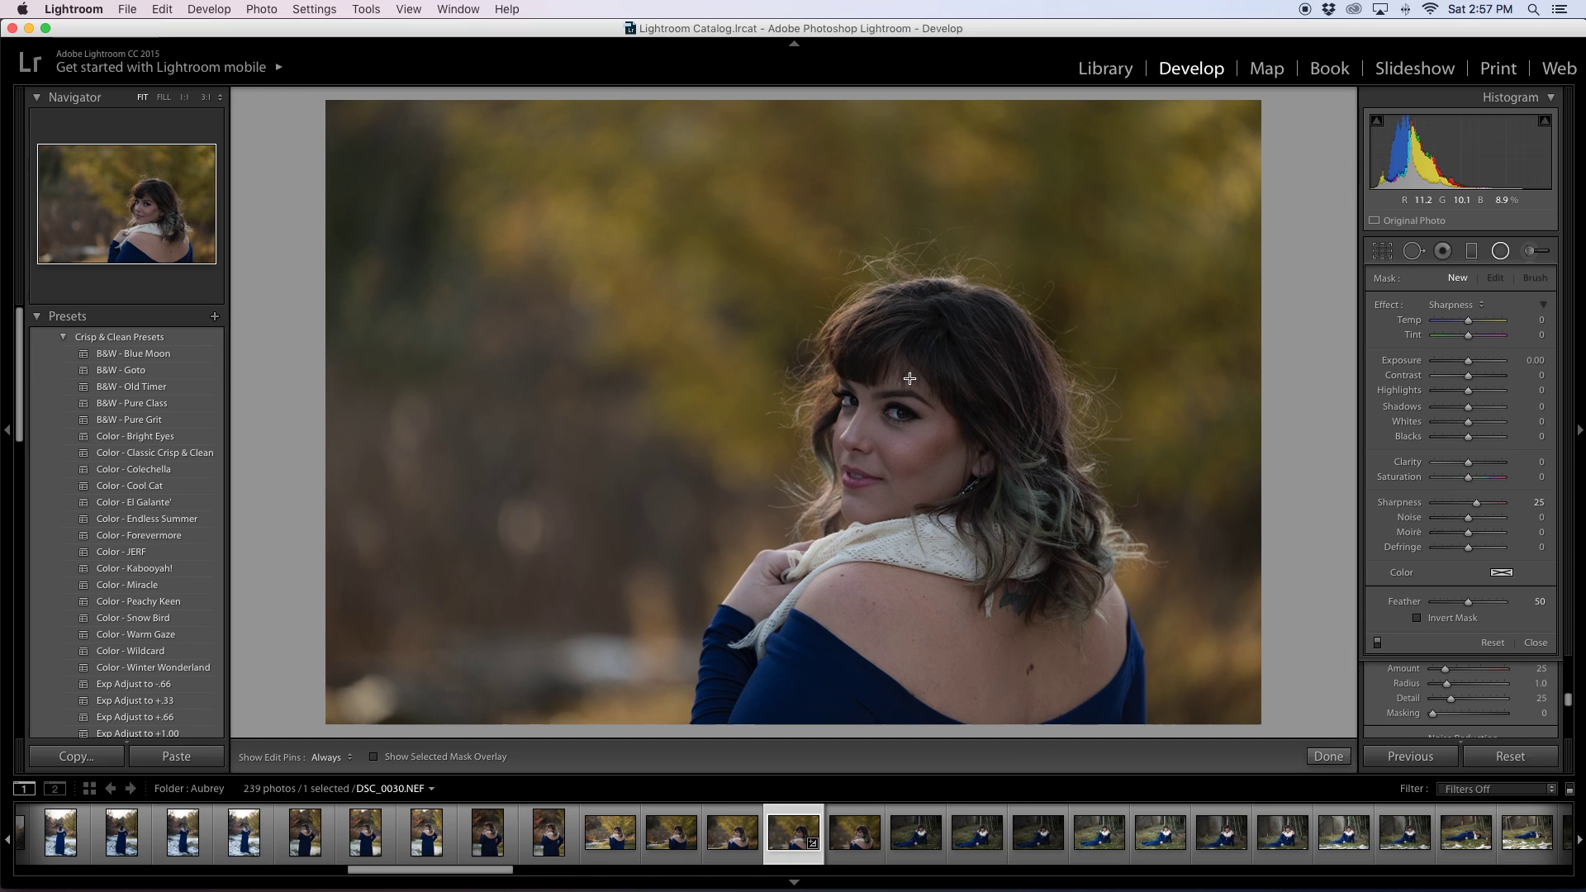
drag(863, 360, 1074, 651)
drag(888, 417, 955, 572)
drag(724, 518, 693, 521)
drag(961, 502, 956, 503)
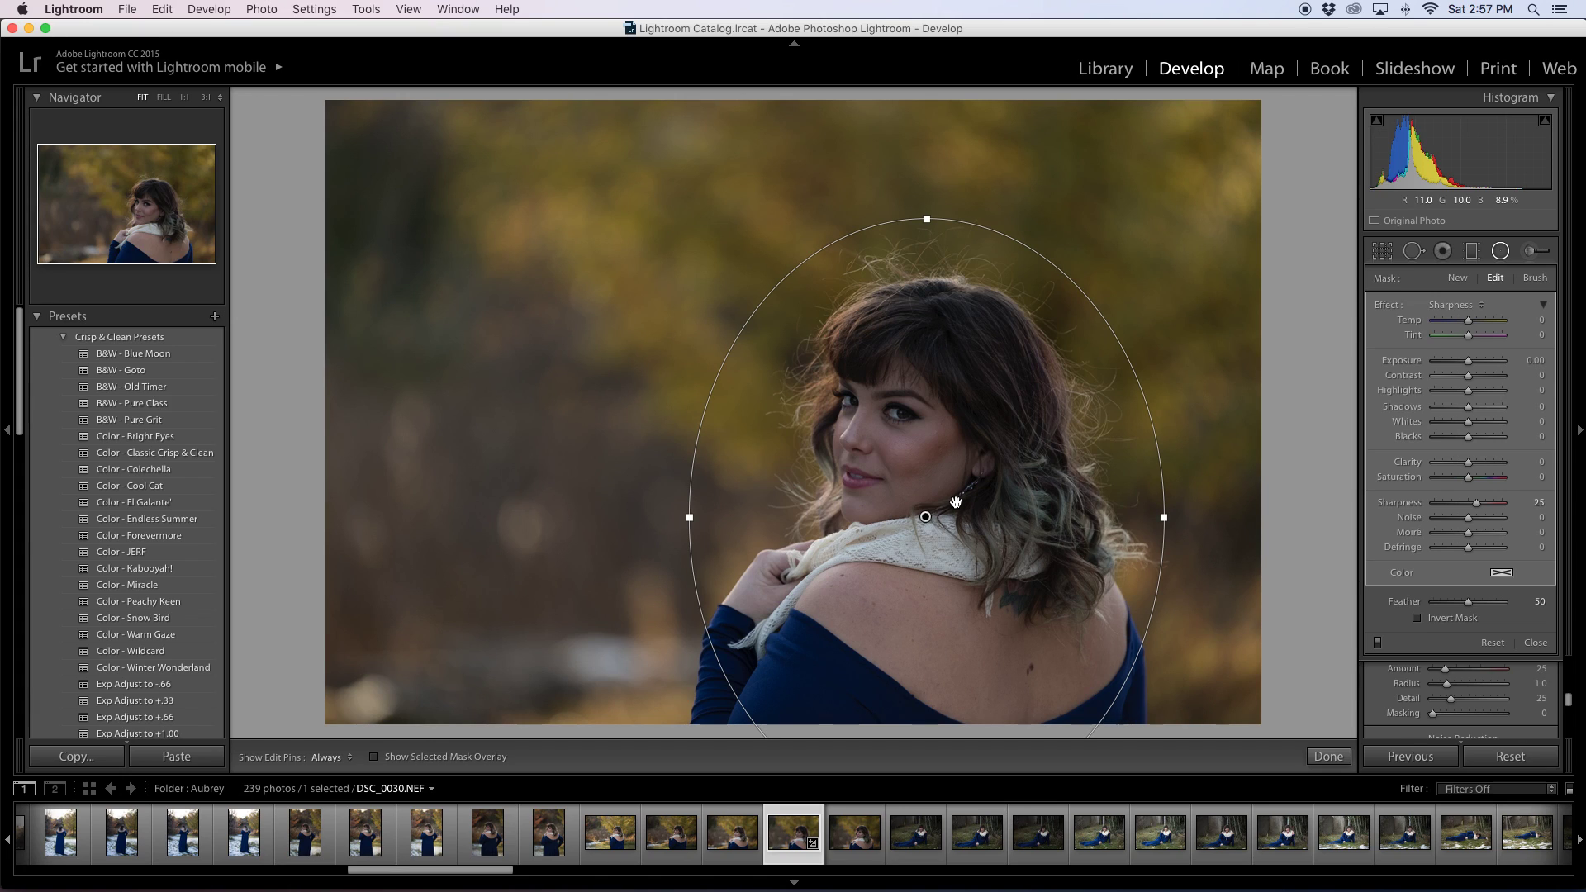
click(1417, 618)
Set the radial filter's effect to Exposure and keep the filter in mask editing mode.
click(1479, 311)
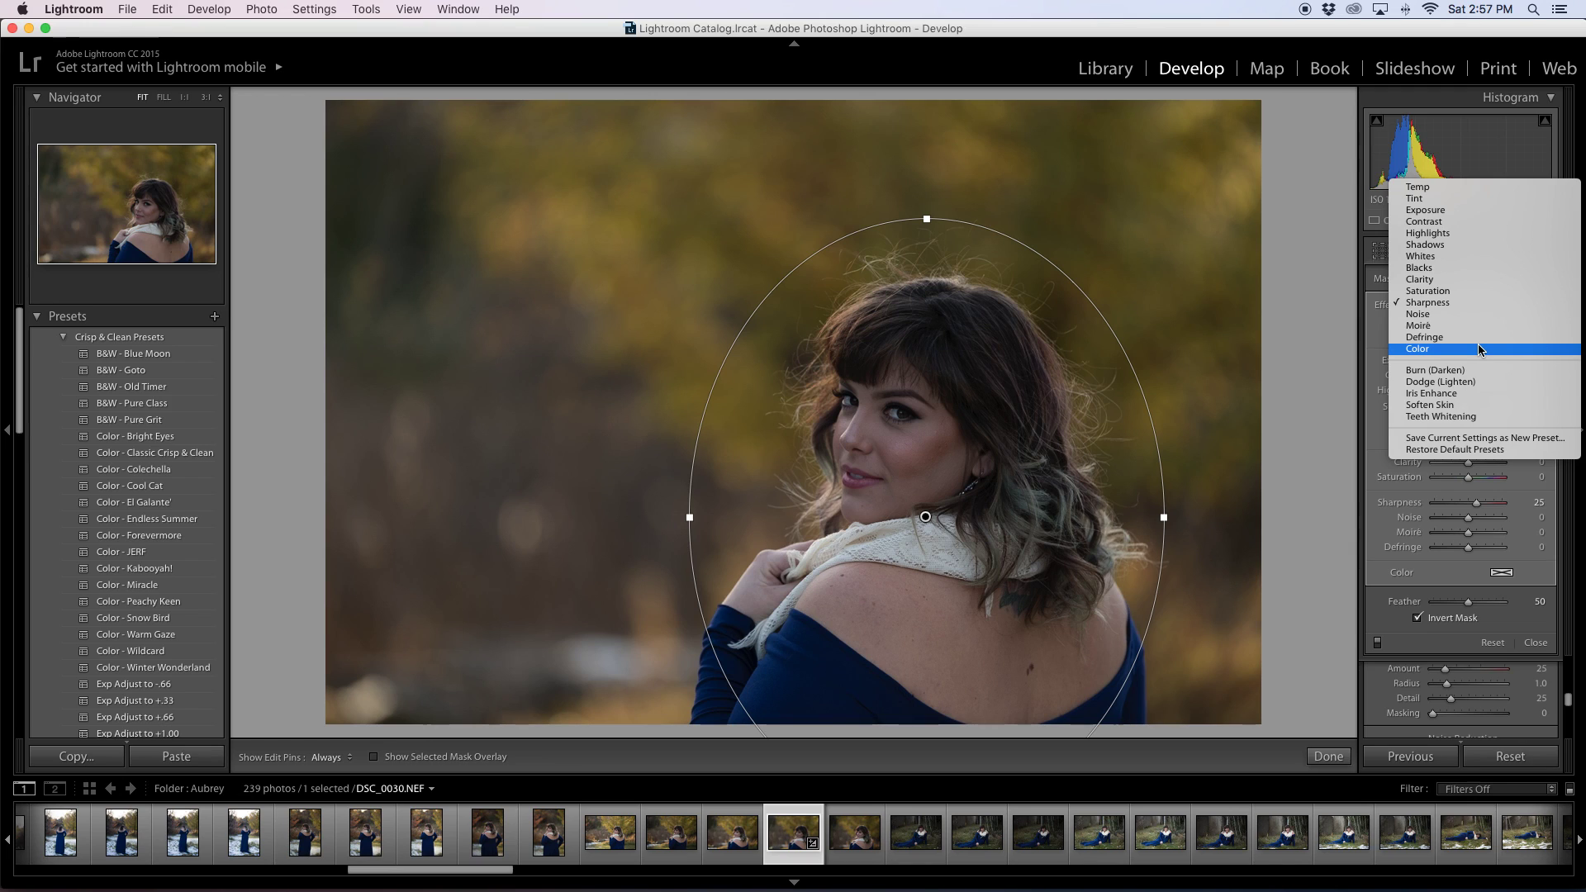
click(1456, 210)
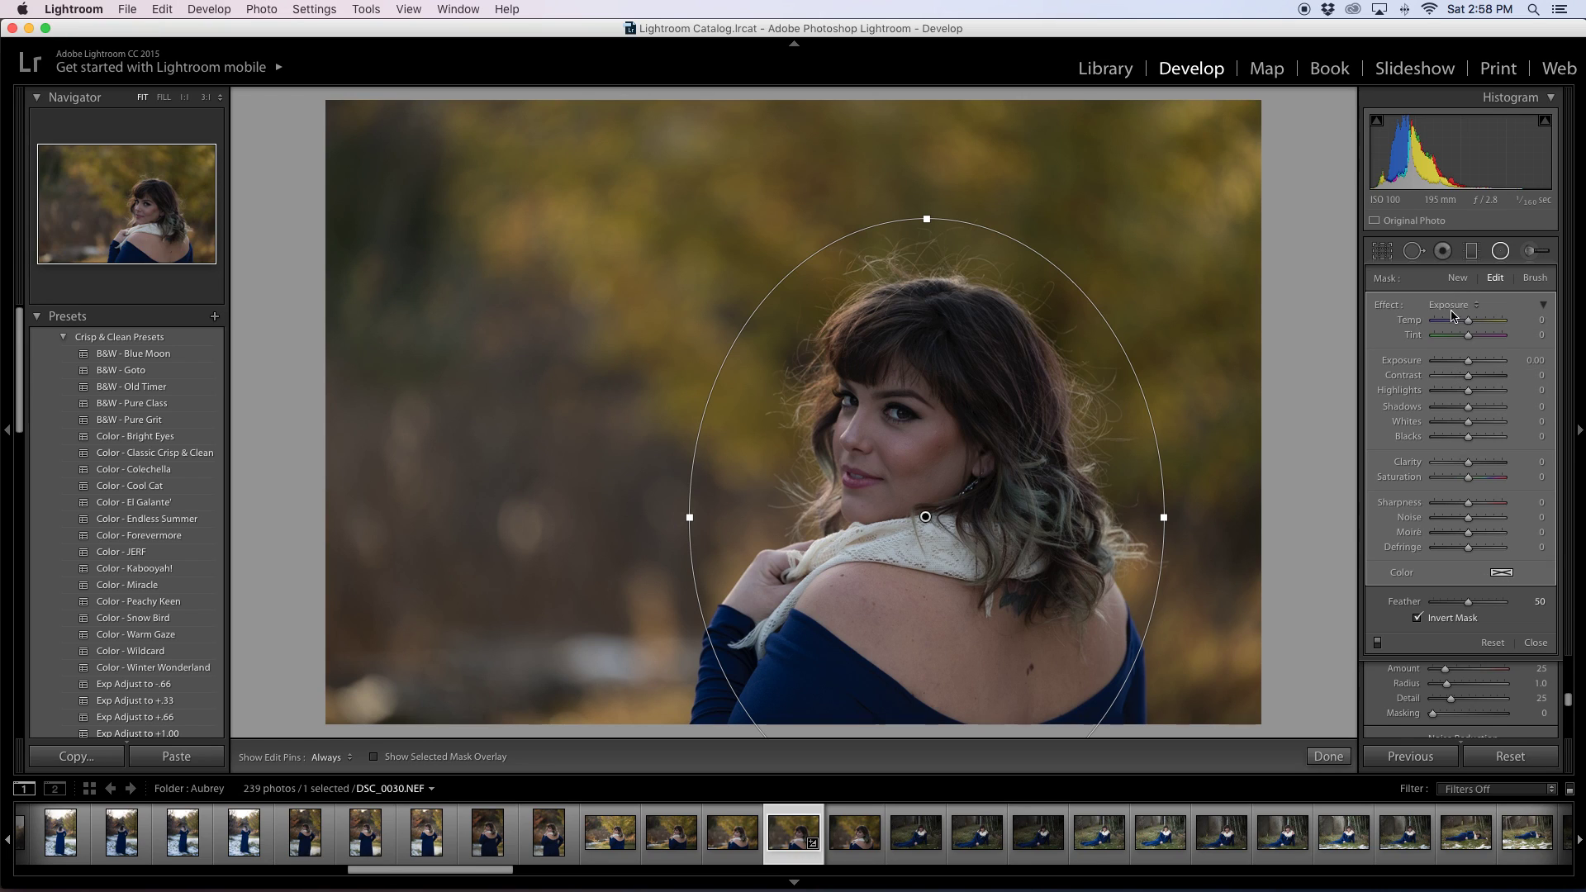
click(1478, 305)
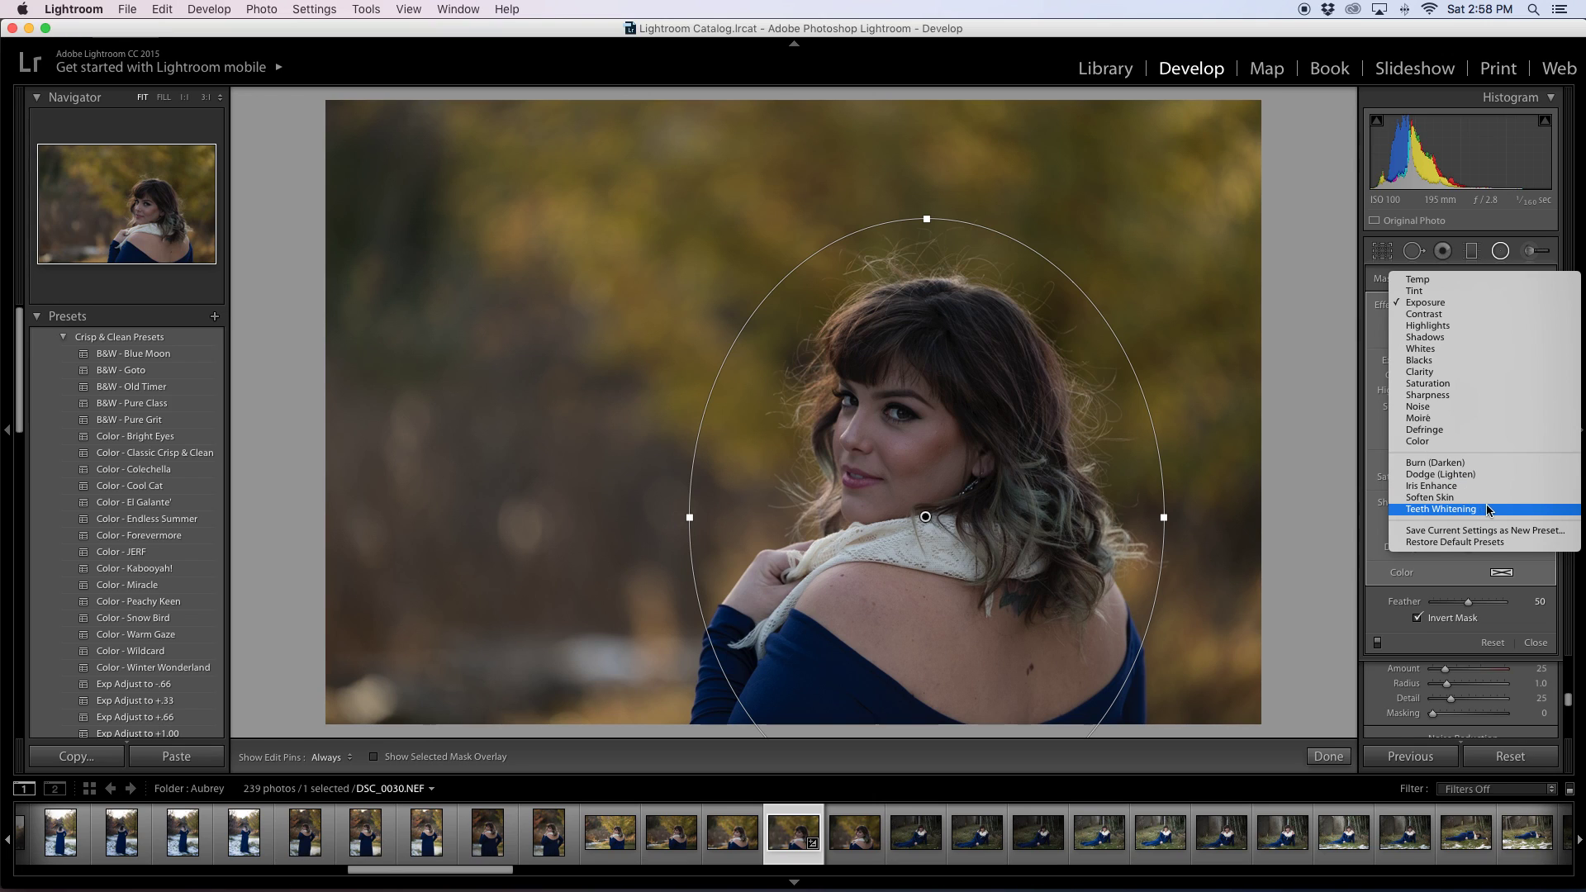
click(1330, 424)
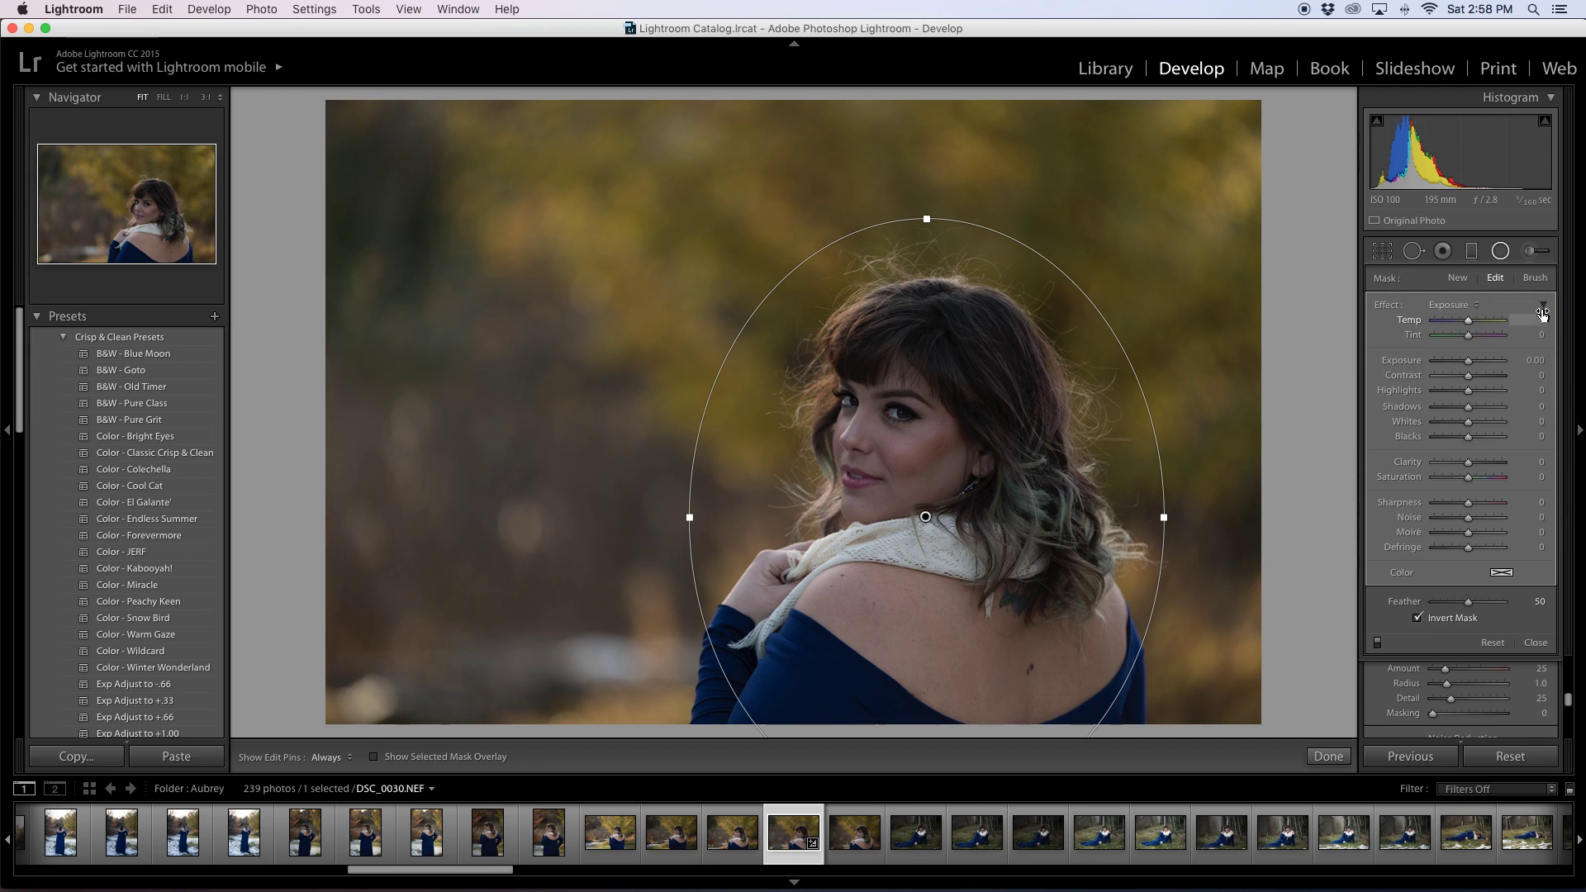
click(1535, 283)
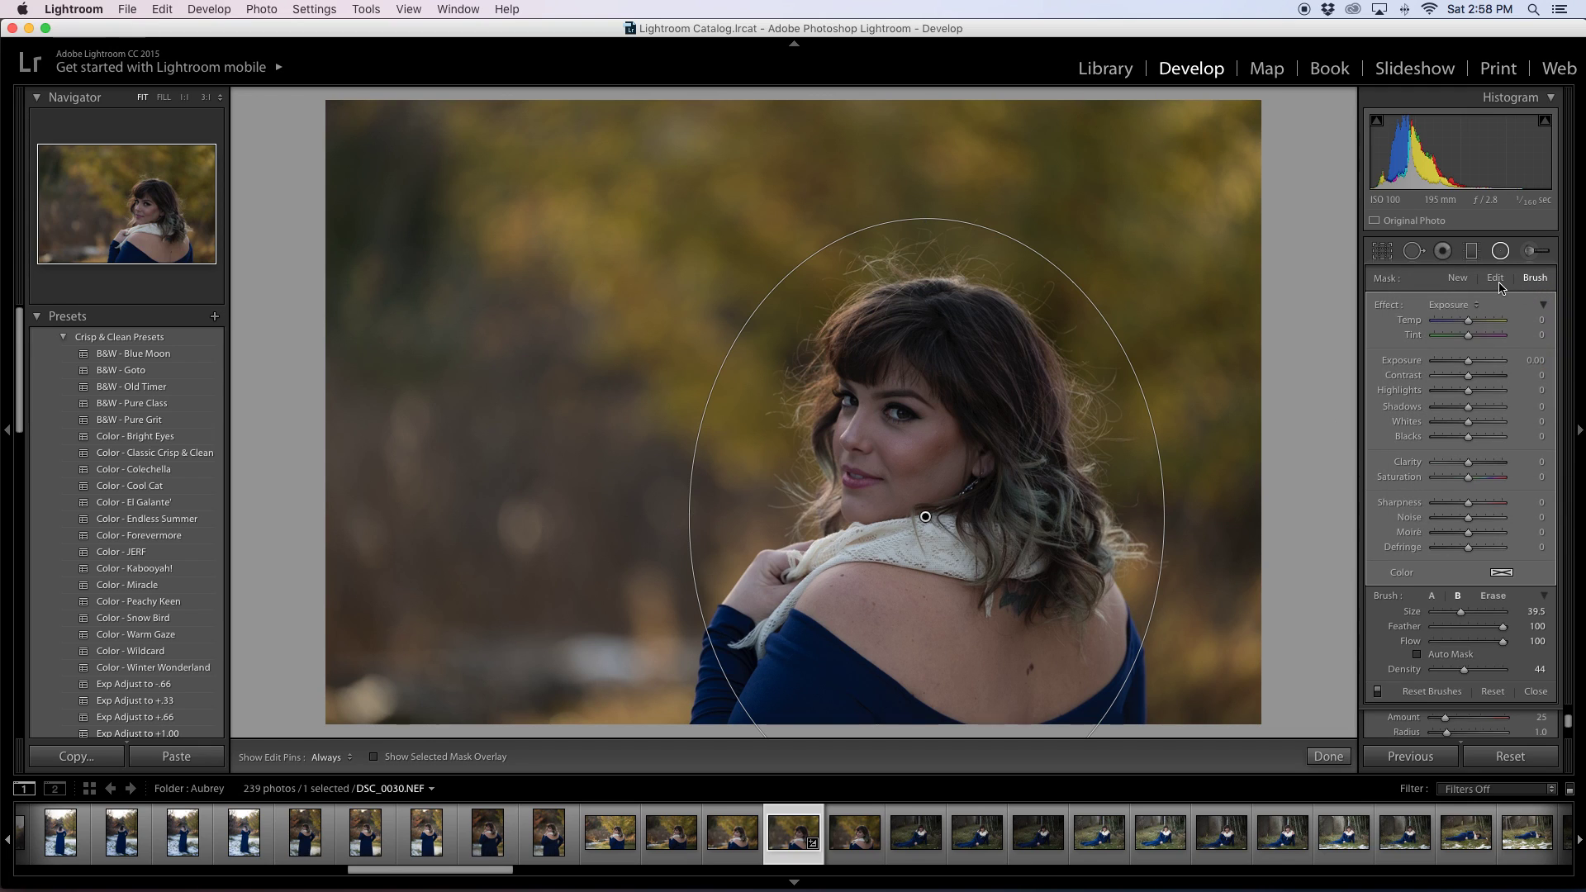
click(1496, 279)
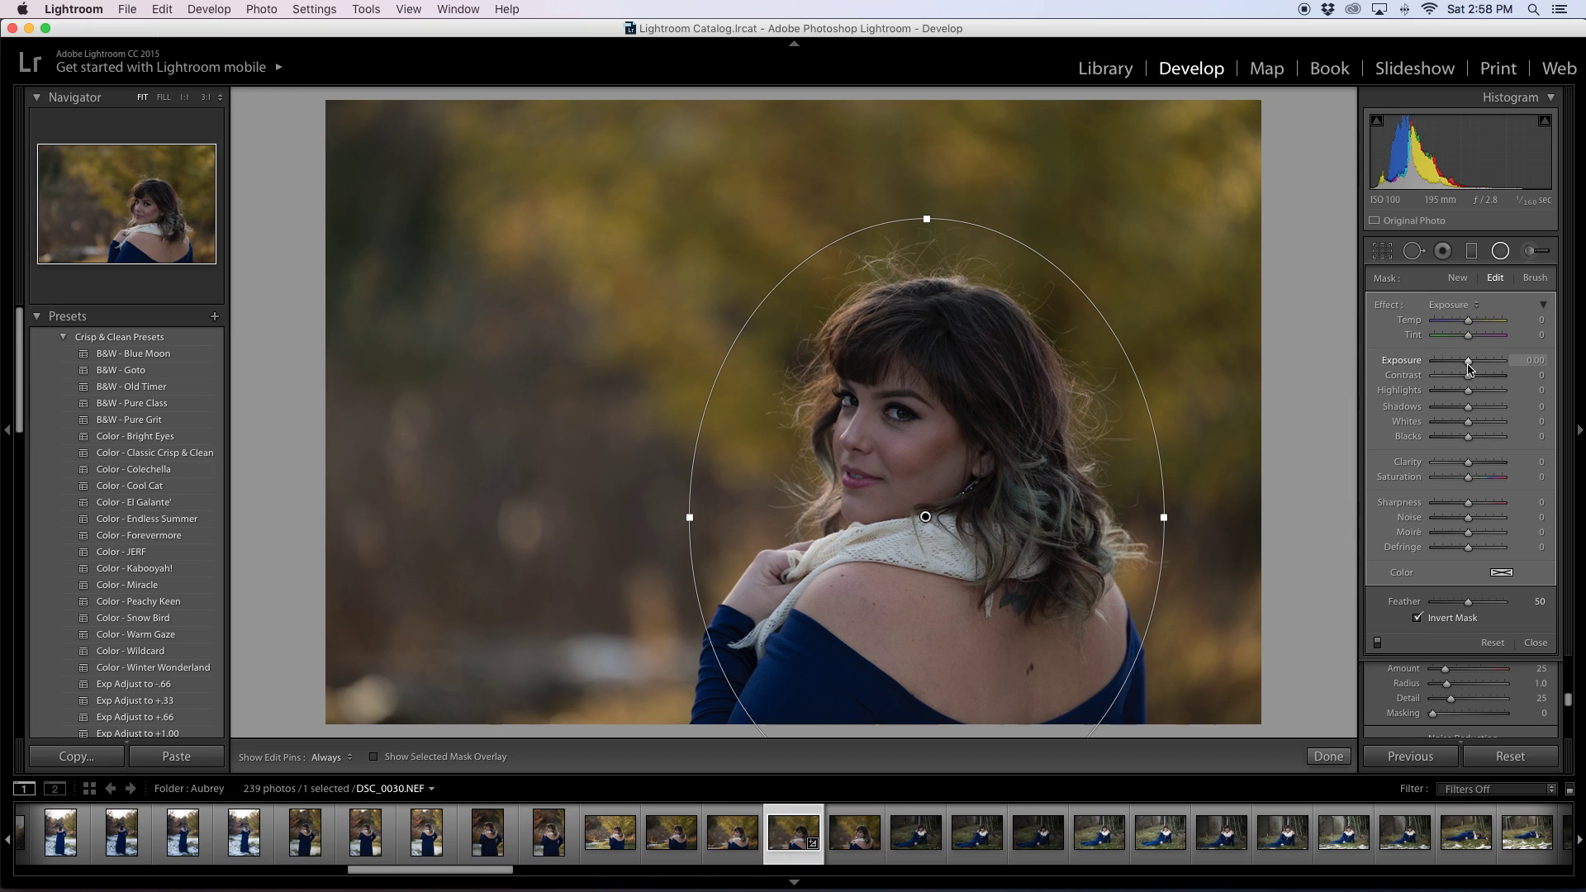
Set the radial filter's exposure to 1.37, finish the filter, and compare the photo before and after.
drag(1467, 362, 1480, 370)
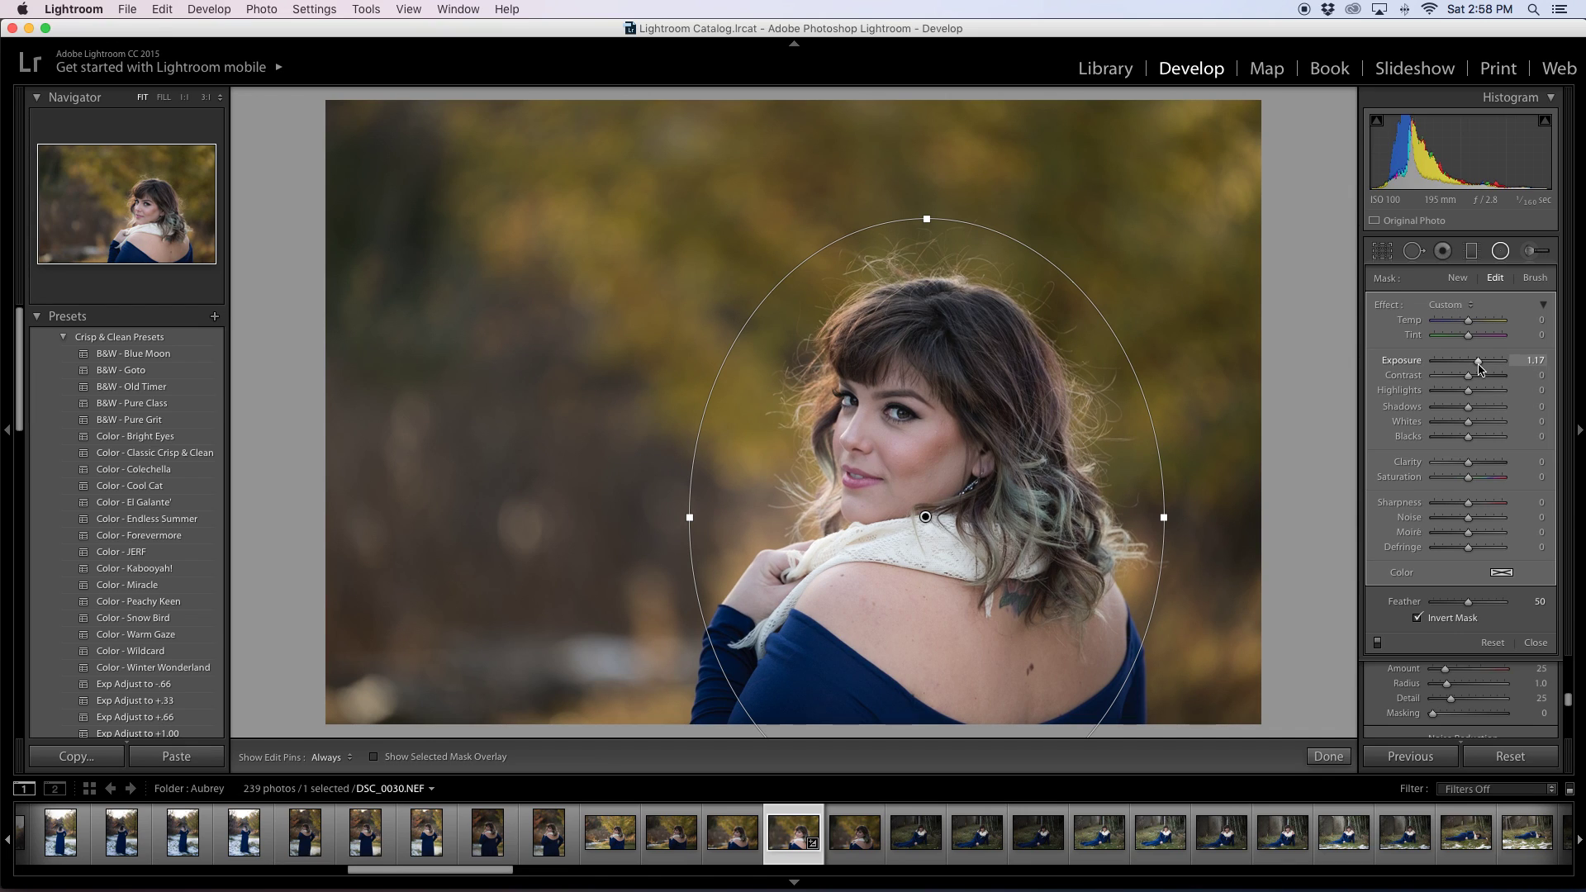
drag(1483, 370, 1480, 368)
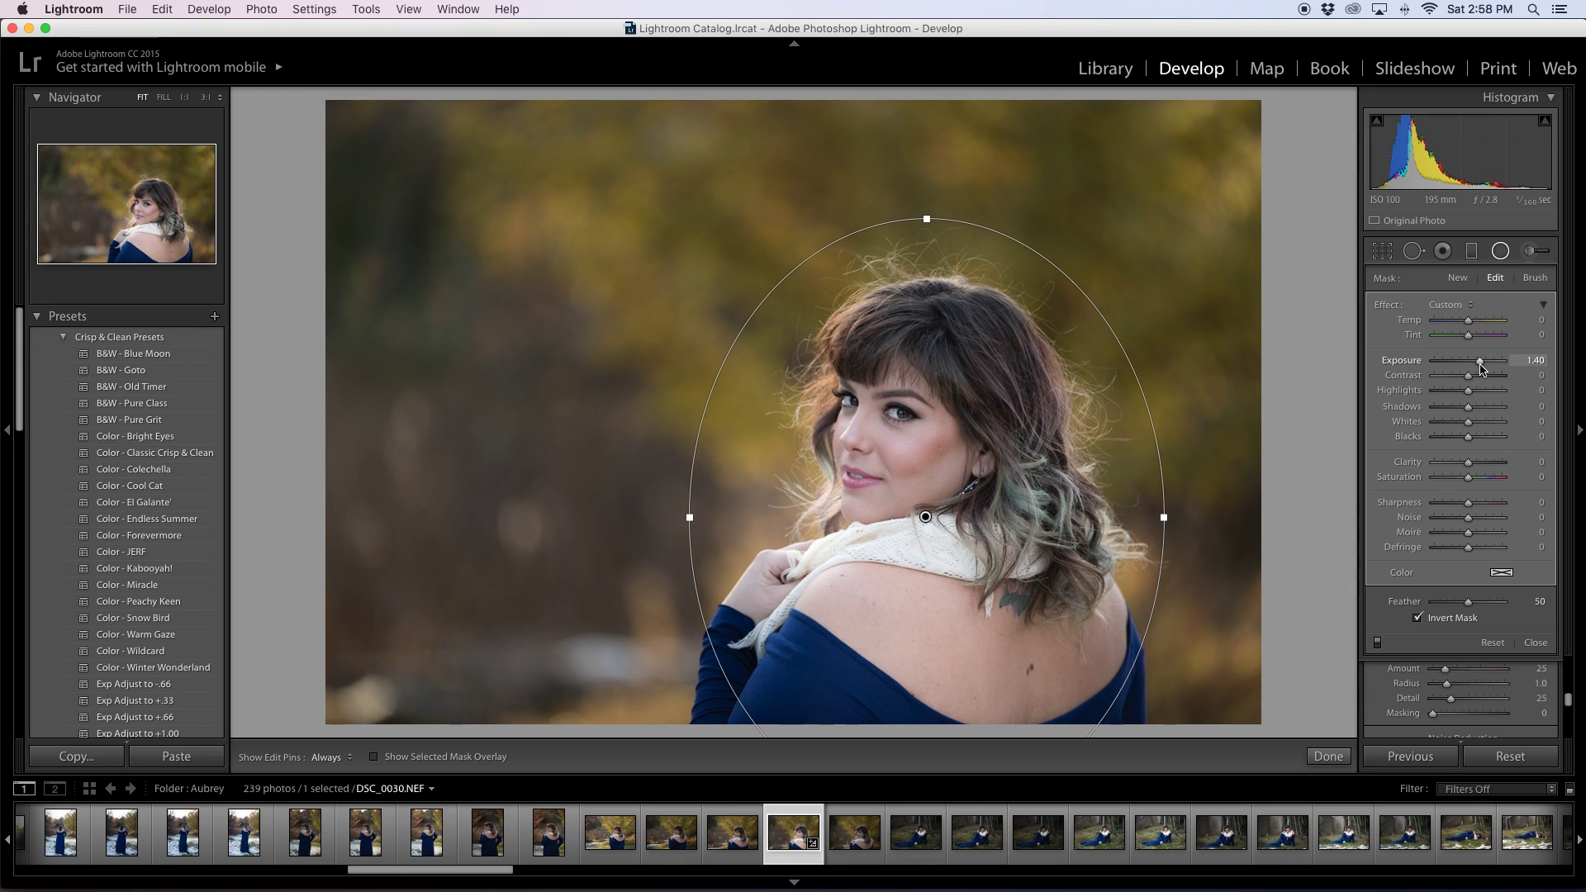
drag(1481, 368, 1486, 369)
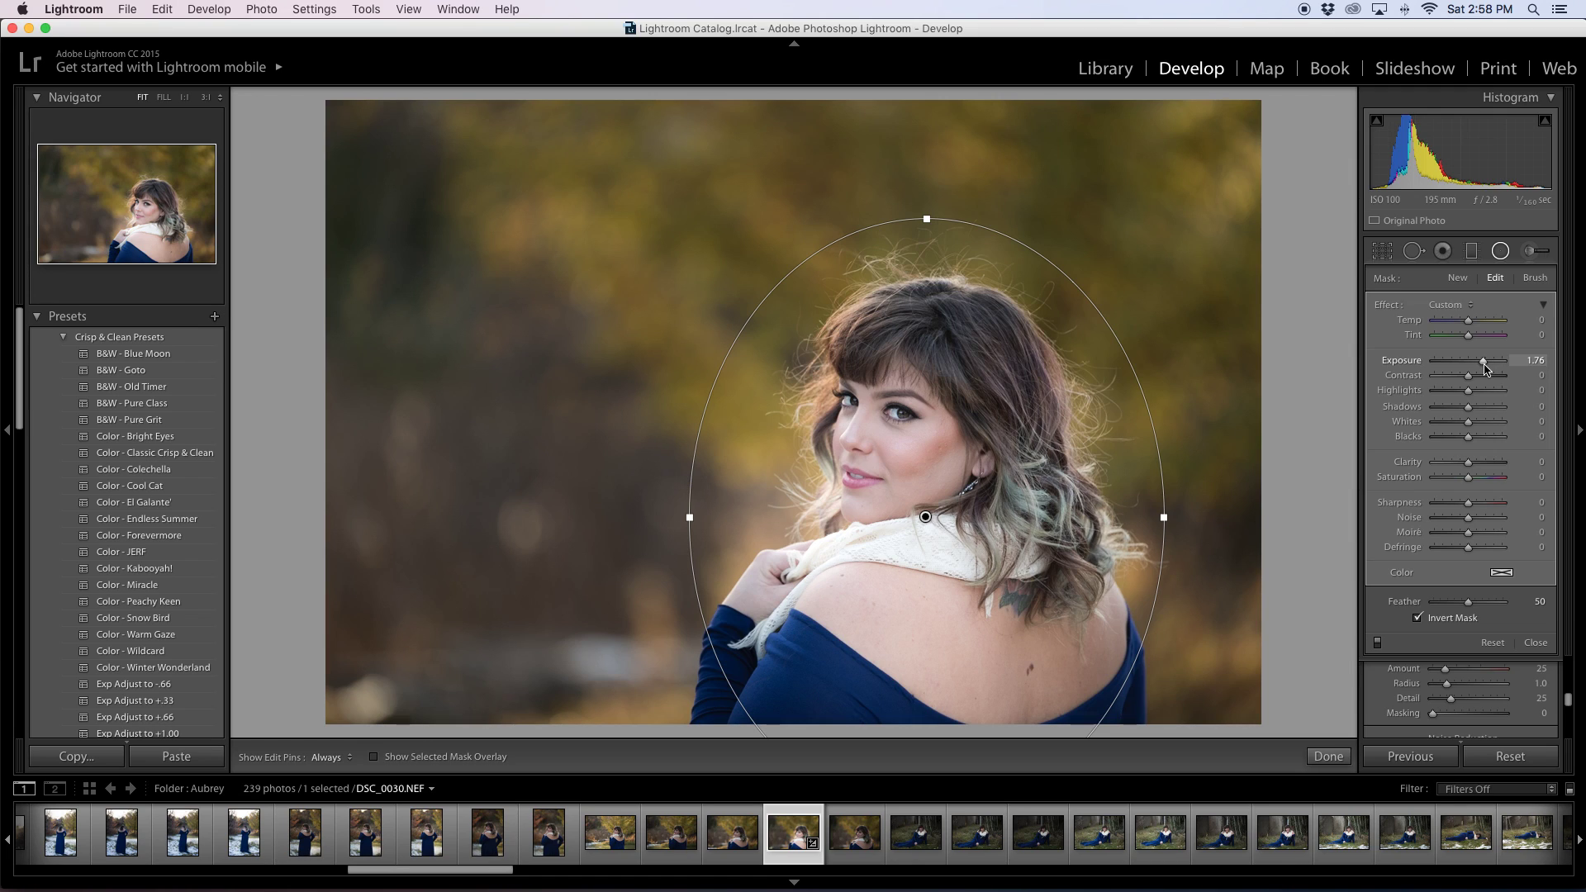
drag(1483, 365, 1484, 369)
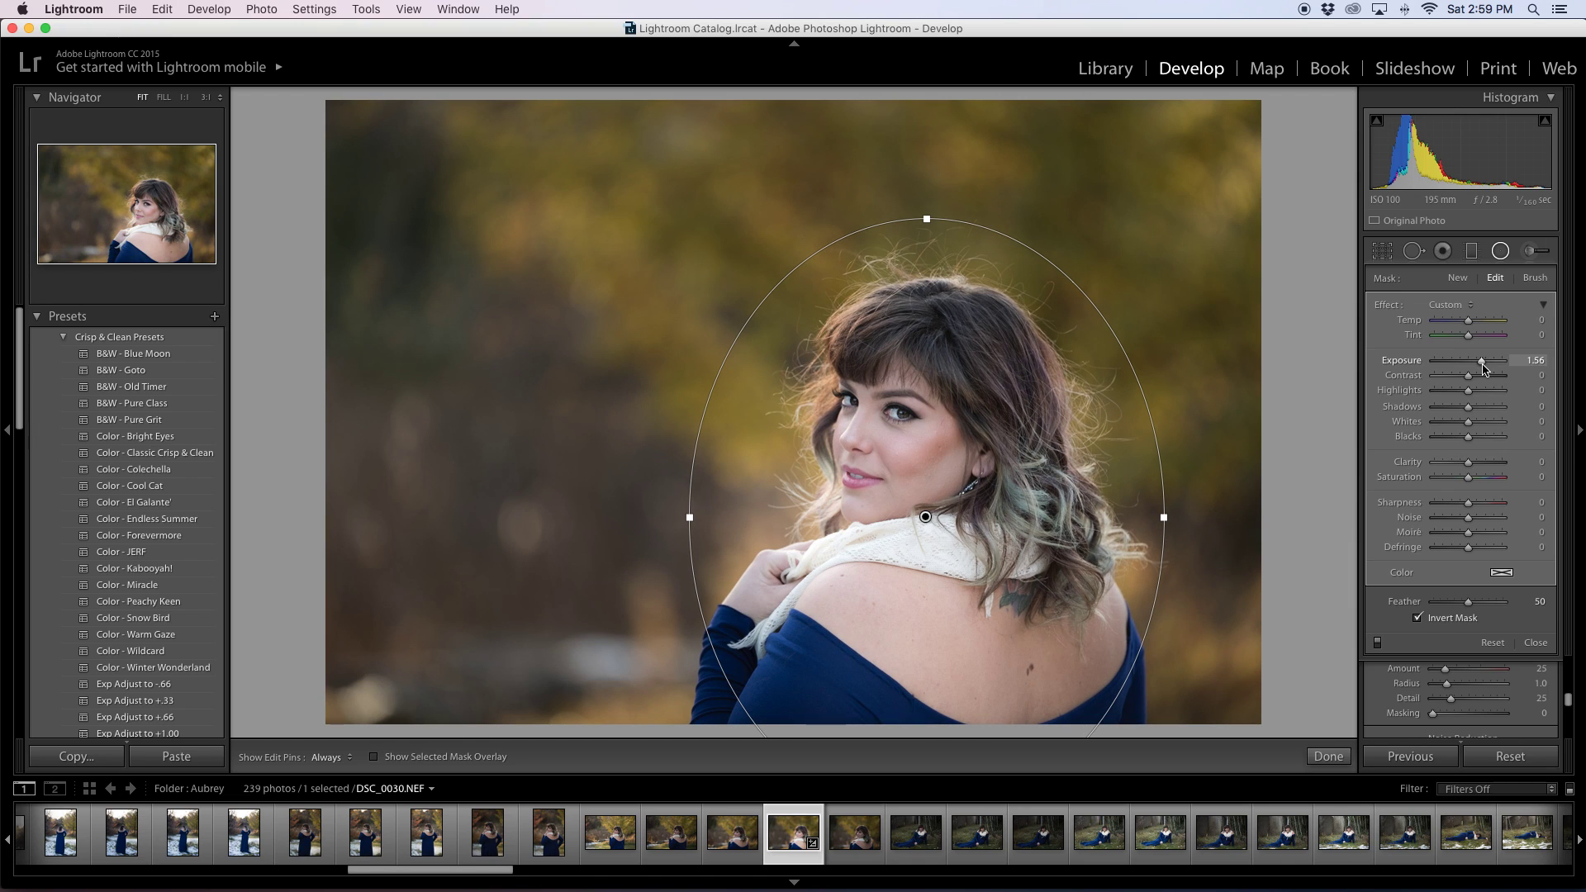
drag(1483, 369, 1481, 370)
drag(1482, 369, 1482, 370)
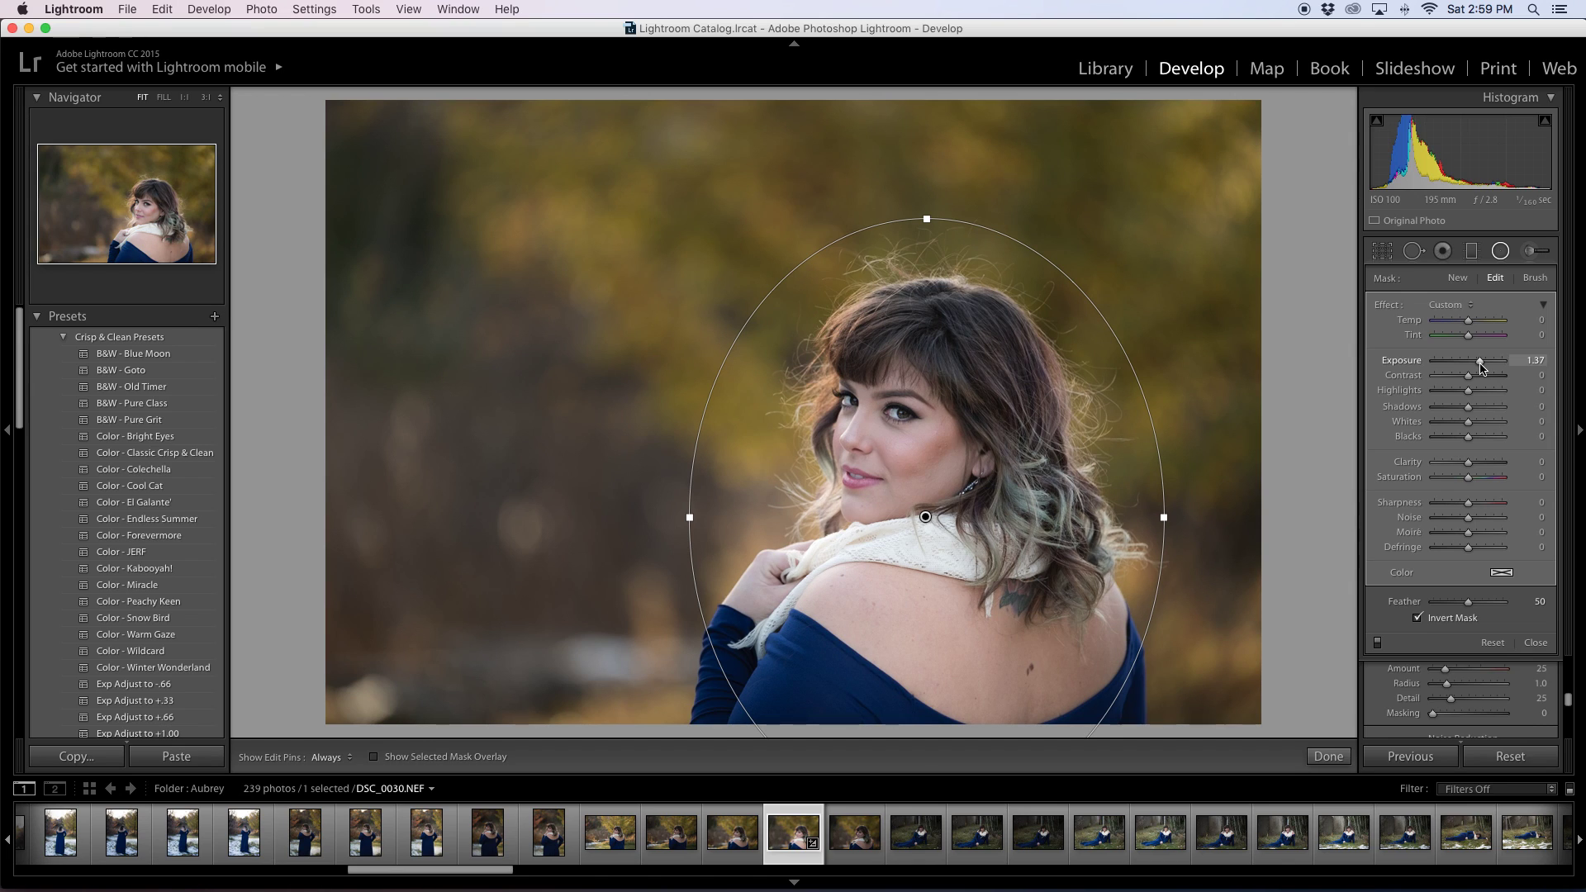
click(1327, 756)
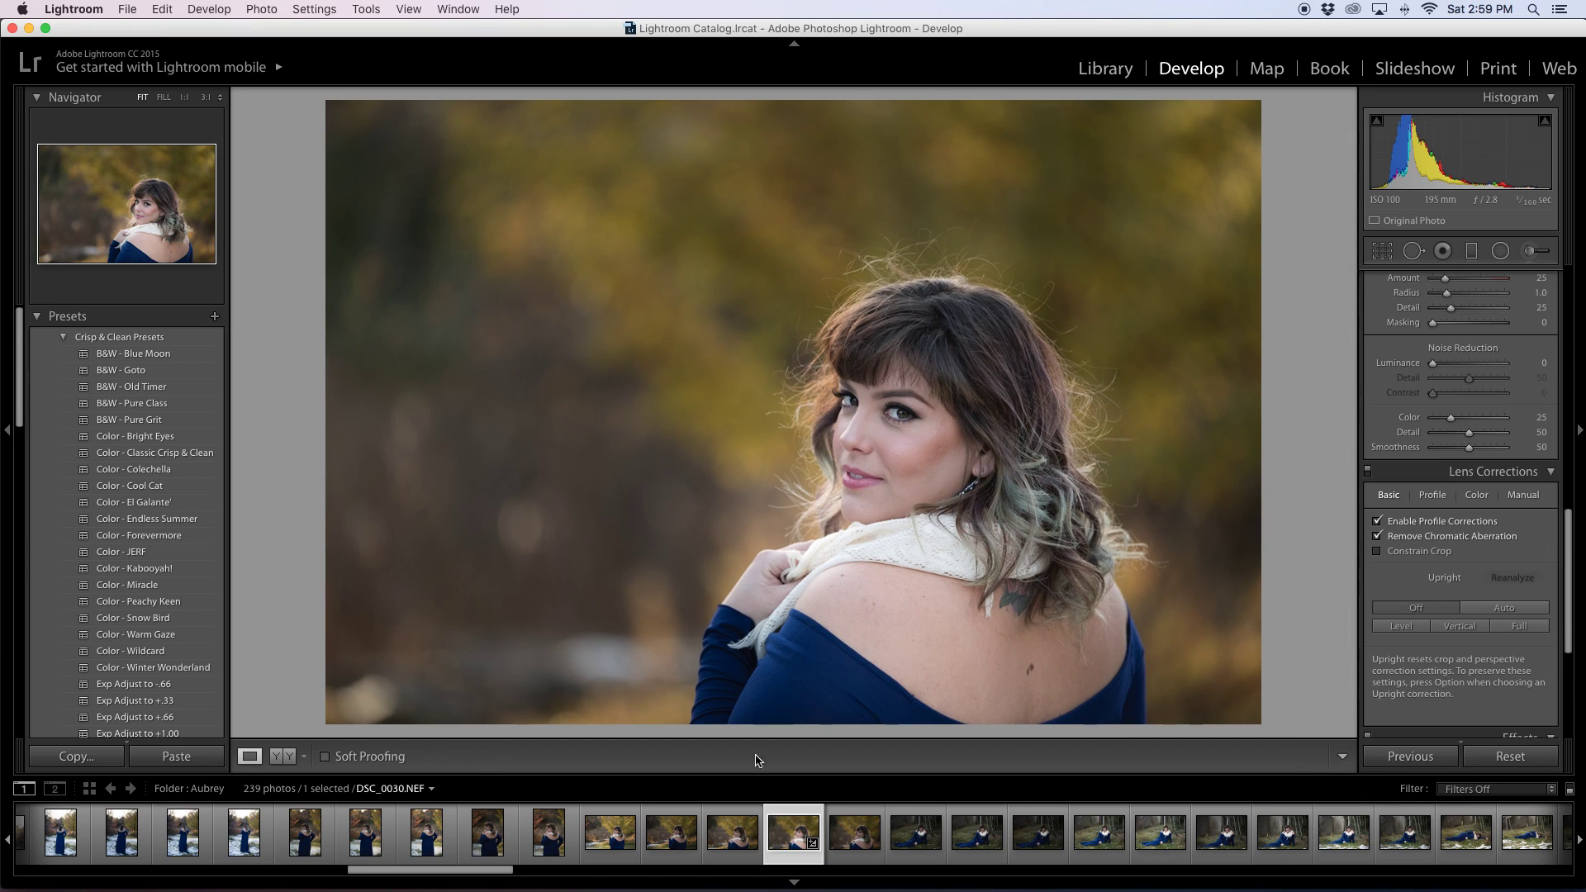
click(290, 757)
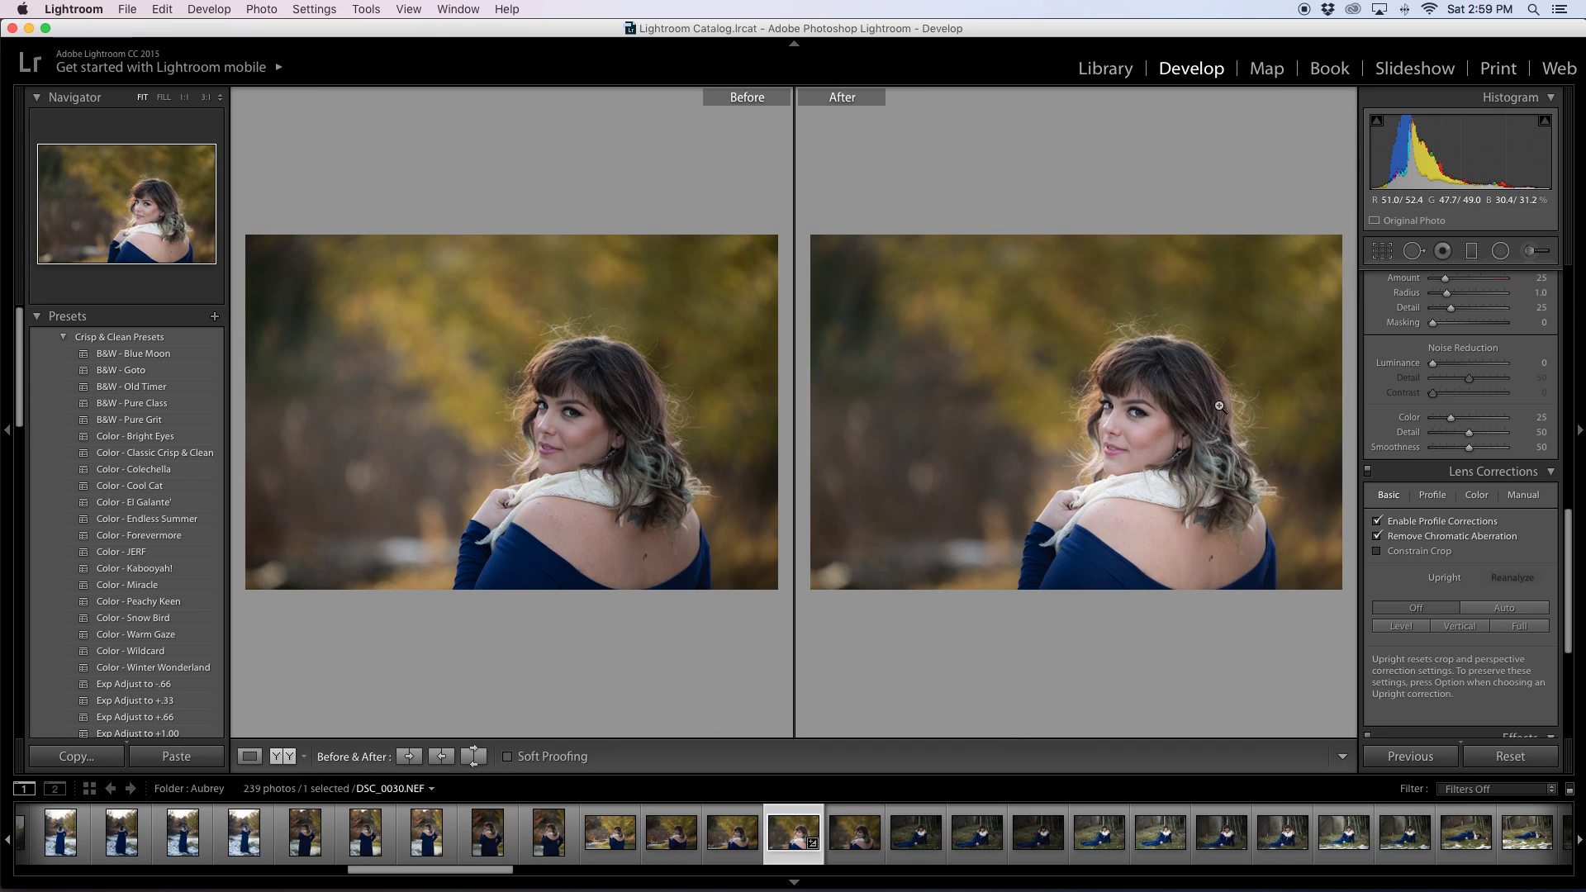
click(249, 756)
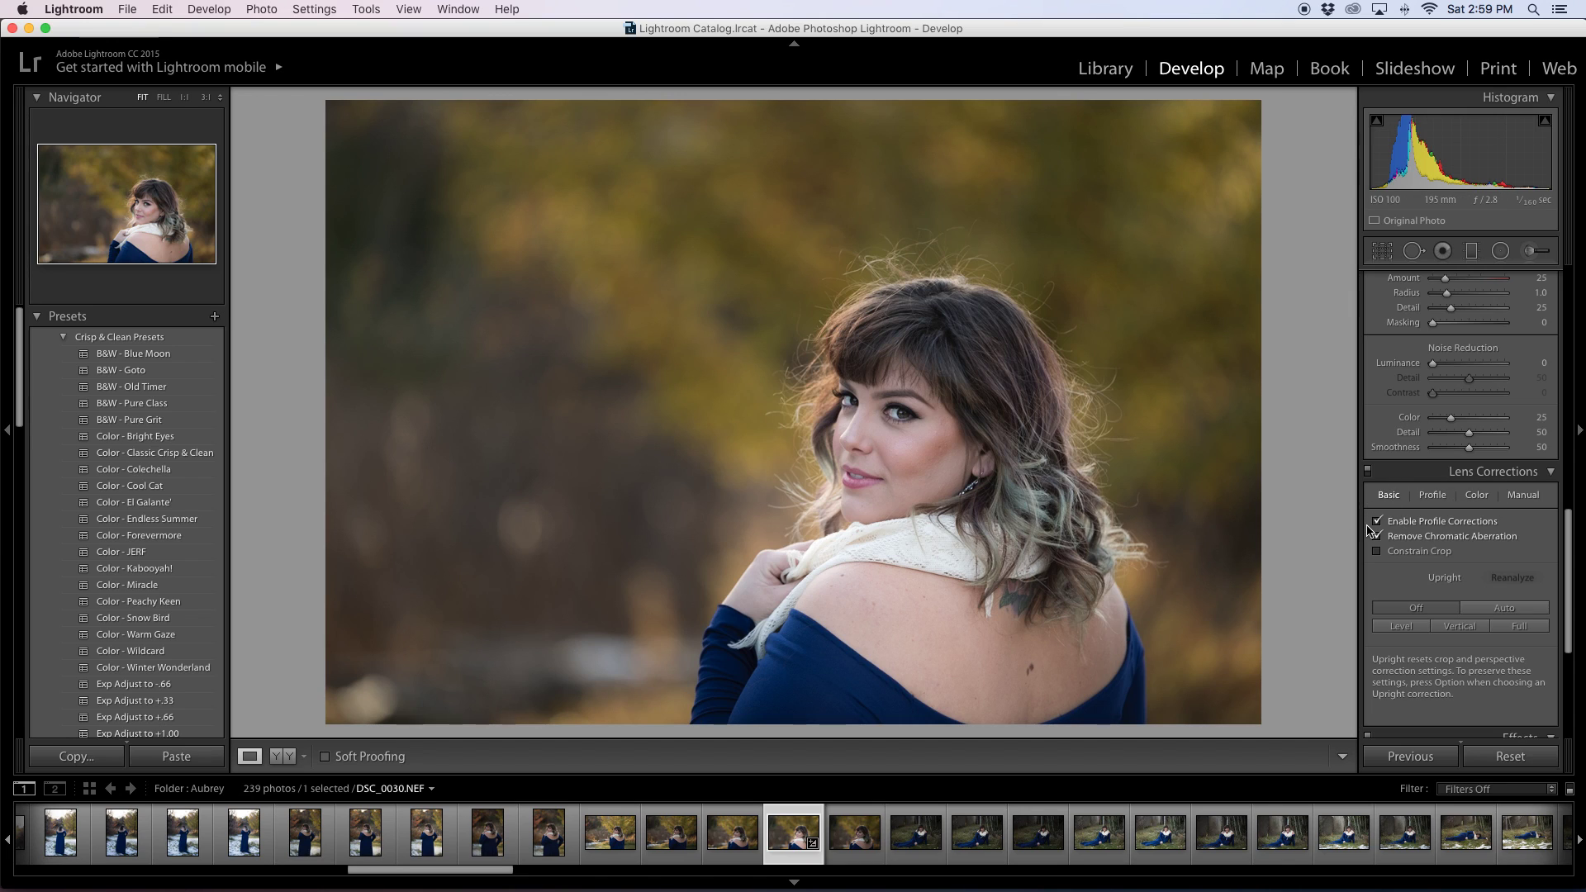
Add a post-crop vignette with an amount of −14 and compare the photo before and after.
scroll(1392, 580, down, 4)
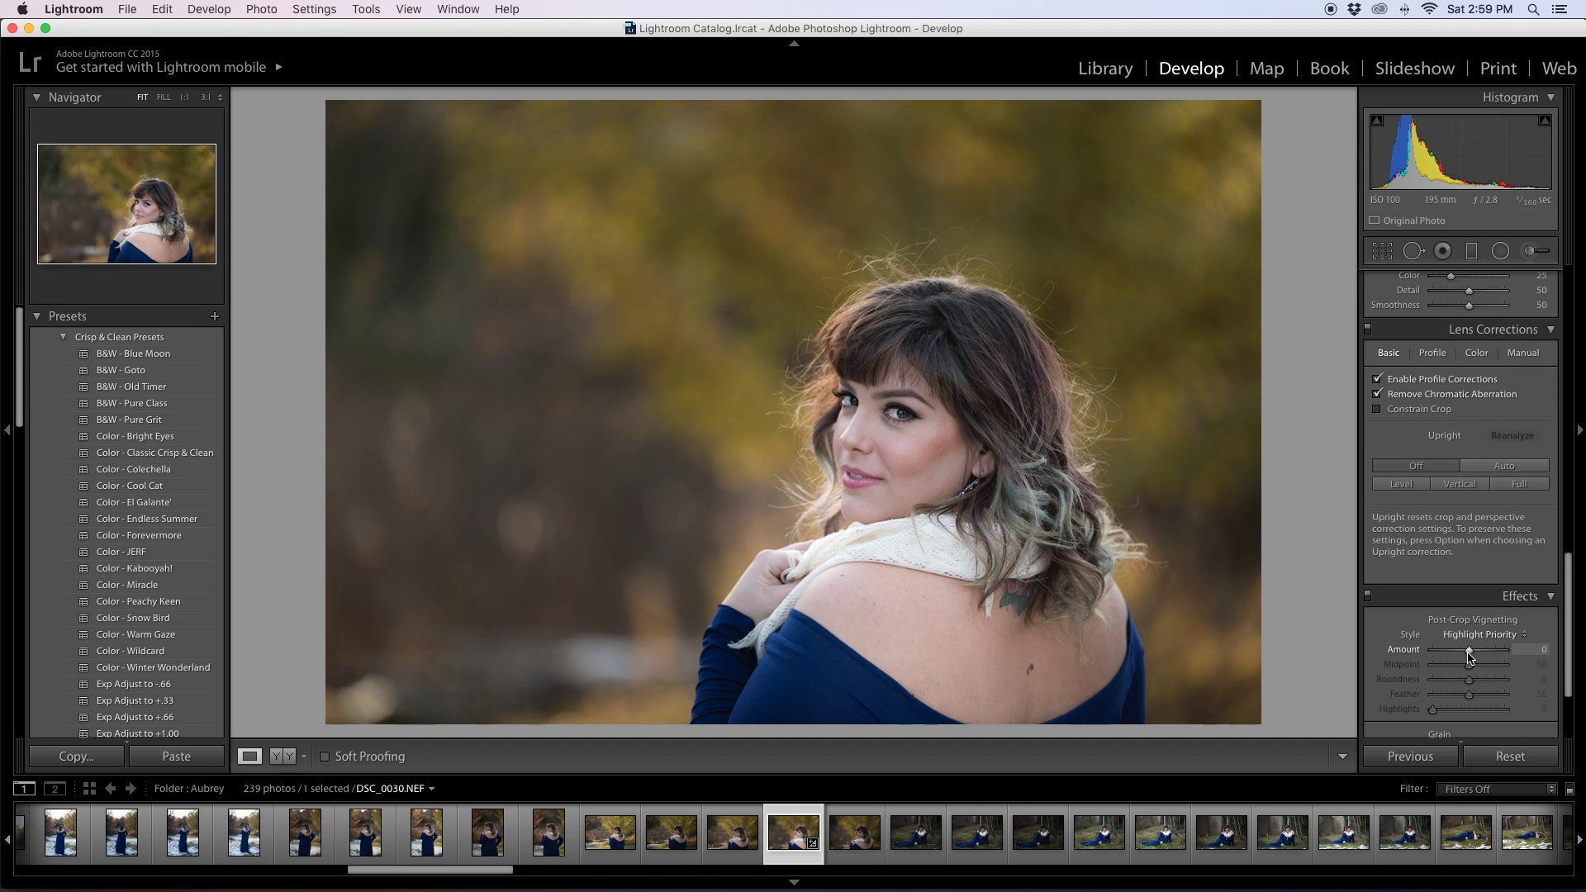
drag(1468, 649, 1464, 652)
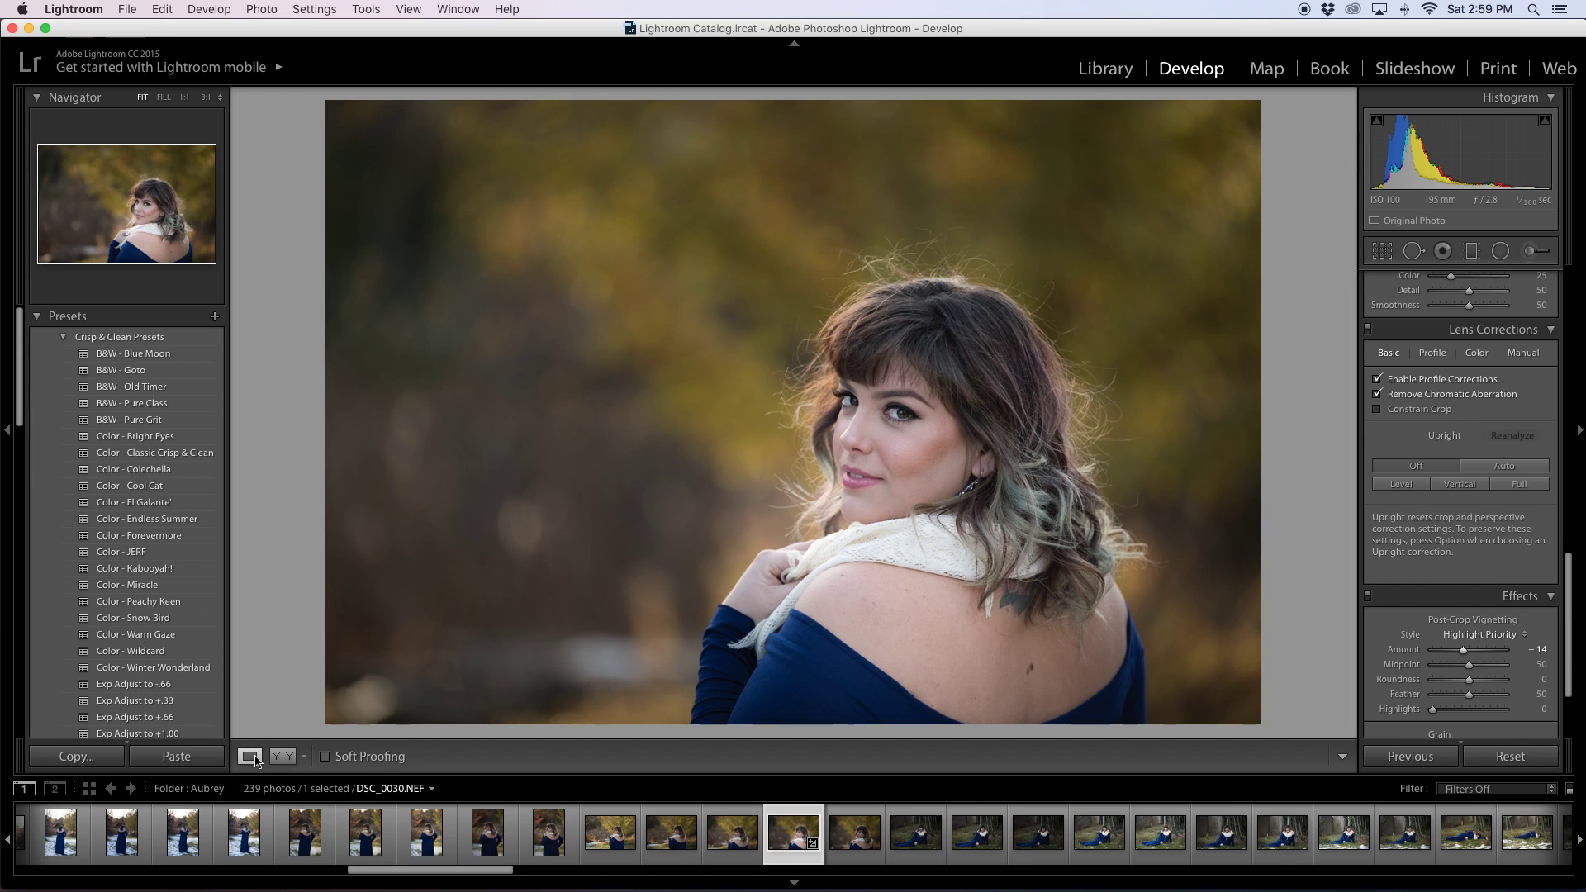
click(283, 757)
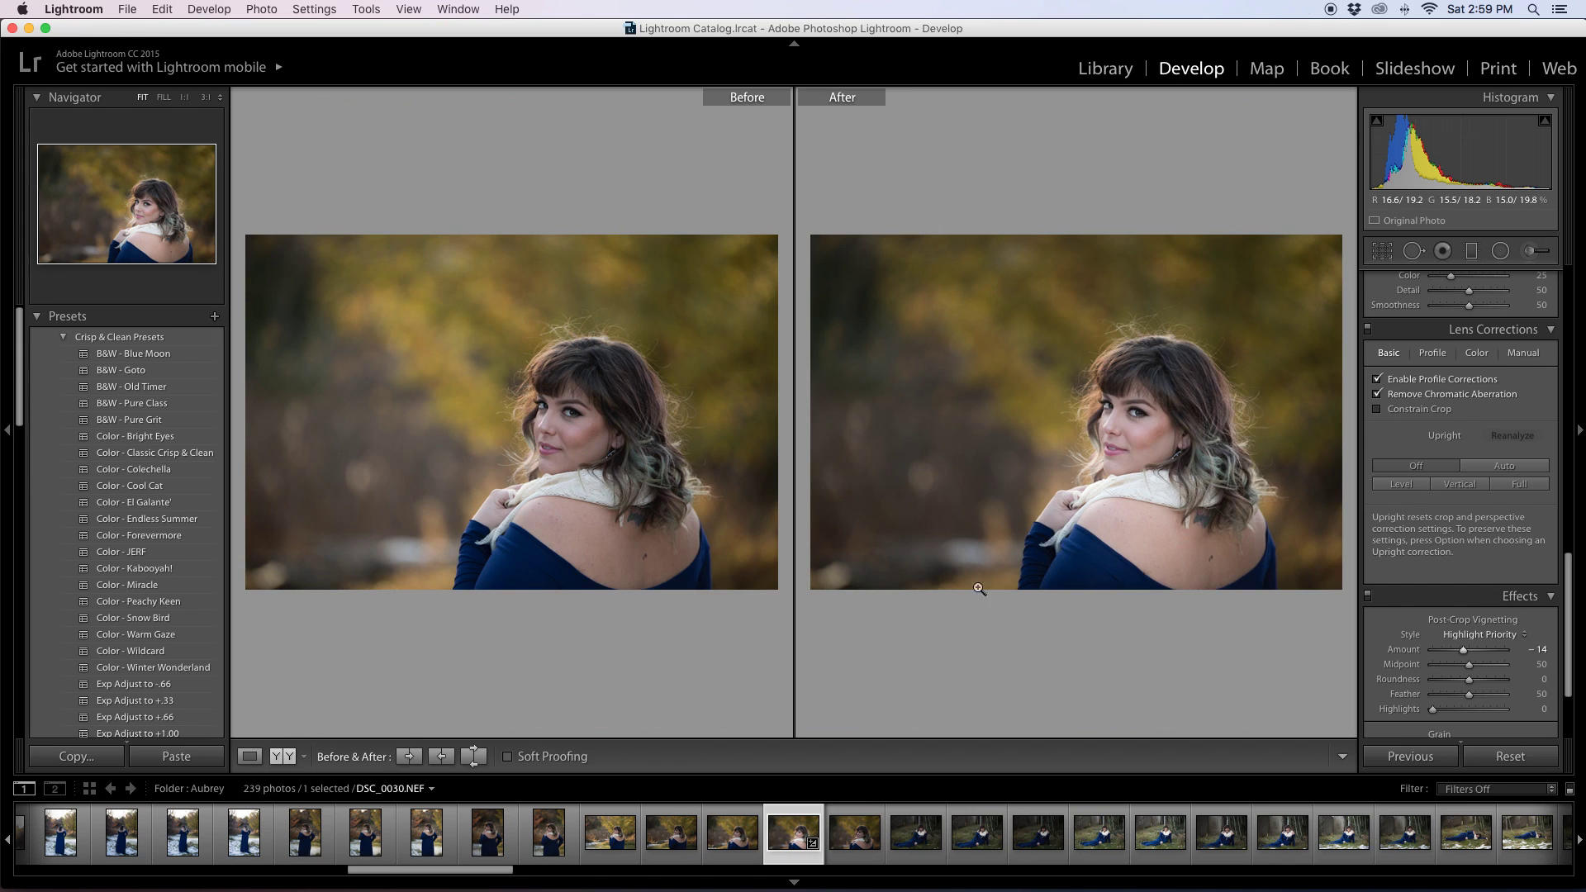
click(252, 758)
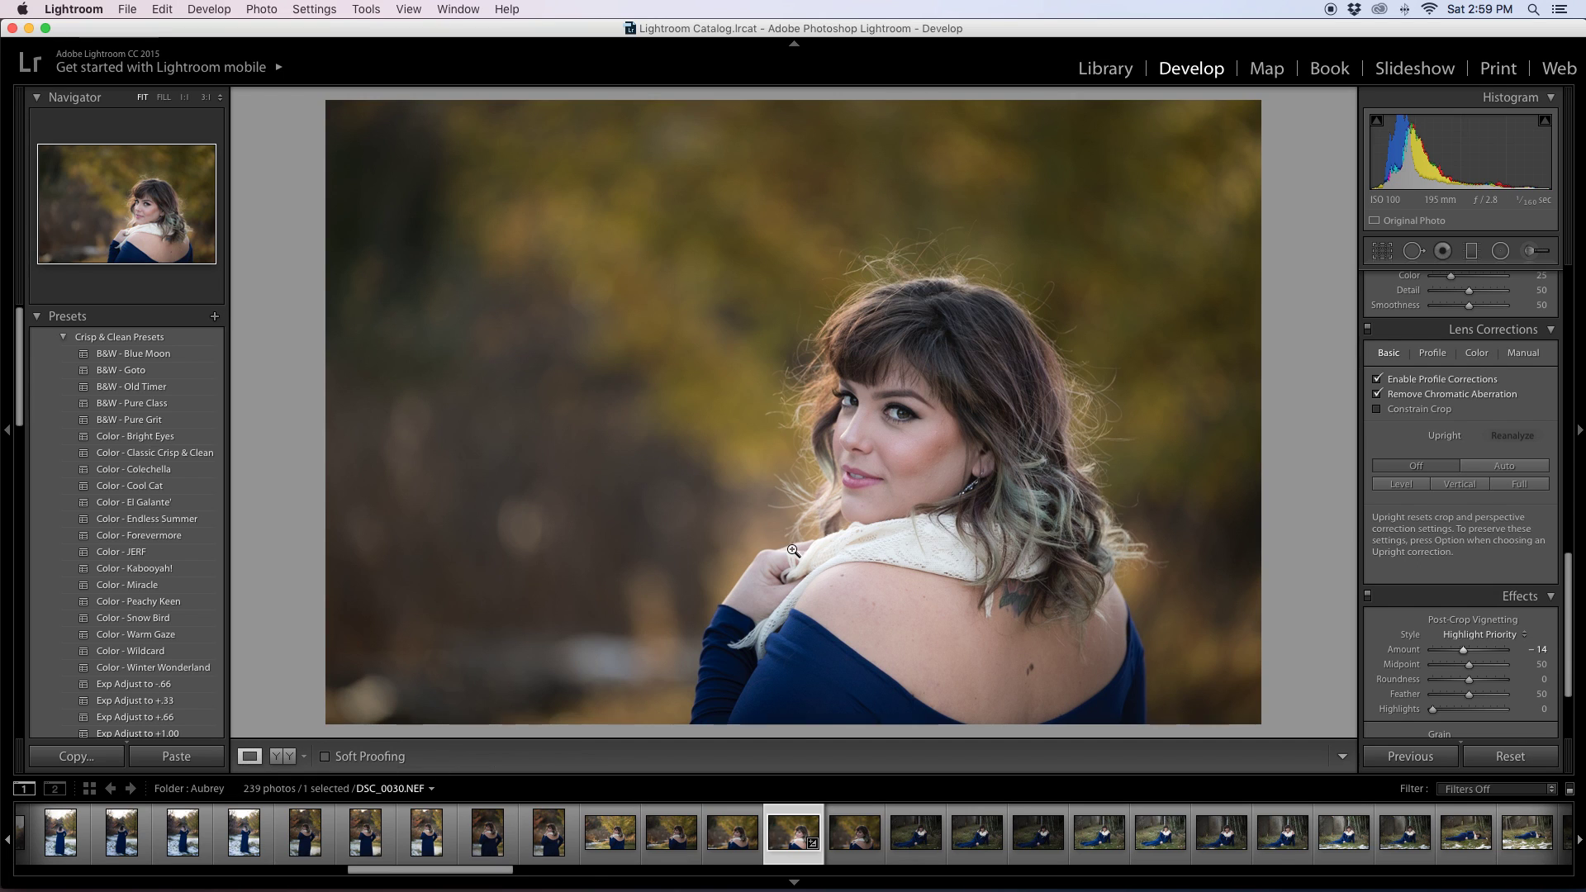
Send the adjusted portrait DSC_0030.NEF from Lightroom to Photoshop CC 2015 for further editing.
right_click(784, 498)
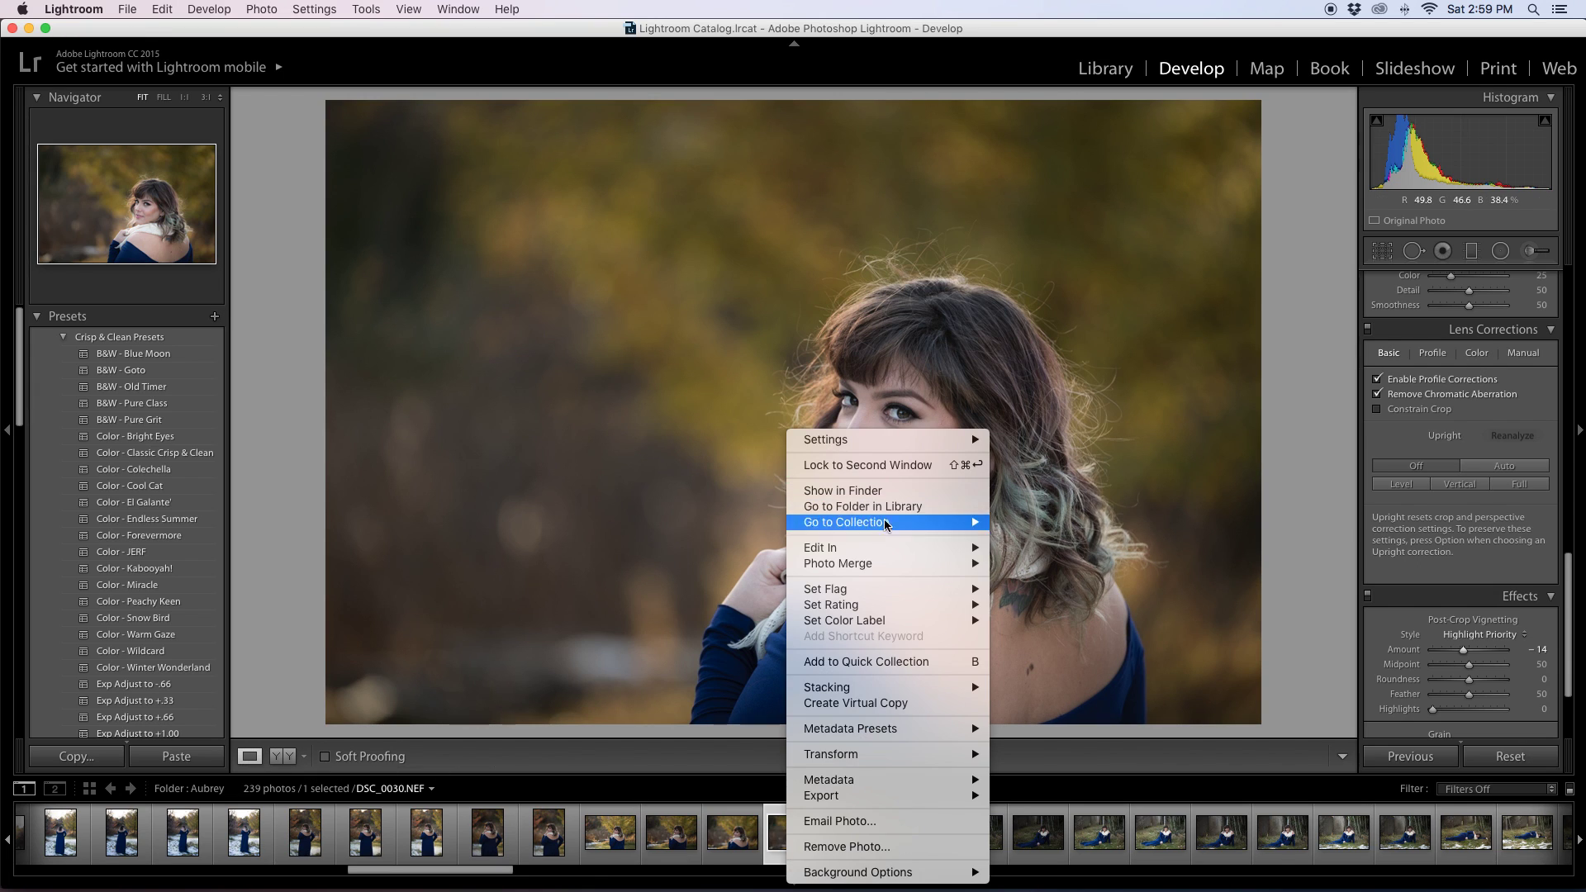
mouse_move(942, 547)
click(1016, 548)
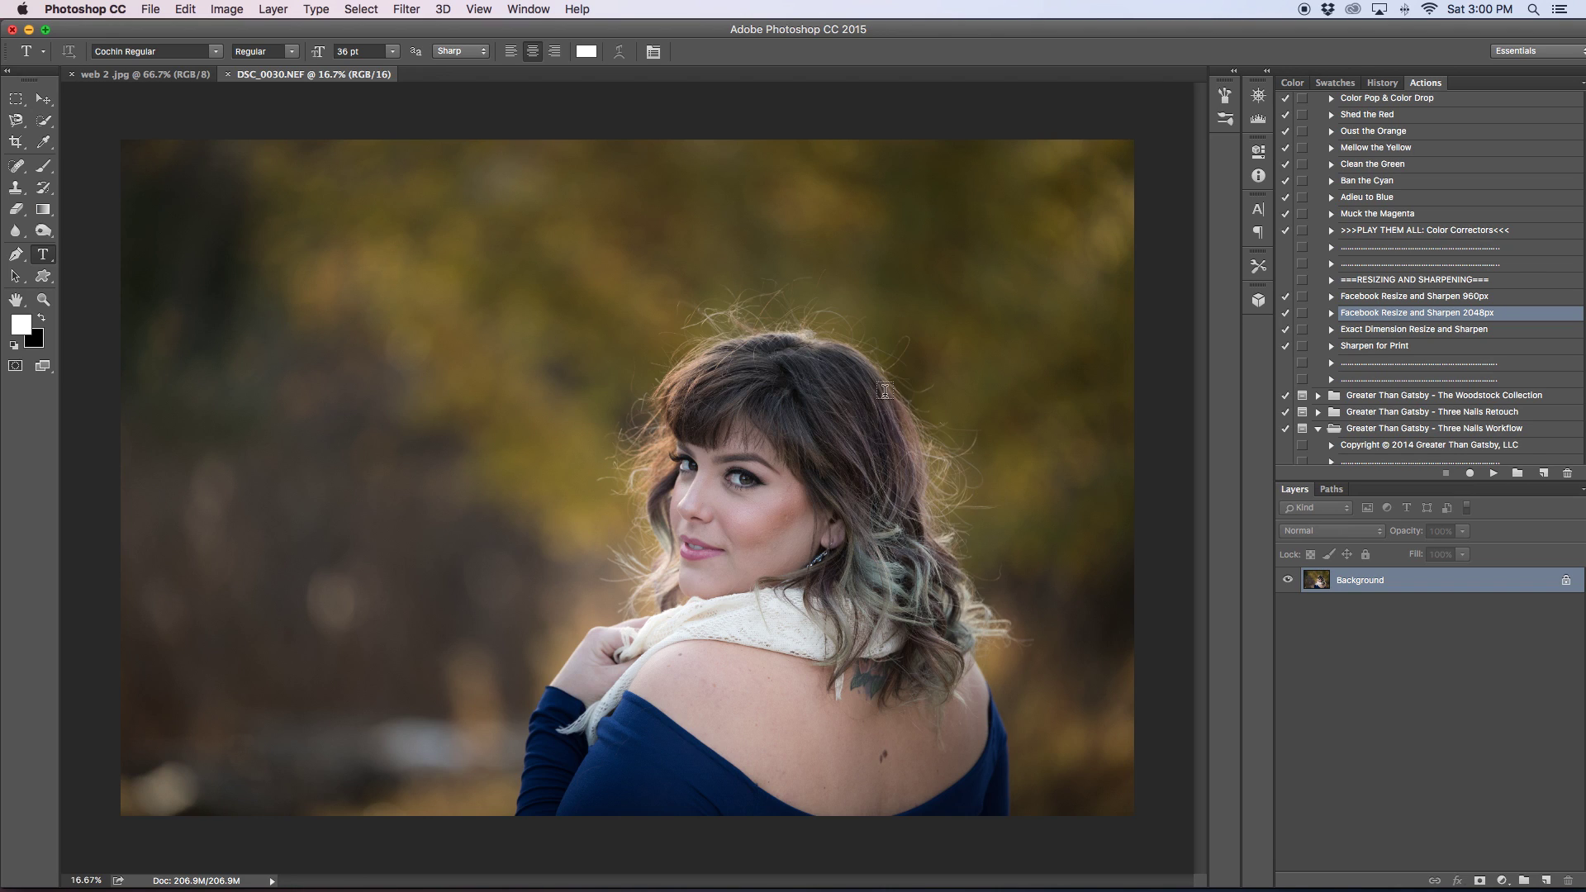
Collapse the Radiance Collection and Three Nails Workflow action sets and expand Greater Than Gatsby - The Innocence Retouch.
scroll(1385, 305, down, 10)
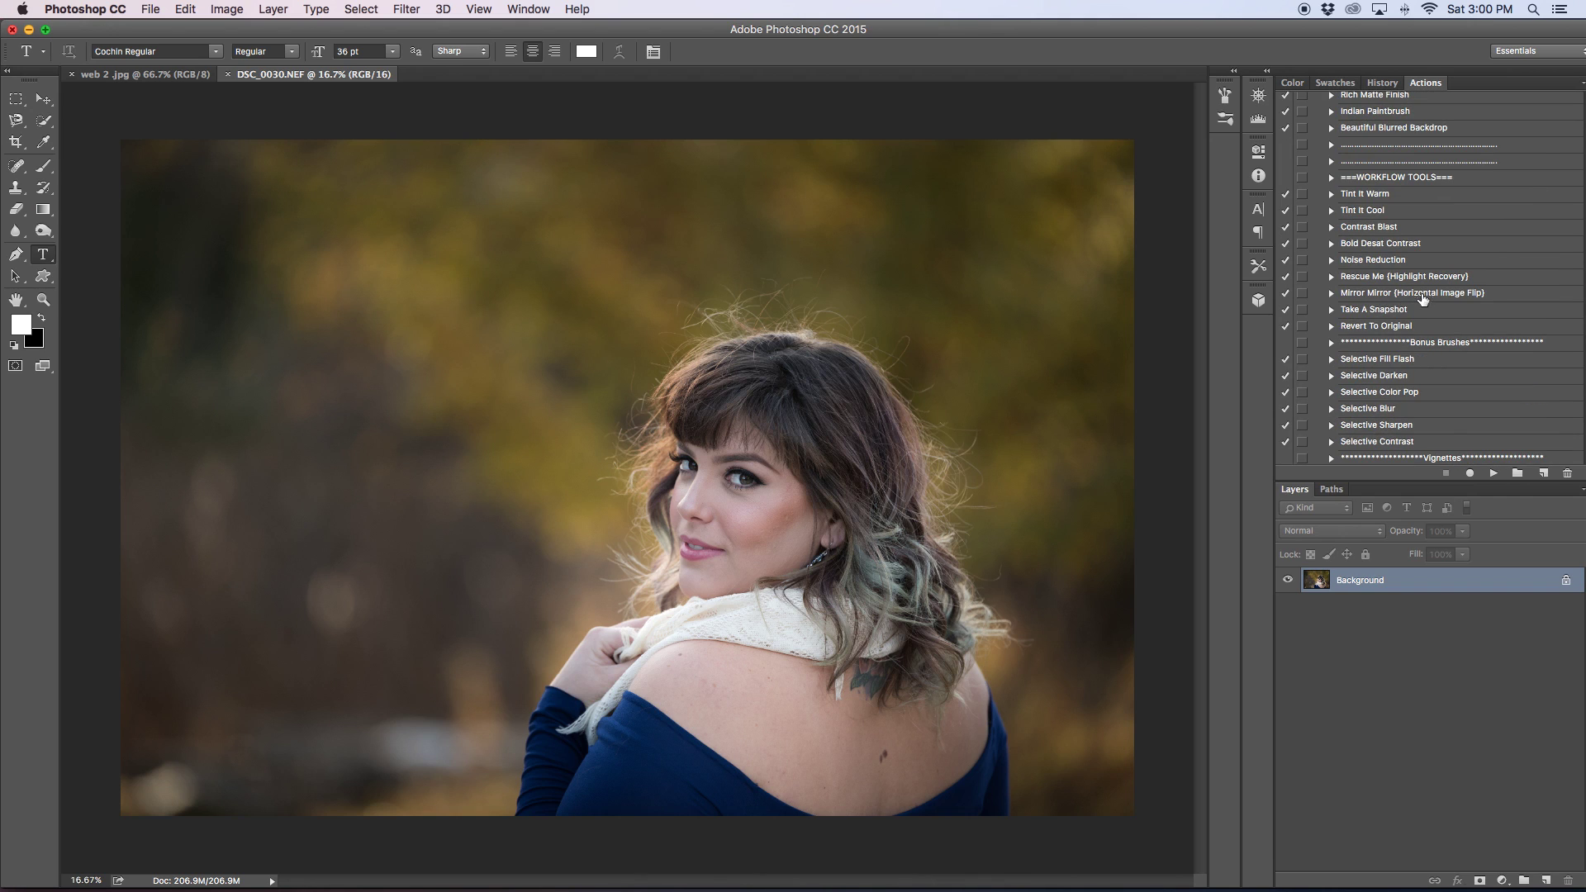
scroll(1364, 254, up, 10)
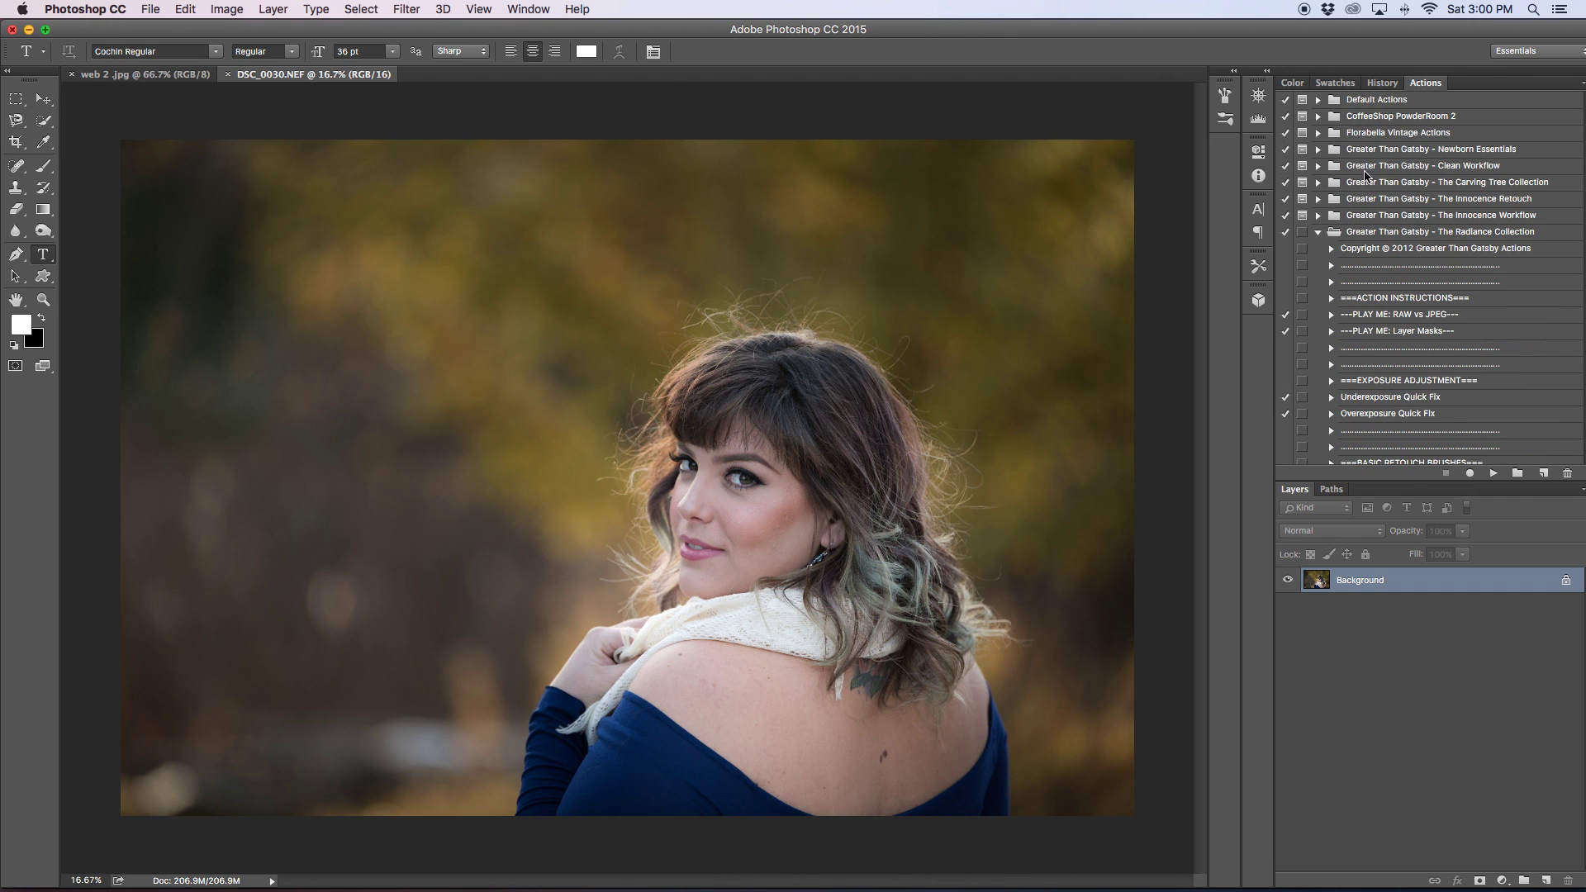
click(1318, 231)
click(1318, 281)
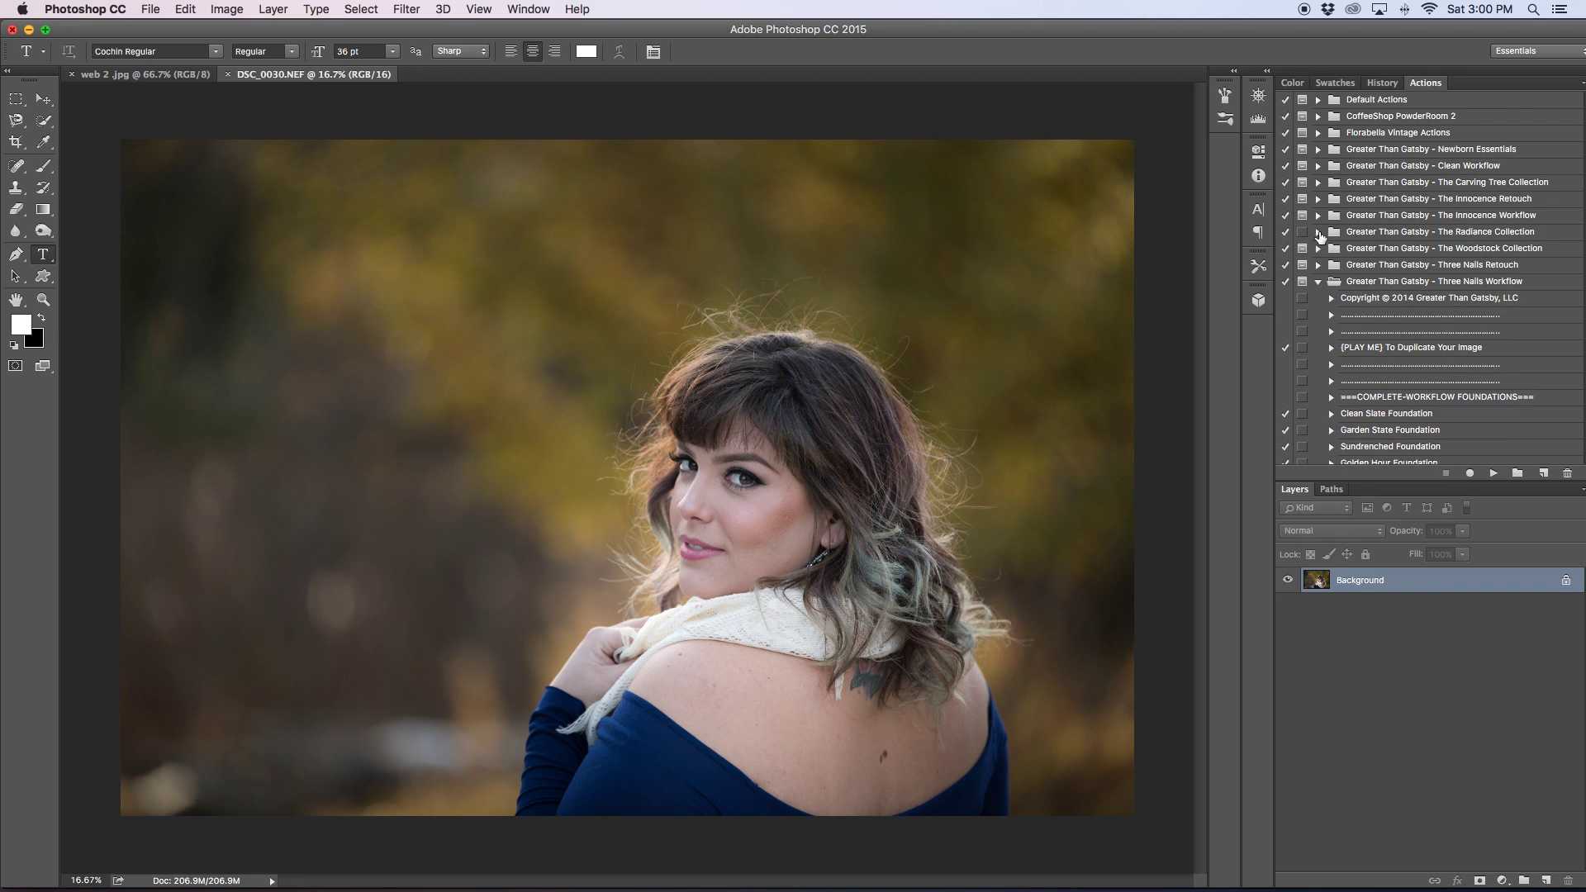
click(1319, 283)
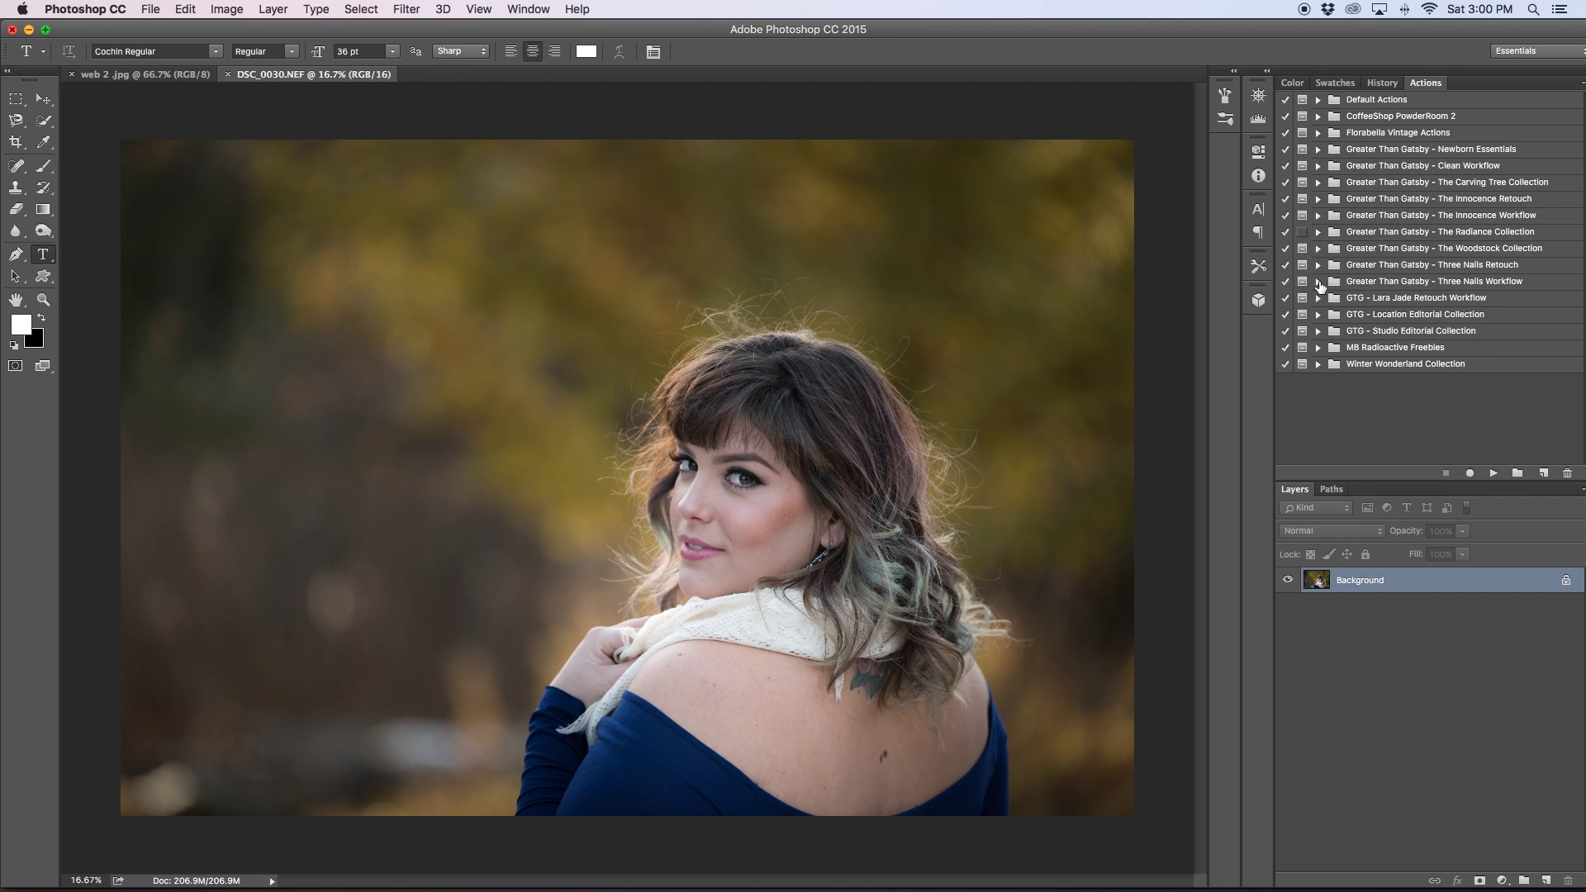
click(1364, 200)
click(1319, 199)
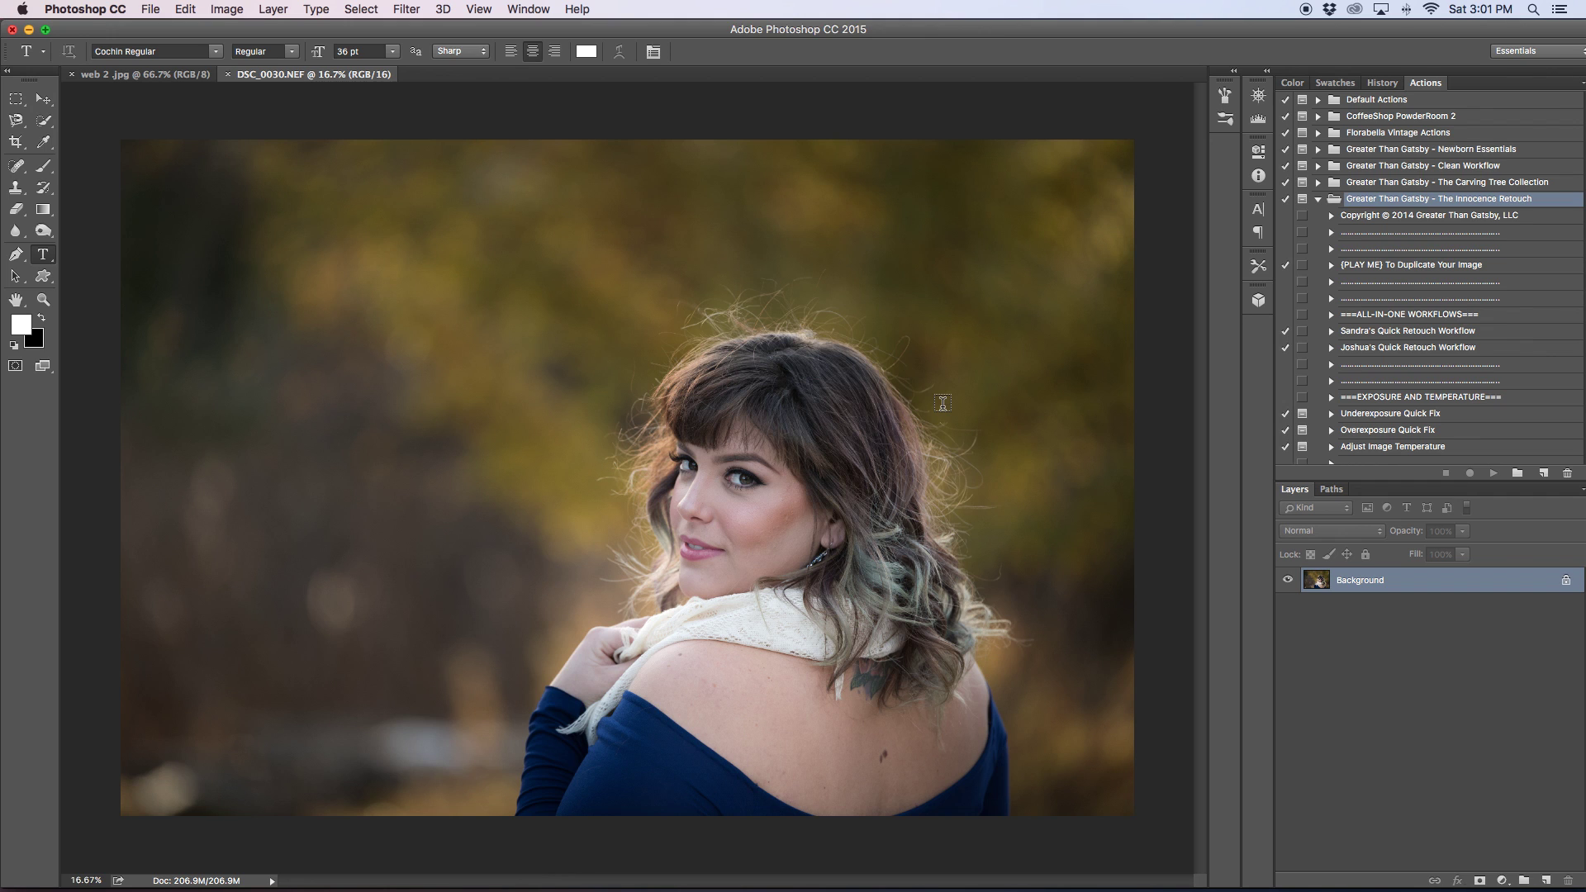
Duplicate the portrait's Background layer so the skin can be retouched on a separate copy.
key(super+equal)
key(super+equal)
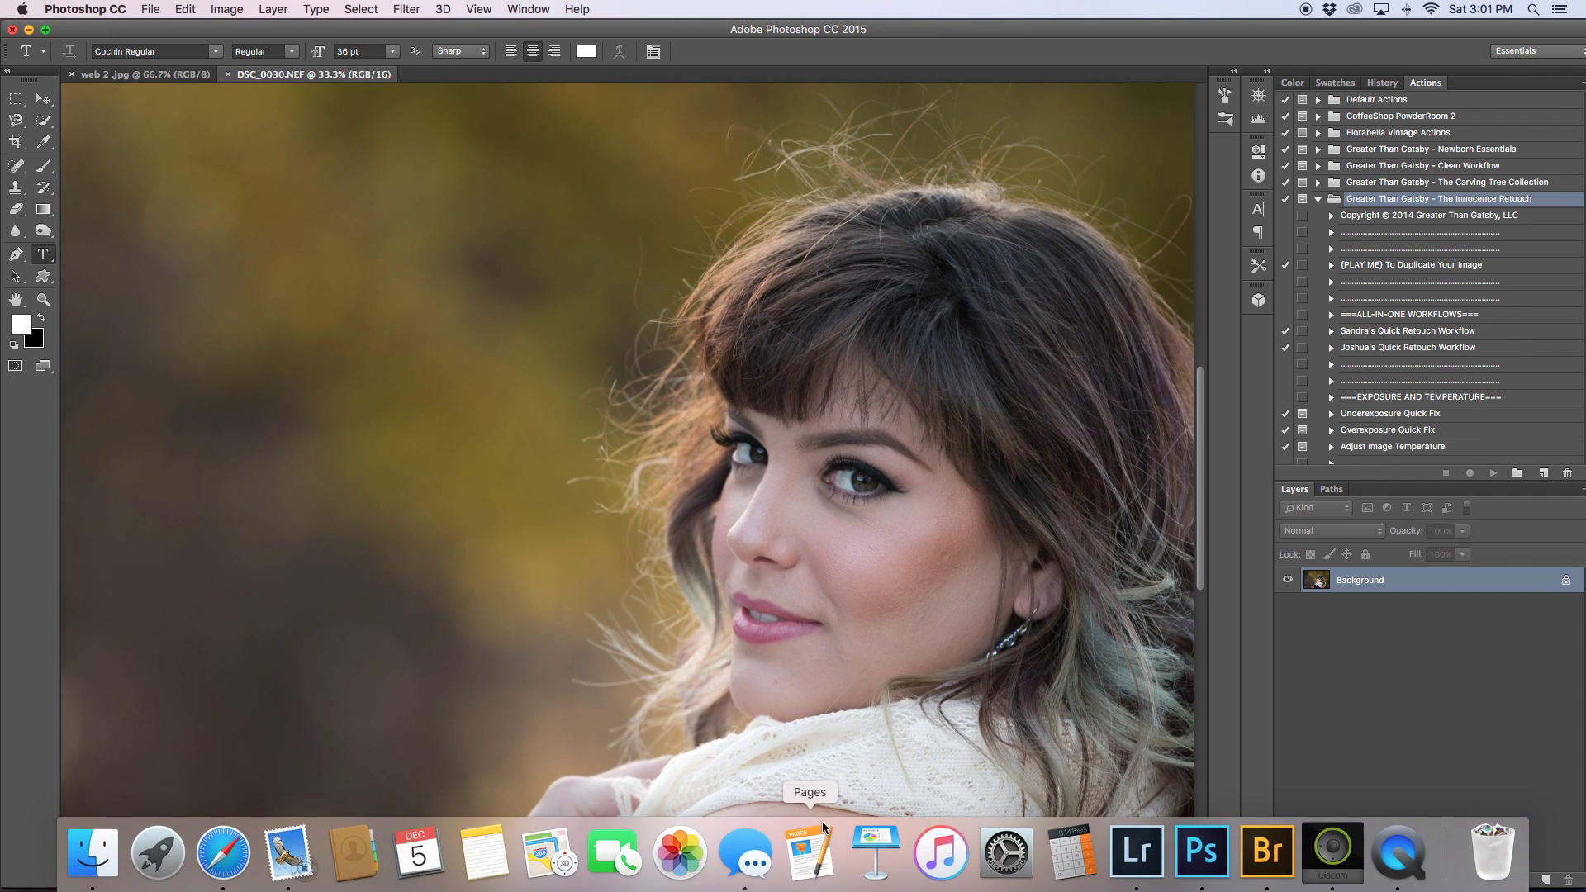
drag(831, 880, 857, 884)
scroll(887, 699, right, 3)
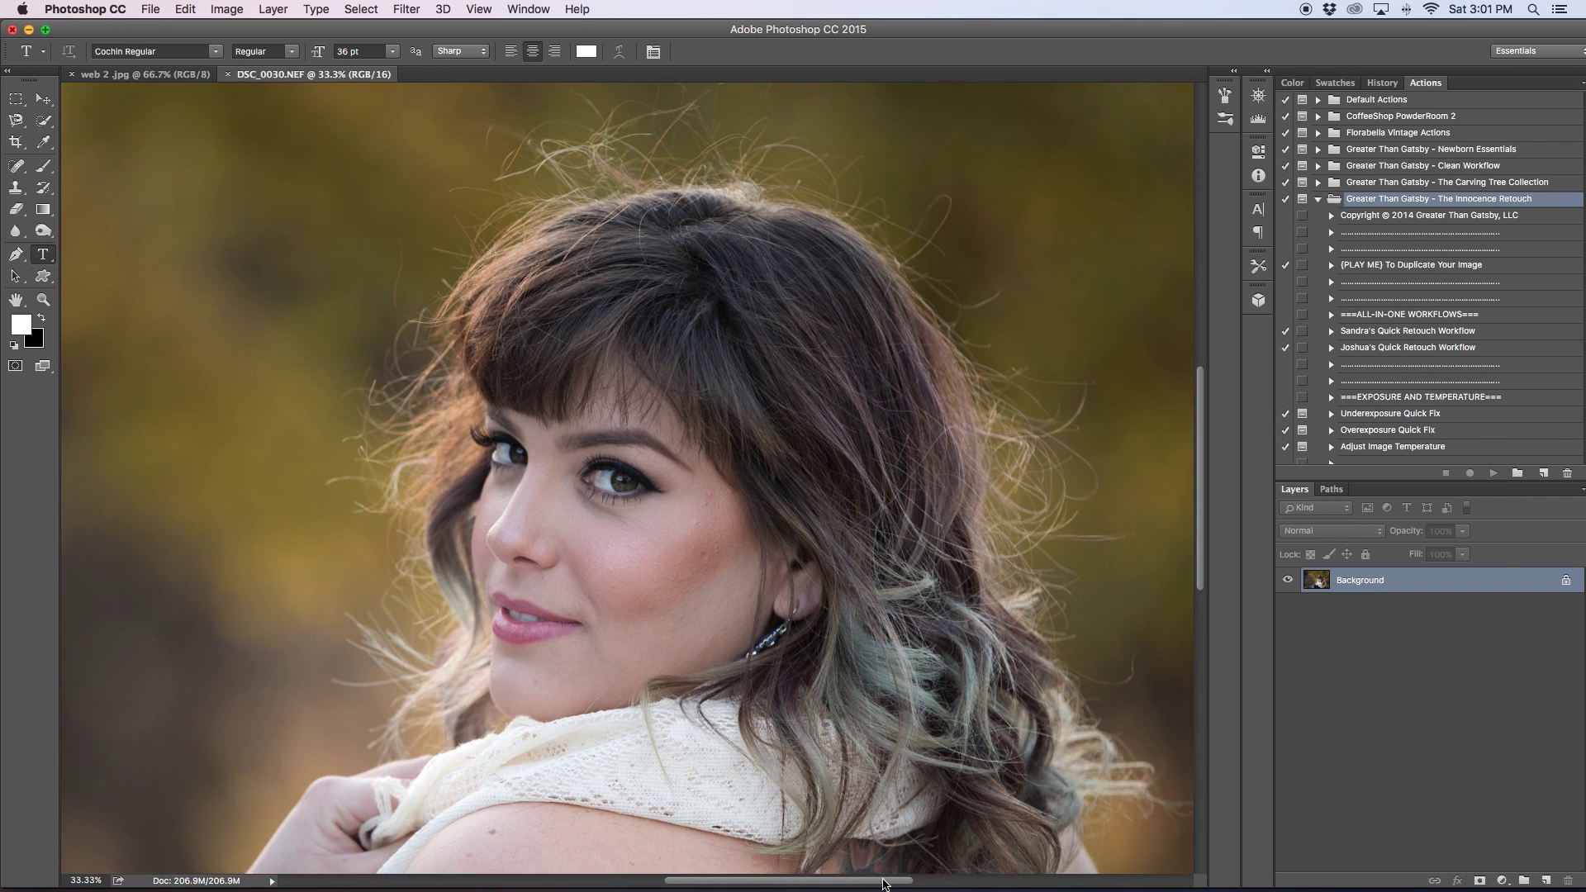
scroll(887, 699, down, 5)
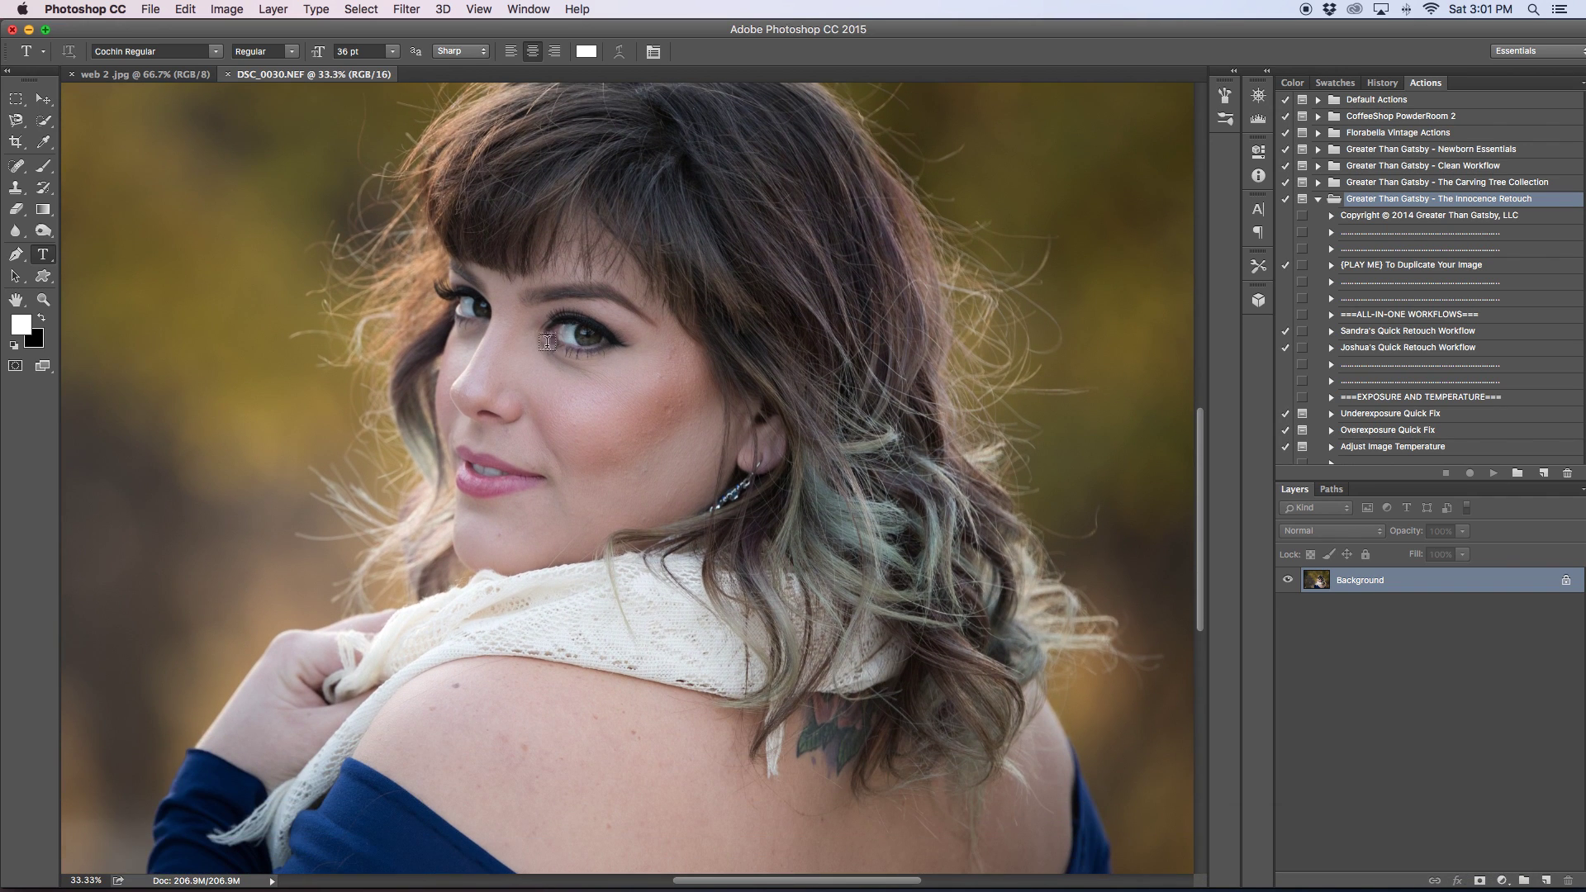
scroll(645, 386, up, 3)
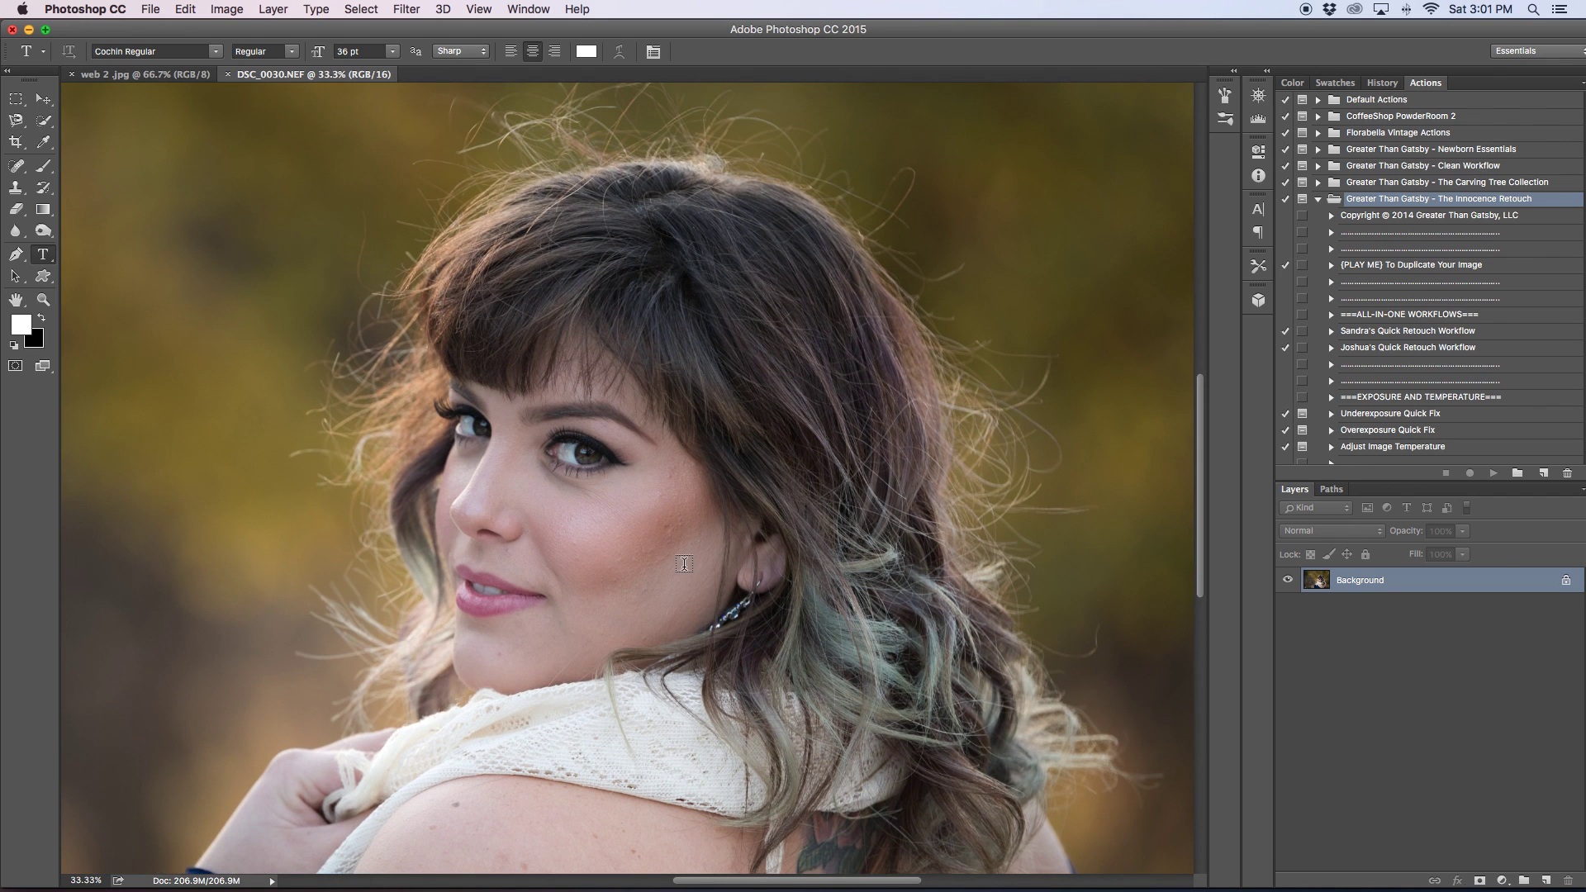
key(super+equal)
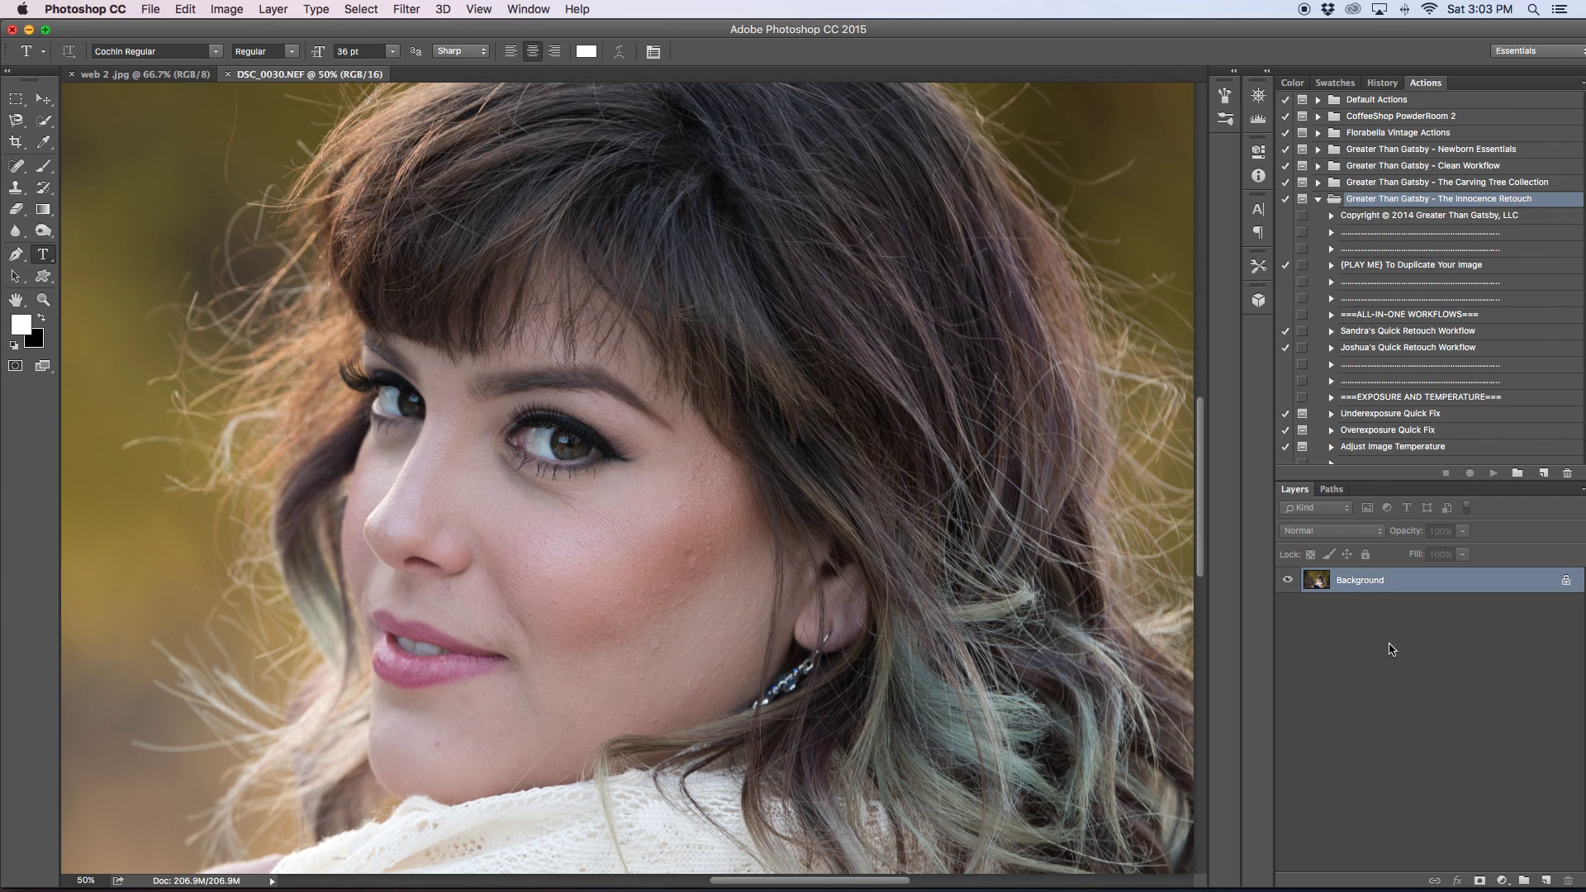
key(super+j)
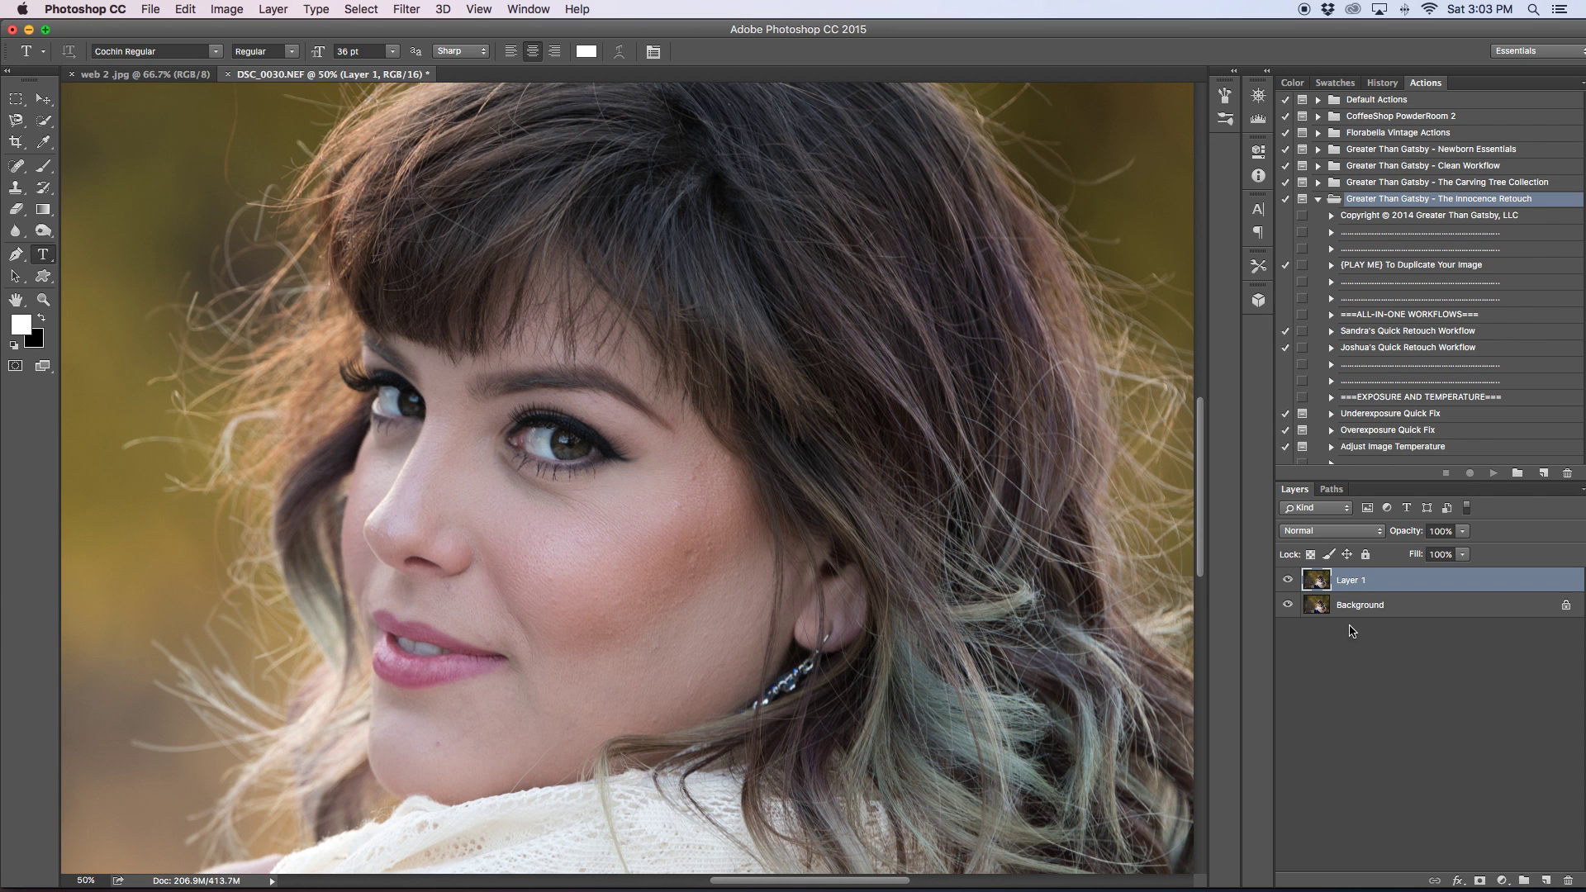
Choose the Spot Healing Brush of type Content-Aware for retouching the woman's face at 100% magnification.
key(super+equal)
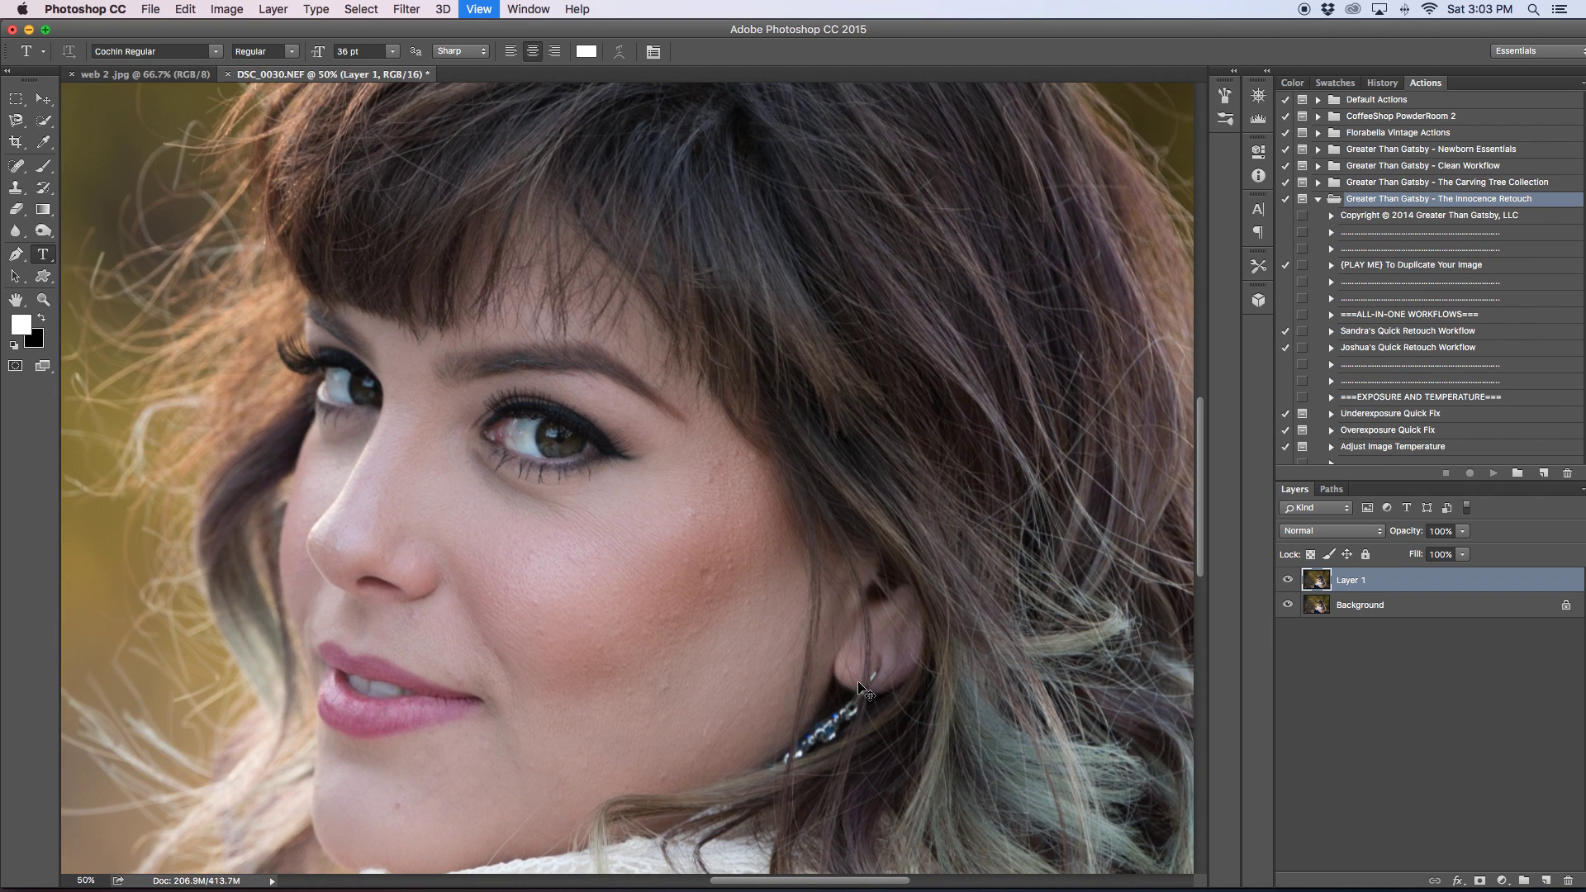
key(super+equal)
key(super+equal)
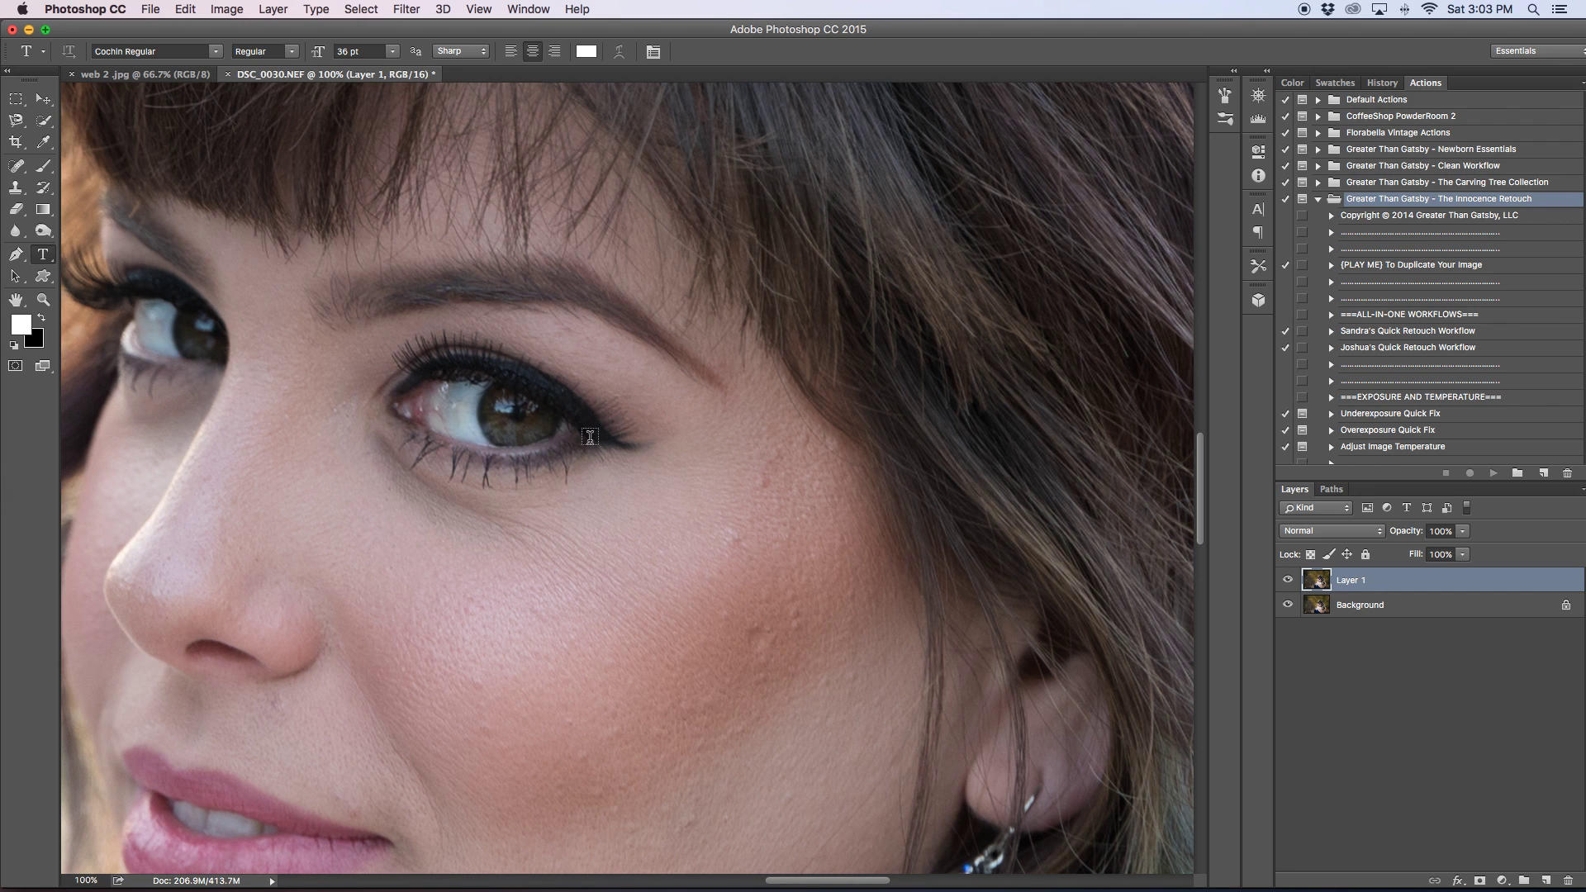
scroll(557, 447, down, 5)
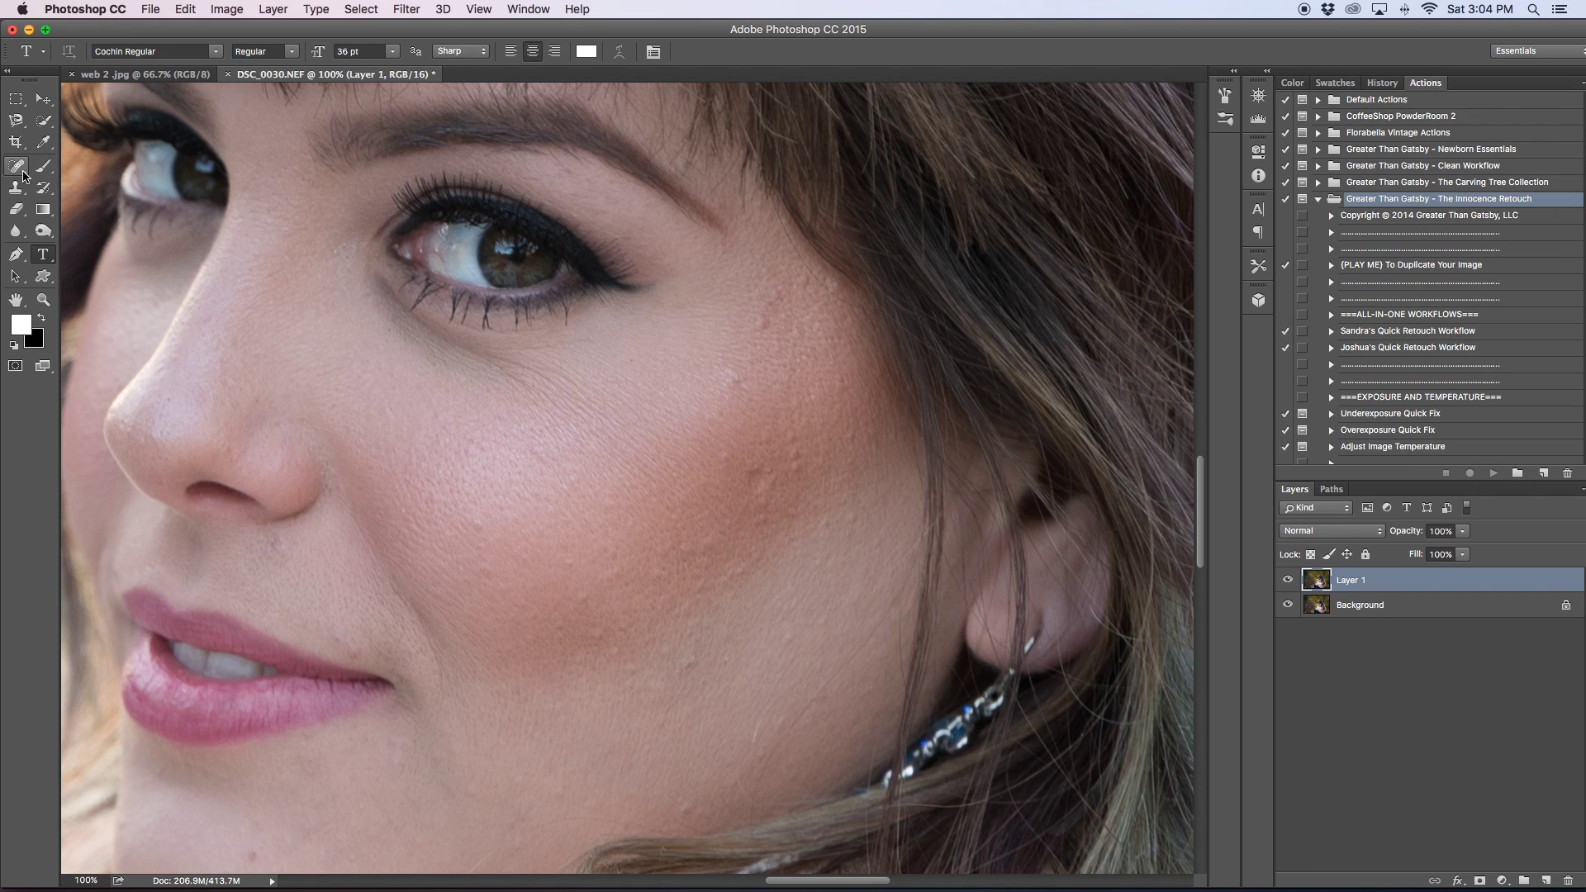
click(17, 168)
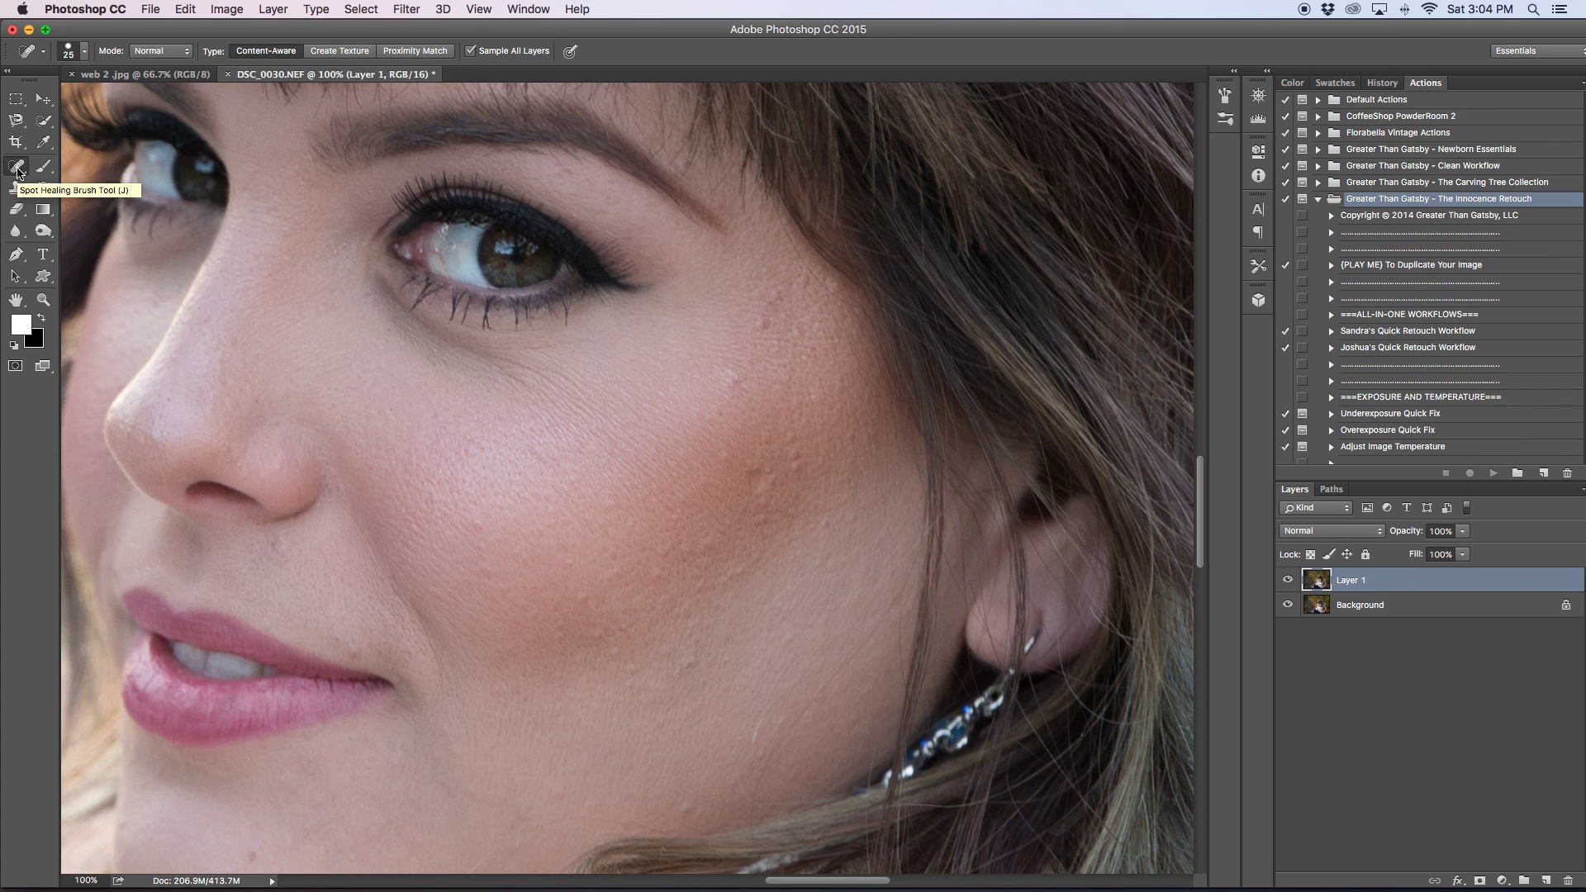
click(17, 170)
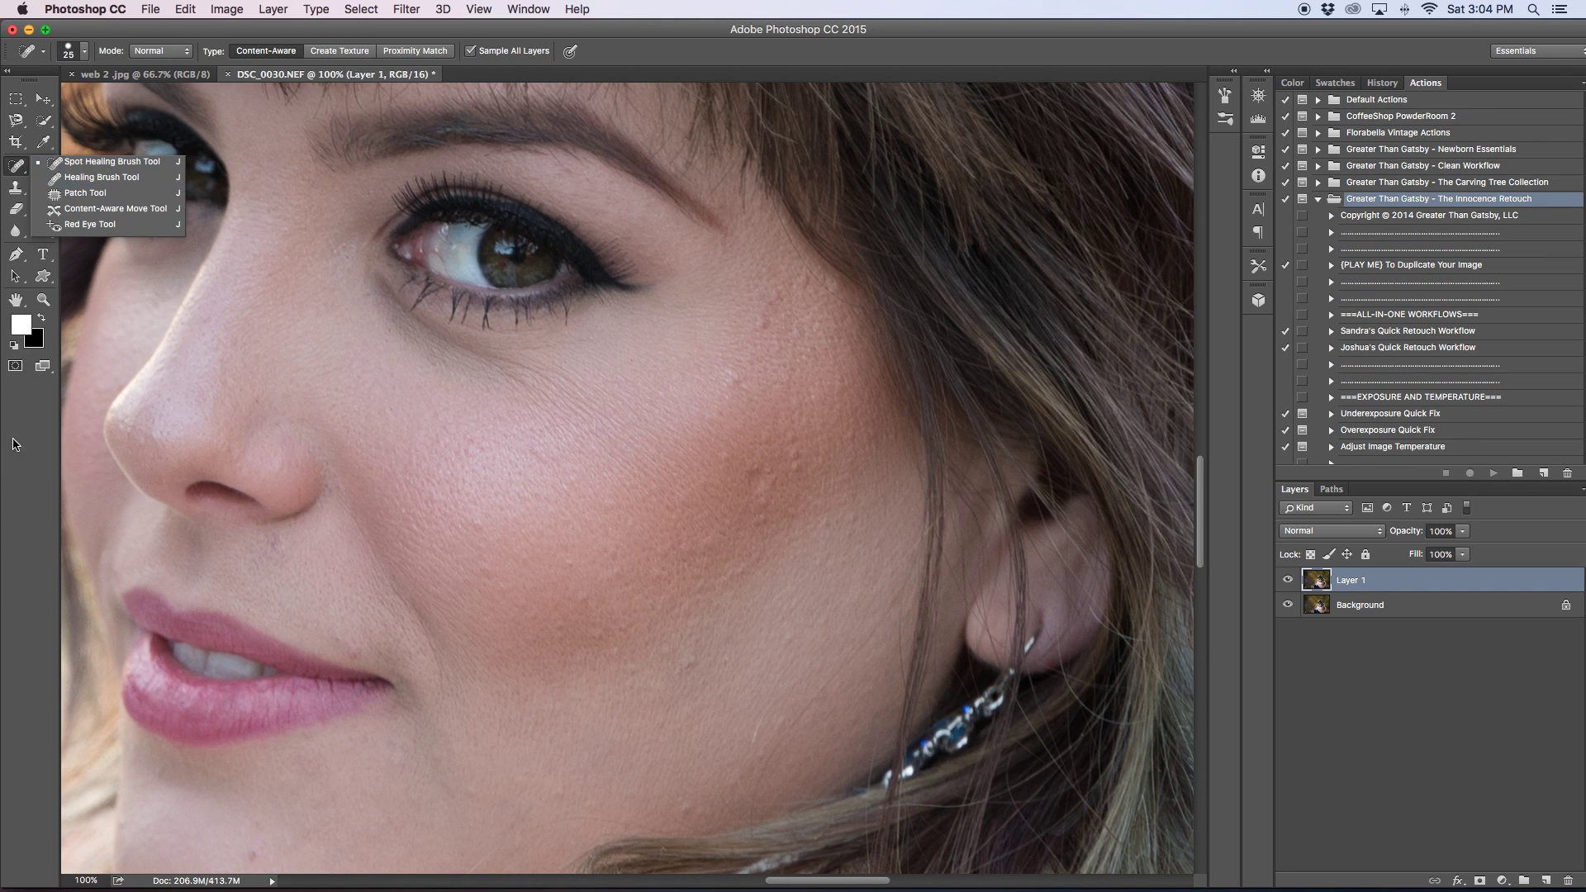
click(146, 171)
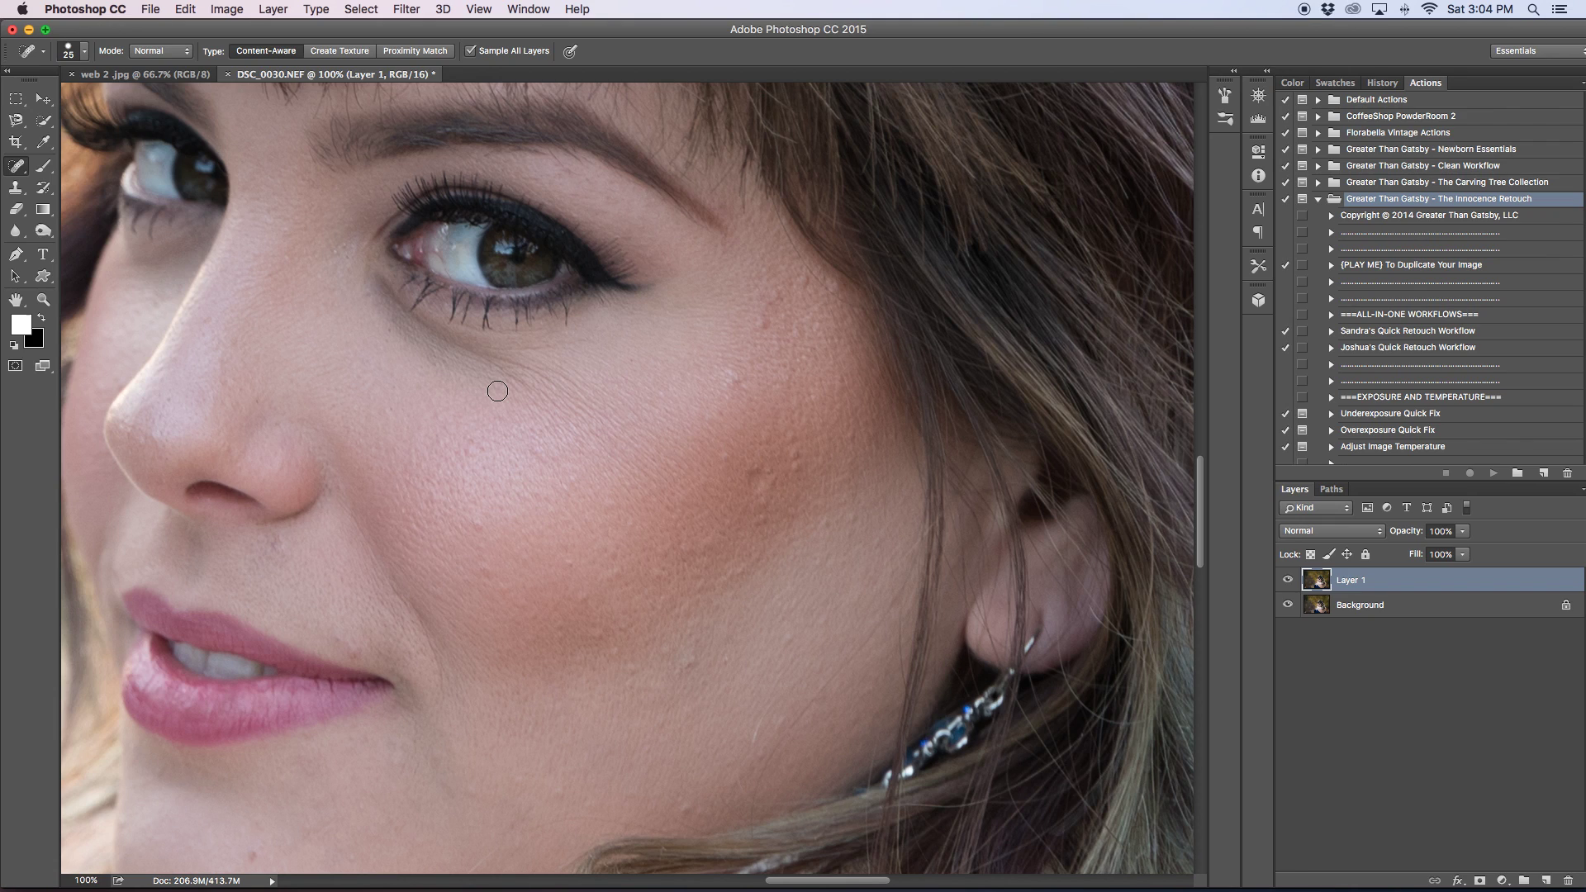
scroll(450, 425, down, 3)
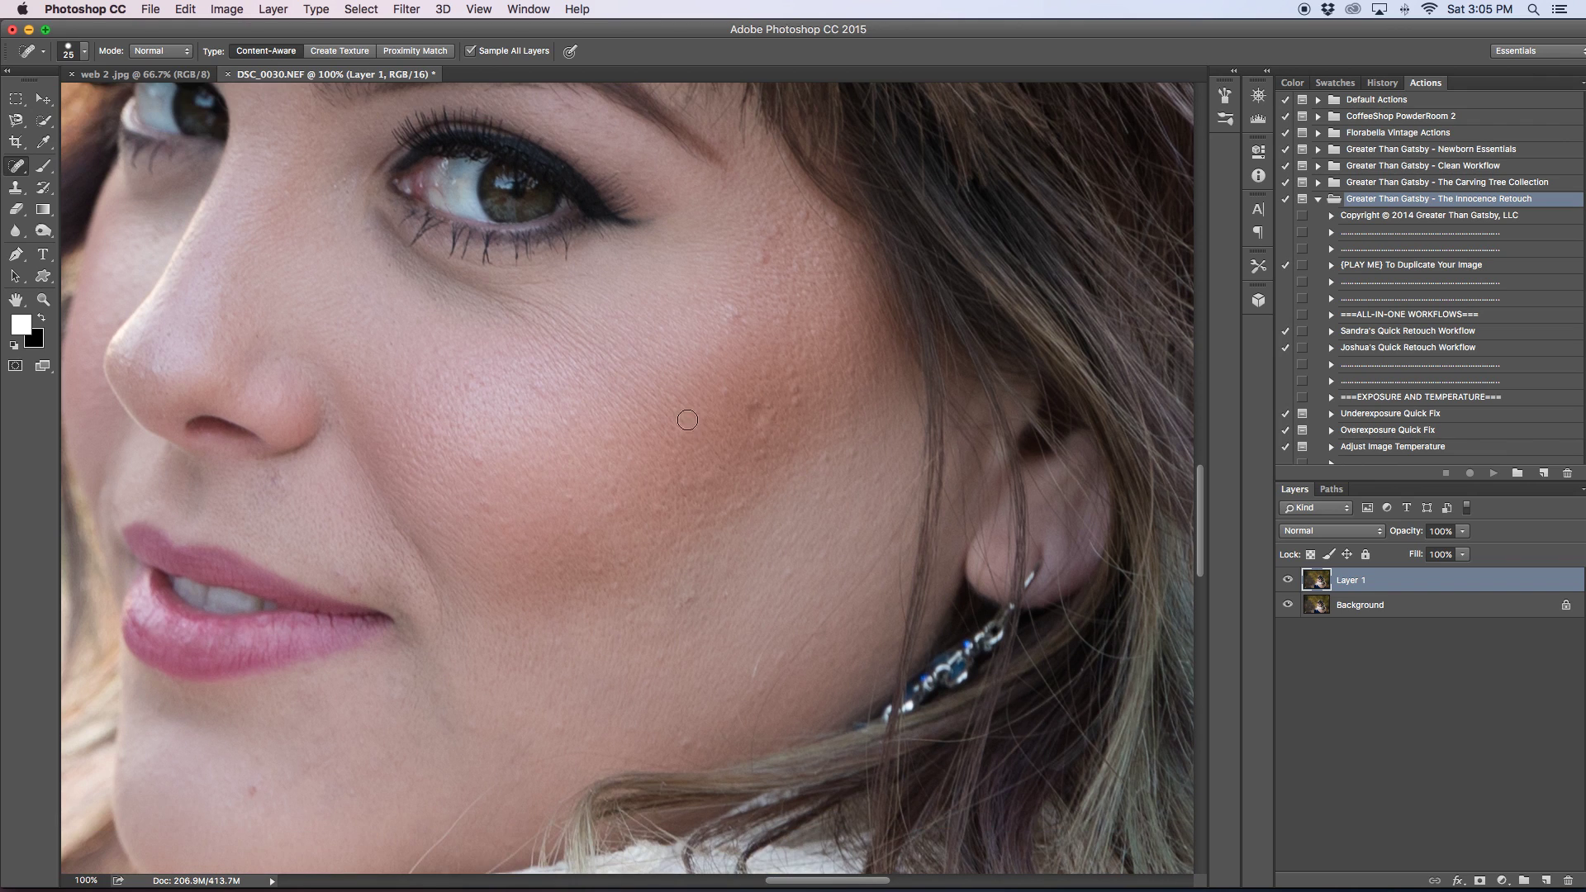
scroll(836, 422, up, 5)
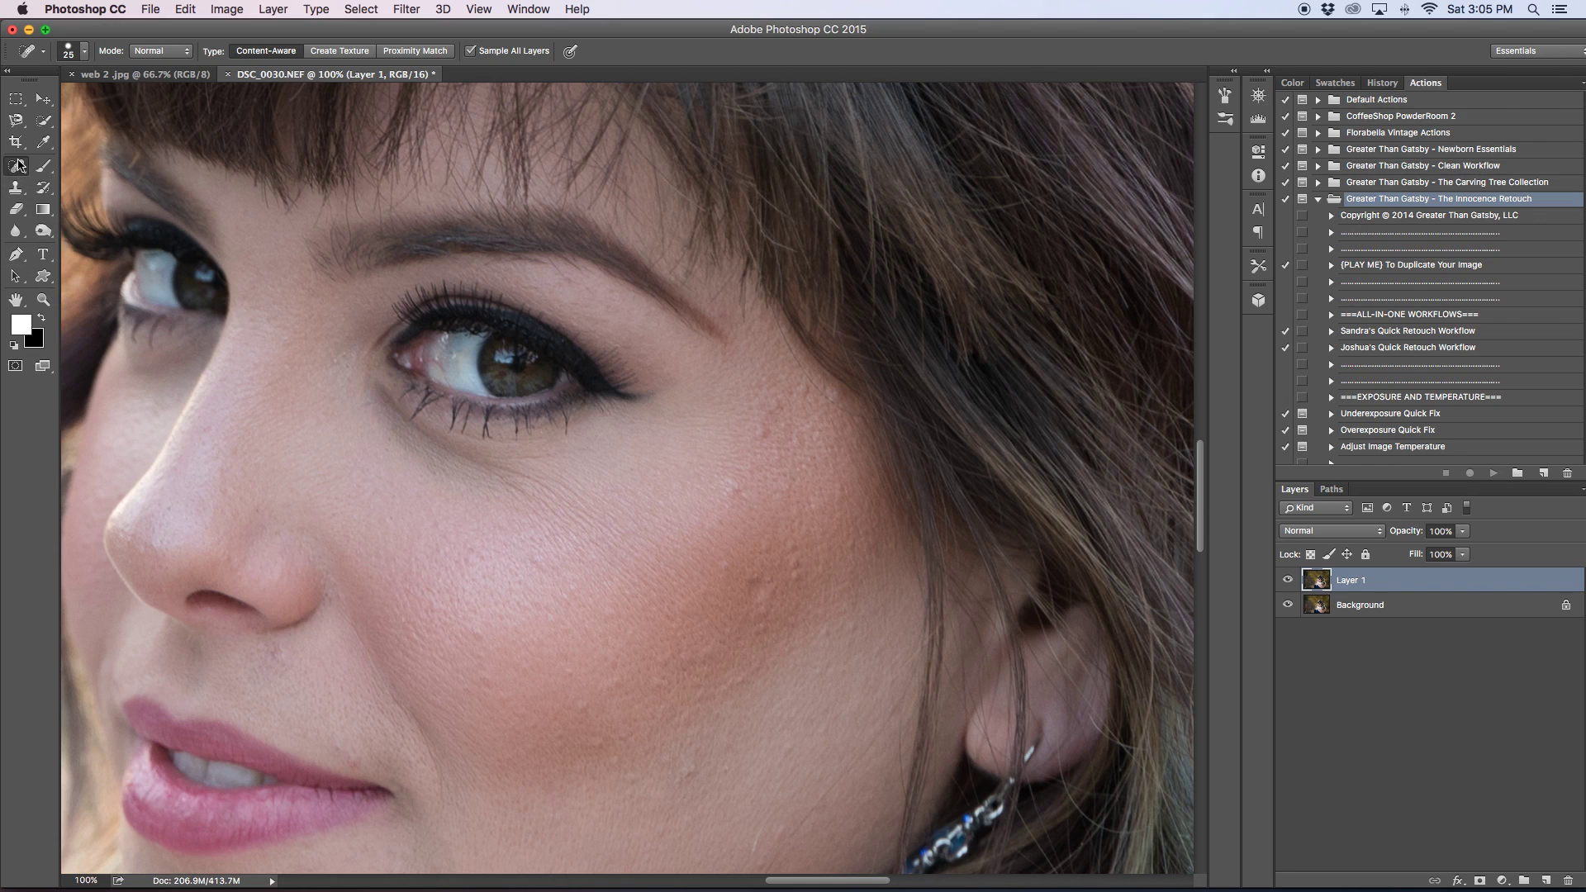
click(17, 170)
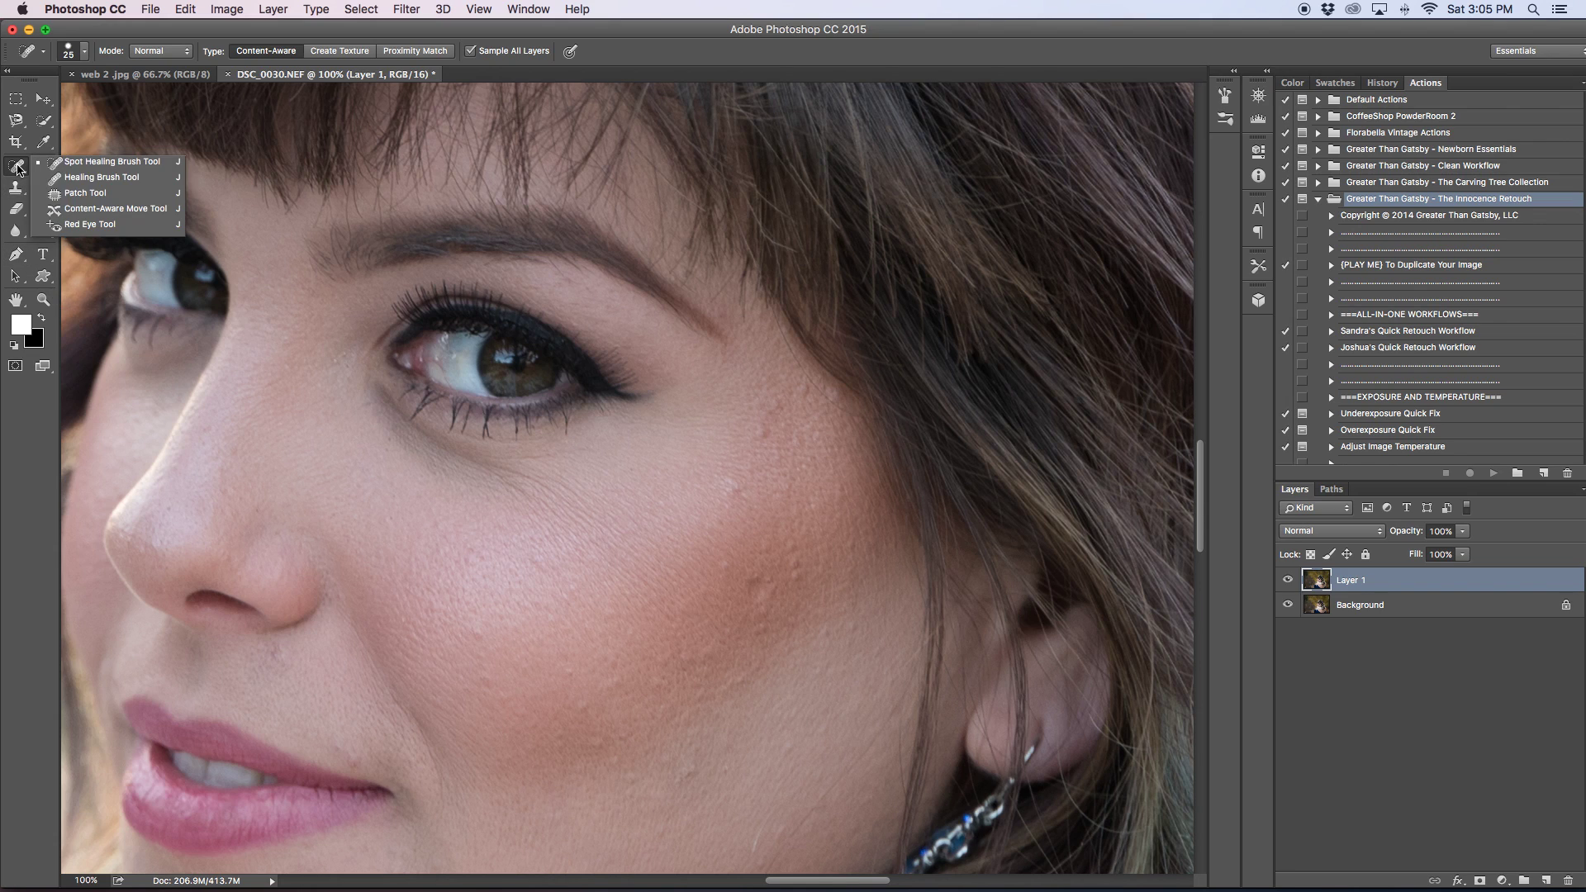
click(78, 165)
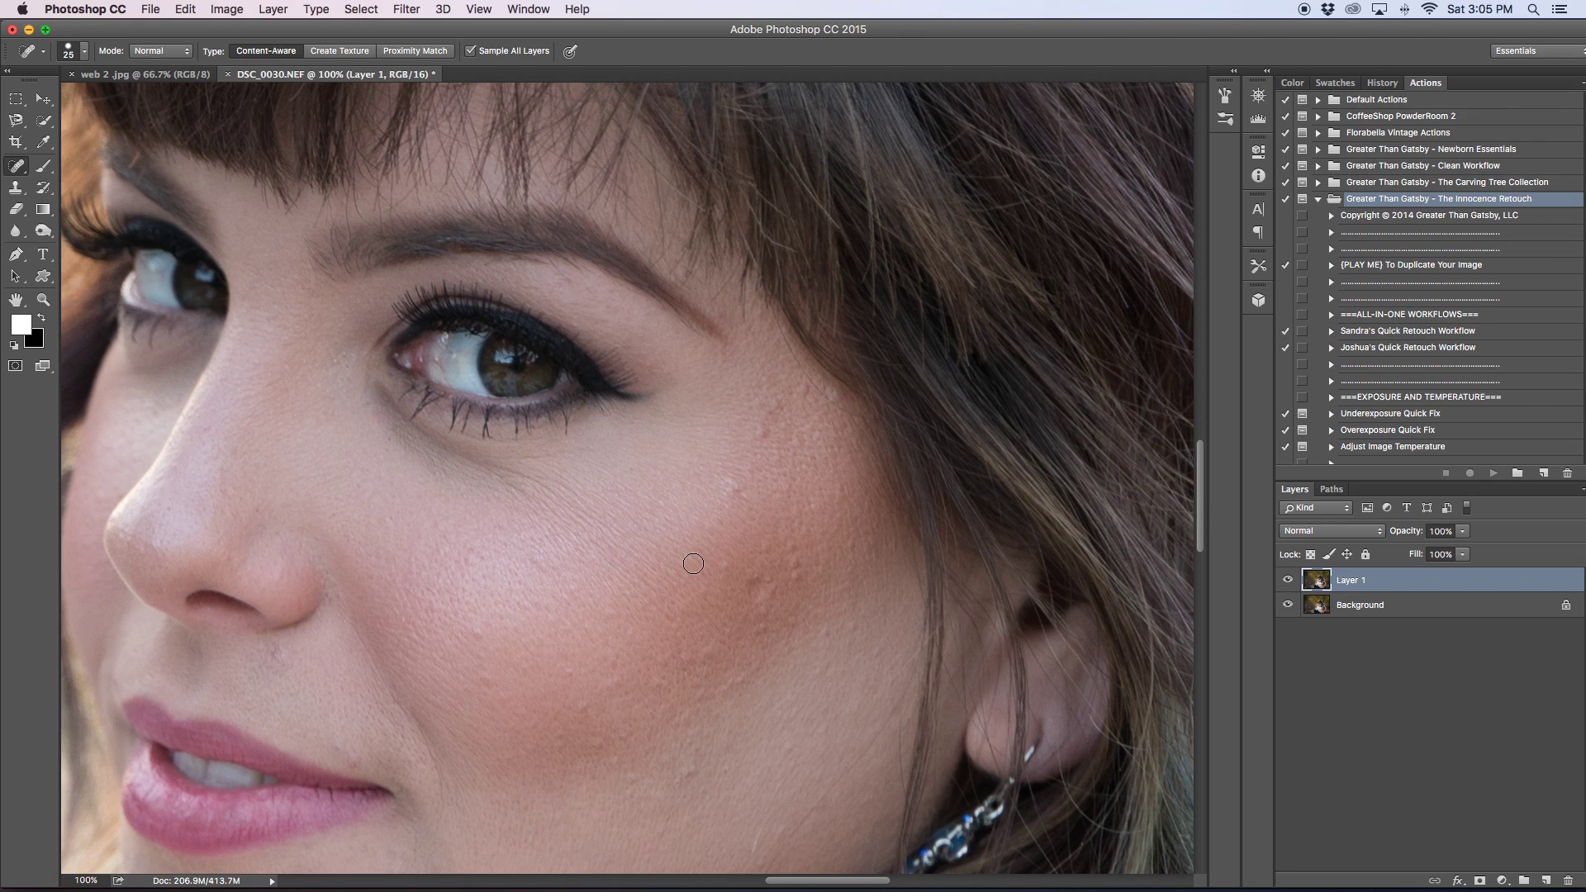
Reduce the Spot Healing Brush to size 15, heal blemishes on the upper cheek near the eye, and undo the last stroke.
key(bracketleft)
drag(766, 432, 763, 432)
drag(739, 490, 771, 488)
drag(718, 569, 726, 567)
click(186, 10)
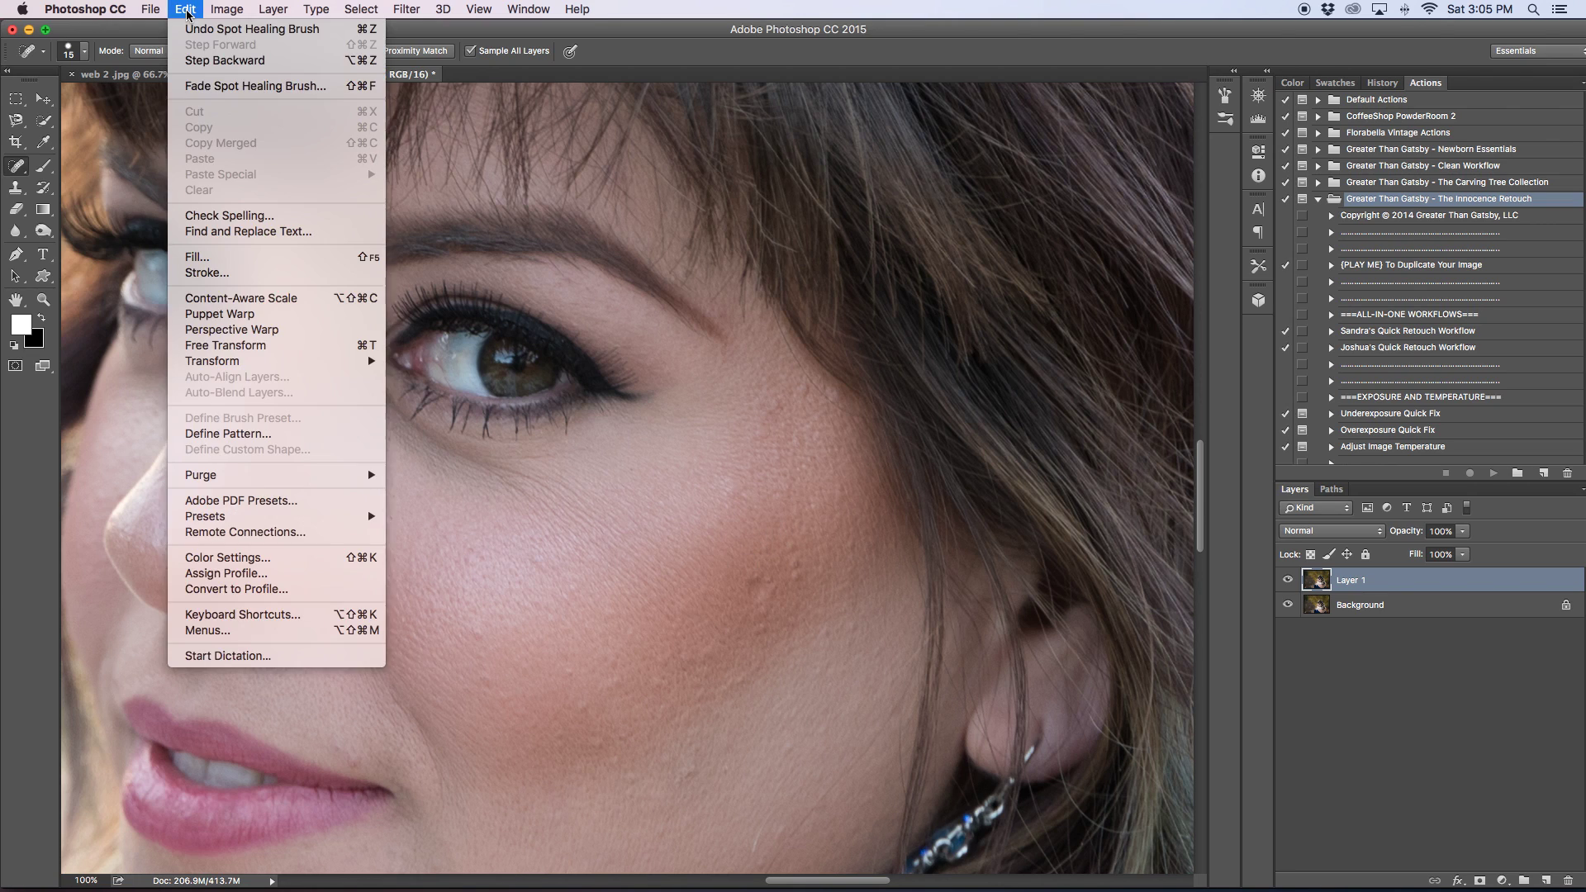
click(223, 31)
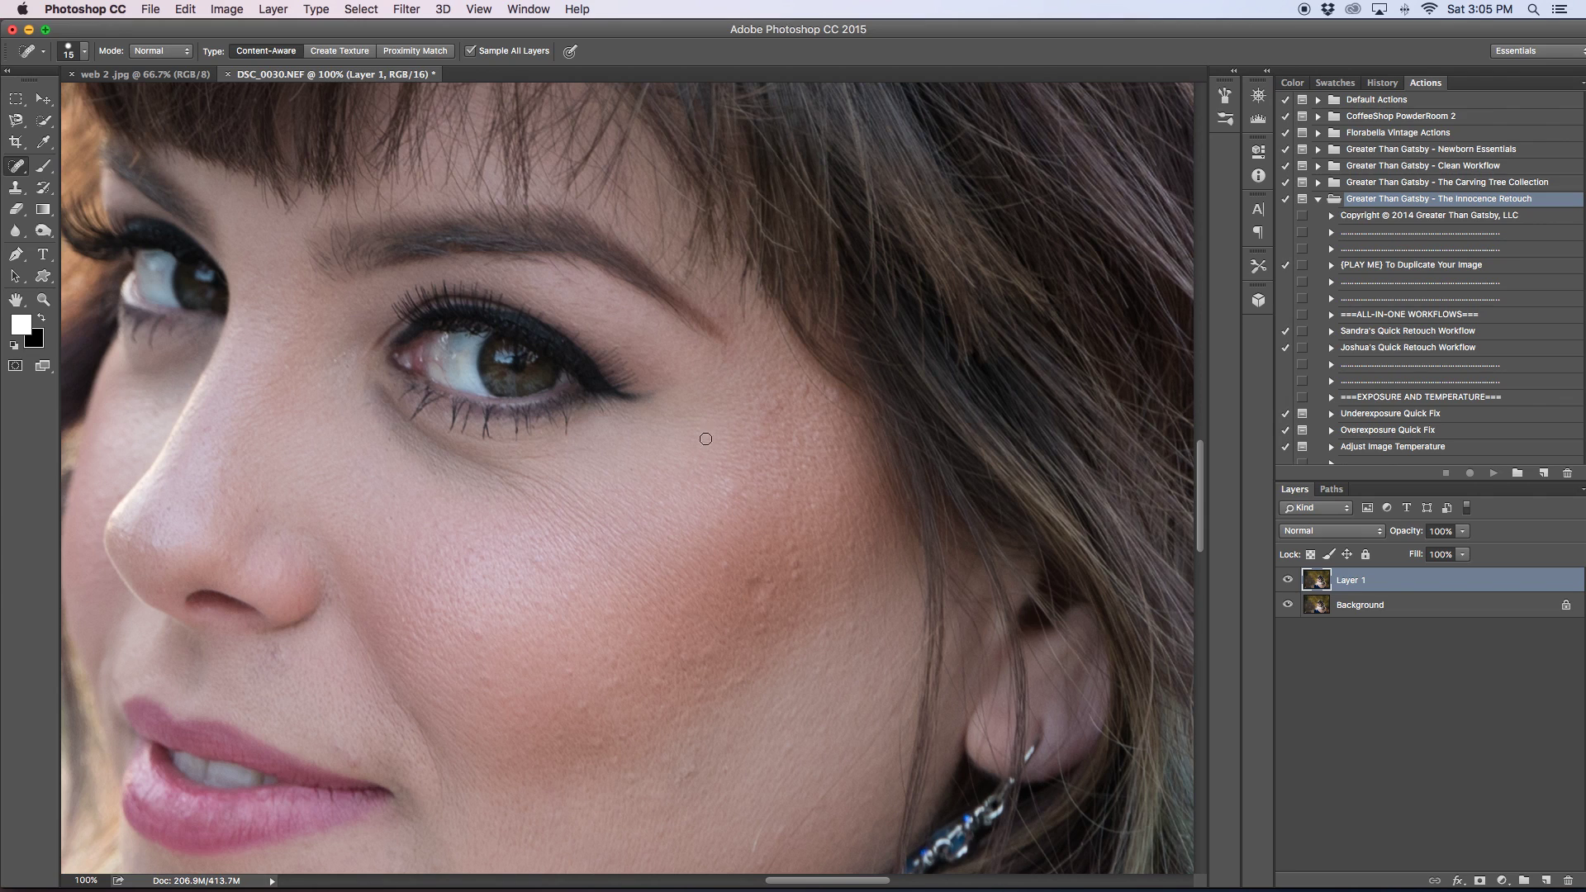
Heal the bumps and small blemishes across the cheek, under the nose and beside the mouth on Layer 1.
mouse_move(727, 567)
mouse_down()
mouse_move(792, 572)
mouse_move(759, 627)
mouse_up()
click(725, 564)
click(765, 546)
click(805, 390)
click(770, 580)
click(583, 706)
click(489, 676)
click(353, 762)
click(336, 750)
click(366, 738)
click(280, 658)
click(275, 652)
click(361, 760)
click(601, 740)
click(617, 758)
click(667, 757)
click(691, 772)
click(659, 681)
click(750, 682)
click(575, 586)
click(820, 669)
Heal the remaining blemishes on the lower cheek, jawline and chin with the Spot Healing Brush.
scroll(587, 673, down, 5)
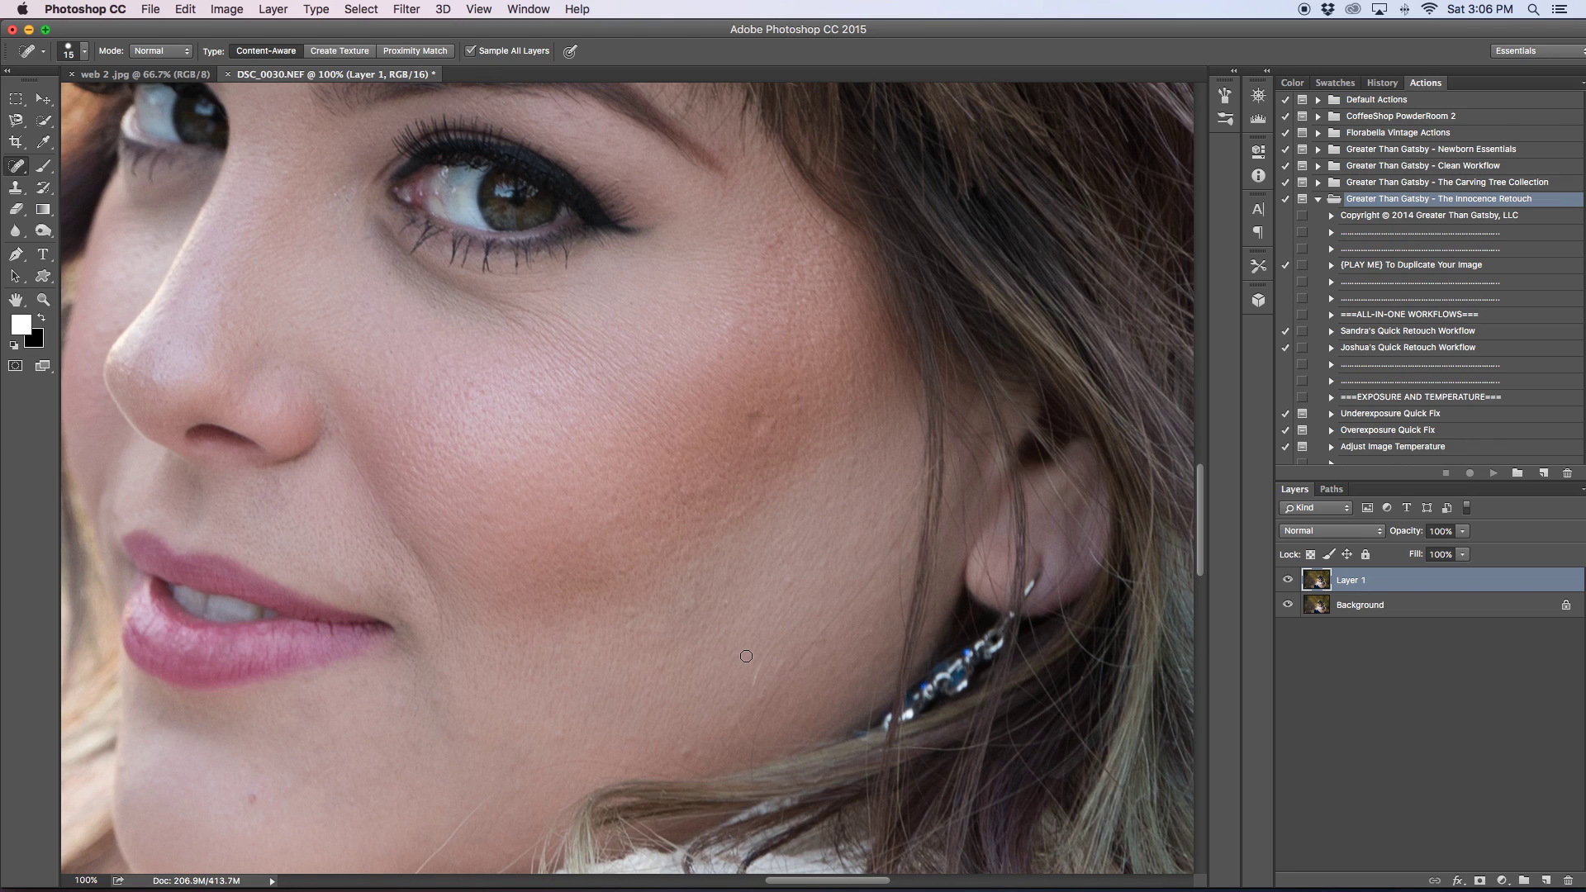
click(625, 625)
click(470, 733)
click(395, 692)
click(249, 800)
click(260, 768)
click(255, 797)
click(426, 700)
click(470, 736)
click(521, 721)
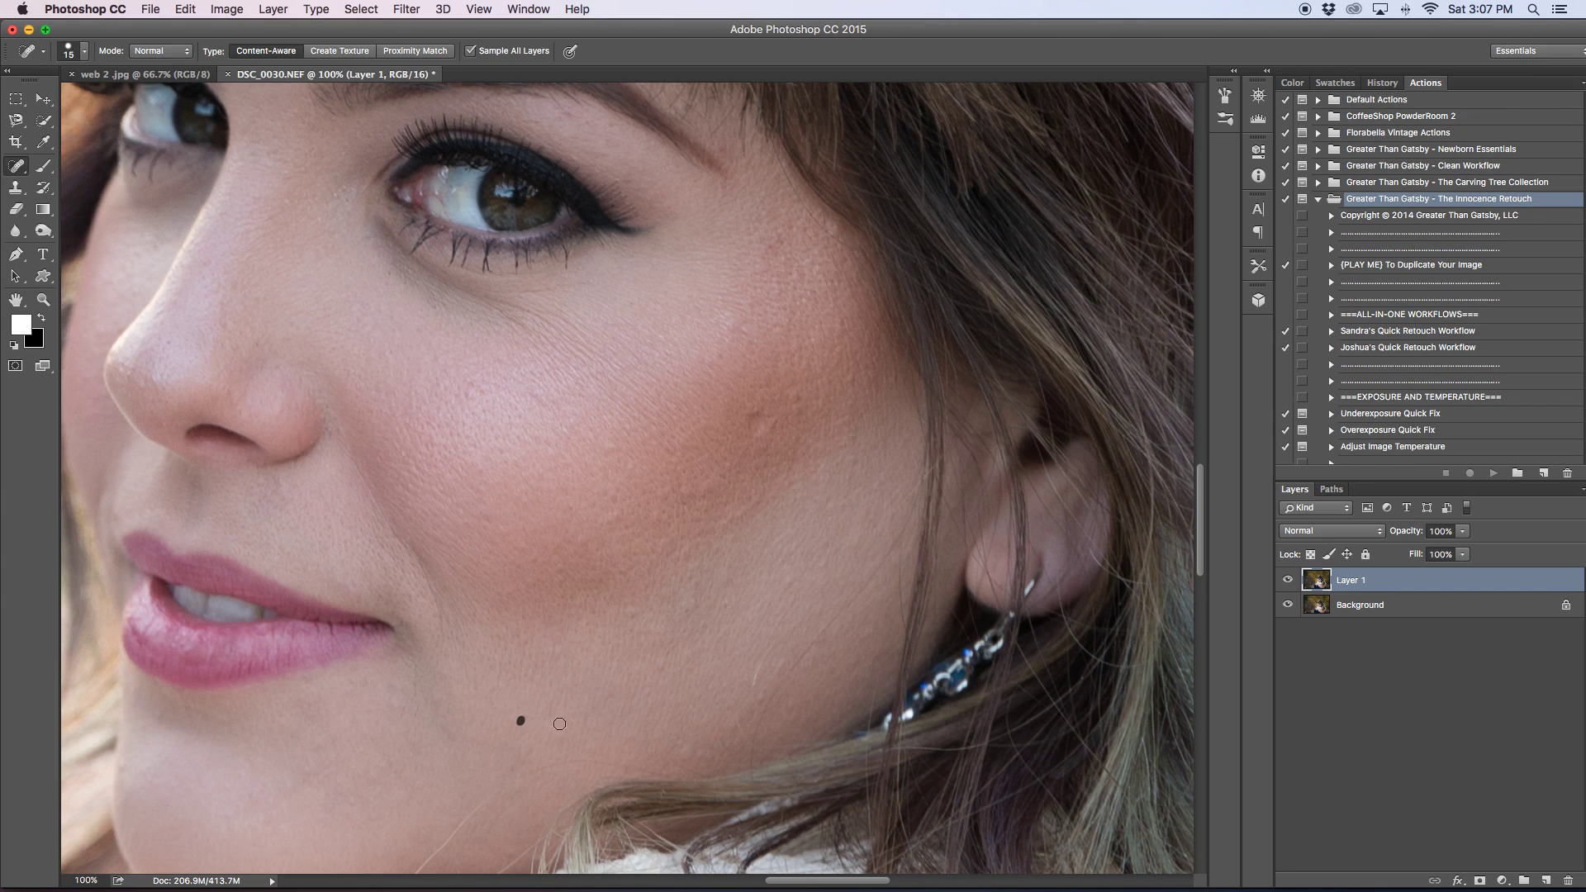
click(683, 749)
click(826, 566)
click(790, 587)
click(718, 598)
click(658, 661)
Compare the face before and after healing by hiding and showing Layer 1 at 50% magnification.
key(super+minus)
key(super+minus)
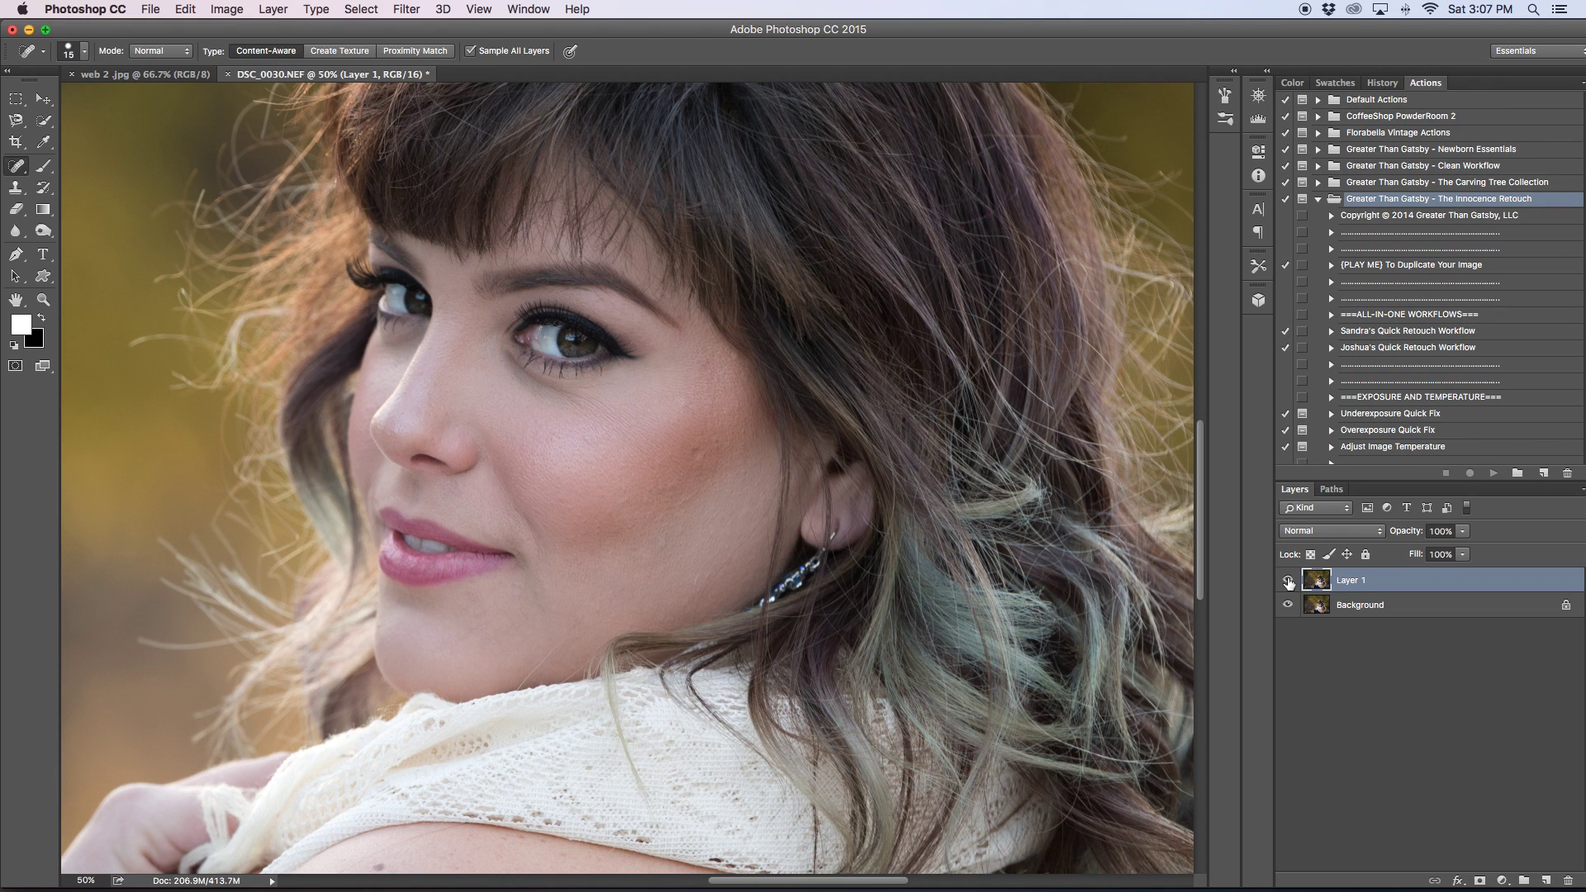
click(1288, 582)
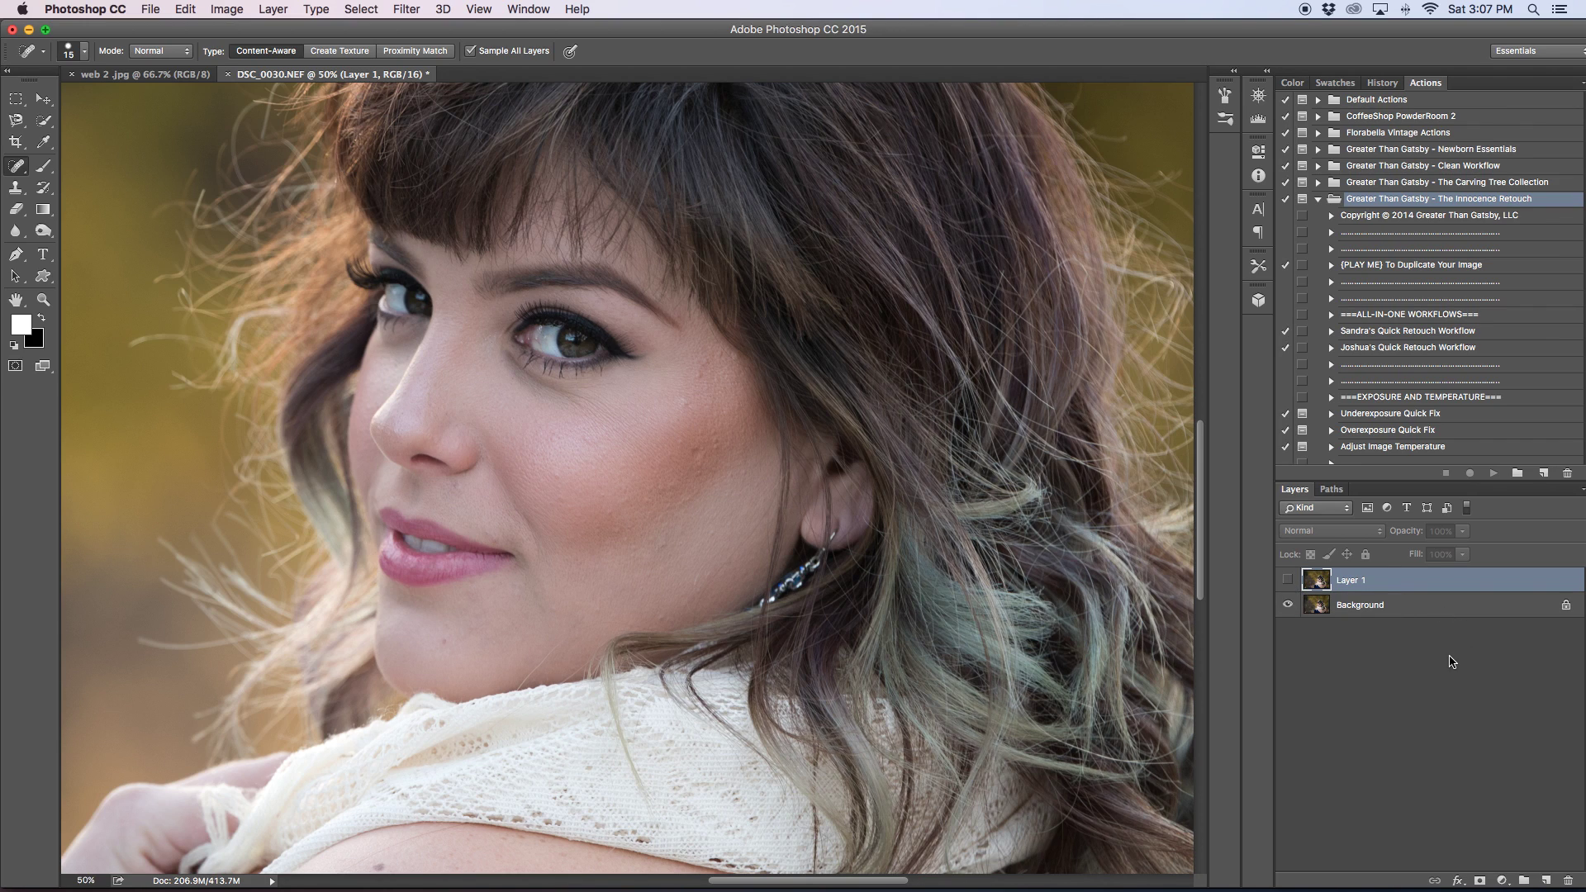
click(1288, 581)
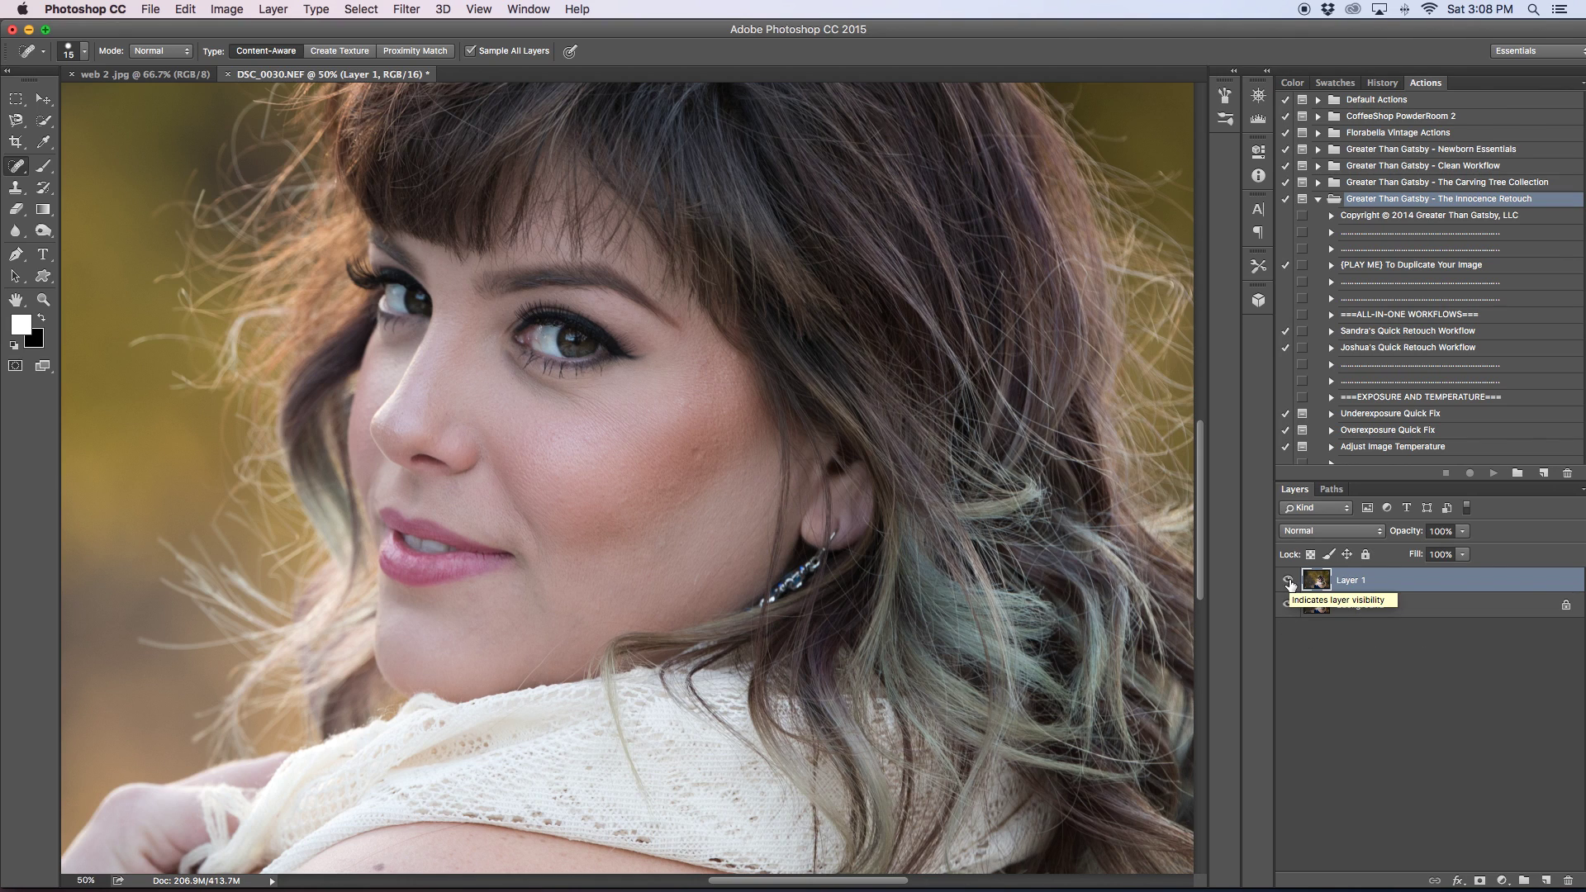
click(1289, 582)
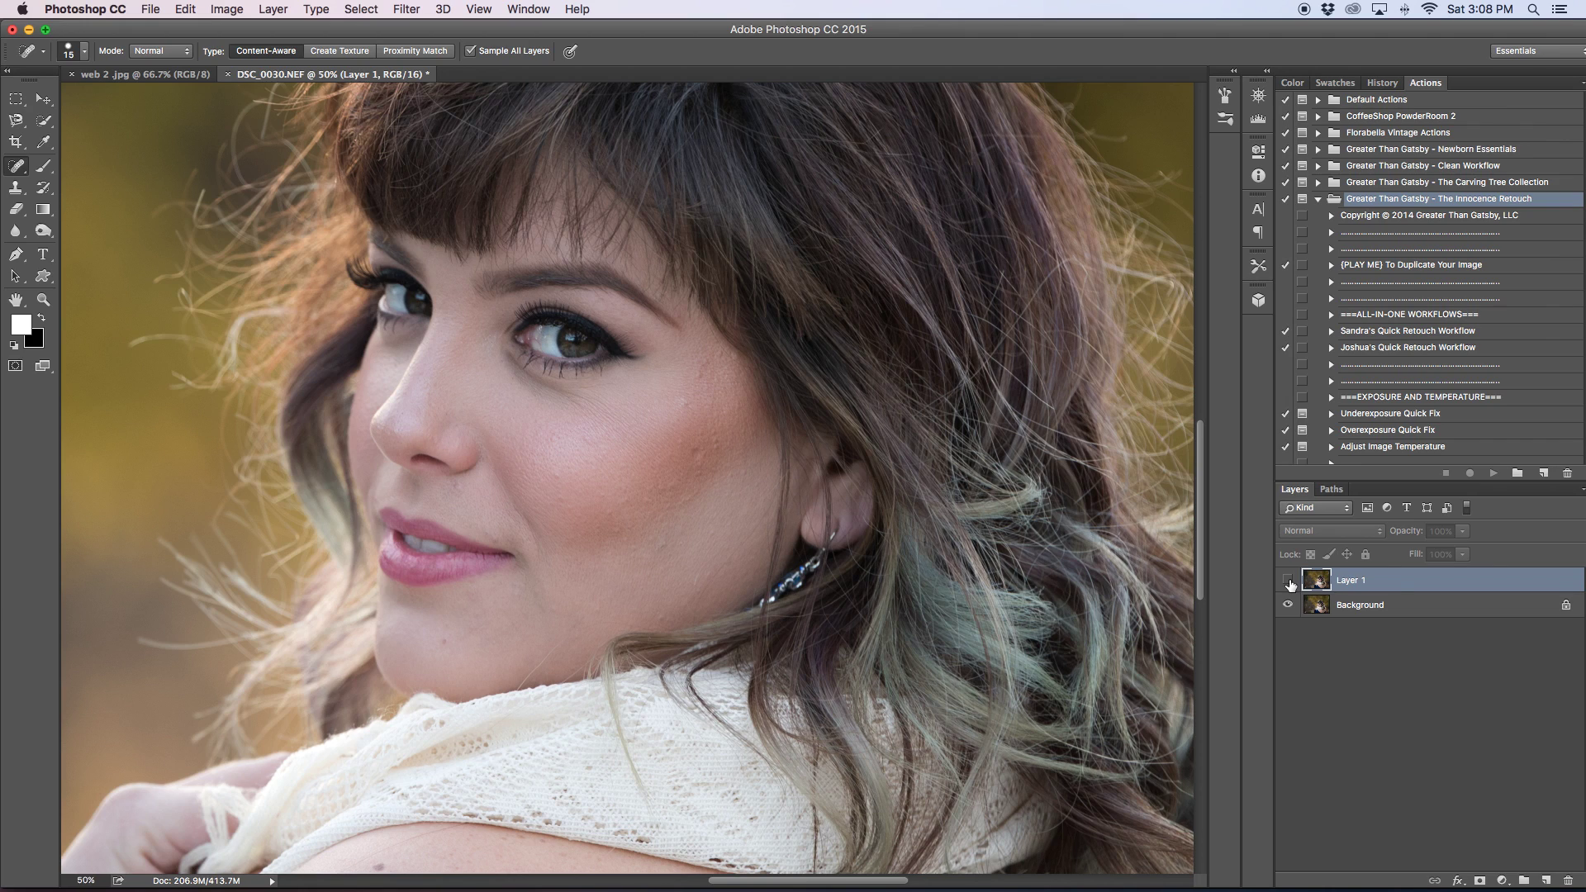
click(1288, 582)
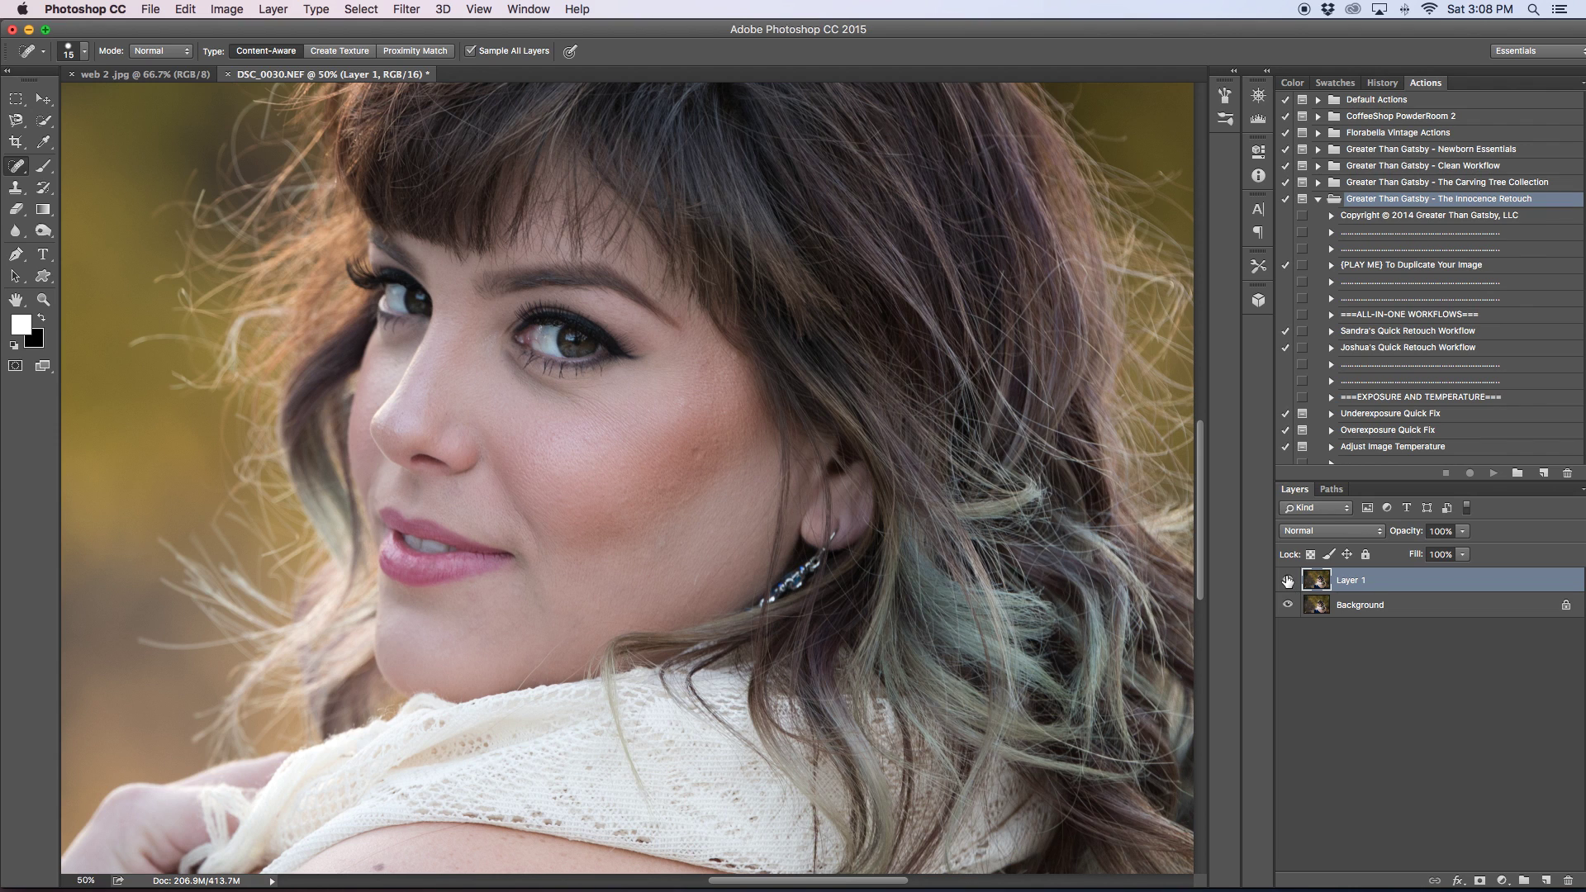
Flatten the image so the healed Layer 1 is merged into the Background.
key(super+plus)
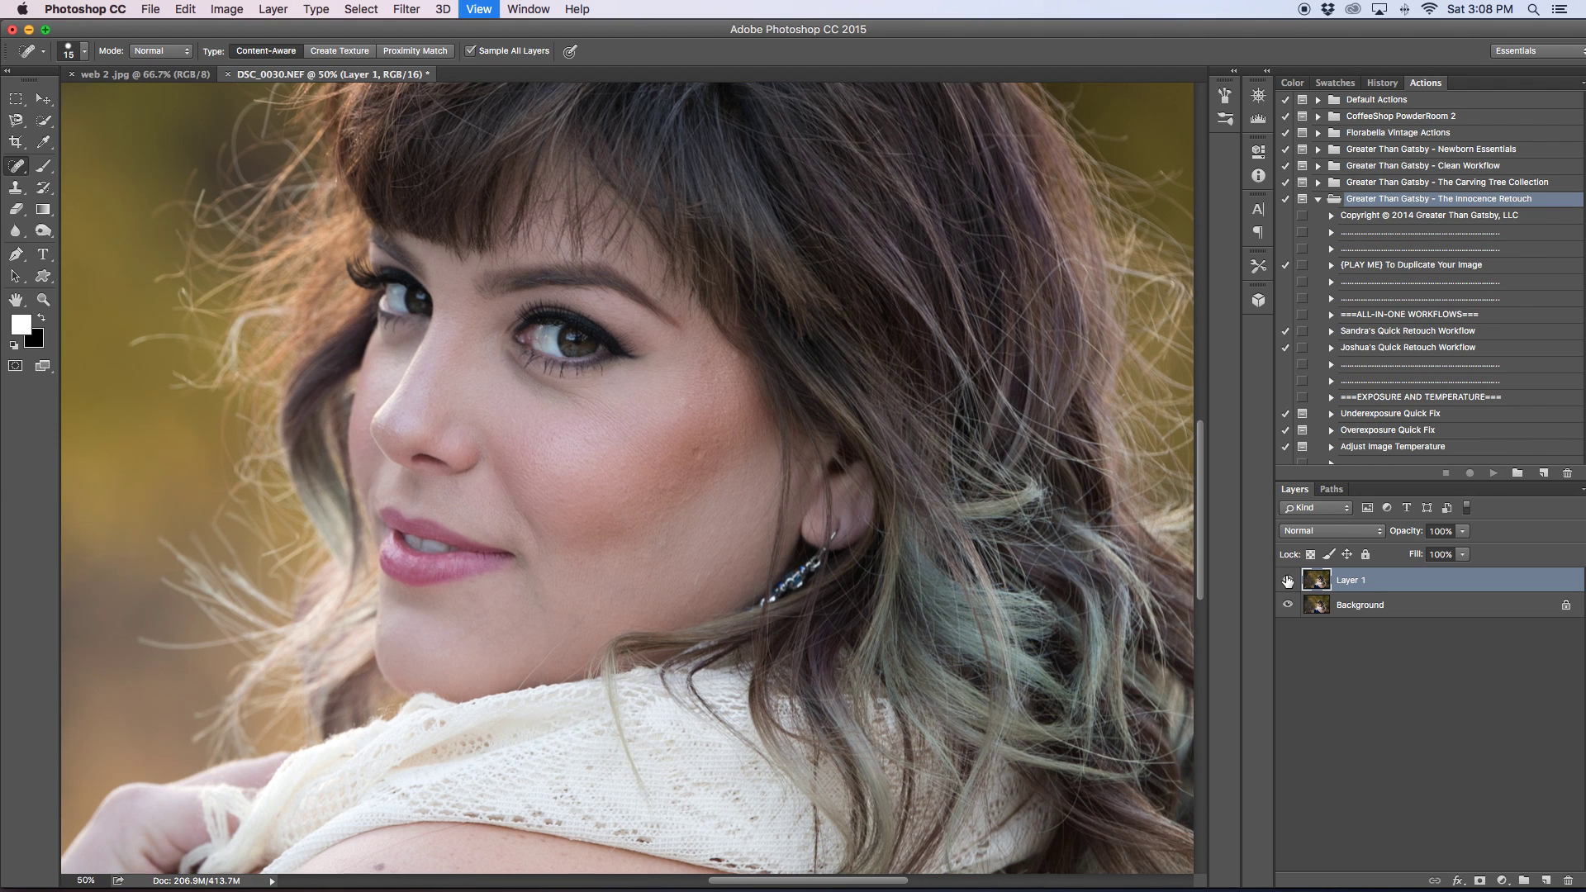
key(super+minus)
key(super+minus)
key(super+minus)
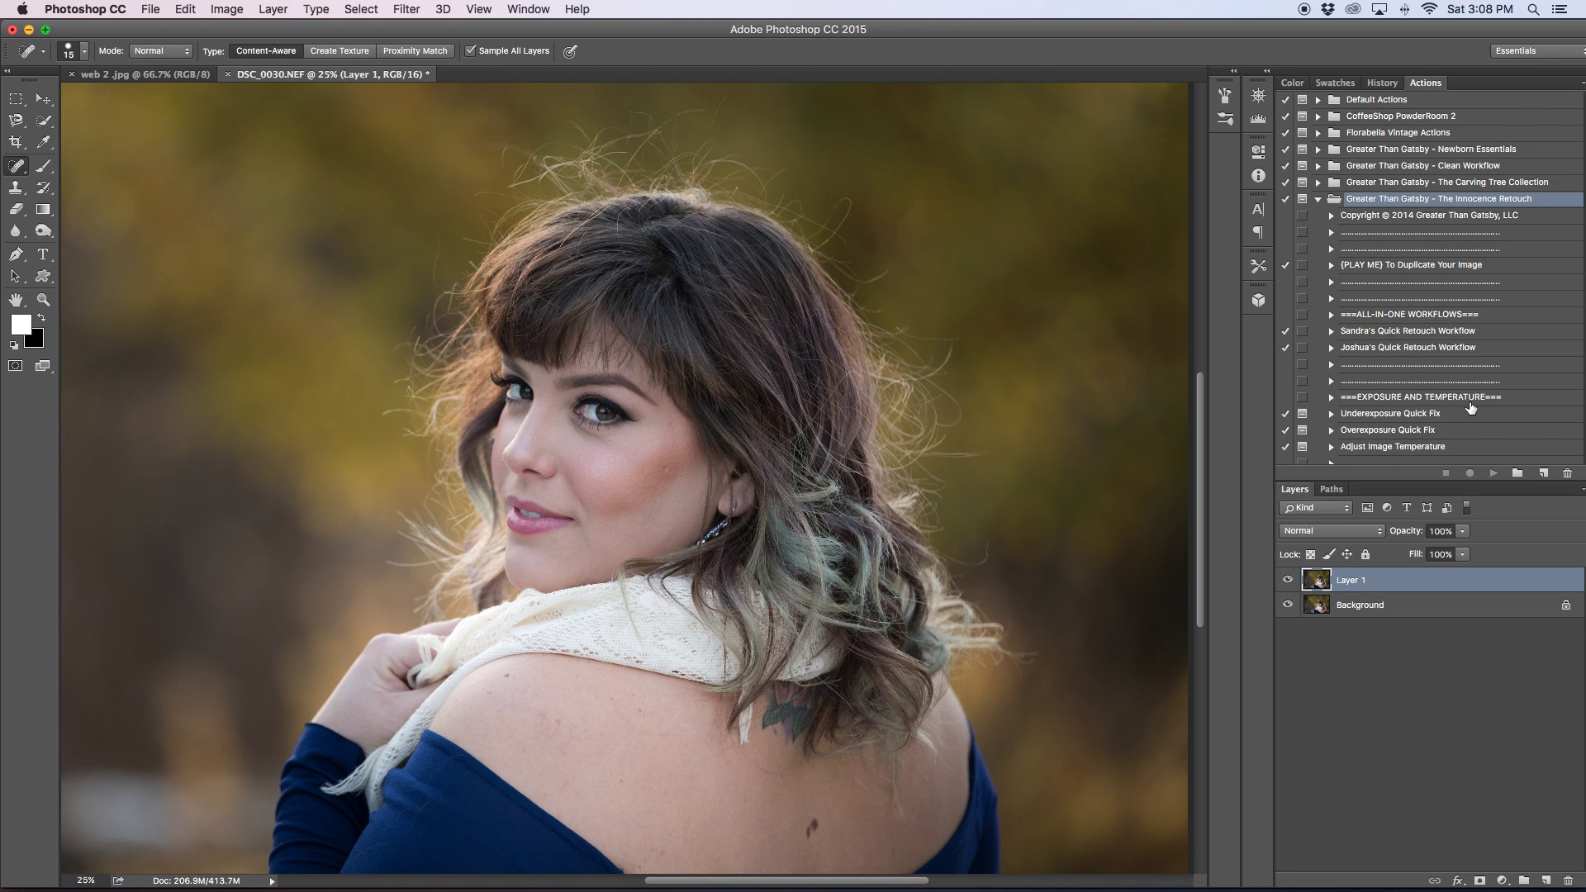
scroll(1469, 406, down, 3)
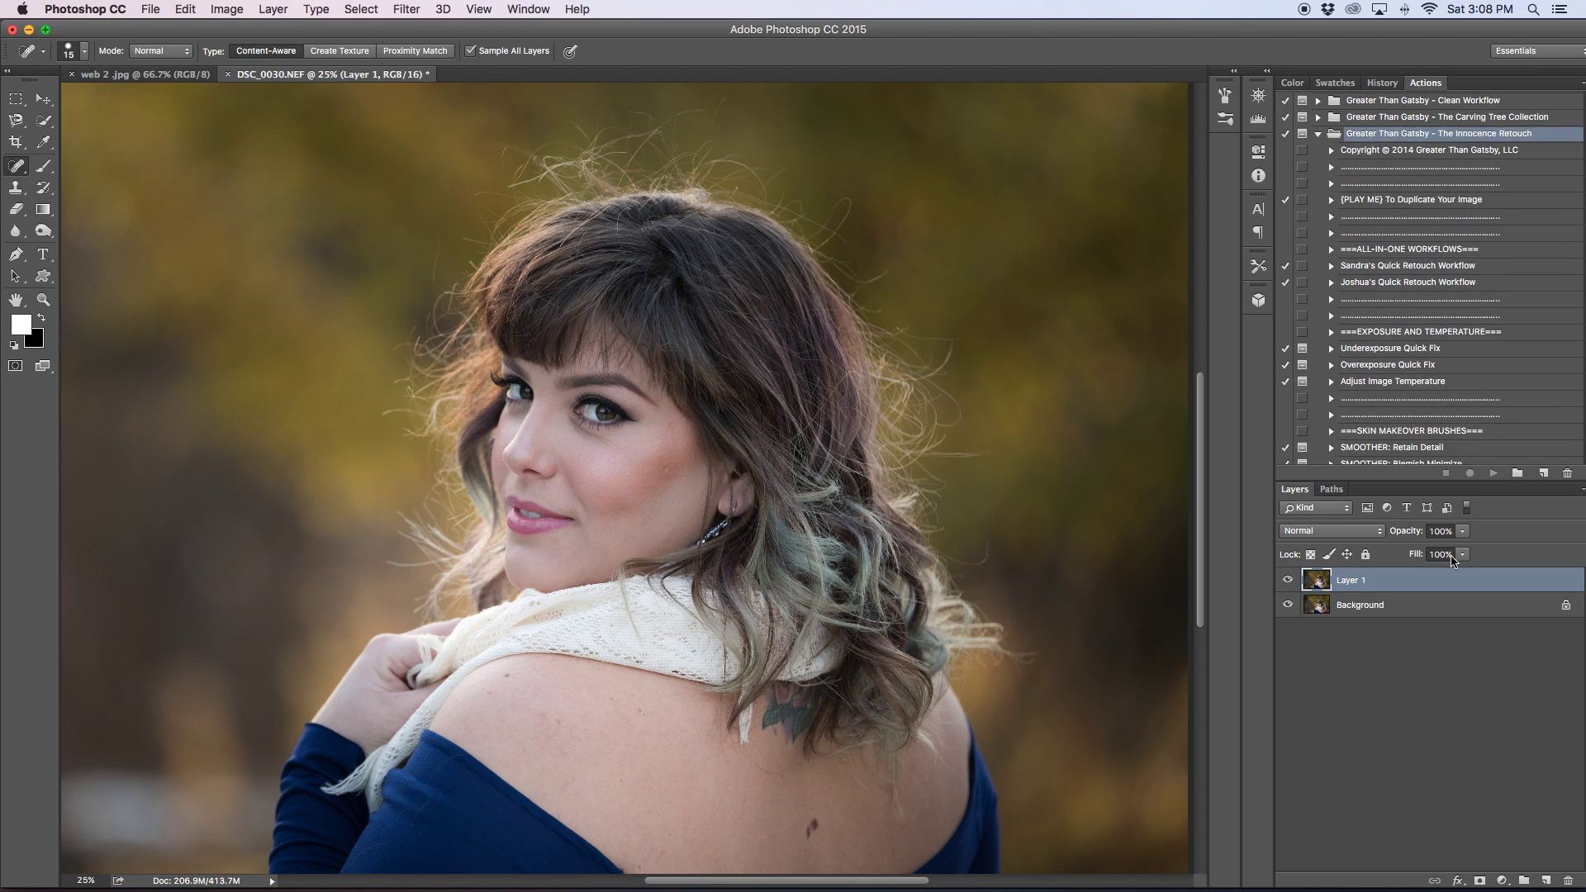
right_click(1381, 608)
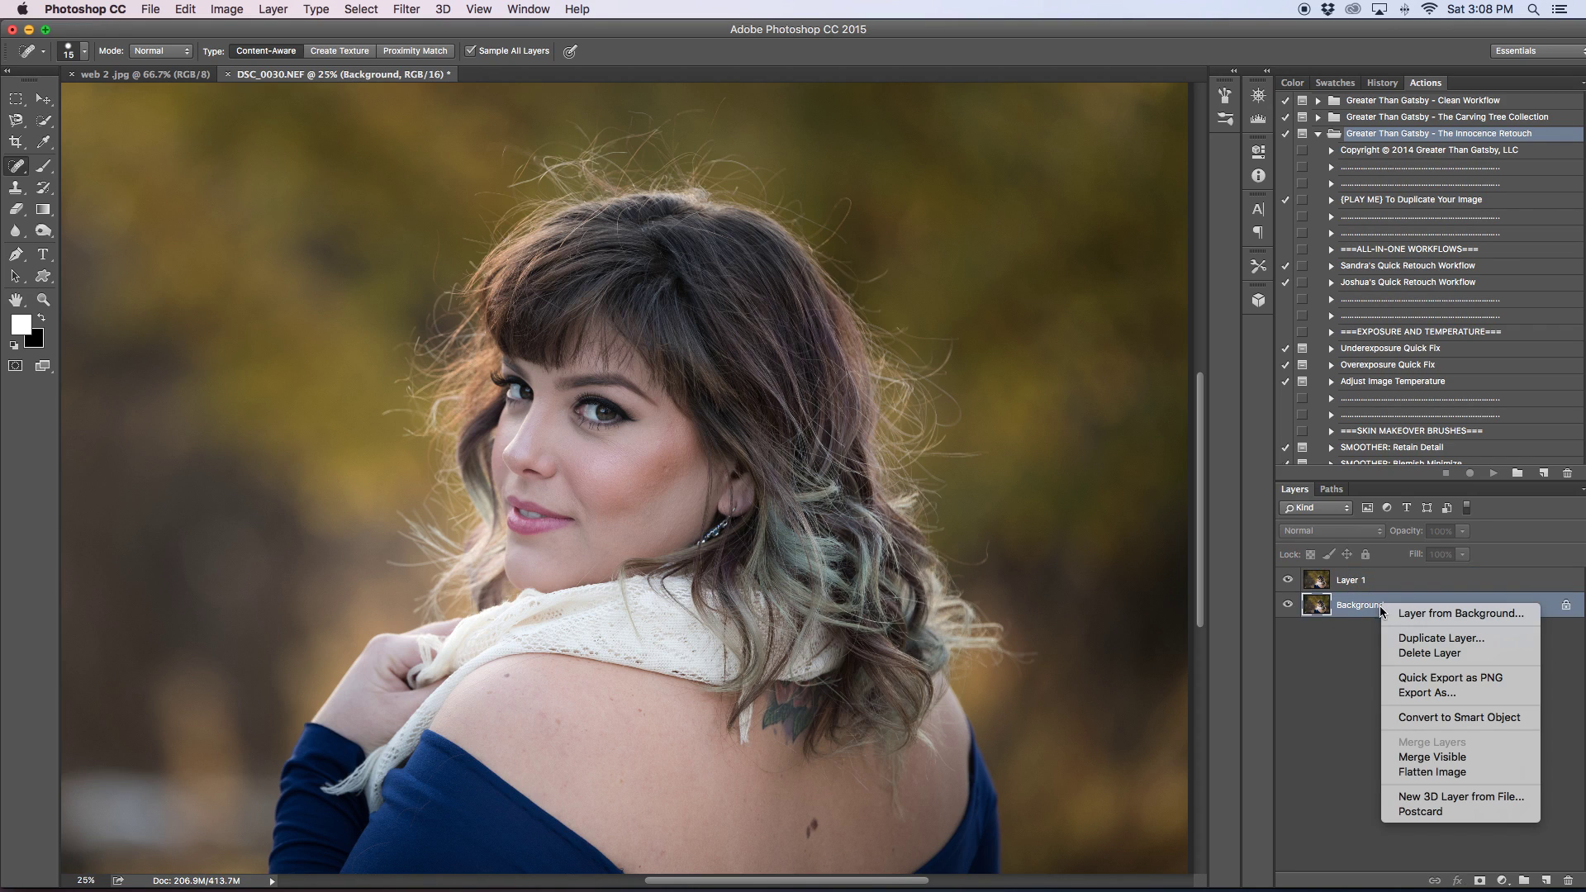
click(1452, 772)
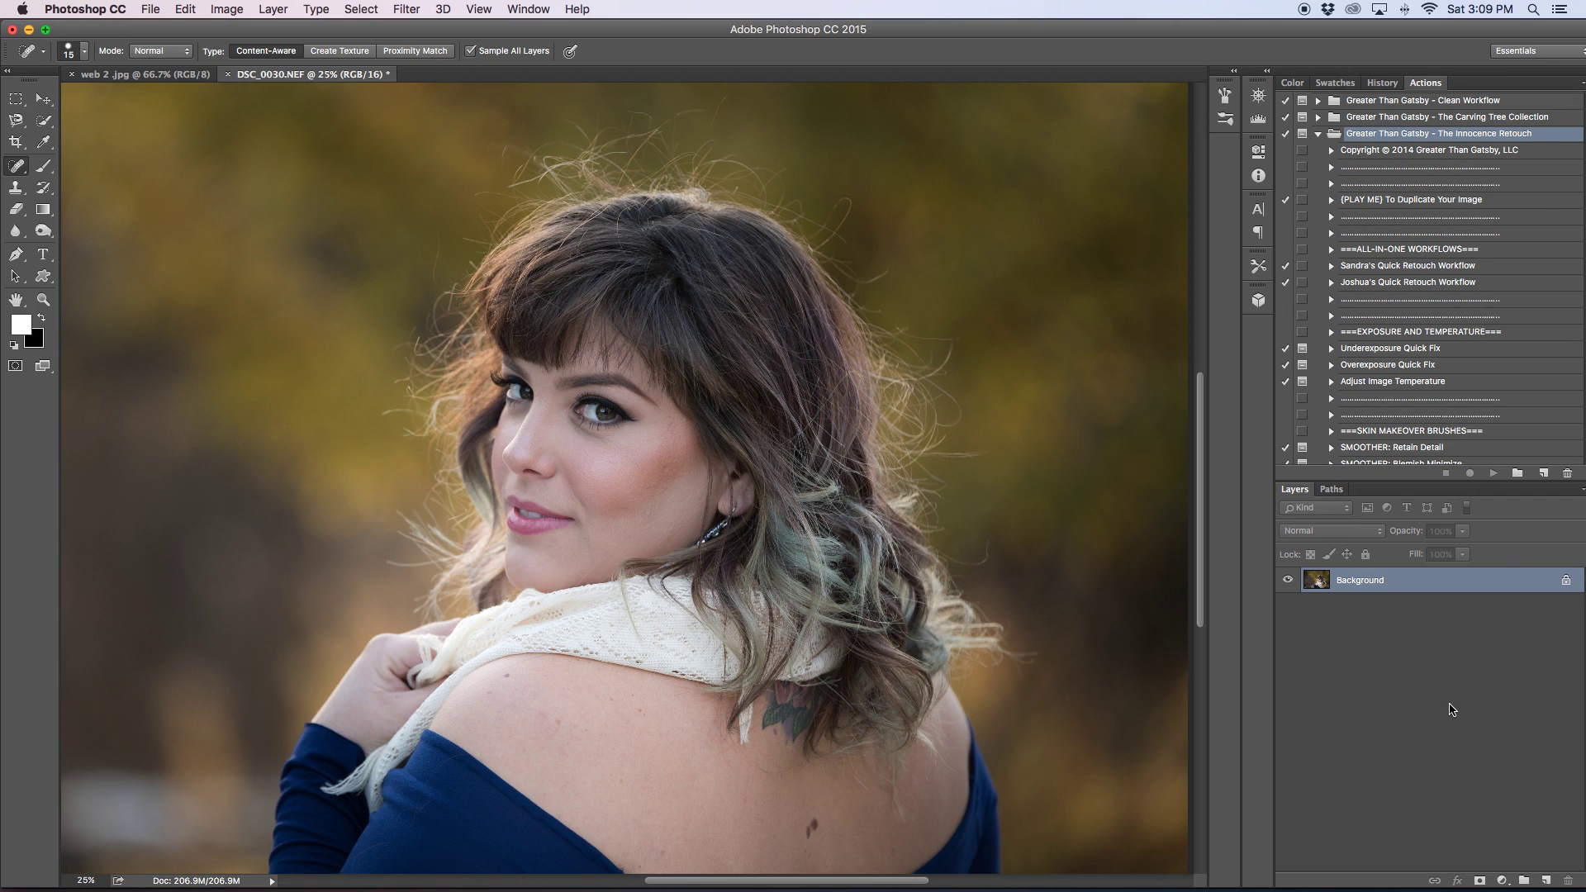
Run the SMOOTHER: No Detail action from The Innocence Retouch set and continue past its instructions.
key(super+equal)
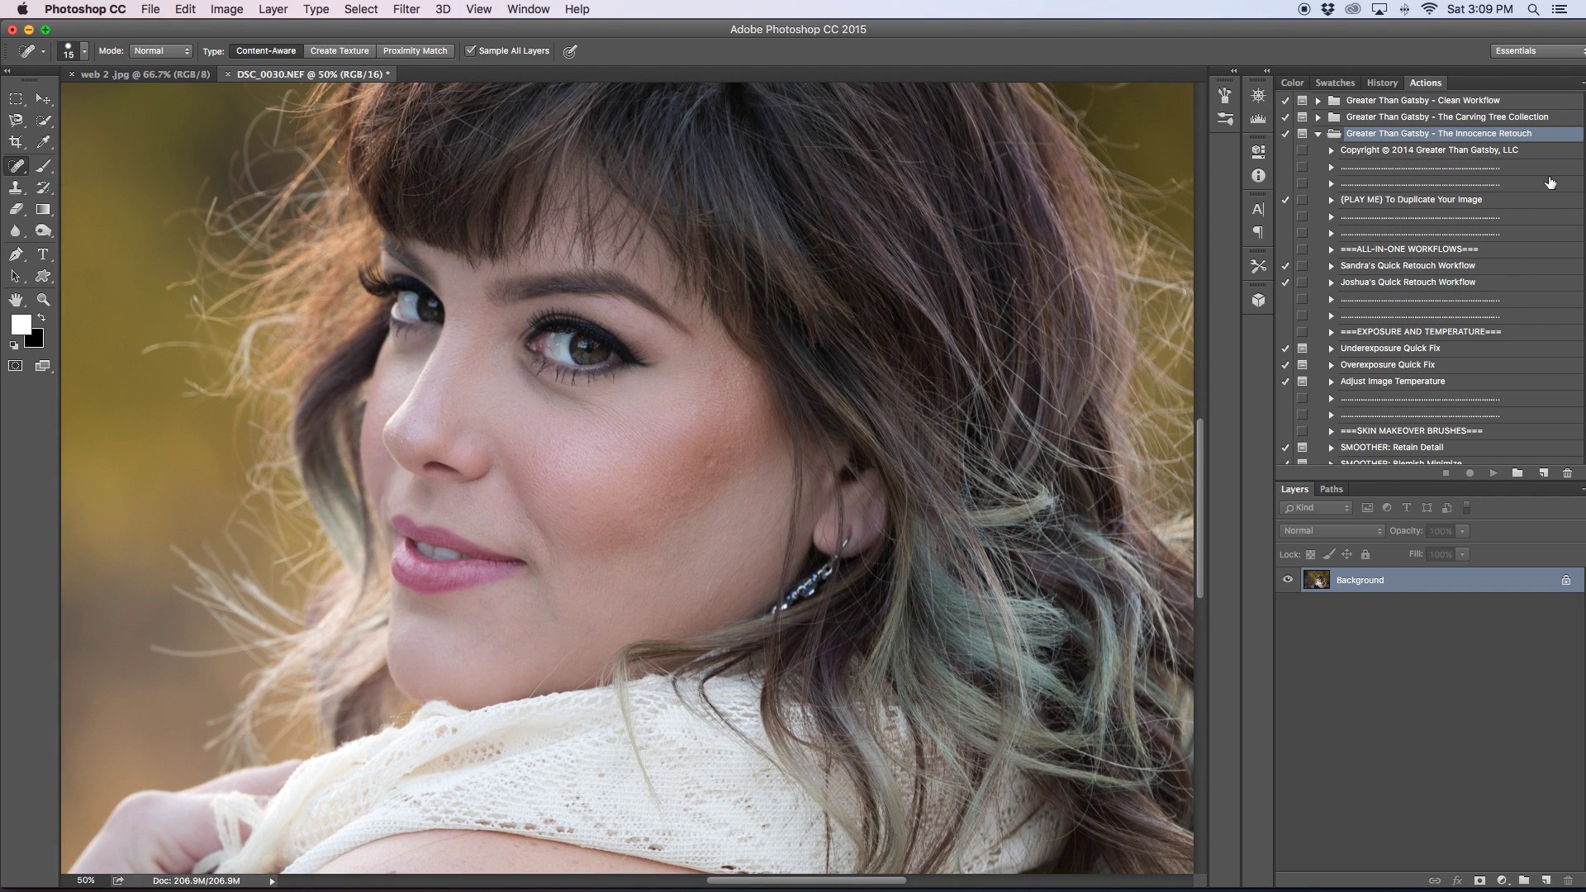
scroll(1508, 223, down, 5)
scroll(1487, 240, down, 2)
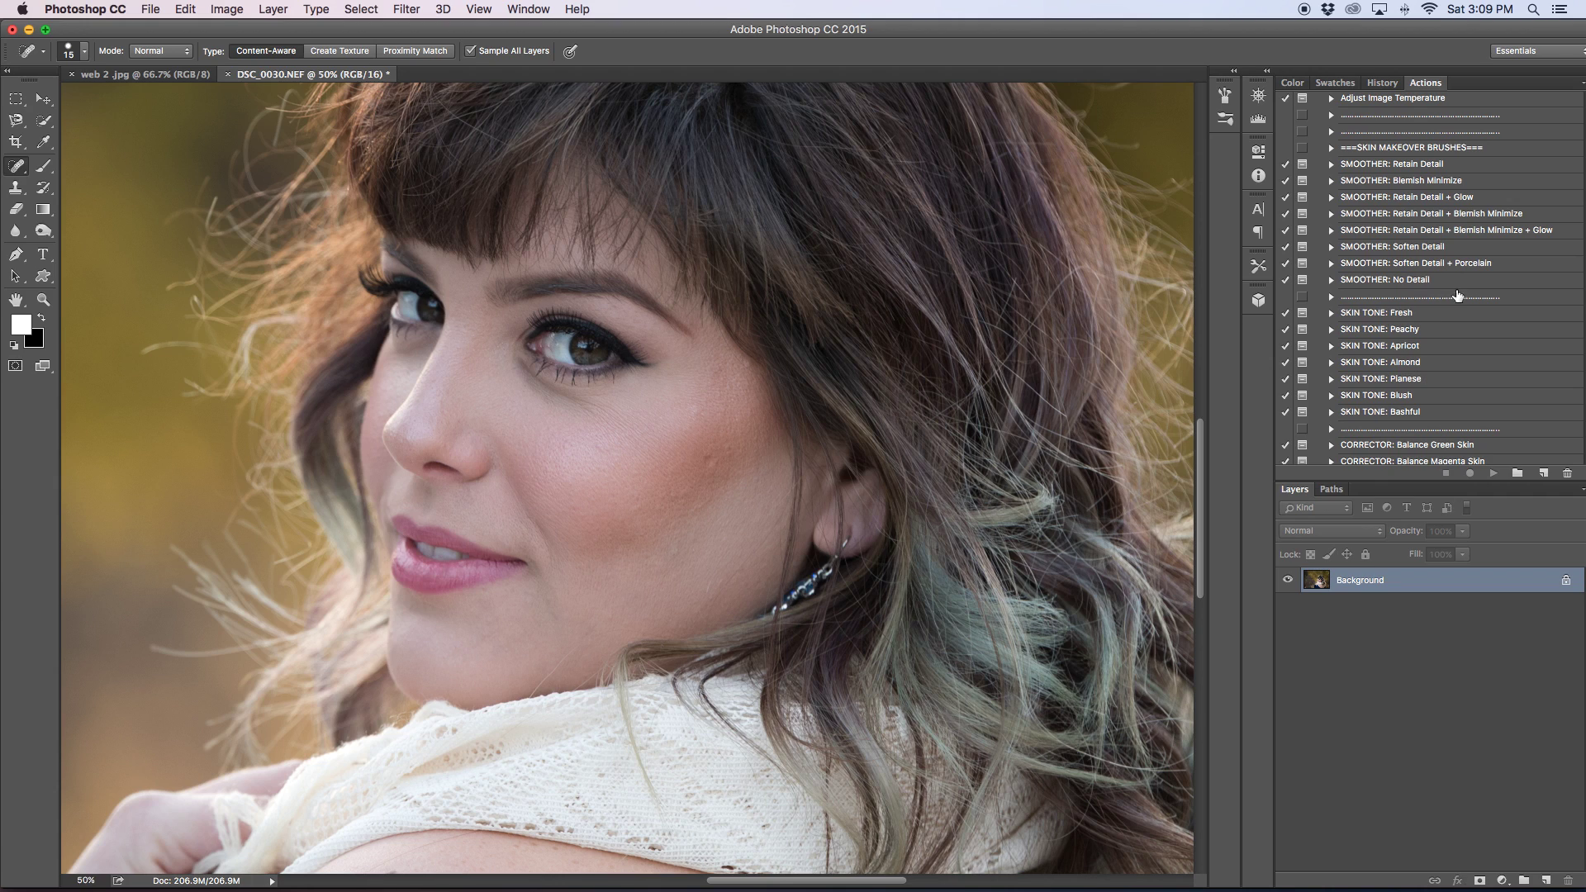
click(1417, 282)
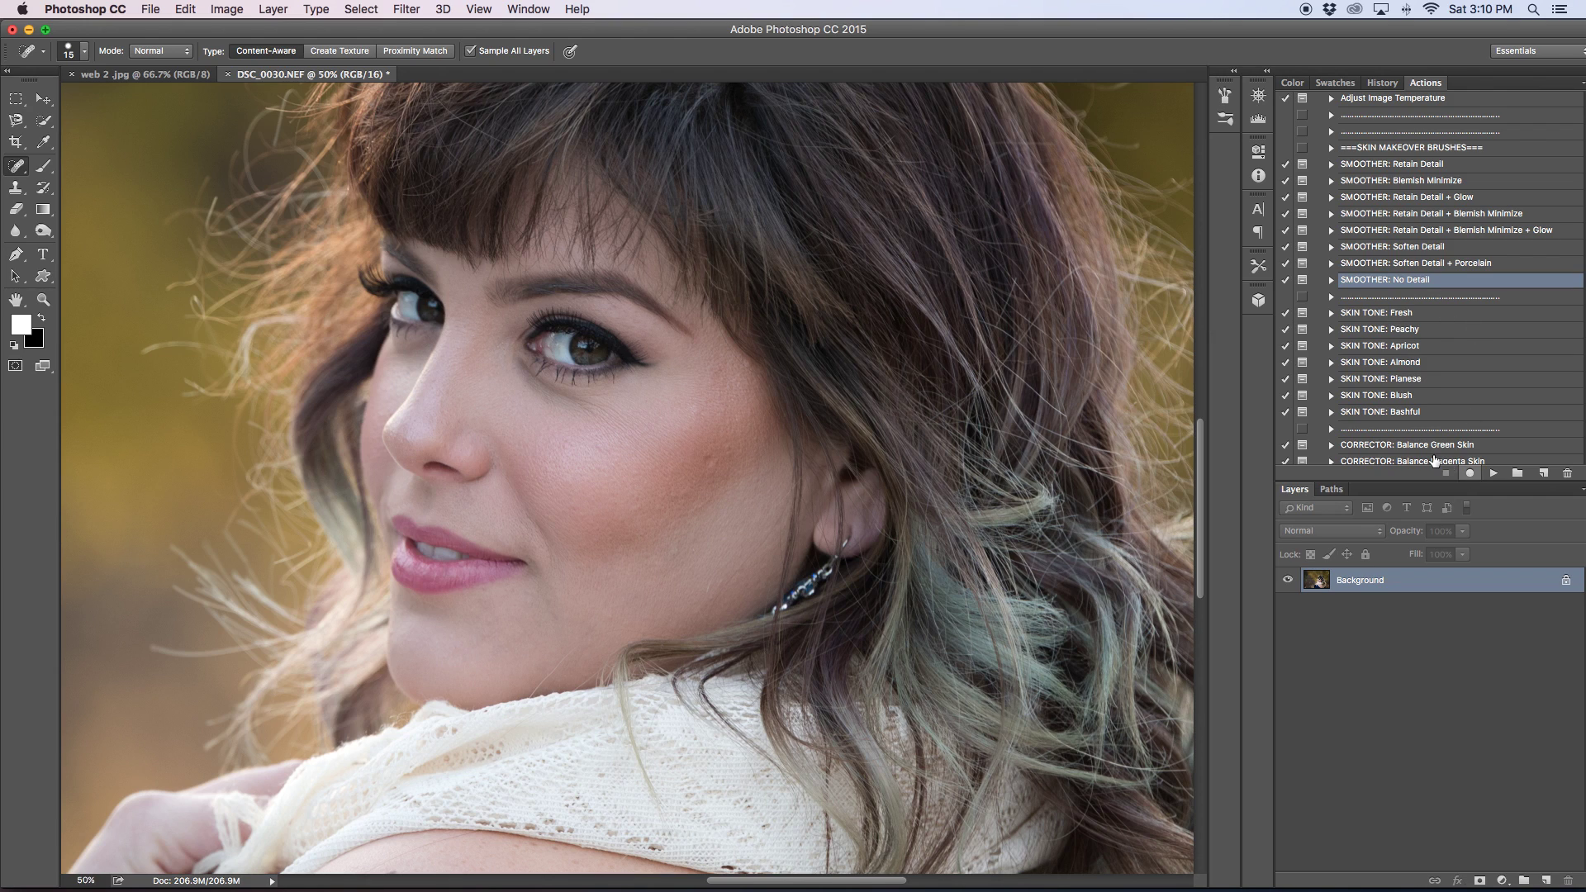
key(])
key(])
key(])
key(])
key(])
key(])
key(])
key(])
key(])
key(])
key(])
key(])
key(])
key(])
key(])
key(bracketleft)
key(bracketleft)
click(1491, 477)
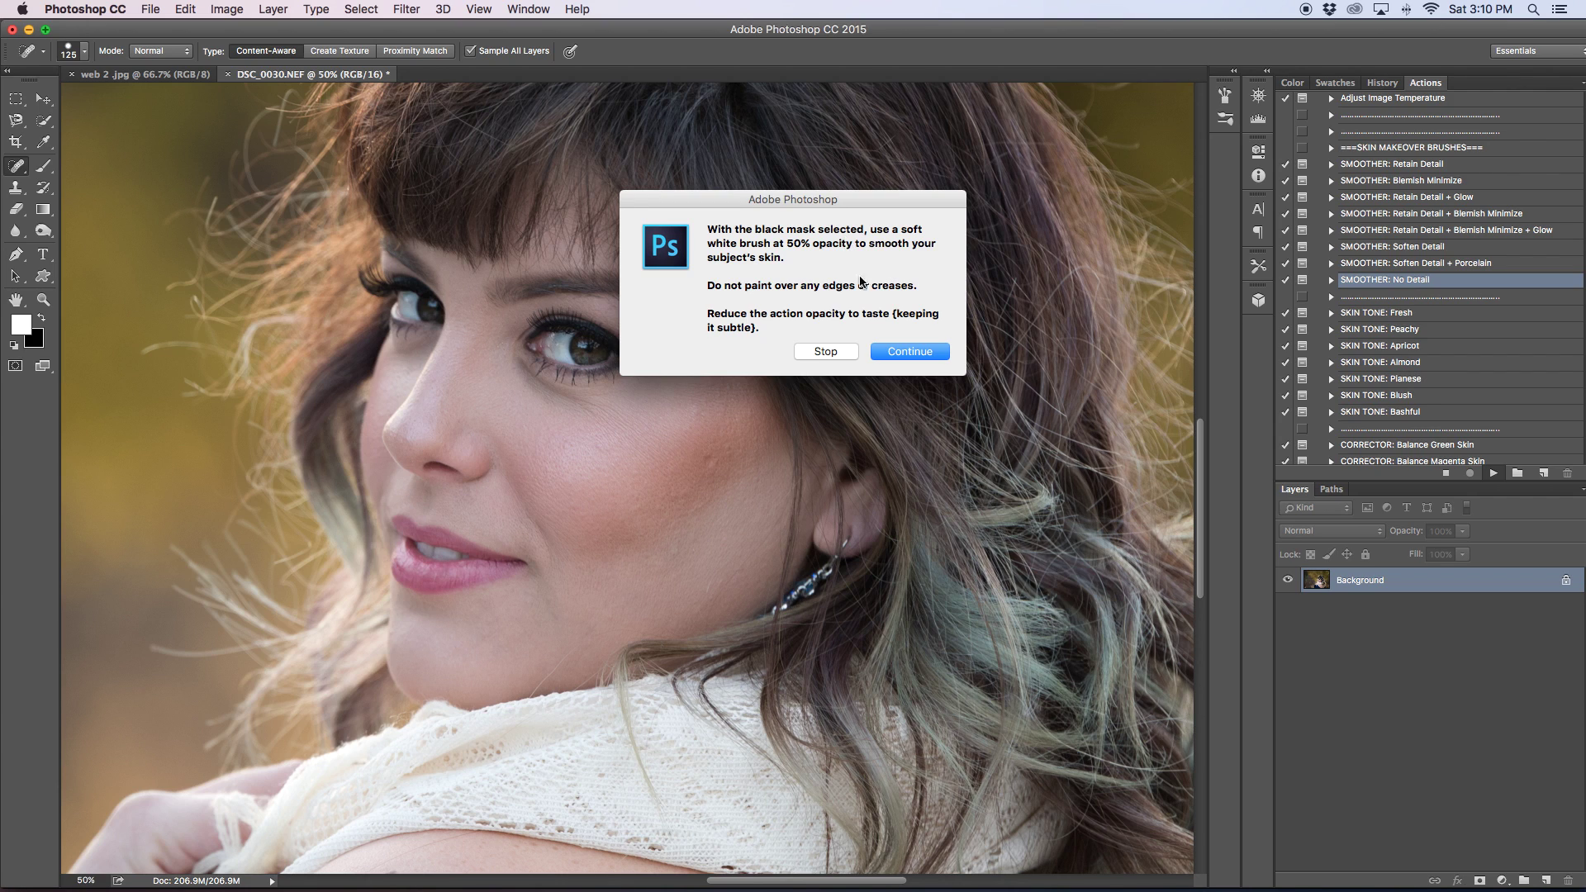
click(923, 354)
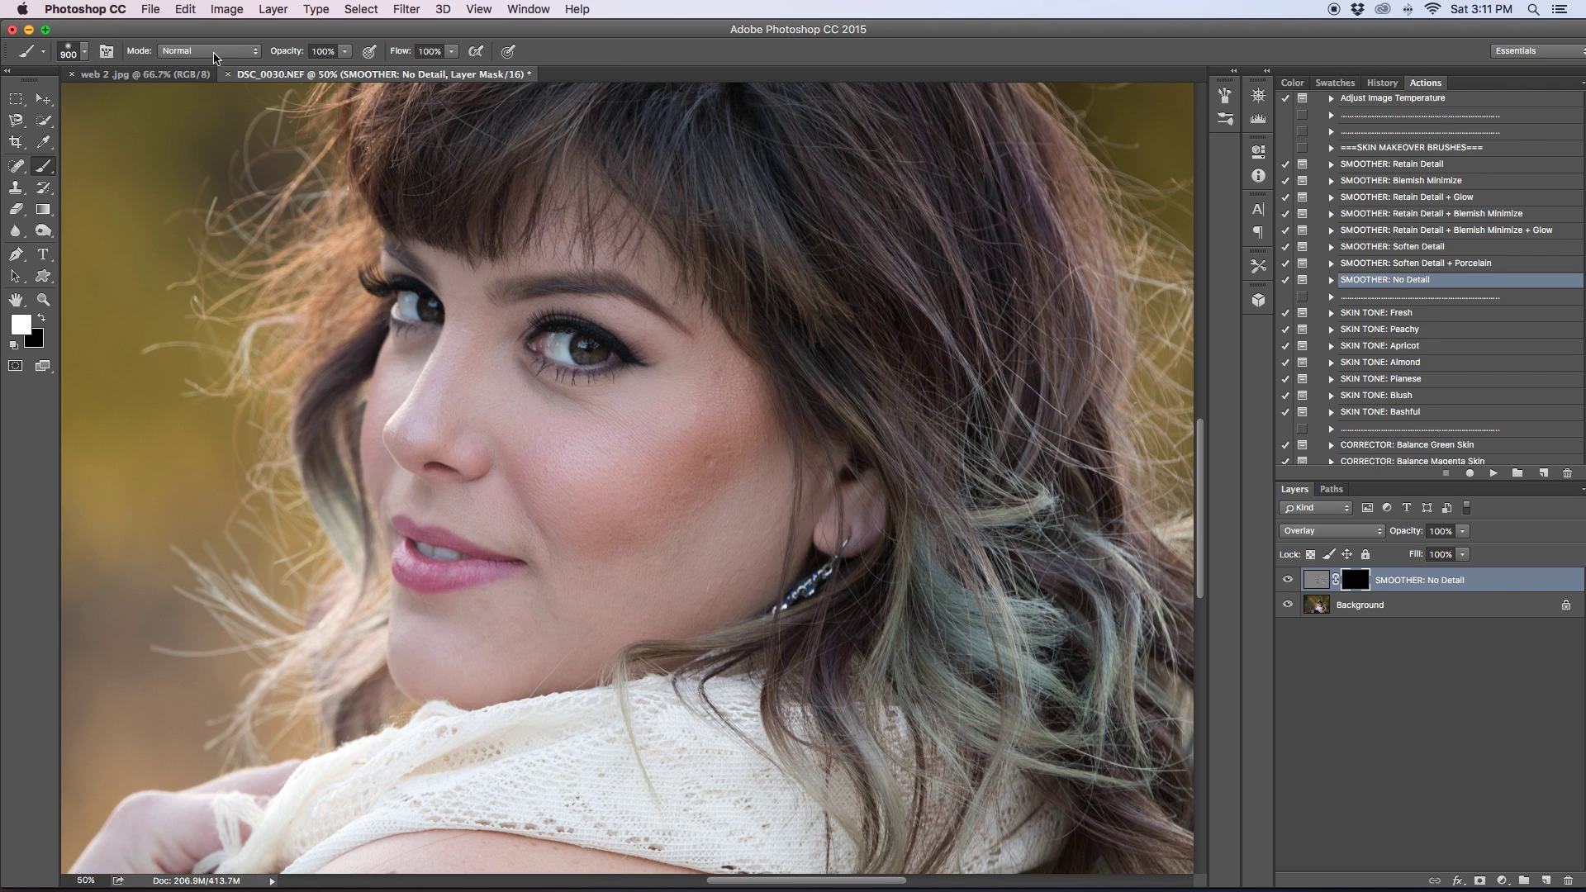
Set up a soft brush in Normal mode at 50% opacity with white as the foreground colour.
click(259, 54)
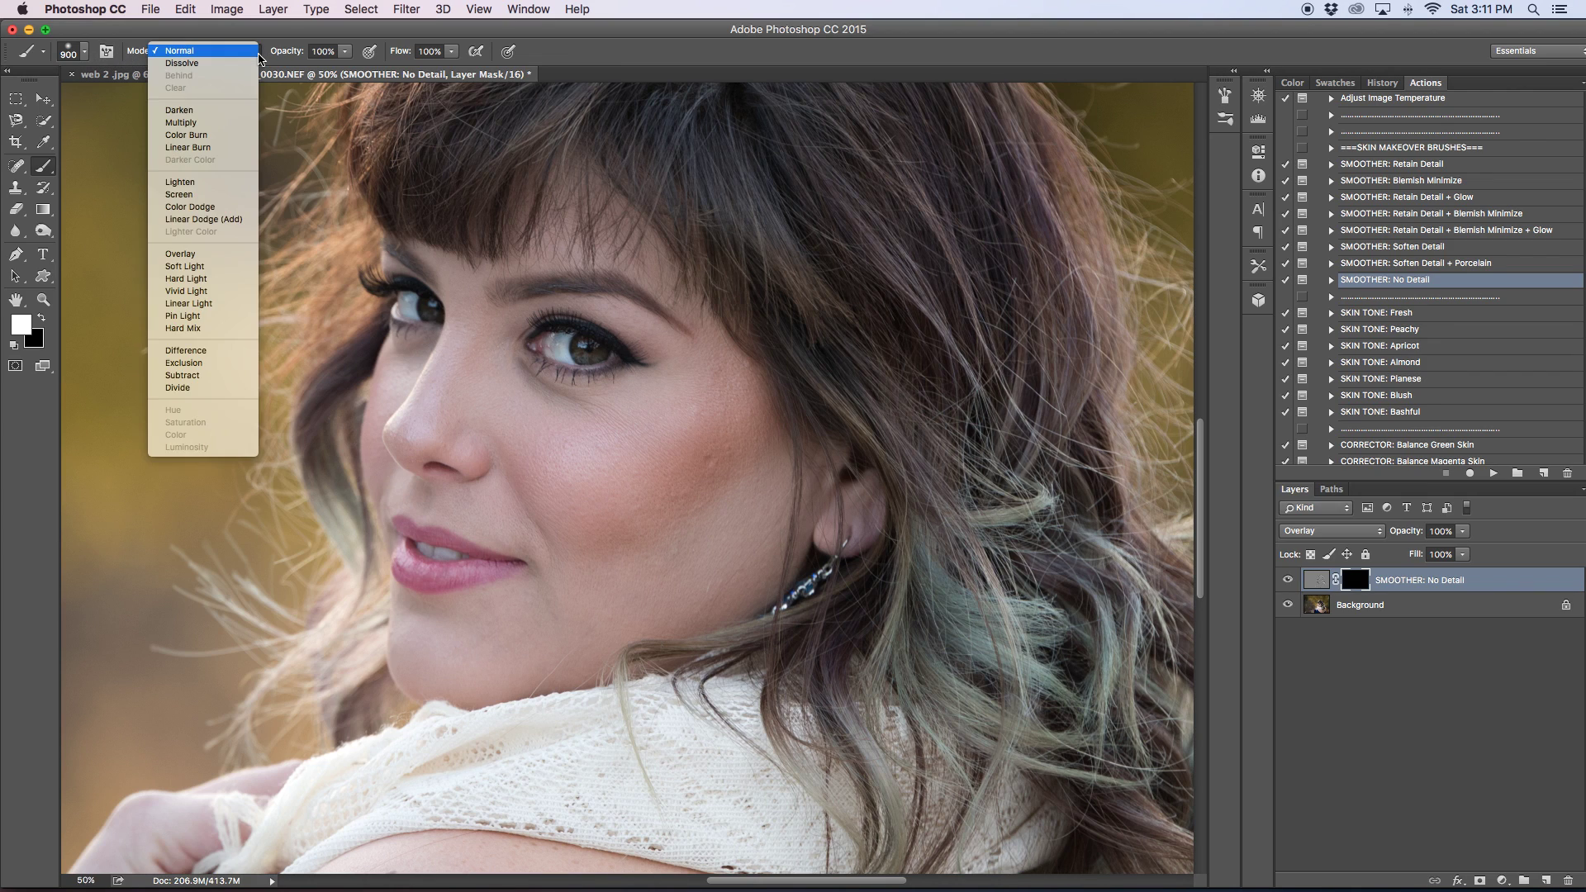
click(174, 51)
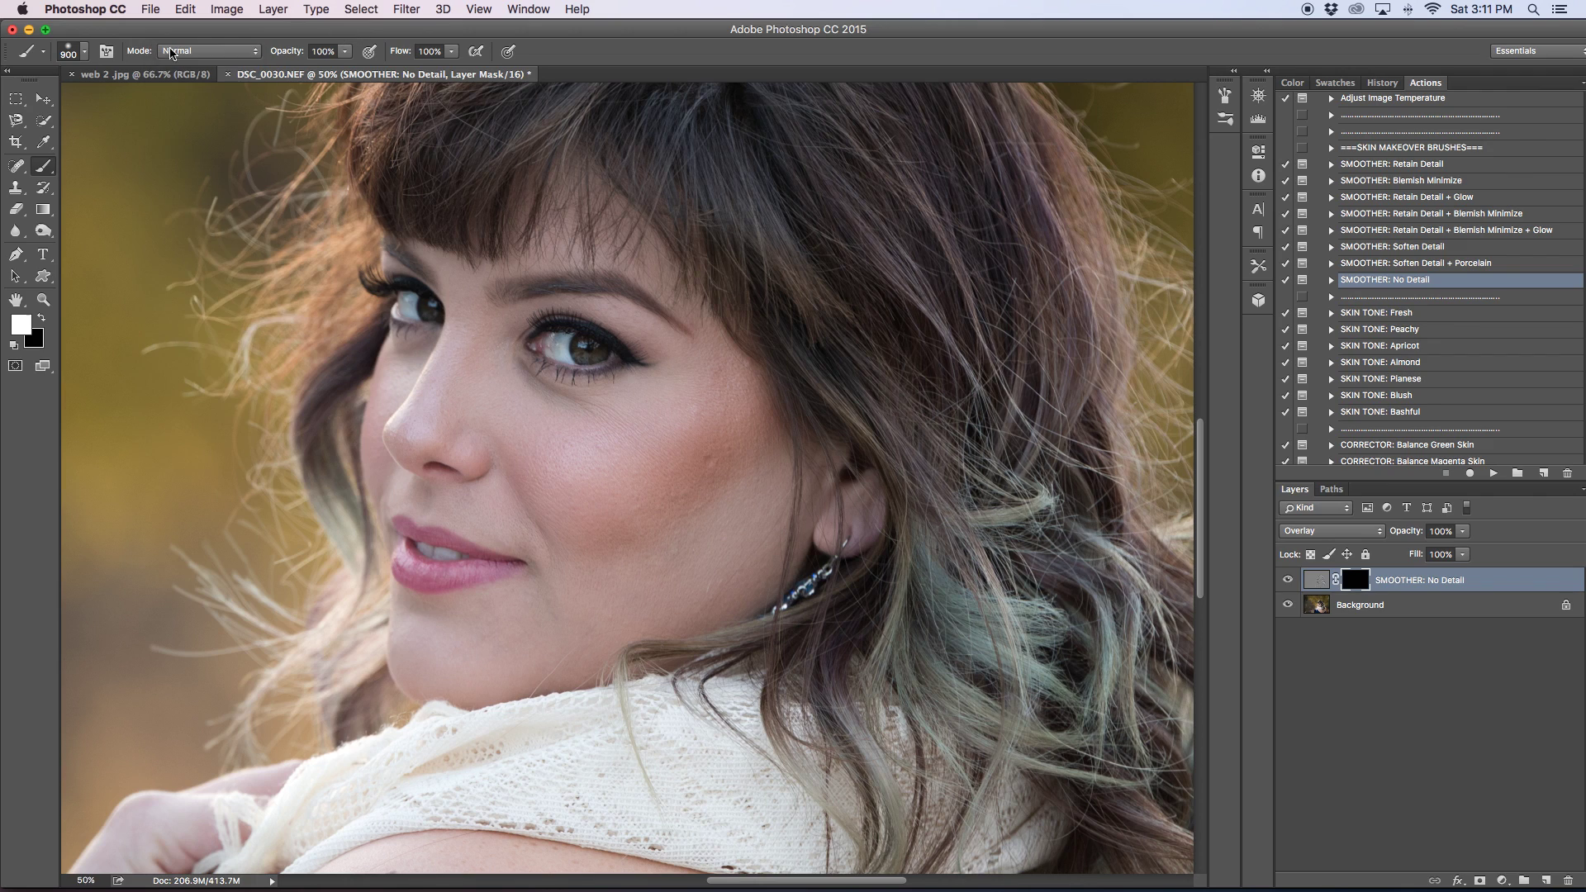
click(86, 53)
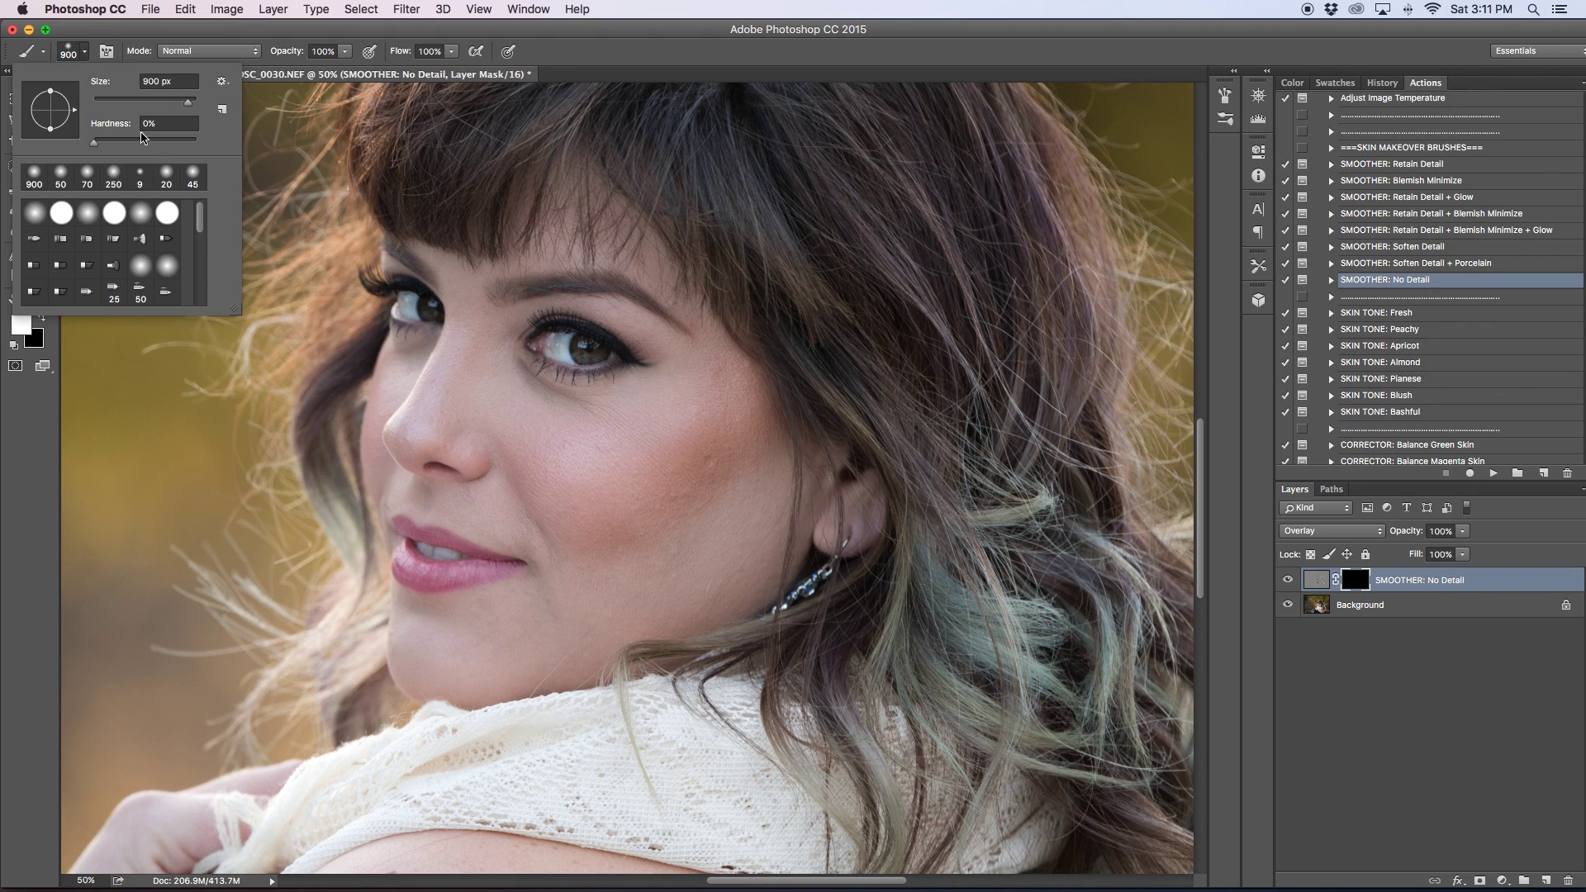
click(576, 66)
click(344, 51)
drag(326, 74, 298, 75)
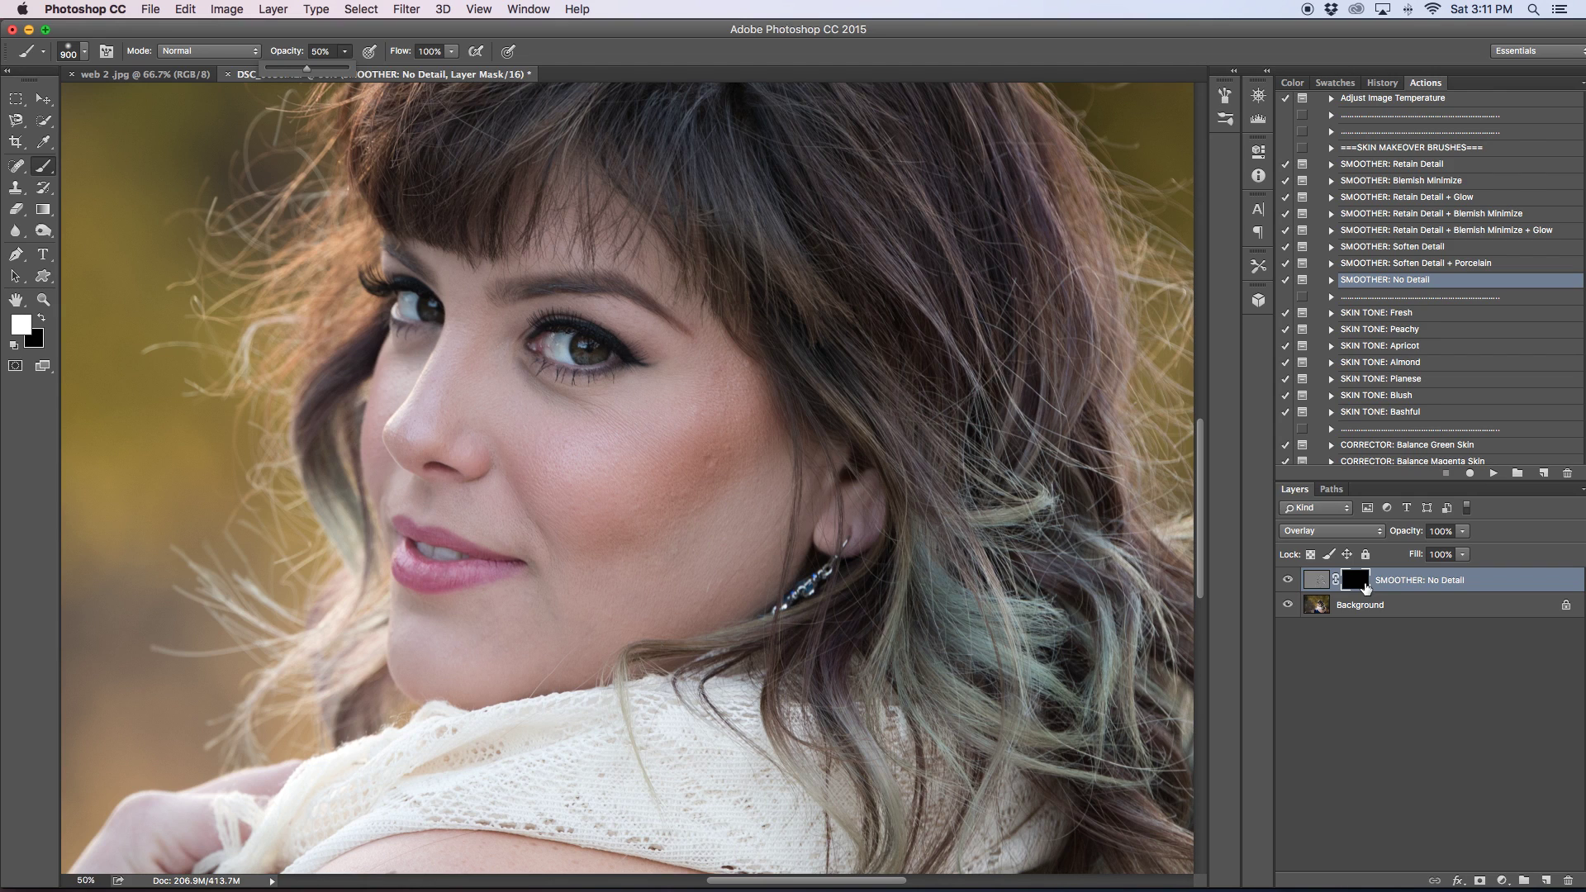
click(43, 320)
click(42, 320)
click(42, 320)
key(x)
key(x)
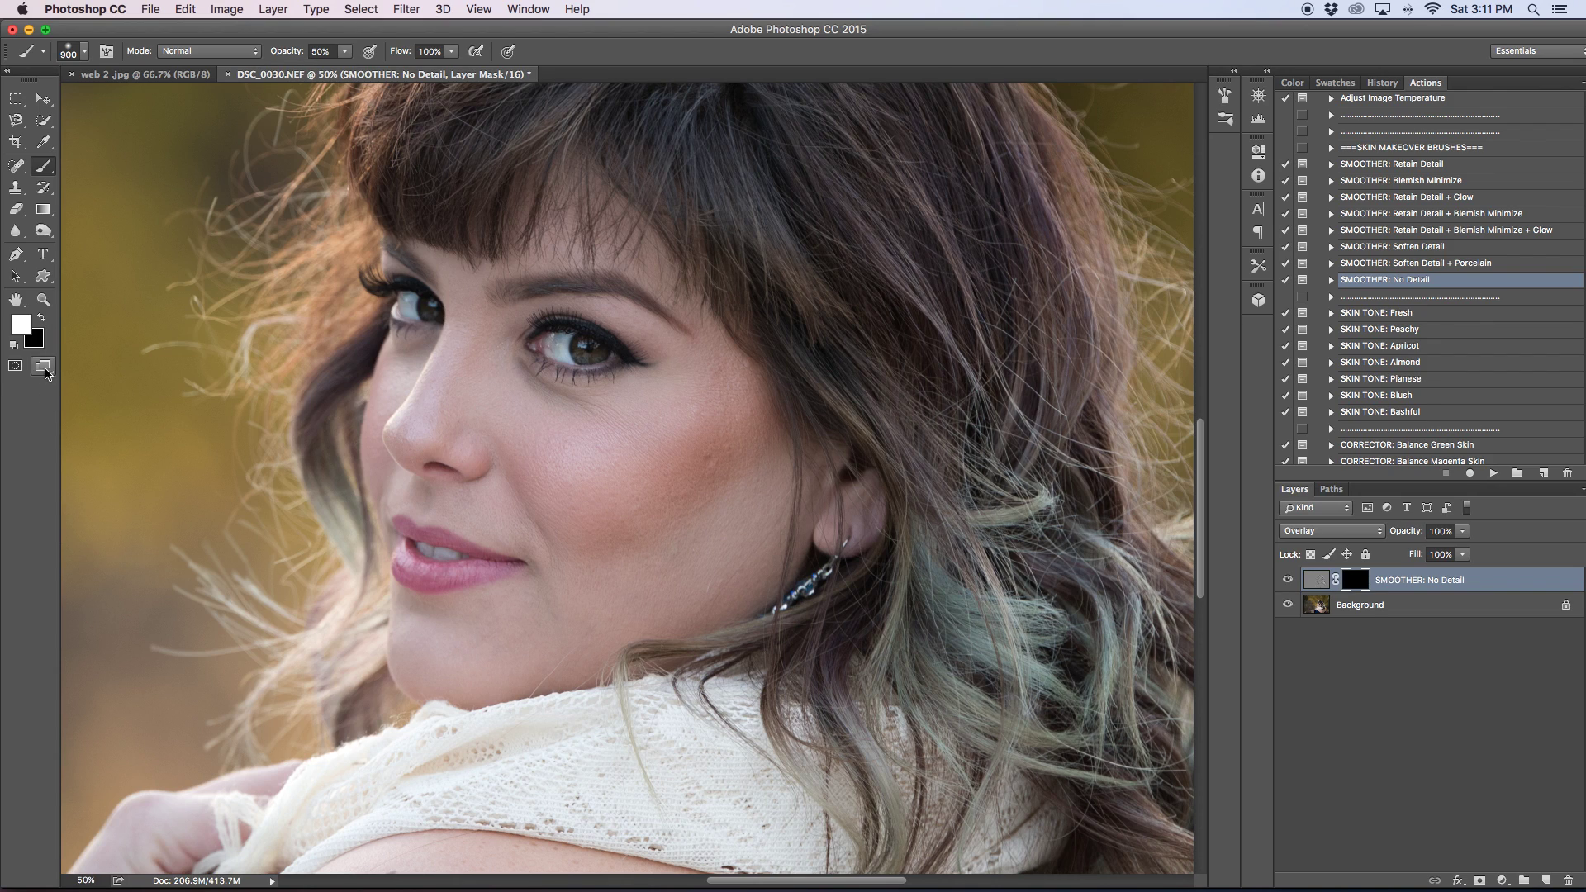
click(44, 322)
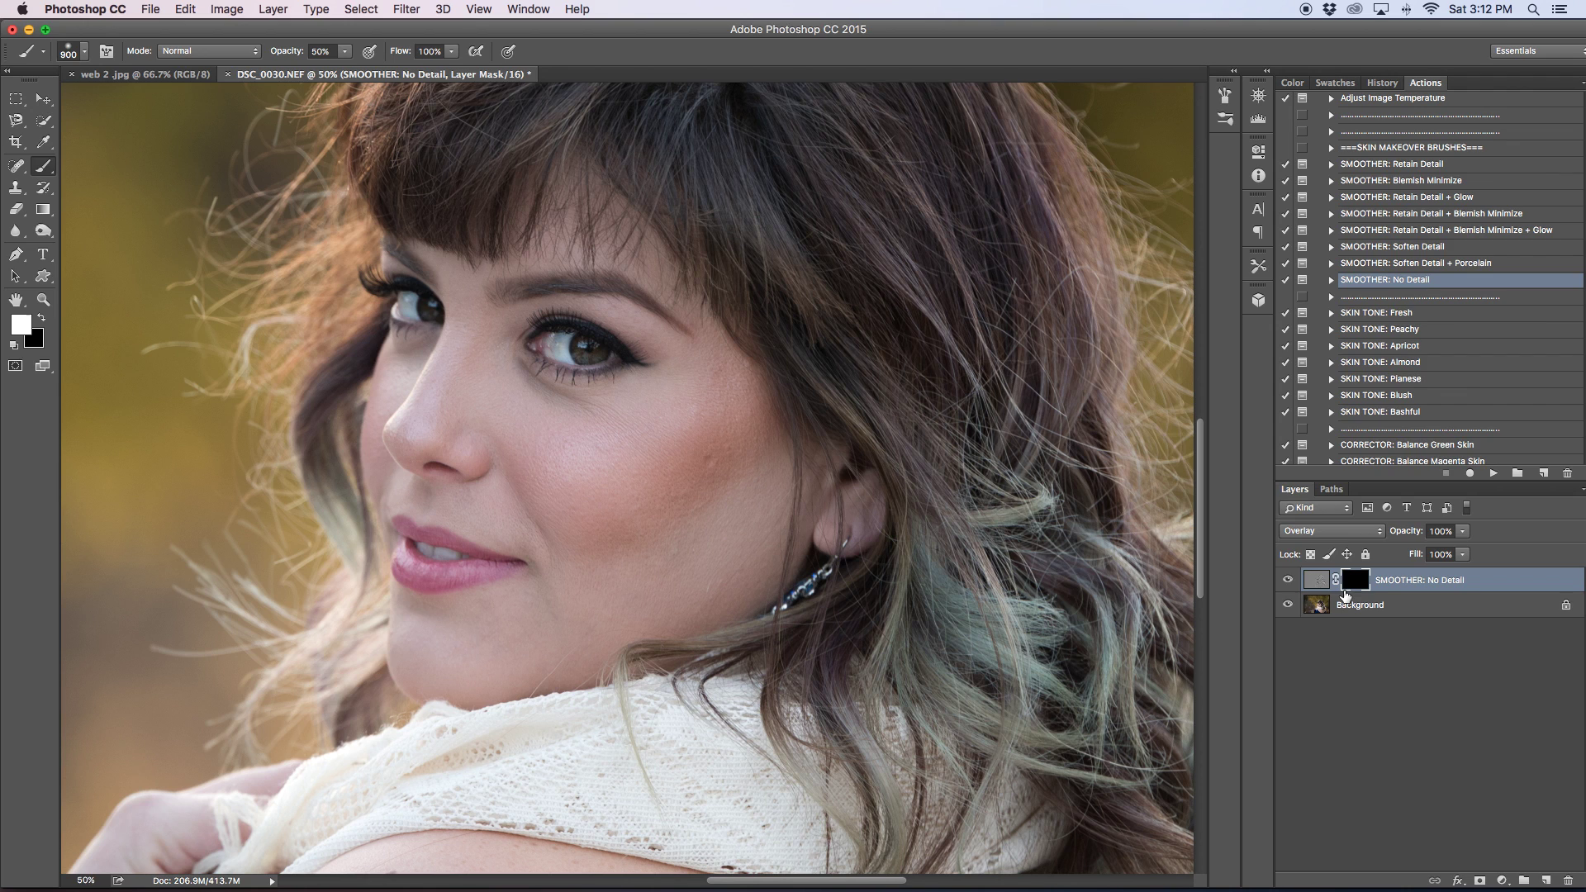
Reduce the brush to 175 px and show the SMOOTHER: No Detail mask as a red overlay, with white as the foreground colour.
key(super+plus)
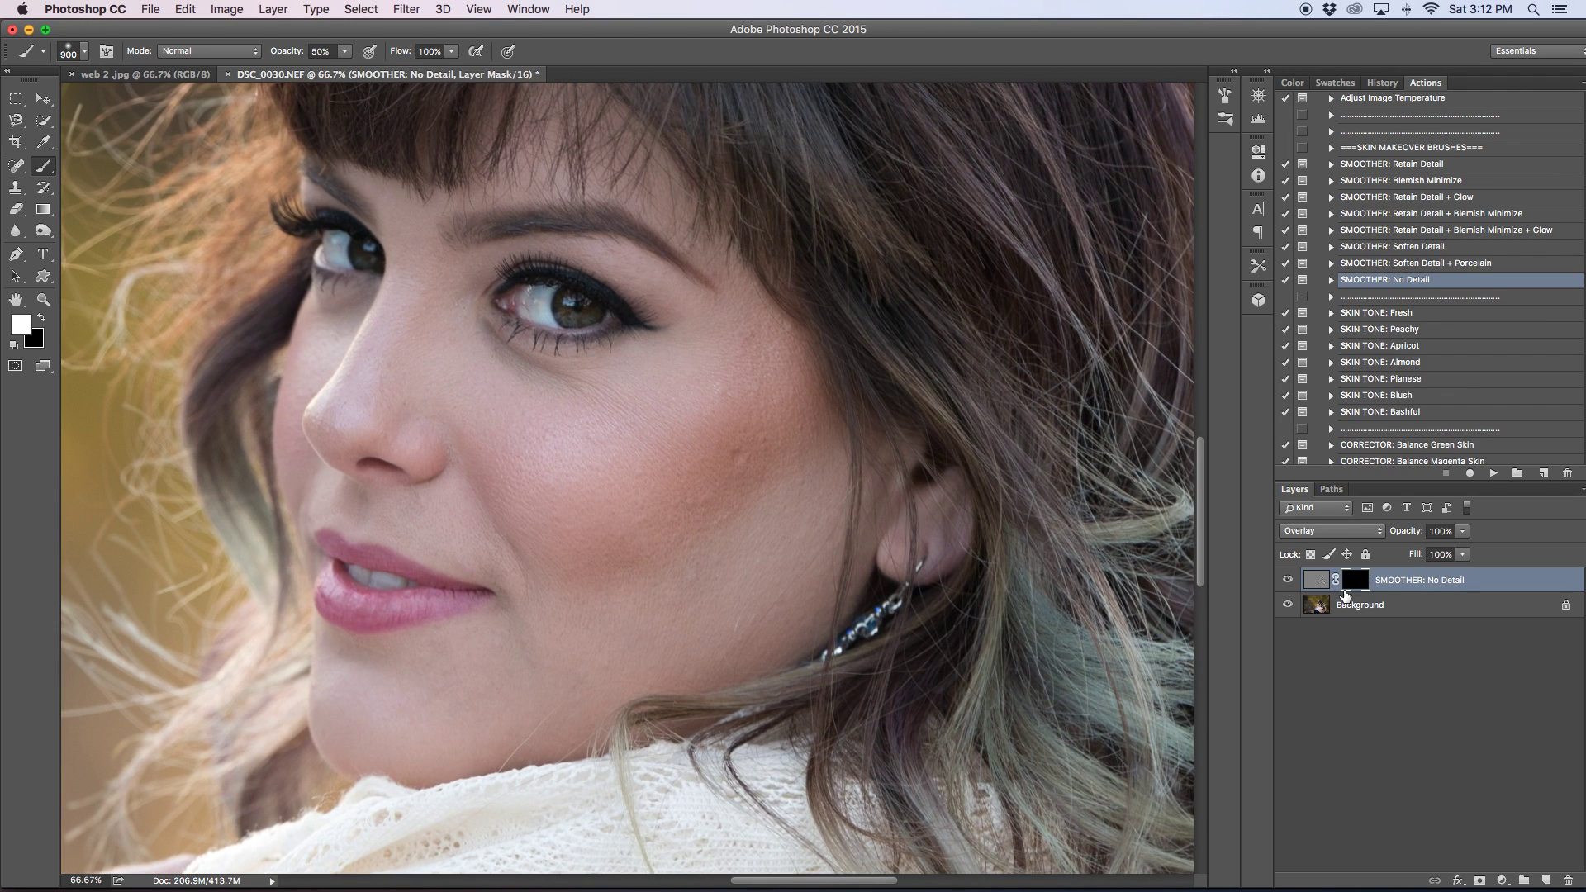
key(super+plus)
key(super+minus)
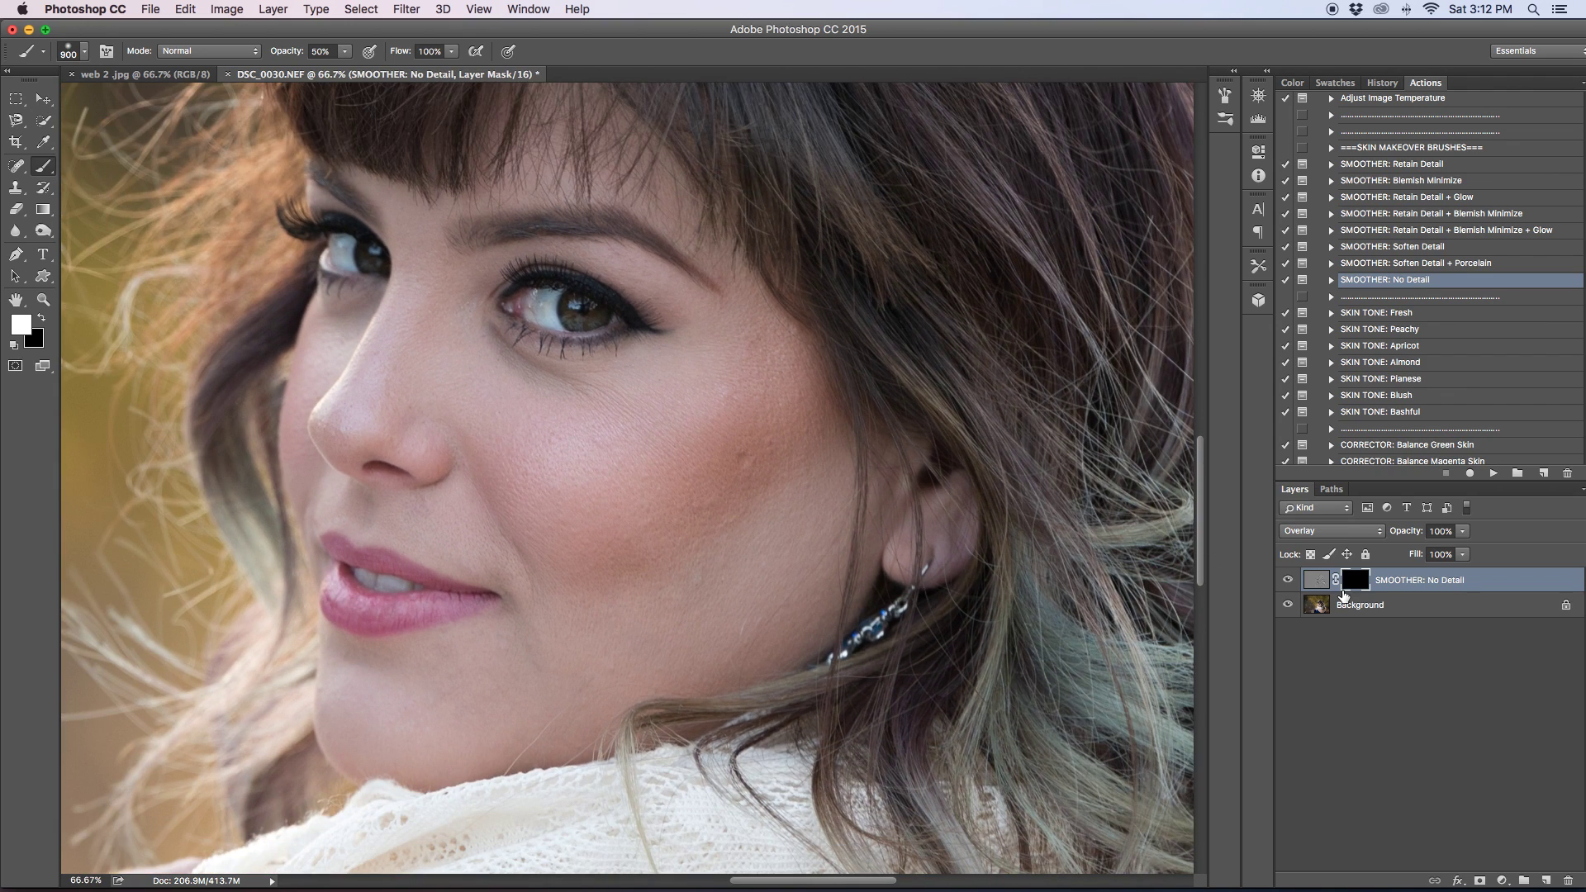
key(bracketleft)
key(bracketleft)
key(bracketleft)
key(bracketleft)
key(bracketleft)
key(bracketleft)
key(bracketleft)
key(bracketleft)
key(bracketleft)
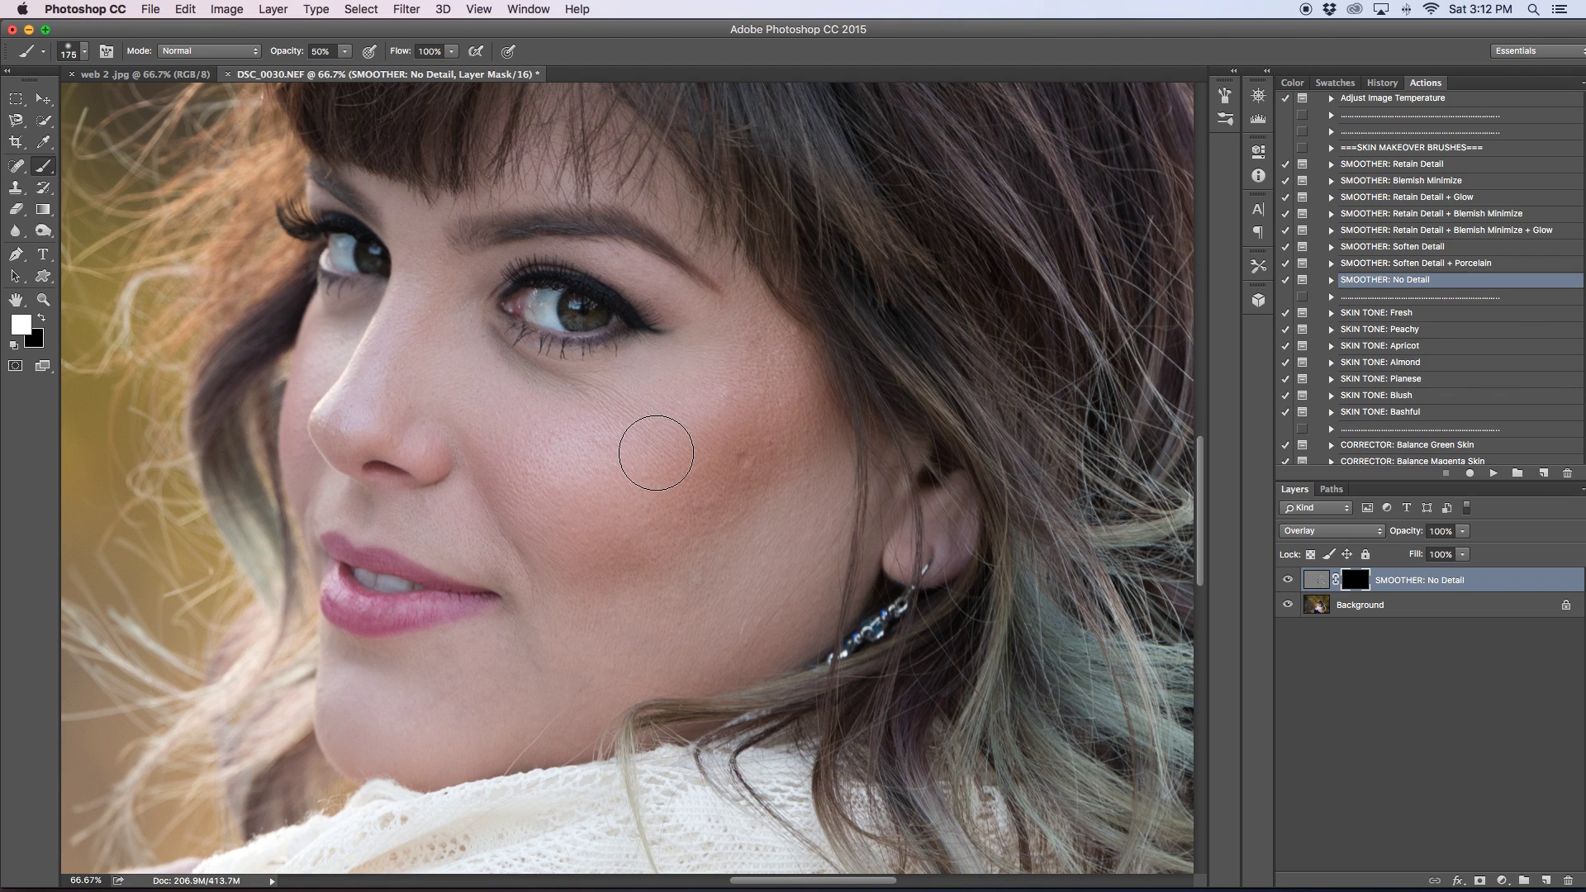
key(backslash)
key(x)
scroll(655, 453, down, 2)
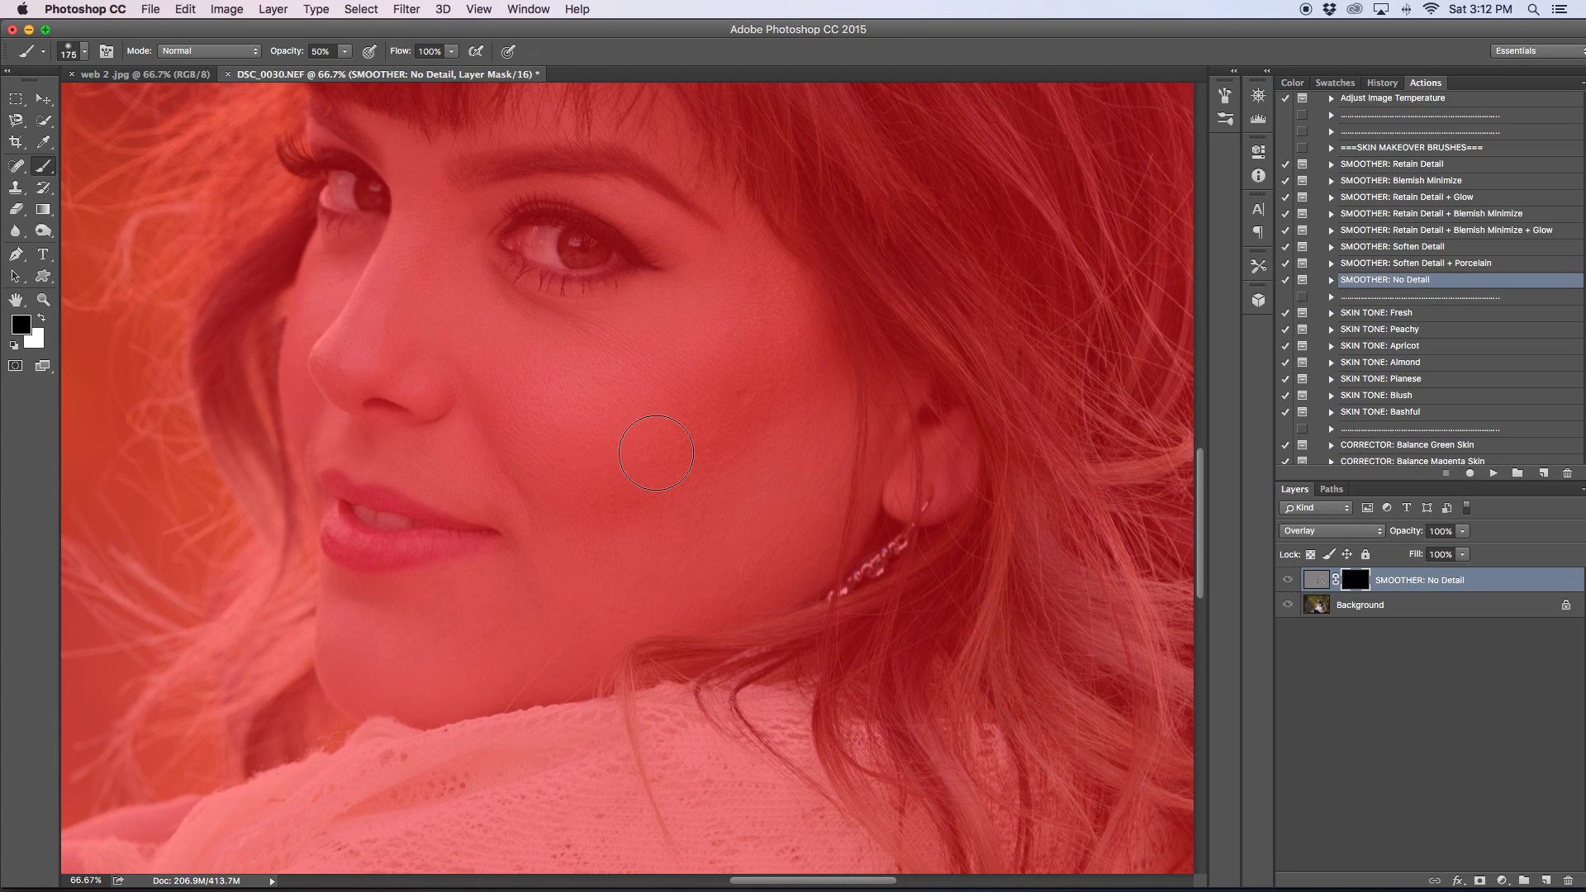
click(41, 318)
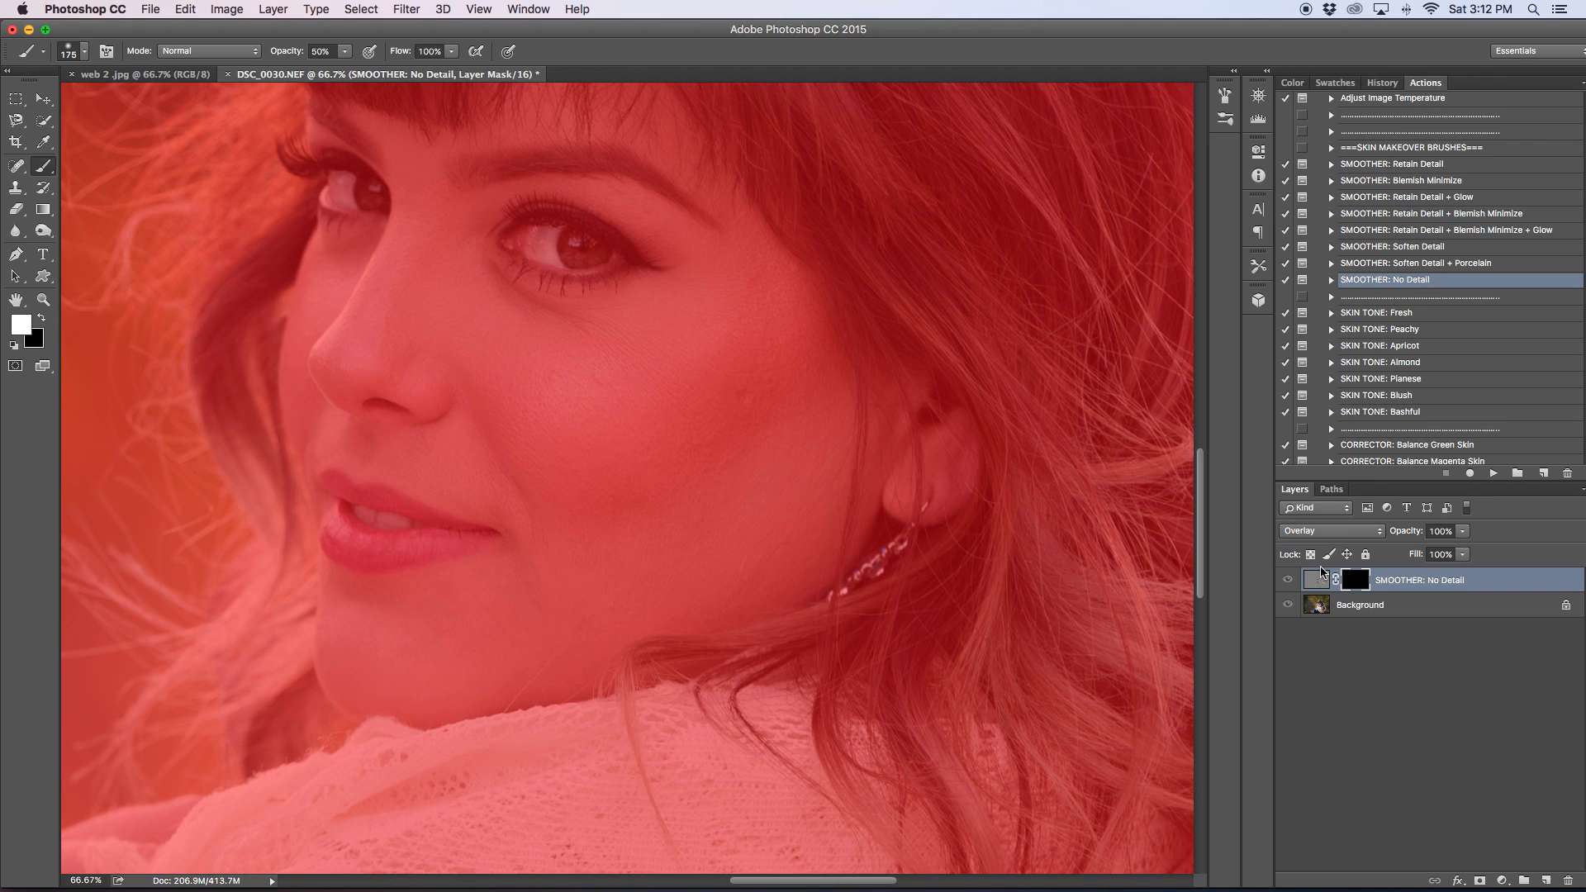
scroll(620, 390, up, 1)
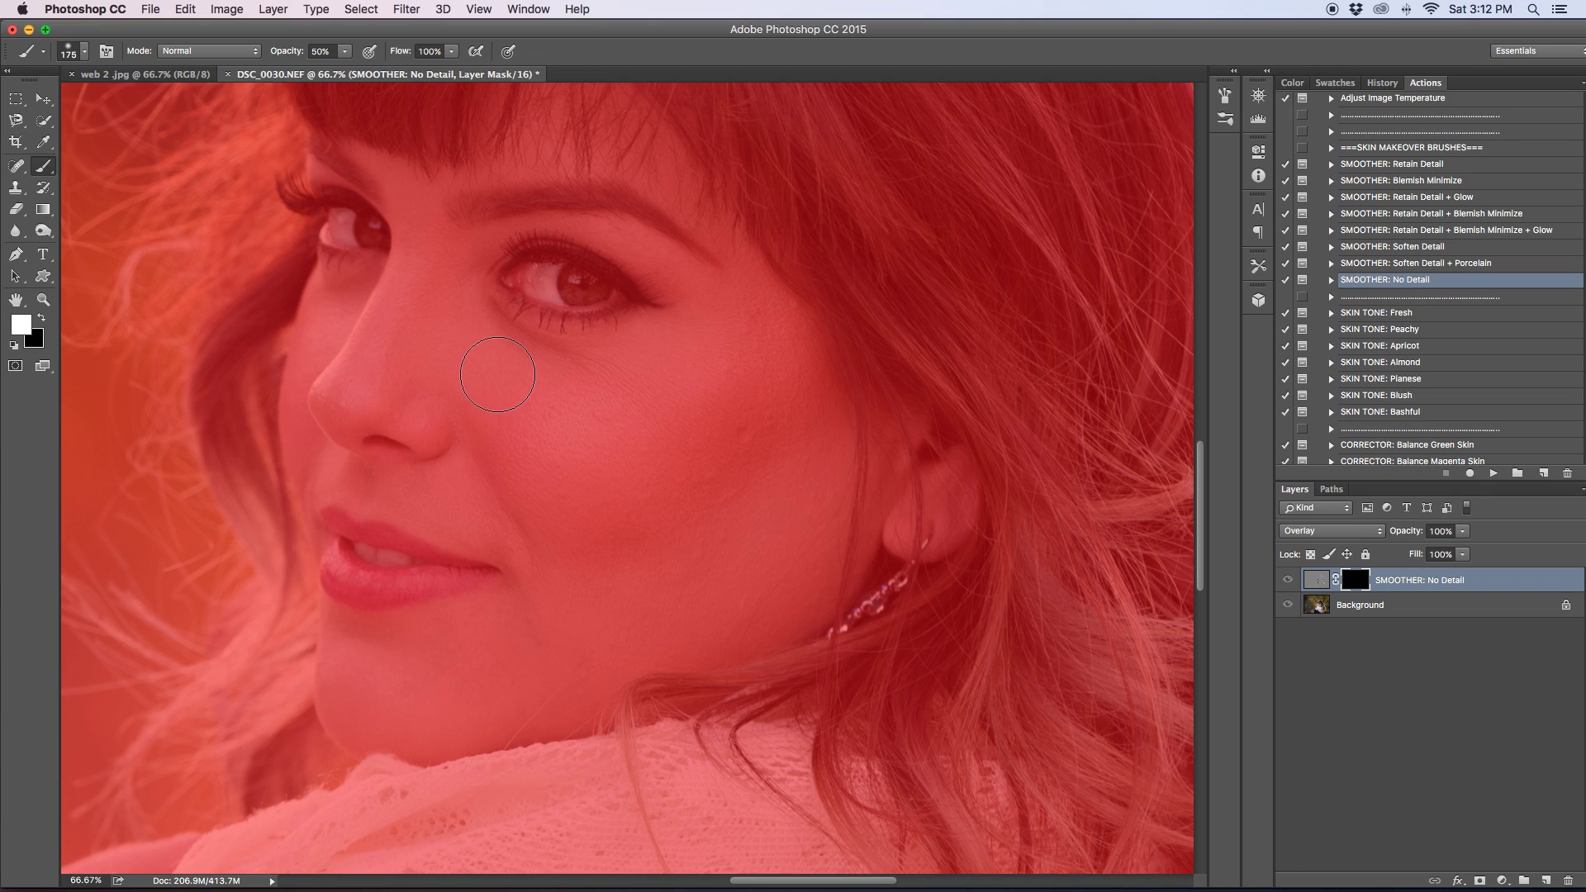
Paint white on the mask over the cheek, jawline and chin, then hide the overlay and smooth from the nose across the cheek.
mouse_move(495, 356)
mouse_down()
mouse_move(650, 358)
mouse_move(718, 318)
mouse_move(611, 365)
mouse_move(552, 368)
mouse_move(448, 319)
mouse_move(522, 404)
mouse_move(672, 398)
mouse_move(779, 356)
mouse_move(790, 380)
mouse_move(788, 420)
mouse_move(760, 442)
mouse_move(501, 463)
mouse_move(583, 514)
mouse_move(685, 528)
mouse_move(796, 493)
mouse_move(671, 489)
mouse_move(735, 487)
mouse_move(696, 514)
mouse_move(726, 491)
mouse_move(731, 456)
mouse_move(718, 466)
mouse_move(718, 428)
mouse_move(653, 399)
mouse_move(701, 454)
mouse_move(782, 457)
mouse_up()
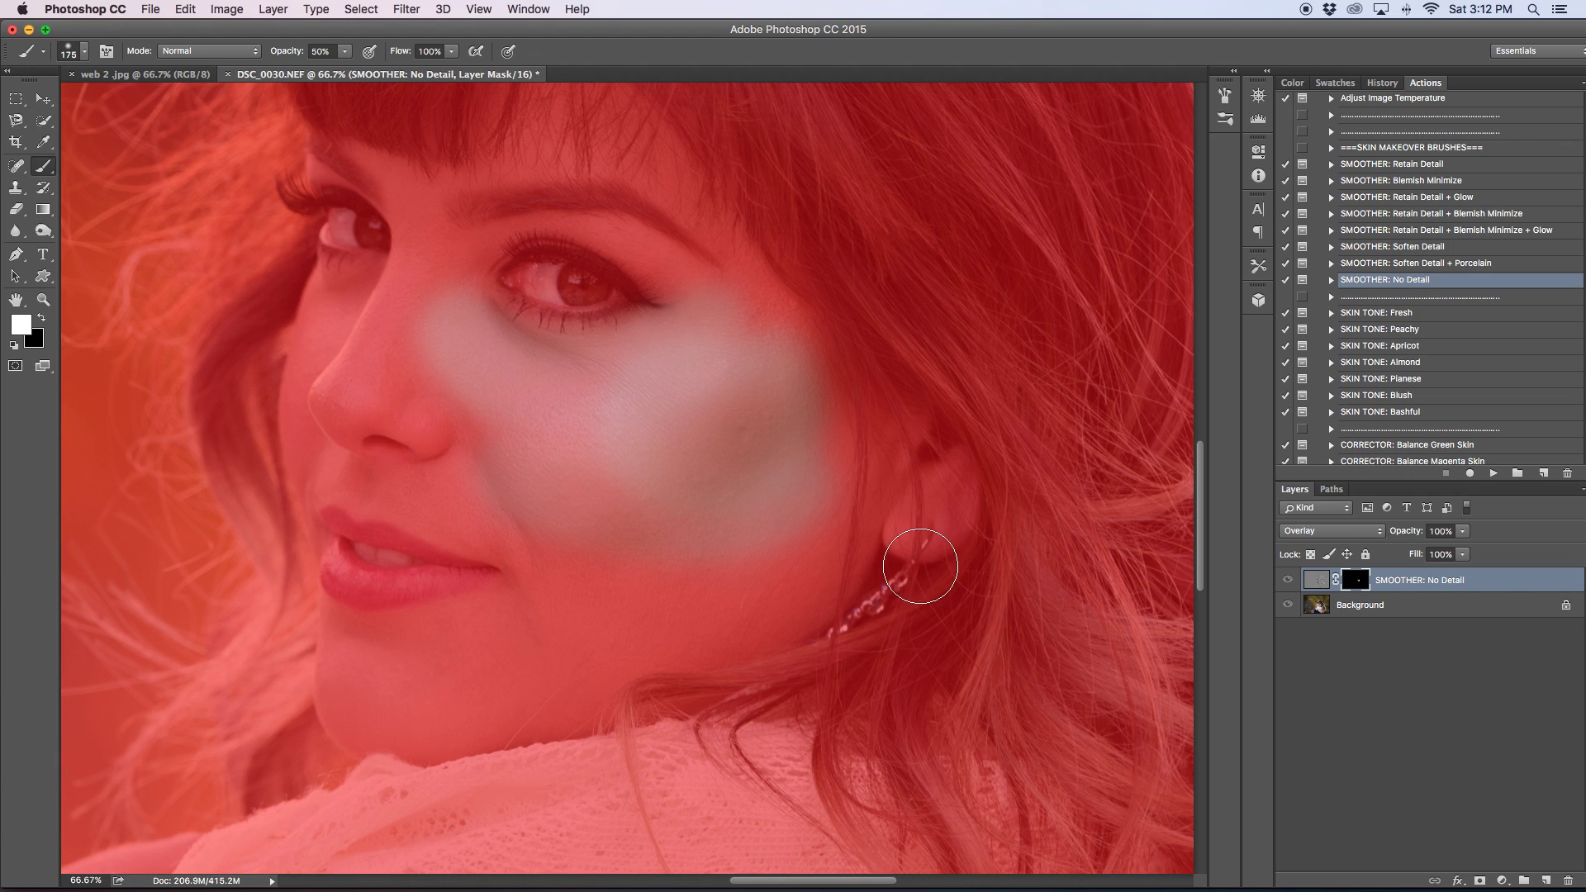
mouse_move(683, 436)
mouse_down()
mouse_move(596, 453)
mouse_move(630, 512)
mouse_move(666, 483)
mouse_move(641, 501)
mouse_move(762, 580)
mouse_move(642, 514)
mouse_move(591, 595)
mouse_move(688, 605)
mouse_move(671, 618)
mouse_move(517, 667)
mouse_move(398, 678)
mouse_up()
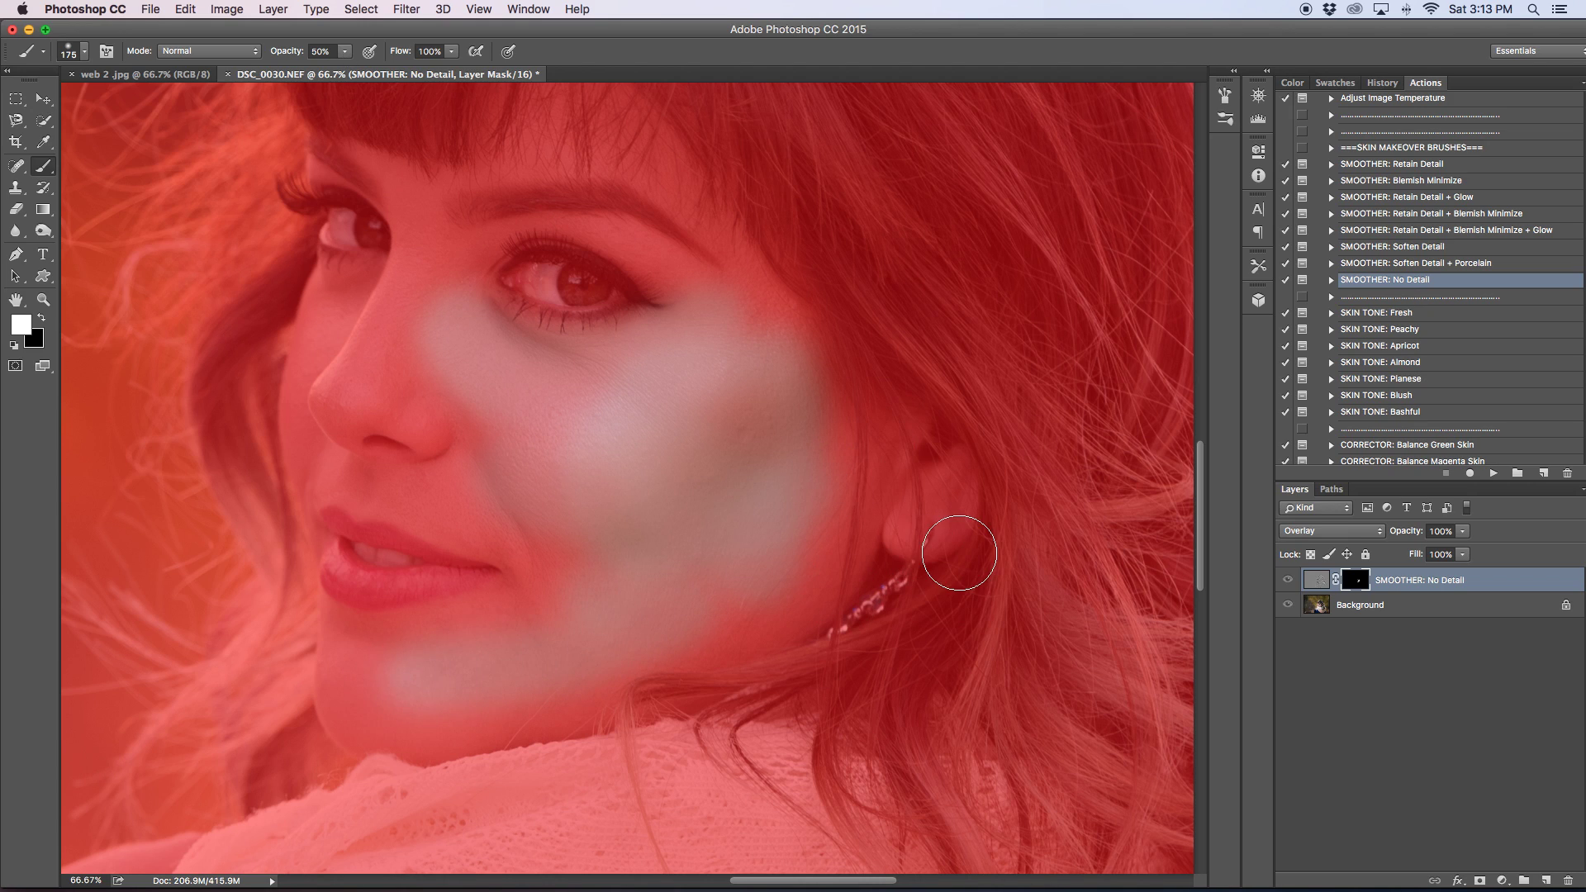
mouse_move(768, 467)
mouse_down()
mouse_move(576, 607)
mouse_move(677, 578)
mouse_move(576, 652)
mouse_move(492, 655)
mouse_move(793, 556)
mouse_up()
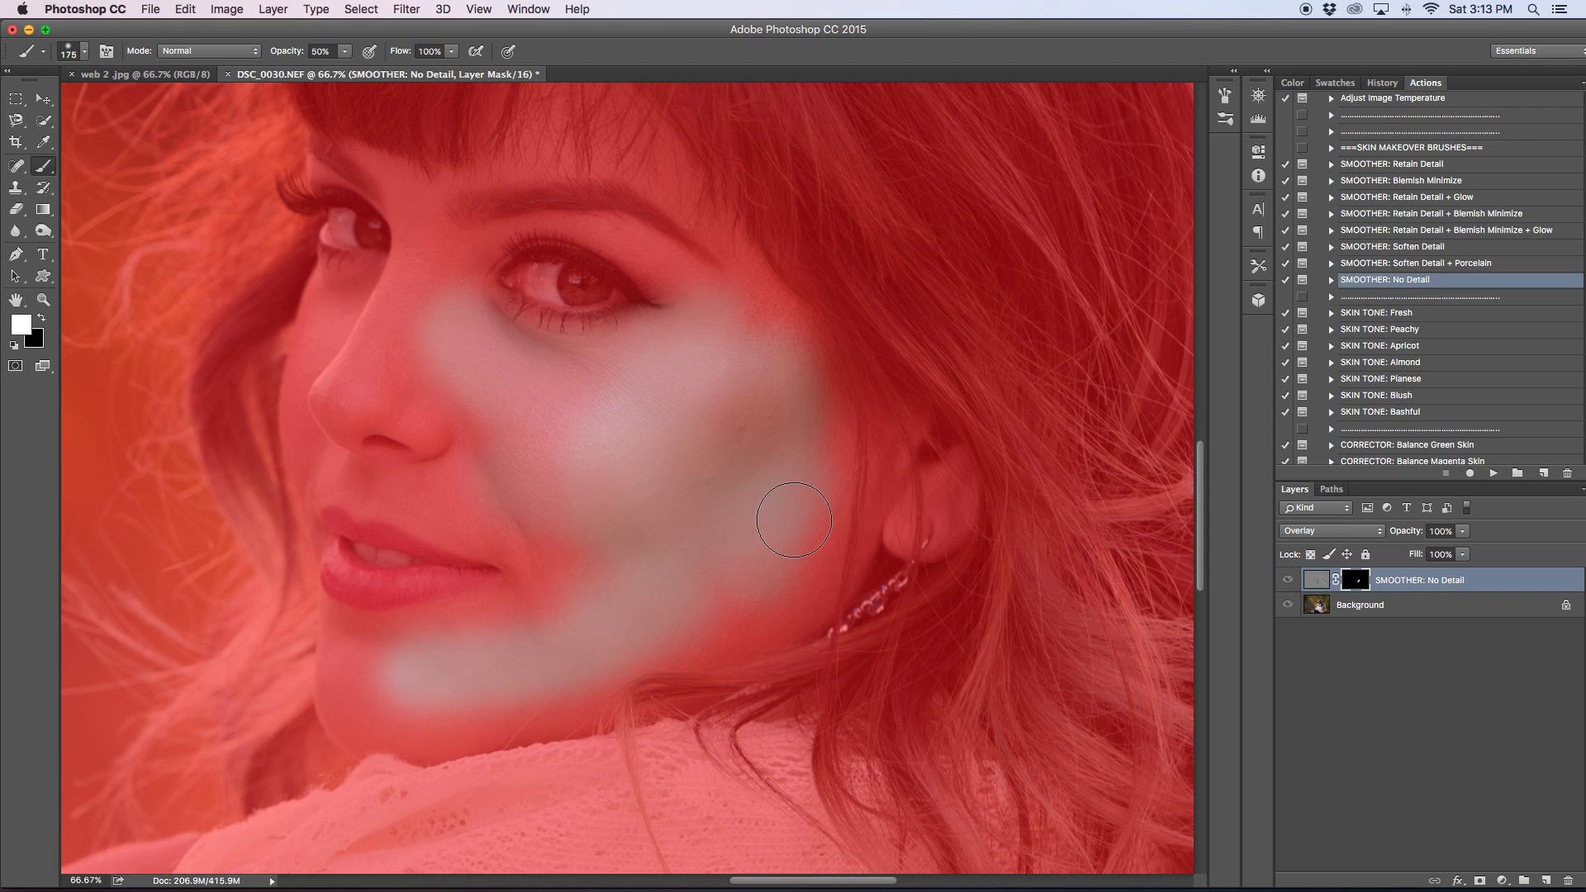
key(backslash)
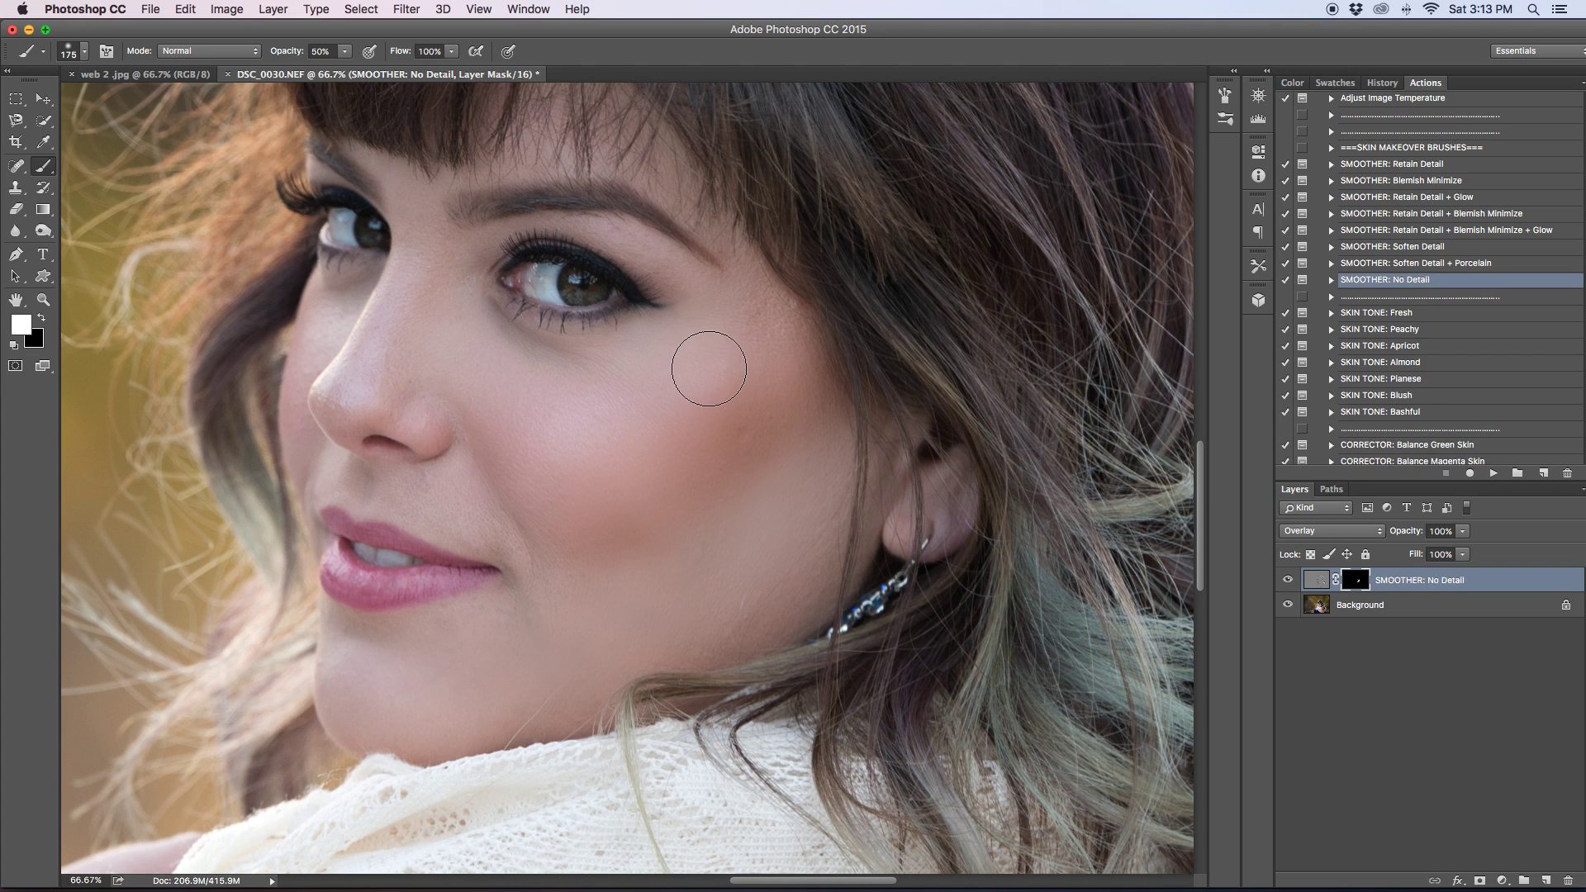
mouse_move(353, 397)
mouse_down()
mouse_move(477, 452)
mouse_move(531, 455)
mouse_move(612, 530)
mouse_move(775, 557)
mouse_move(694, 451)
mouse_up()
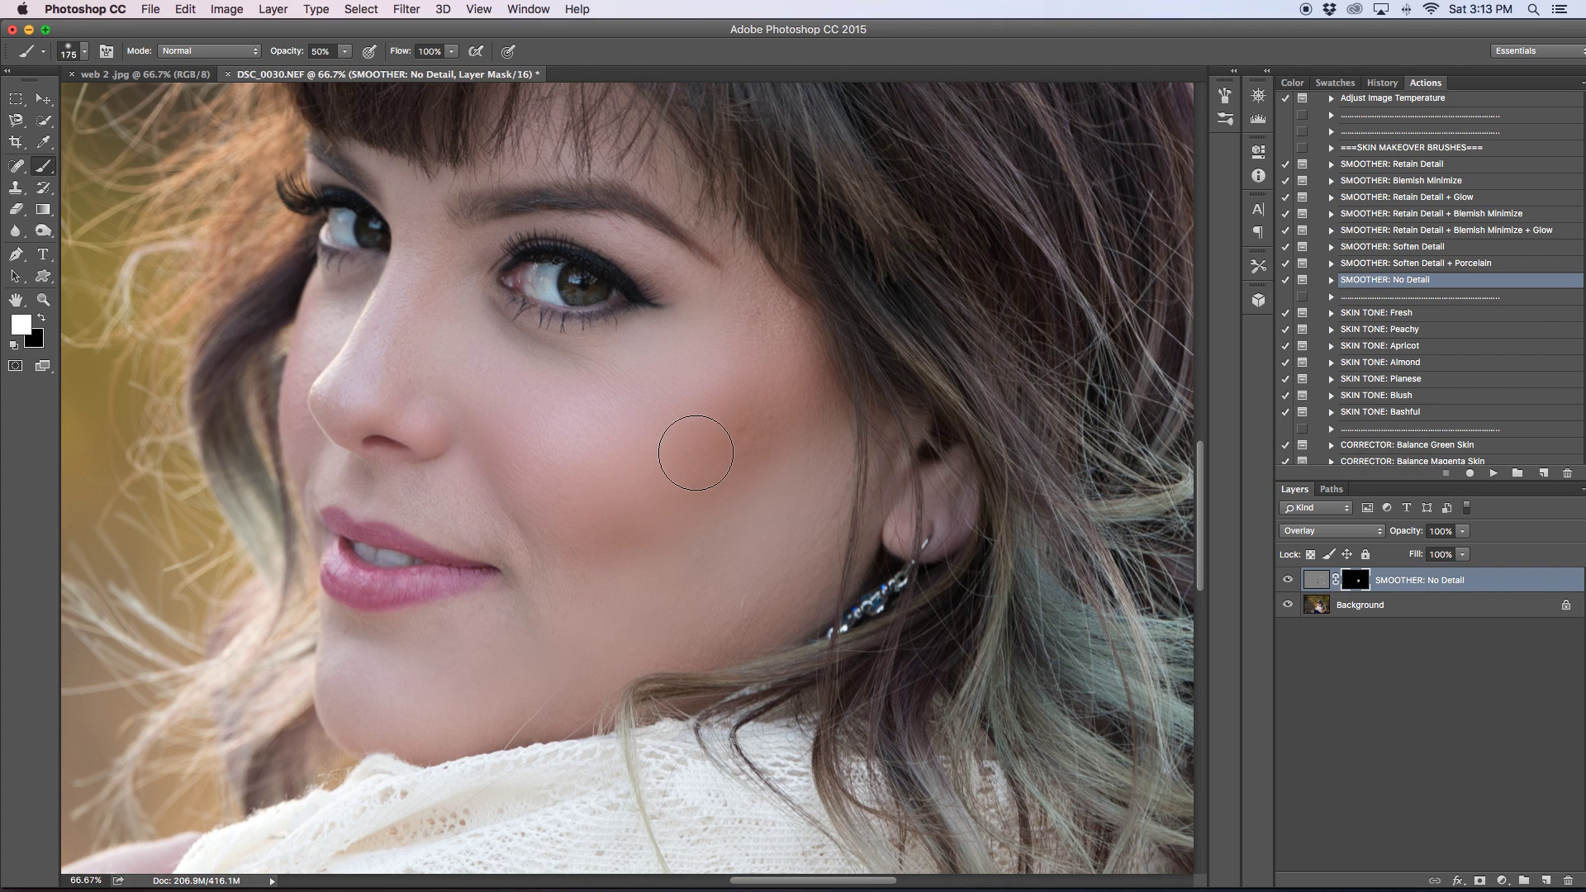
Enlarge the brush to 700 px and paint black on the mask to remove the smoothing from the cheek.
click(43, 319)
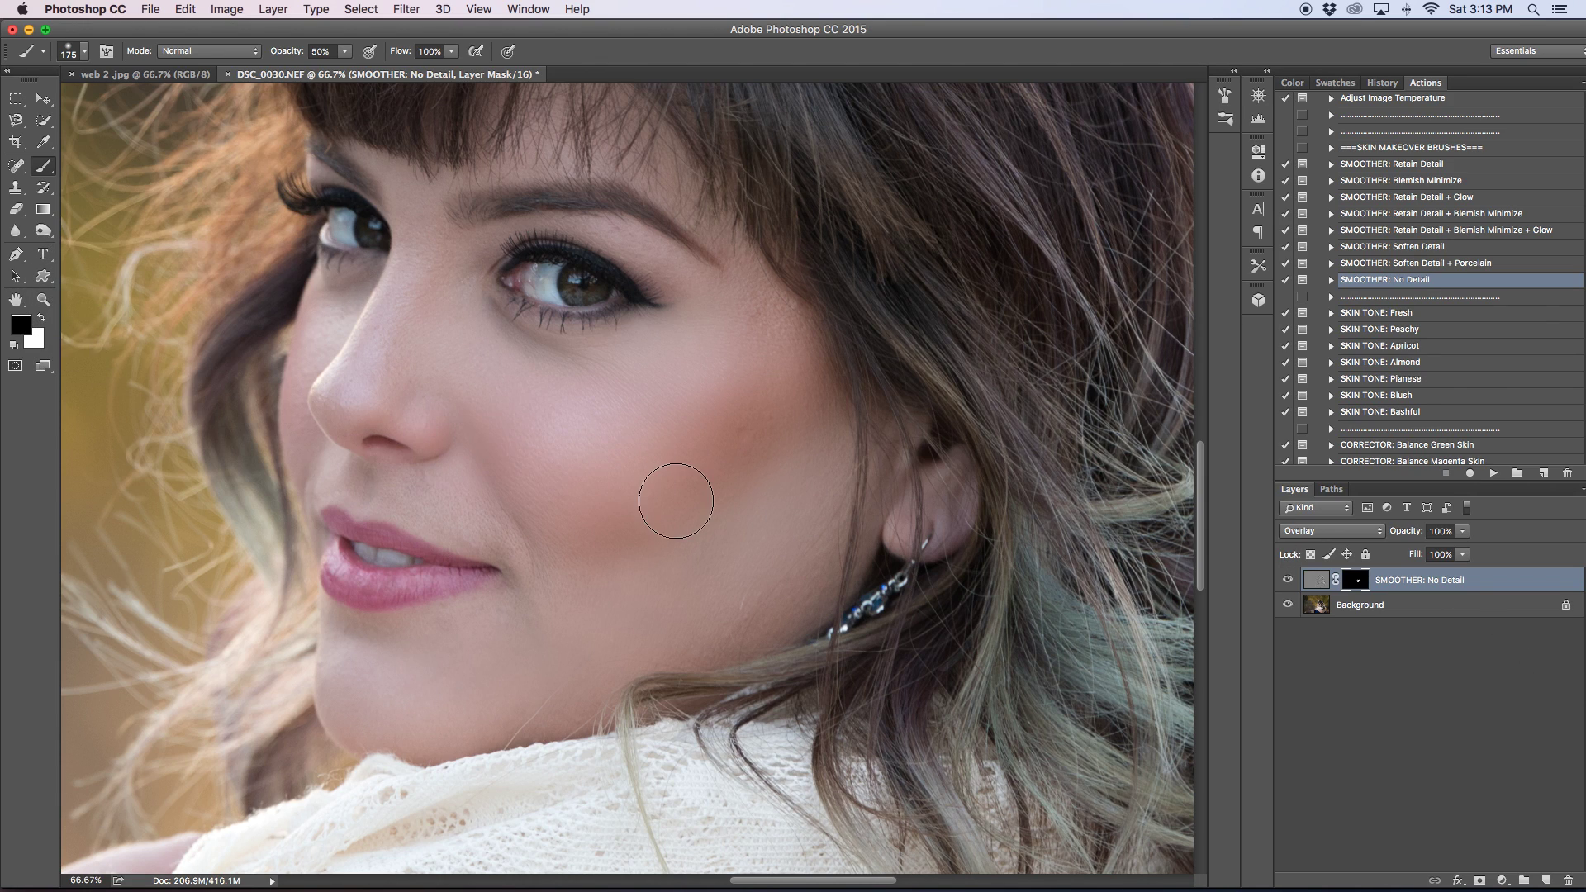
key(bracketright)
key(bracketright)
key(bracketright)
key(bracketright)
key(bracketright)
key(bracketright)
key(bracketright)
mouse_move(558, 475)
mouse_down()
mouse_move(568, 424)
mouse_move(457, 488)
mouse_move(525, 541)
mouse_move(829, 559)
mouse_move(773, 441)
mouse_move(723, 420)
mouse_move(663, 459)
mouse_up()
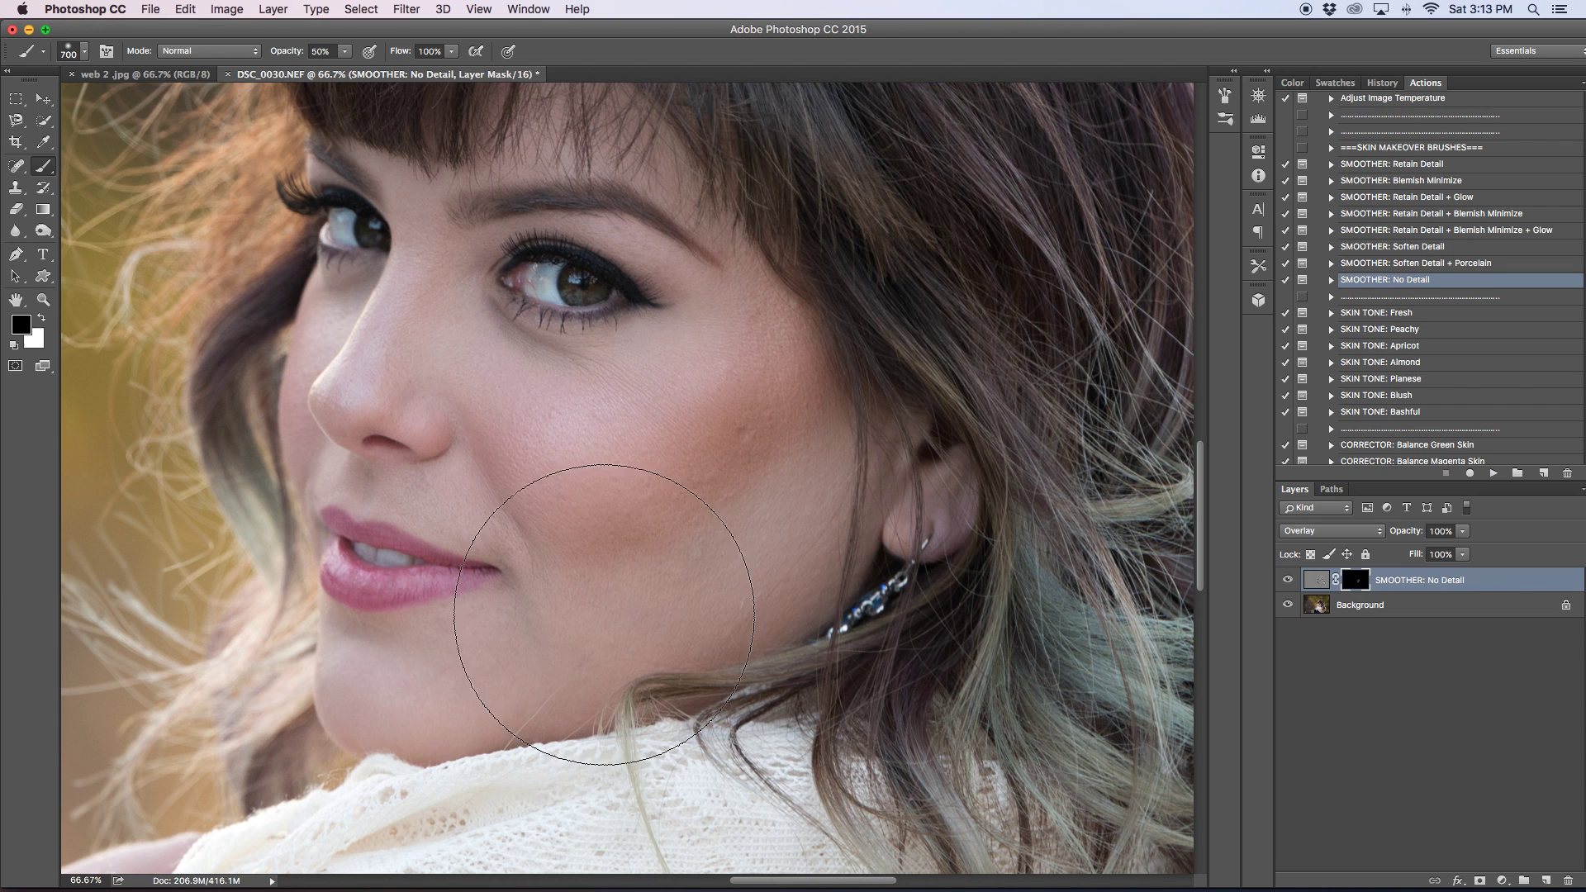
Paint white with the 700 px brush over the cheek and the far side of the face, with the mask overlay shown.
key(backslash)
key(x)
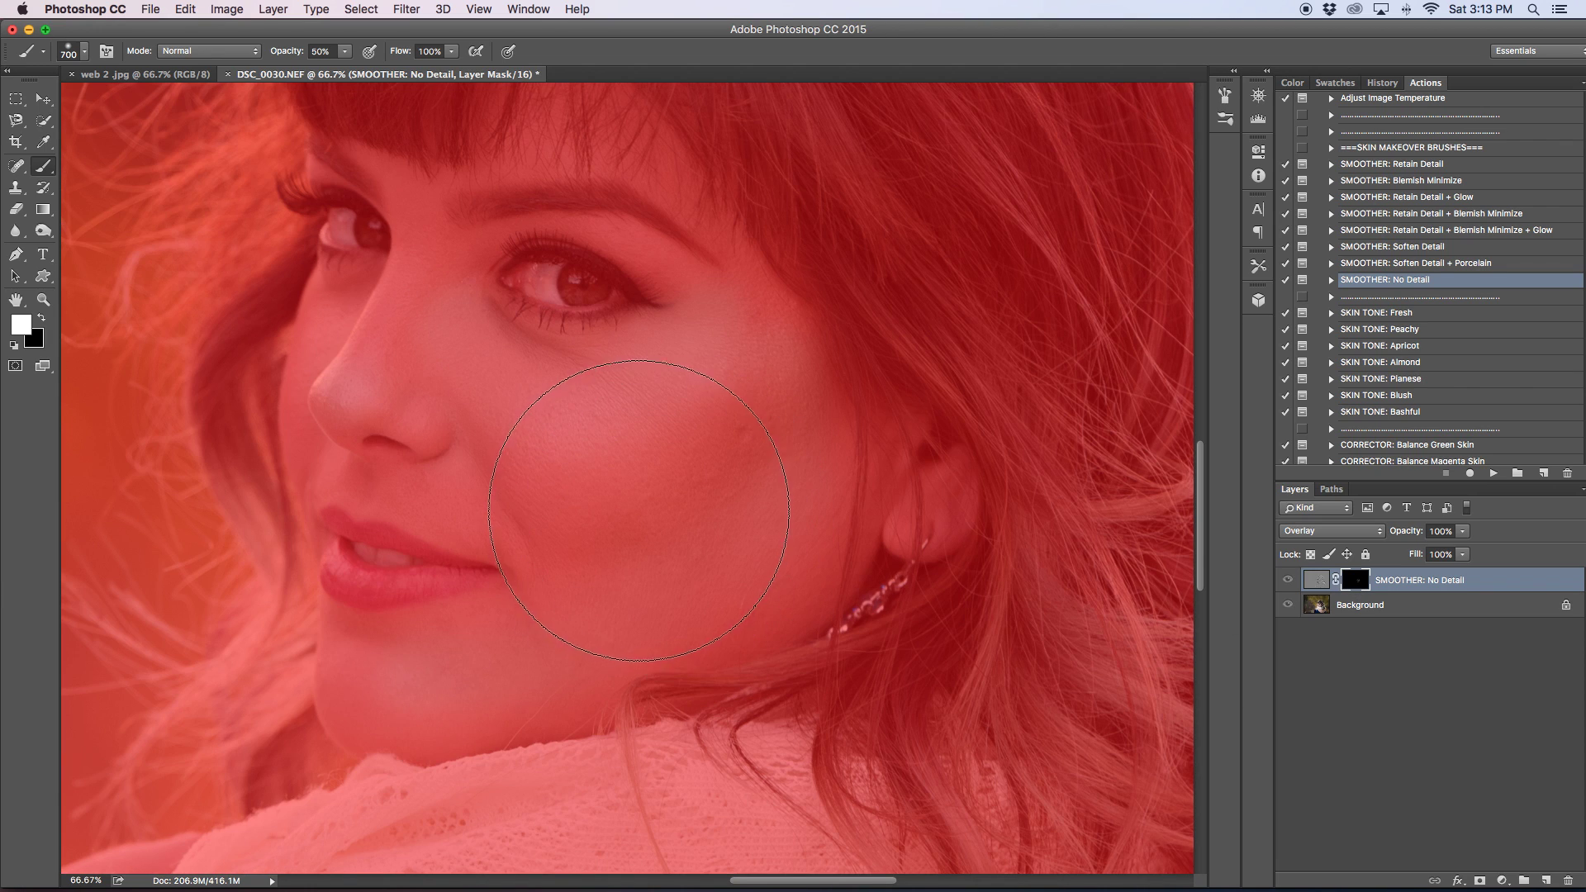
mouse_move(596, 510)
mouse_down()
mouse_move(507, 540)
mouse_move(619, 478)
mouse_move(605, 527)
mouse_move(548, 549)
mouse_move(536, 520)
mouse_up()
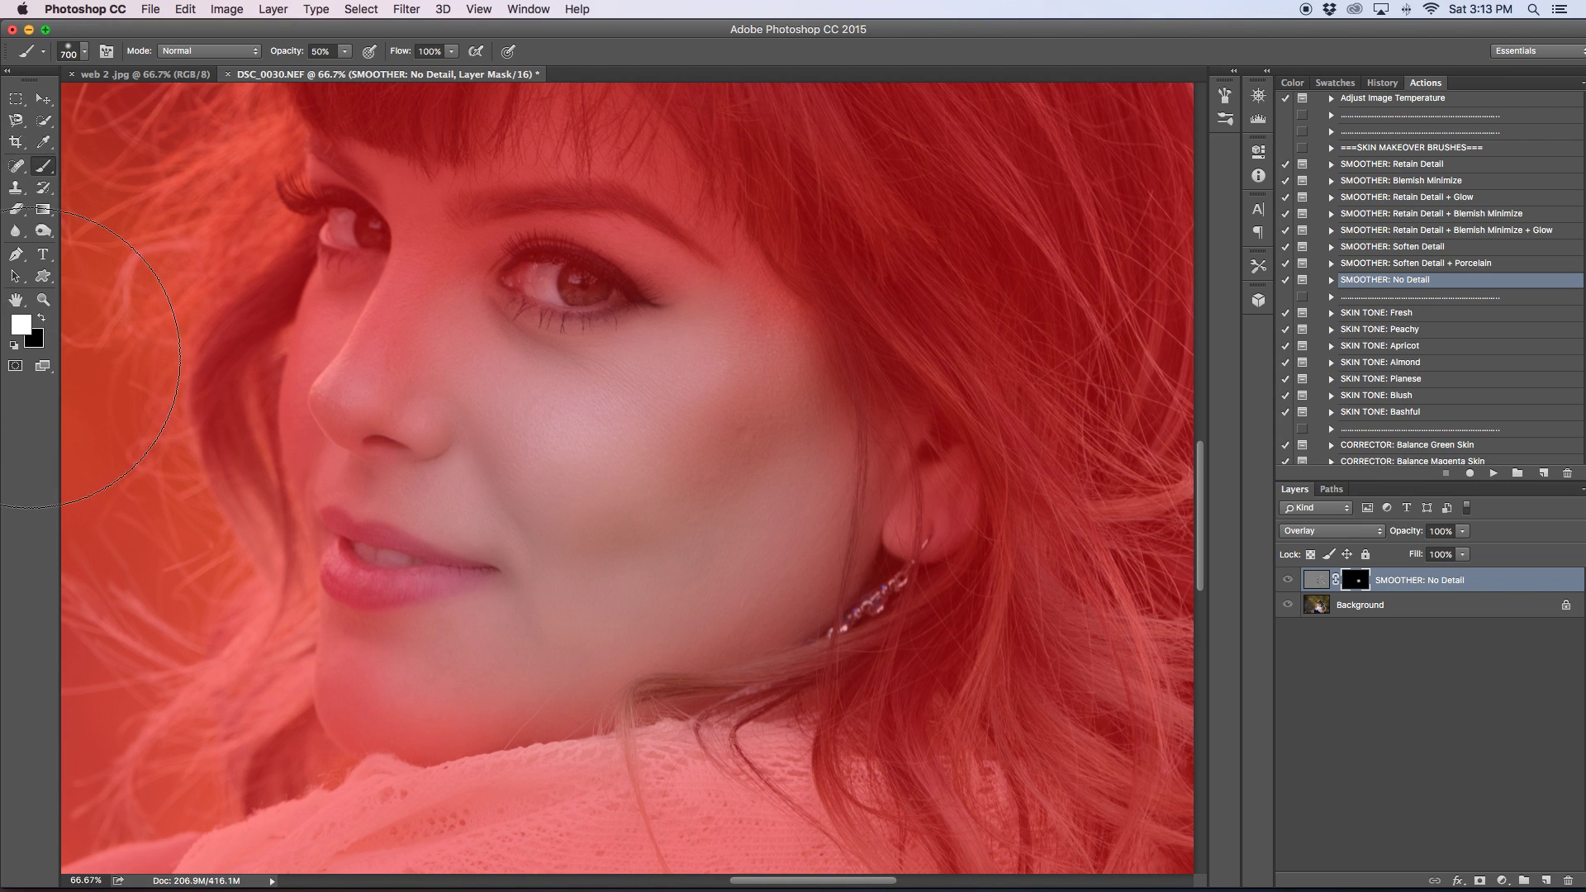
click(252, 459)
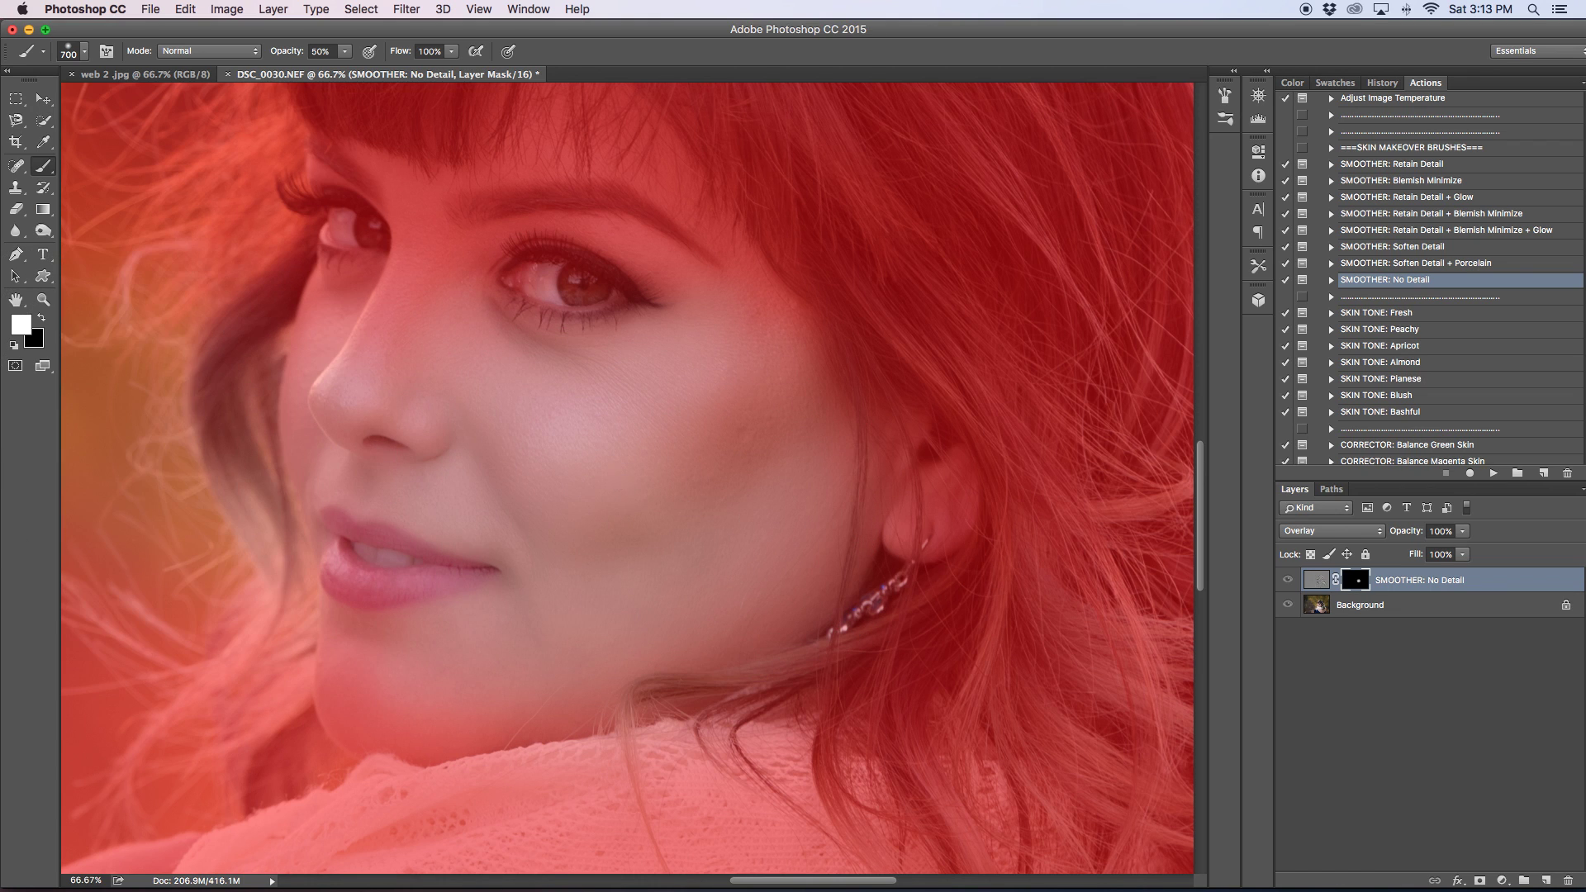
Hide the mask overlay and paint black across the face to remove the oversized brush's smoothing.
key(backslash)
key(x)
mouse_move(633, 476)
mouse_down()
mouse_move(523, 473)
mouse_move(458, 553)
mouse_up()
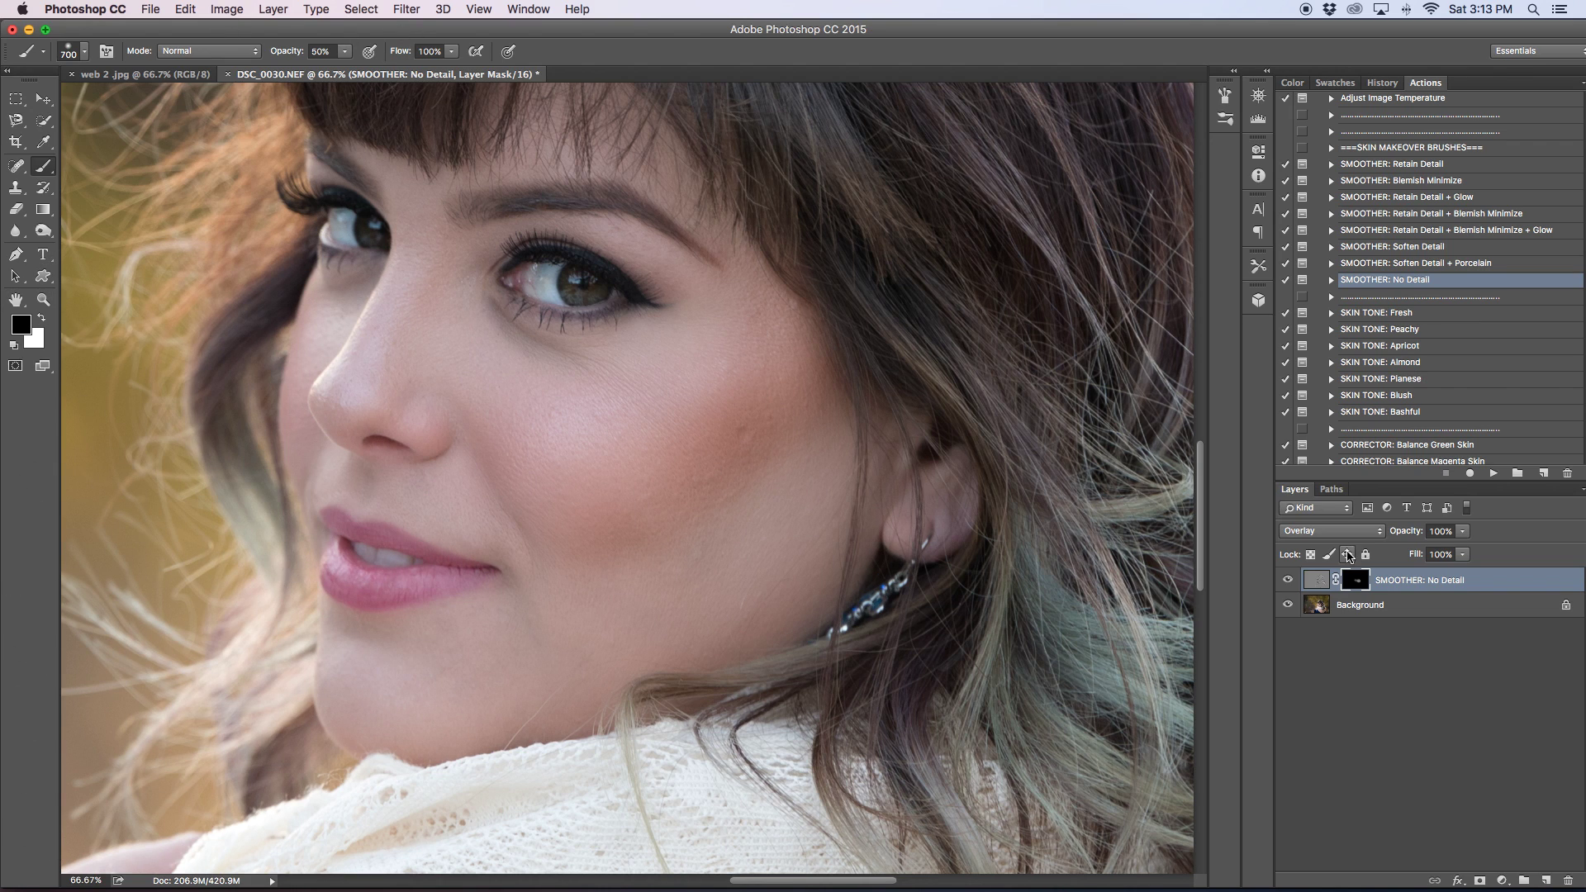
Delete the SMOOTHER: No Detail layer and run the same action again for a fresh black mask.
key(x)
key(BackSpace)
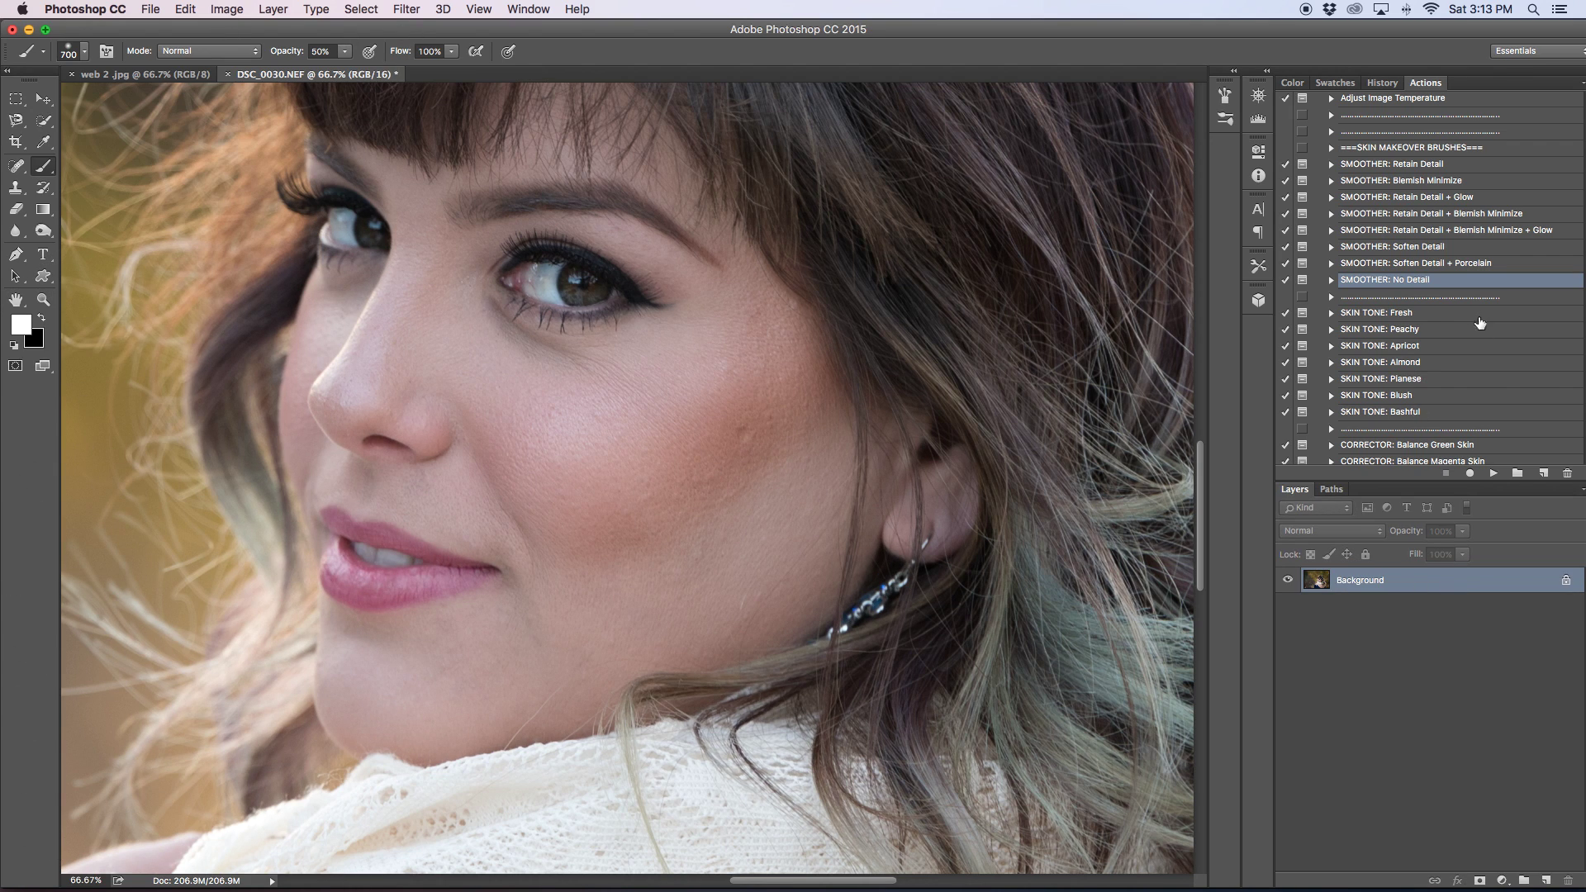
click(1493, 473)
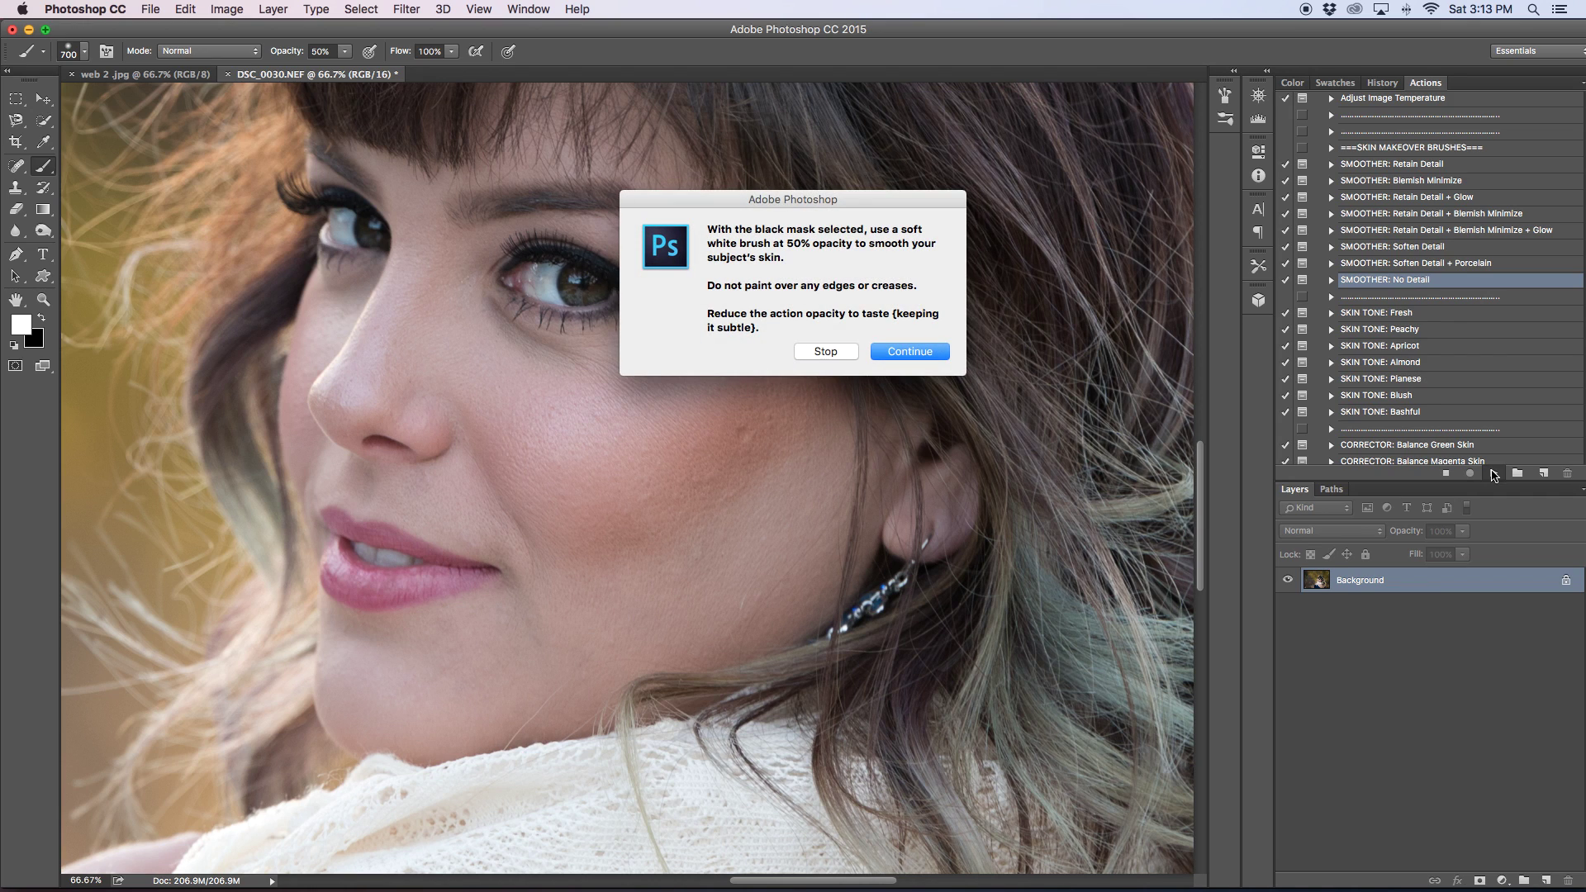
click(910, 351)
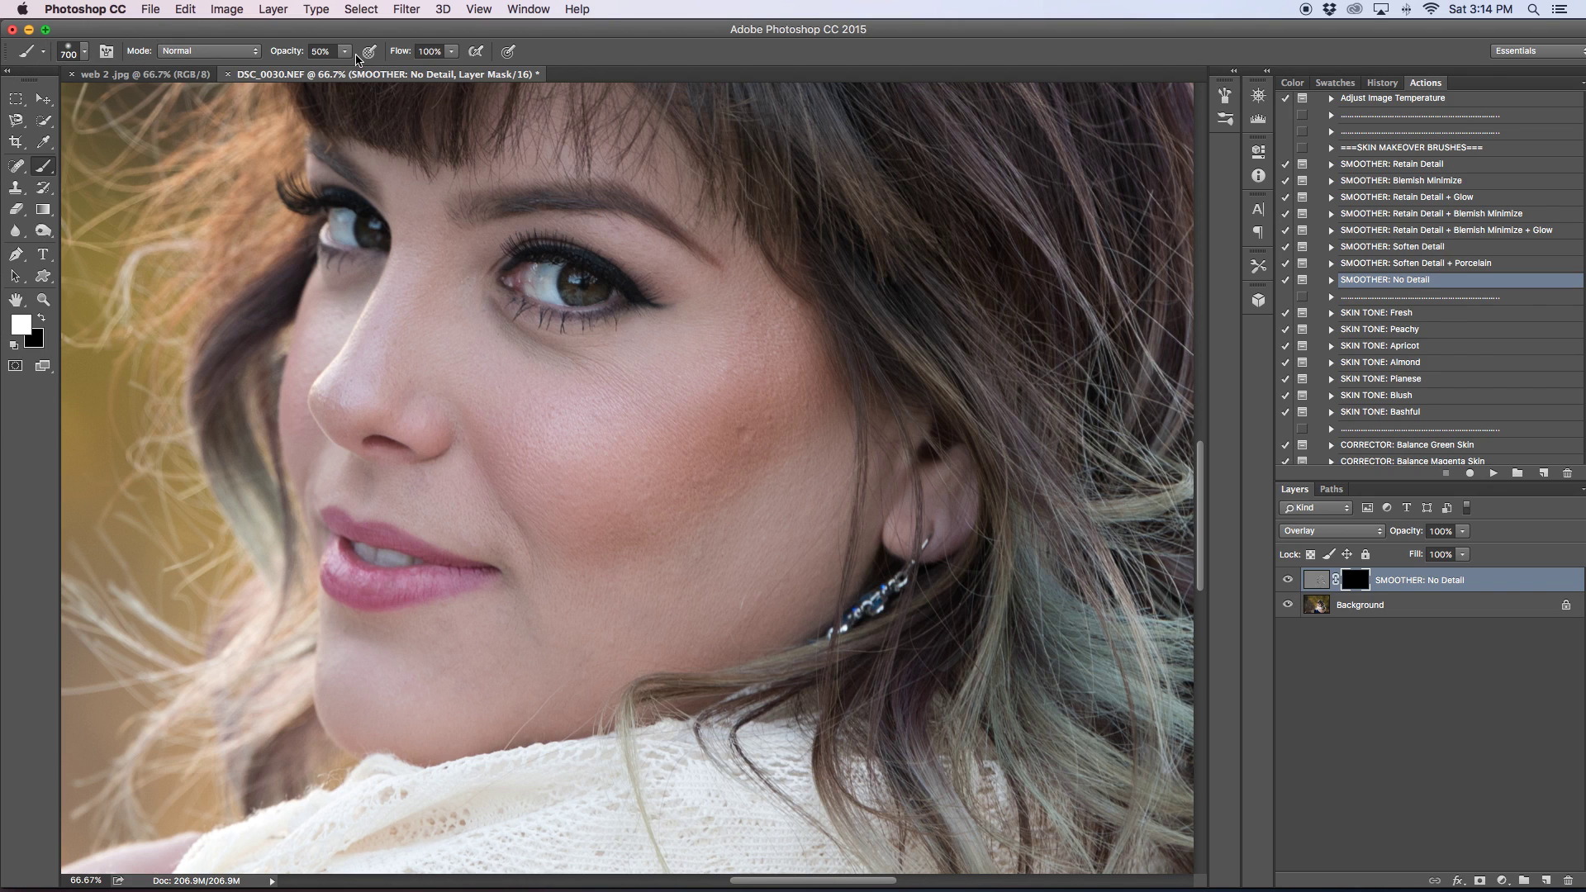
Reduce the brush to 150 px, paint white on the mask beside the outer eye corner, and show the mask overlay.
key(bracketleft)
key(bracketleft)
key(bracketleft)
key(bracketleft)
key(bracketleft)
key(bracketleft)
key(bracketleft)
key(bracketleft)
drag(740, 350, 727, 355)
key(backslash)
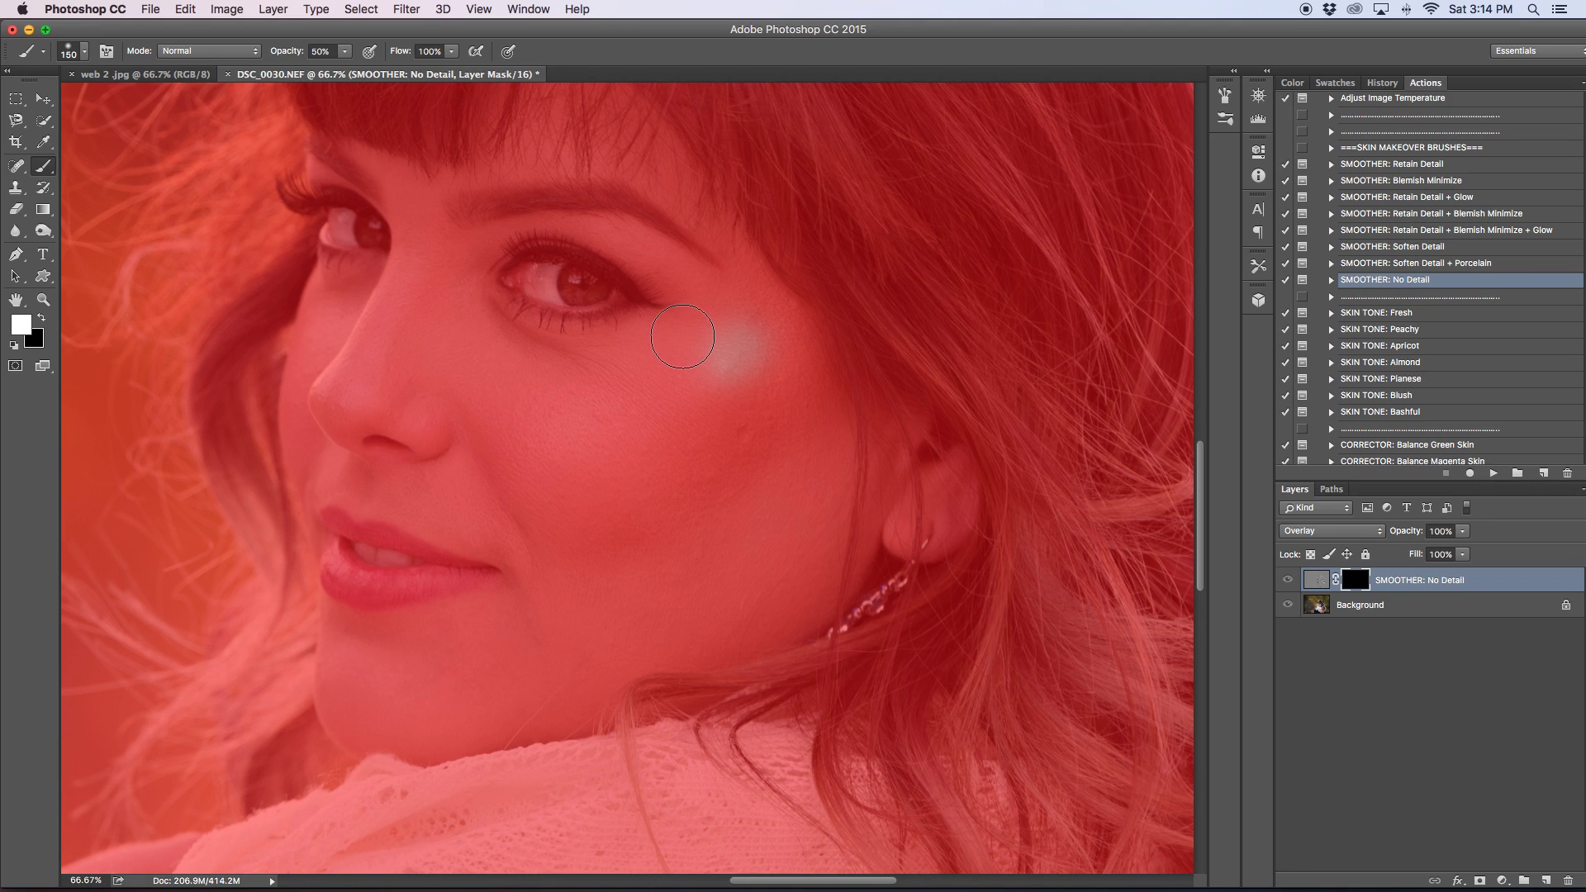
Paint white on the mask with the 150 px brush over the near cheek and the bridge and side of the nose.
mouse_move(681, 337)
mouse_down()
mouse_move(498, 350)
mouse_move(452, 315)
mouse_move(441, 276)
mouse_move(359, 376)
mouse_move(433, 365)
mouse_up()
mouse_move(476, 387)
mouse_down()
mouse_move(528, 503)
mouse_move(494, 468)
mouse_move(480, 506)
mouse_move(450, 506)
mouse_move(559, 522)
mouse_move(567, 481)
mouse_move(537, 395)
mouse_move(700, 384)
mouse_move(751, 341)
mouse_move(793, 369)
mouse_move(815, 466)
mouse_move(735, 378)
mouse_move(762, 482)
mouse_move(734, 445)
mouse_move(623, 442)
mouse_move(601, 472)
mouse_move(712, 472)
mouse_move(734, 494)
mouse_move(578, 511)
mouse_move(569, 535)
mouse_move(597, 560)
mouse_move(726, 528)
mouse_move(737, 565)
mouse_move(670, 569)
mouse_move(752, 554)
mouse_move(797, 513)
mouse_move(816, 463)
mouse_move(795, 569)
mouse_move(652, 405)
mouse_move(606, 398)
mouse_move(631, 410)
mouse_move(643, 529)
mouse_move(738, 512)
mouse_move(740, 526)
mouse_move(653, 529)
mouse_move(621, 452)
mouse_move(759, 468)
mouse_move(754, 544)
mouse_move(790, 597)
mouse_move(781, 615)
mouse_move(791, 596)
mouse_move(690, 636)
mouse_move(582, 603)
mouse_move(532, 538)
mouse_move(589, 660)
mouse_up()
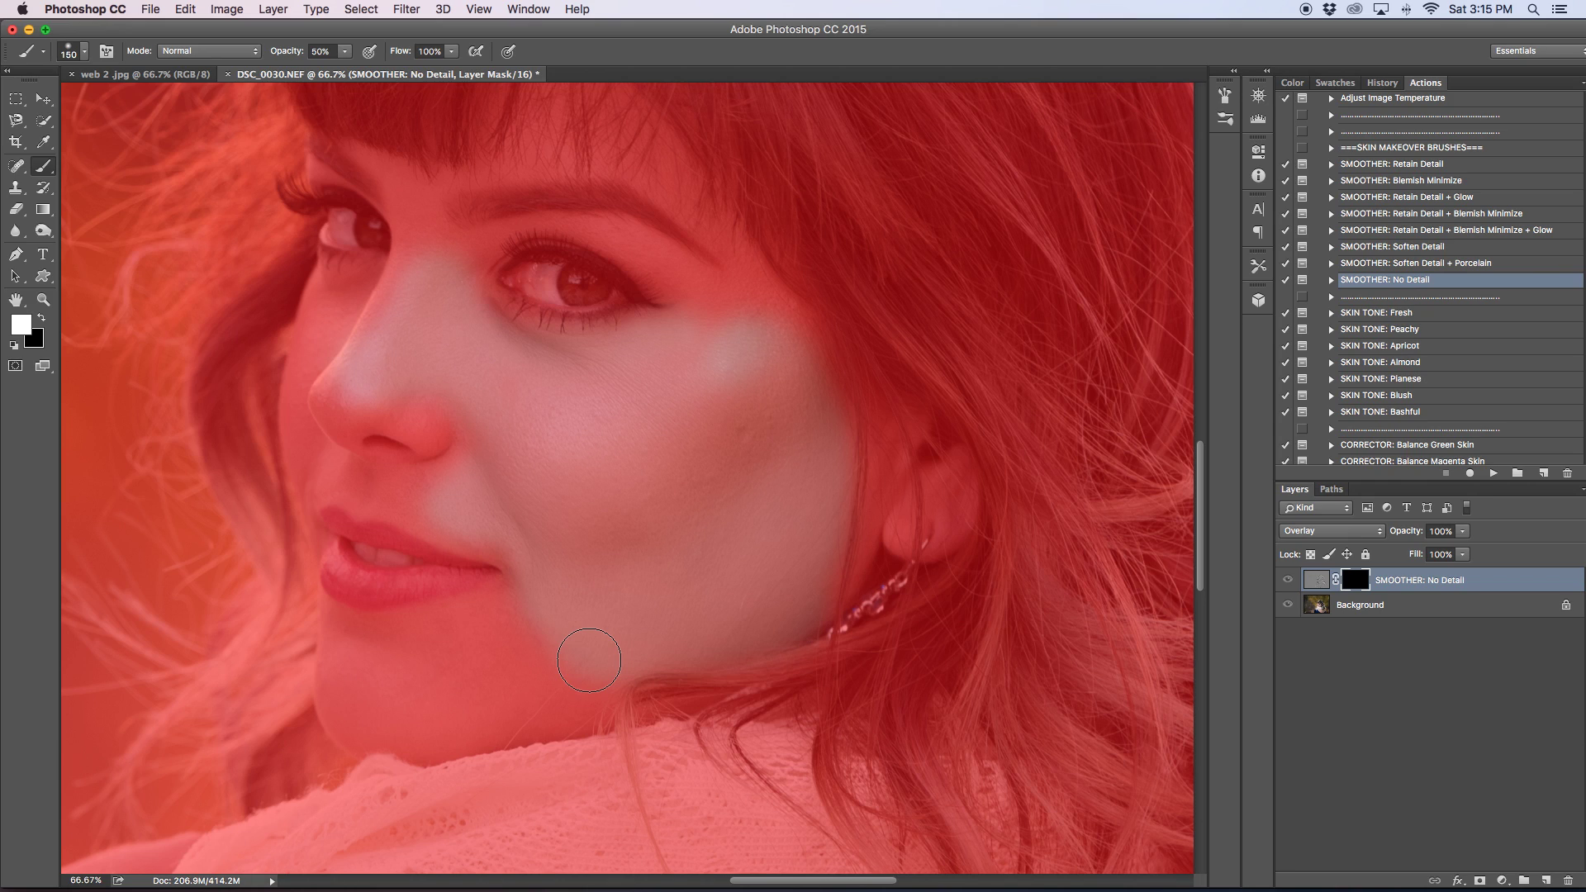
Paint white over the chin and jaw, undoing the overlapping cheek strokes and repainting the area evenly.
mouse_move(589, 660)
mouse_down()
mouse_move(353, 667)
mouse_move(353, 684)
mouse_move(365, 713)
mouse_move(421, 732)
mouse_move(499, 710)
mouse_move(405, 686)
mouse_move(571, 658)
mouse_move(571, 693)
mouse_move(528, 722)
mouse_move(568, 700)
mouse_move(578, 682)
mouse_move(553, 660)
mouse_move(485, 643)
mouse_move(352, 649)
mouse_move(354, 695)
mouse_move(486, 723)
mouse_move(713, 510)
mouse_move(745, 455)
mouse_up()
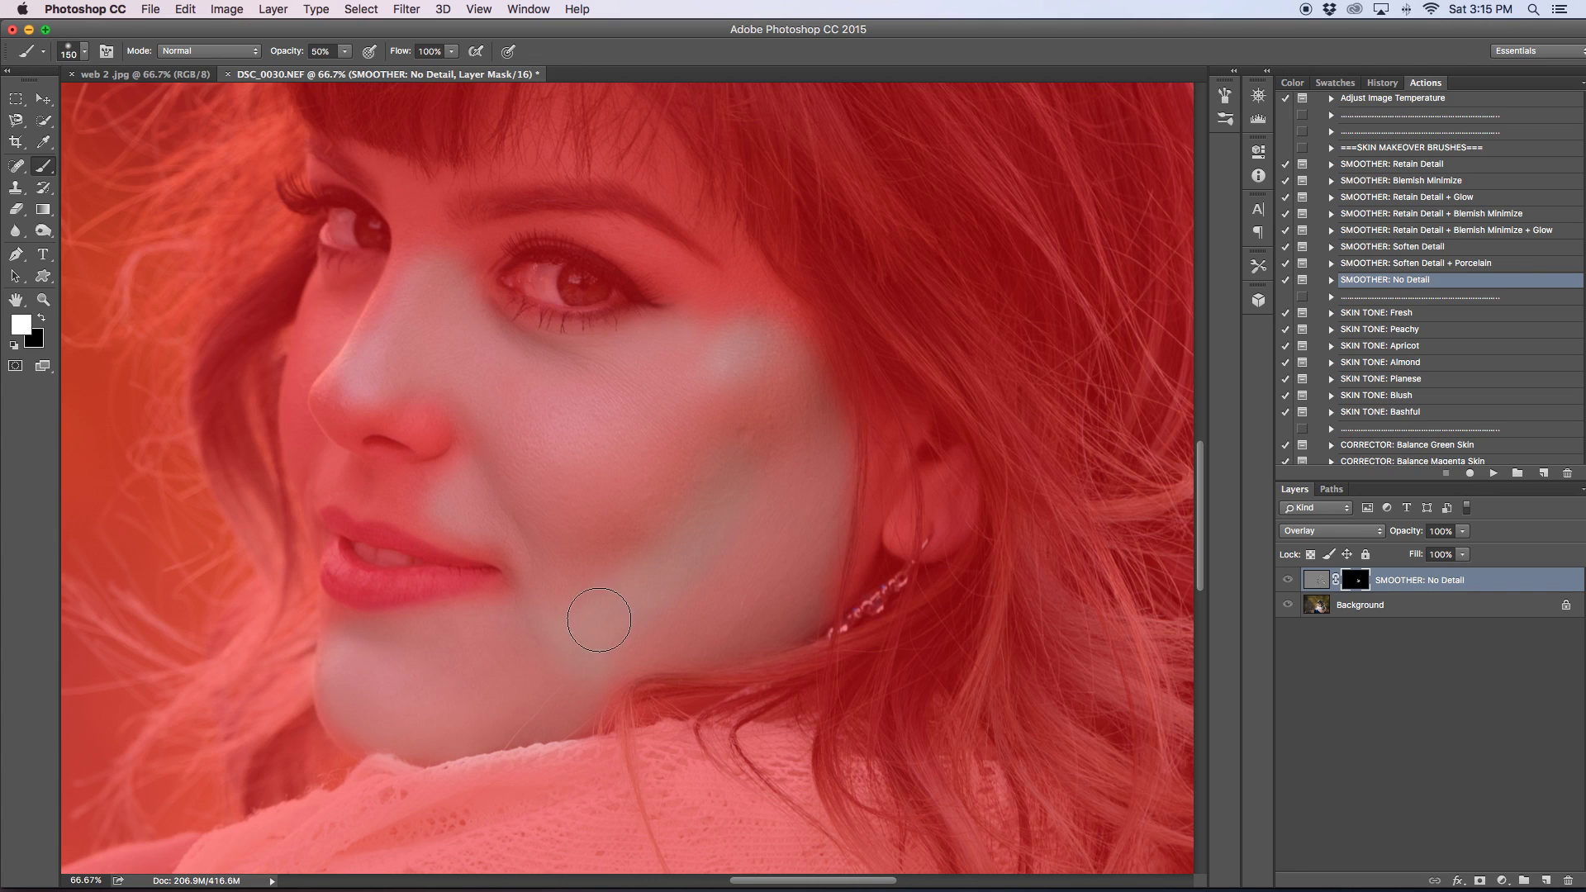
click(185, 10)
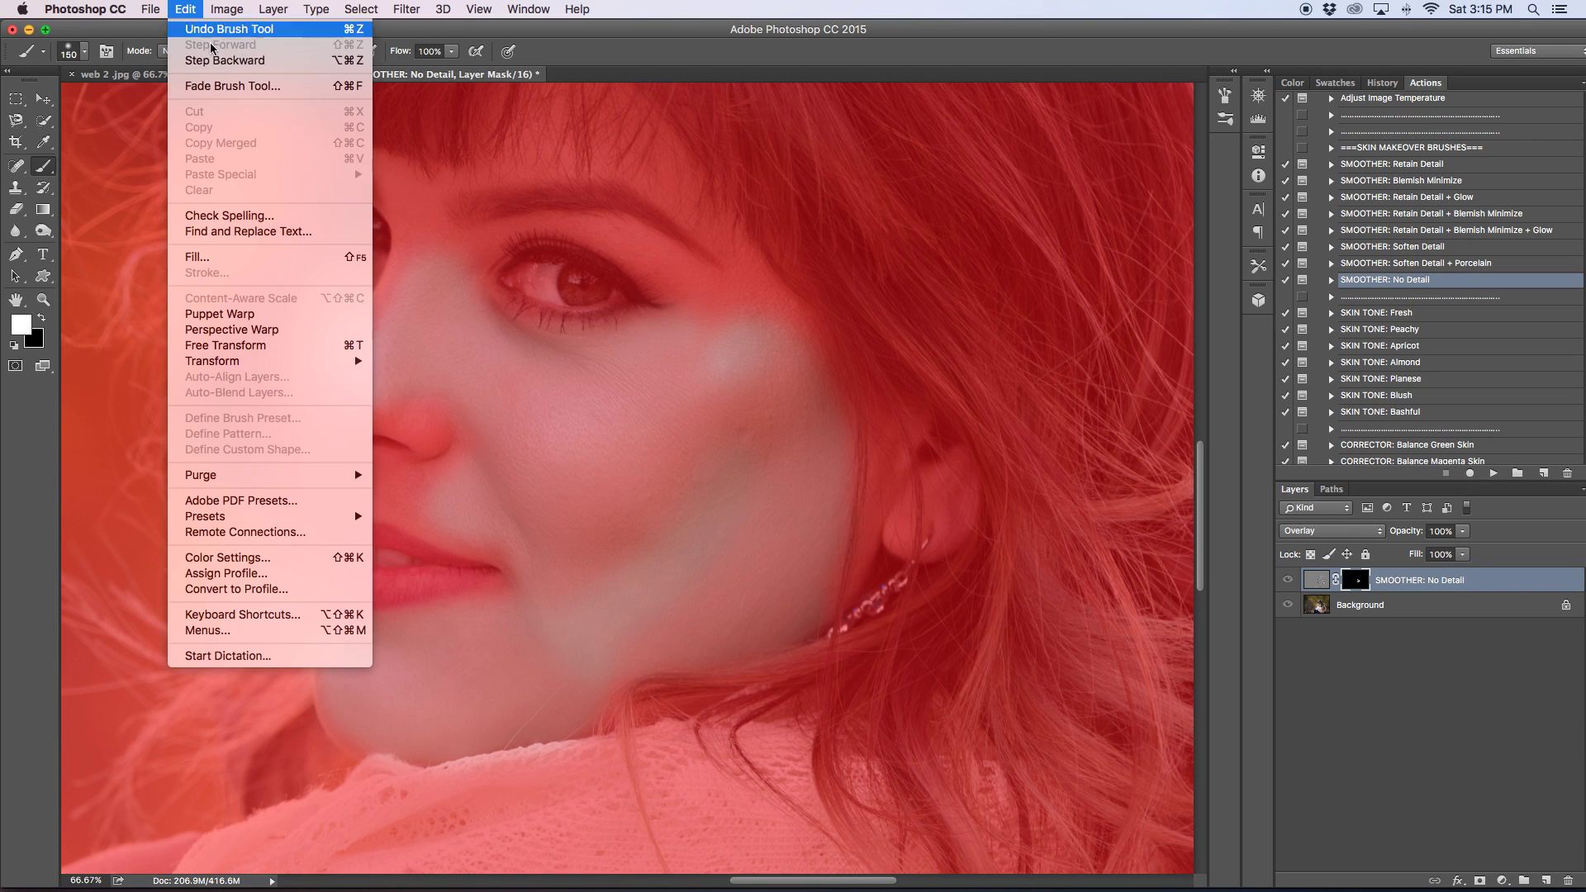
click(255, 62)
key(super+alt+z)
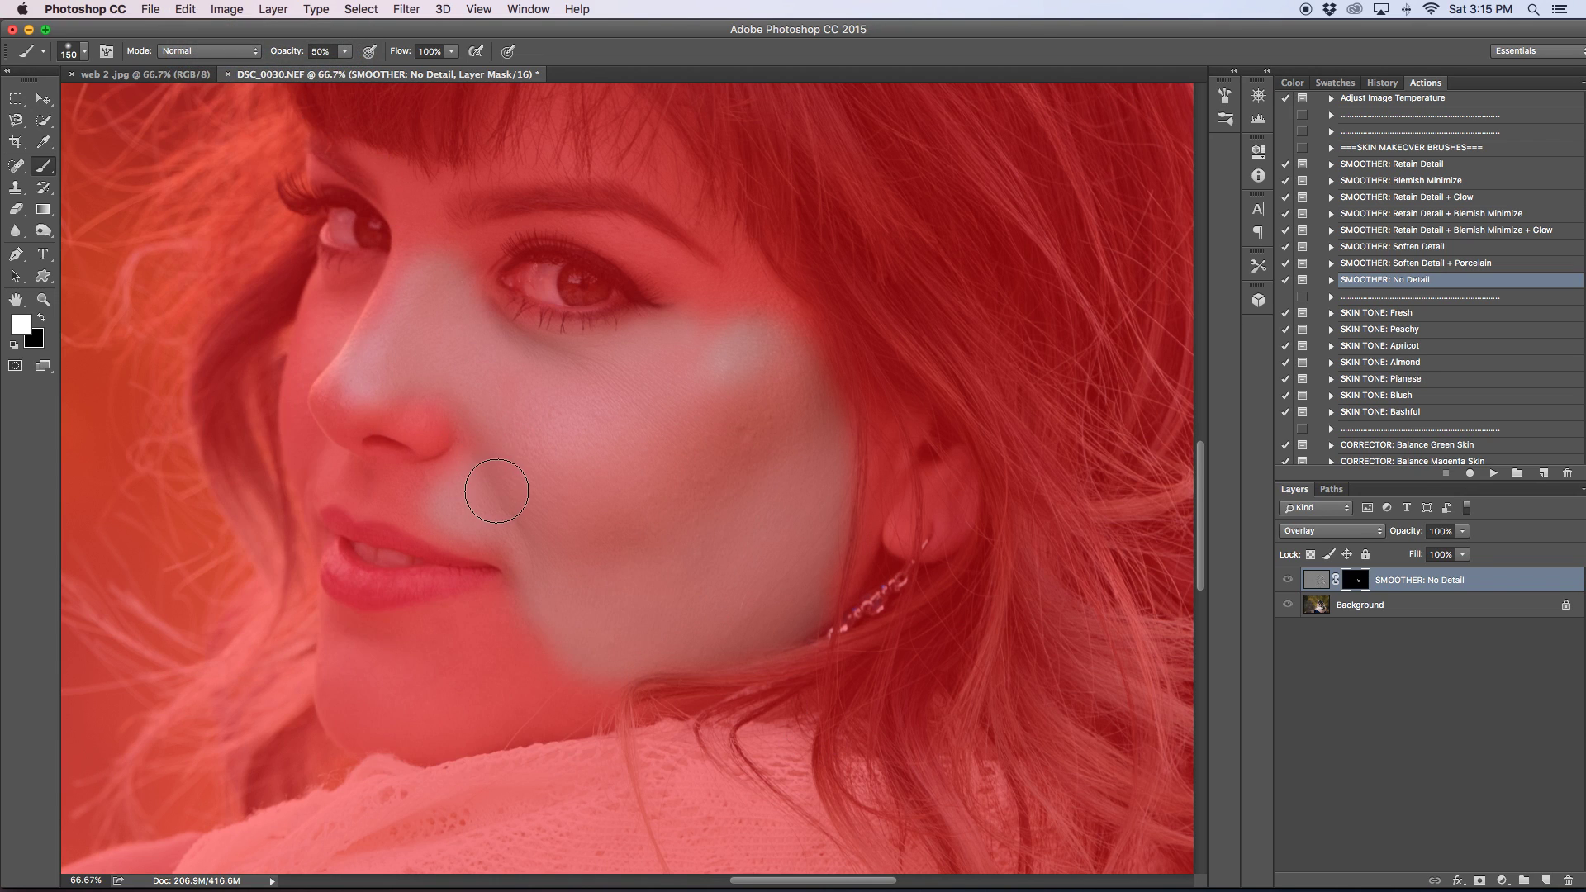
mouse_move(515, 633)
mouse_down()
mouse_move(347, 648)
mouse_move(344, 679)
mouse_move(376, 727)
mouse_move(420, 689)
mouse_move(452, 706)
mouse_move(493, 685)
mouse_move(433, 672)
mouse_move(524, 672)
mouse_move(600, 707)
mouse_move(422, 736)
mouse_move(508, 729)
mouse_up()
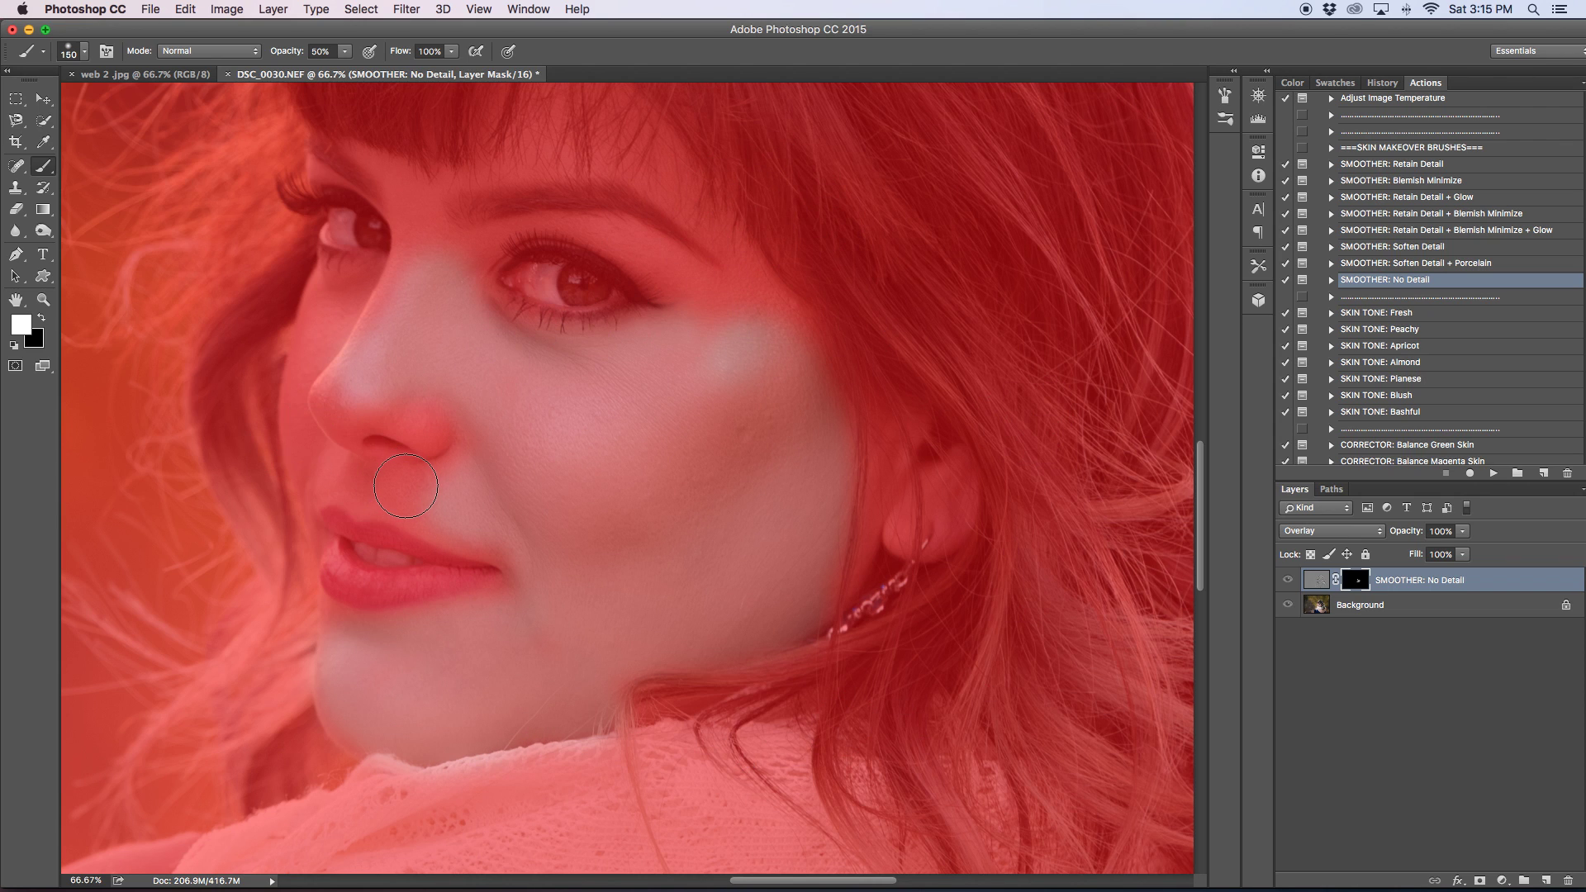
Try painting white over the far cheek and upper lip with a 50 px brush, and undo it.
scroll(405, 486, up, 3)
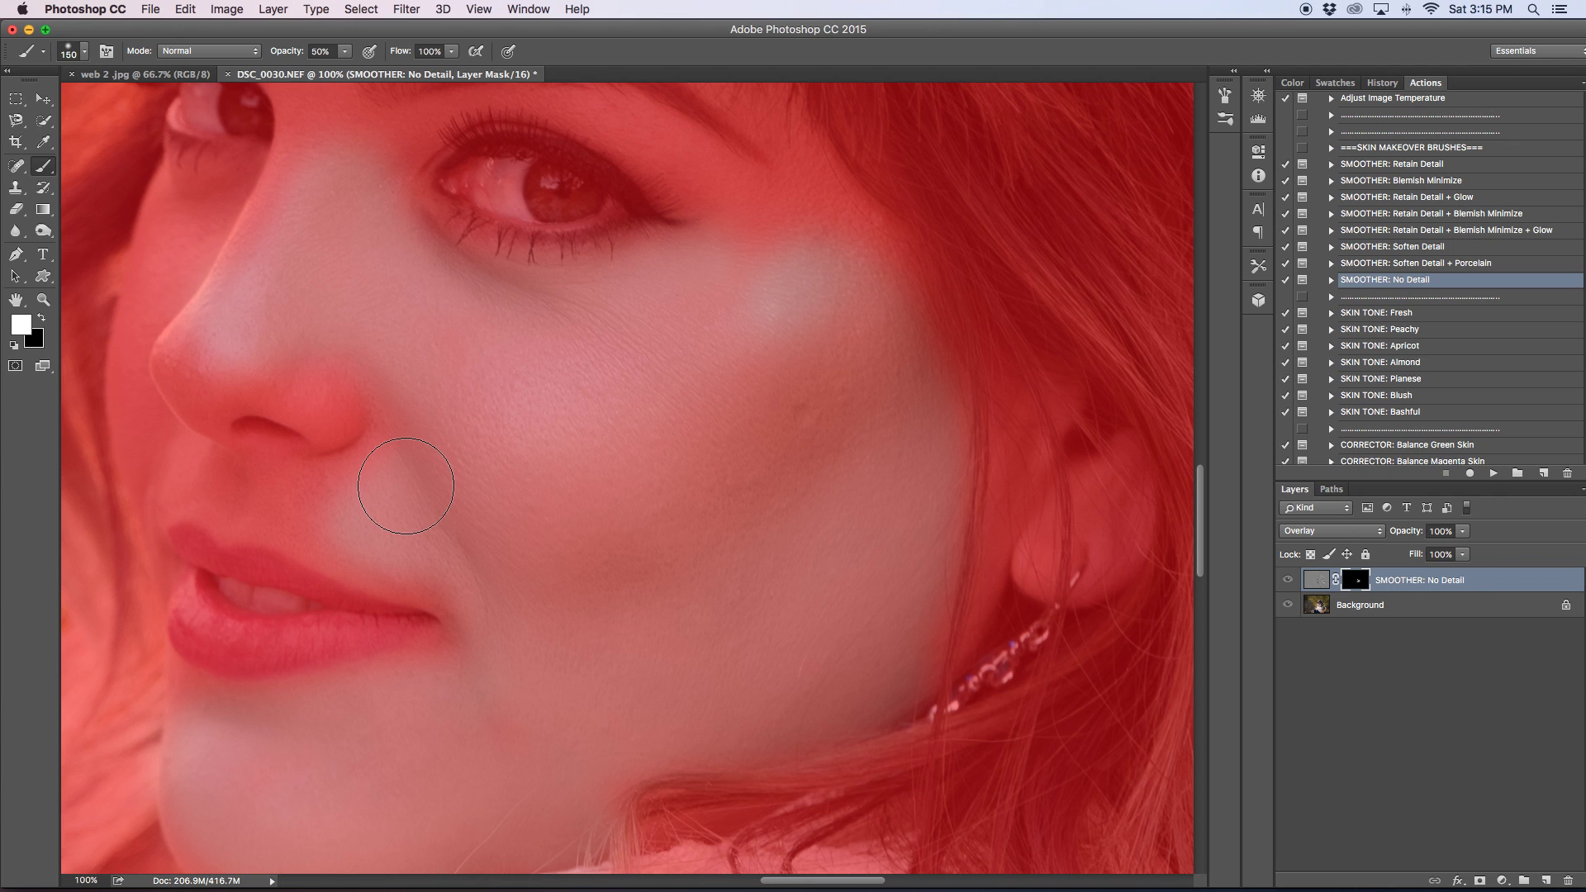
scroll(406, 485, left, 2)
key(bracketleft)
key(bracketleft)
key(bracketleft)
scroll(463, 421, up, 5)
key(bracketleft)
key(bracketleft)
key(bracketleft)
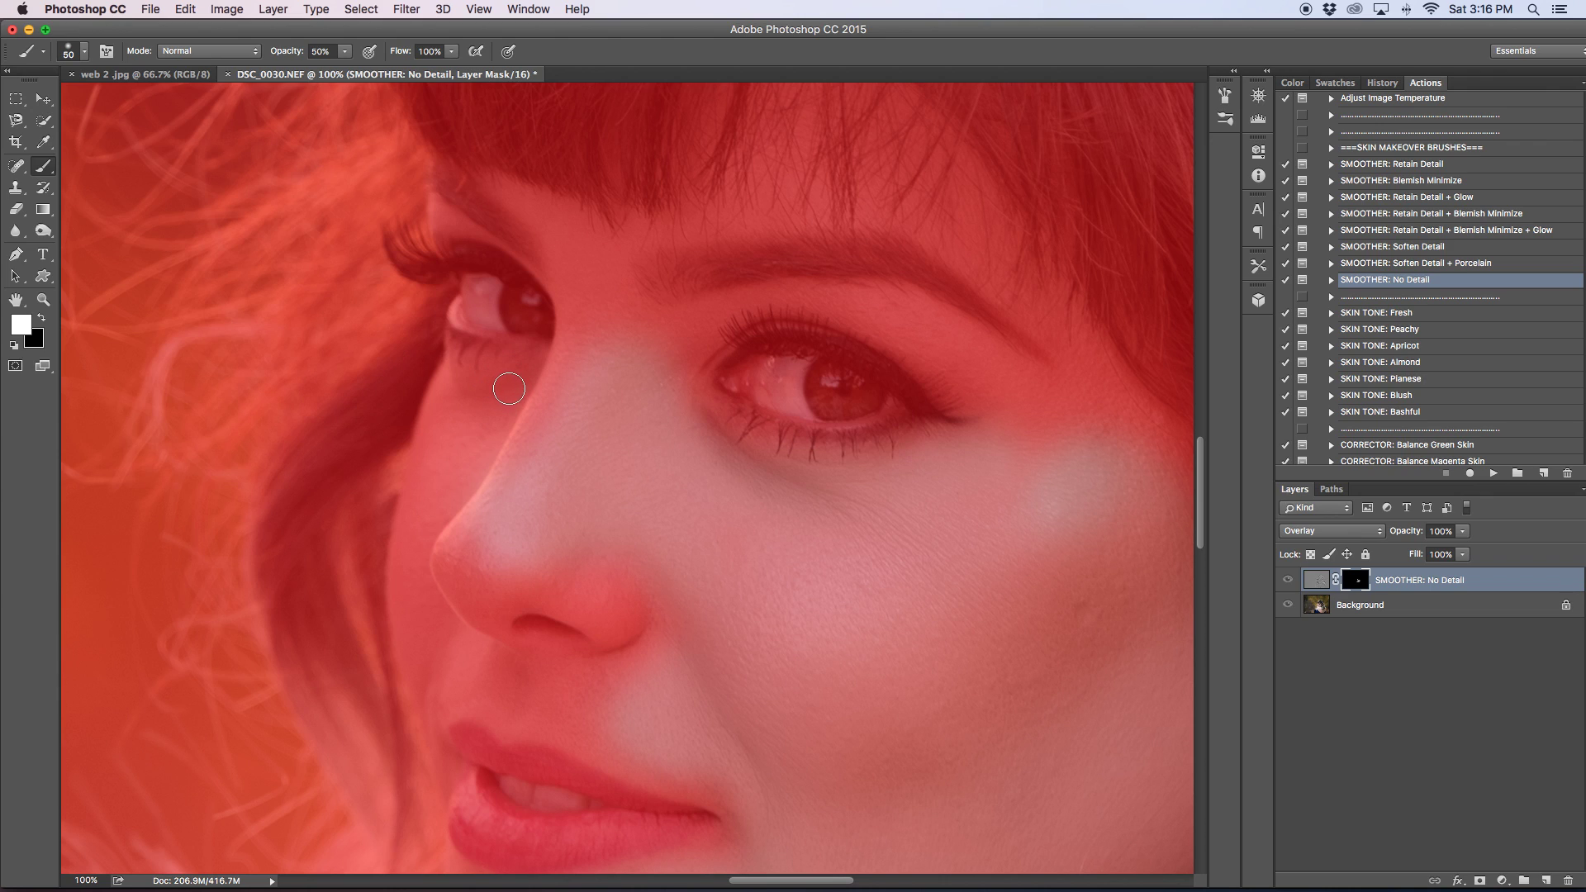
mouse_move(512, 386)
mouse_down()
mouse_move(425, 514)
mouse_move(444, 398)
mouse_move(483, 381)
mouse_move(459, 442)
mouse_up()
mouse_move(417, 508)
mouse_down()
mouse_move(405, 623)
mouse_move(413, 638)
mouse_move(418, 584)
mouse_move(423, 627)
mouse_move(457, 665)
mouse_move(426, 654)
mouse_move(417, 642)
mouse_move(490, 679)
mouse_move(461, 693)
mouse_move(615, 740)
mouse_move(577, 714)
mouse_move(602, 699)
mouse_move(573, 696)
mouse_move(606, 689)
mouse_move(491, 671)
mouse_move(596, 711)
mouse_move(651, 761)
mouse_move(617, 717)
mouse_move(637, 679)
mouse_up()
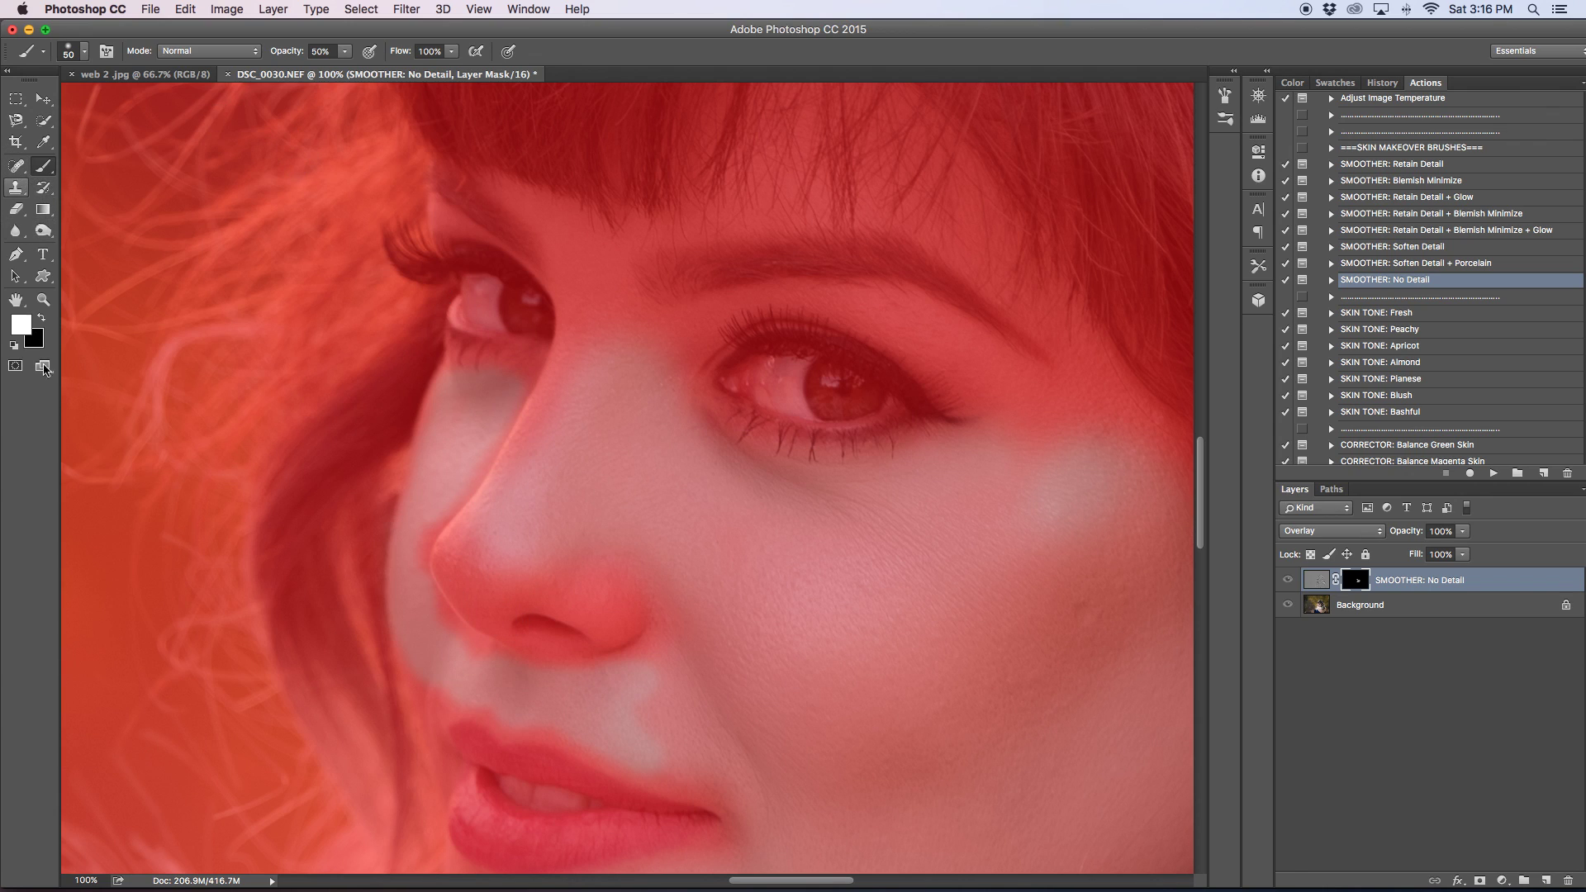
click(186, 9)
click(206, 29)
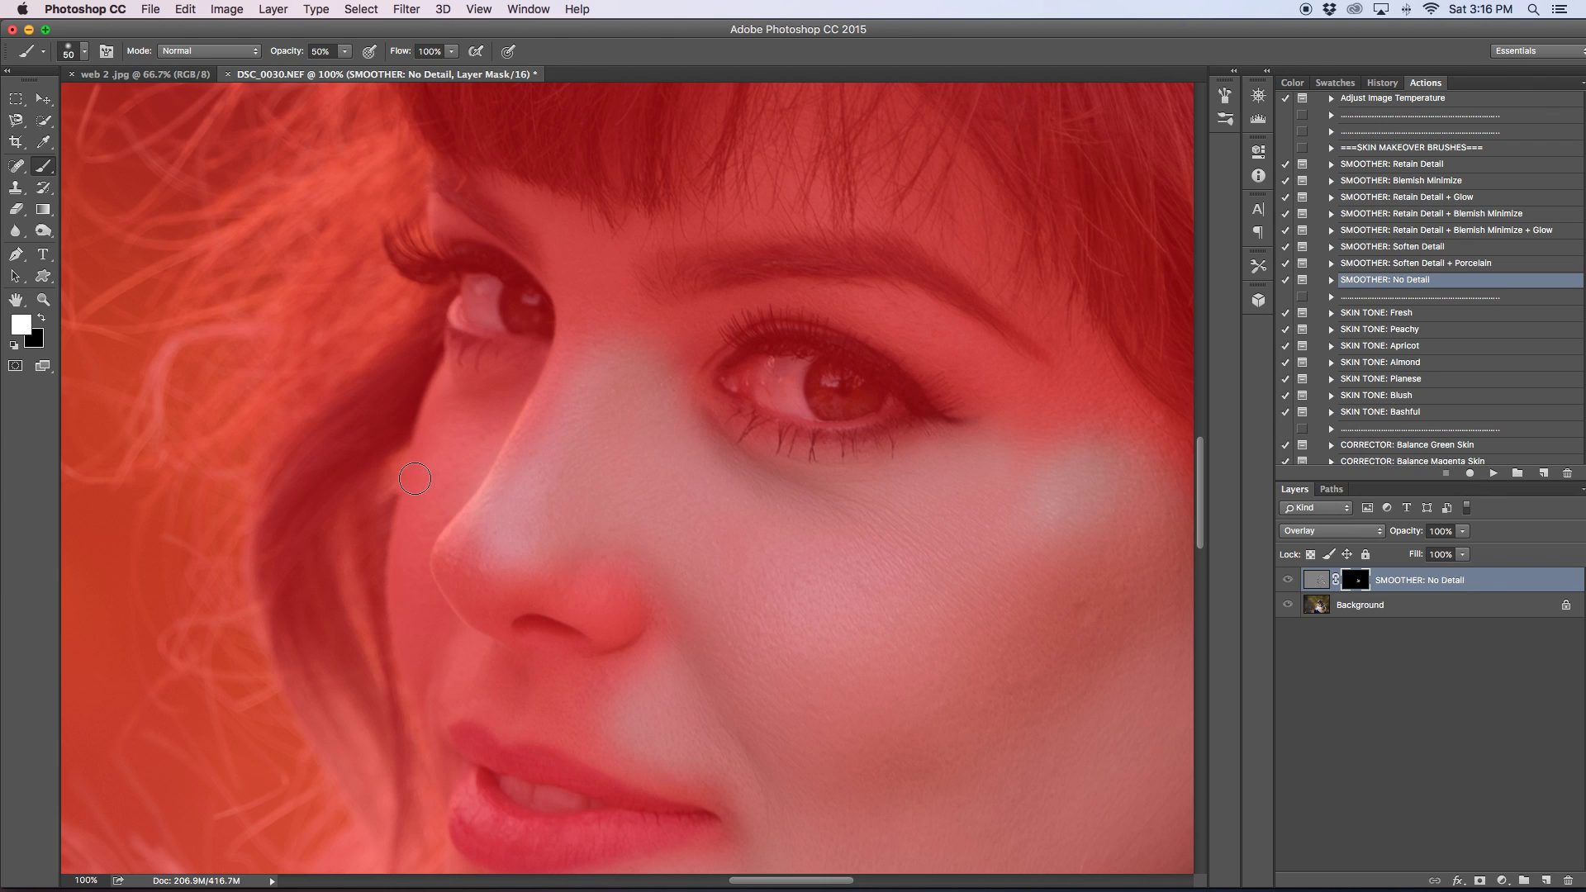
Paint white with a 60 px brush over the upper lip, the far cheek up to the under-eye, and the area between the eyebrows.
key(bracketright)
mouse_move(598, 694)
mouse_down()
mouse_move(559, 707)
mouse_move(591, 687)
mouse_move(581, 728)
mouse_move(512, 717)
mouse_move(478, 692)
mouse_move(577, 681)
mouse_move(472, 671)
mouse_move(450, 688)
mouse_move(410, 642)
mouse_move(410, 622)
mouse_move(450, 647)
mouse_move(412, 602)
mouse_move(407, 561)
mouse_move(452, 413)
mouse_move(498, 395)
mouse_move(426, 514)
mouse_move(473, 422)
mouse_up()
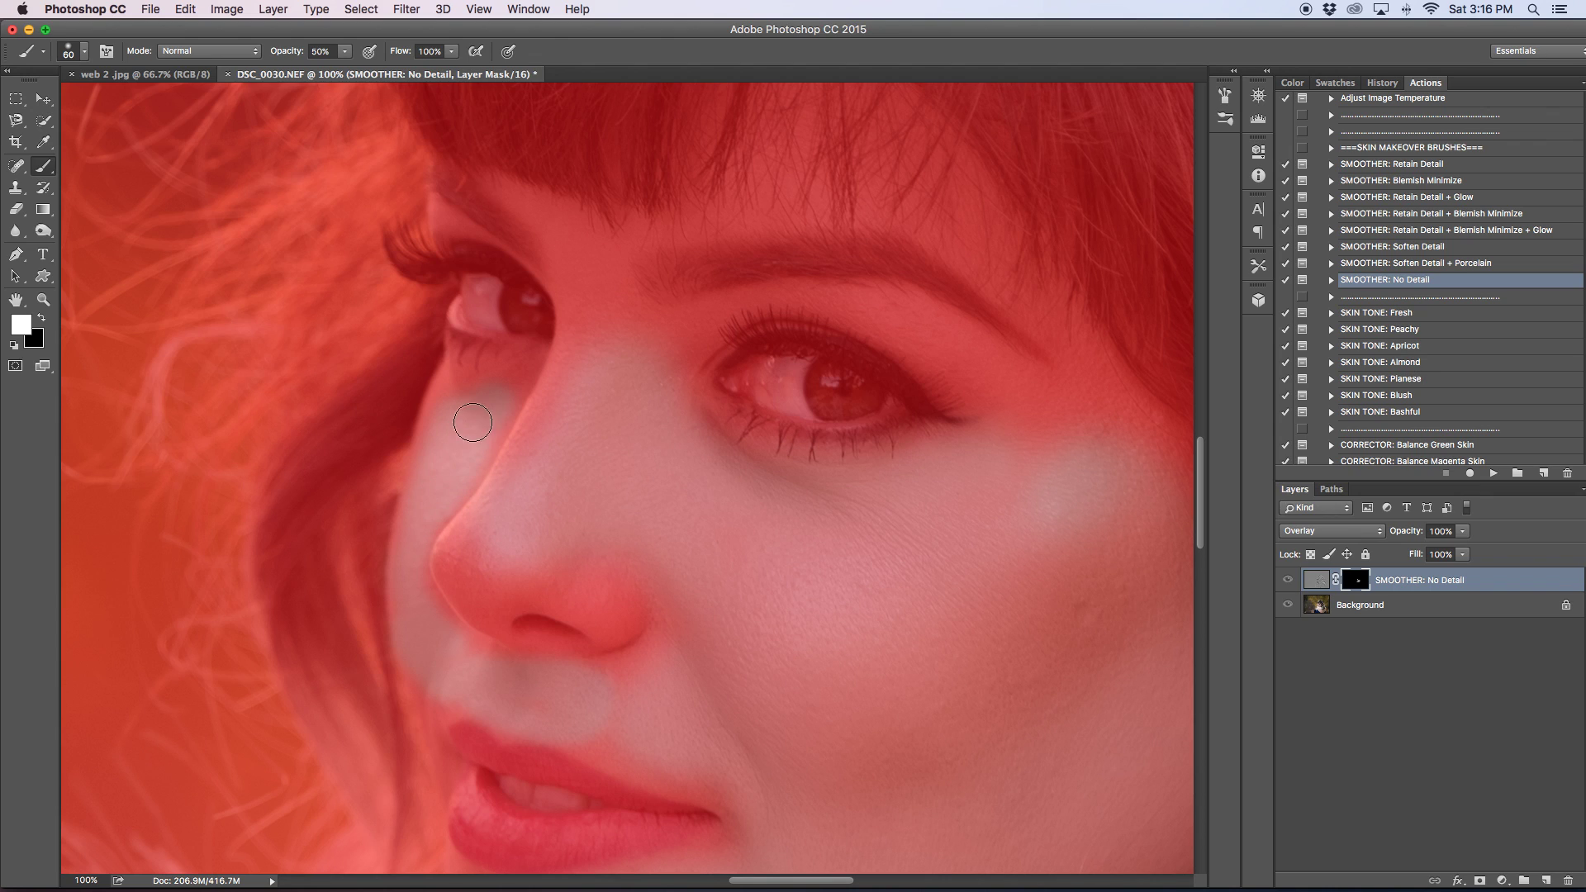
click(456, 383)
mouse_move(564, 256)
mouse_down()
mouse_move(581, 329)
mouse_move(608, 326)
mouse_move(610, 260)
mouse_up()
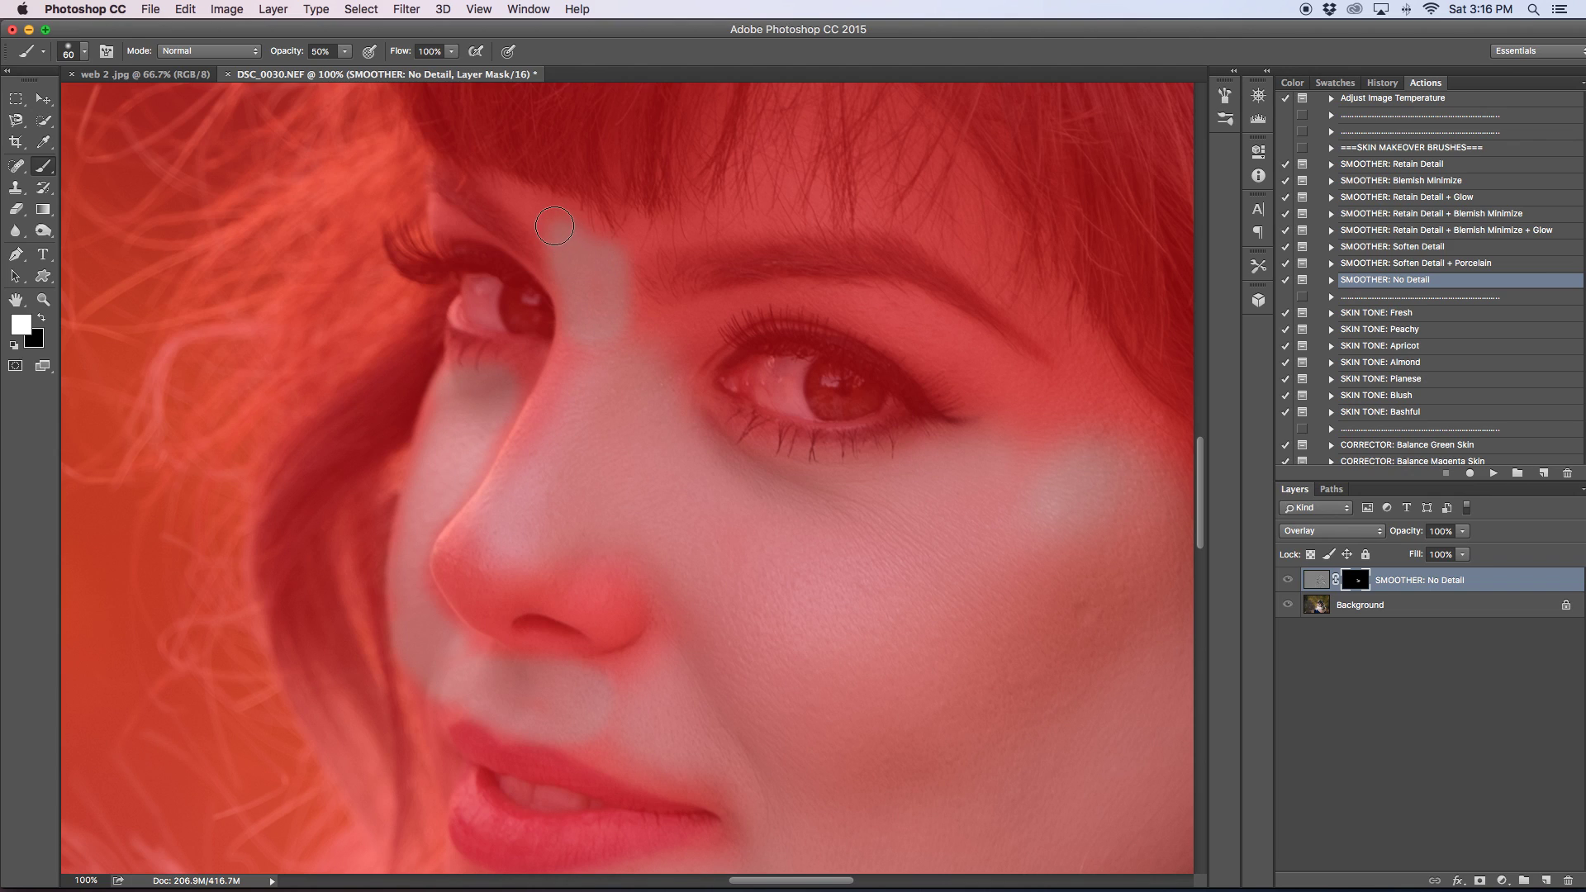
Reduce the brush to 45 px and paint white over the near eyelid below the brow, out to the temple.
key(bracketright)
key(bracketright)
key(bracketleft)
key(bracketleft)
key(bracketleft)
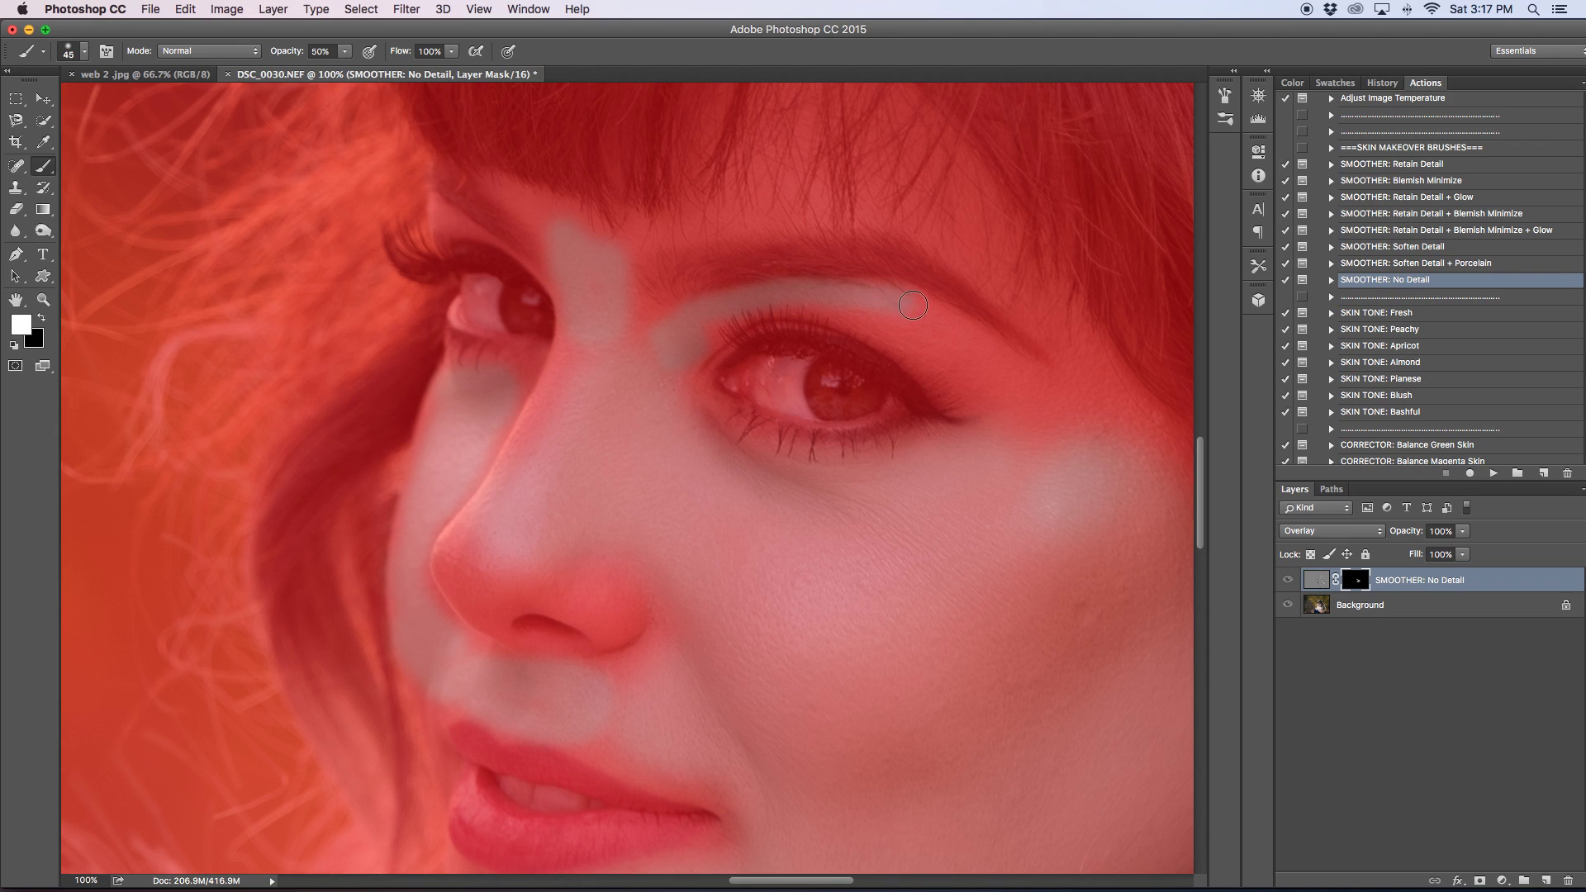
drag(951, 320, 1054, 408)
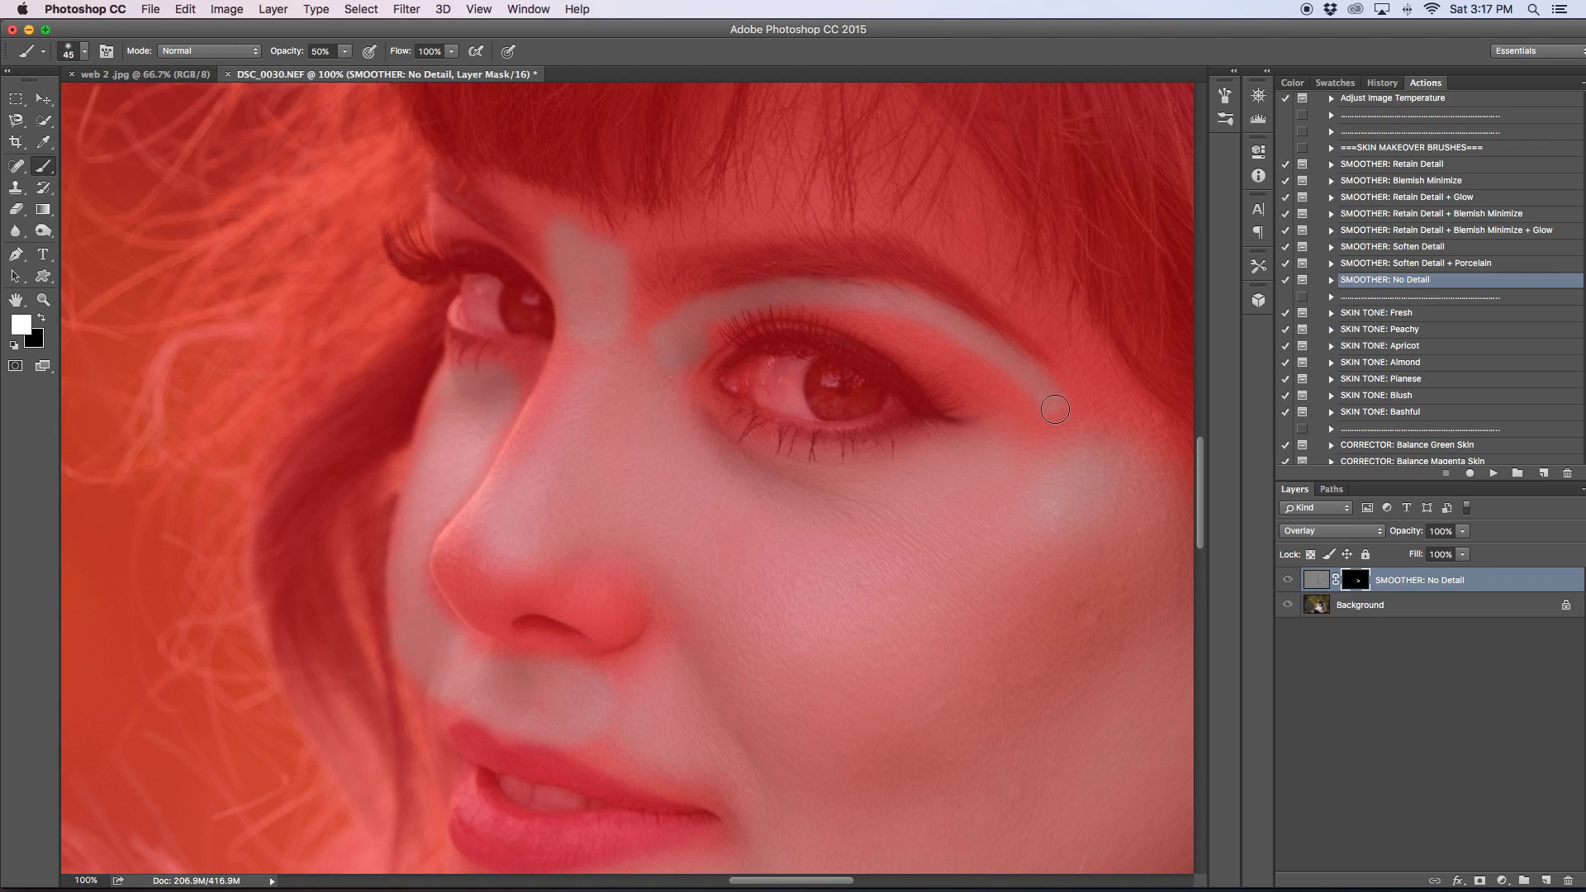
mouse_move(1026, 411)
mouse_down()
mouse_move(978, 368)
mouse_move(865, 316)
mouse_up()
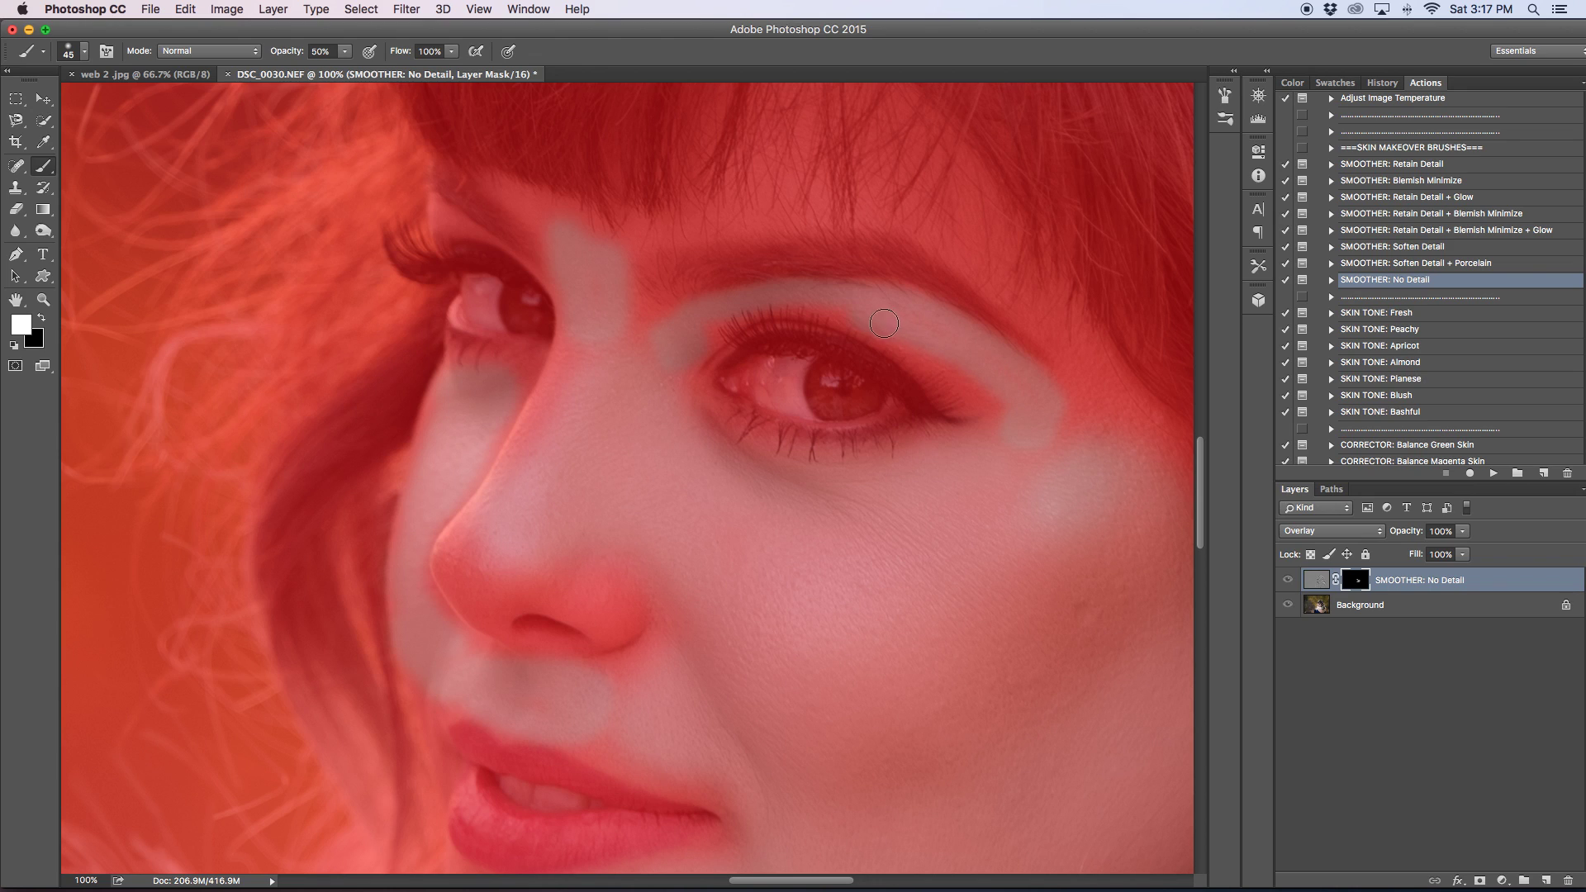
mouse_move(1019, 426)
mouse_down()
mouse_move(1107, 408)
mouse_move(1076, 383)
mouse_up()
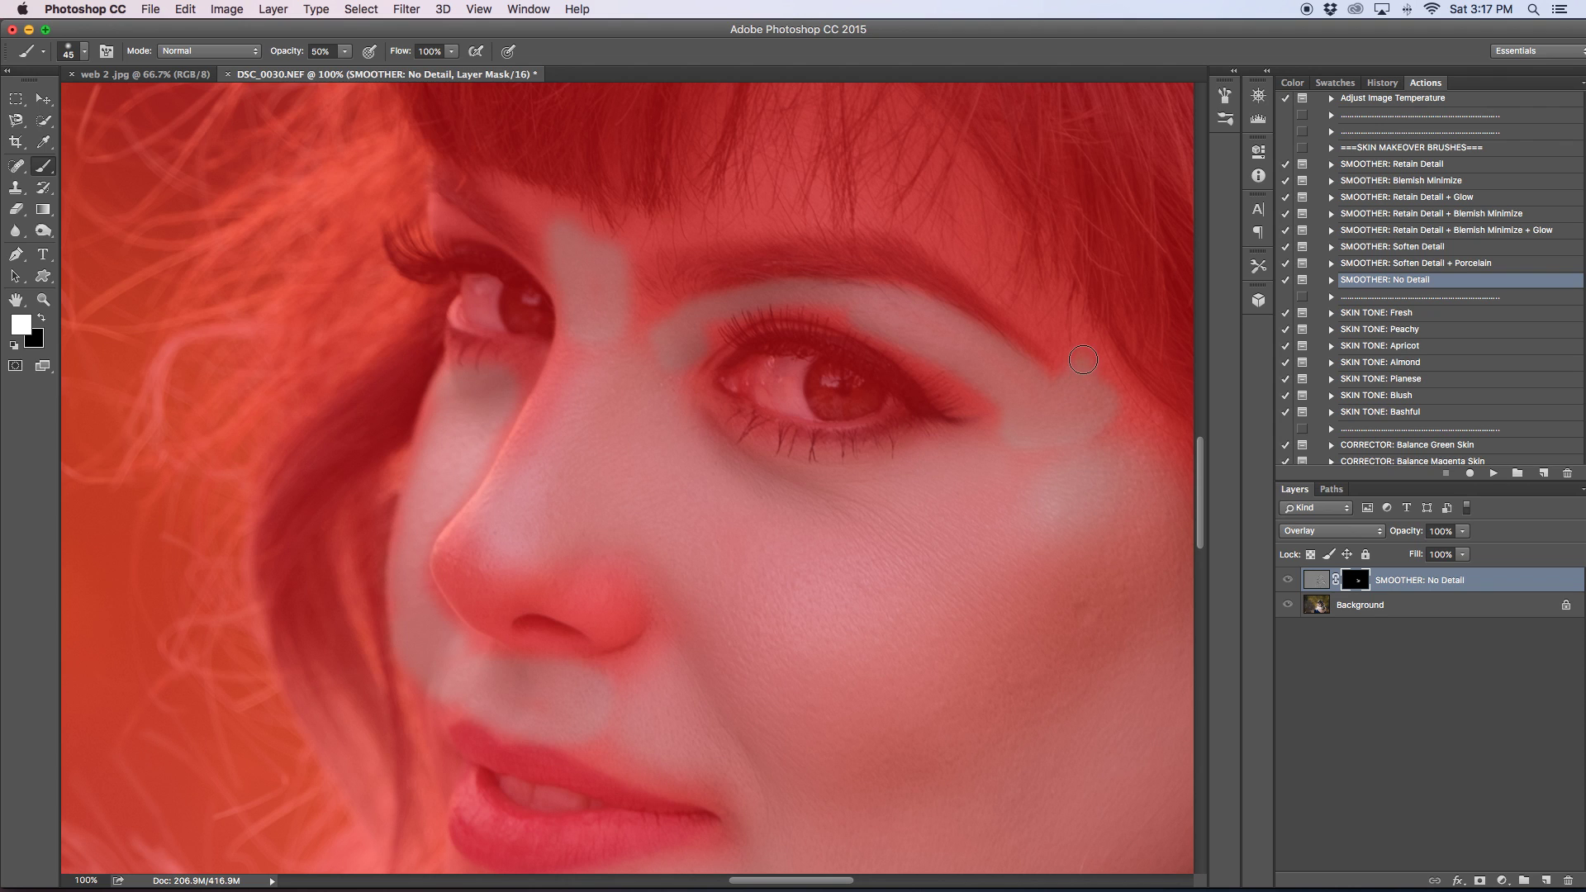
Bring the bare shoulder into view at 50% zoom, with the SMOOTHER: No Detail layer mask active and its overlay shown.
scroll(1111, 426, down, 3)
scroll(1066, 528, right, 5)
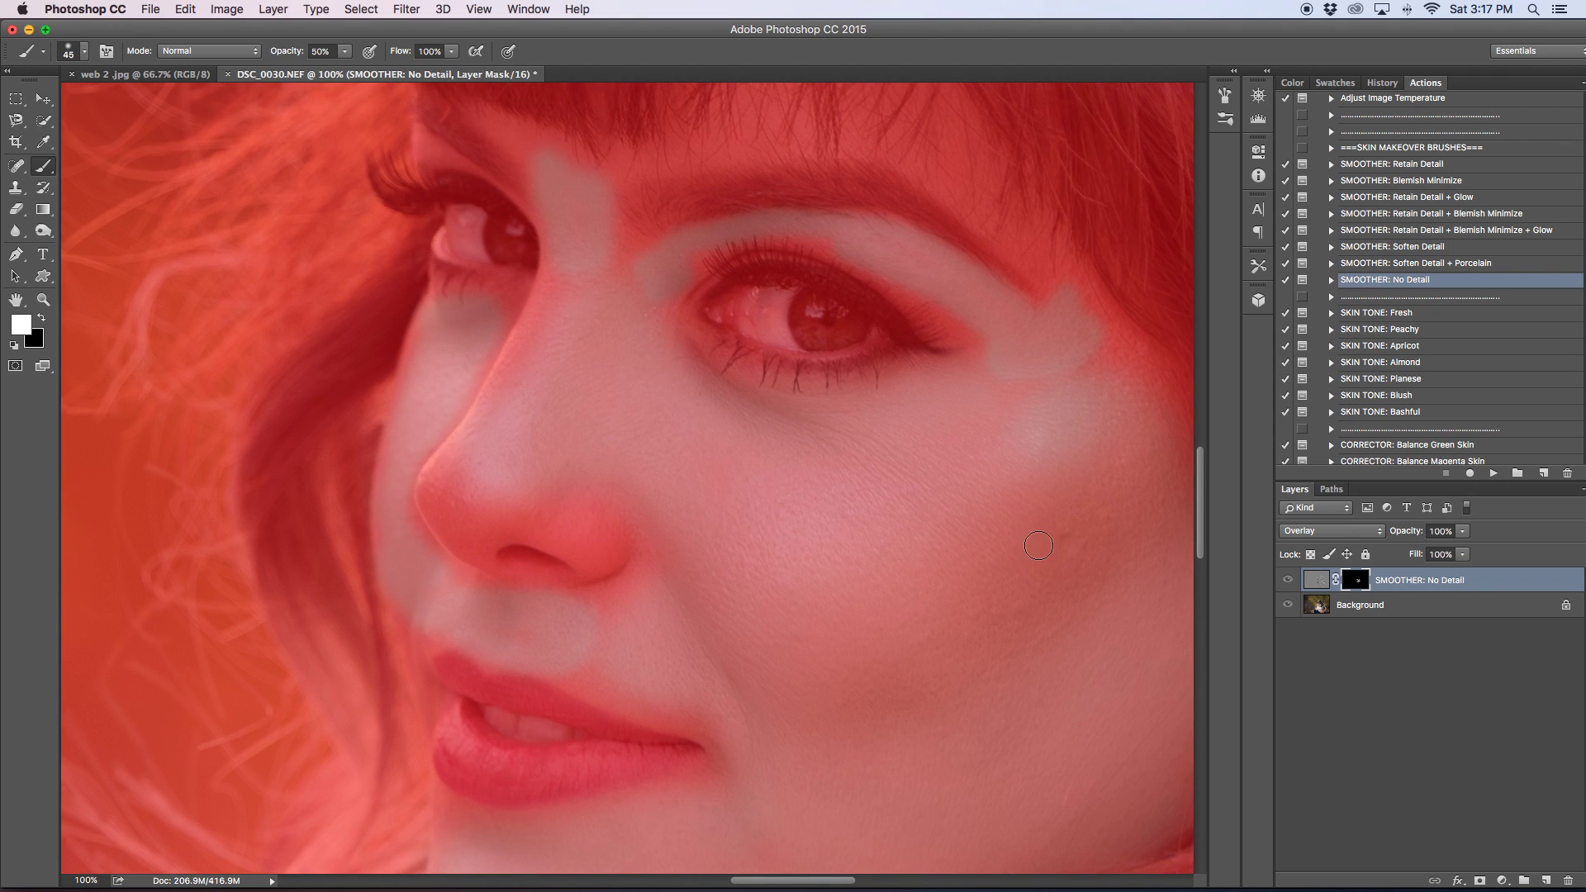
scroll(1038, 545, down, 5)
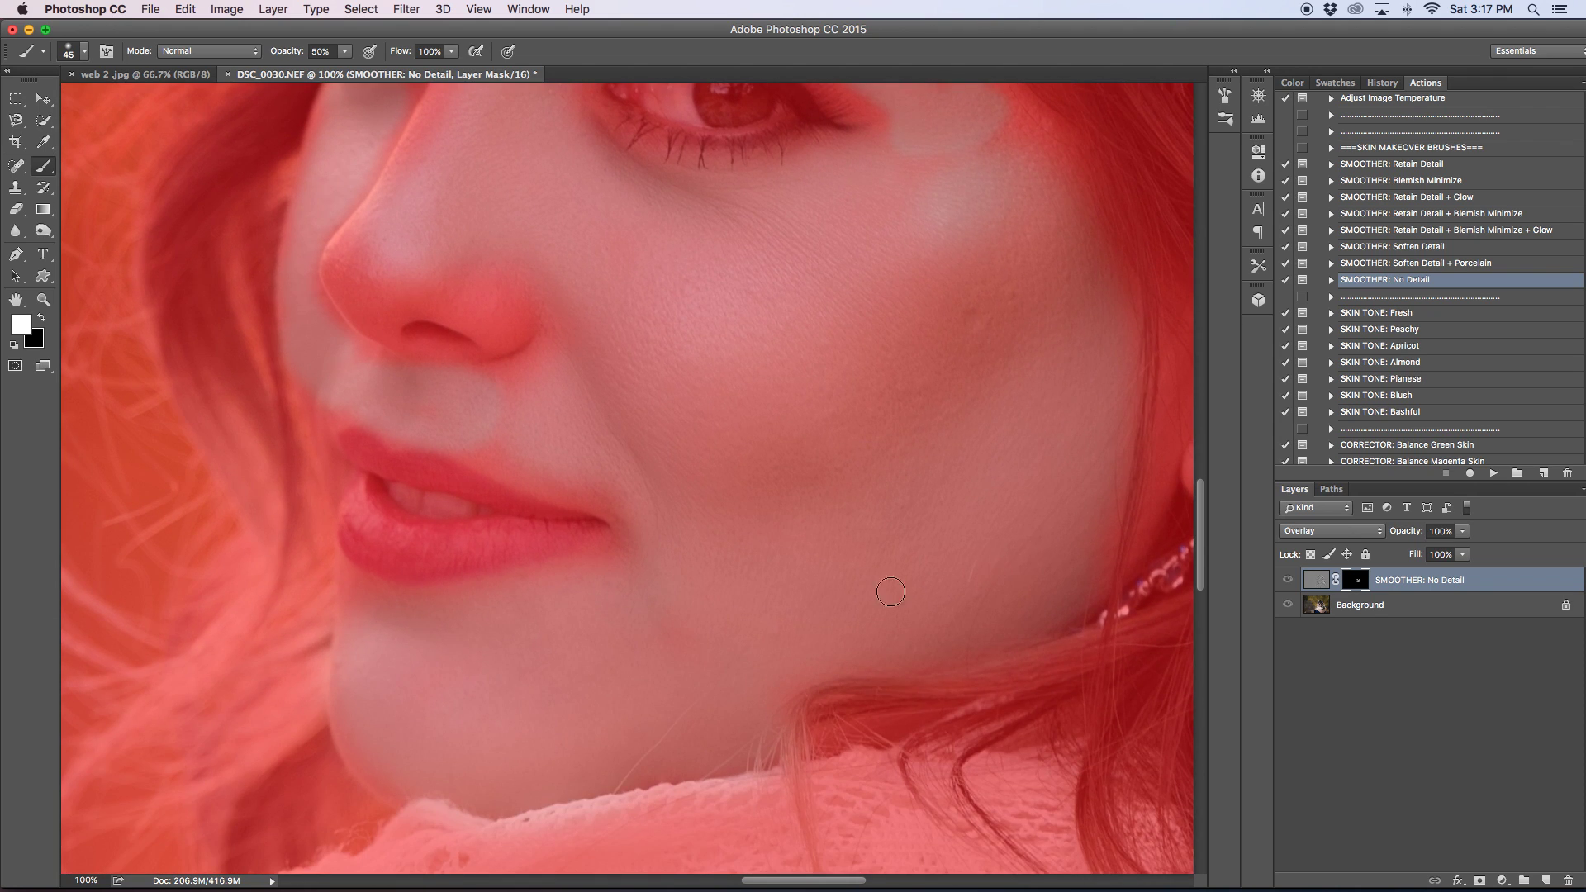
scroll(663, 663, down, 10)
scroll(663, 663, left, 3)
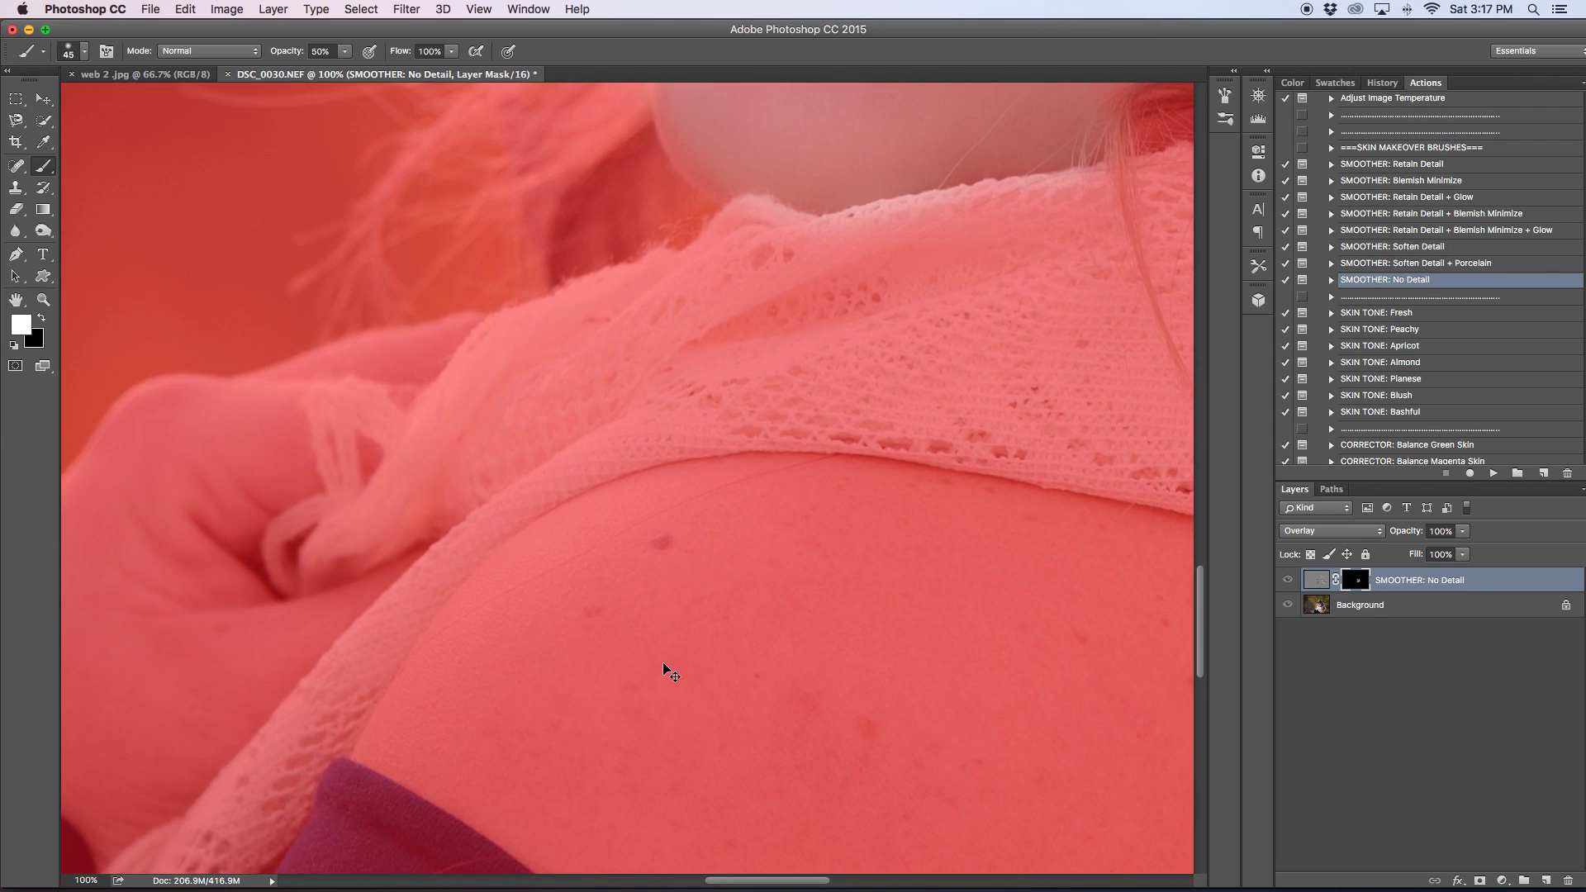
click(1439, 737)
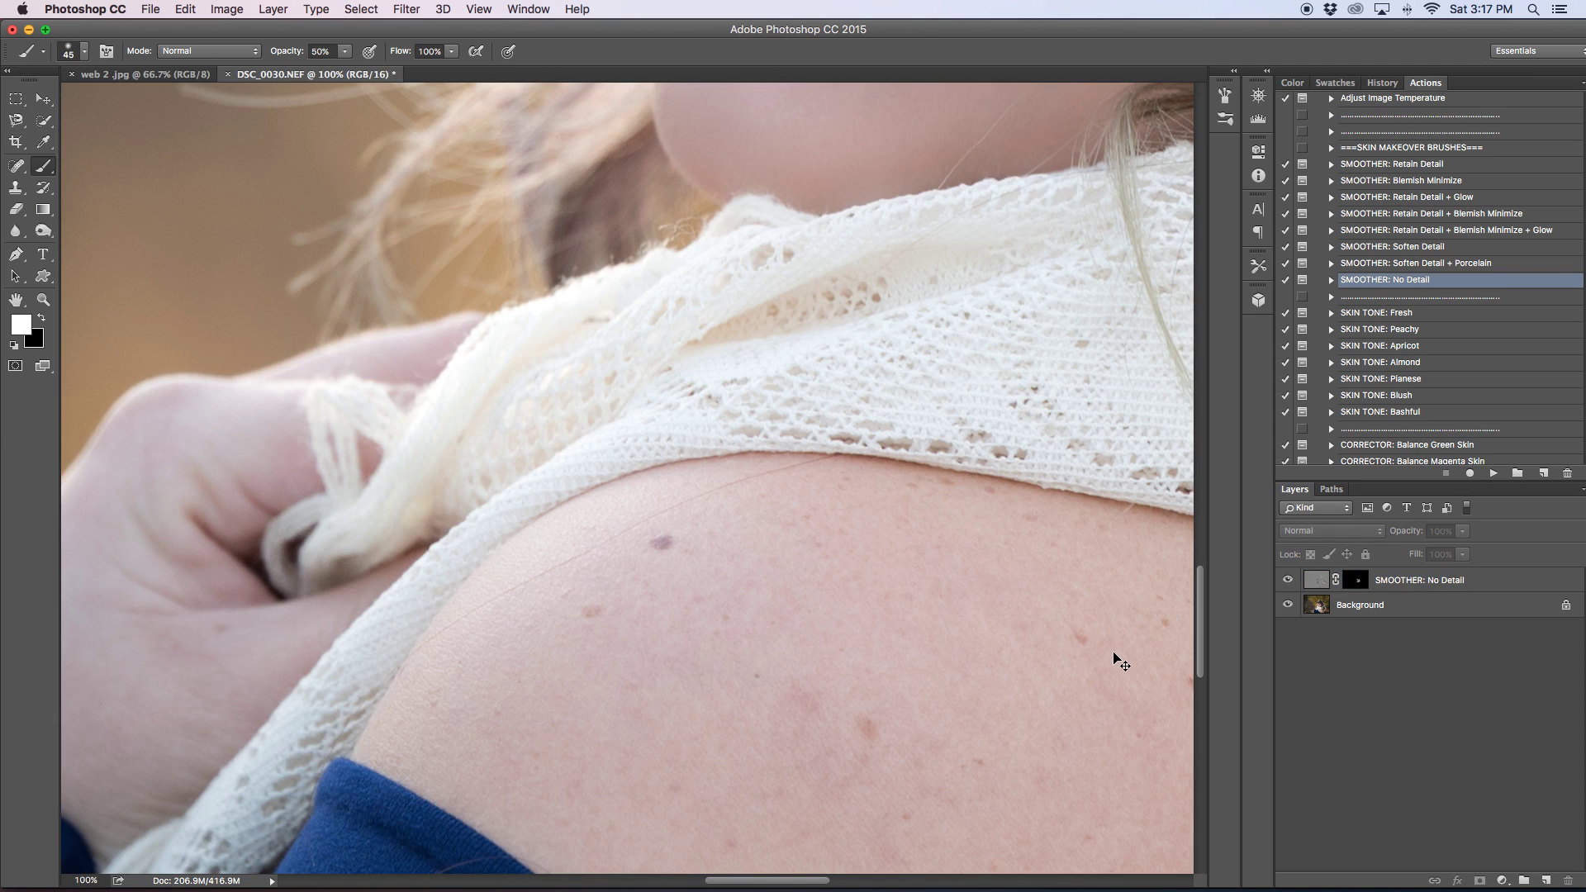
key(super+minus)
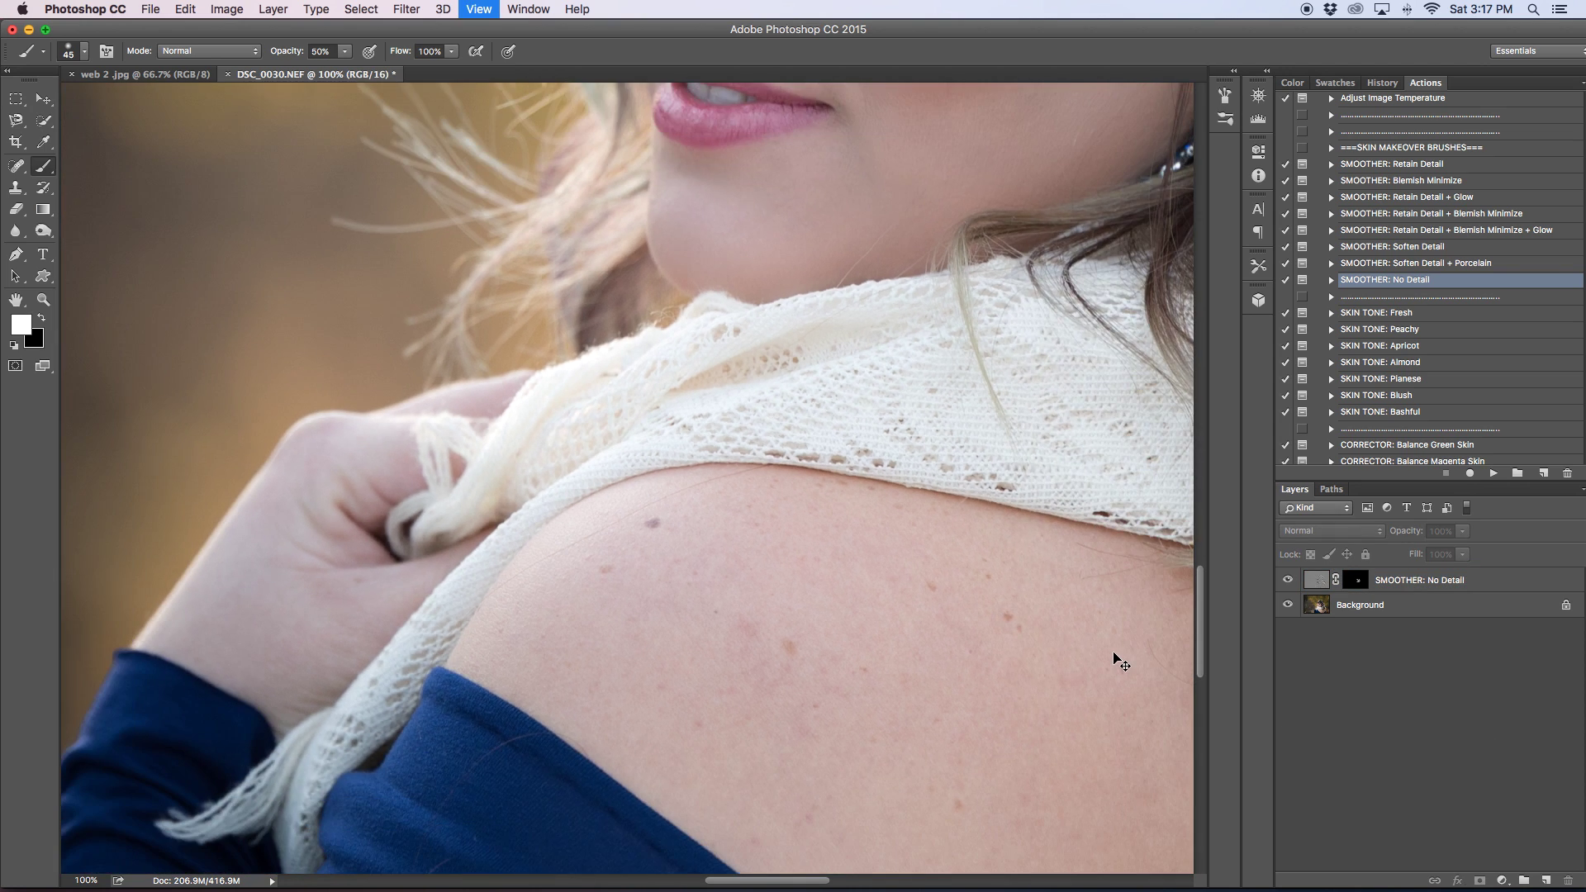
key(super+minus)
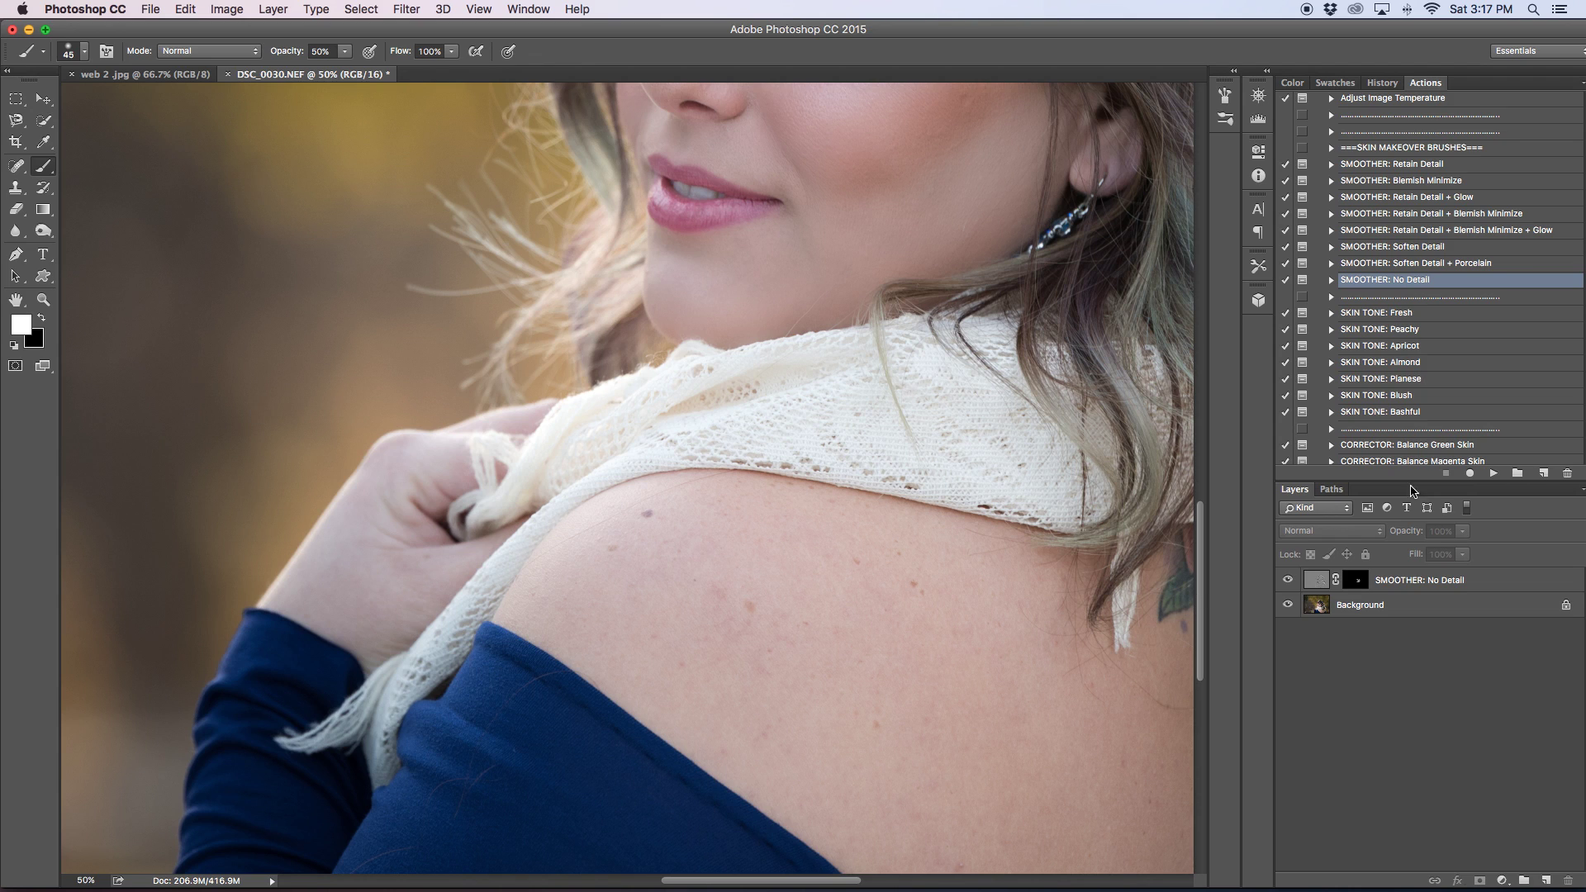
click(1355, 580)
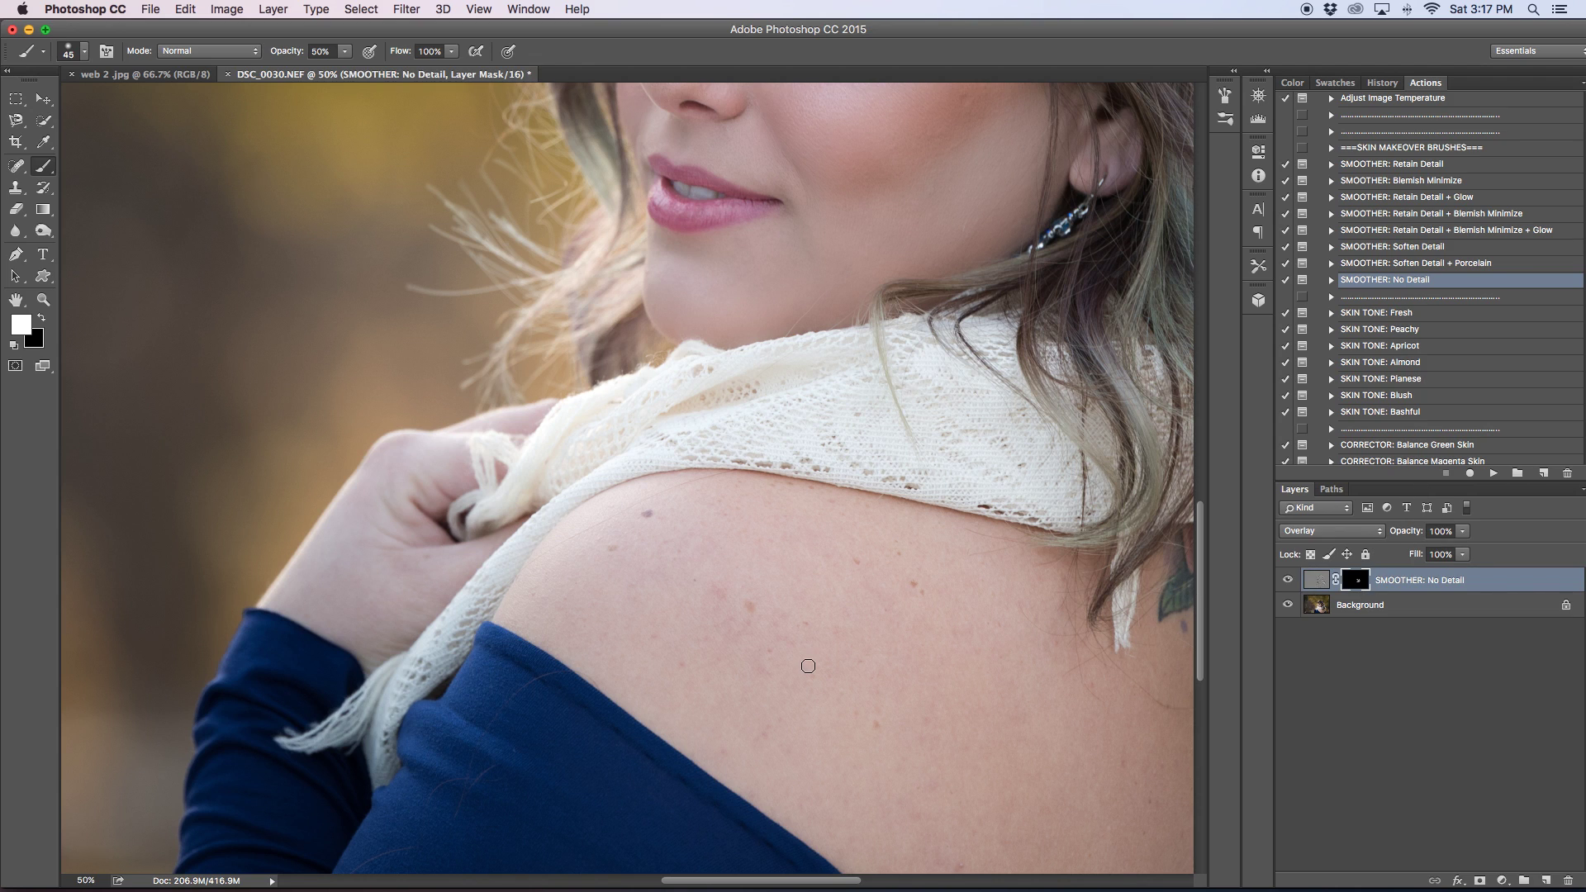
key(backslash)
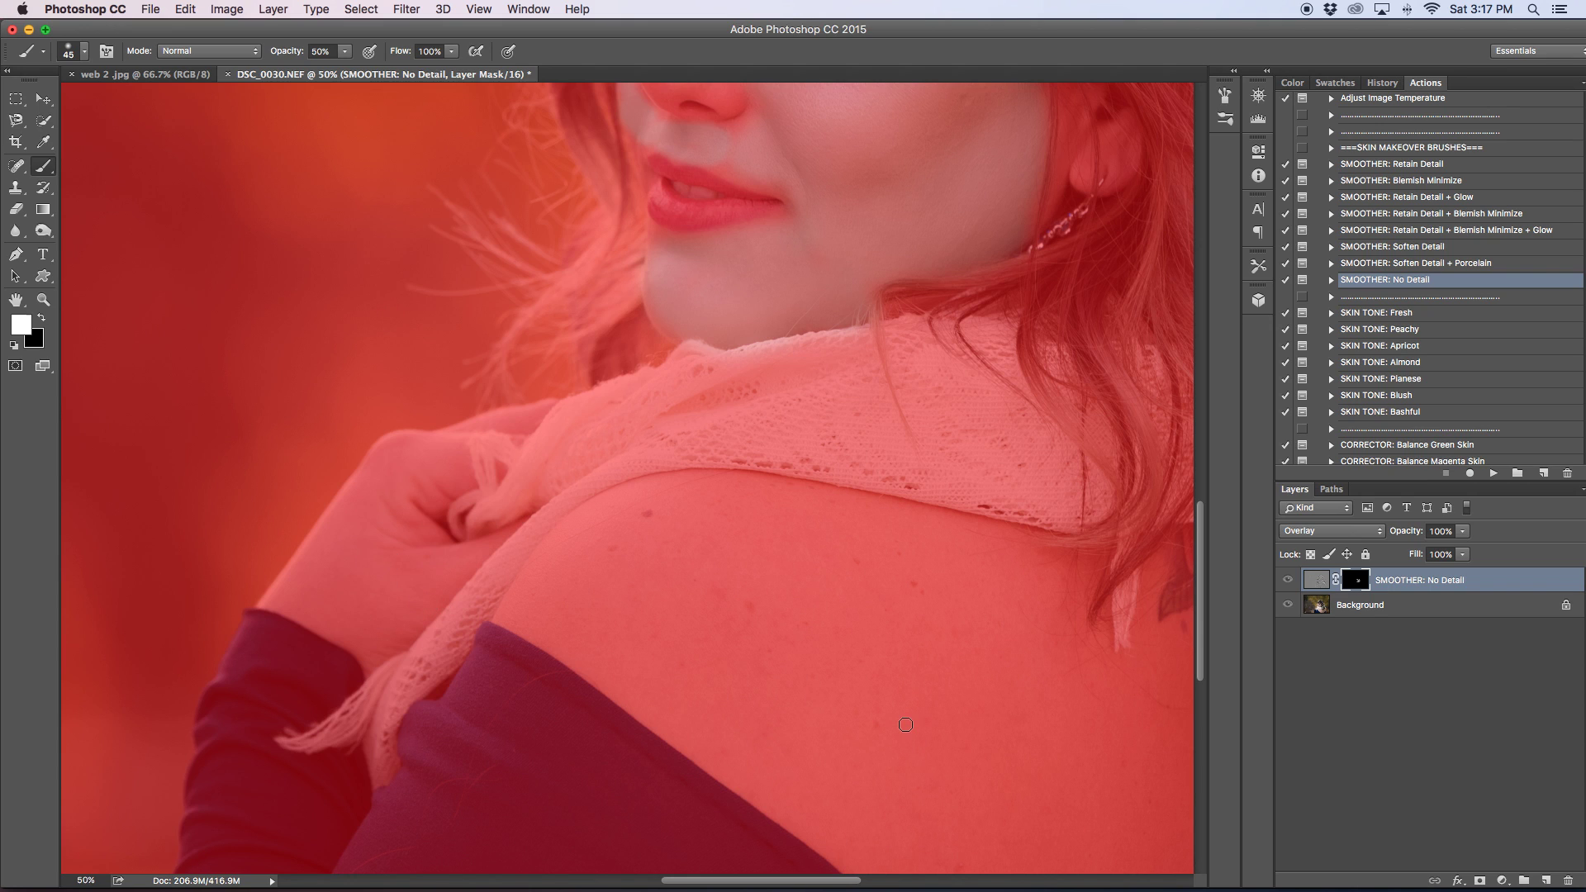
Enlarge the brush to 300 px and paint white over the shoulder and back to the far shoulder, leaving out the hair and tattoo.
key(bracketright)
key(bracketright)
key(bracketright)
key(bracketright)
drag(834, 880, 869, 888)
scroll(796, 735, down, 5)
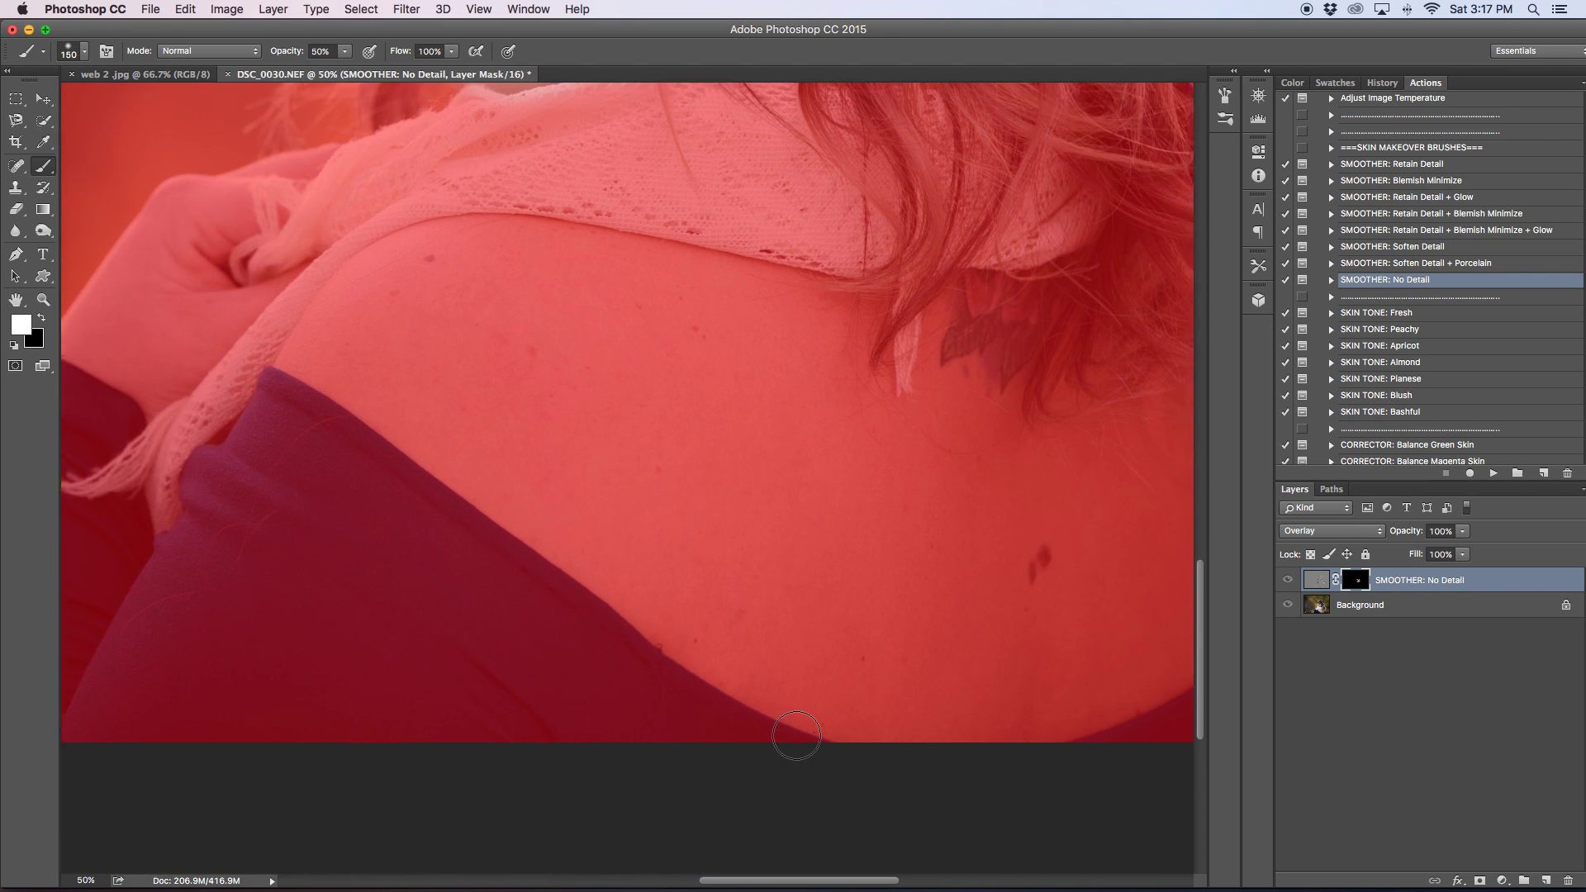
scroll(796, 735, right, 3)
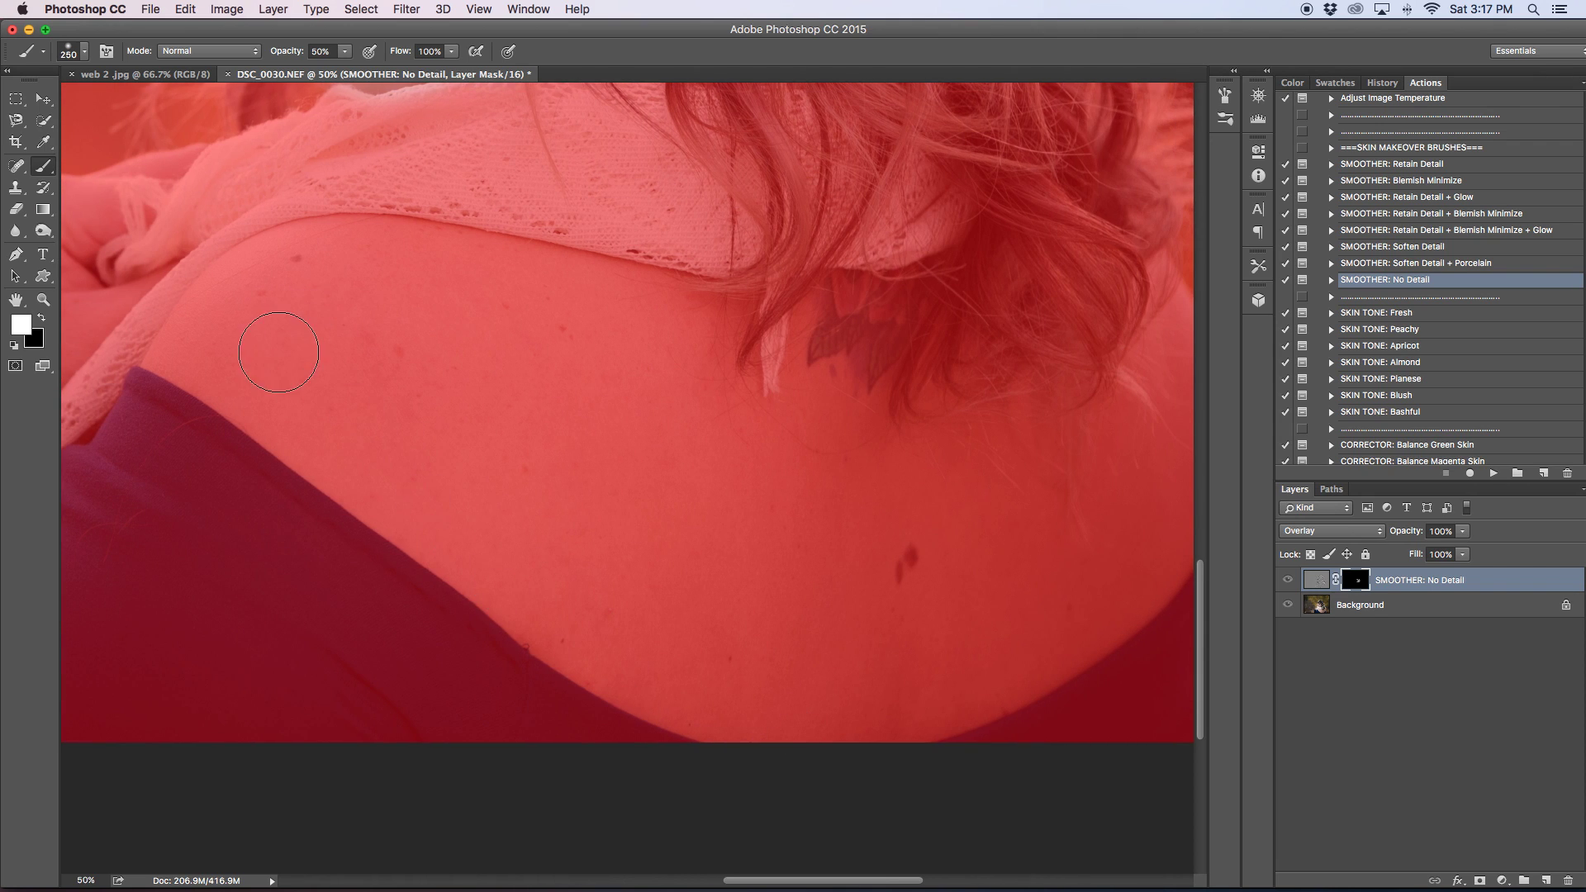
key(bracketright)
key(bracketright)
key(bracketright)
key(bracketright)
click(252, 357)
mouse_move(257, 363)
mouse_down()
mouse_move(258, 317)
mouse_move(366, 287)
mouse_move(642, 319)
mouse_move(622, 345)
mouse_move(486, 369)
mouse_move(325, 361)
mouse_move(301, 388)
mouse_move(313, 420)
mouse_move(521, 578)
mouse_move(704, 678)
mouse_move(890, 691)
mouse_move(1030, 626)
mouse_move(953, 658)
mouse_move(599, 561)
mouse_move(519, 522)
mouse_move(501, 462)
mouse_move(460, 432)
mouse_move(620, 424)
mouse_move(644, 475)
mouse_move(675, 407)
mouse_move(792, 546)
mouse_move(641, 561)
mouse_move(742, 511)
mouse_move(563, 493)
mouse_move(376, 409)
mouse_move(814, 479)
mouse_move(943, 517)
mouse_up()
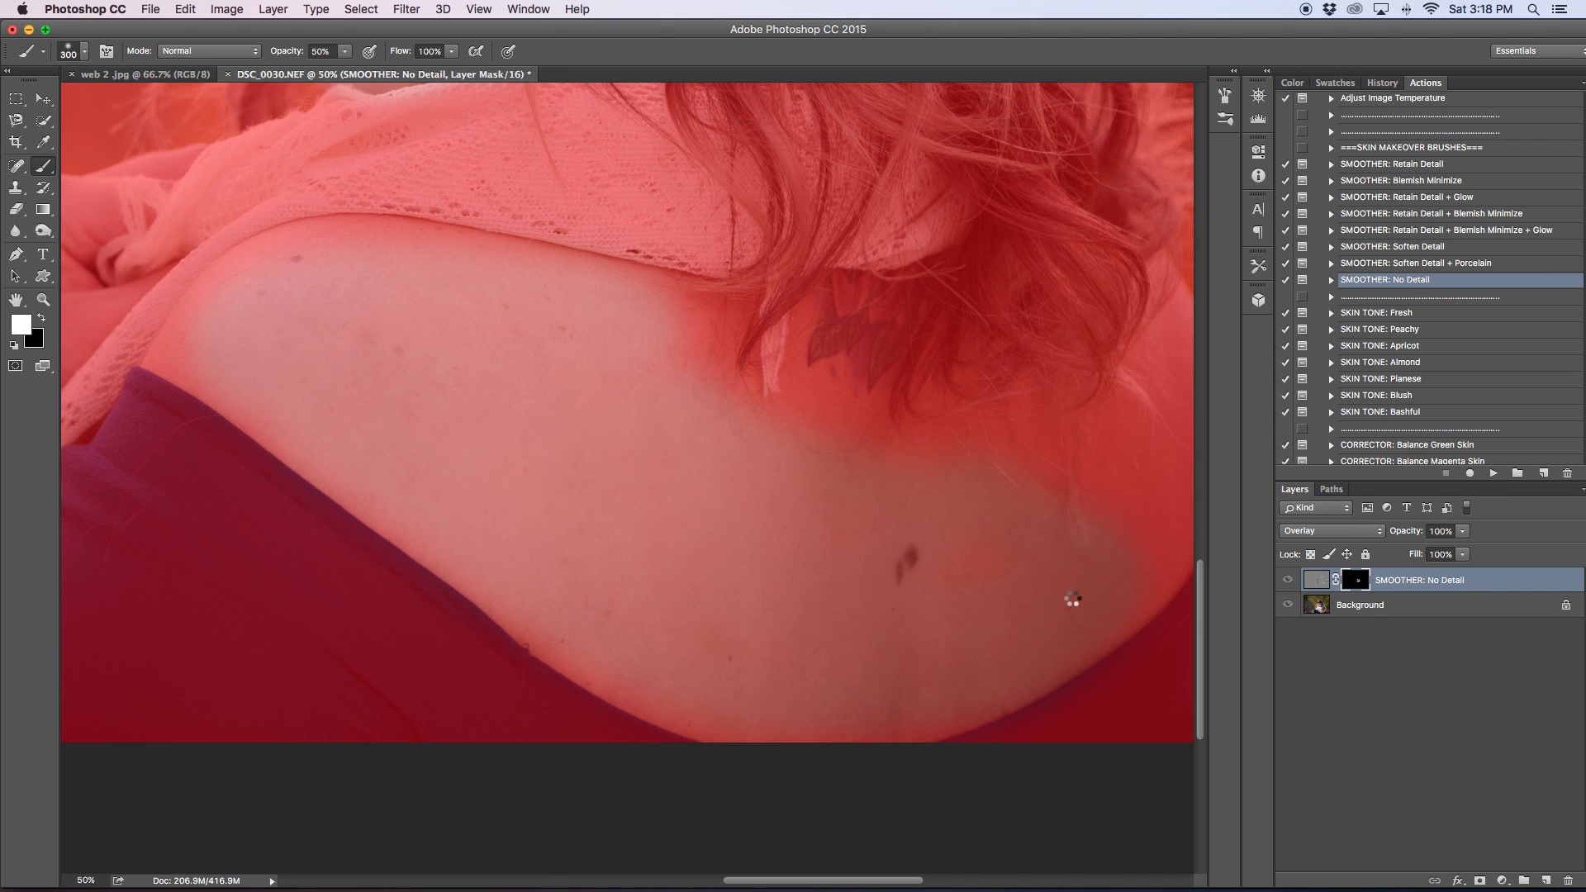
scroll(883, 843, right, 5)
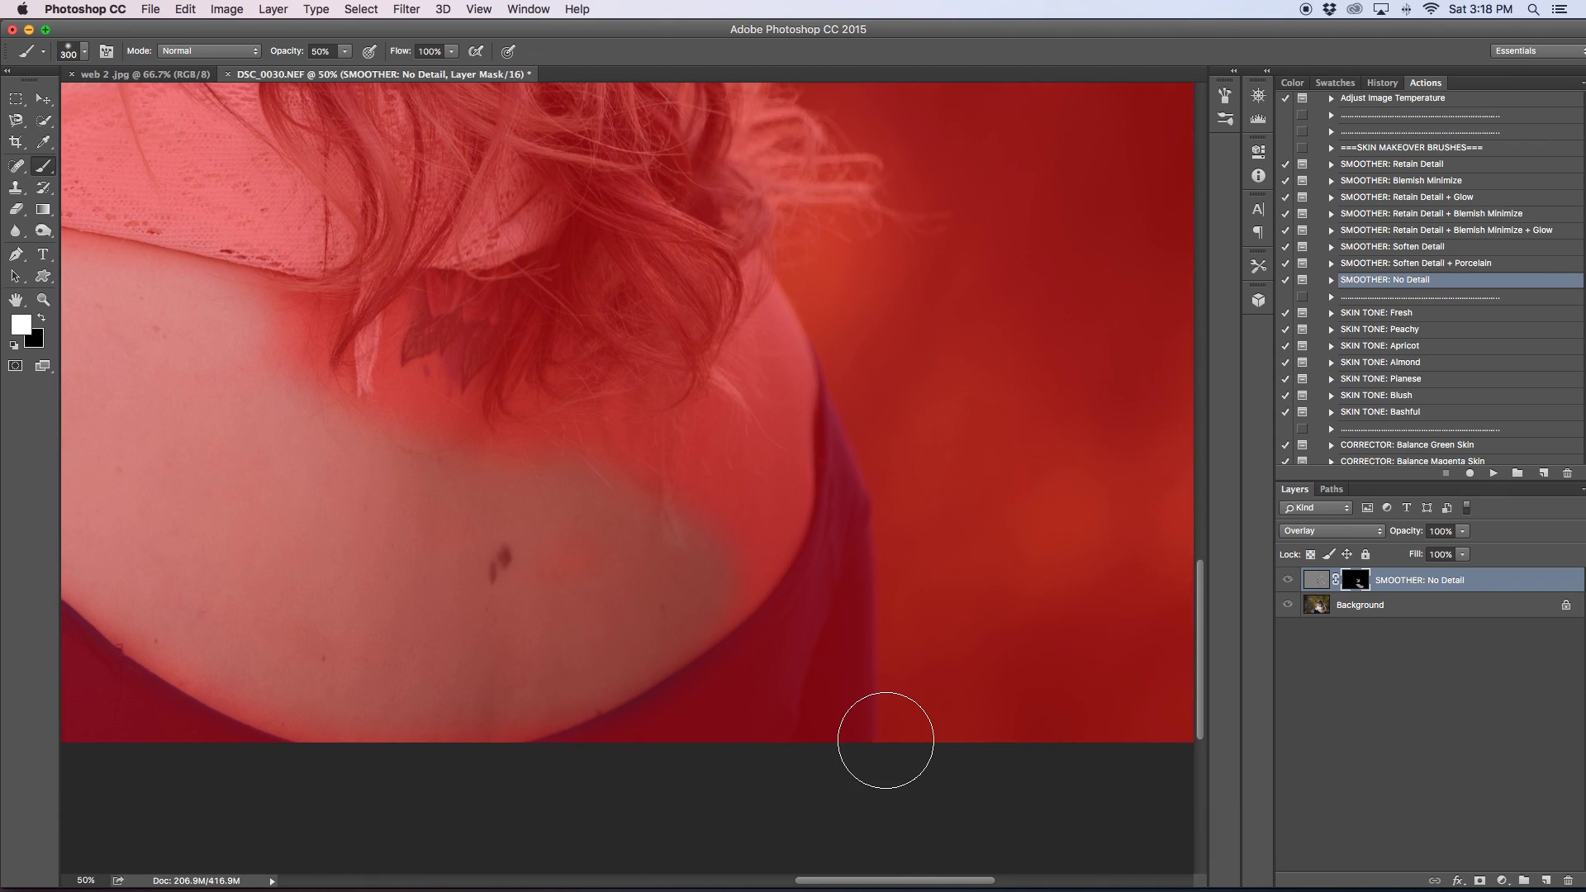
mouse_move(736, 512)
mouse_down()
mouse_move(719, 550)
mouse_move(747, 492)
mouse_move(775, 368)
mouse_up()
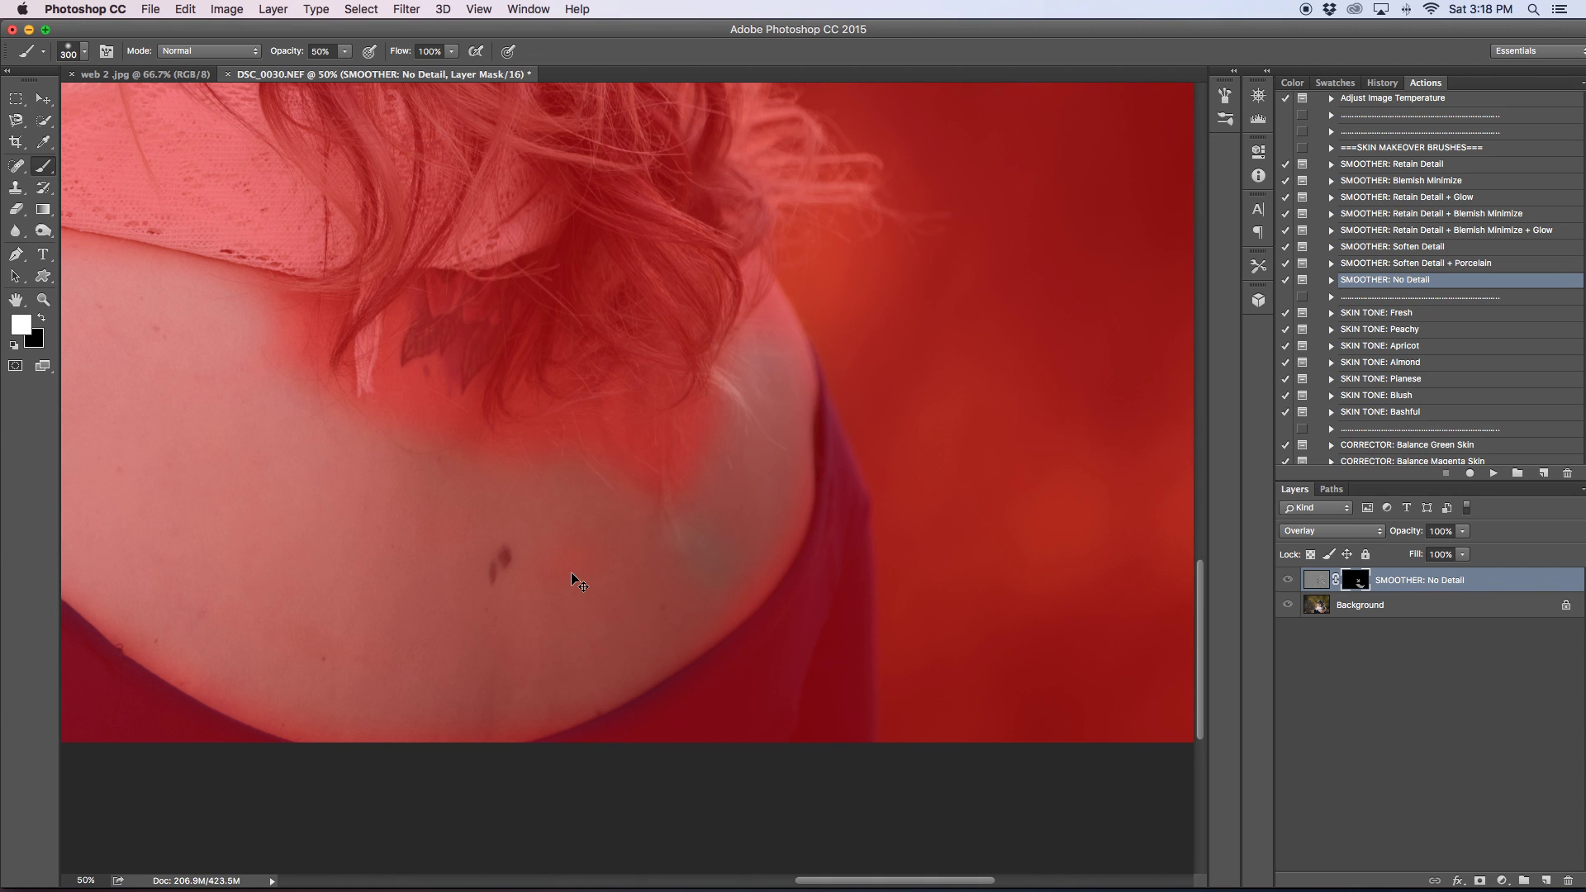
Hide the mask overlay and set the SMOOTHER: No Detail layer's opacity to 72%.
key(super+minus)
key(backslash)
key(backslash)
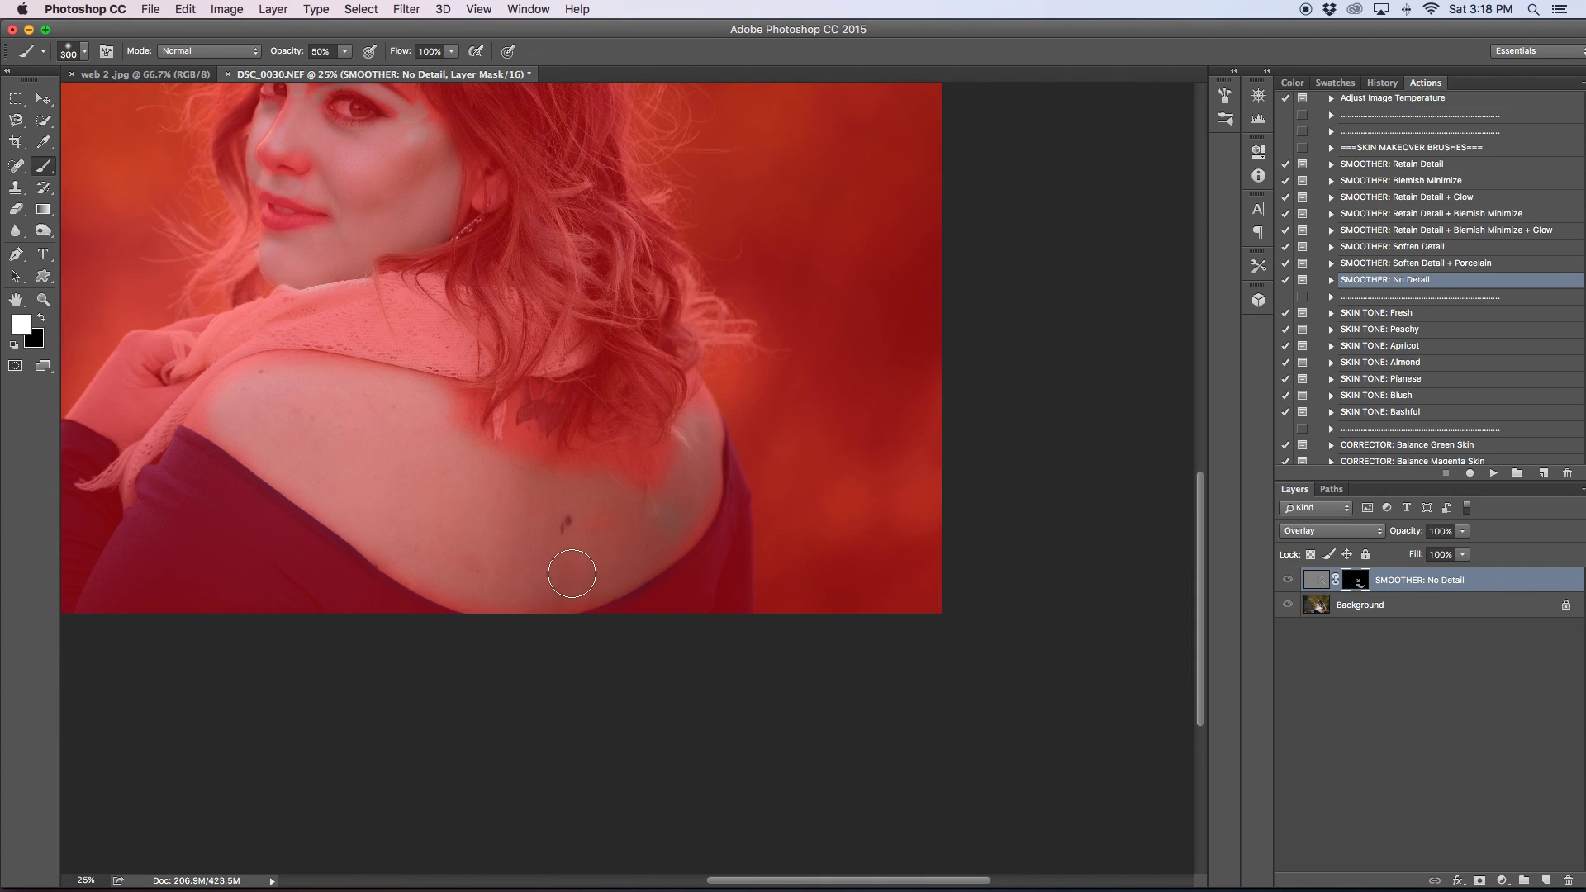
scroll(383, 503, up, 5)
scroll(383, 503, left, 8)
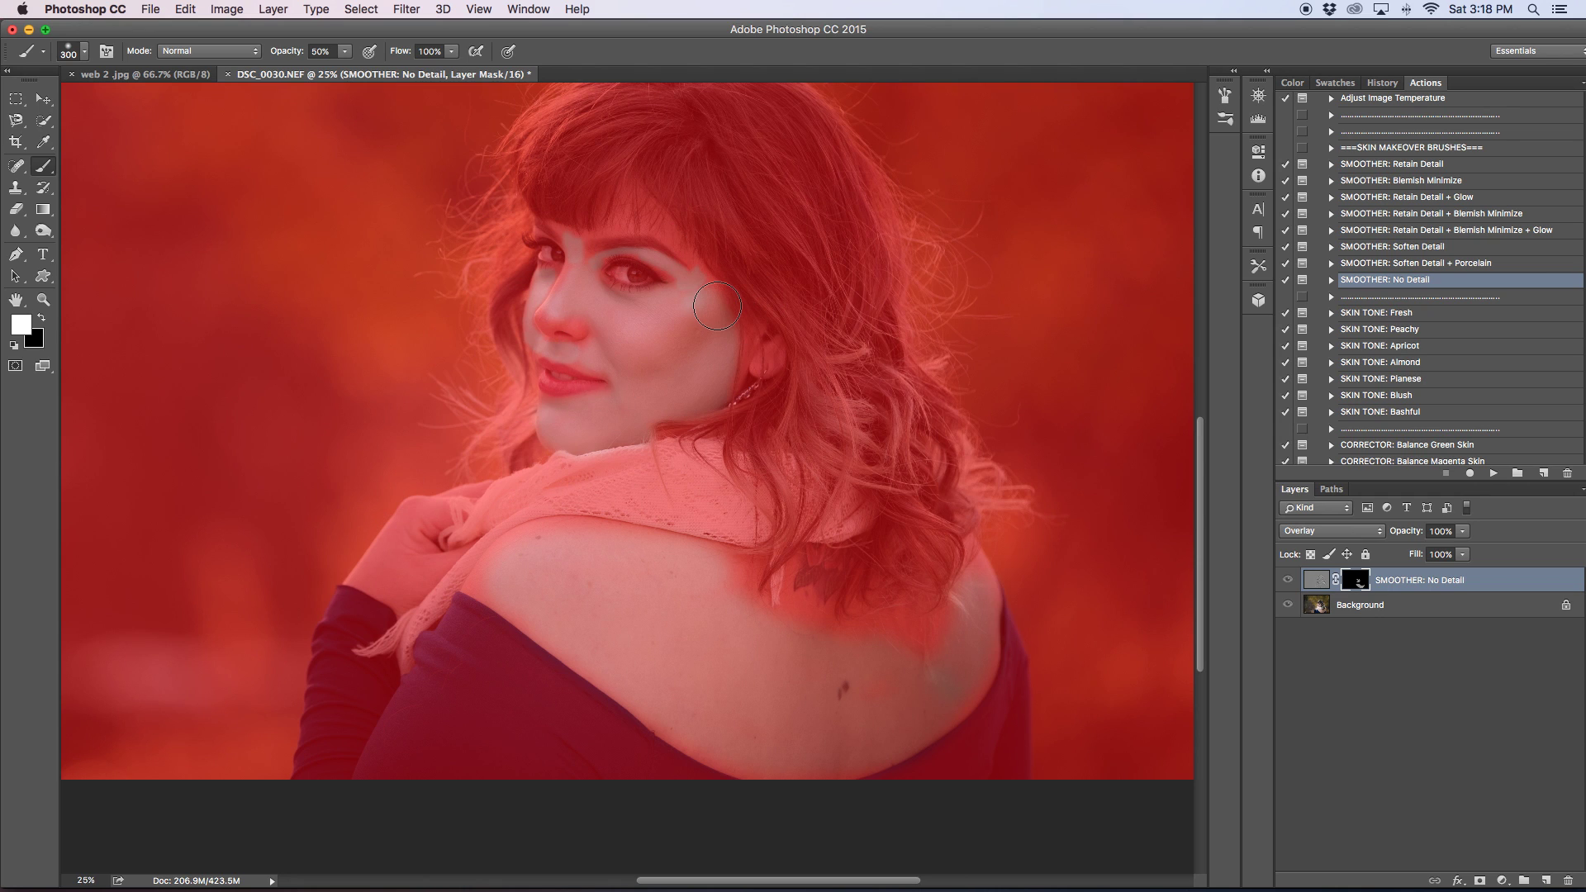
key(backslash)
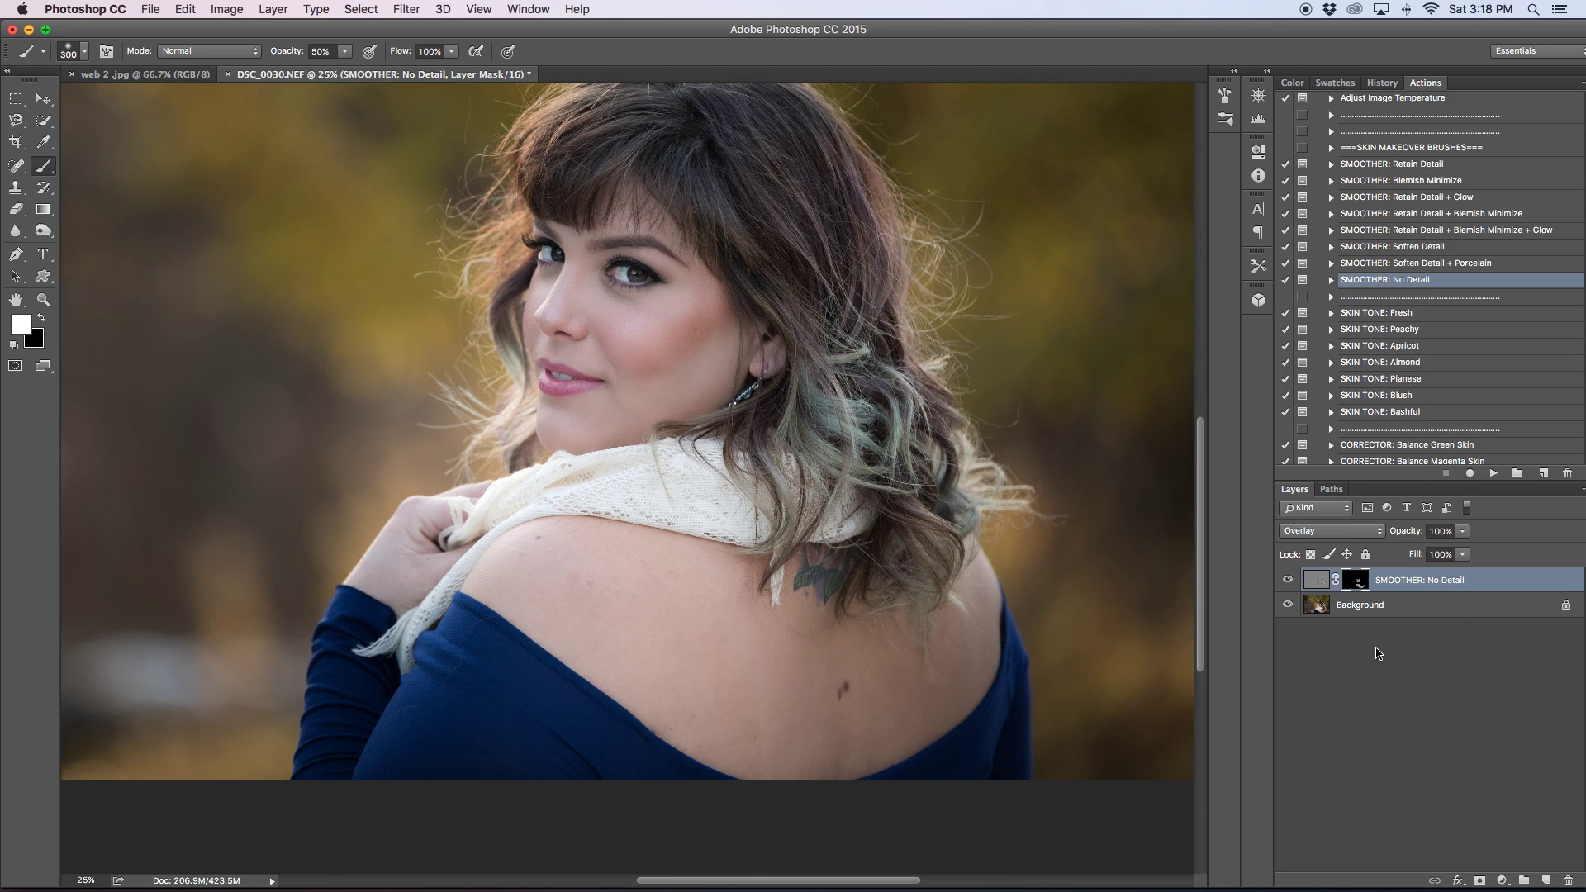
mouse_move(1459, 538)
mouse_down()
mouse_move(1466, 553)
mouse_move(1442, 555)
mouse_up()
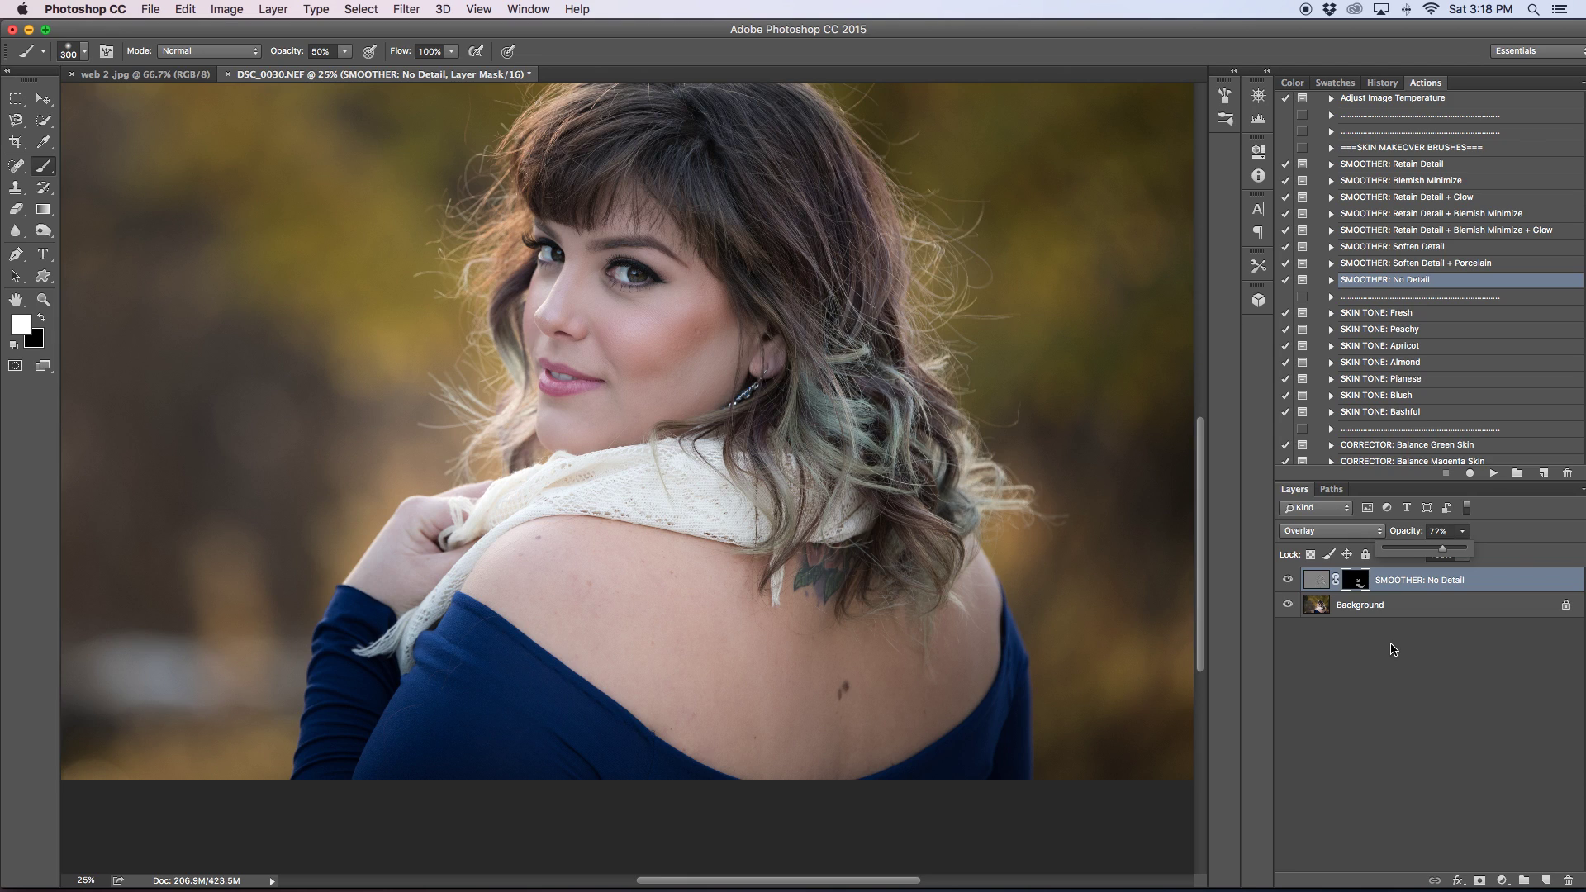
click(1399, 708)
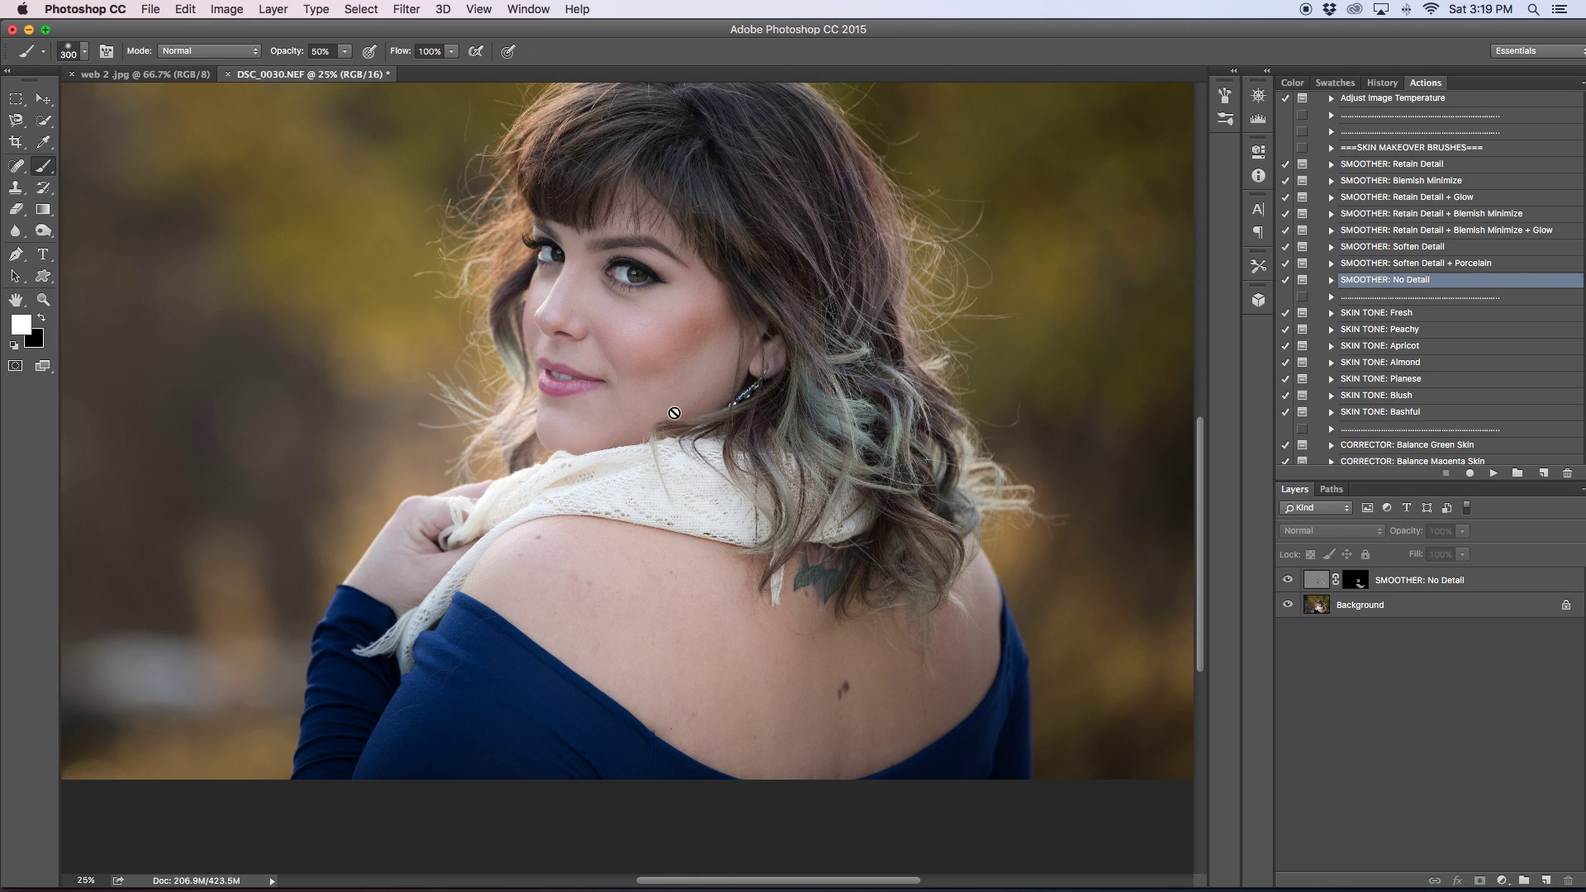
scroll(677, 395, down, 1)
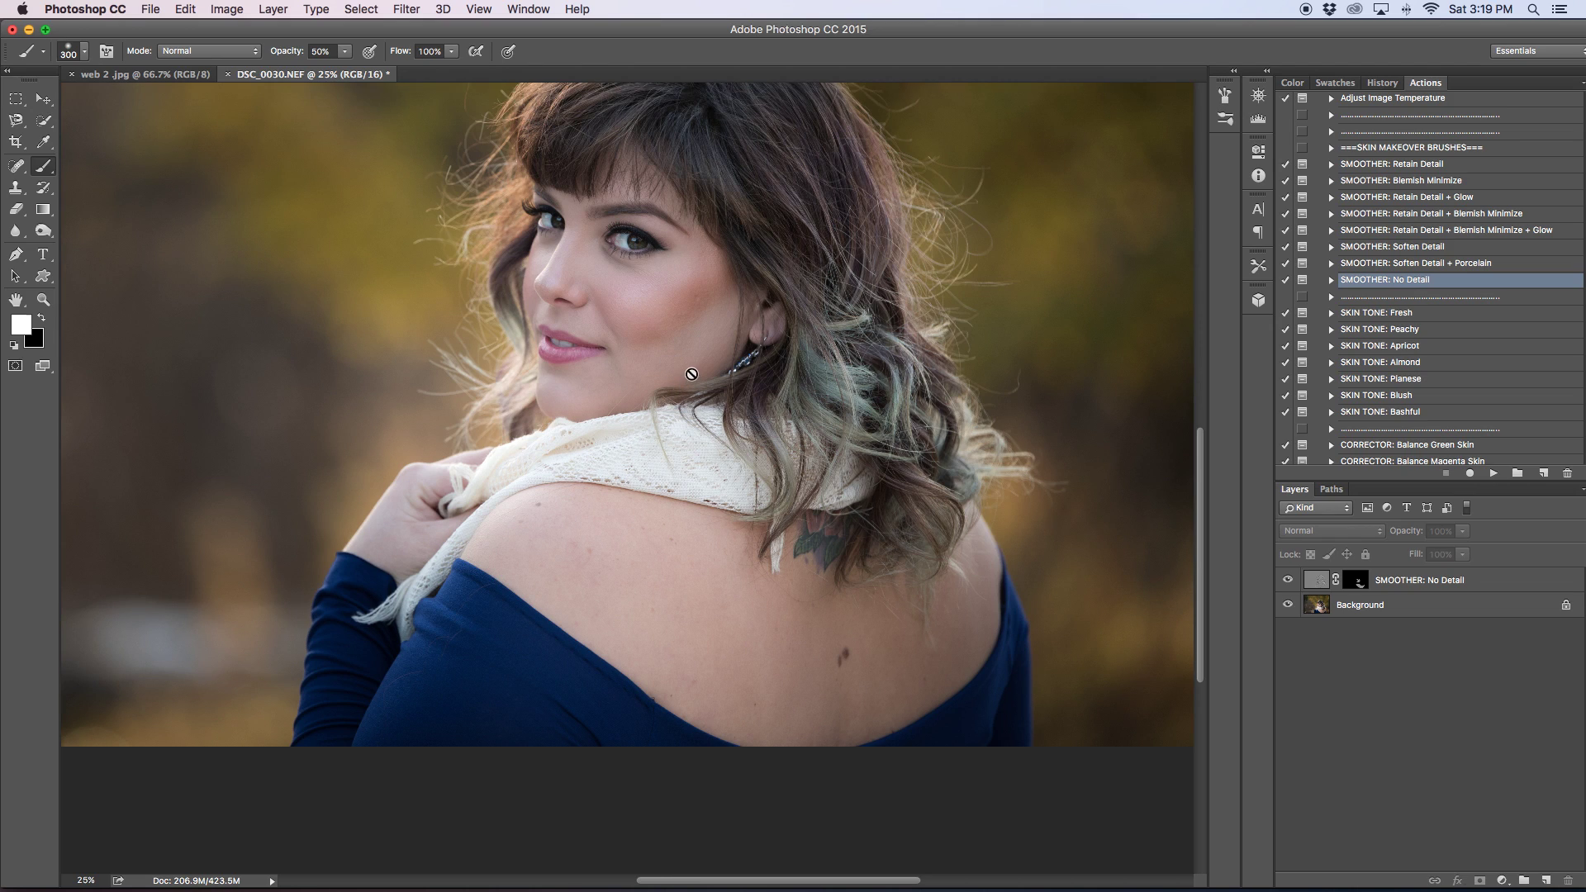
scroll(694, 362, up, 1)
scroll(694, 363, up, 1)
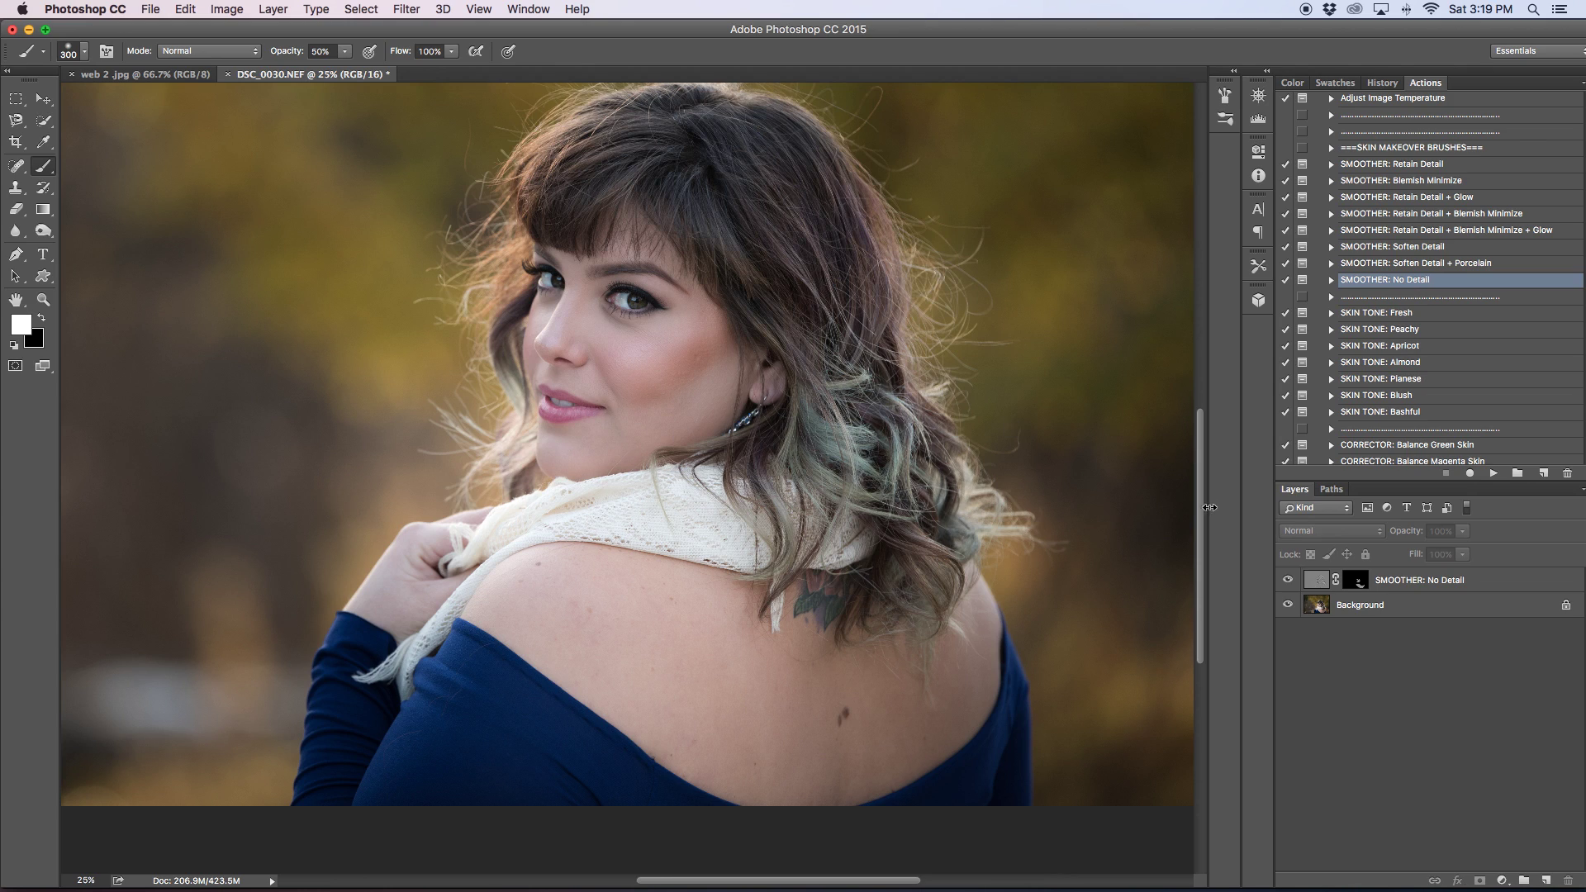
Compare the whole portrait with and without the SMOOTHER: No Detail layer at 16.67% zoom, leaving the layer visible.
scroll(649, 430, up, 2)
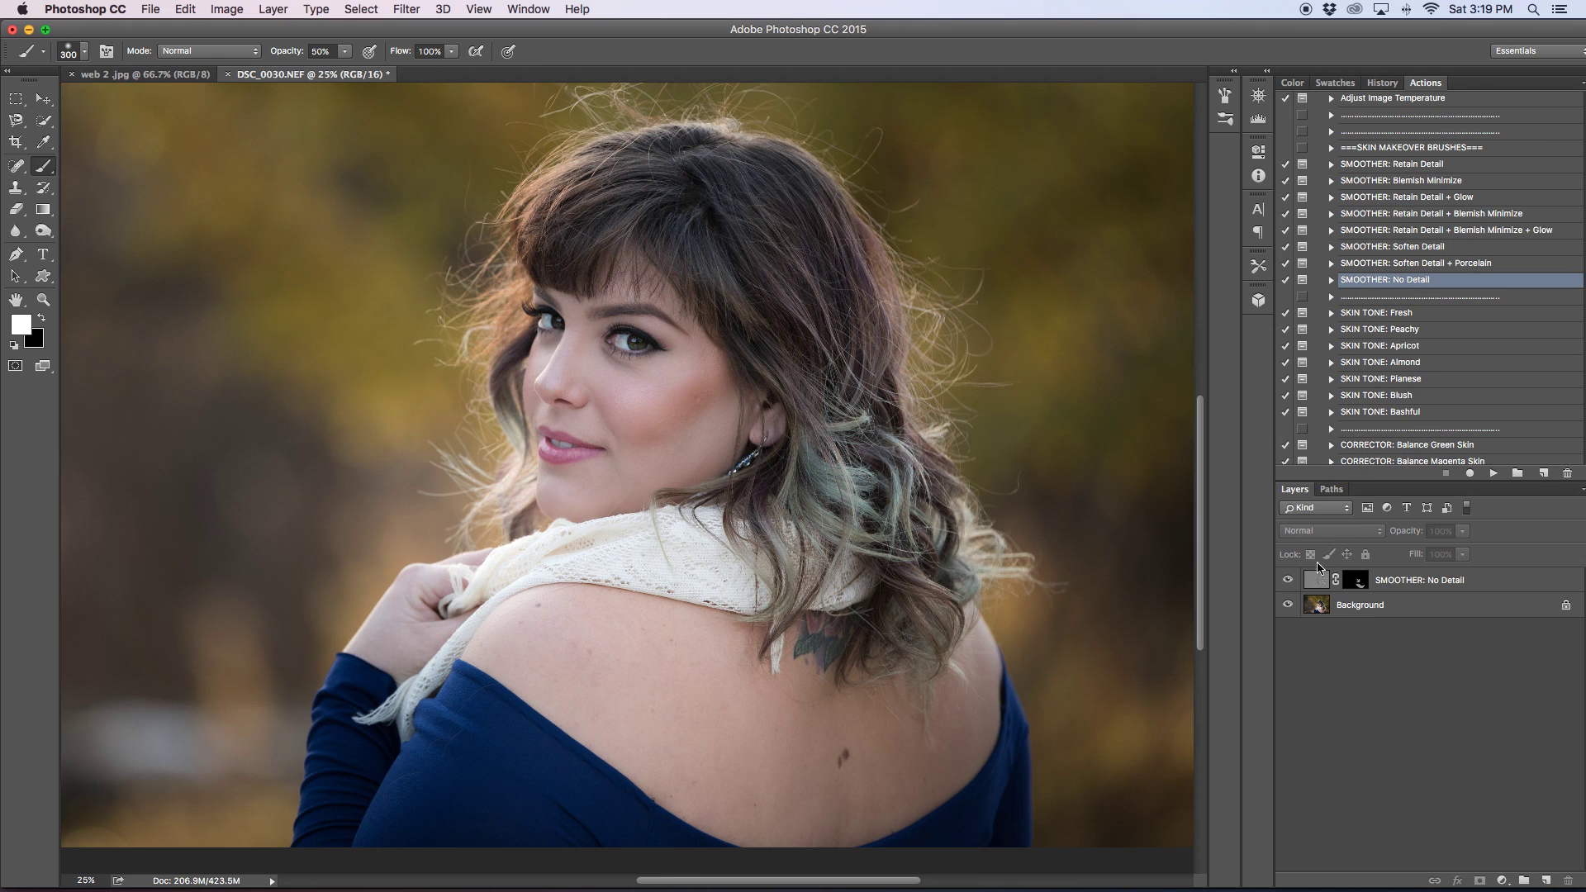
scroll(1204, 558, up, 2)
scroll(1204, 558, up, 1)
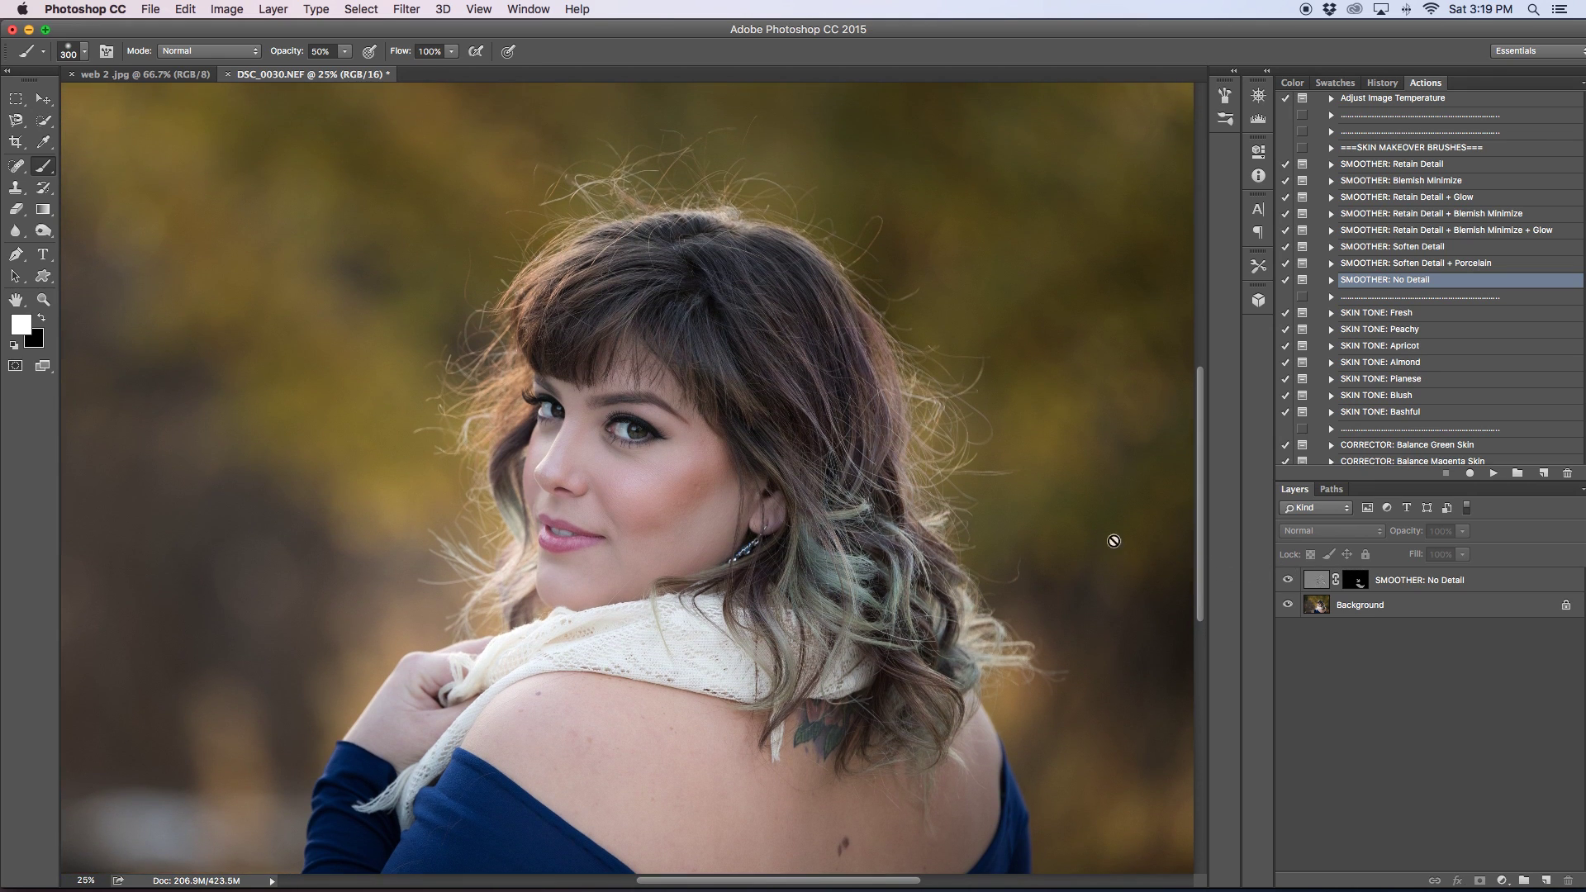
scroll(631, 507, down, 5)
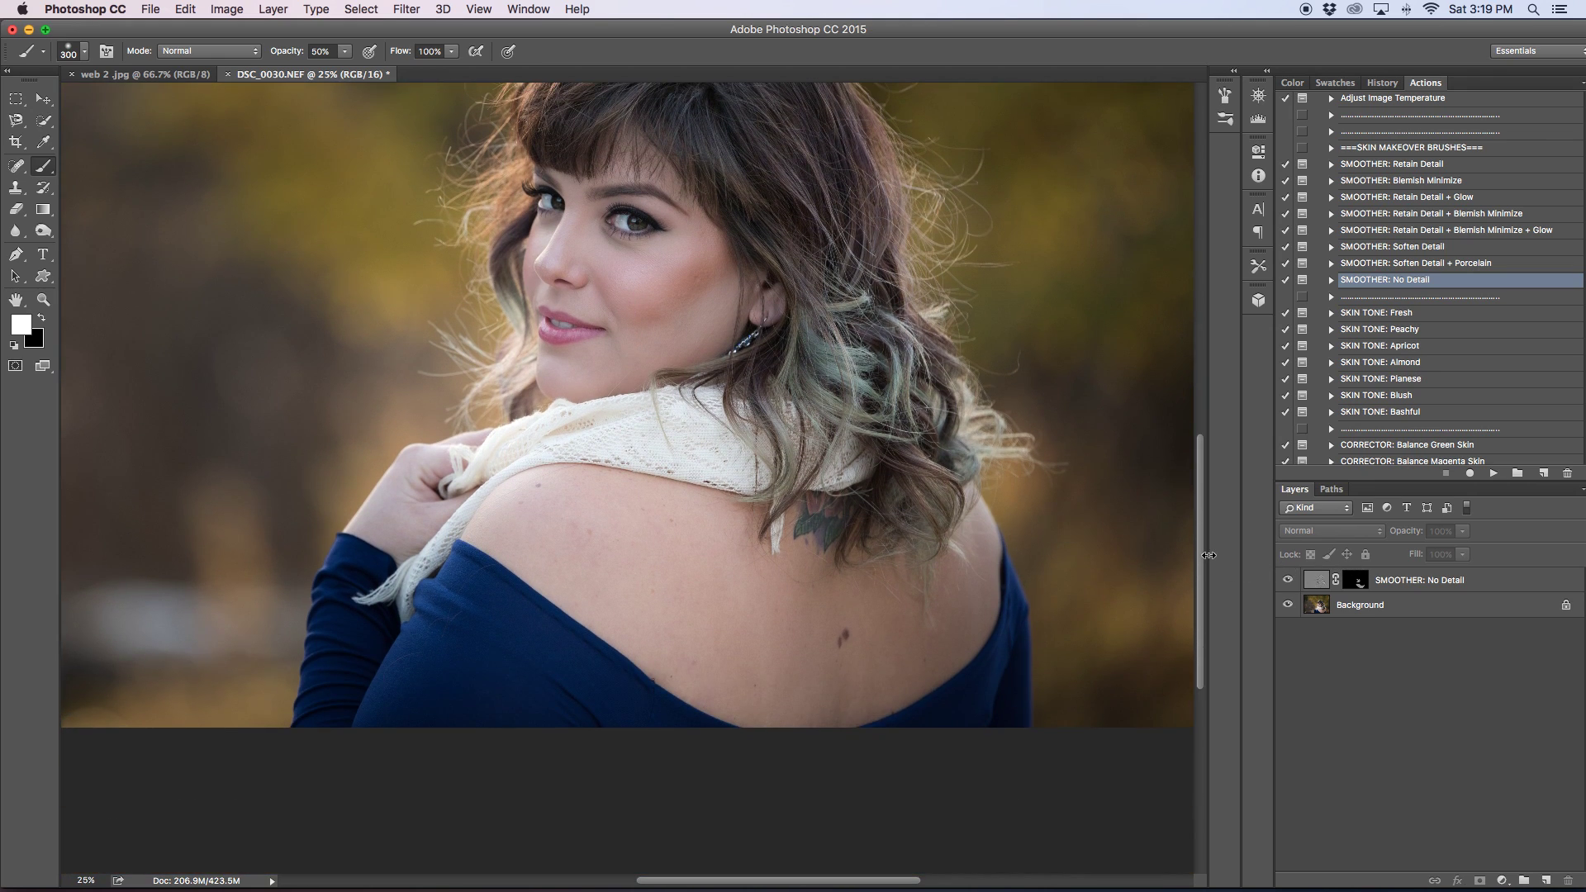
drag(1206, 560, 1208, 505)
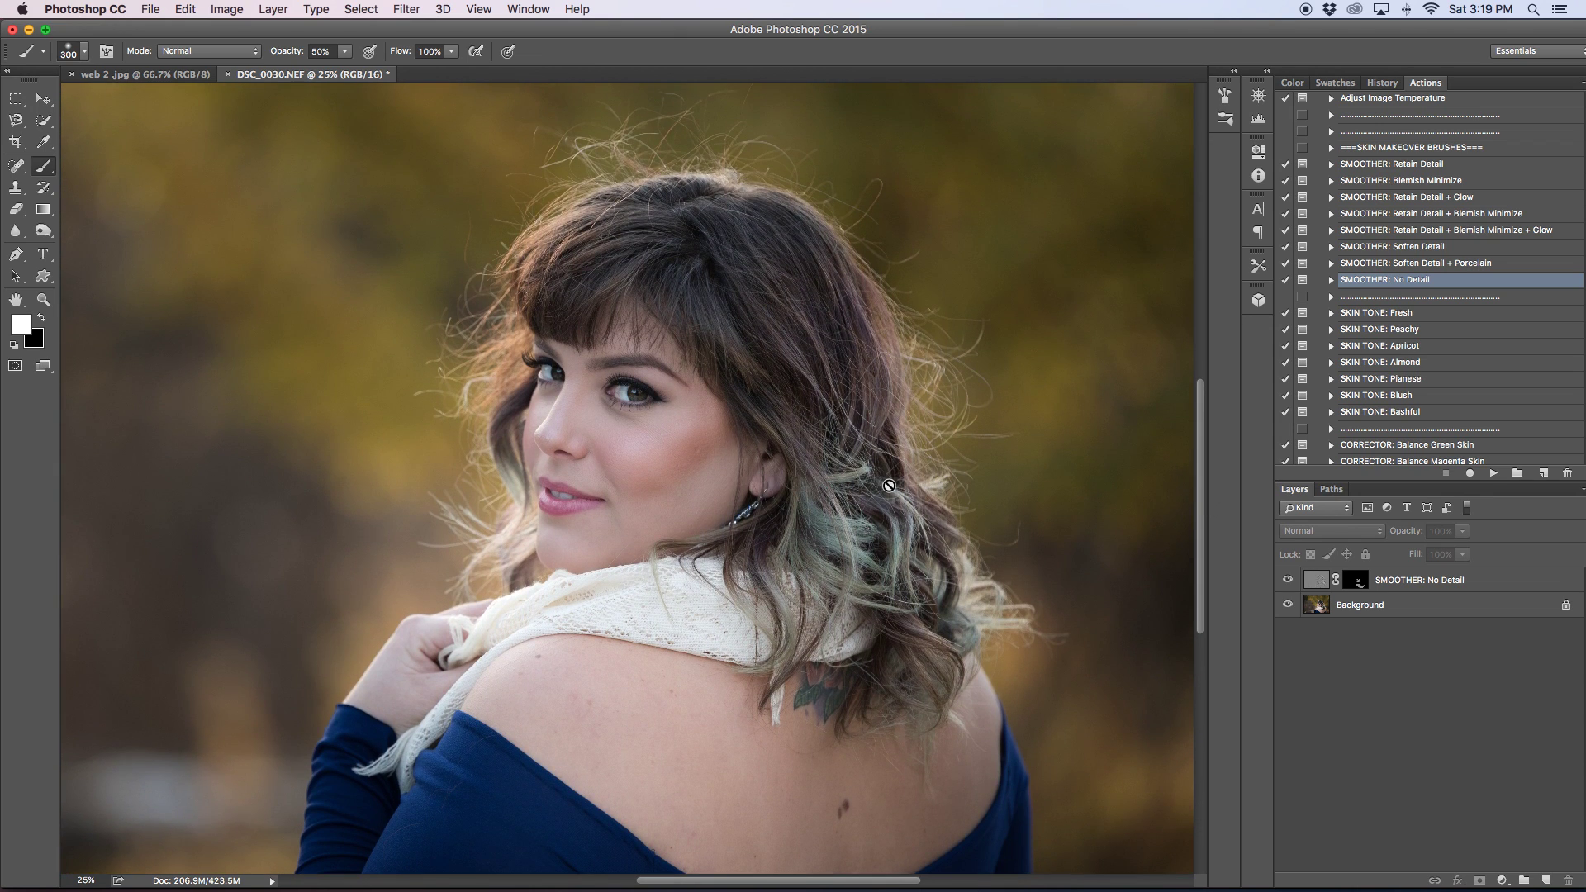
key(super+minus)
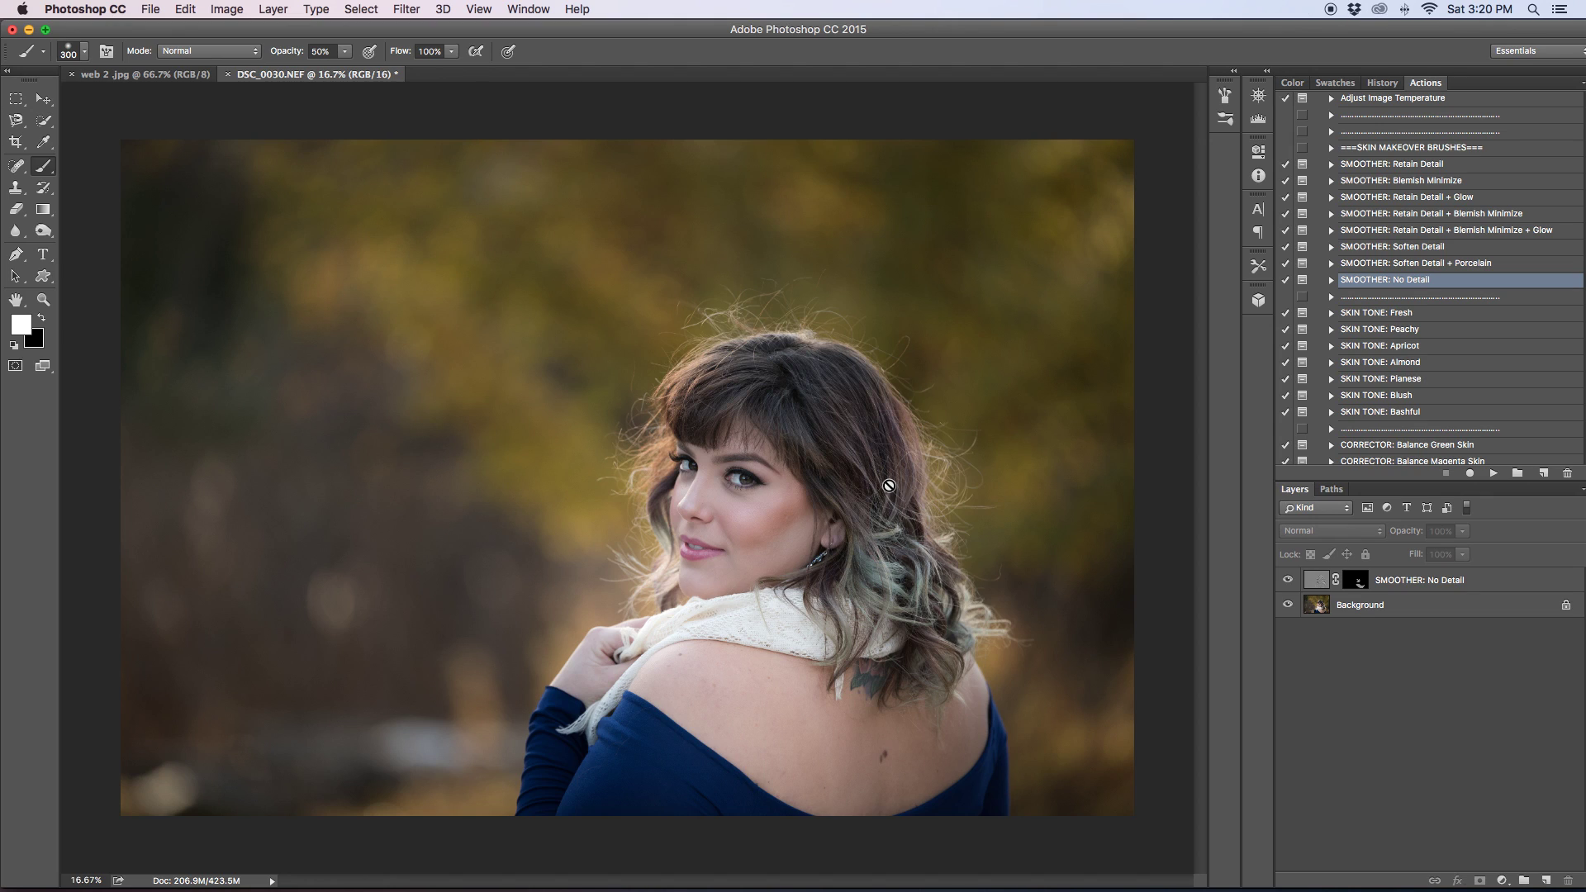
click(1290, 582)
click(1289, 582)
click(1289, 582)
Examine the smoothed skin on the face, shoulder and back at 25% zoom.
key(super+equal)
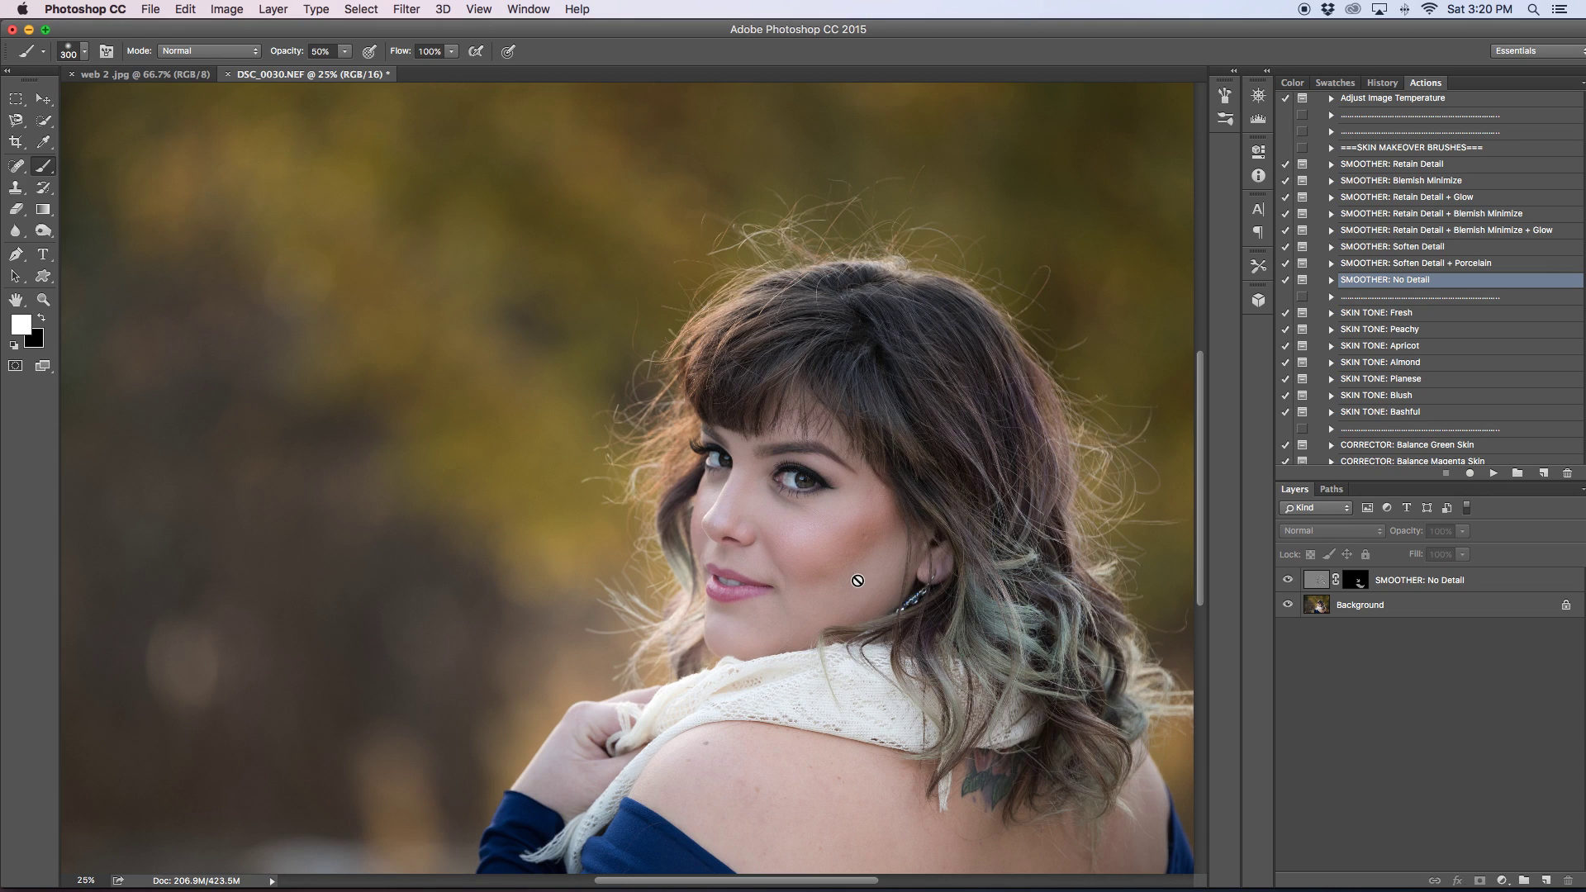
scroll(943, 614, left, 3)
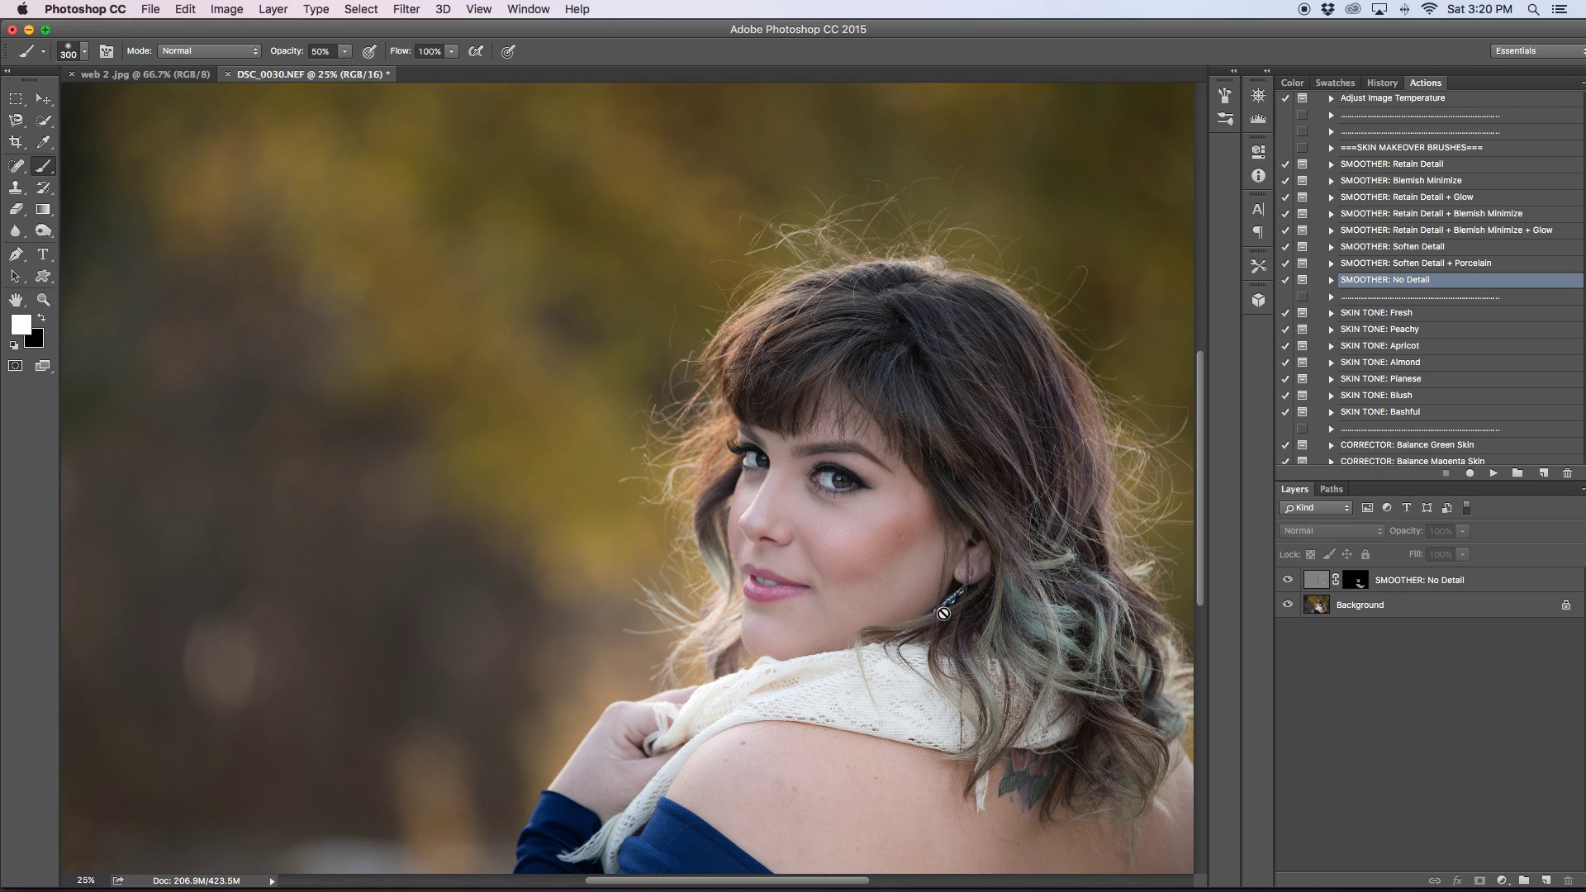
scroll(863, 753, left, 5)
scroll(862, 753, right, 10)
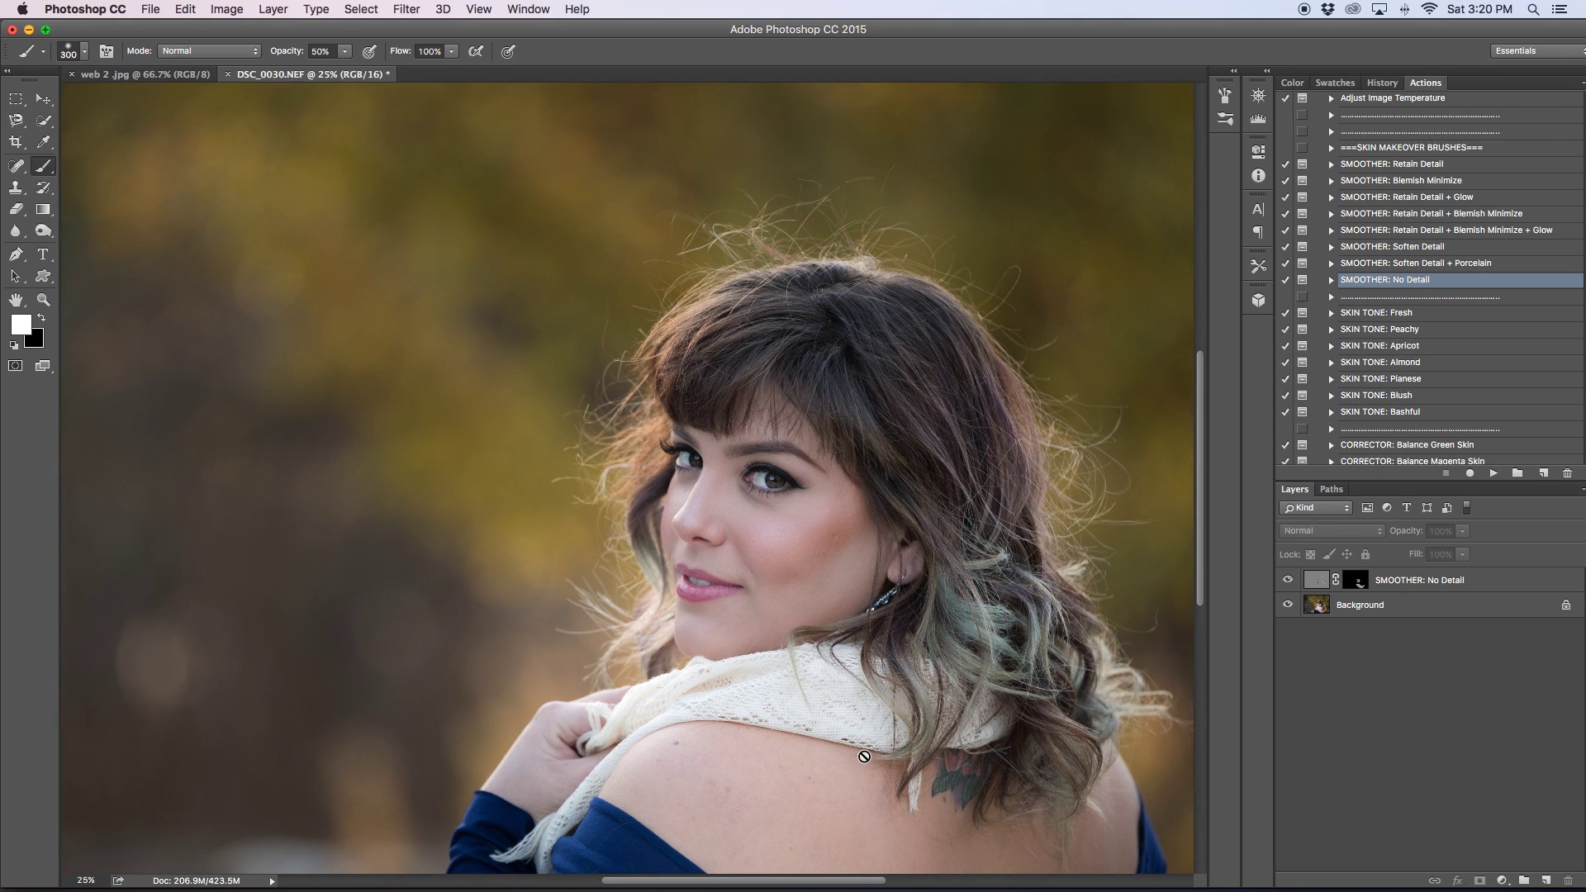
scroll(838, 664, down, 10)
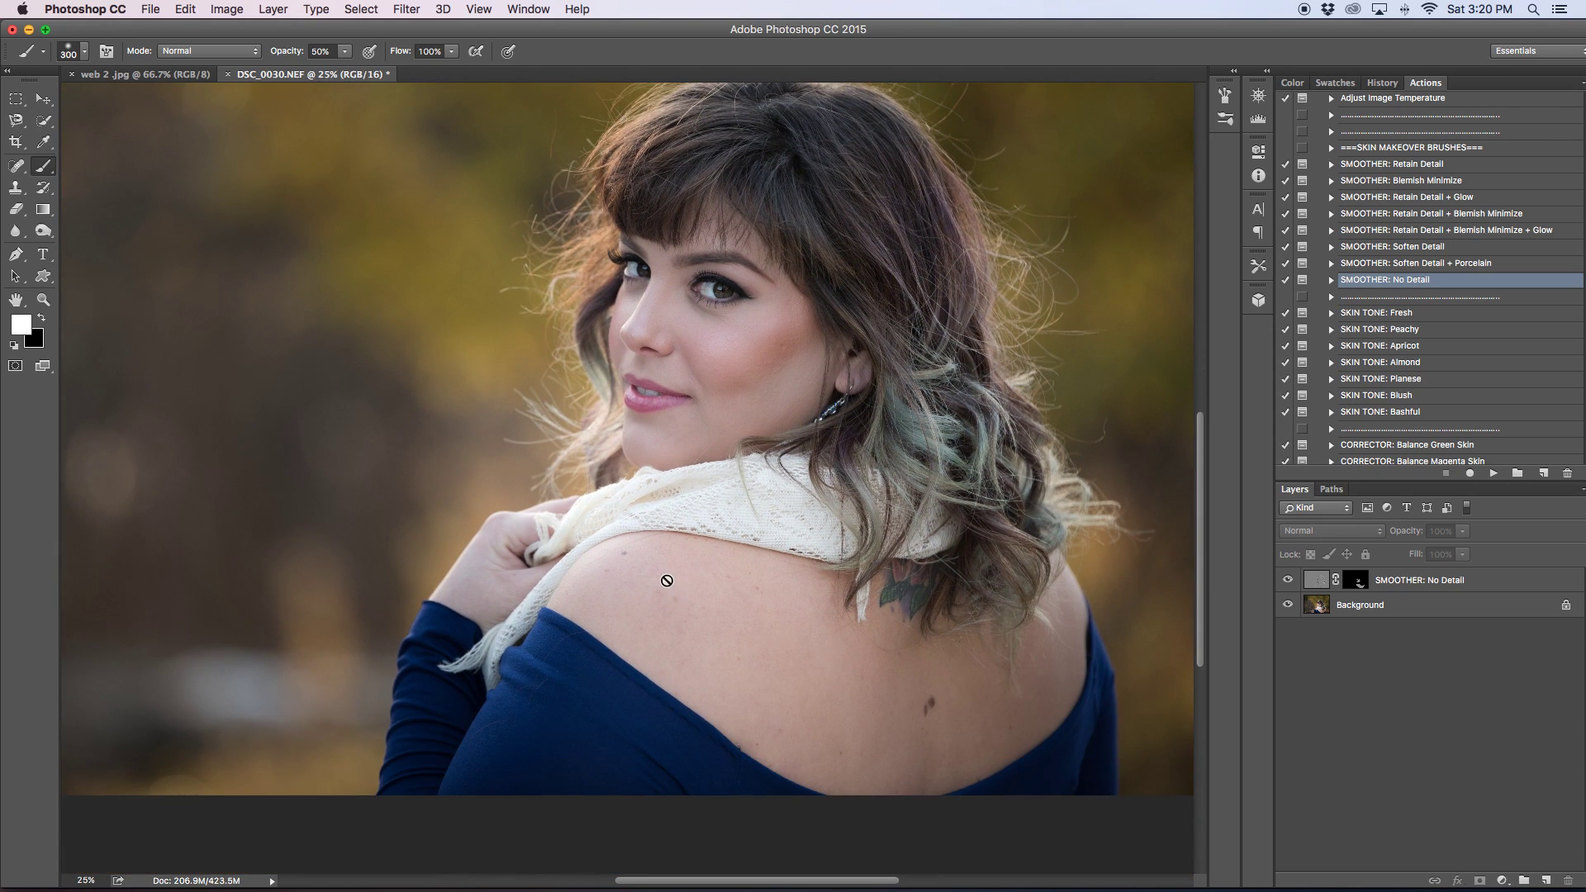
scroll(666, 580, up, 3)
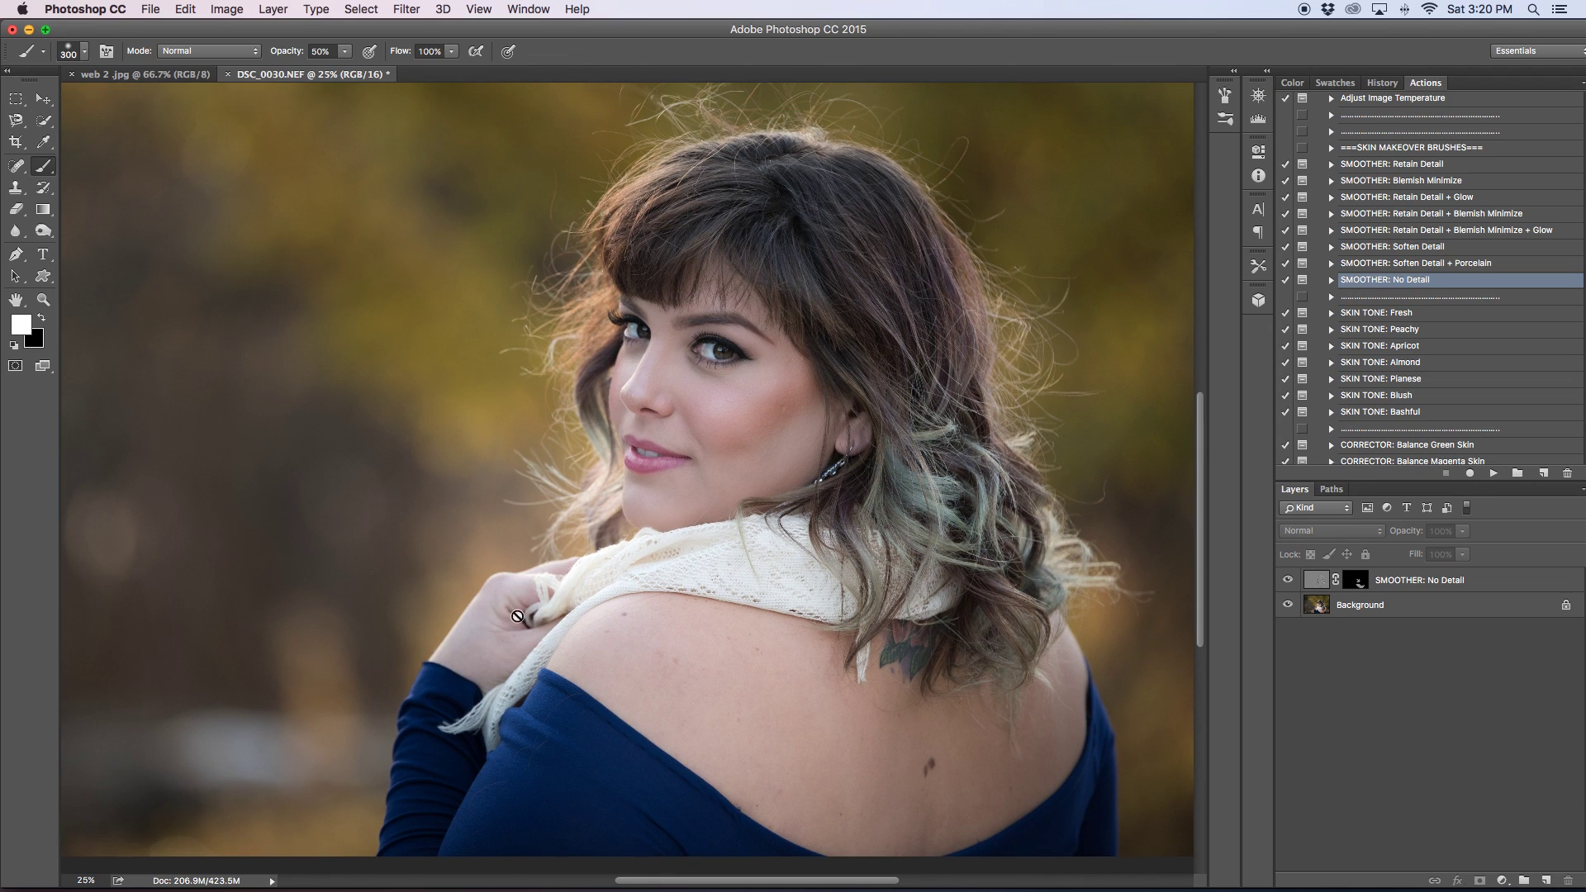
scroll(734, 617, up, 4)
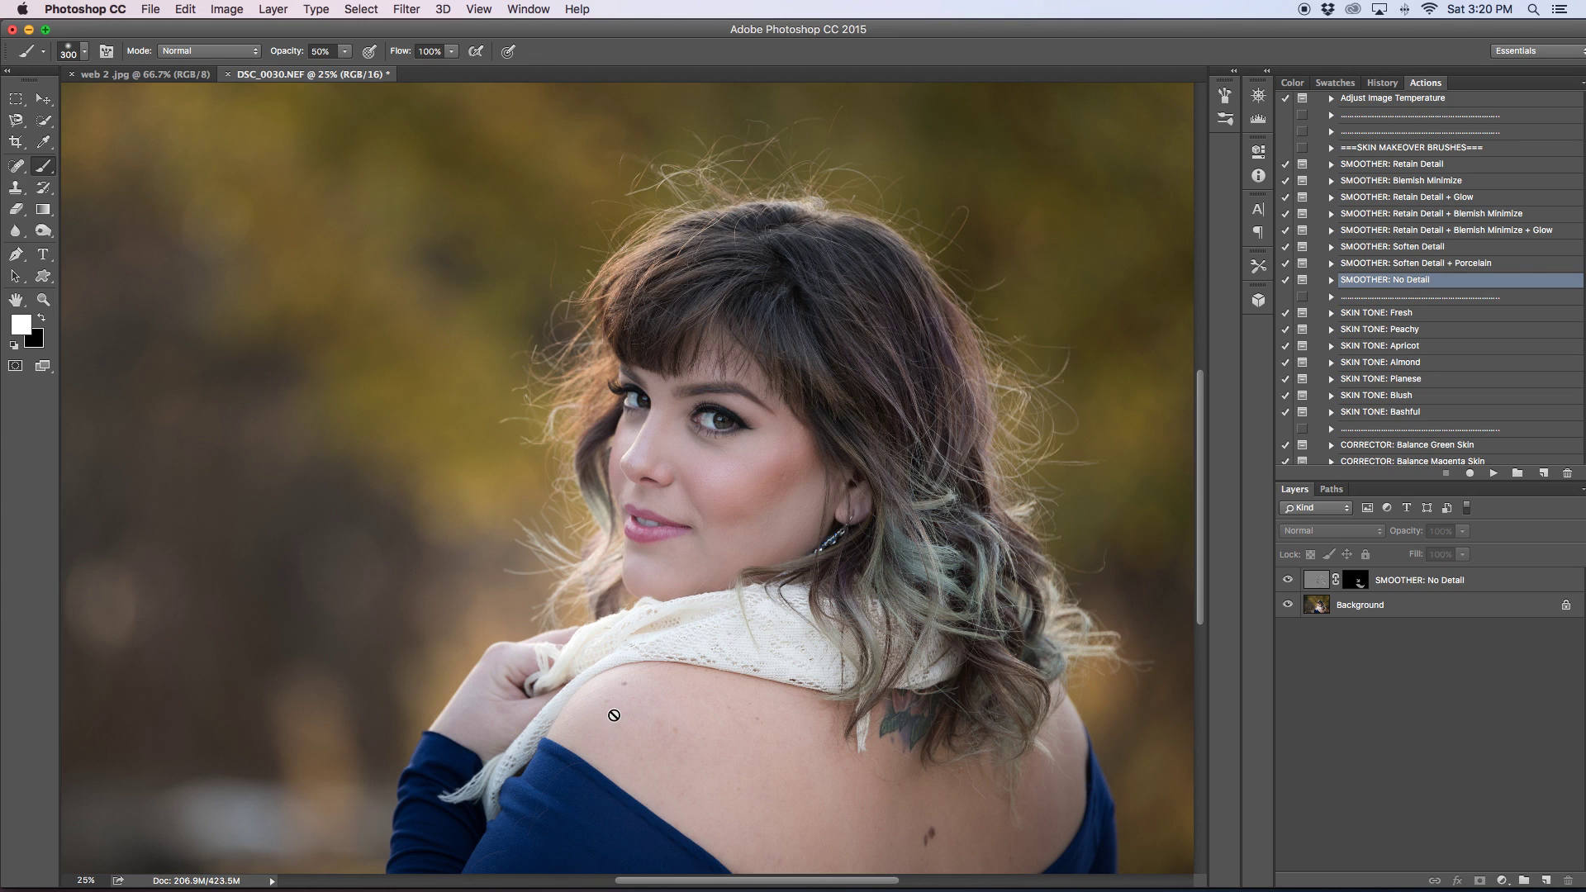
scroll(614, 715, down, 3)
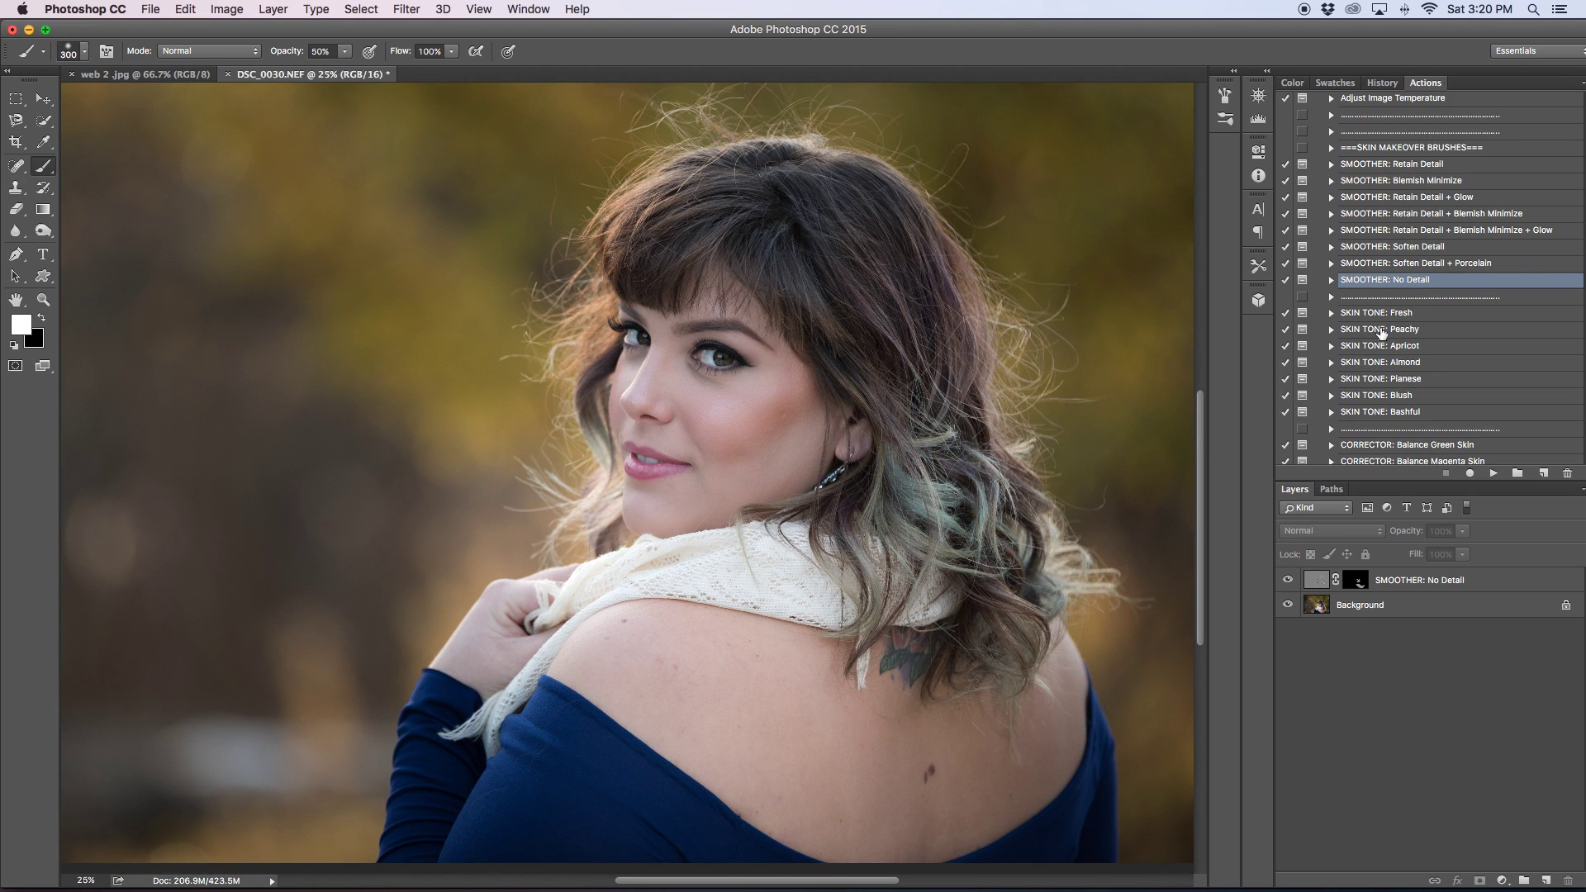
Run the SKIN TONE: Fresh action and continue past its instruction message.
click(1392, 316)
click(1494, 473)
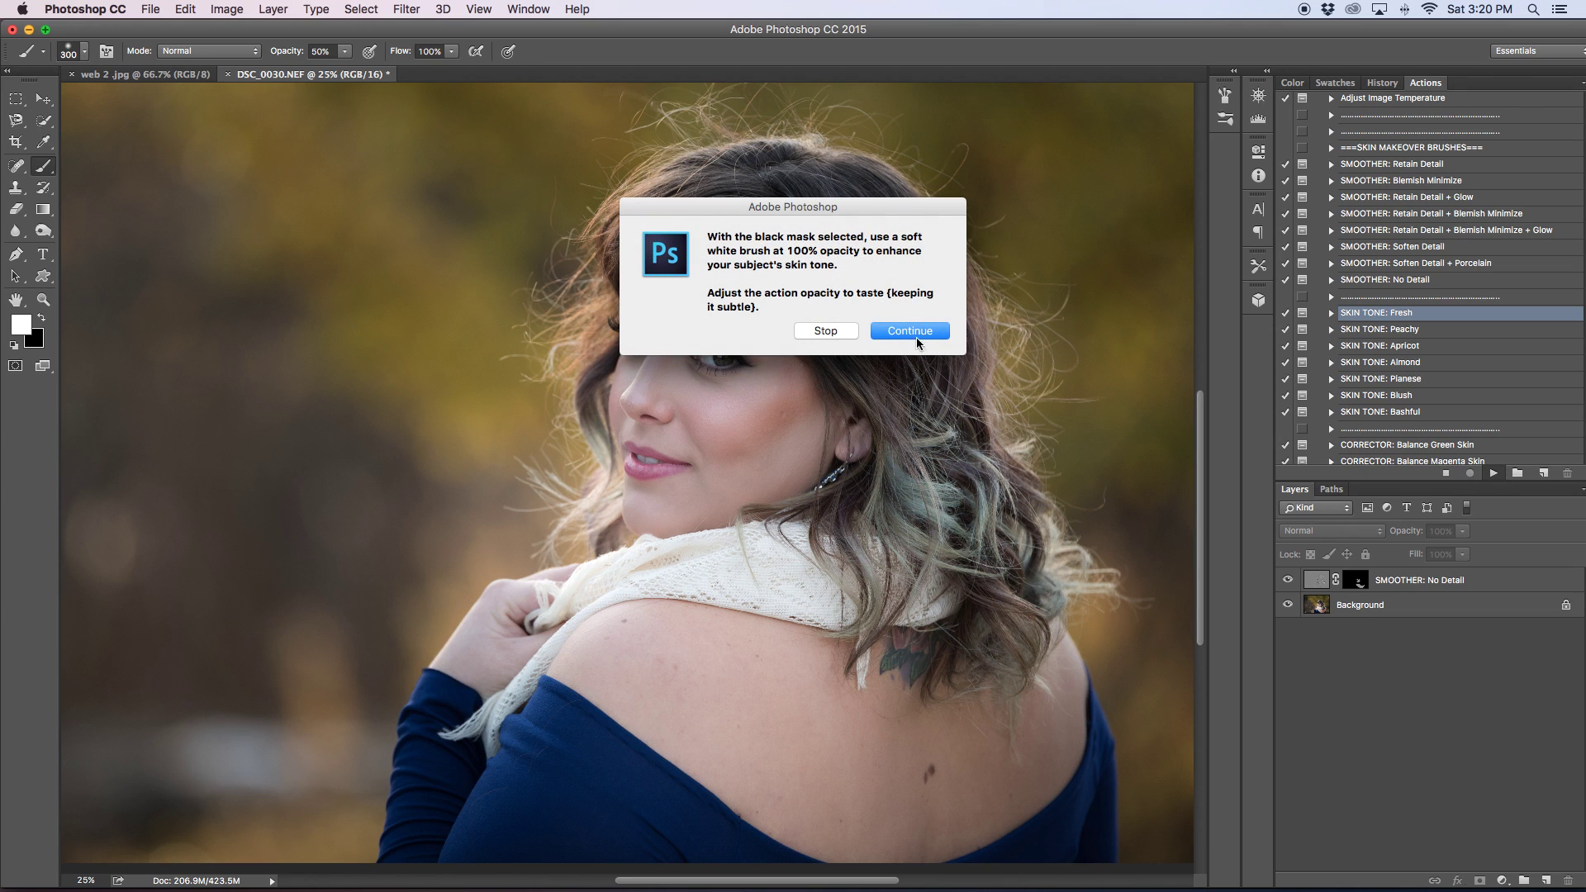
click(915, 330)
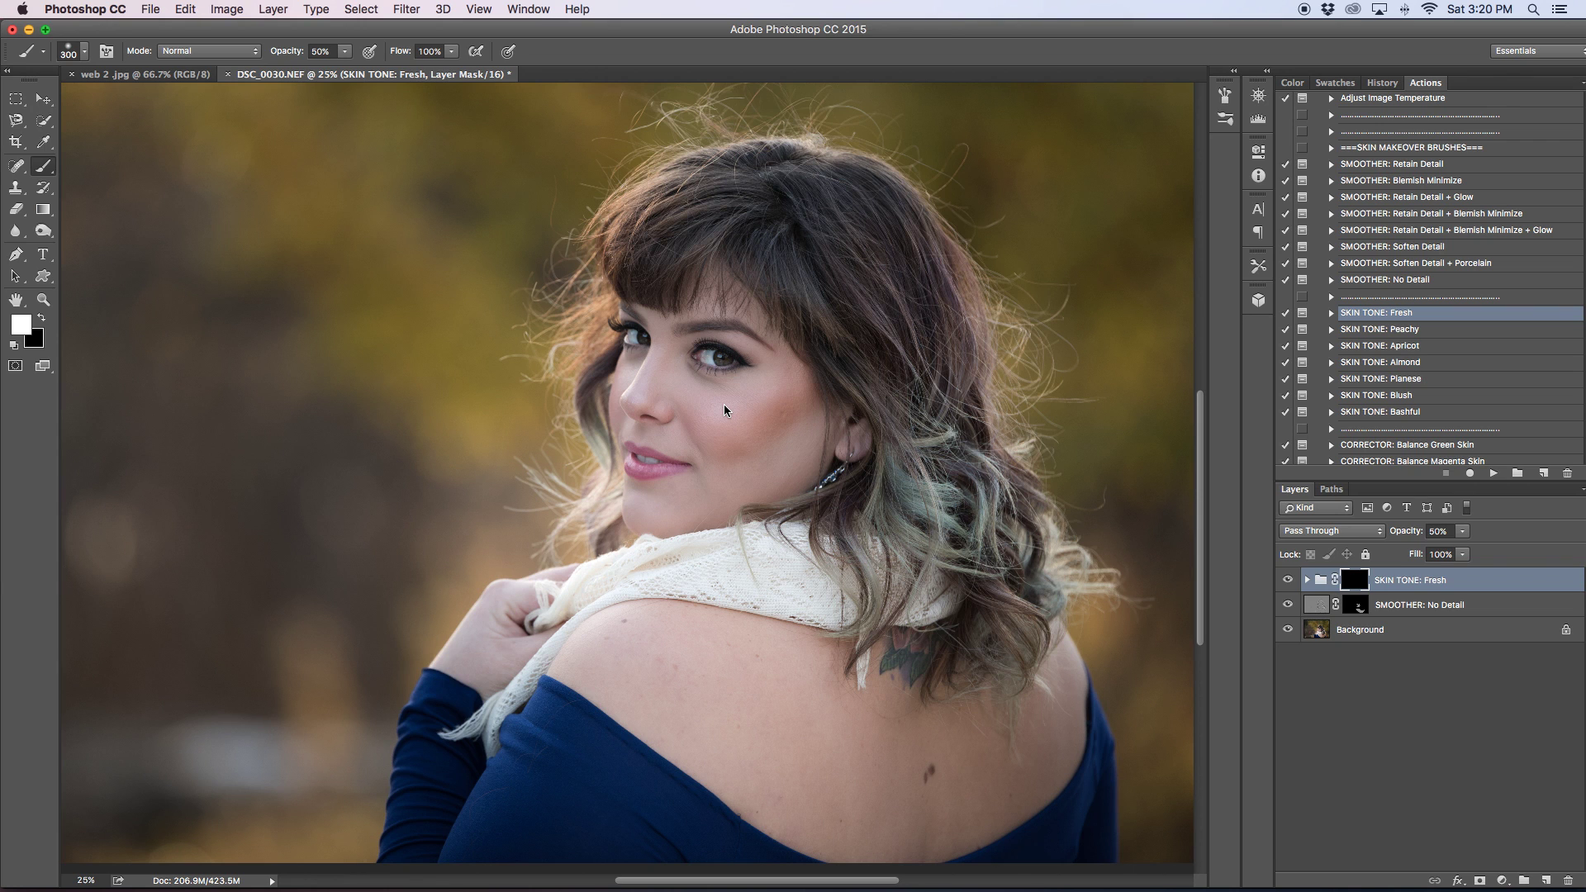
Bring the face into view at 50% zoom and set the brush opacity to 100%.
key(super+equal)
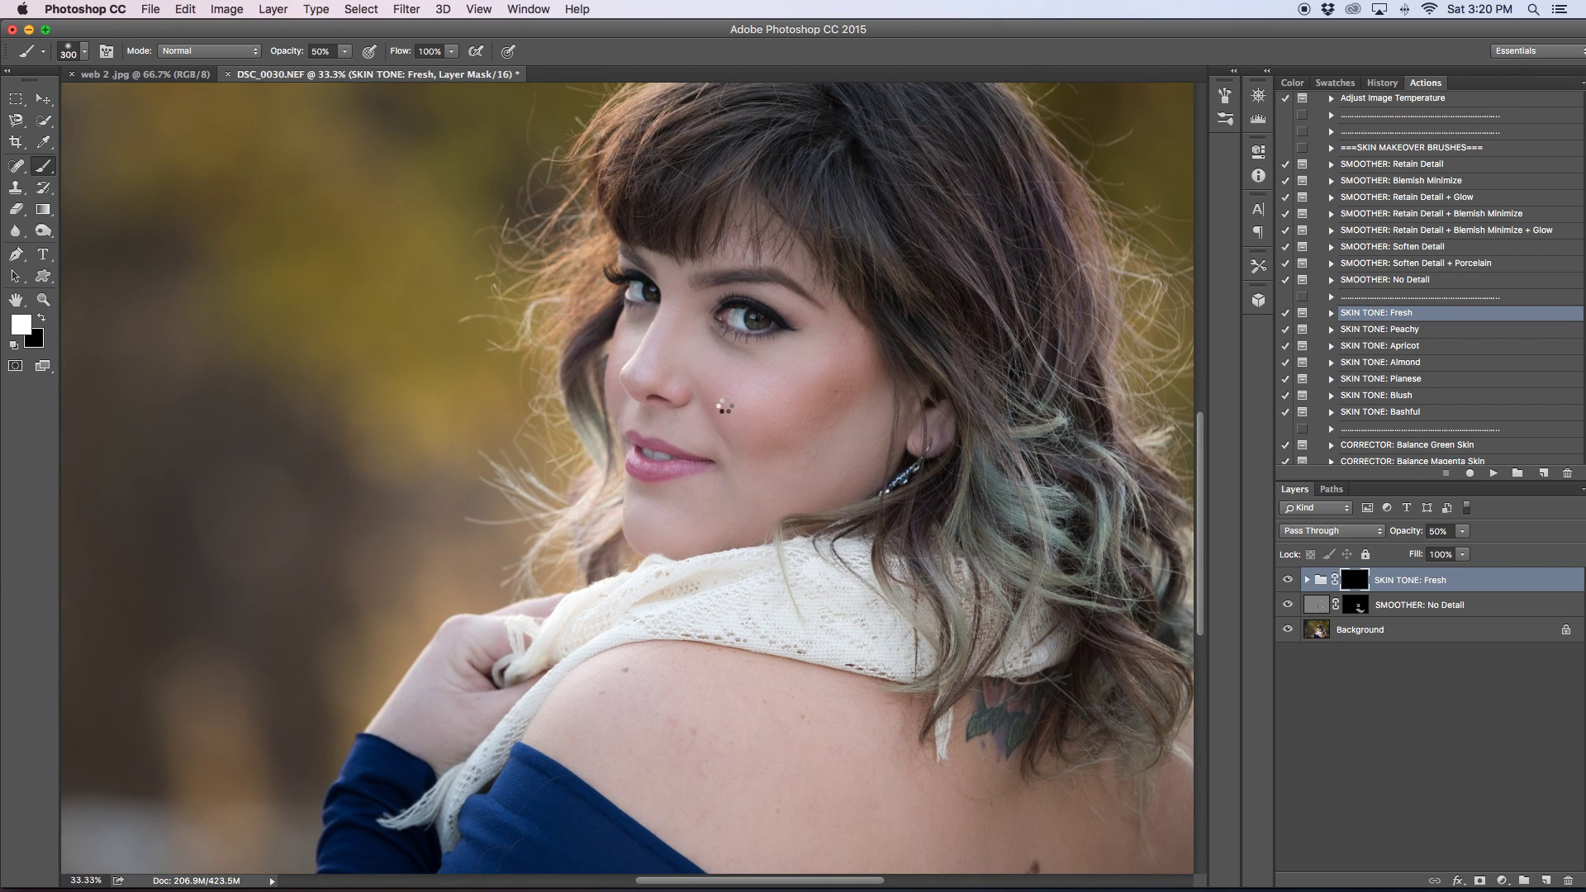
key(super+equal)
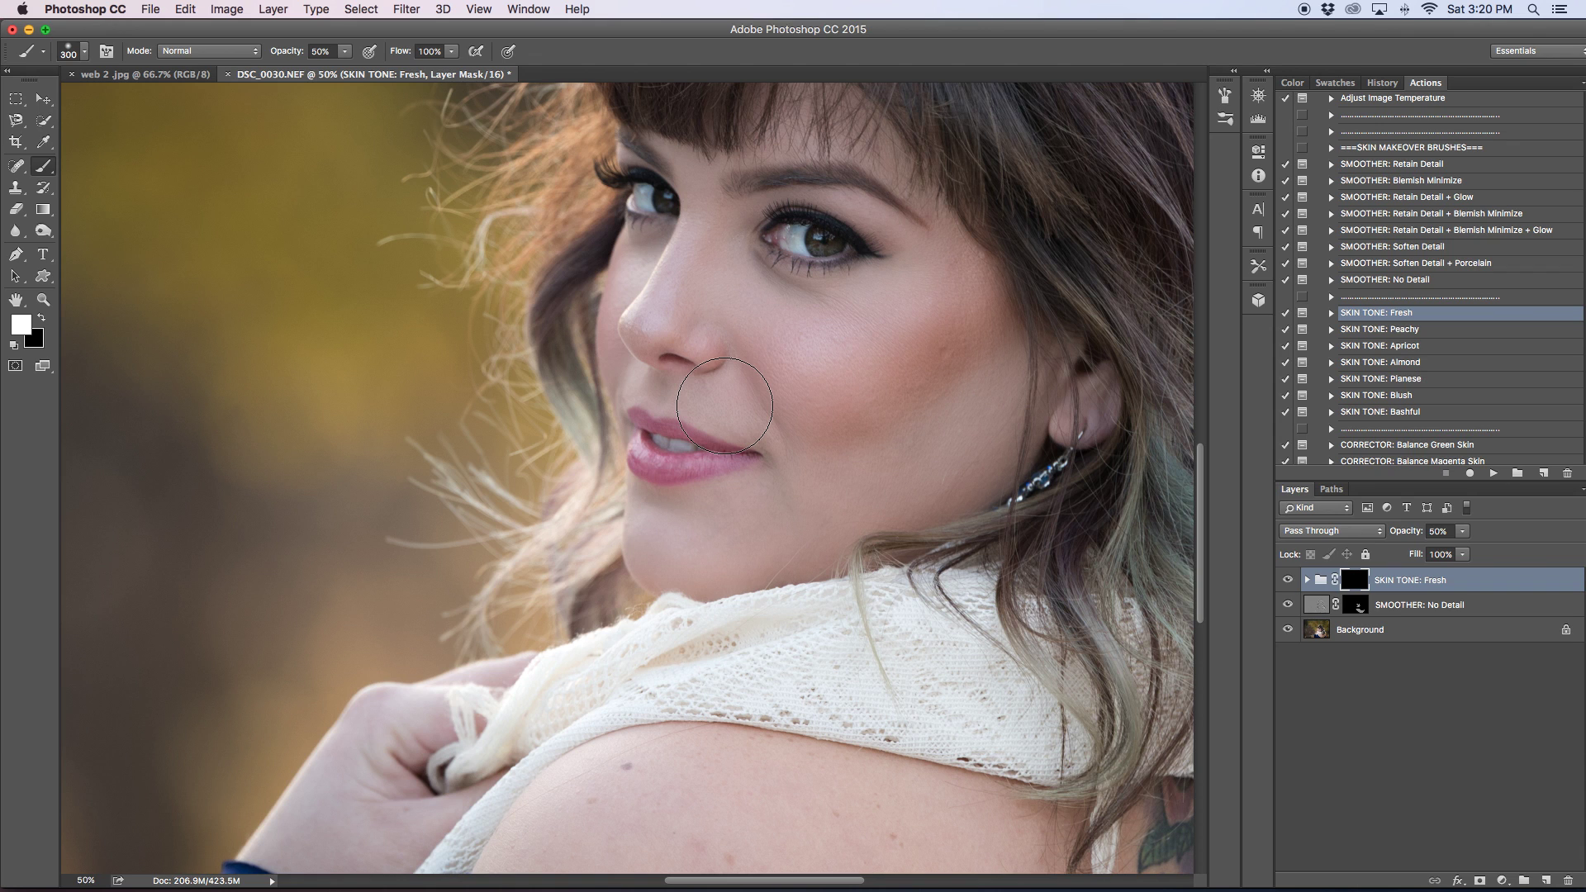
scroll(725, 405, left, 2)
scroll(710, 404, right, 6)
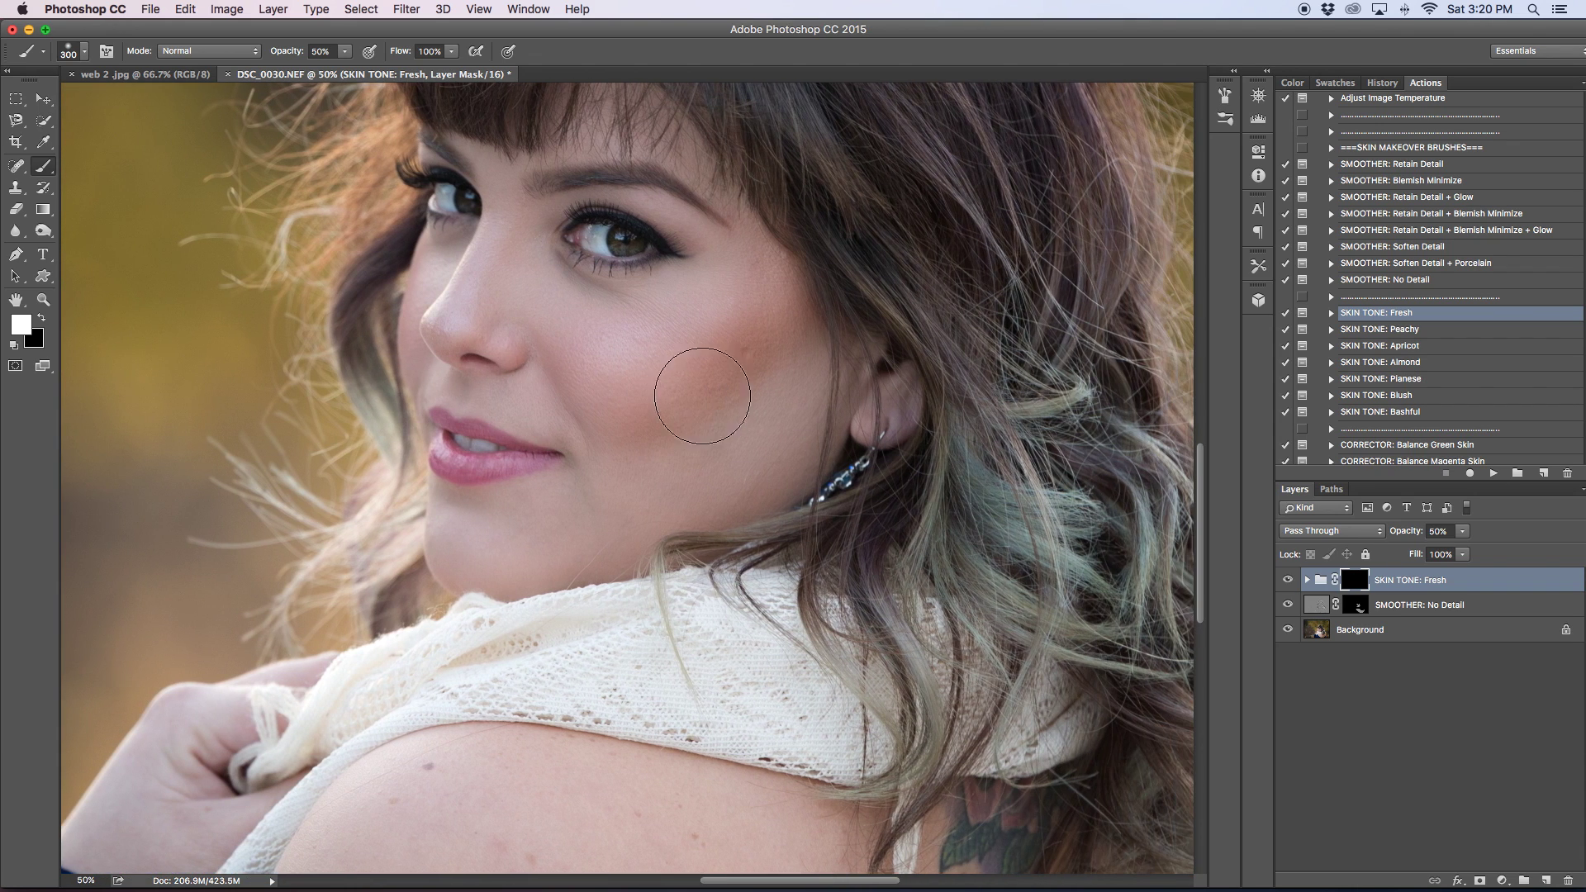
scroll(702, 402, up, 2)
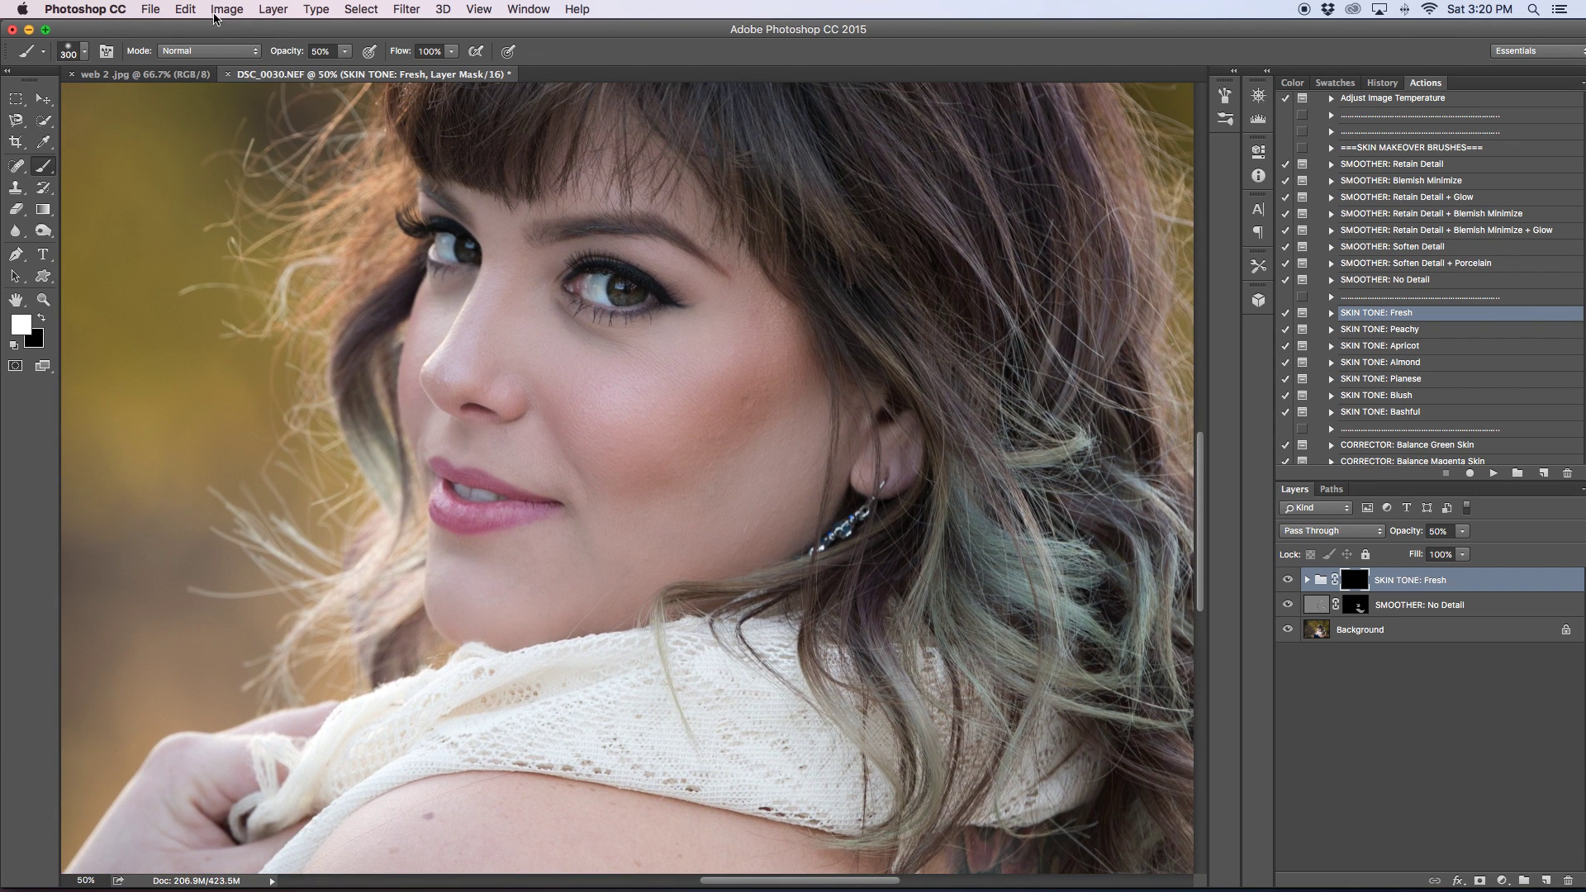
click(345, 52)
drag(351, 76, 390, 69)
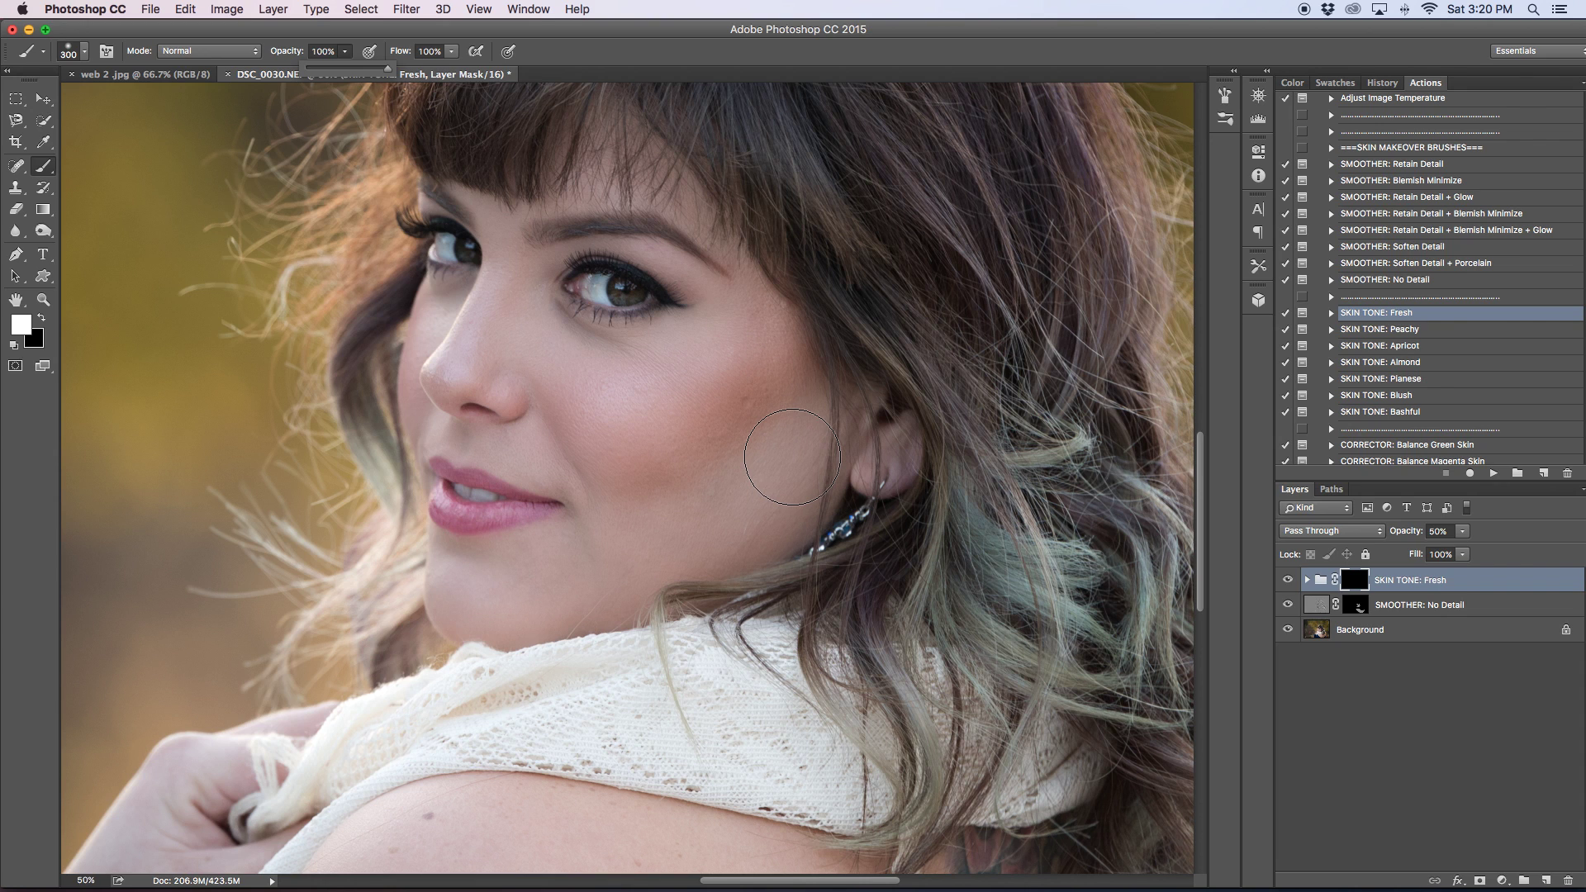
Reduce the brush to 200 px and paint white on the SKIN TONE: Fresh mask over the upper cheek below the near eye.
key(super+plus)
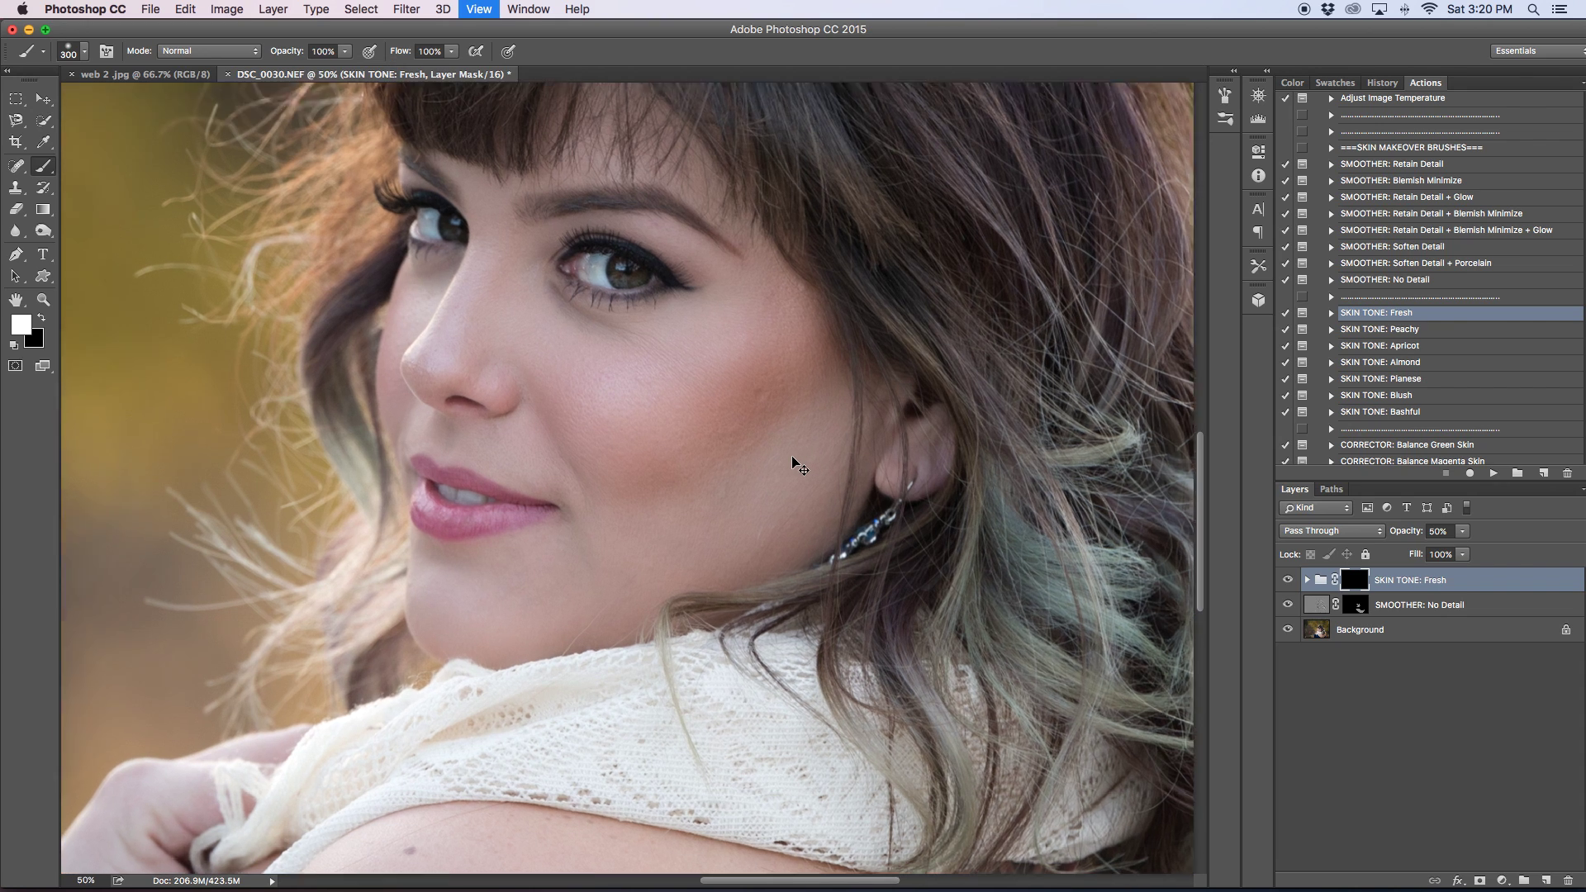
scroll(793, 457, down, 1)
scroll(789, 454, down, 1)
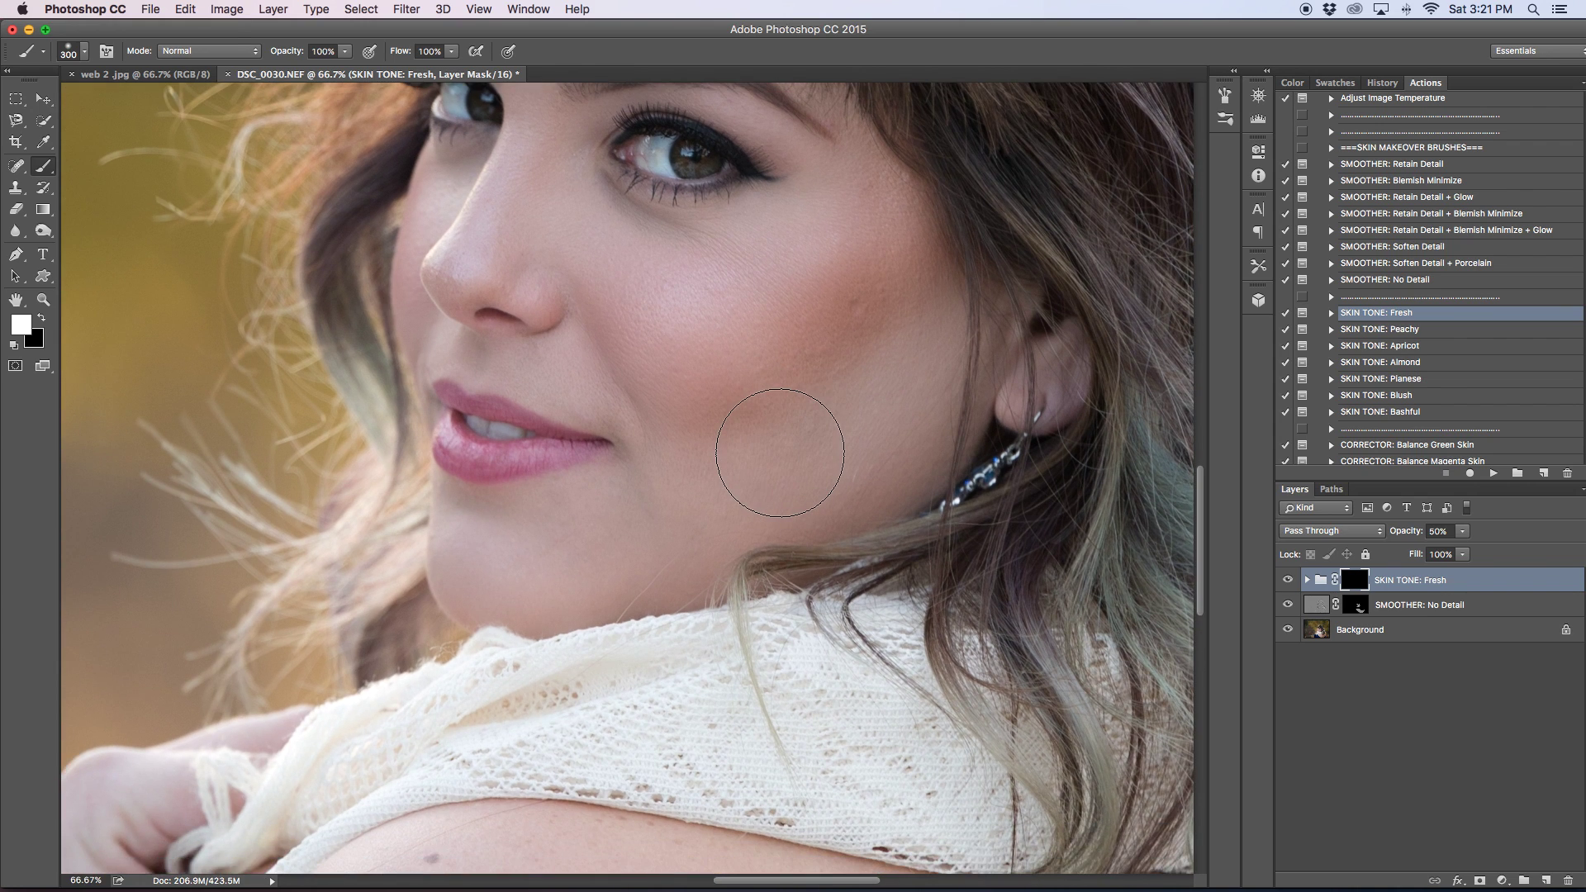
scroll(780, 452, up, 3)
scroll(780, 453, down, 2)
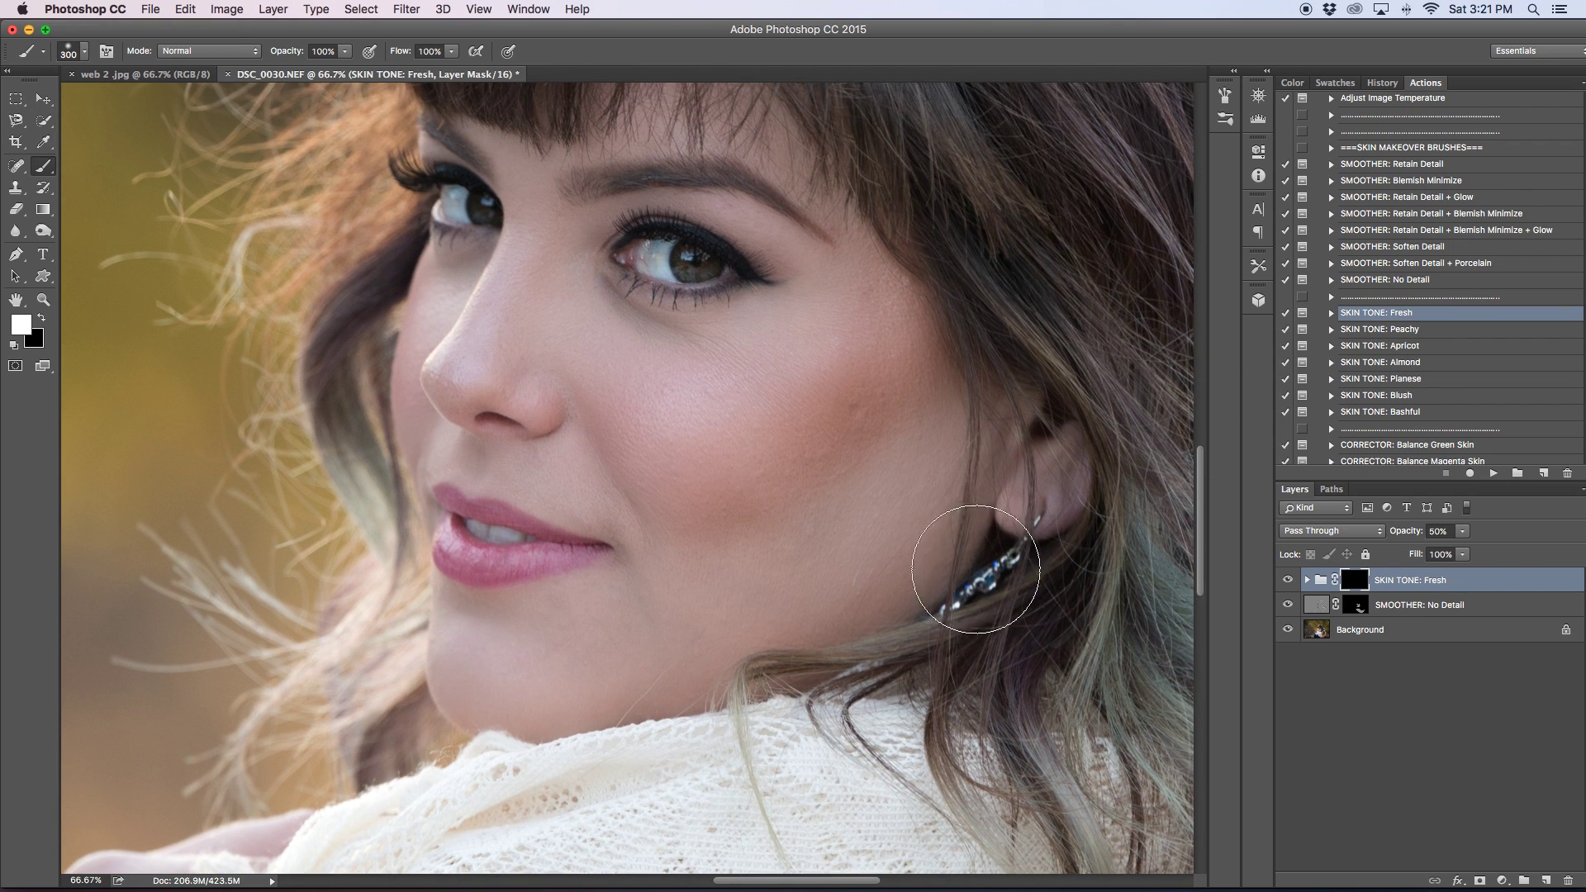
key(backslash)
key(backslash)
key(backslash)
key(backslash)
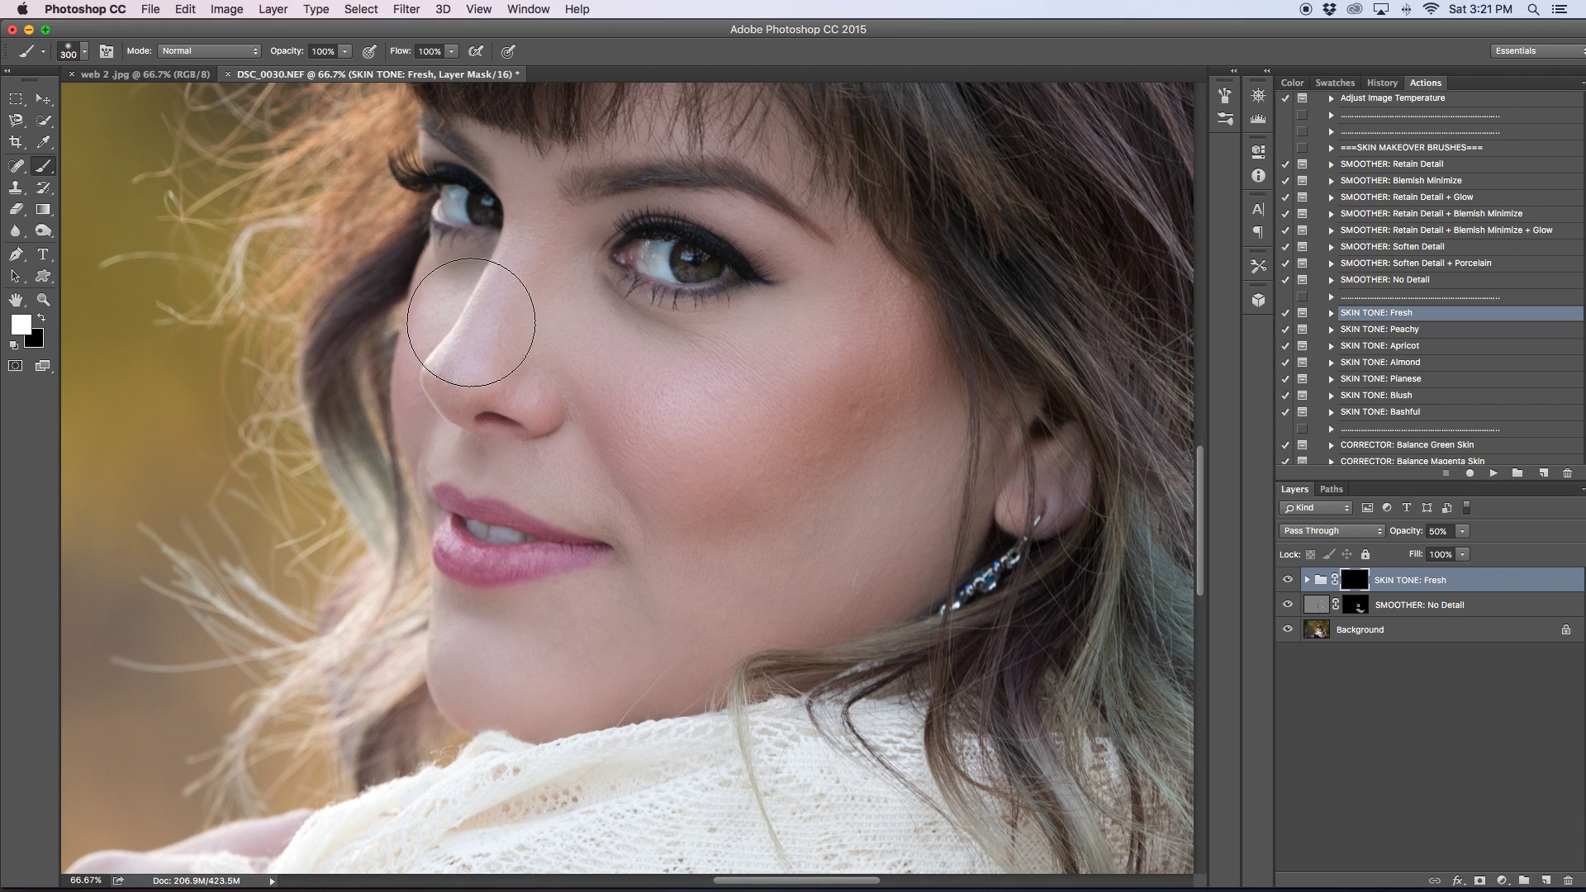
key(bracketleft)
key(bracketleft)
key(bracketleft)
key(bracketleft)
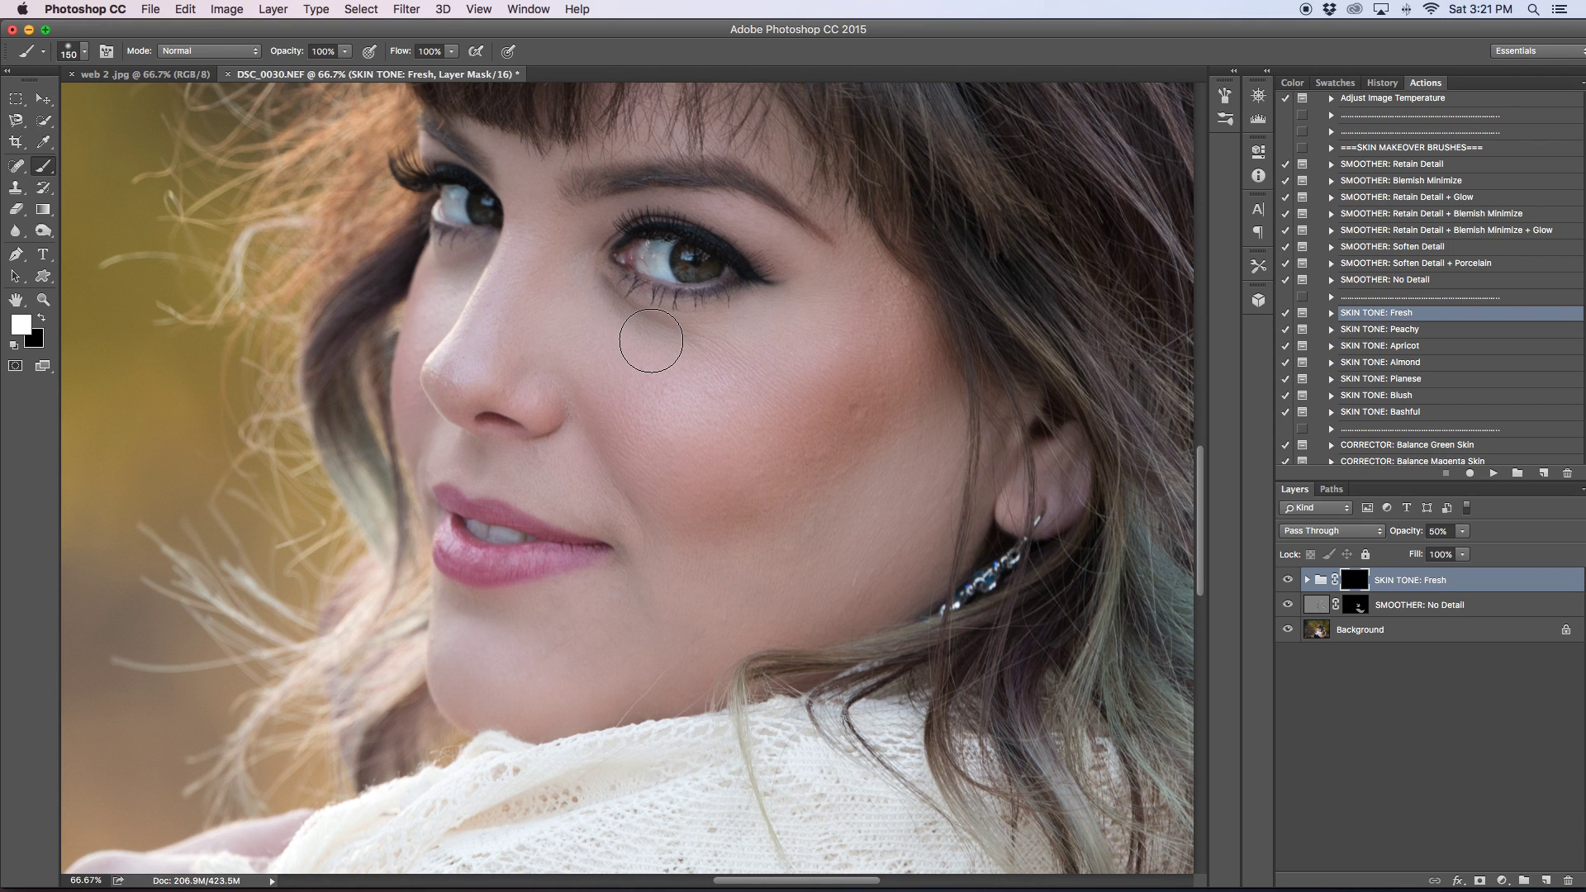
key(backslash)
key(backslash)
key(bracketright)
key(bracketright)
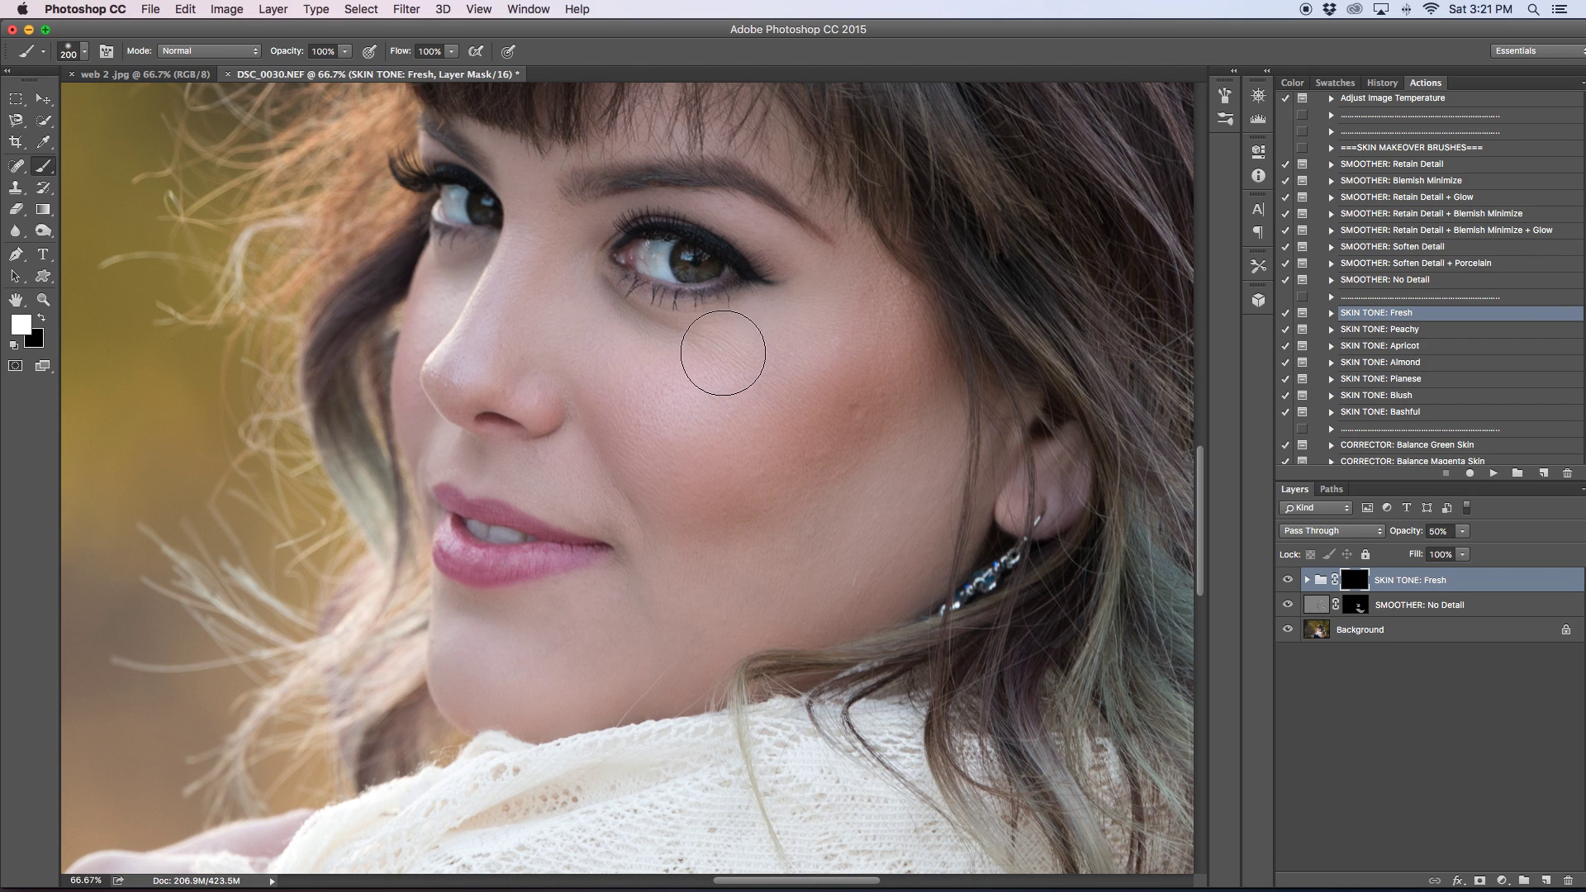
mouse_move(792, 342)
mouse_down()
mouse_move(658, 403)
mouse_move(757, 400)
mouse_up()
Enlarge the brush to 250 px, show the mask overlay, and paint white over the near cheek, jaw and chin.
key(bracketright)
key(backslash)
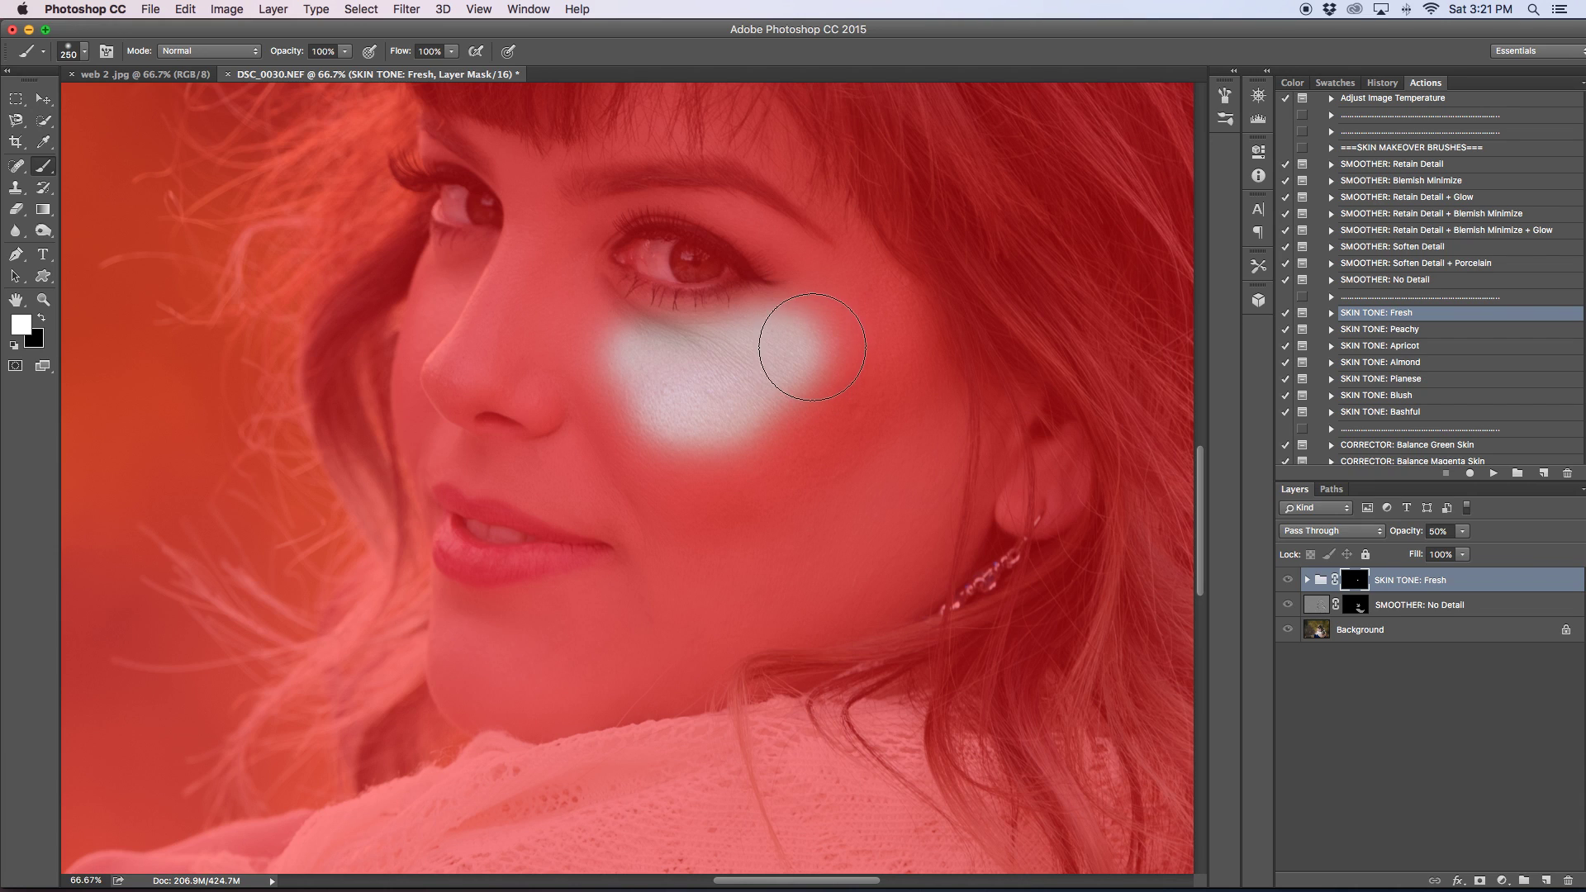
mouse_move(779, 322)
mouse_down()
mouse_move(867, 344)
mouse_move(883, 384)
mouse_move(899, 467)
mouse_move(880, 581)
mouse_move(773, 602)
mouse_move(798, 421)
mouse_move(740, 464)
mouse_move(678, 458)
mouse_move(626, 409)
mouse_move(693, 537)
mouse_move(738, 567)
mouse_move(713, 670)
mouse_move(688, 681)
mouse_move(614, 639)
mouse_move(474, 673)
mouse_move(640, 667)
mouse_up()
drag(657, 616, 683, 548)
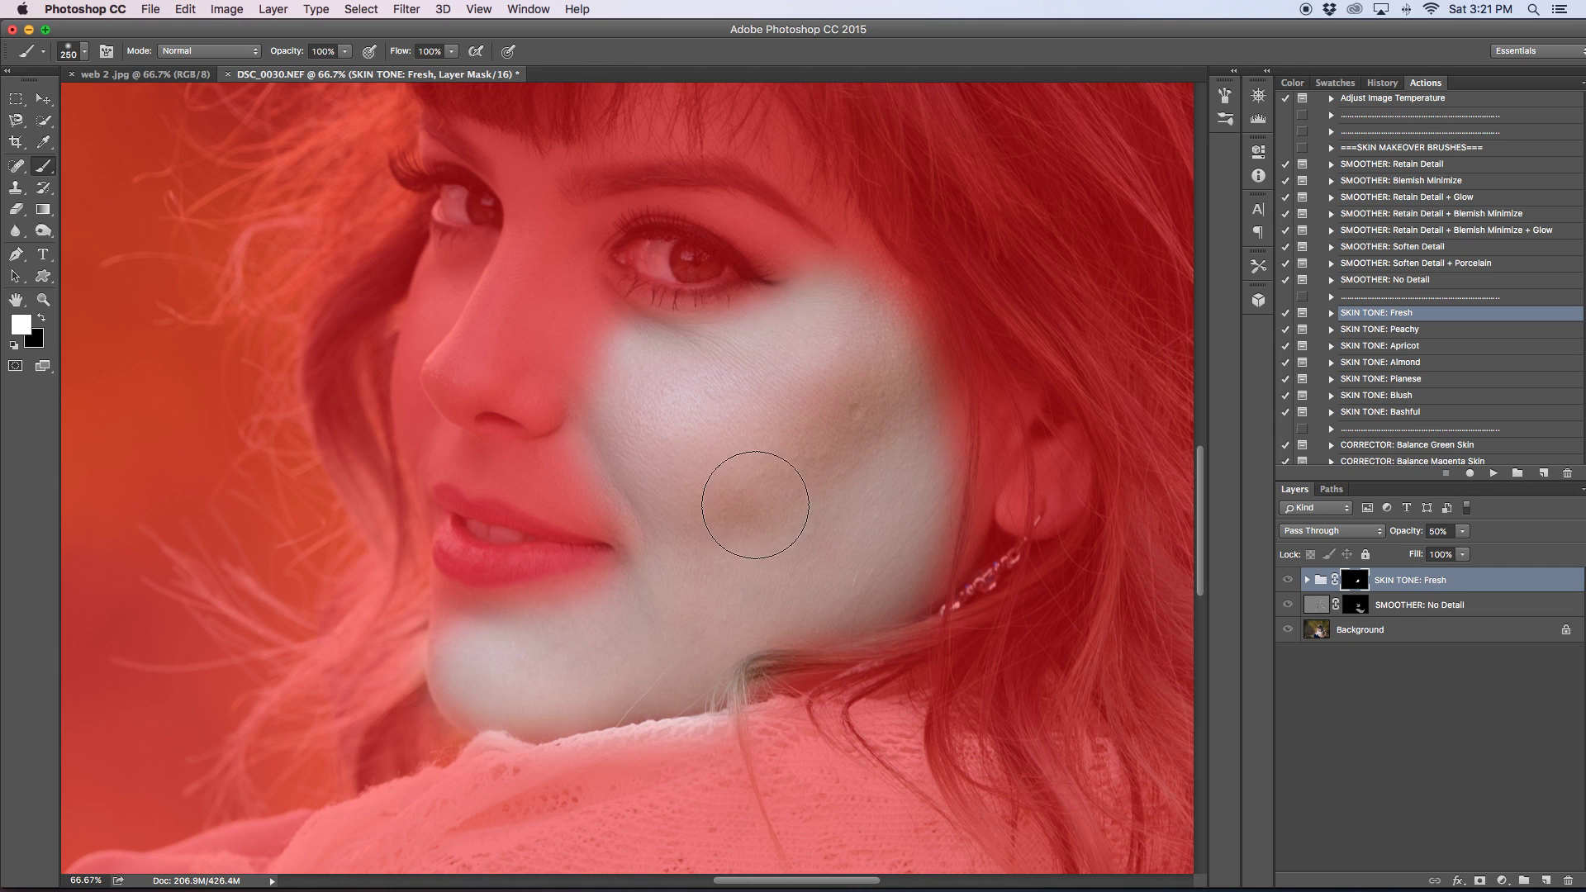
Reduce the brush to 125 px and paint white over the skin between the nose and upper lip.
key(bracketleft)
key(bracketleft)
key(bracketleft)
key(bracketleft)
key(bracketleft)
mouse_move(576, 498)
mouse_down()
mouse_move(455, 466)
mouse_move(564, 460)
mouse_move(612, 495)
mouse_up()
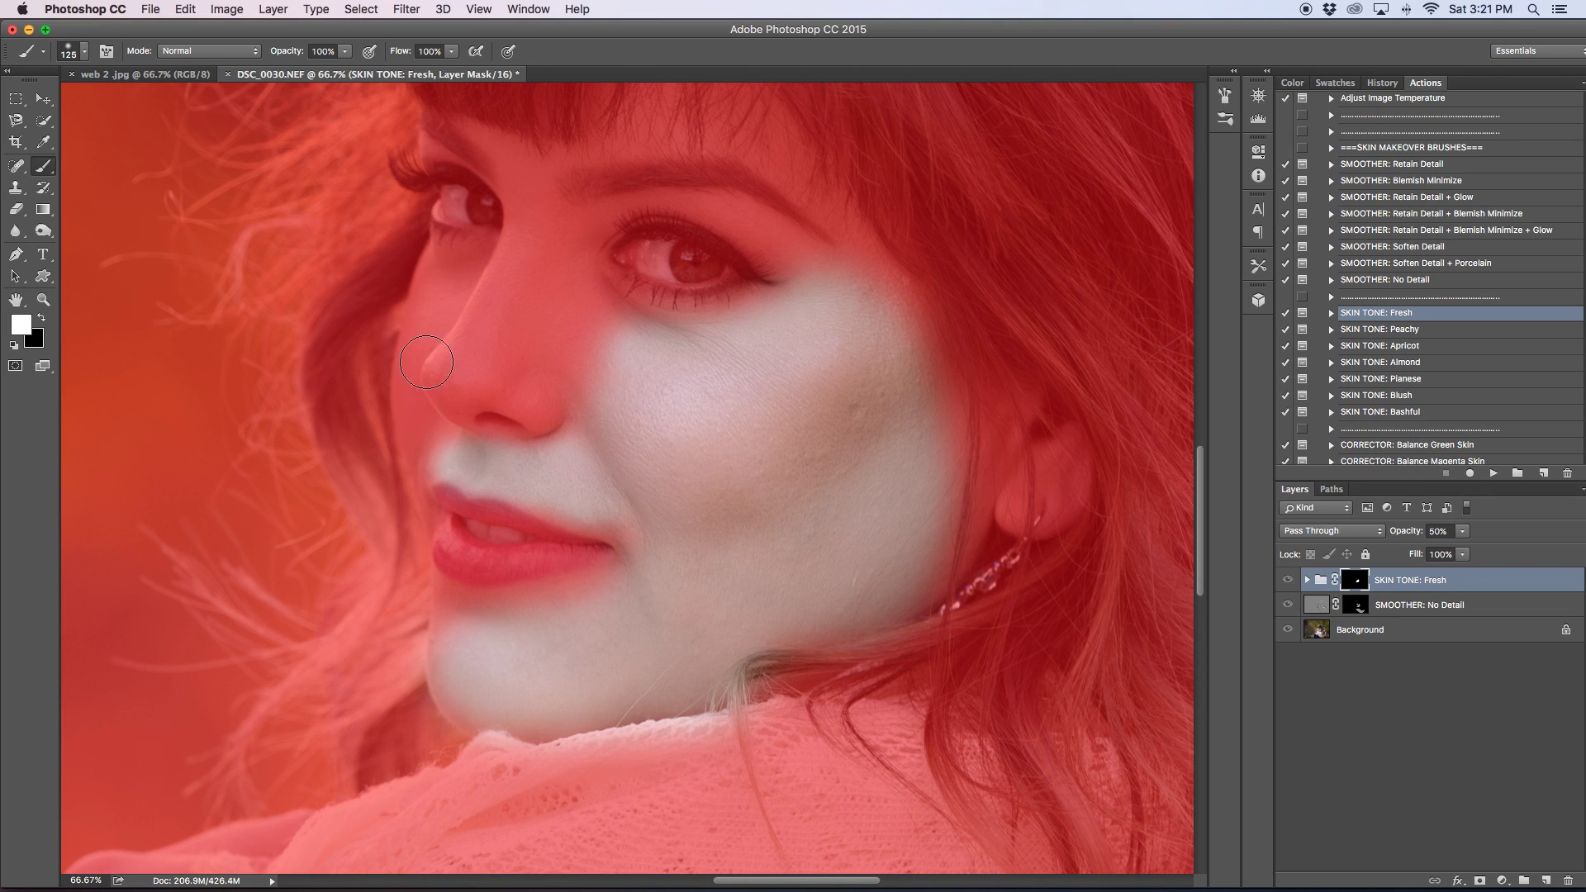
Paint white over the far cheek, the nose and the skin directly under the near eye, reducing the brush to 90 px.
mouse_move(436, 280)
mouse_down()
mouse_move(471, 262)
mouse_move(405, 369)
mouse_move(421, 451)
mouse_move(441, 374)
mouse_move(444, 418)
mouse_move(476, 377)
mouse_move(549, 416)
mouse_move(462, 380)
mouse_move(473, 336)
mouse_move(451, 353)
mouse_move(520, 237)
mouse_move(491, 388)
mouse_move(537, 335)
mouse_move(580, 404)
mouse_up()
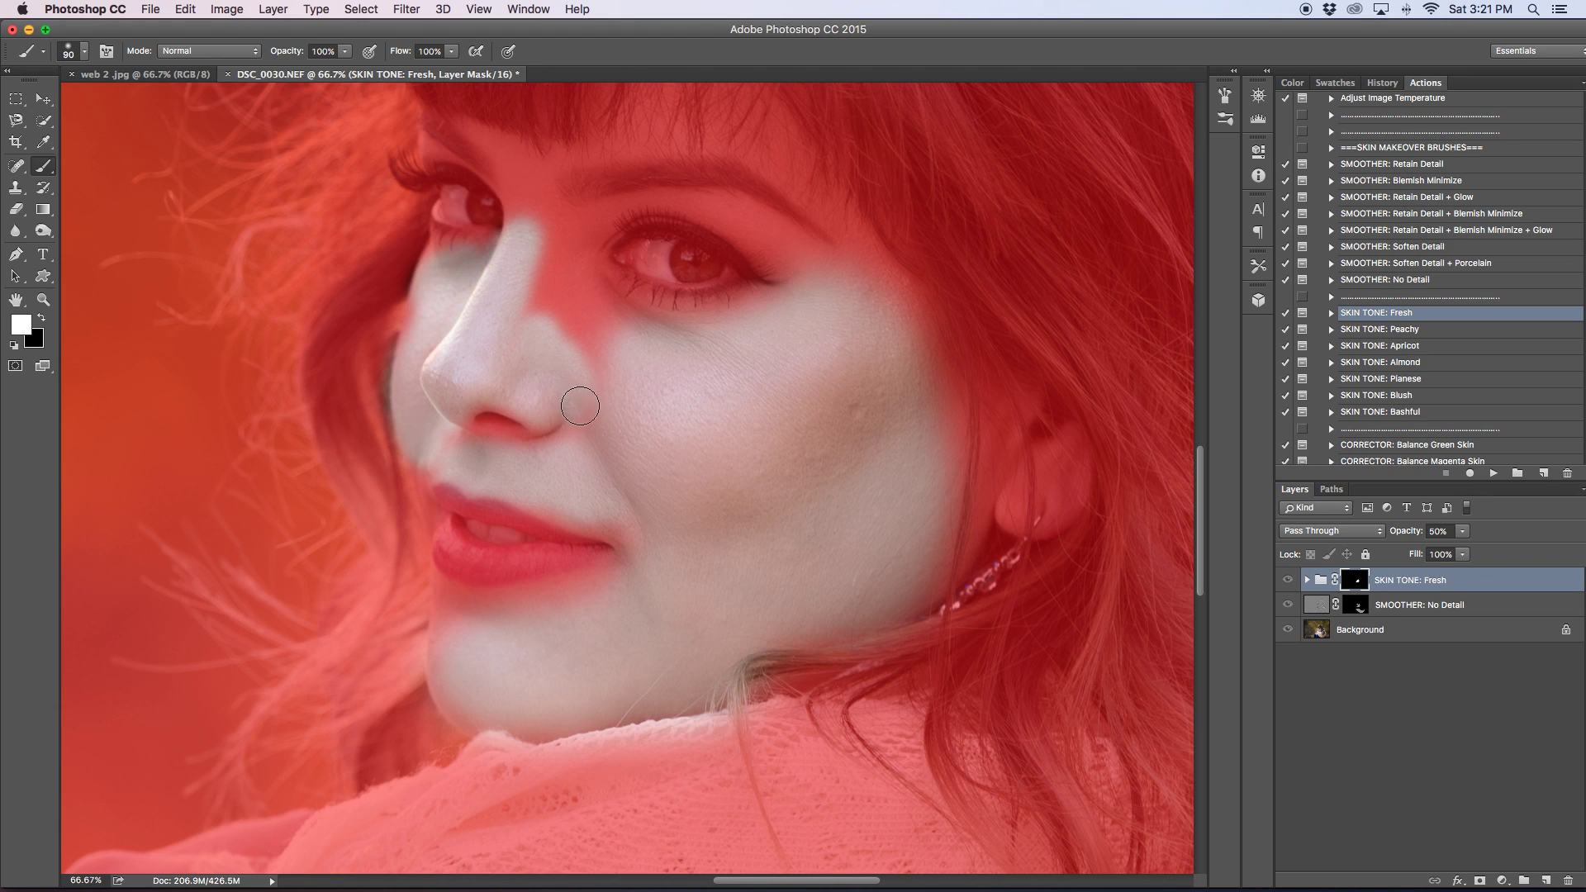
mouse_move(561, 322)
mouse_down()
mouse_move(606, 323)
mouse_move(566, 440)
mouse_up()
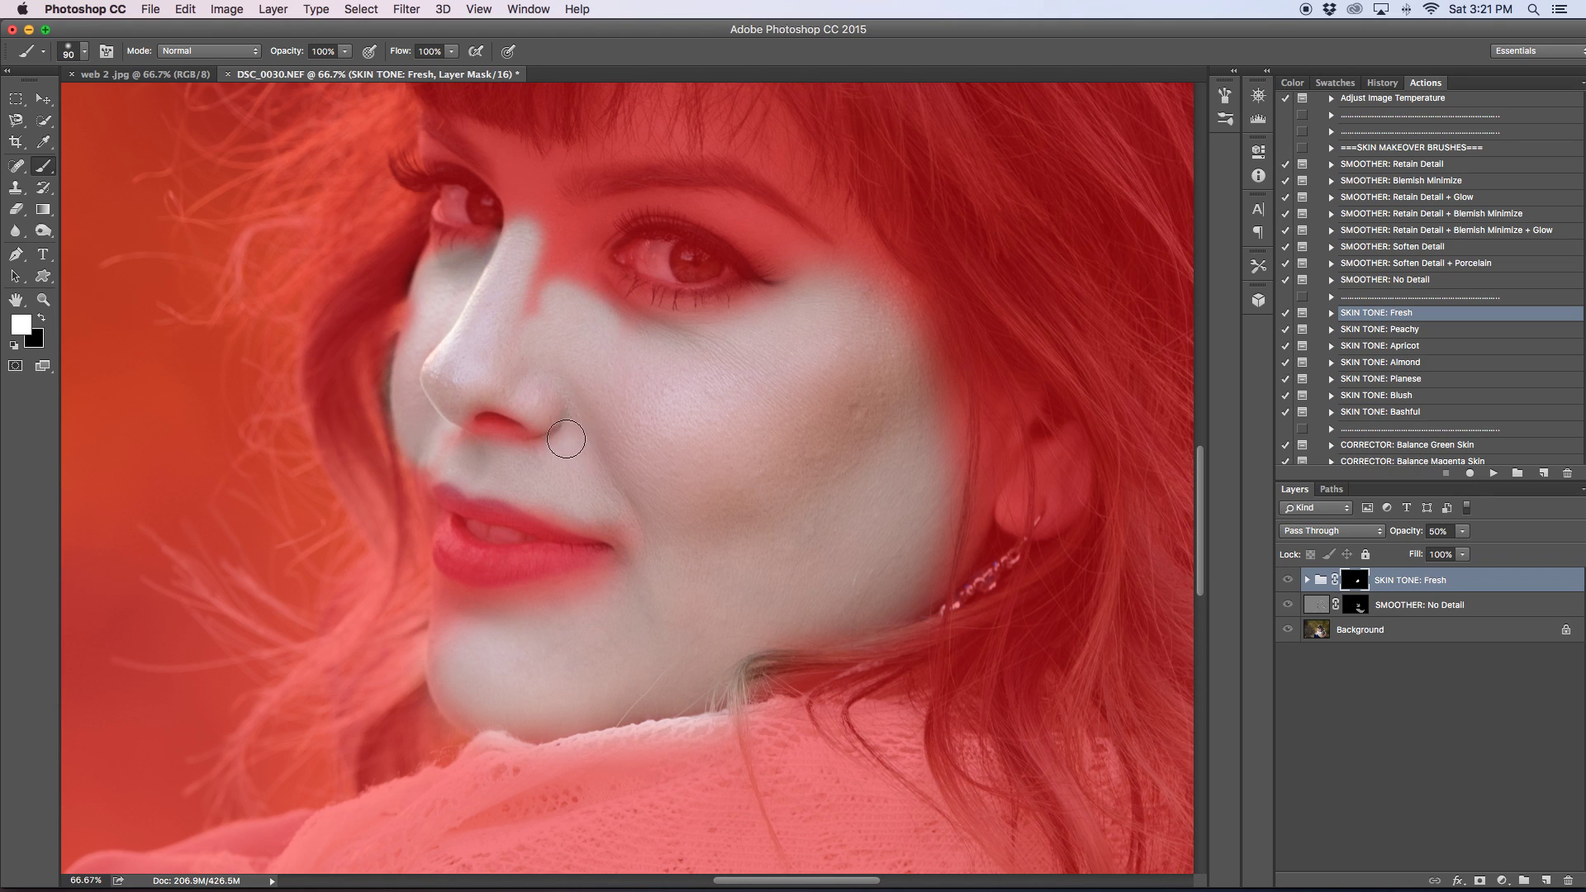
drag(604, 309, 785, 306)
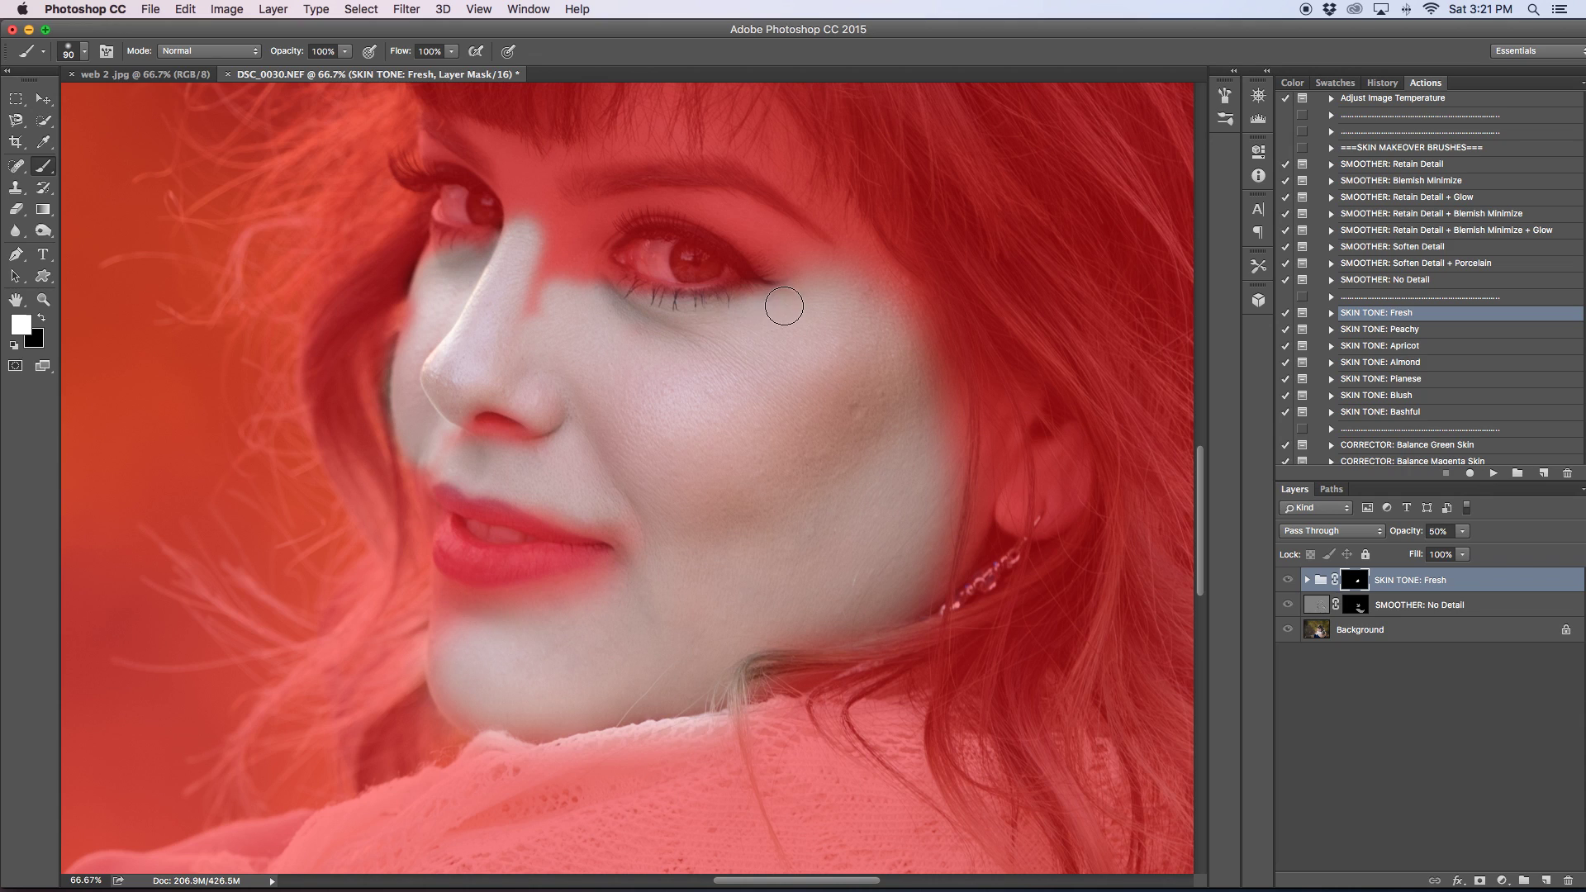
Paint white between the eyebrows and across the forehead strip under the fringe, following the near brow to its outer end.
mouse_move(607, 285)
mouse_down()
mouse_move(576, 259)
mouse_move(549, 293)
mouse_move(569, 233)
mouse_move(591, 221)
mouse_move(576, 254)
mouse_move(596, 228)
mouse_move(528, 231)
mouse_move(517, 149)
mouse_move(493, 139)
mouse_move(560, 158)
mouse_move(632, 129)
mouse_move(613, 148)
mouse_move(687, 136)
mouse_up()
scroll(686, 136, down, 1)
scroll(835, 170, down, 3)
scroll(821, 184, up, 8)
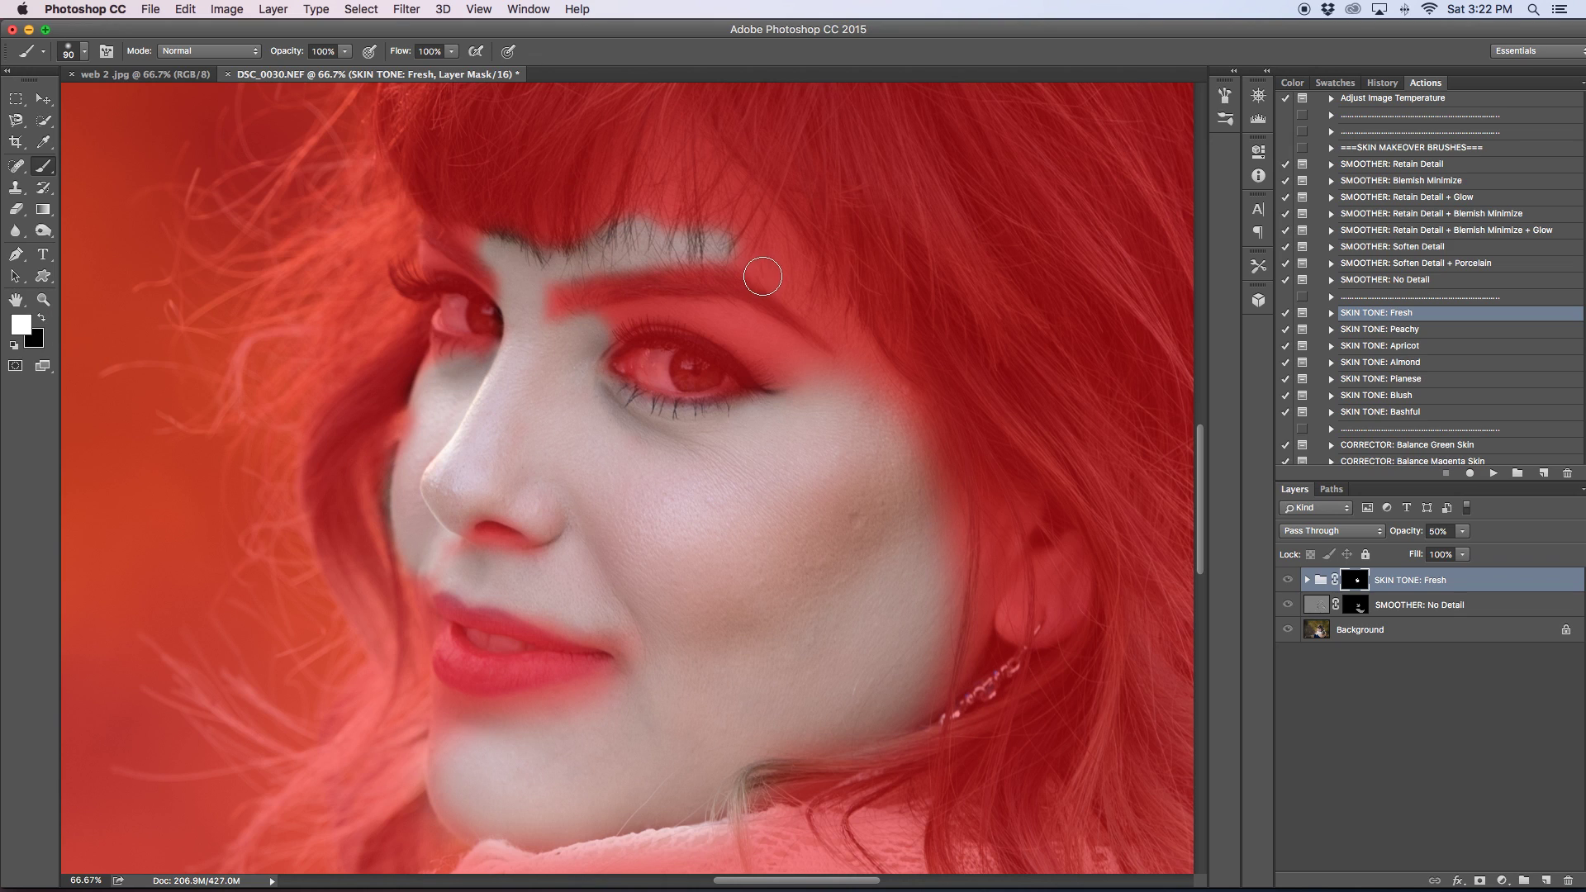
drag(742, 254, 829, 340)
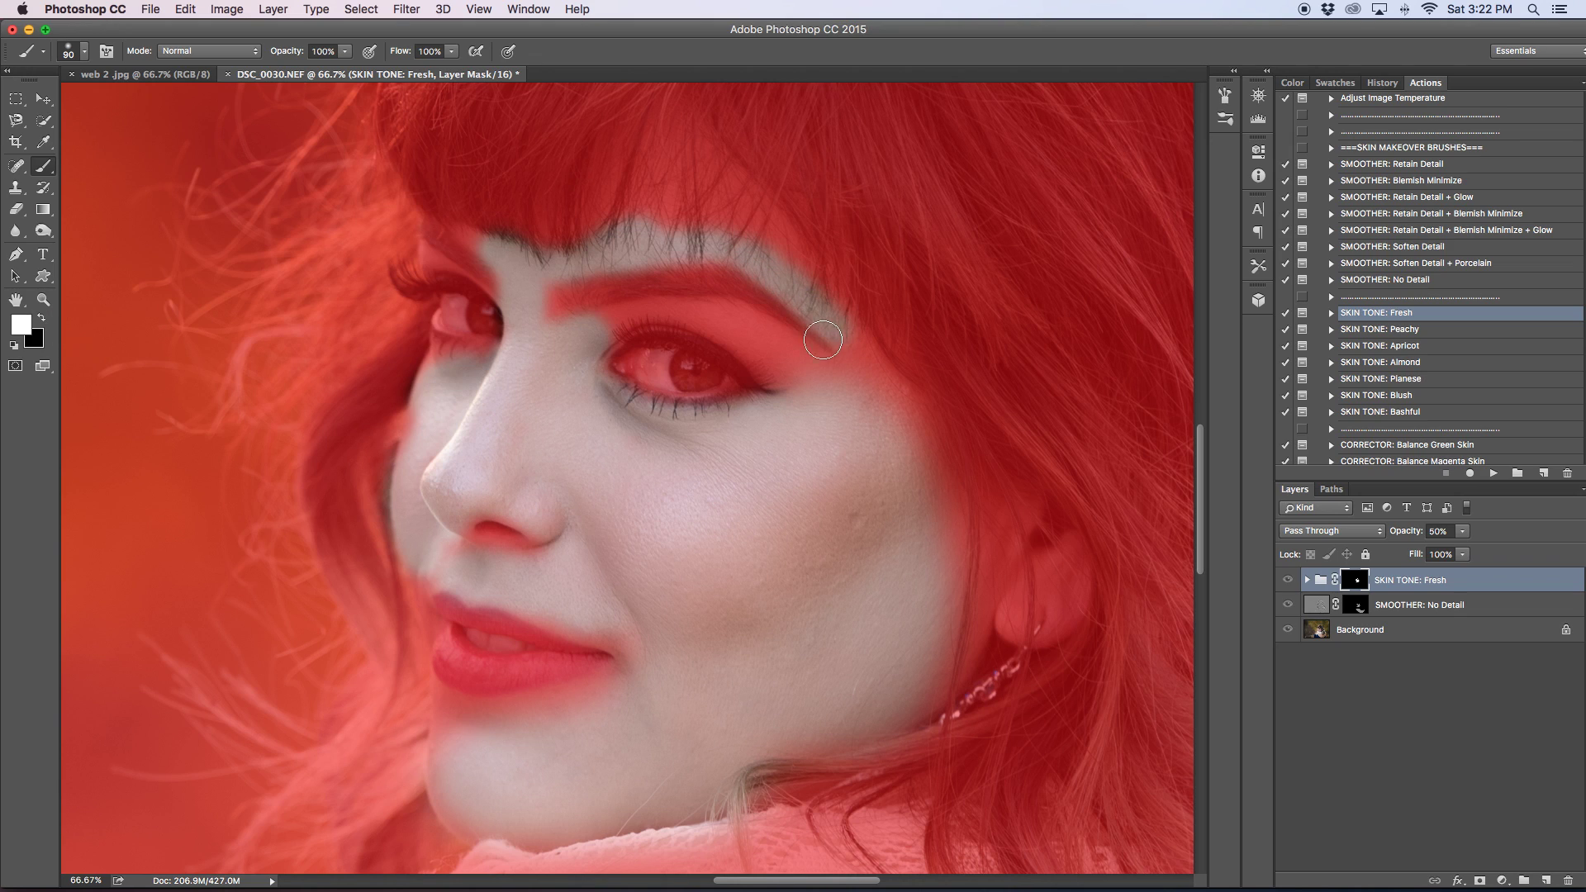
Paint white over the near eyelid out to the temple, then below the lower lip with an 80 px brush.
mouse_move(652, 314)
mouse_down()
mouse_move(772, 330)
mouse_move(805, 359)
mouse_move(742, 355)
mouse_move(713, 334)
mouse_move(789, 365)
mouse_move(760, 357)
mouse_move(795, 386)
mouse_move(851, 350)
mouse_move(904, 407)
mouse_up()
scroll(903, 407, down, 5)
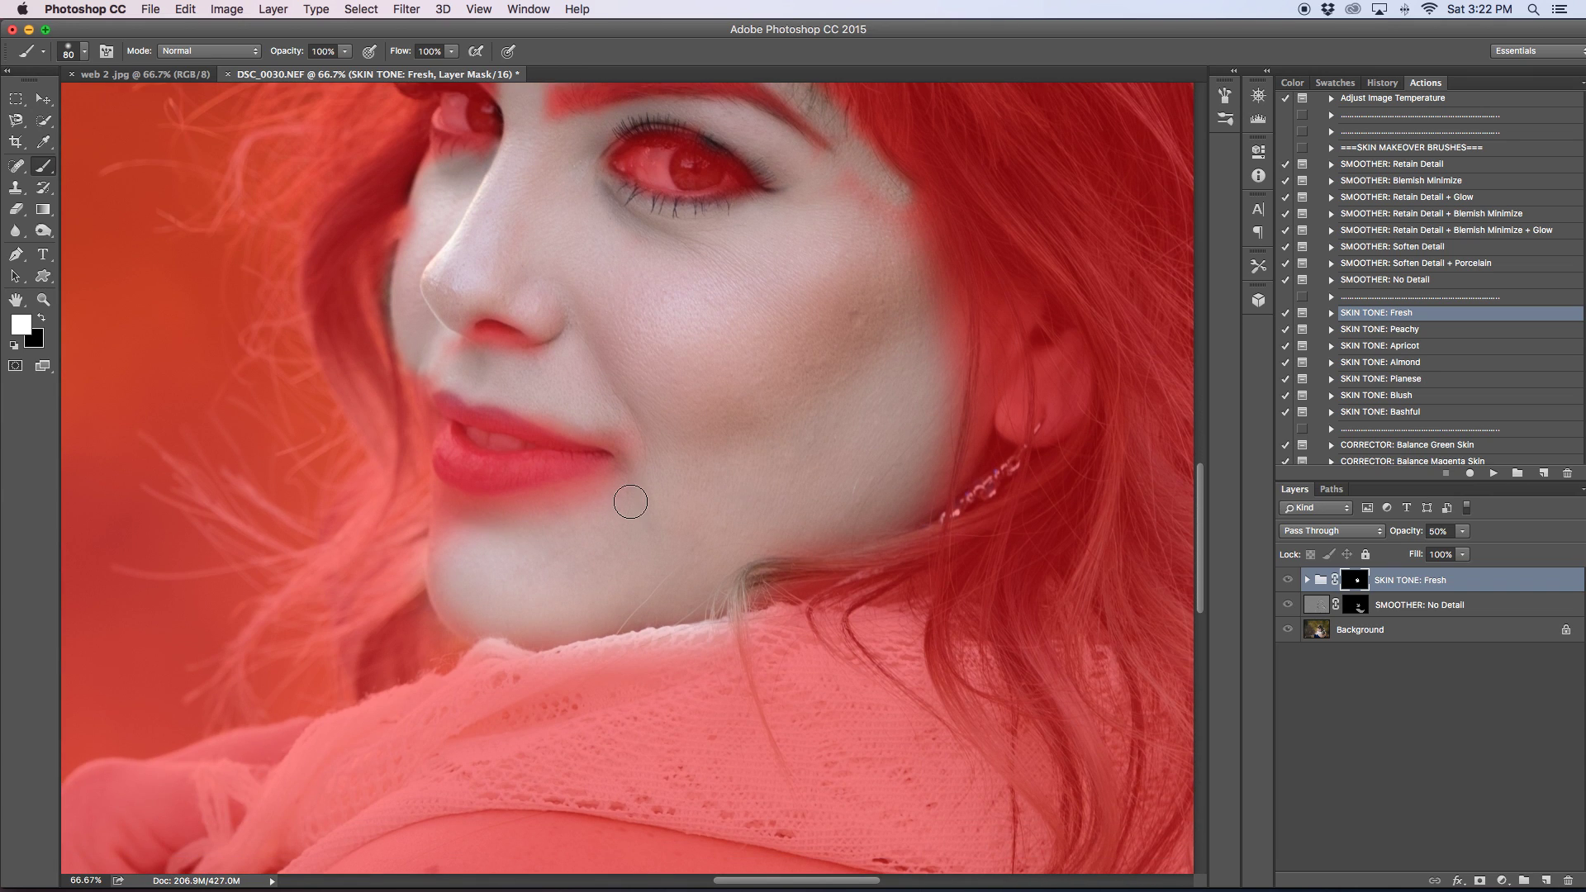
mouse_move(595, 489)
mouse_down()
mouse_move(449, 510)
mouse_move(444, 531)
mouse_move(573, 500)
mouse_up()
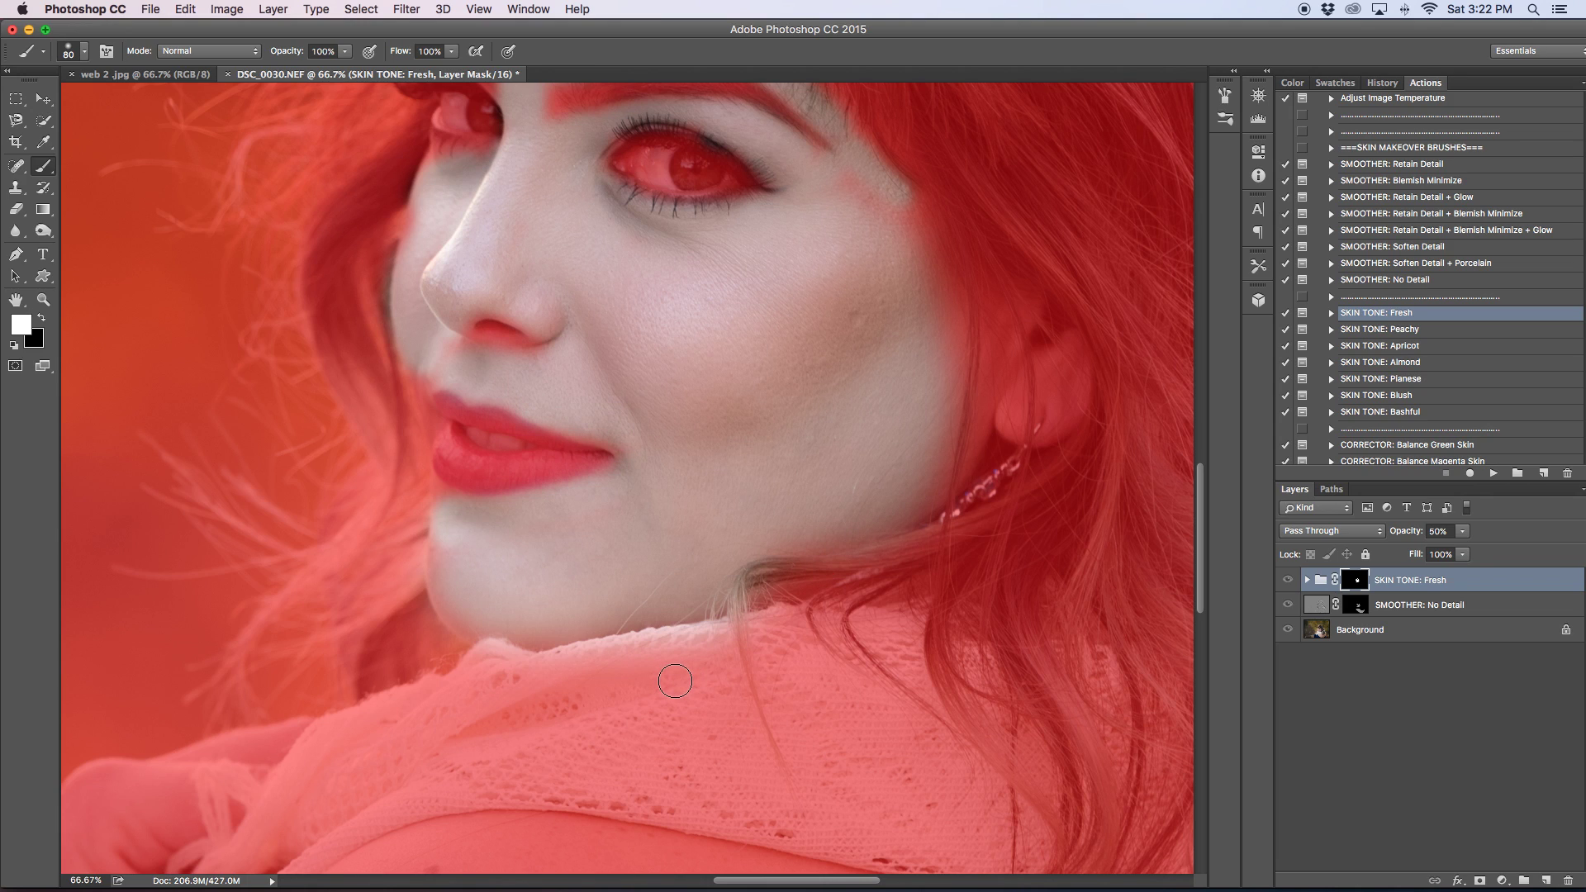
Enlarge the brush to 150 px, paint white over the hand, and move the SKIN TONE: Fresh group below SMOOTHER: No Detail.
scroll(280, 709, down, 10)
scroll(280, 710, left, 4)
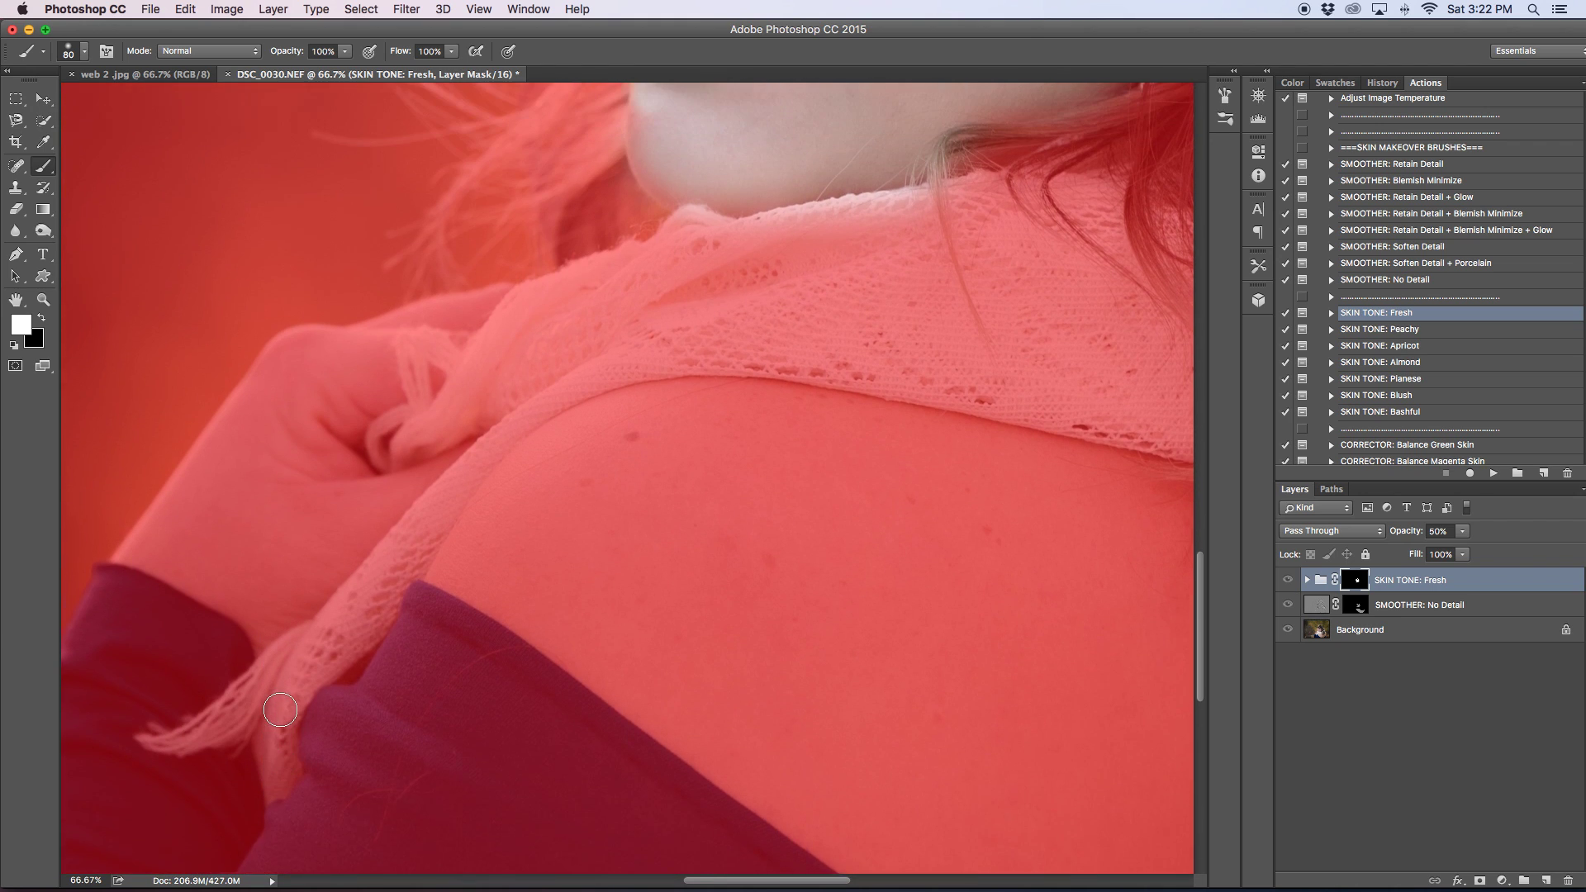
mouse_move(226, 532)
mouse_down()
mouse_move(148, 569)
mouse_move(201, 582)
mouse_move(260, 629)
mouse_move(408, 503)
mouse_move(343, 549)
mouse_move(272, 642)
mouse_move(241, 529)
mouse_move(307, 500)
mouse_move(280, 462)
mouse_move(293, 448)
mouse_move(187, 535)
mouse_move(298, 389)
mouse_move(360, 380)
mouse_move(335, 503)
mouse_move(346, 425)
mouse_move(383, 373)
mouse_move(454, 331)
mouse_move(475, 384)
mouse_move(481, 324)
mouse_move(395, 408)
mouse_up()
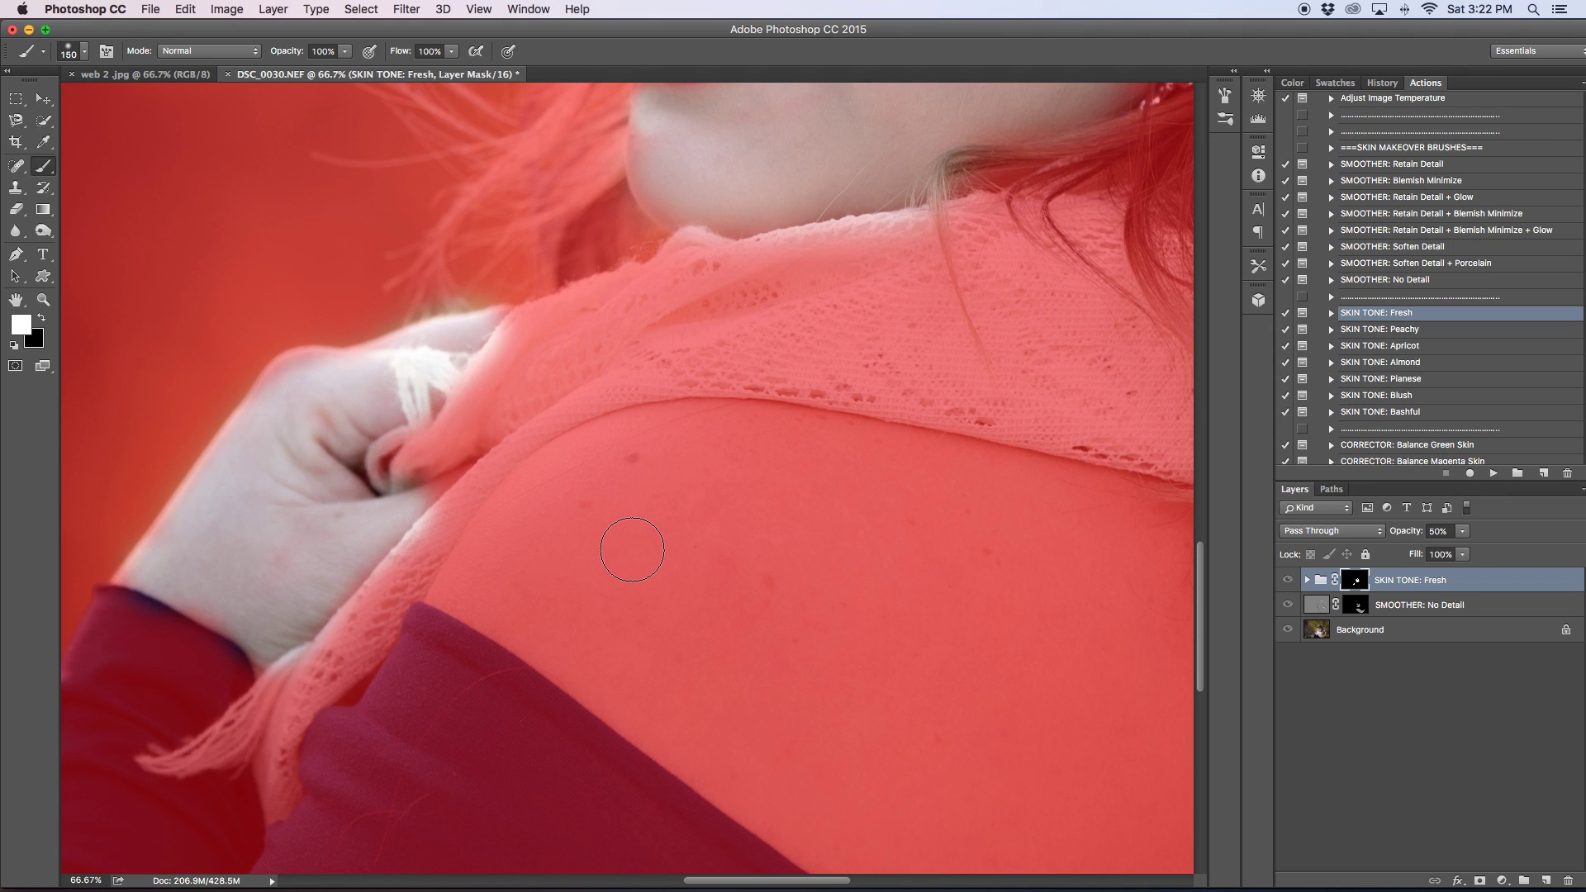
key(super+bracketleft)
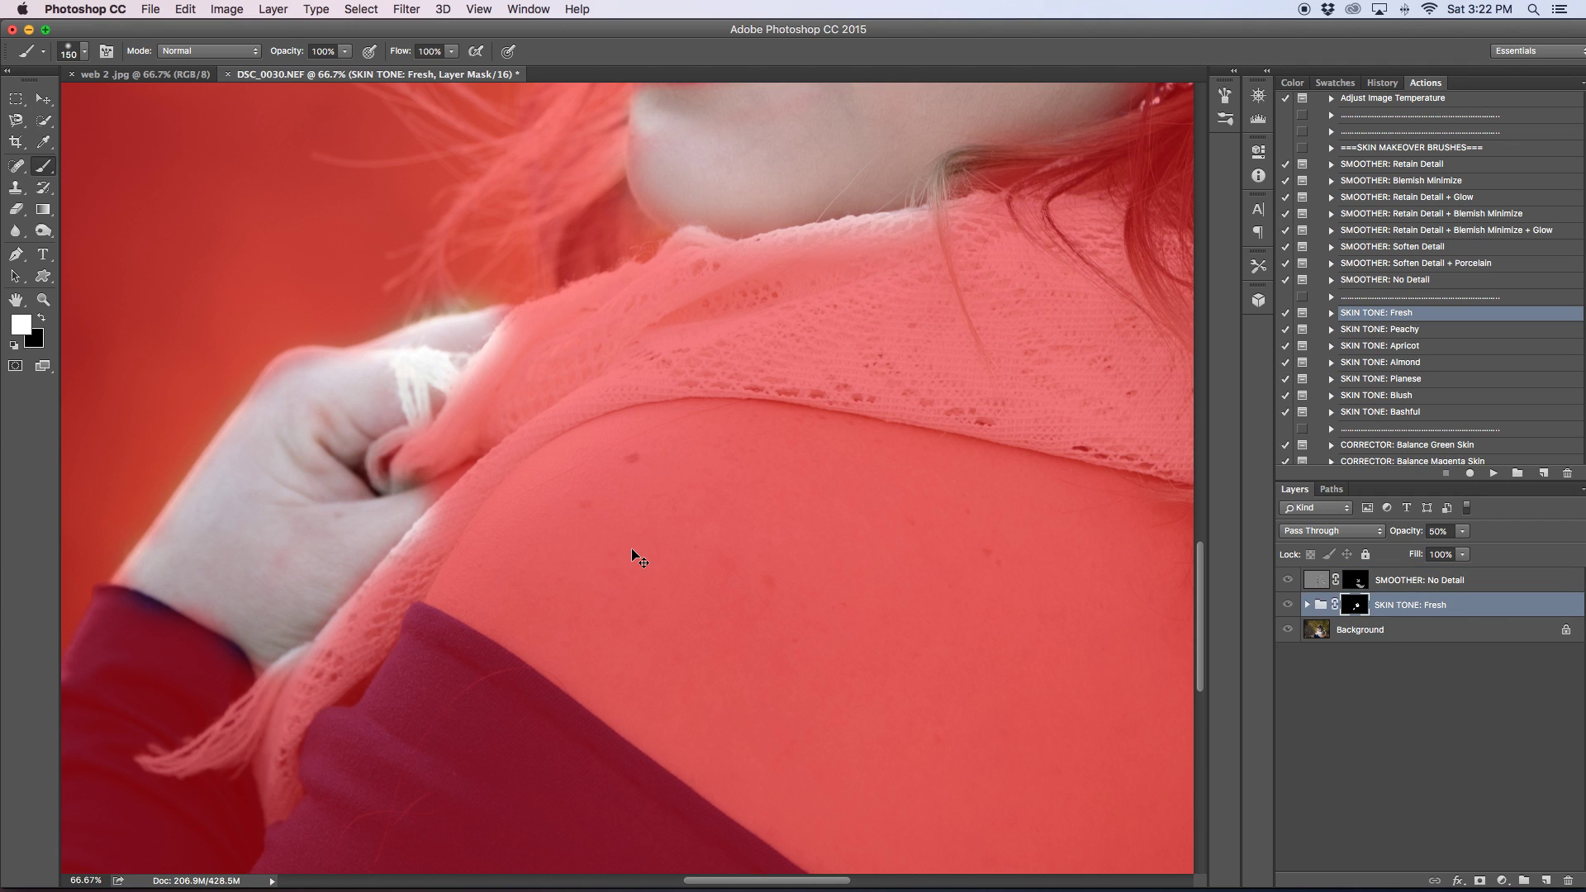
Paint white with the 150 px brush over the skin along the dress neckline and along the shawl's lower edge.
key(super+minus)
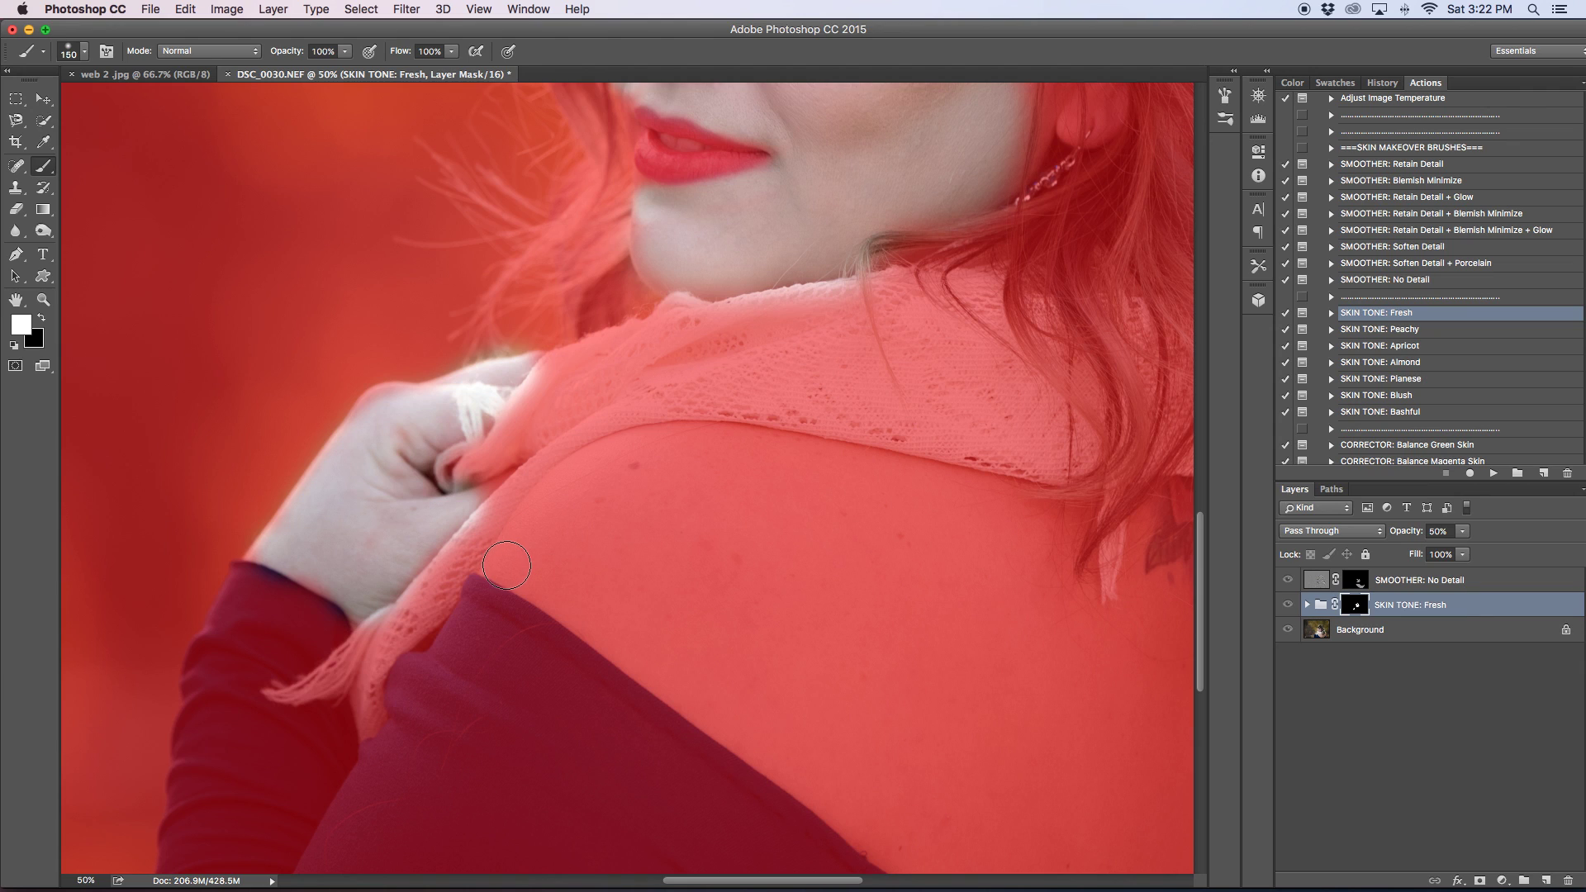
mouse_move(507, 566)
mouse_down()
mouse_move(549, 574)
mouse_move(574, 598)
mouse_move(542, 585)
mouse_move(792, 746)
mouse_up()
mouse_move(699, 698)
mouse_down()
mouse_move(836, 782)
mouse_move(688, 709)
mouse_move(887, 842)
mouse_move(797, 799)
mouse_up()
mouse_move(524, 531)
mouse_down()
mouse_move(612, 470)
mouse_move(661, 460)
mouse_move(623, 454)
mouse_move(880, 466)
mouse_move(1036, 516)
mouse_move(1068, 583)
mouse_move(1046, 637)
mouse_up()
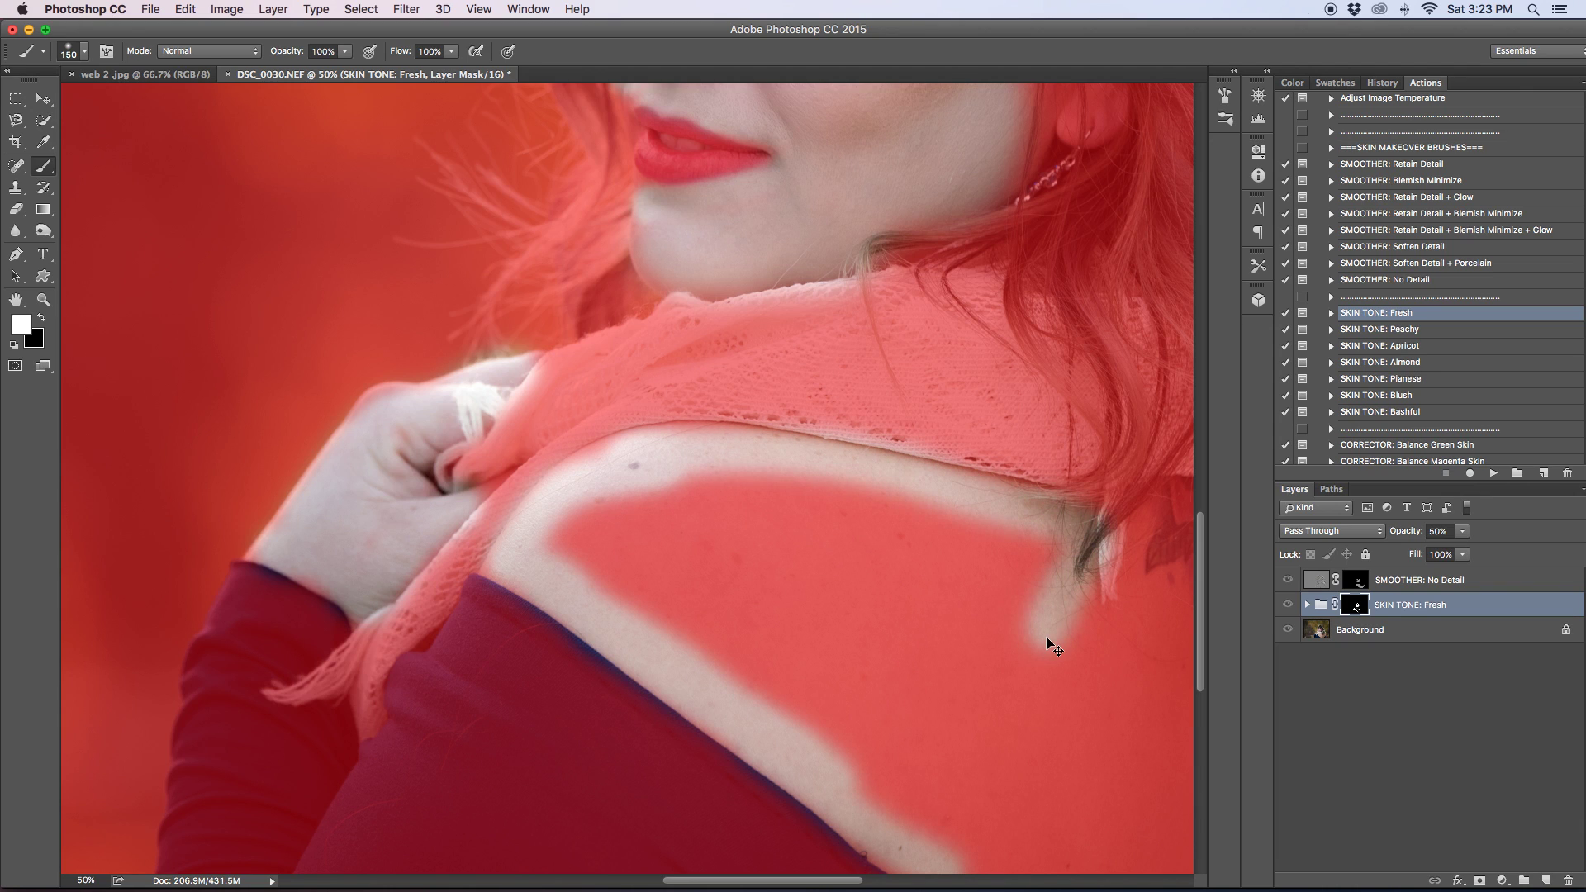
Fill in the remaining skin of the shoulder and back with white, enlarging the brush from 250 to 400 px.
key(super+minus)
key(super+minus)
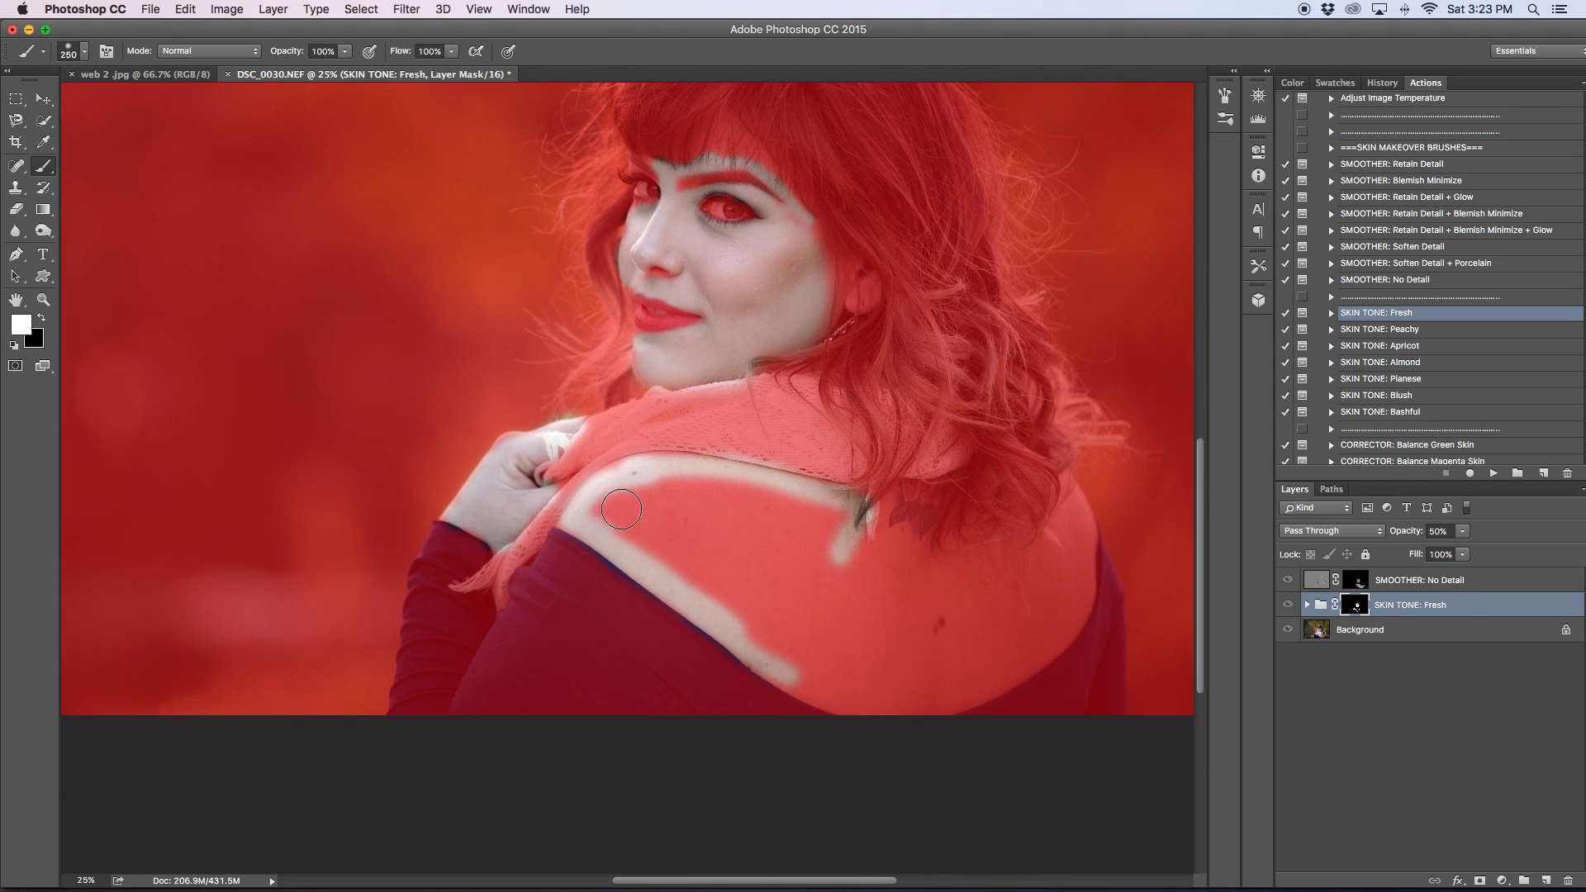
mouse_move(610, 518)
mouse_down()
mouse_move(694, 496)
mouse_move(671, 500)
mouse_move(823, 519)
mouse_move(821, 553)
mouse_move(760, 571)
mouse_move(651, 542)
mouse_move(743, 572)
mouse_move(789, 632)
mouse_move(739, 597)
mouse_move(743, 615)
mouse_move(831, 675)
mouse_move(790, 658)
mouse_move(809, 676)
mouse_move(881, 685)
mouse_move(1012, 625)
mouse_move(938, 679)
mouse_move(963, 668)
mouse_move(1051, 581)
mouse_move(1021, 637)
mouse_move(1059, 517)
mouse_move(1017, 592)
mouse_move(976, 603)
mouse_move(885, 571)
mouse_move(870, 548)
mouse_move(832, 611)
mouse_move(909, 629)
mouse_up()
key(bracketright)
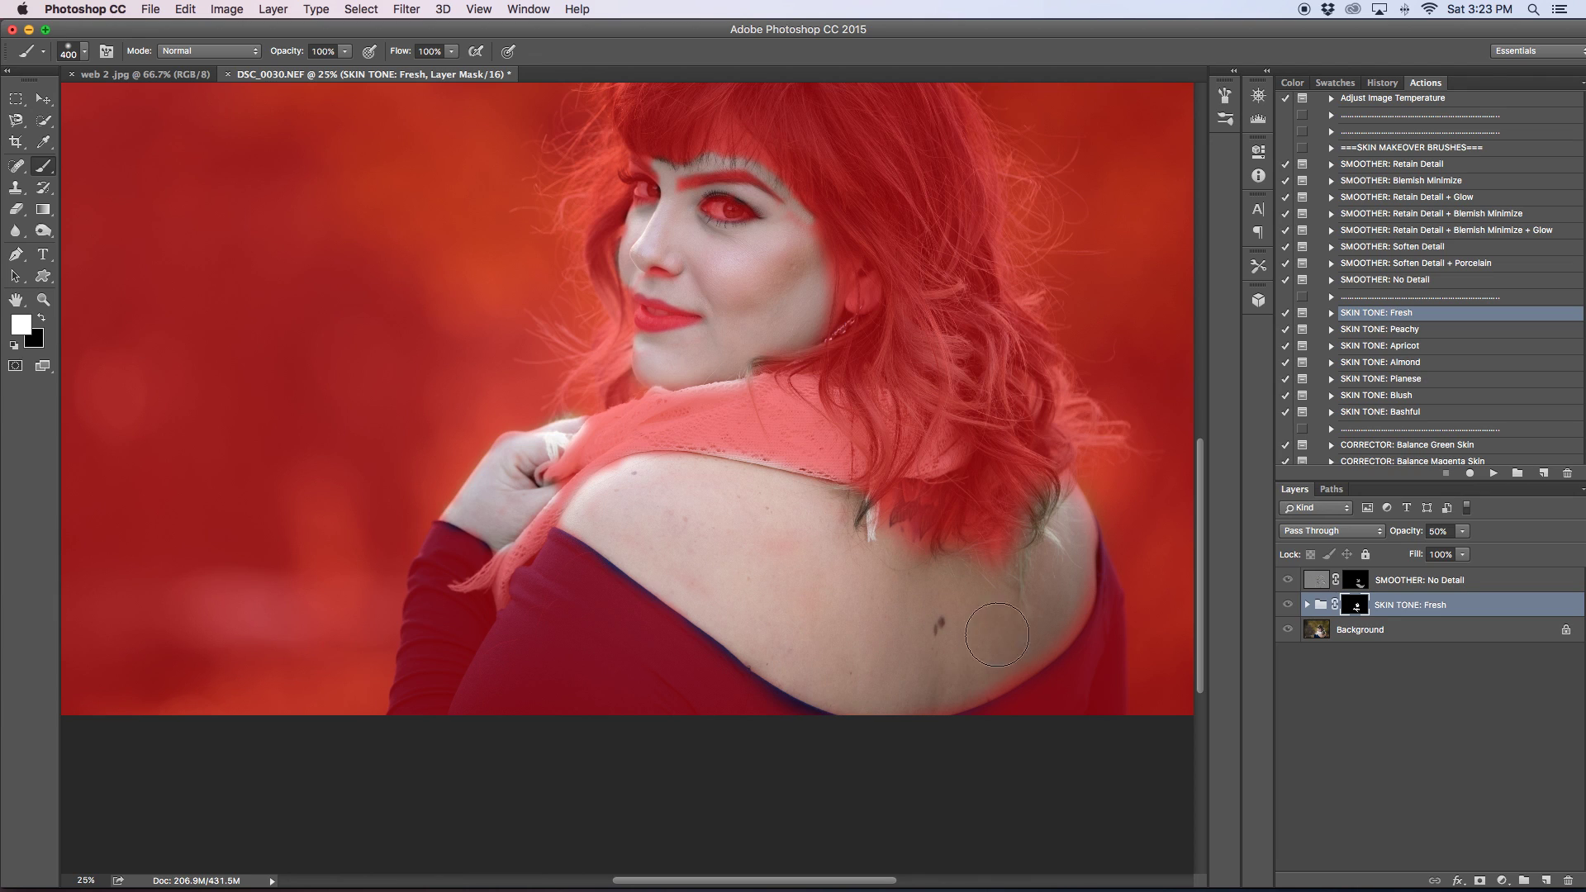
drag(1047, 612, 922, 701)
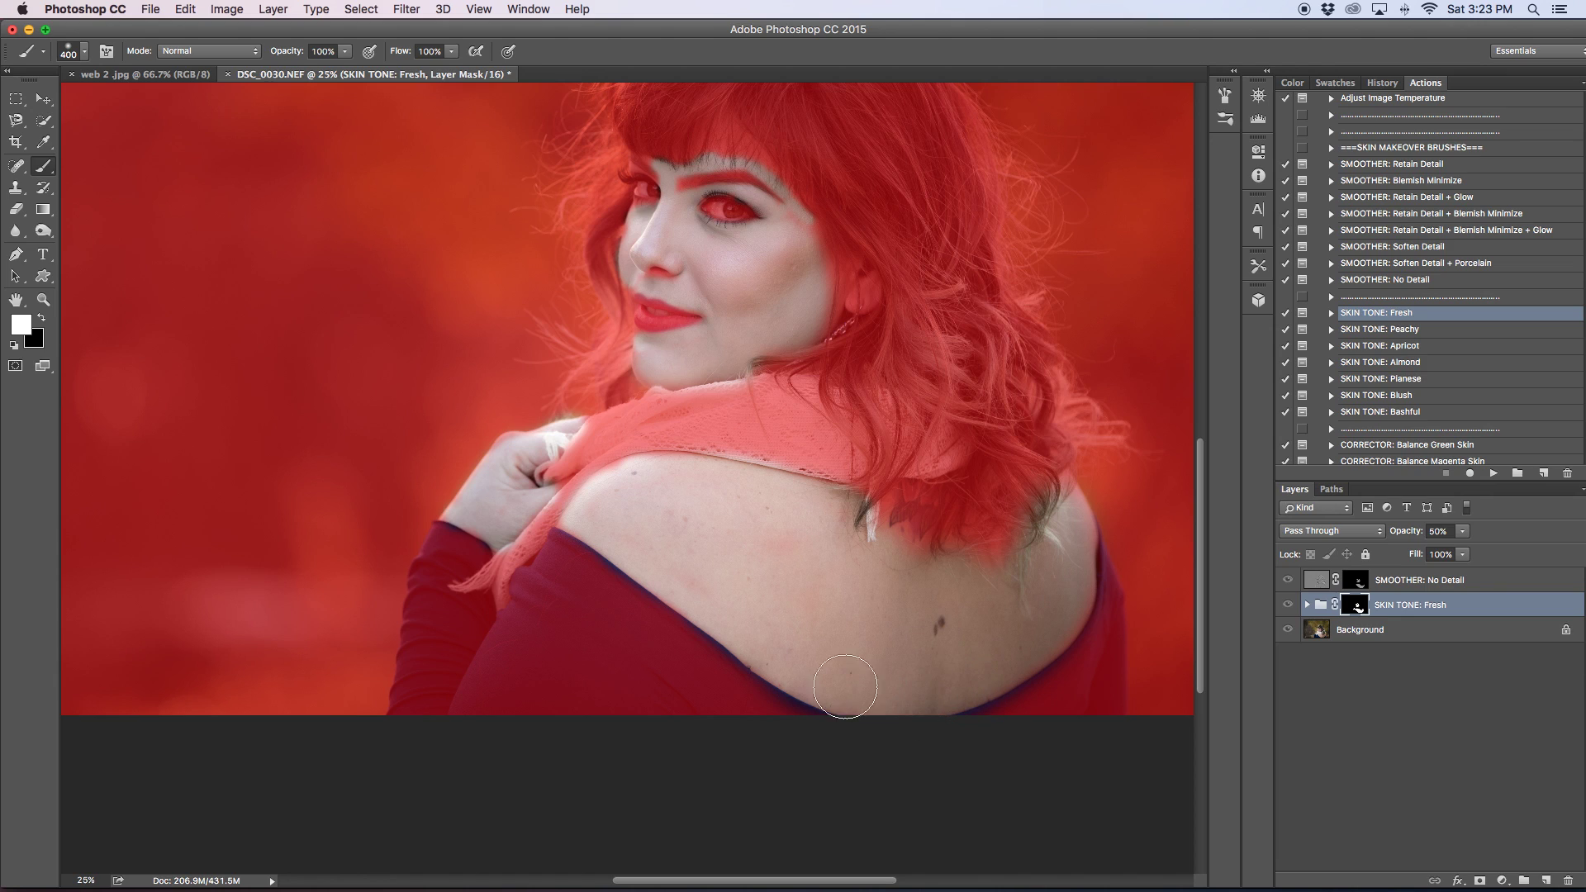
Paint white strokes over the blue dress below the neckline, then mask them out again with black.
drag(577, 701, 661, 652)
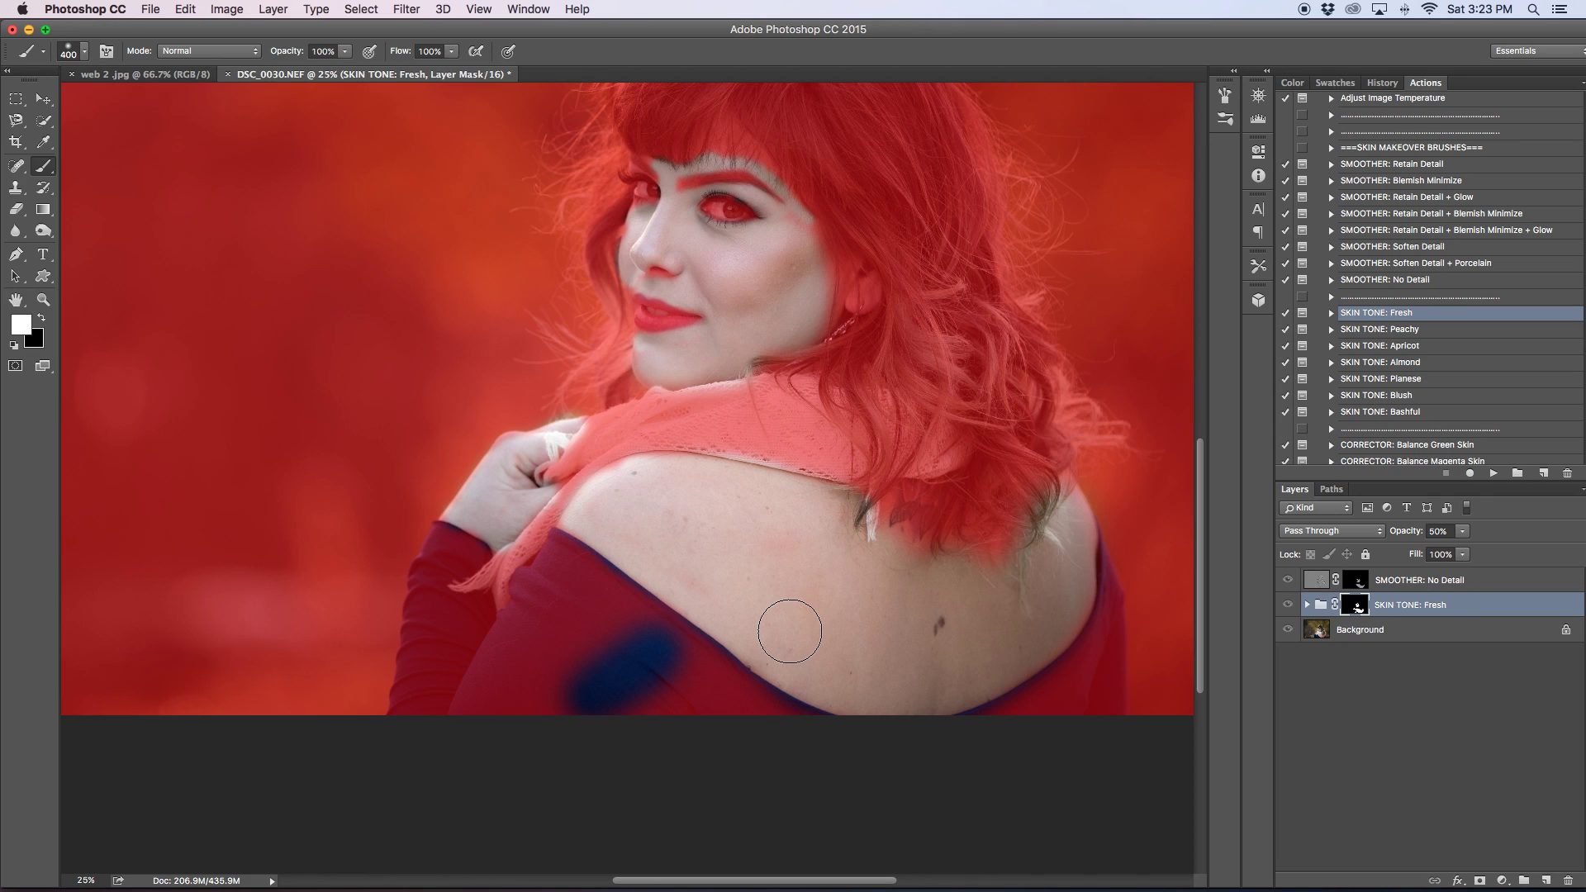
mouse_move(585, 543)
mouse_down()
mouse_move(642, 594)
mouse_move(719, 621)
mouse_up()
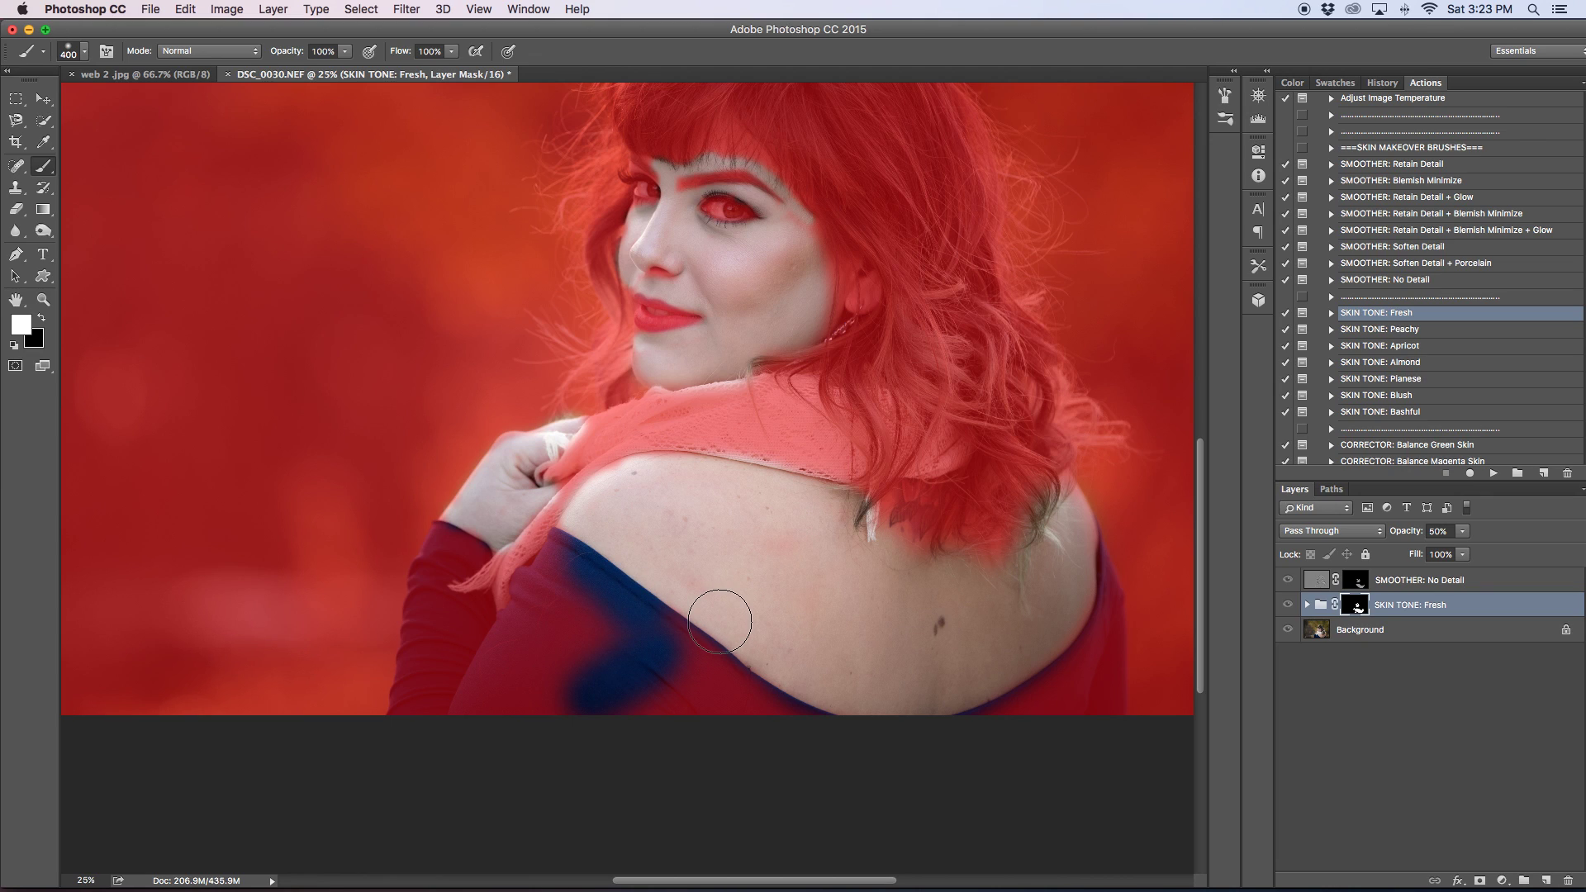
drag(719, 621, 692, 631)
mouse_move(687, 620)
mouse_down()
mouse_move(675, 559)
mouse_move(580, 562)
mouse_up()
mouse_move(584, 566)
mouse_down()
mouse_move(565, 561)
mouse_move(701, 697)
mouse_move(592, 648)
mouse_move(634, 719)
mouse_move(556, 680)
mouse_move(662, 664)
mouse_move(595, 580)
mouse_move(782, 727)
mouse_up()
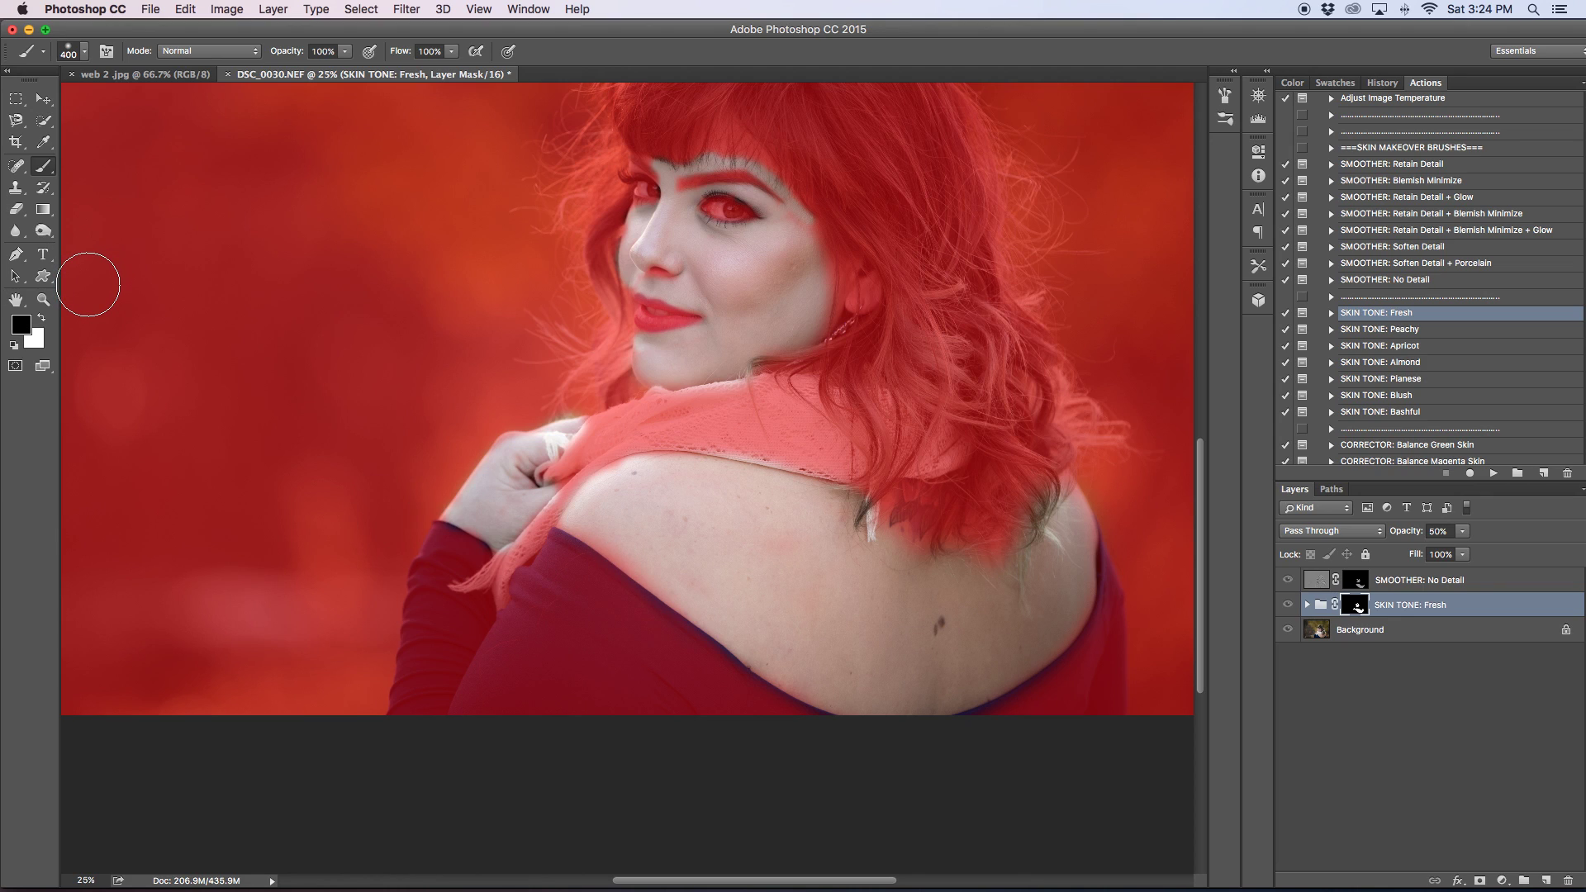
Switch back to white and repaint the skin along the dress neckline with the soft 400 px brush.
key(x)
mouse_move(609, 513)
mouse_down()
mouse_move(723, 615)
mouse_move(843, 681)
mouse_move(769, 656)
mouse_up()
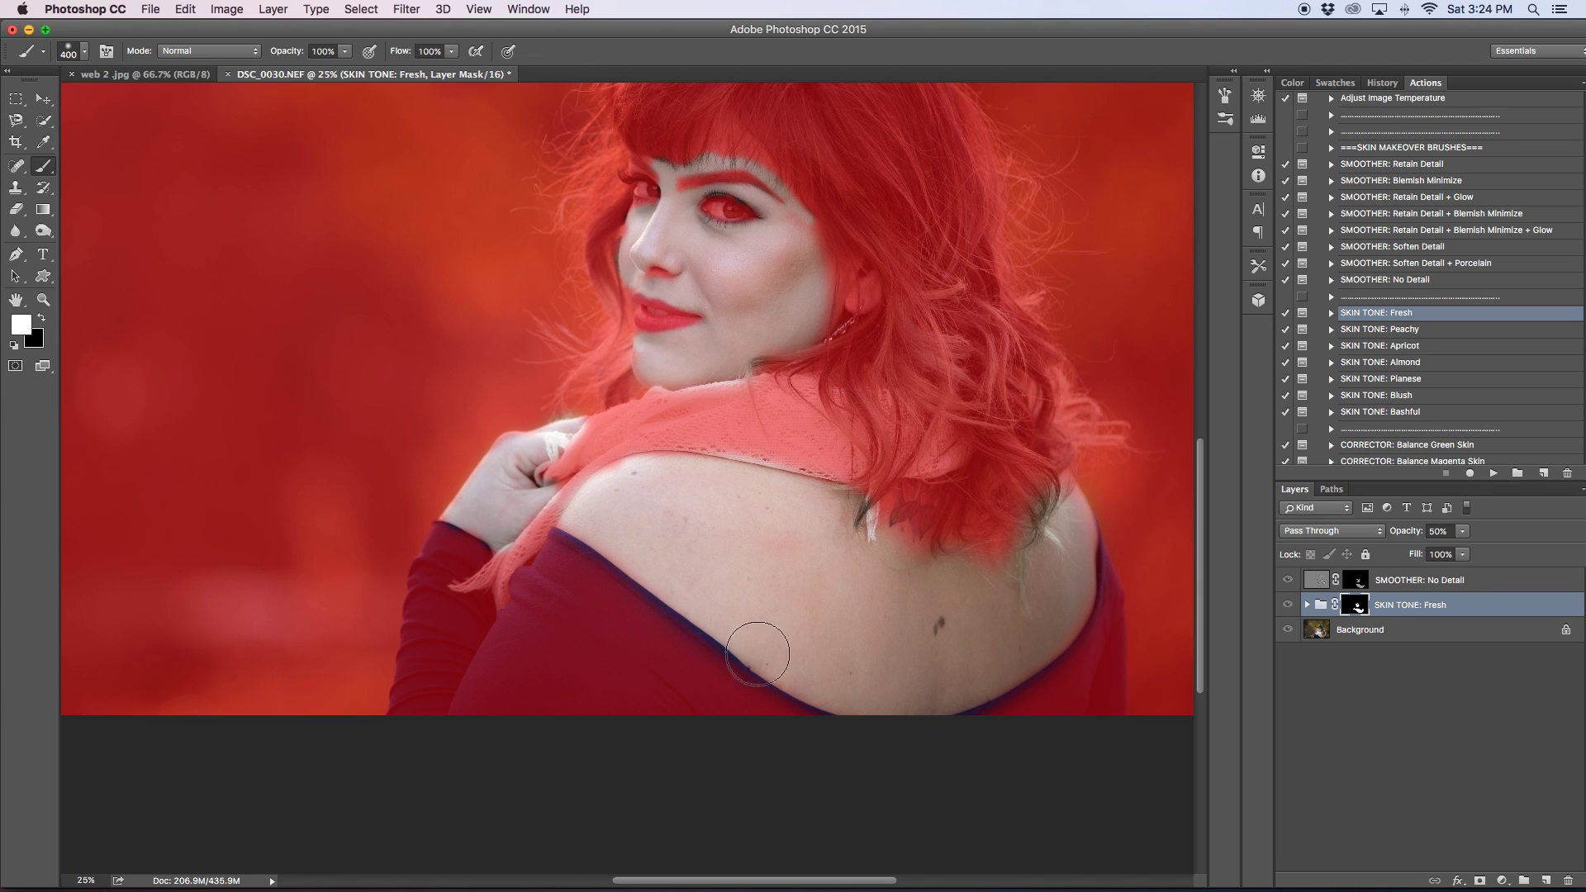
mouse_move(598, 545)
mouse_down()
mouse_move(661, 566)
mouse_move(672, 584)
mouse_move(652, 595)
mouse_up()
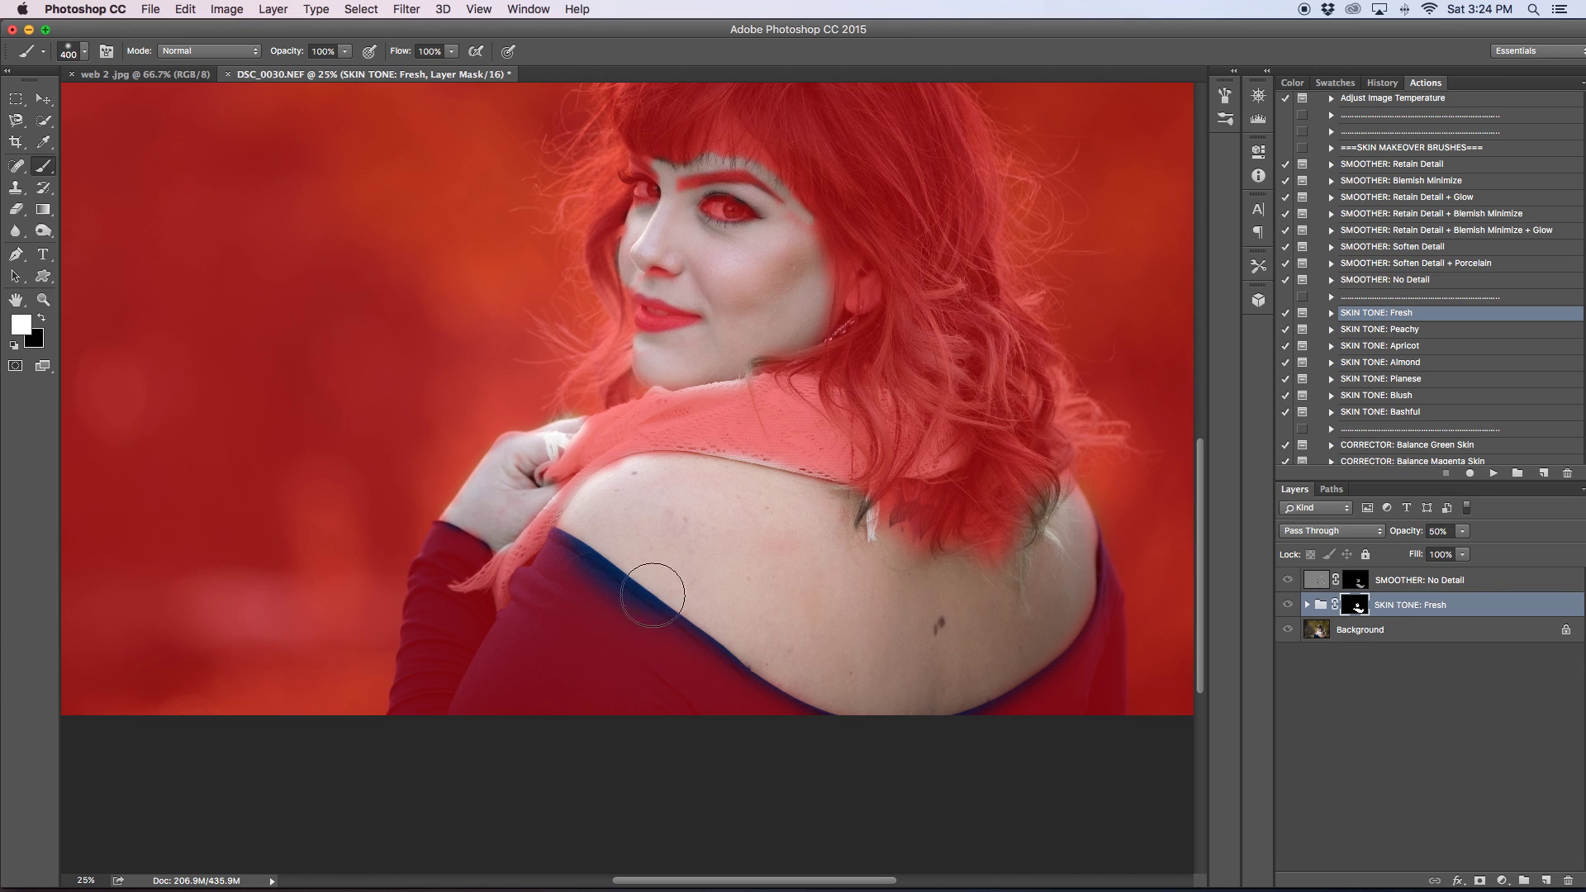
Set the brush hardness to 100% and paint a white test stroke over the dress along the neckline.
click(86, 52)
drag(96, 142, 134, 147)
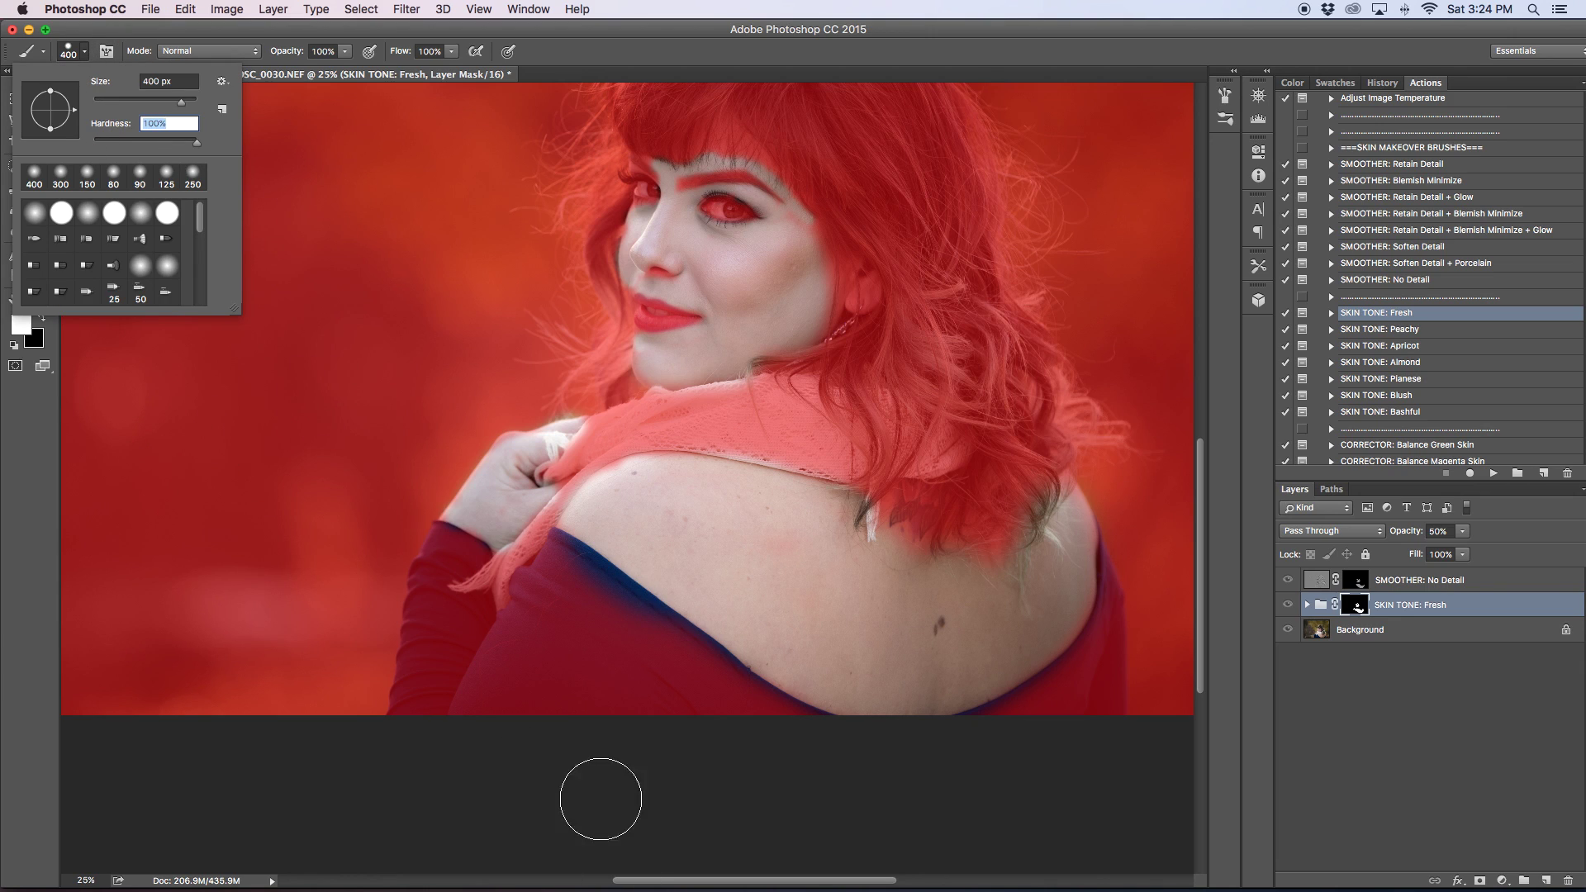
mouse_move(603, 557)
mouse_down()
mouse_move(683, 602)
mouse_move(679, 618)
mouse_up()
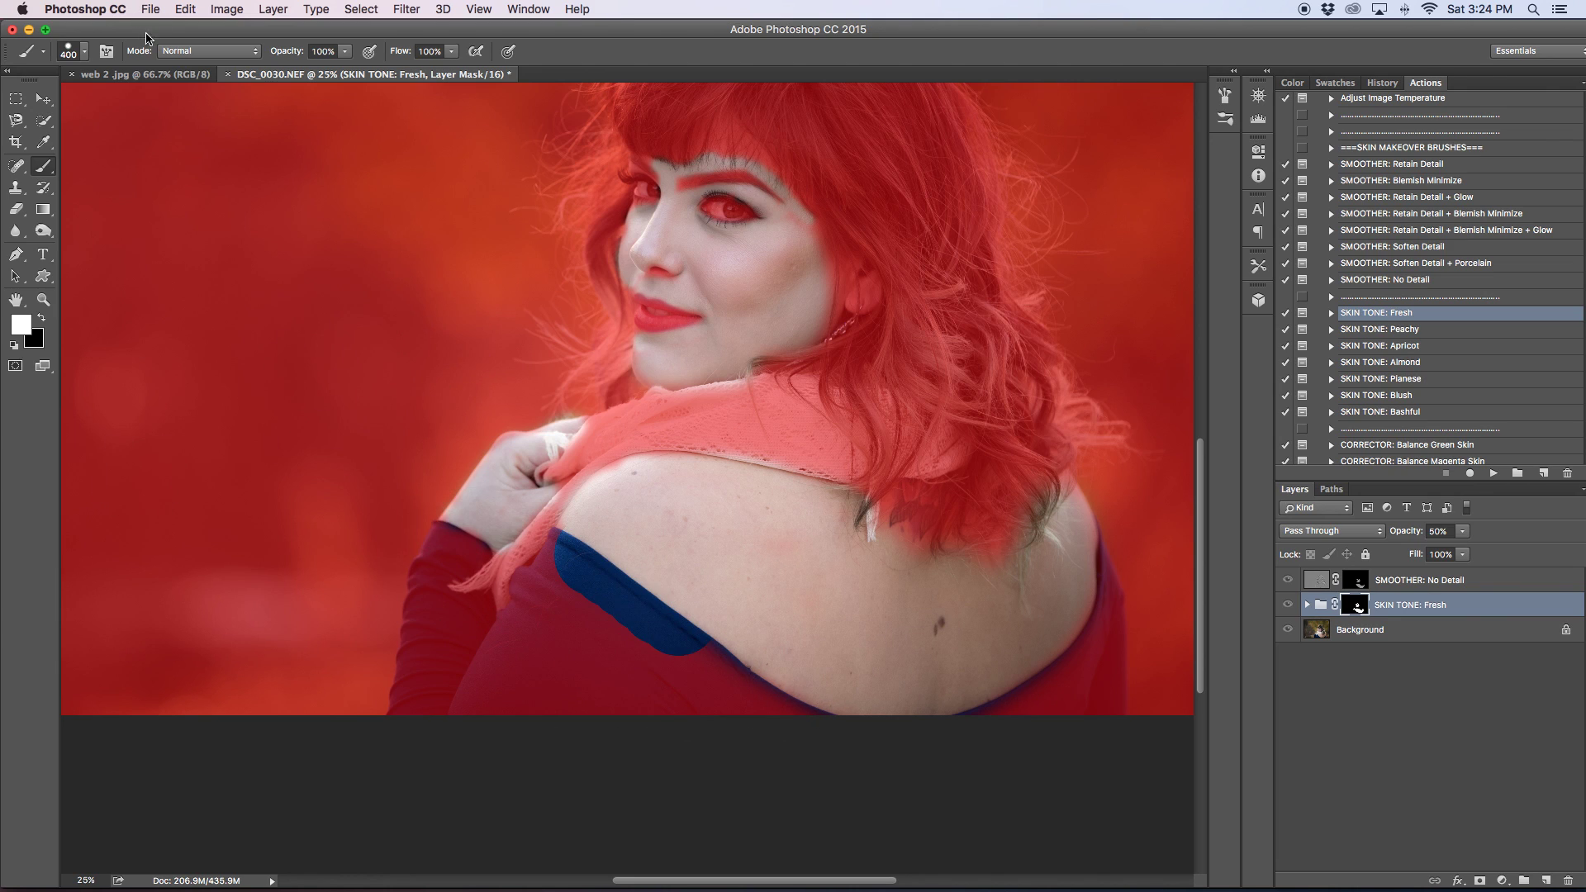
Lower the brush hardness, paint black over the white stroke on the dress, and restore the neckline's skin edge with white.
click(85, 56)
drag(196, 144, 129, 148)
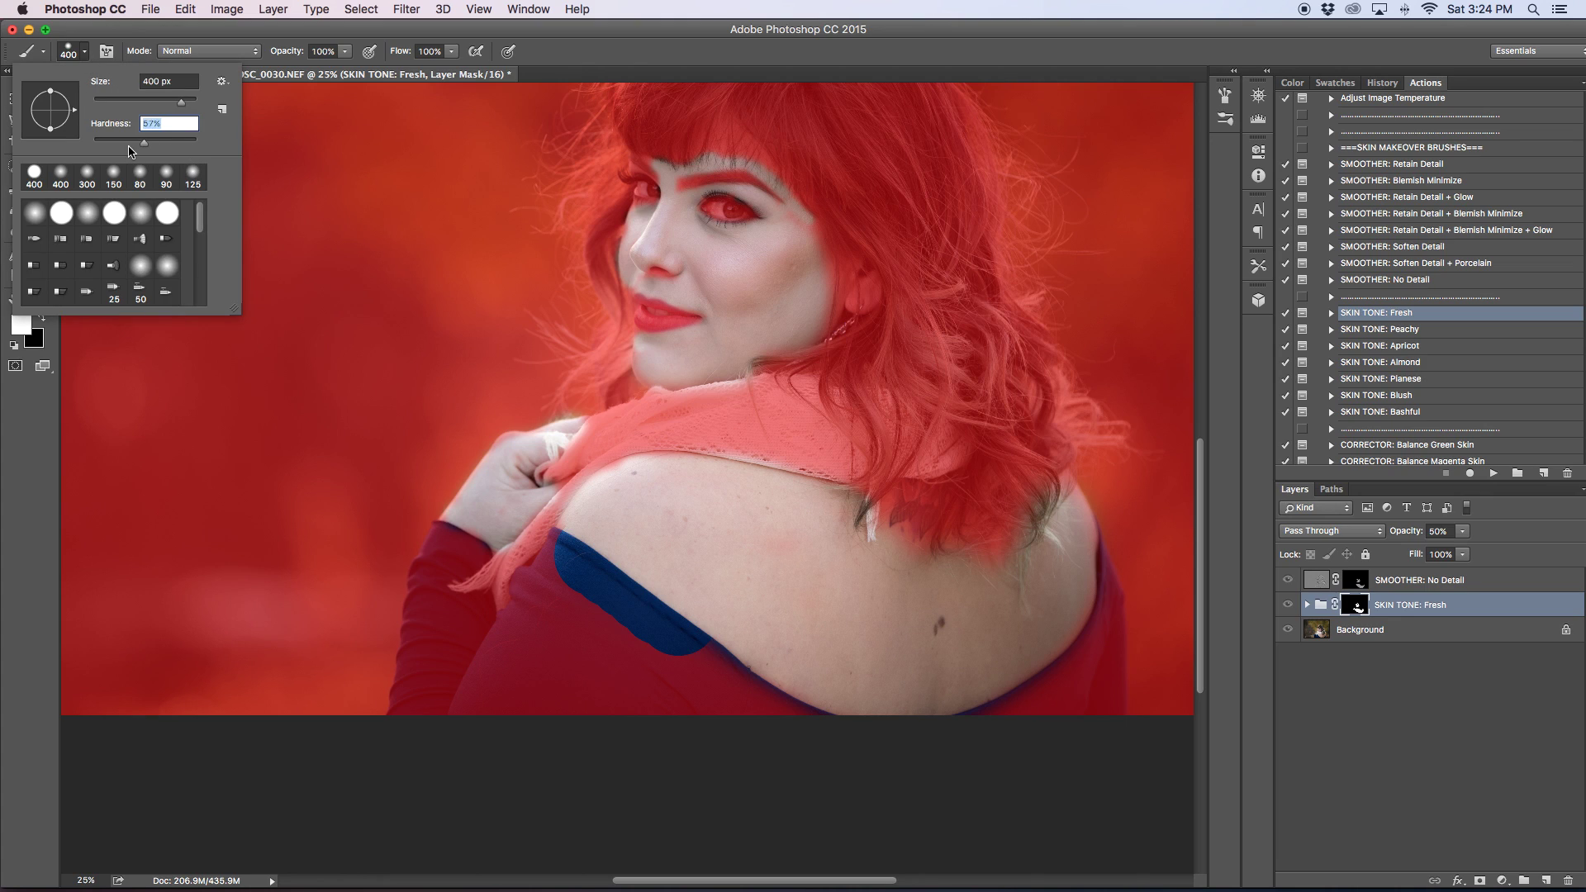
key(Return)
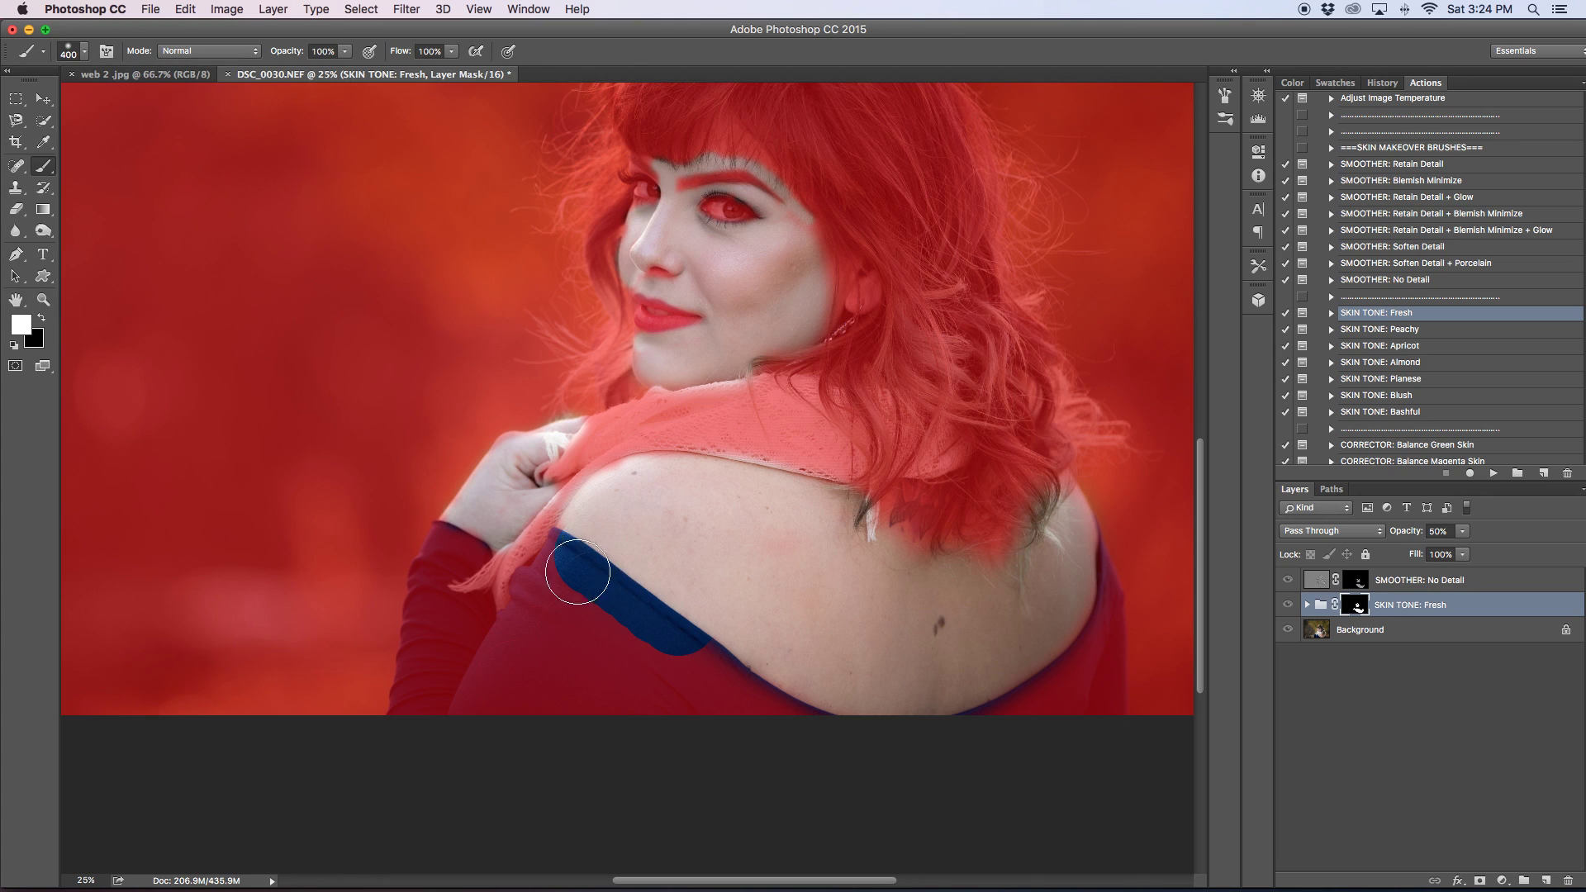
key(x)
mouse_move(556, 609)
mouse_down()
mouse_move(552, 576)
mouse_move(698, 678)
mouse_move(549, 537)
mouse_up()
mouse_move(684, 664)
mouse_down()
mouse_move(556, 541)
mouse_move(527, 533)
mouse_up()
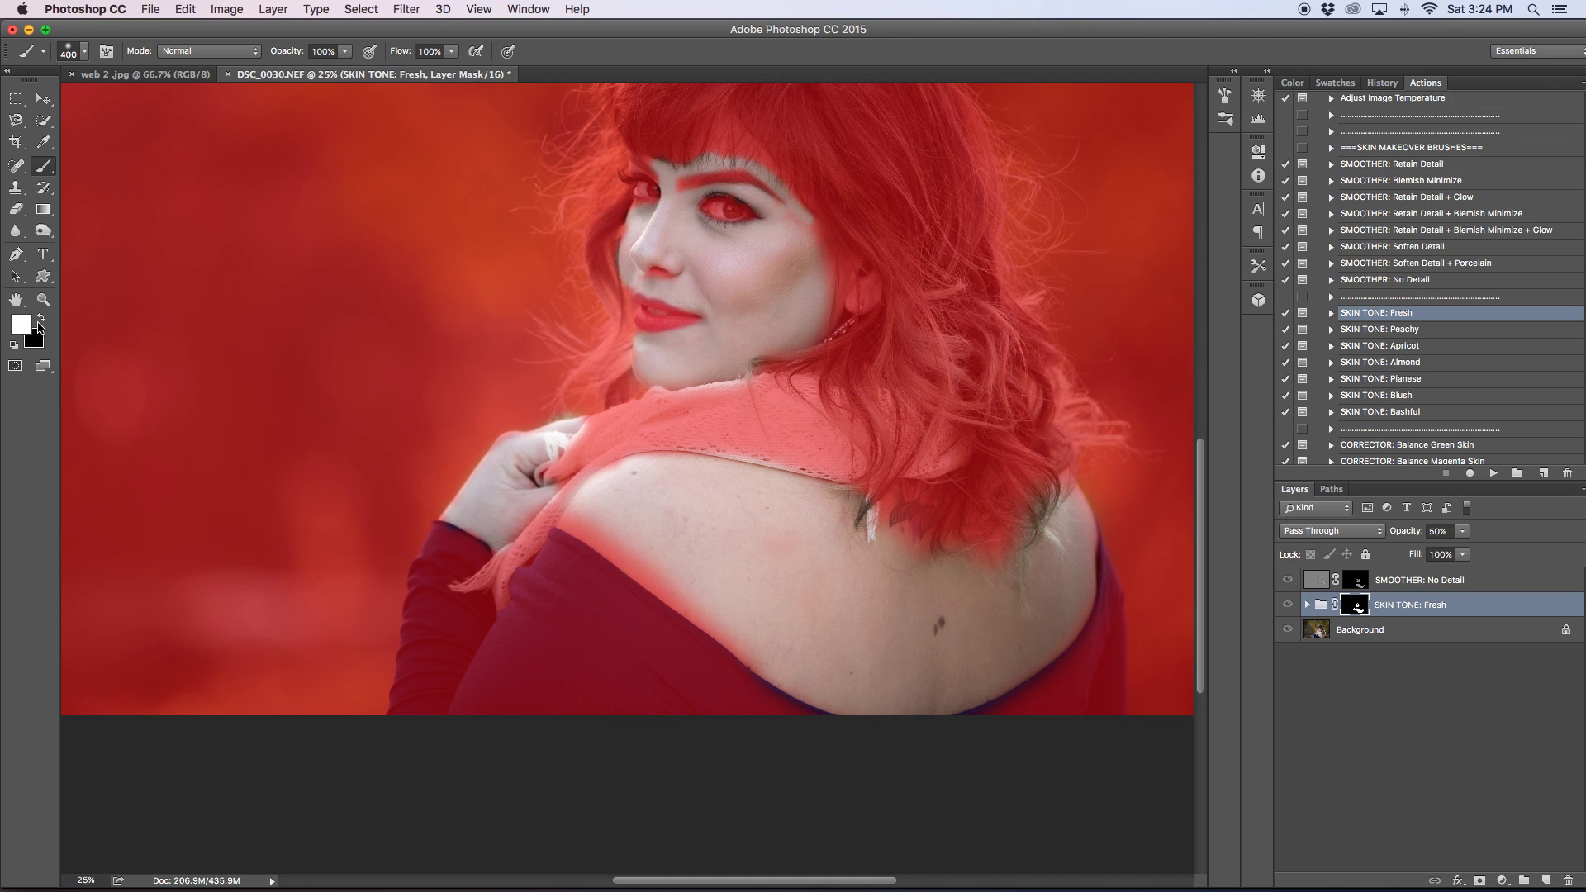
mouse_move(601, 555)
mouse_down()
mouse_move(590, 516)
mouse_move(891, 707)
mouse_up()
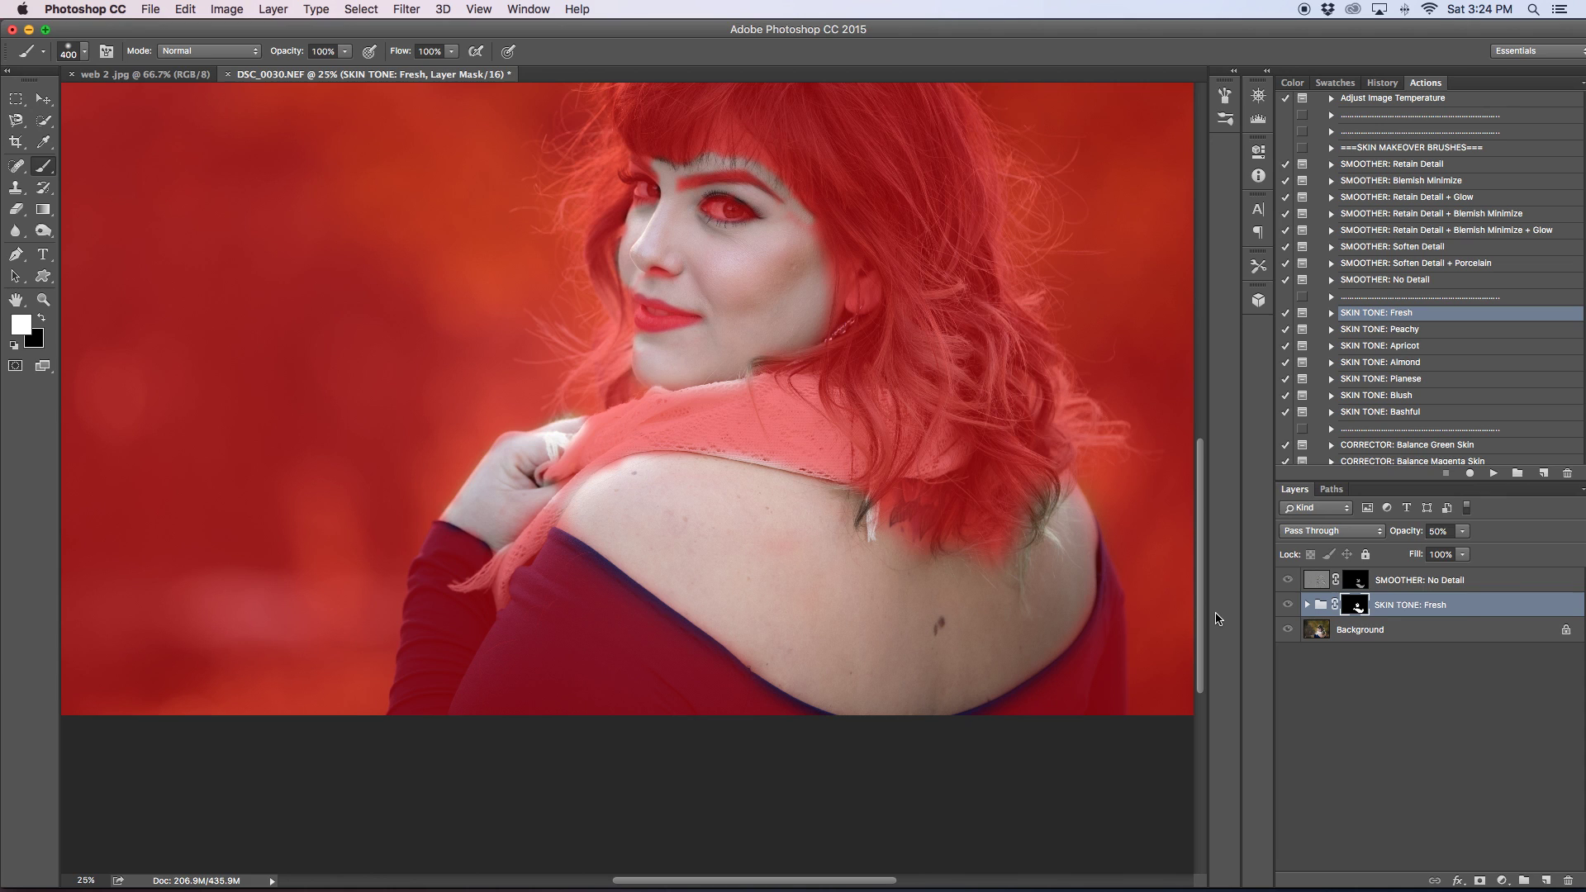
Hide the red mask overlay and compare the whole portrait with and without the SKIN TONE: Fresh group.
key(backslash)
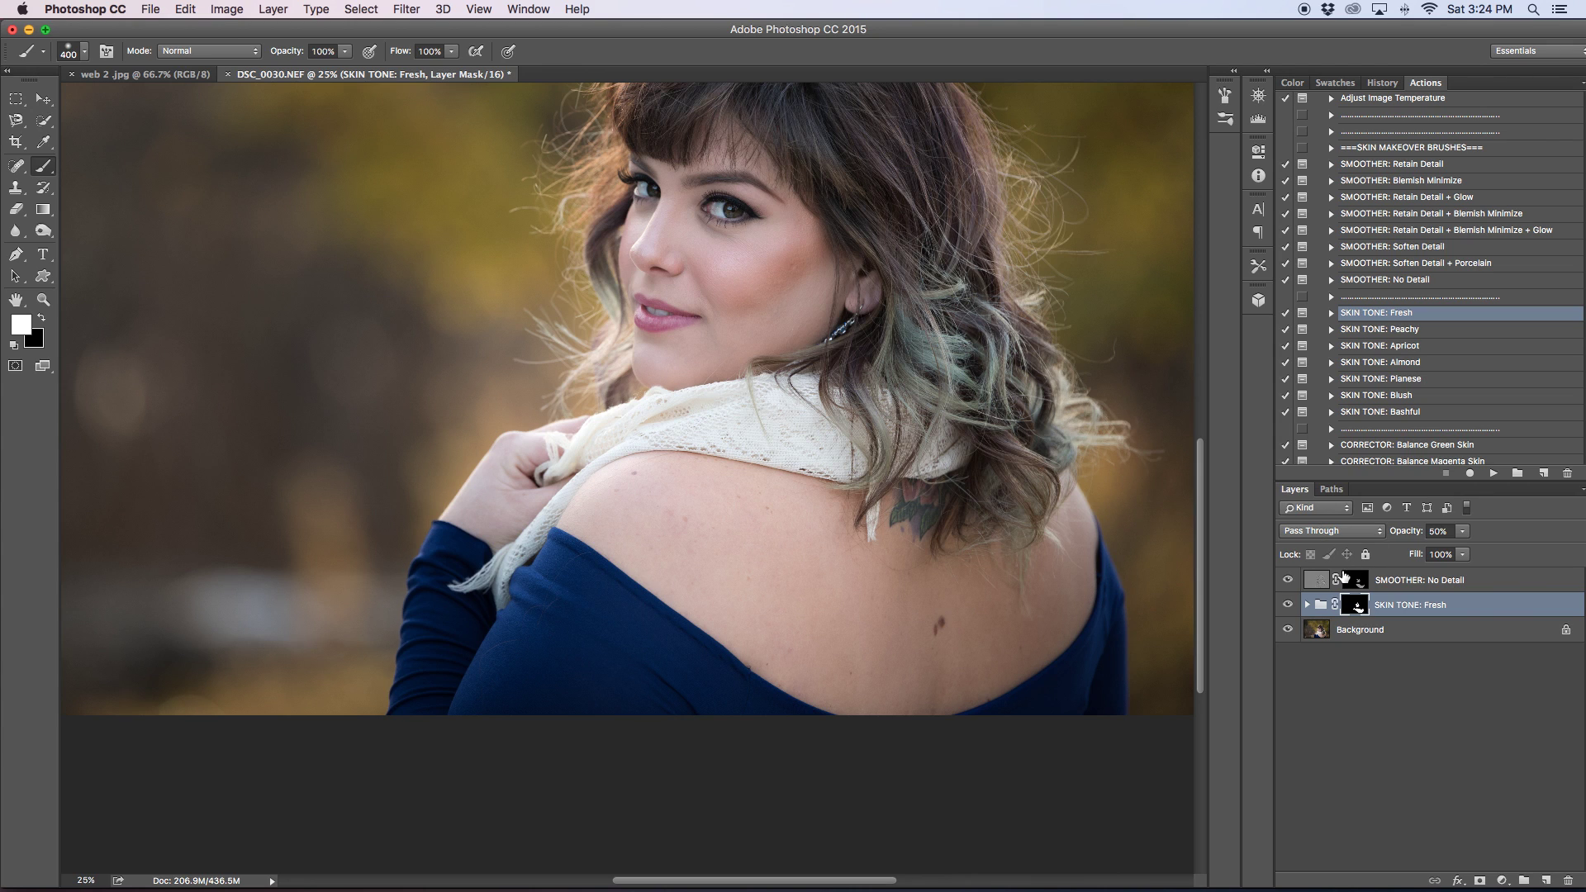
key(super+minus)
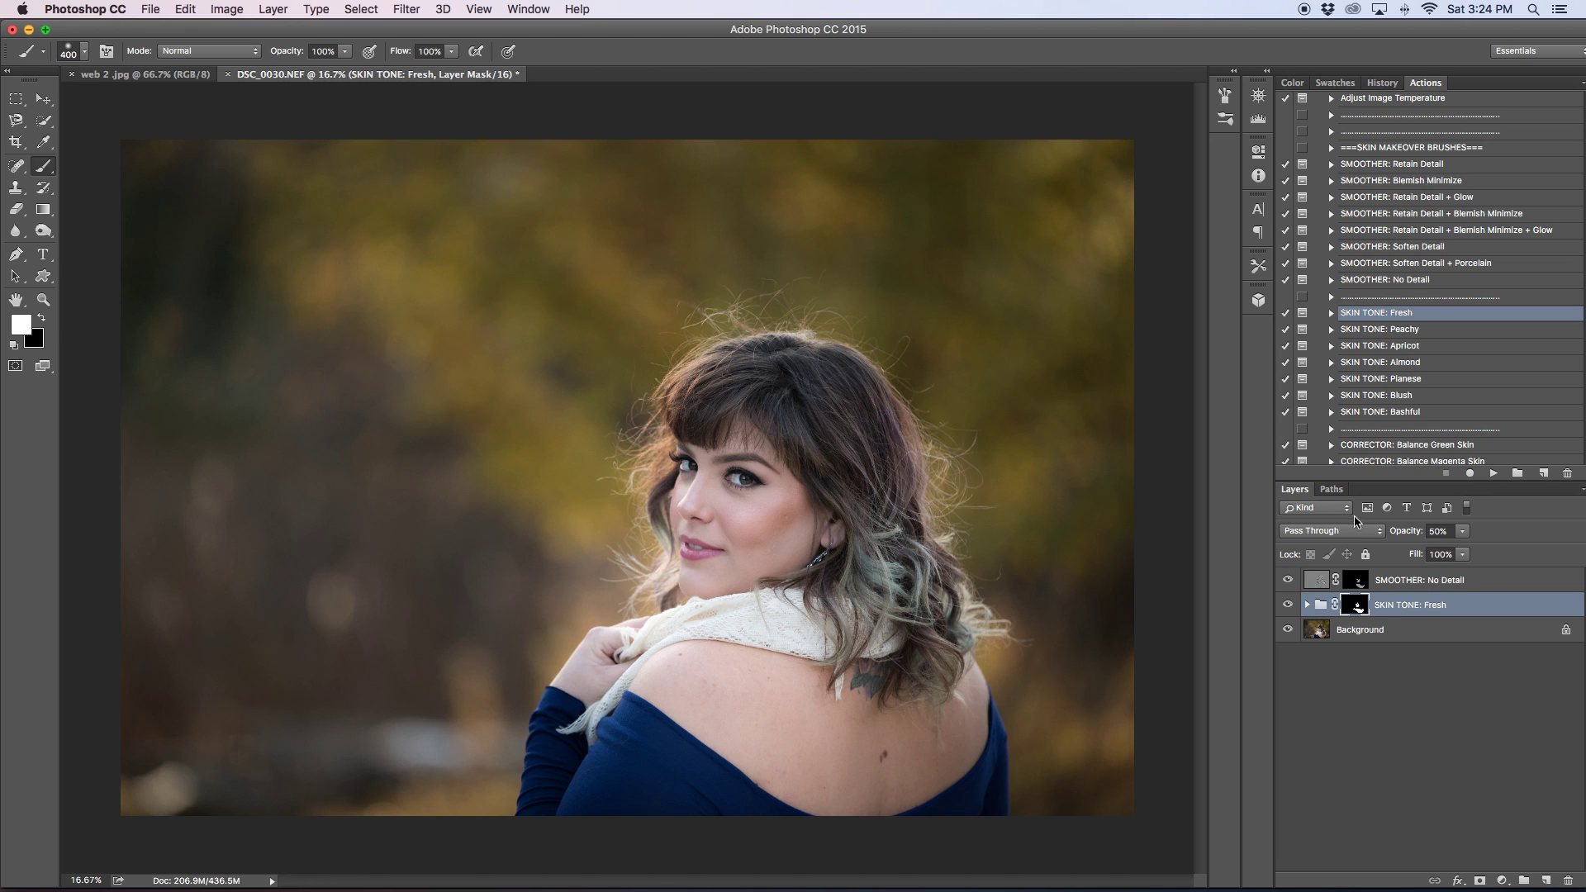
click(1288, 605)
click(1287, 606)
click(1287, 606)
click(1287, 606)
click(1287, 605)
click(1288, 606)
click(1288, 606)
click(1289, 606)
click(1288, 607)
click(1289, 606)
Reduce the brush to 125 px for close-up work under the eyes.
scroll(1441, 398, down, 5)
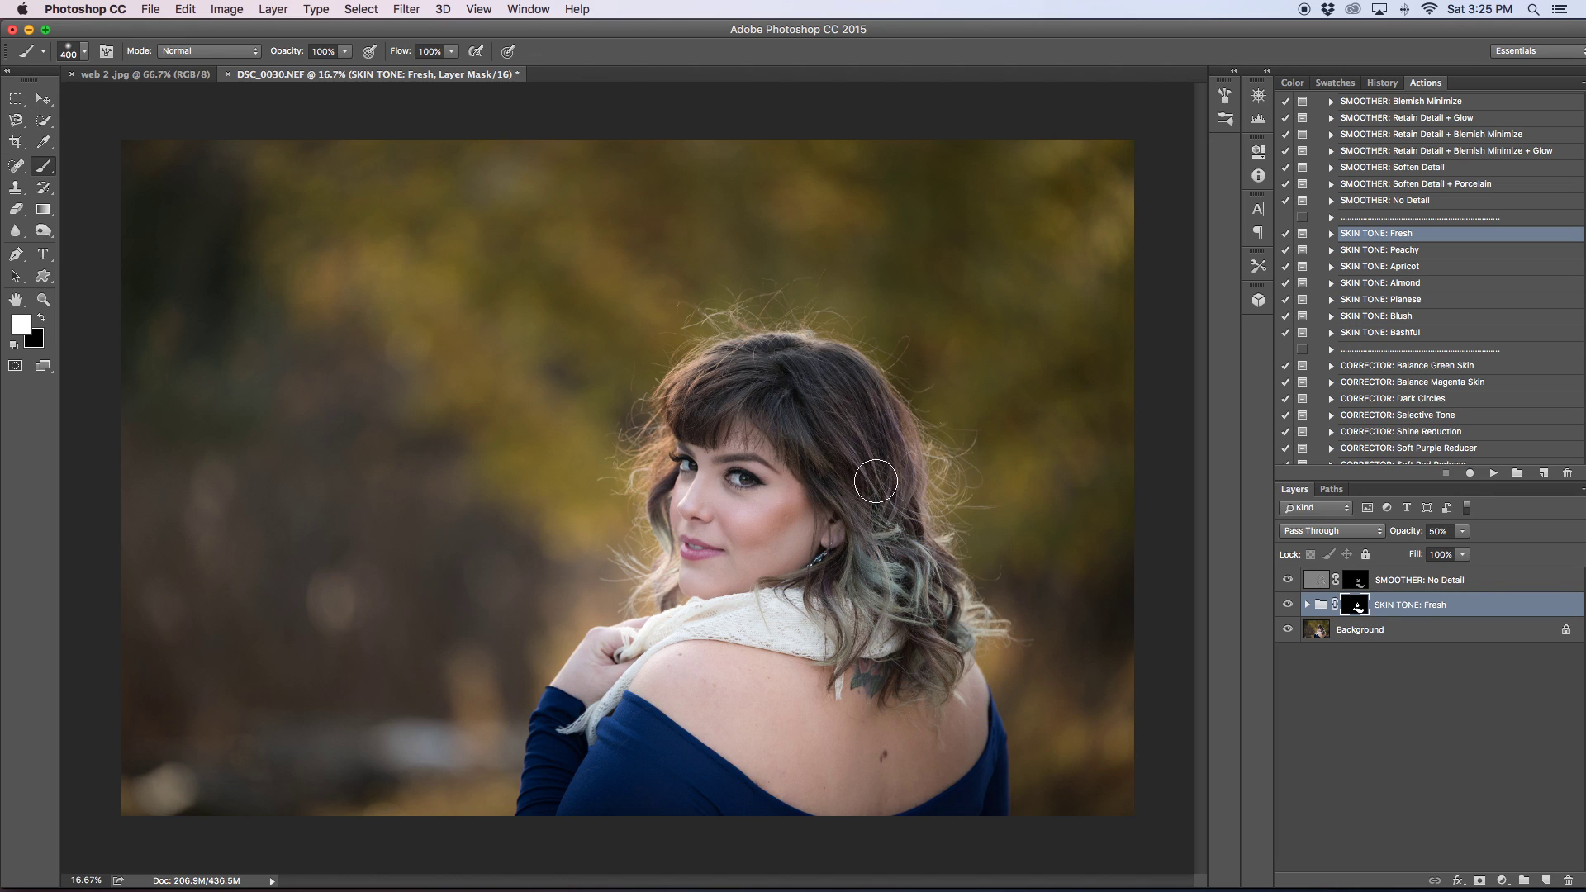
scroll(1526, 413, down, 2)
scroll(1415, 337, down, 5)
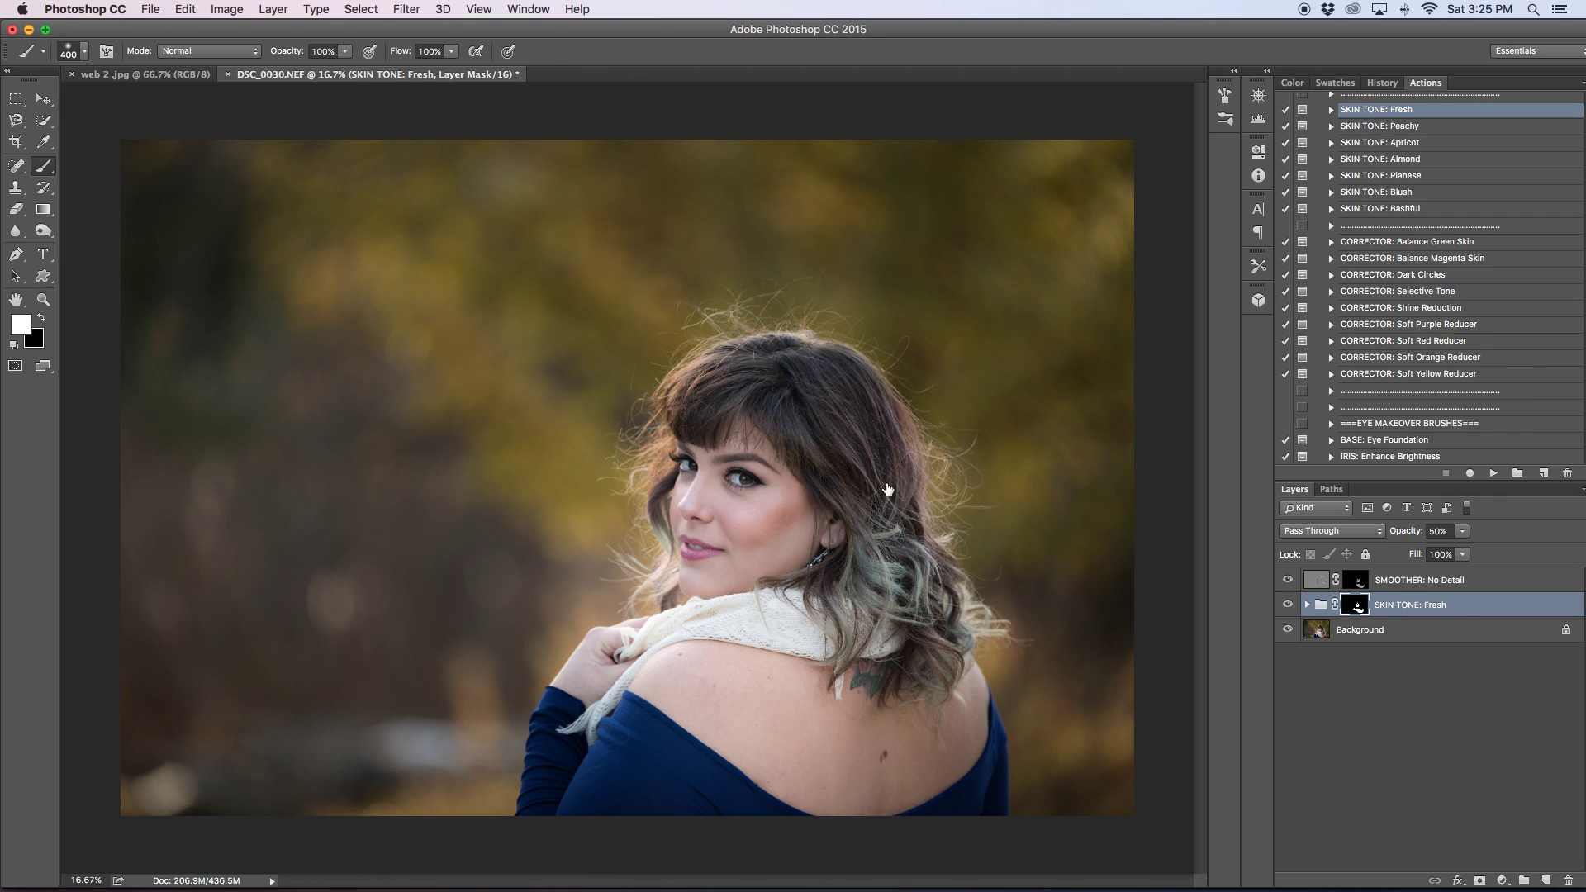
key(super+equal)
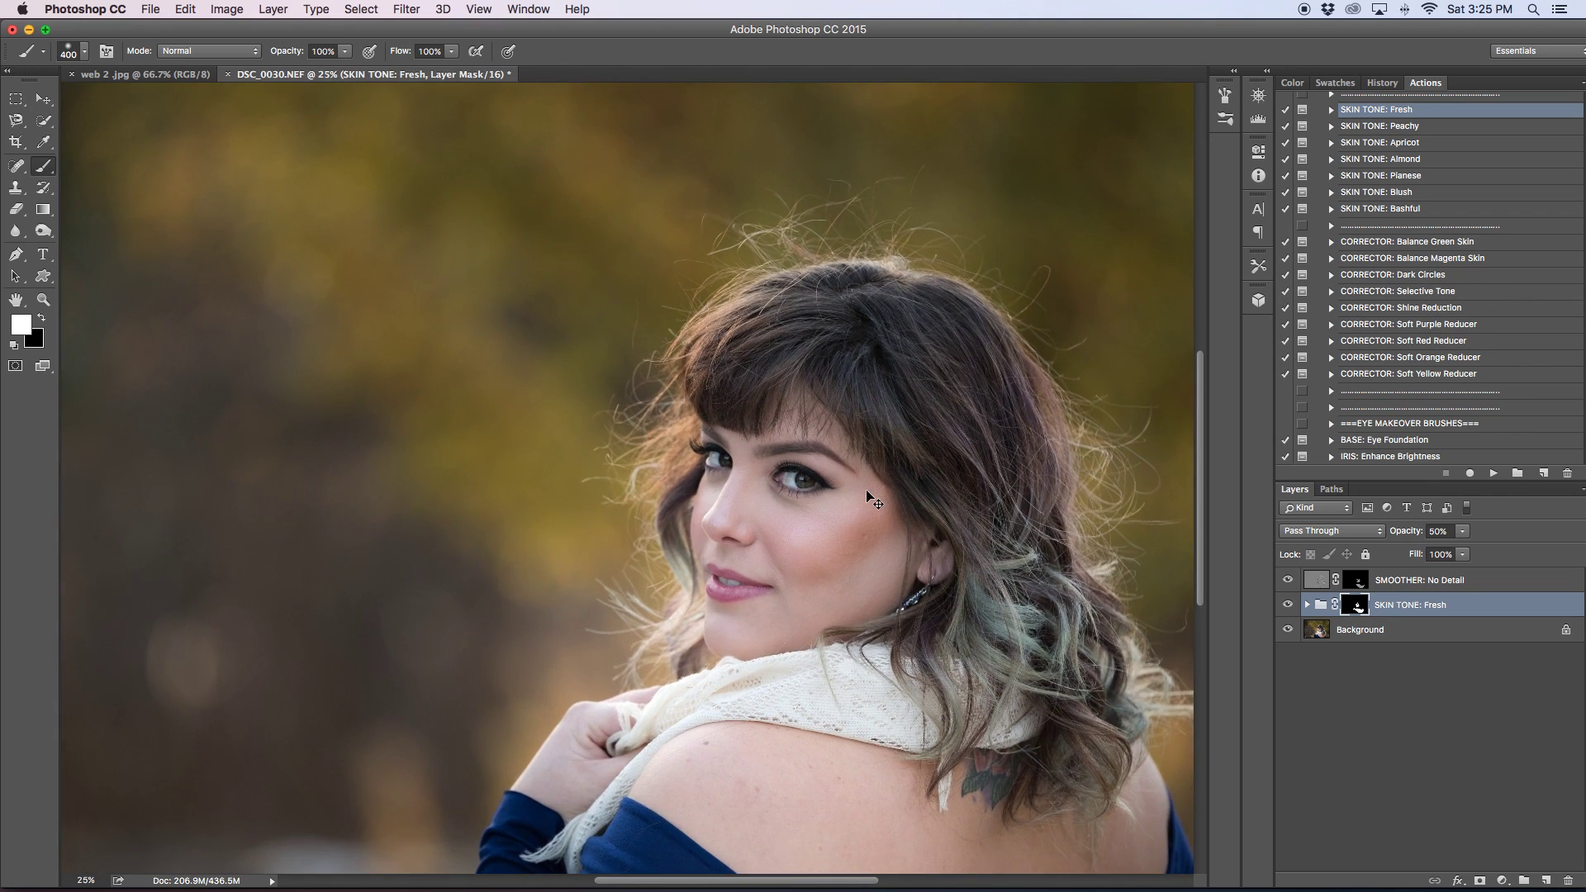
key(super+equal)
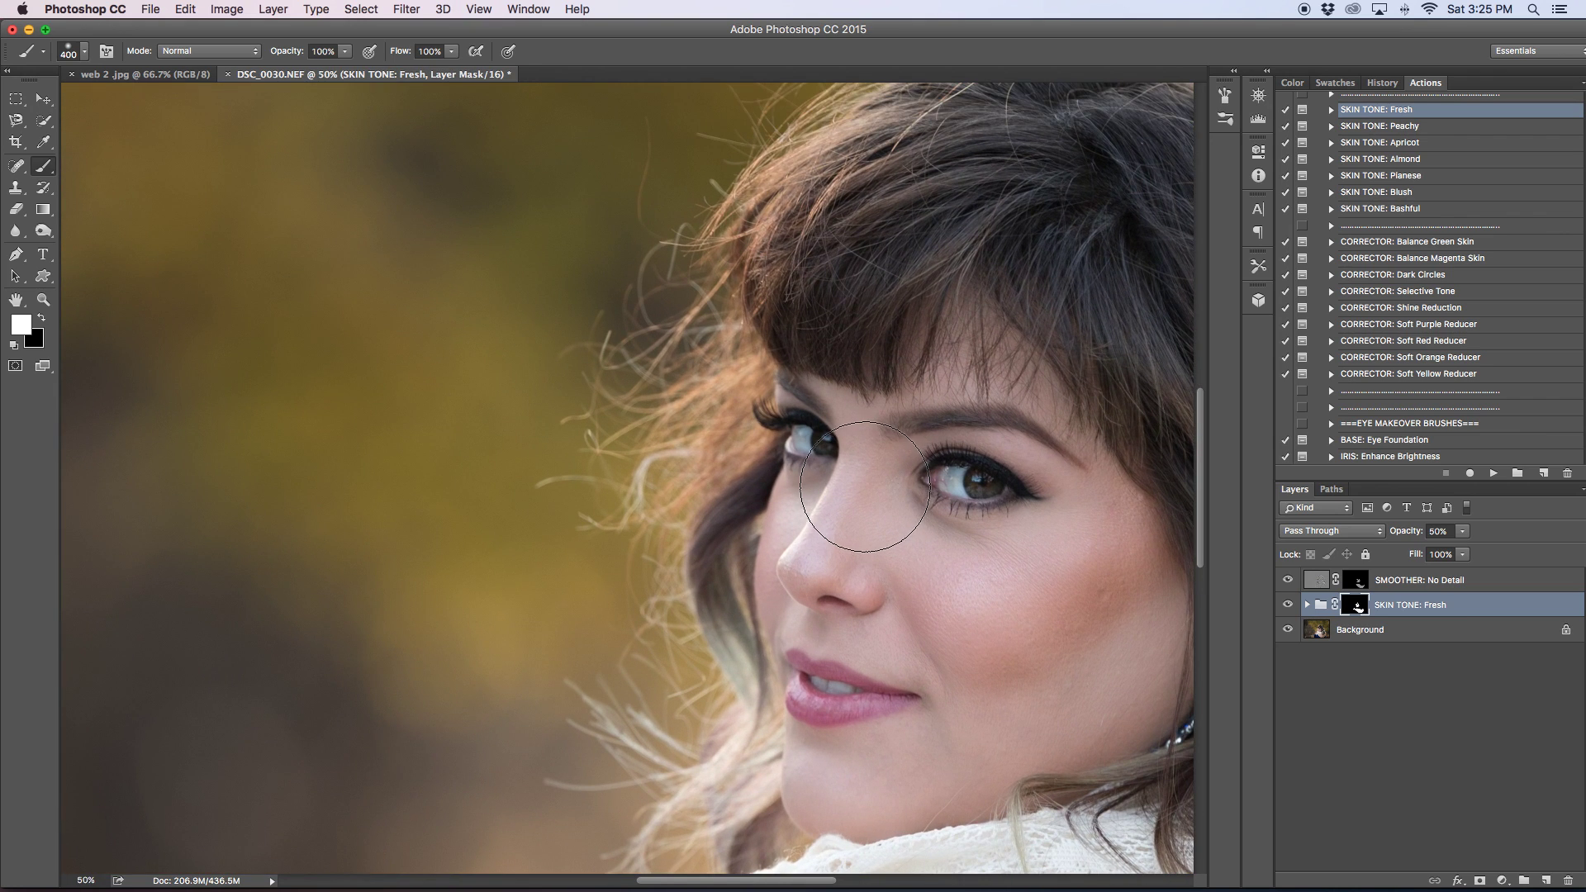
scroll(866, 486, right, 5)
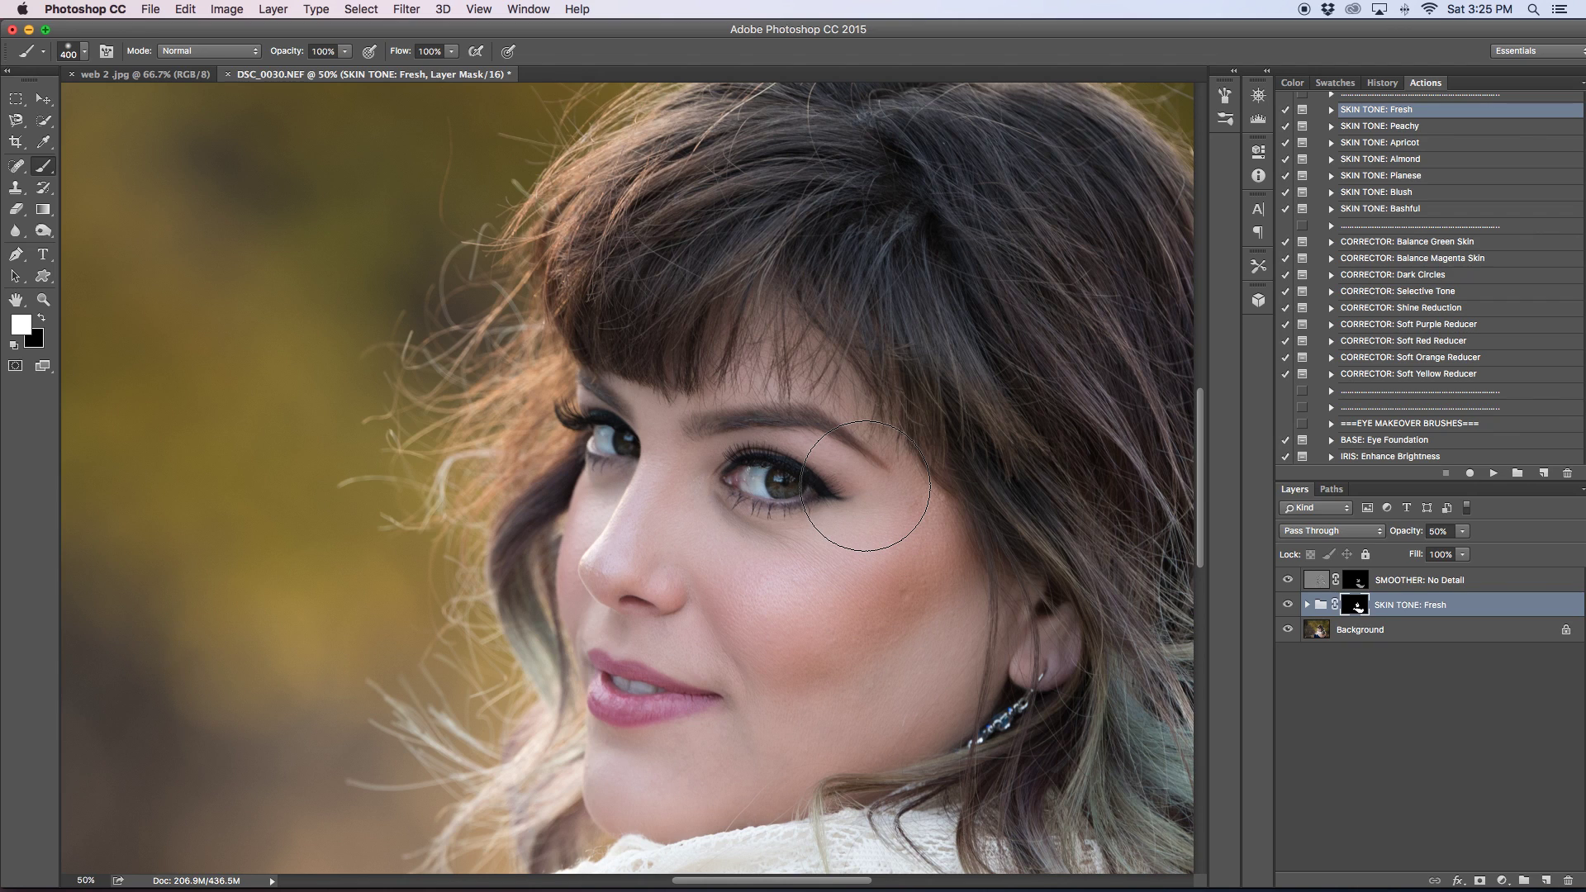
key(bracketleft)
key(bracketleft)
key(bracketleft)
key(bracketleft)
key(bracketleft)
key(bracketleft)
key(super+plus)
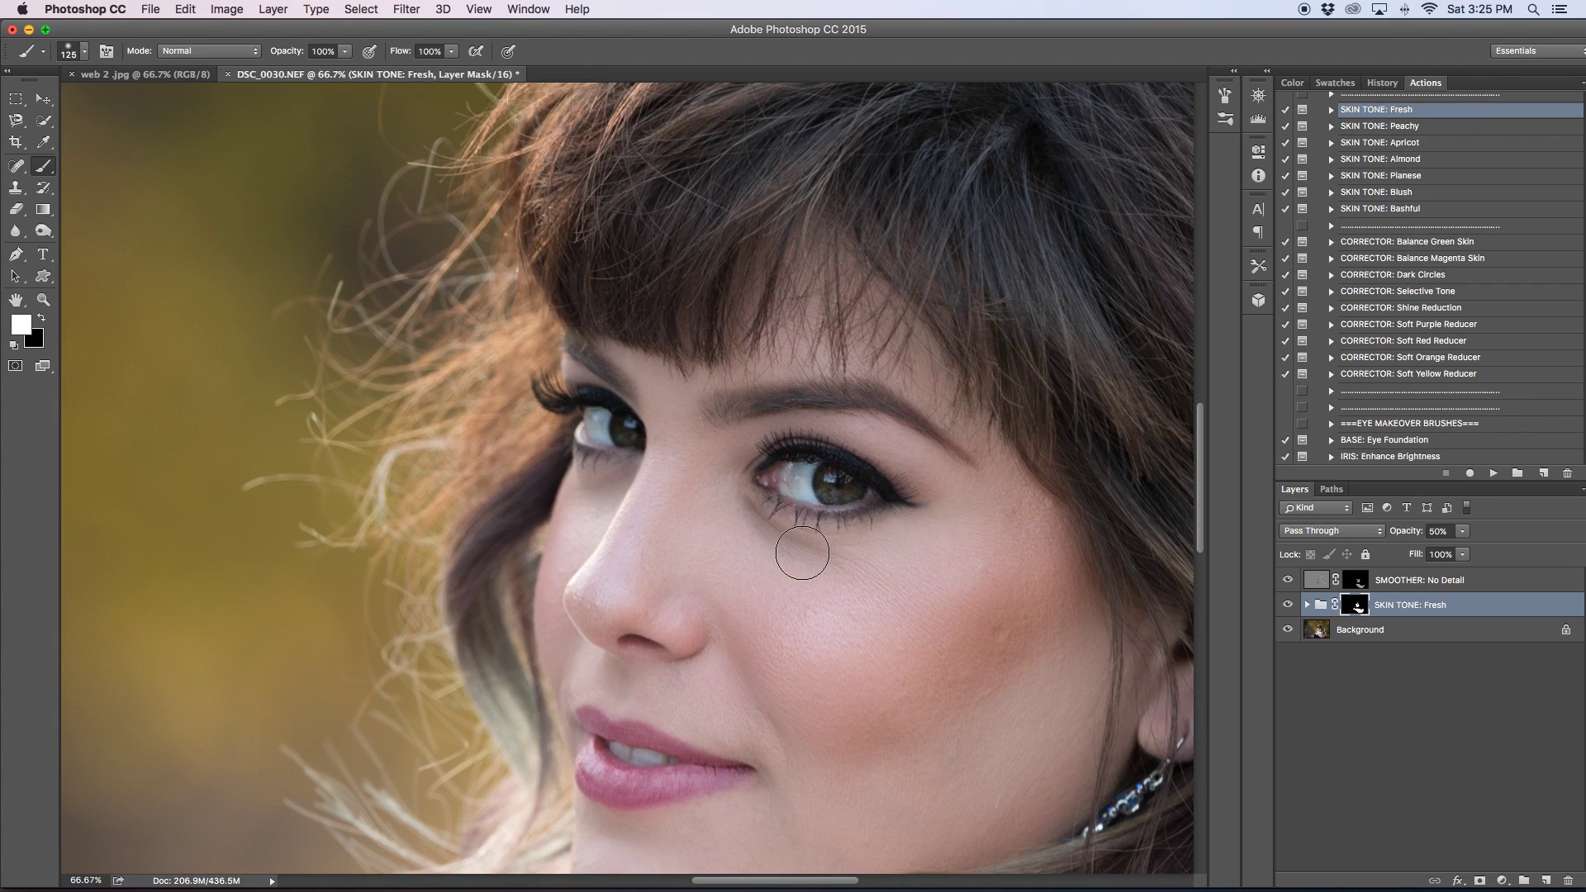
scroll(801, 553, right, 5)
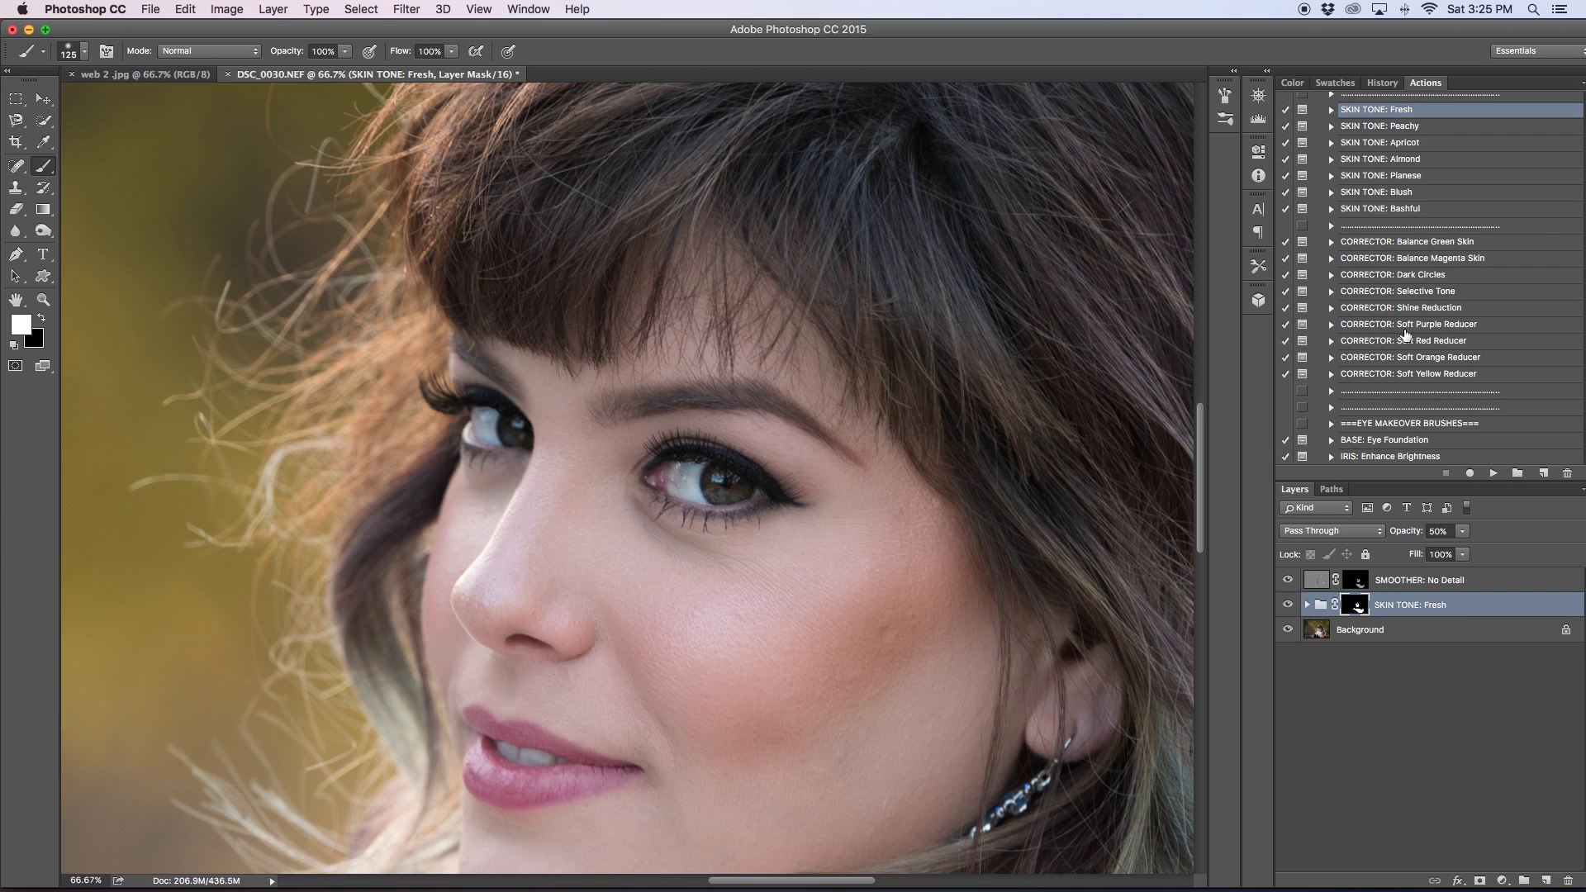
Run the CORRECTOR: Dark Circles action and accept the Lighter Skin Tone layer in Lighten mode at 0% opacity.
click(1438, 276)
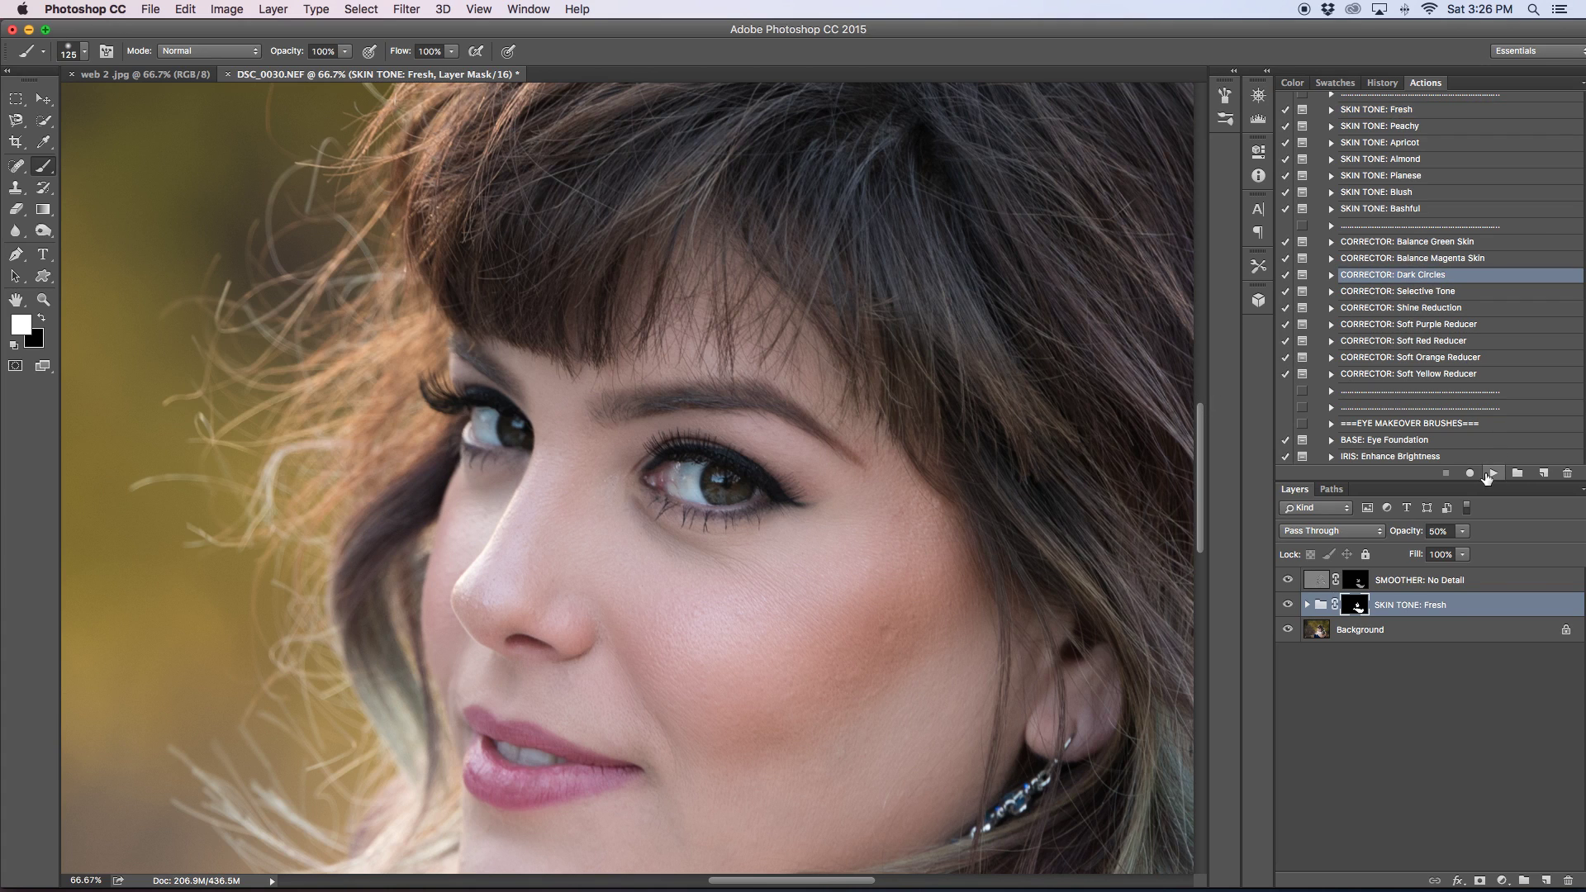
click(1491, 473)
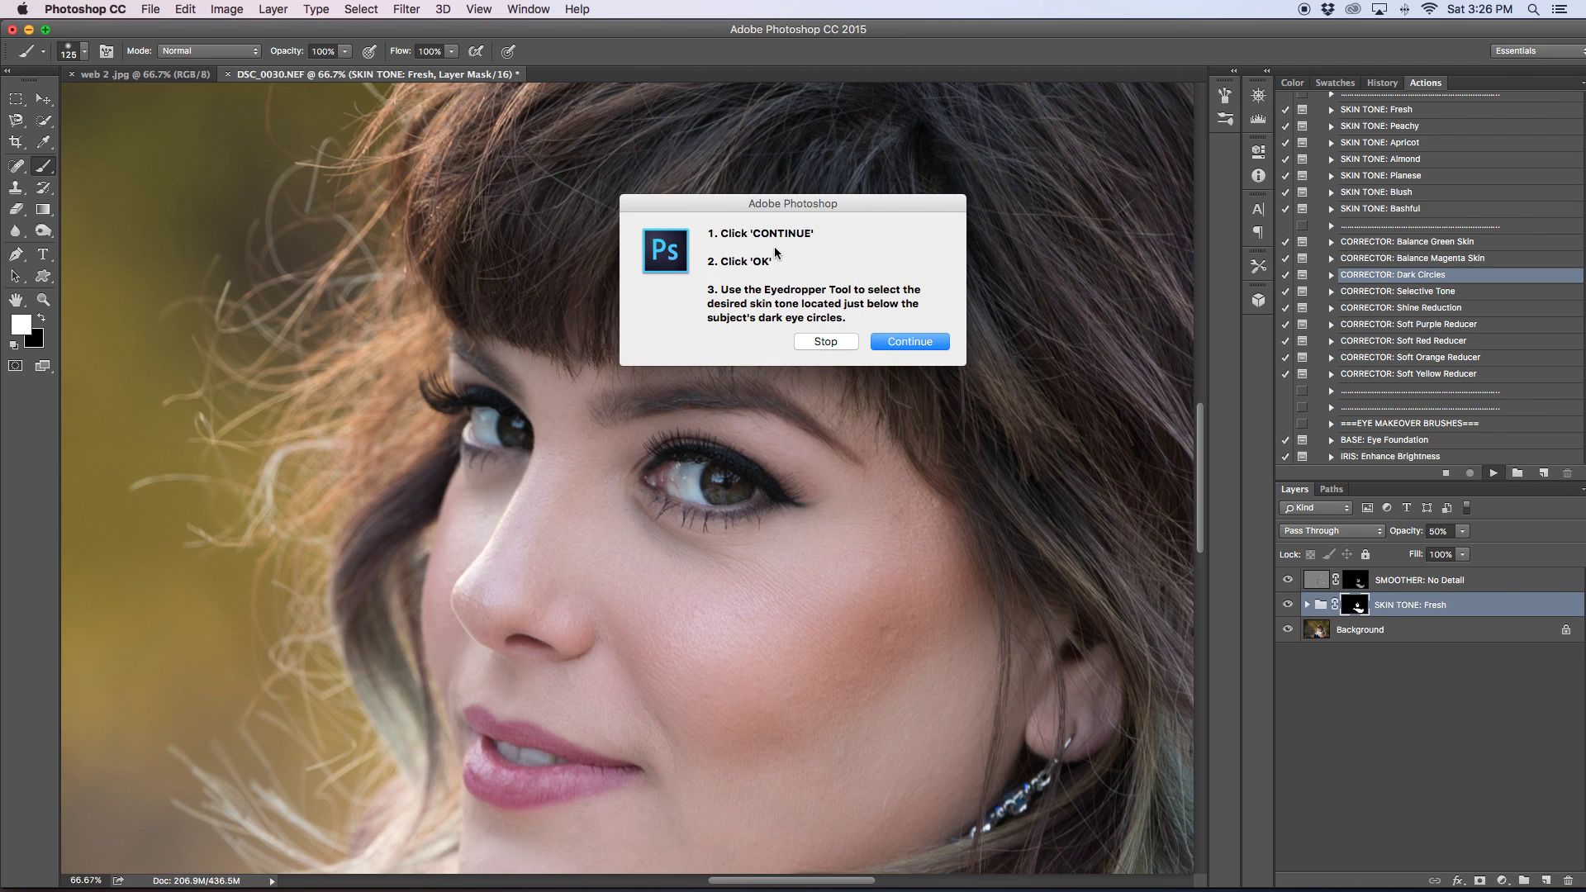
click(897, 345)
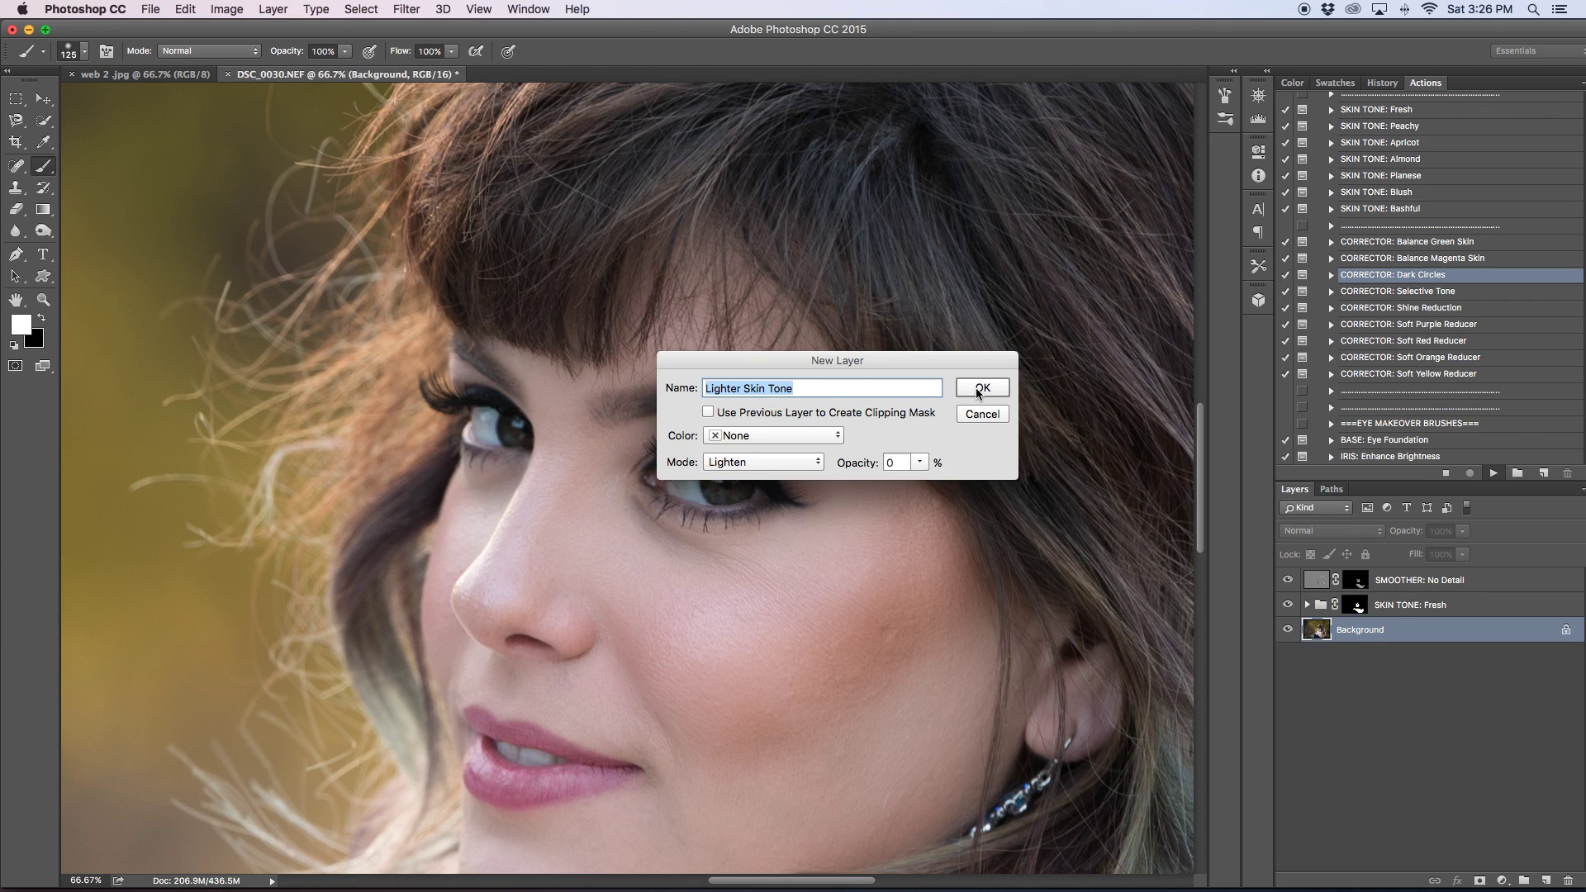
click(980, 388)
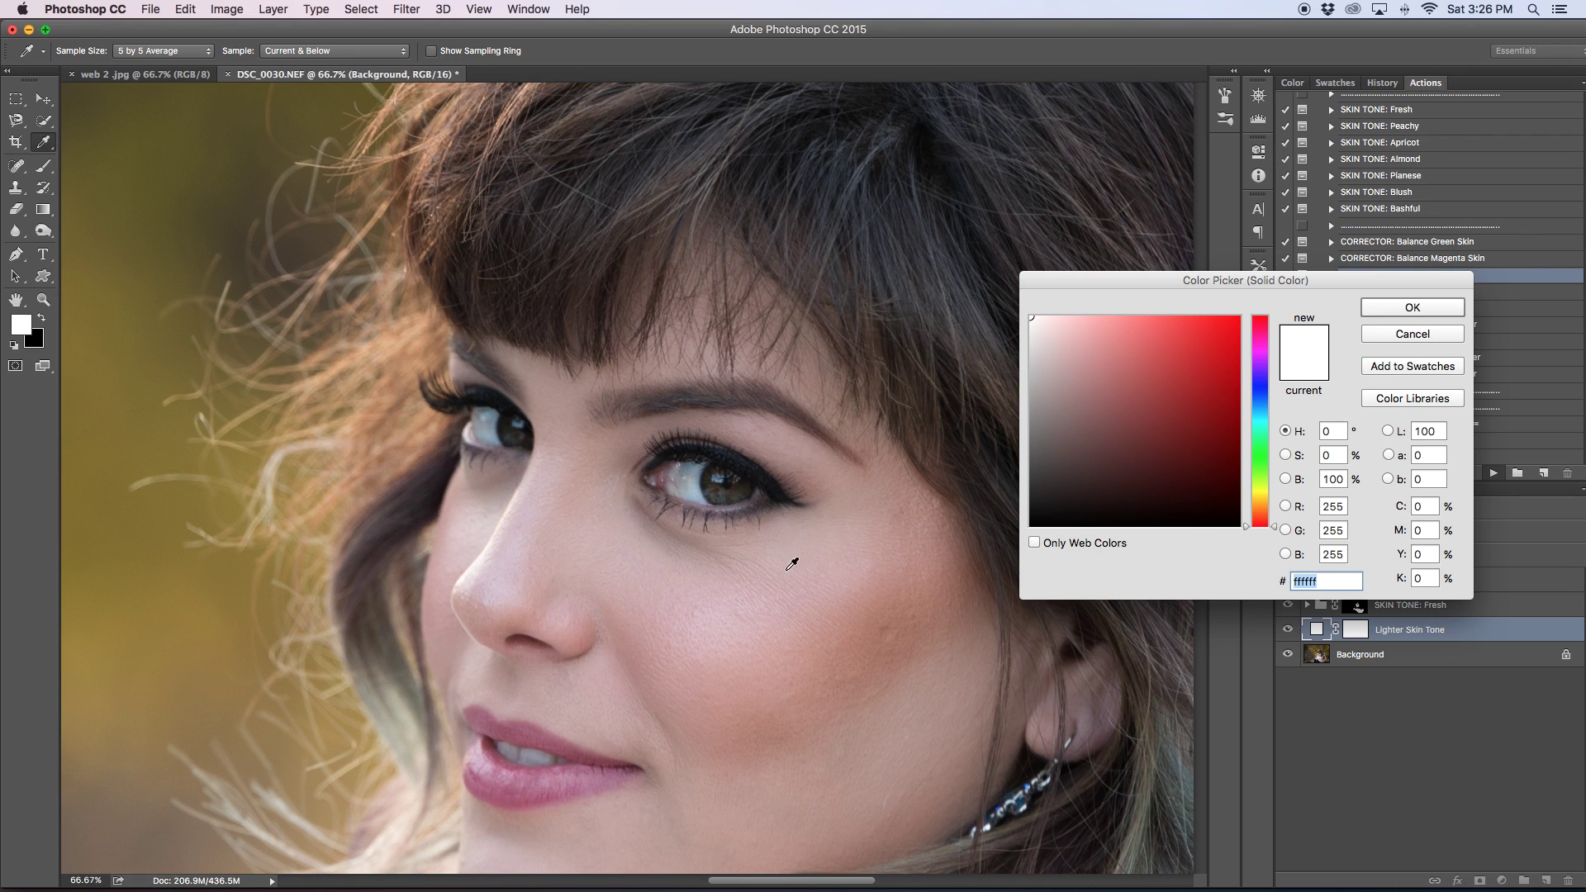
Sample the skin just below the near eye (#b19a9b) as the Lighter Skin Tone fill color and finish the action.
click(665, 545)
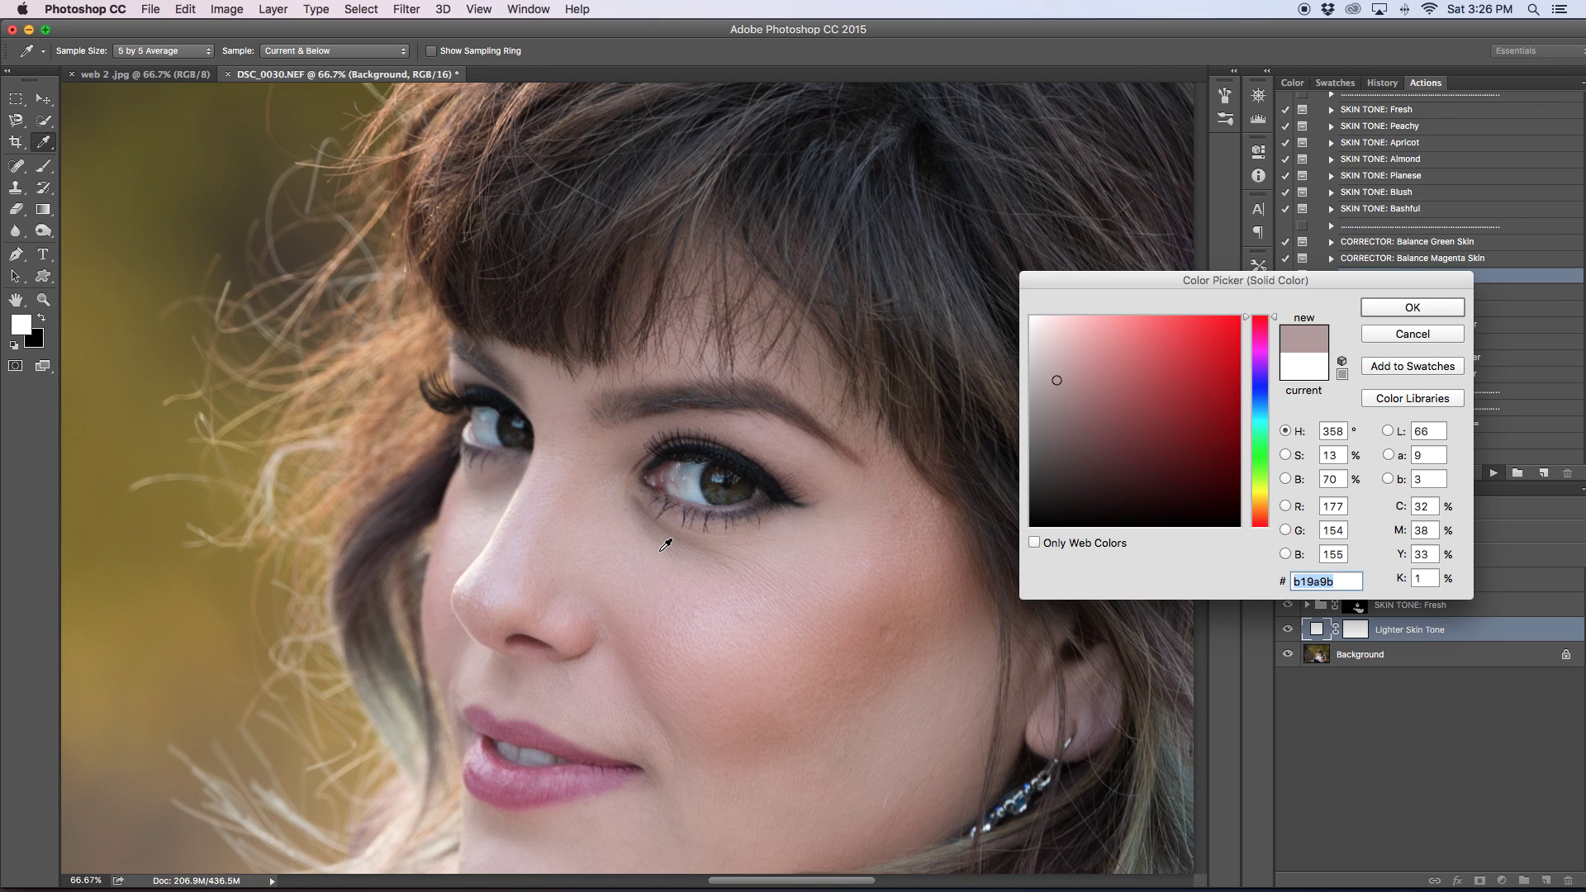
click(1405, 310)
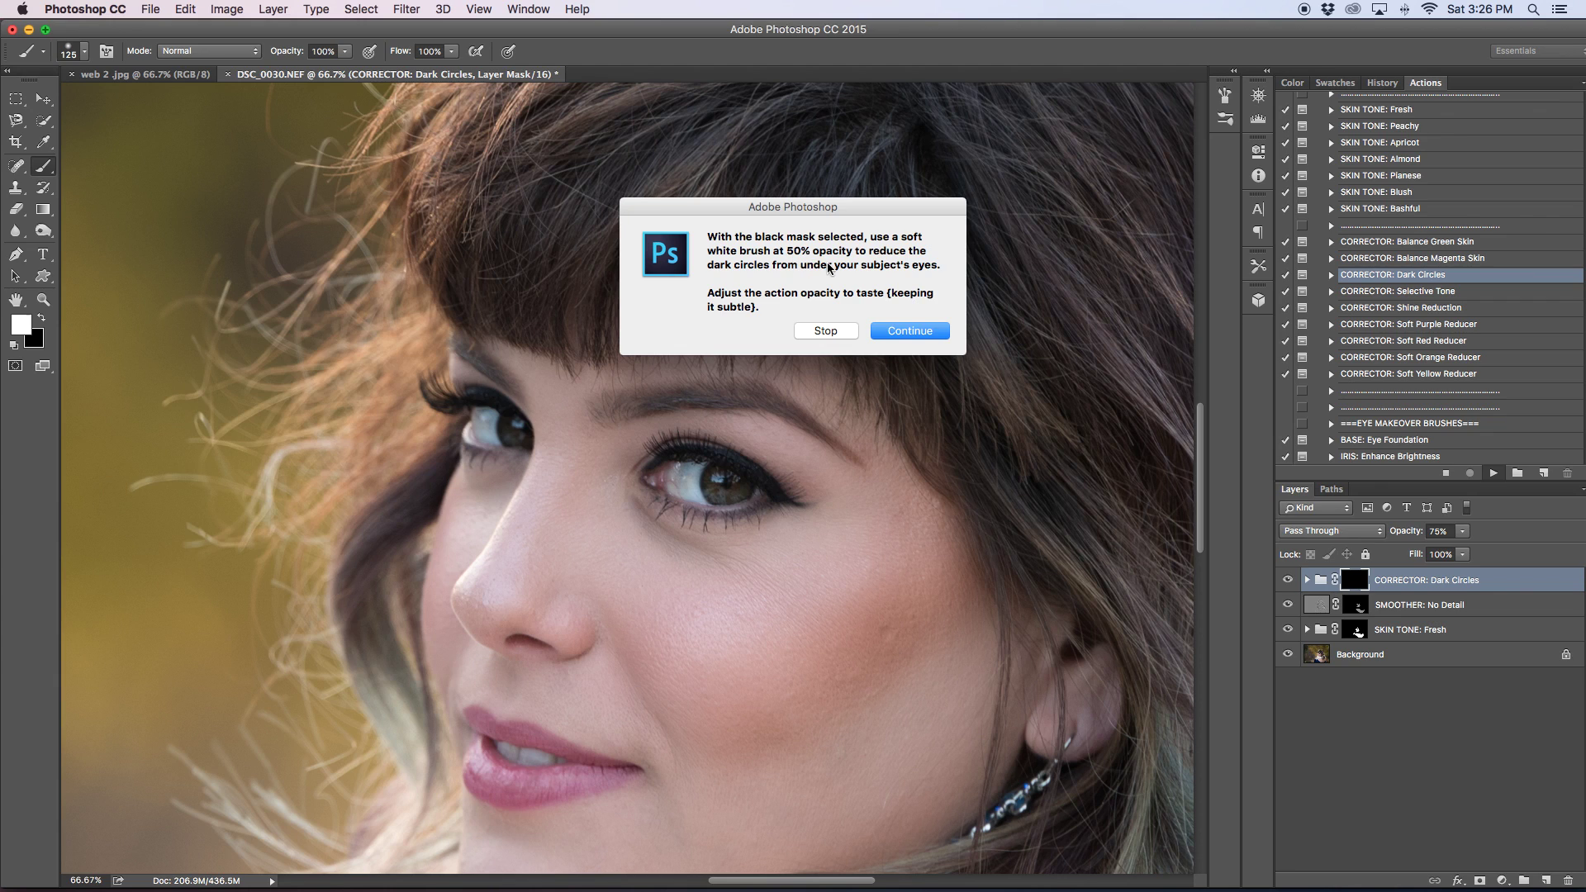
click(915, 329)
Paint white under both eyes on the CORRECTOR: Dark Circles mask with a 90 px brush at 52% opacity.
click(345, 52)
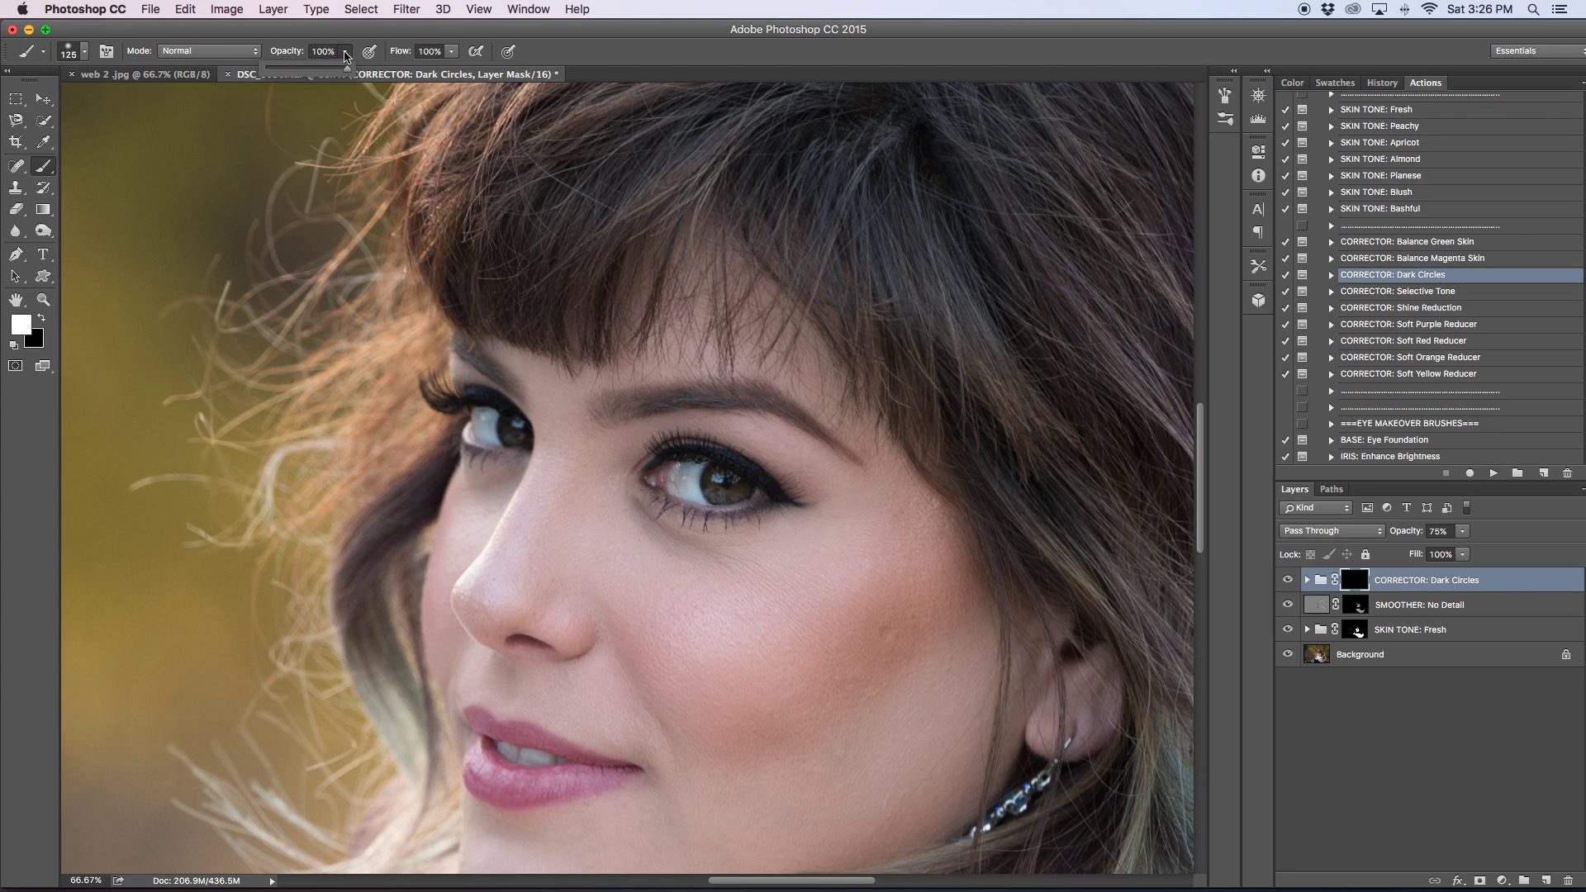
drag(347, 75, 313, 75)
click(637, 556)
key(bracketleft)
key(bracketleft)
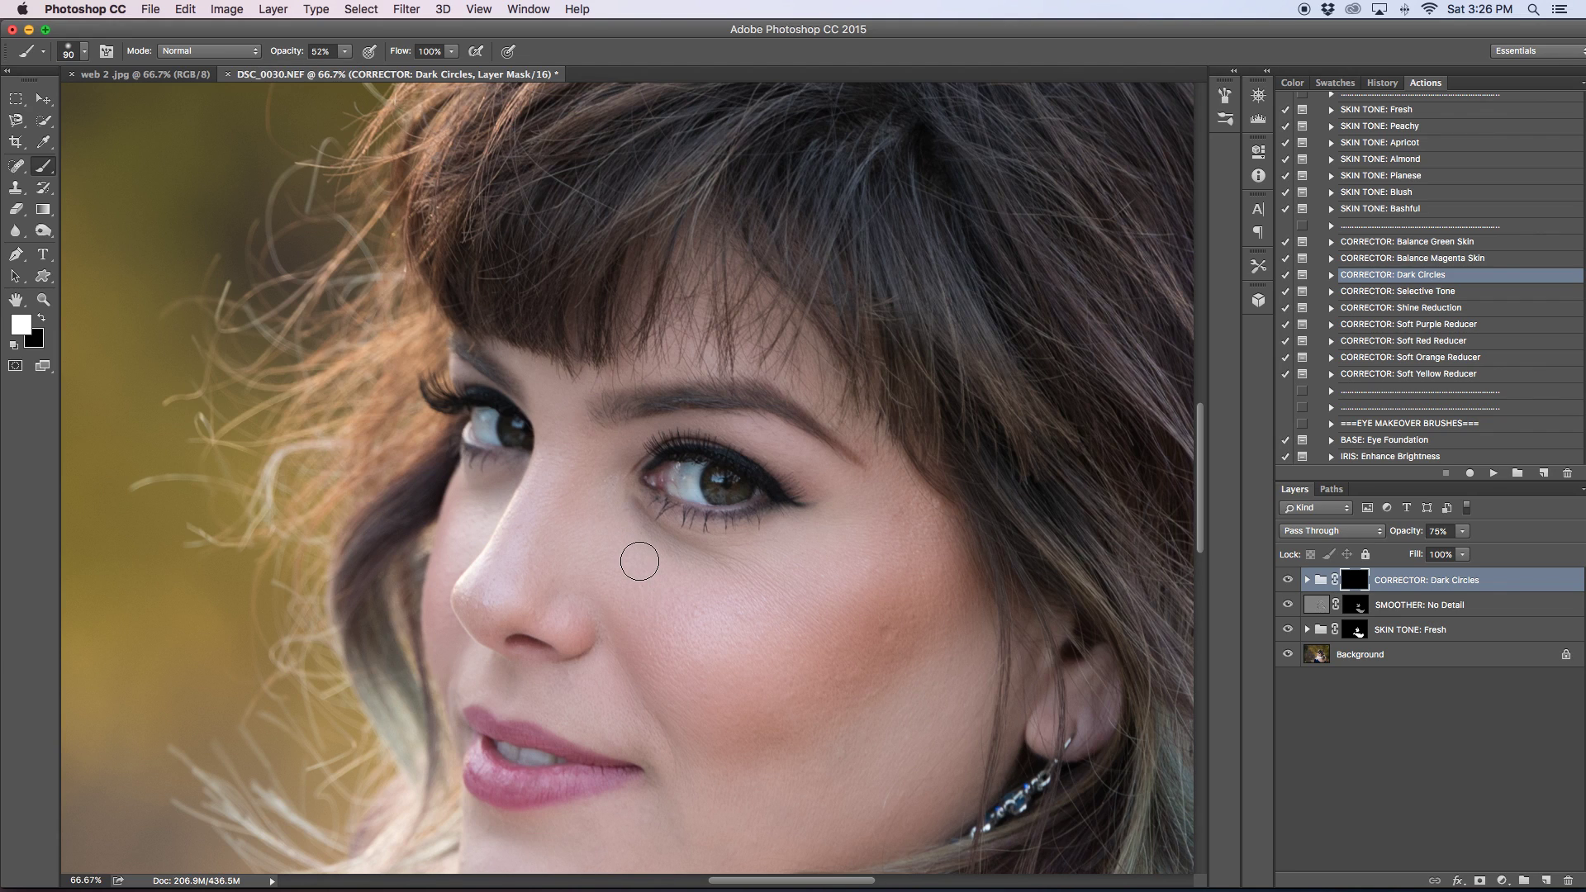
mouse_move(632, 509)
mouse_down()
mouse_move(706, 553)
mouse_move(794, 549)
mouse_move(779, 571)
mouse_move(622, 535)
mouse_move(629, 507)
mouse_move(697, 552)
mouse_move(793, 560)
mouse_move(691, 556)
mouse_up()
mouse_move(454, 480)
mouse_down()
mouse_move(508, 477)
mouse_move(475, 484)
mouse_up()
Compare the portrait with and without the CORRECTOR: Dark Circles group, both close up and at a wider view.
click(1291, 581)
click(1292, 580)
click(1292, 580)
click(1291, 581)
click(1290, 581)
click(1290, 581)
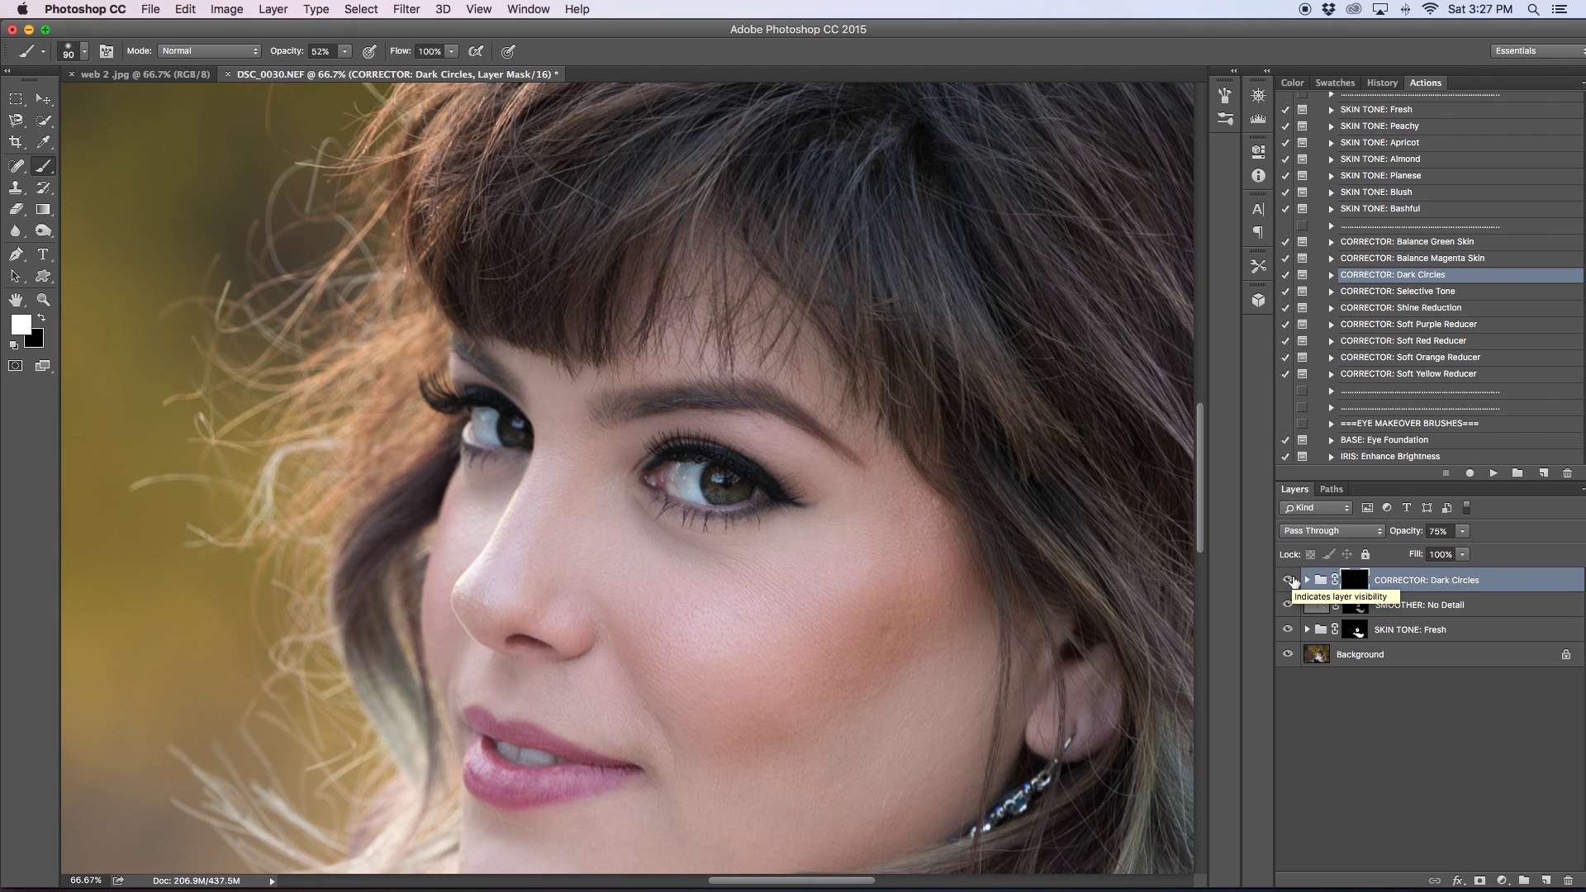
key(super+minus)
key(super+minus)
key(super+minus)
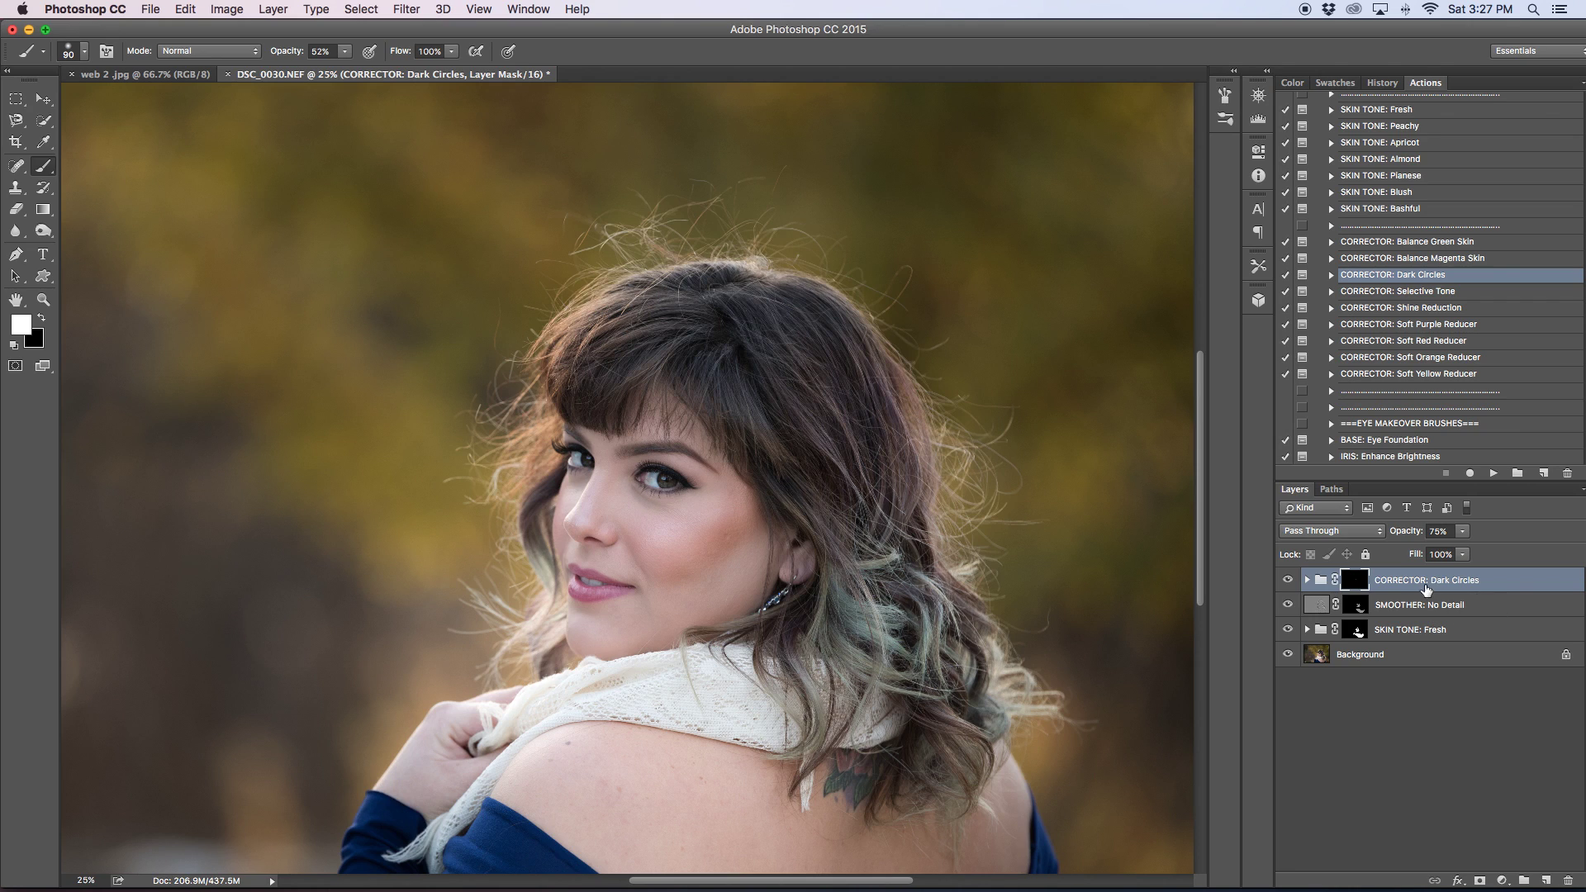
click(1287, 580)
click(1288, 581)
Move the CORRECTOR: Dark Circles group below SMOOTHER: No Detail and compare the face with and without the correction.
key(super+bracketleft)
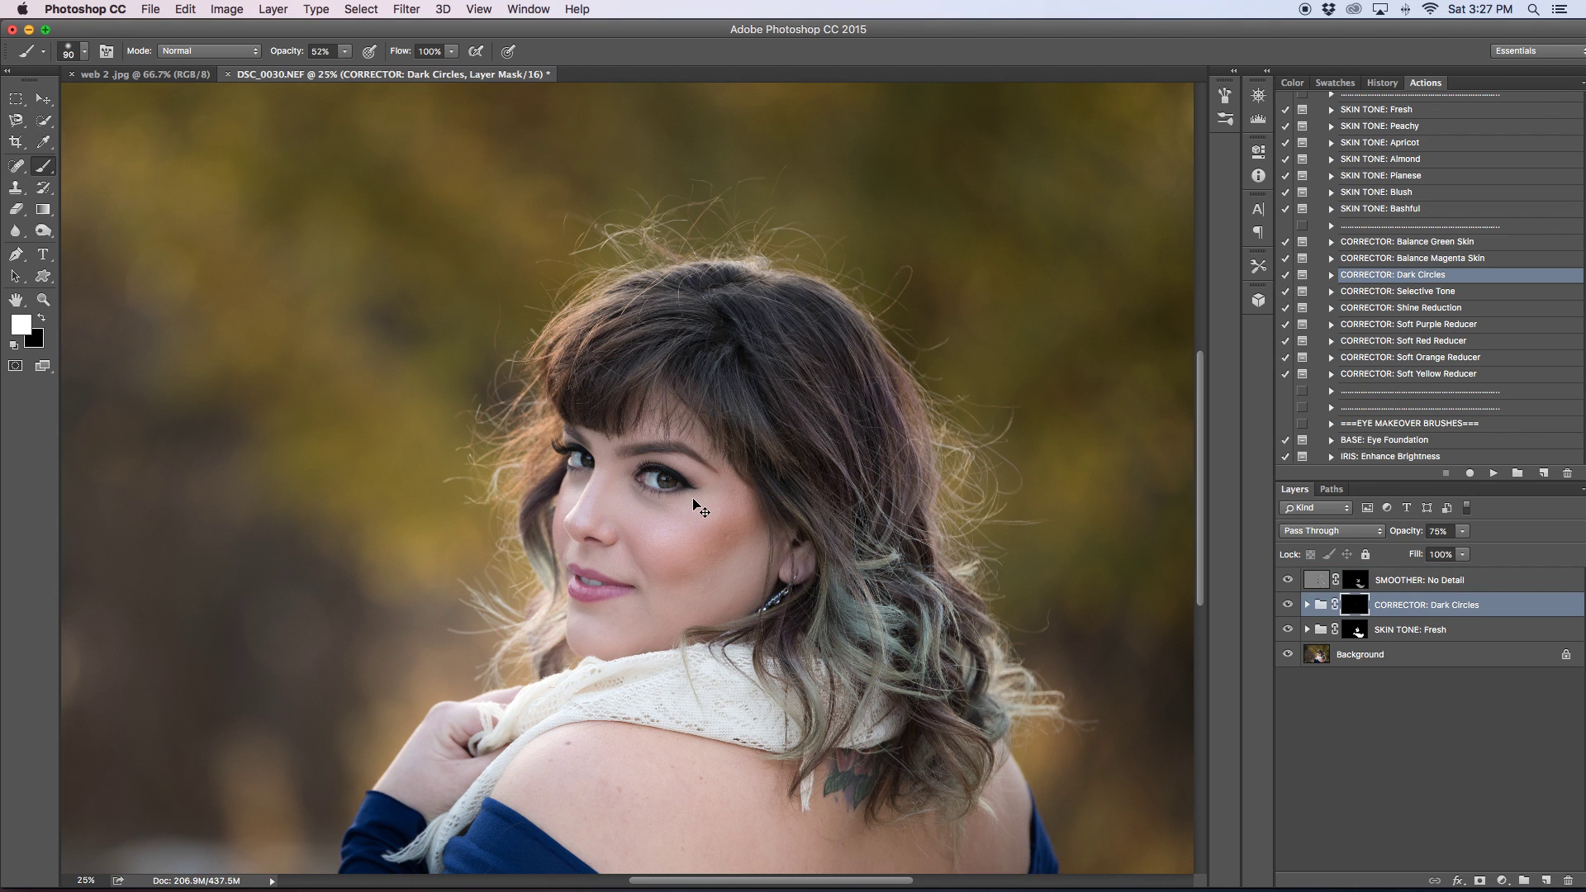
key(super+minus)
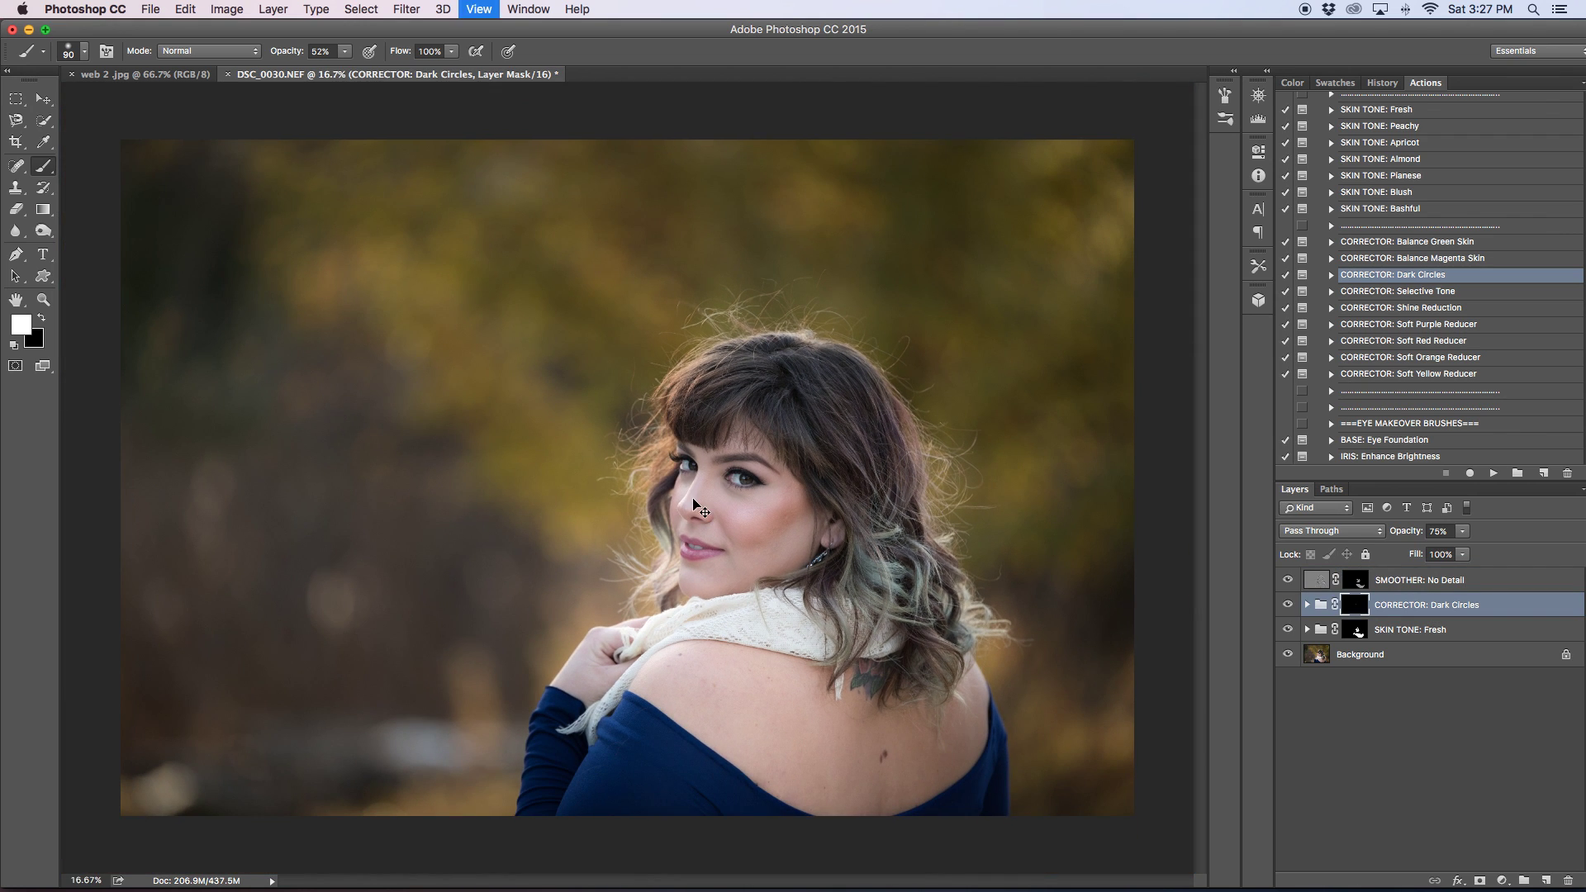
key(super+equal)
key(super+equal)
key(super+equal)
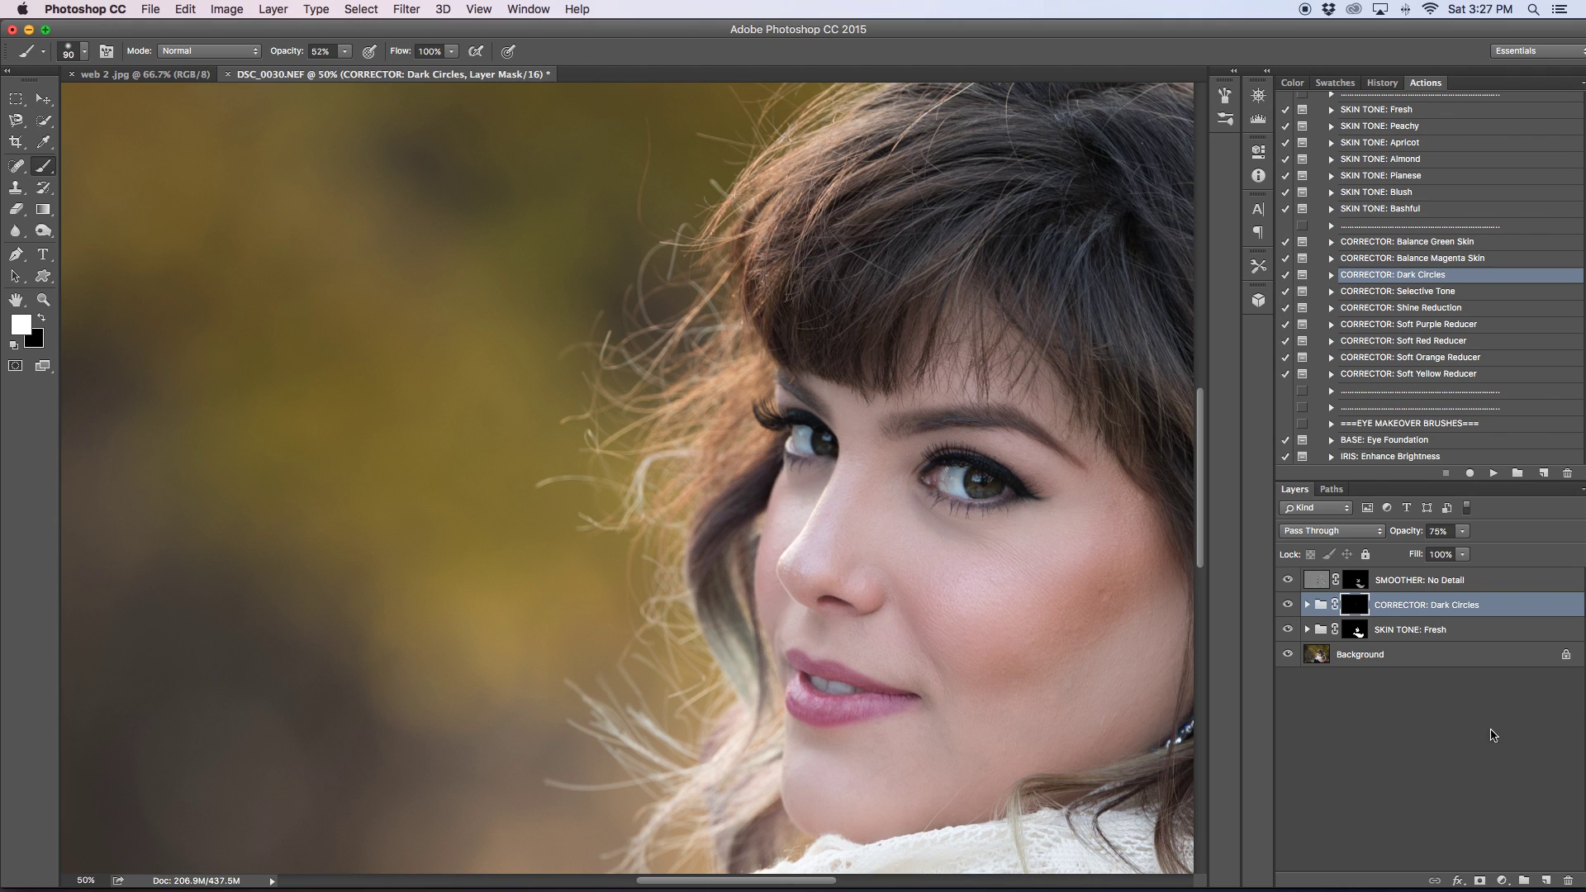
scroll(1088, 620, right, 5)
scroll(1089, 620, right, 2)
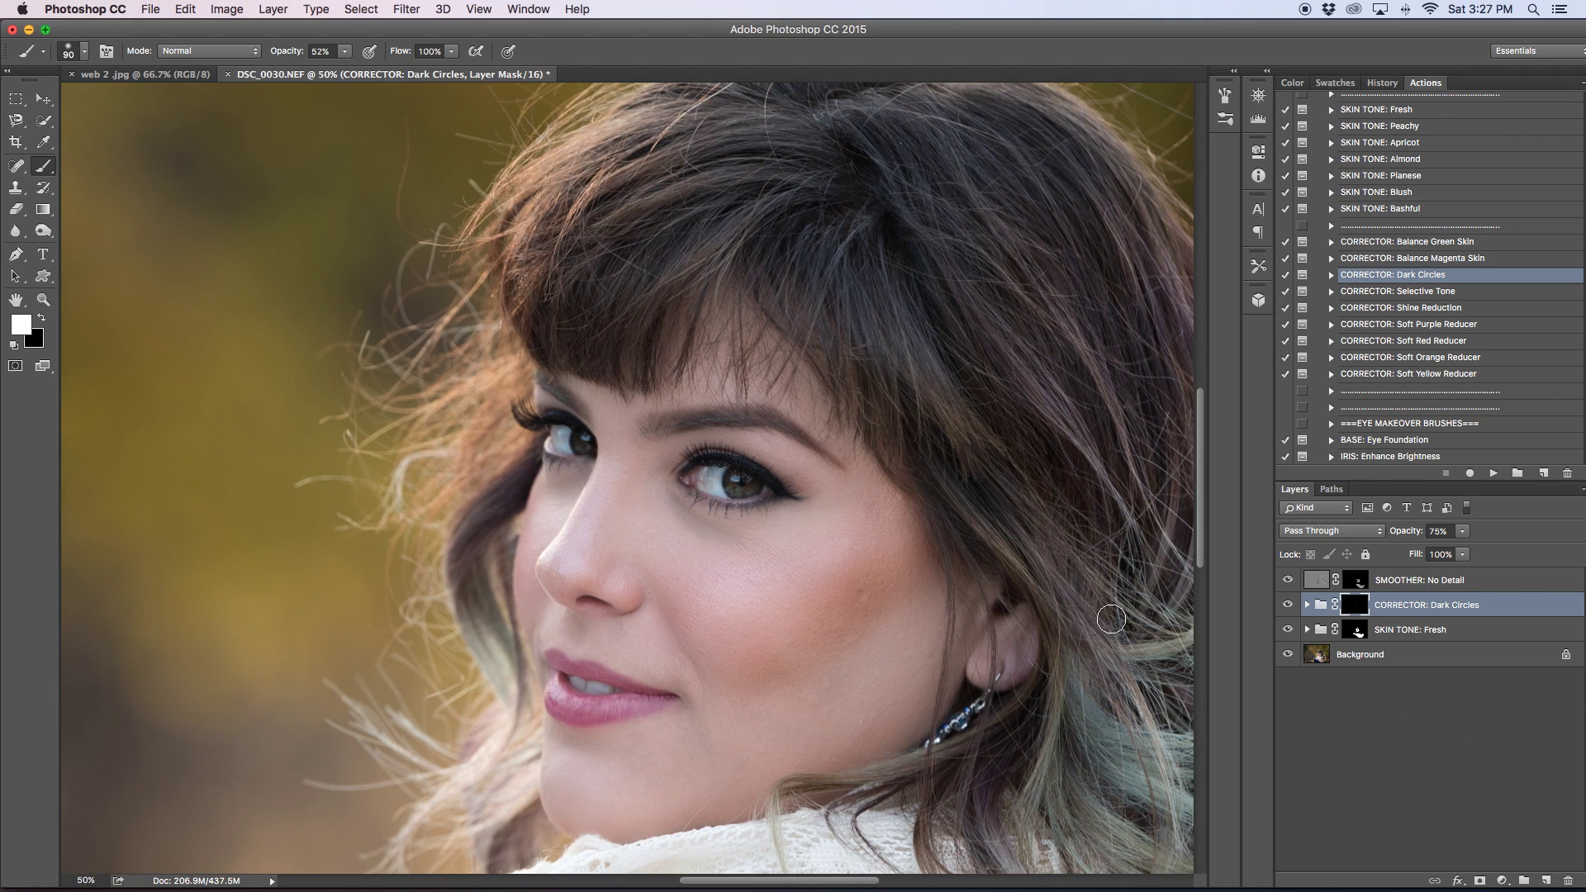
click(1287, 605)
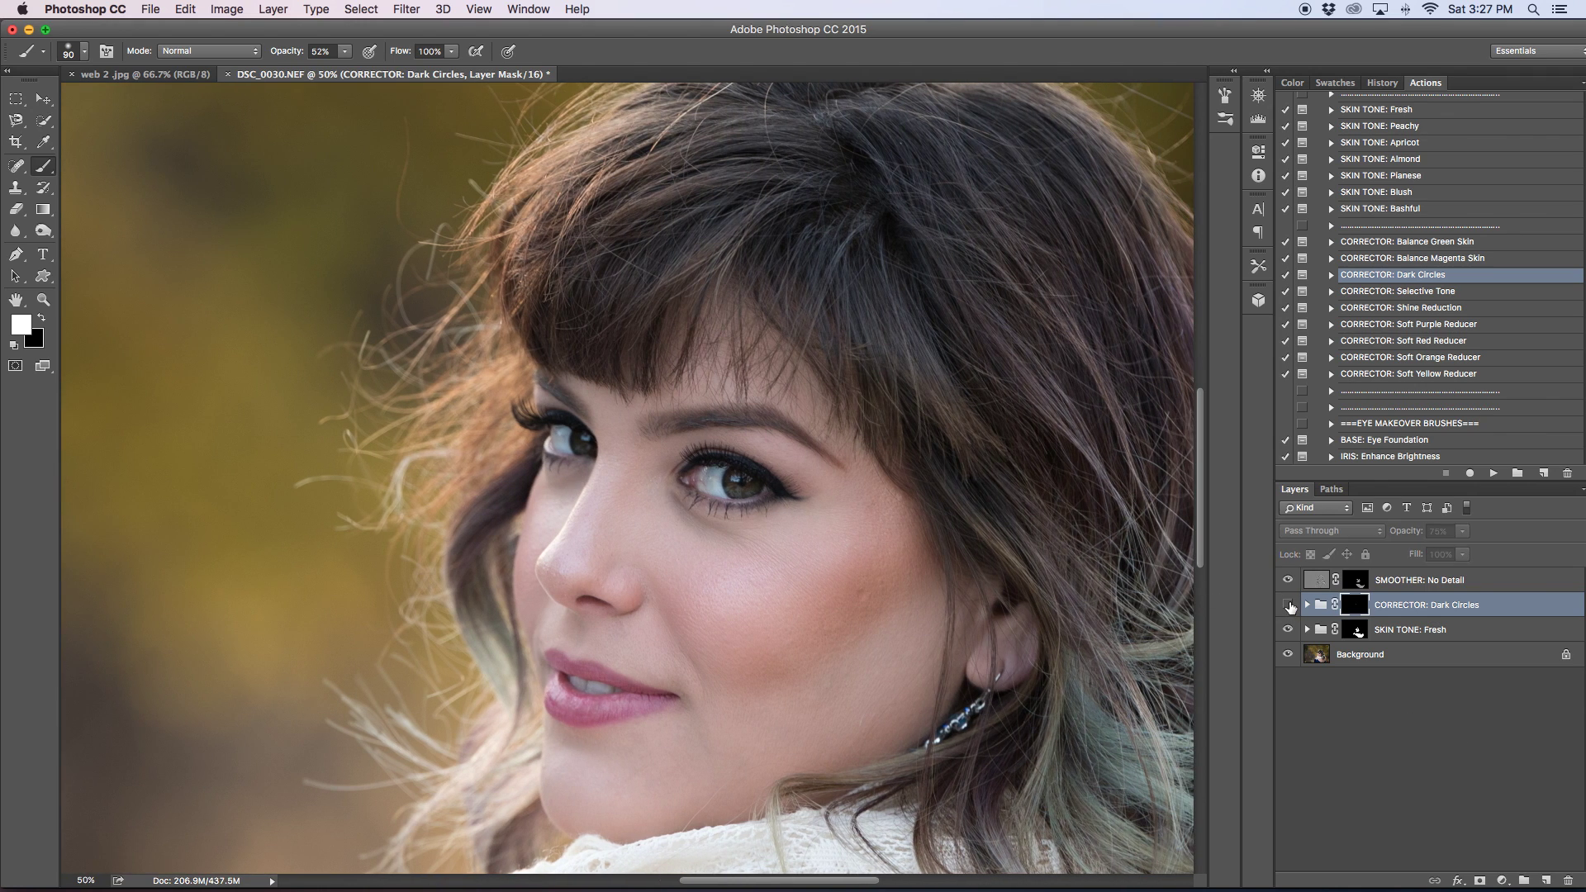
click(1287, 606)
click(1287, 605)
click(1287, 605)
click(1287, 606)
click(1288, 580)
click(1287, 605)
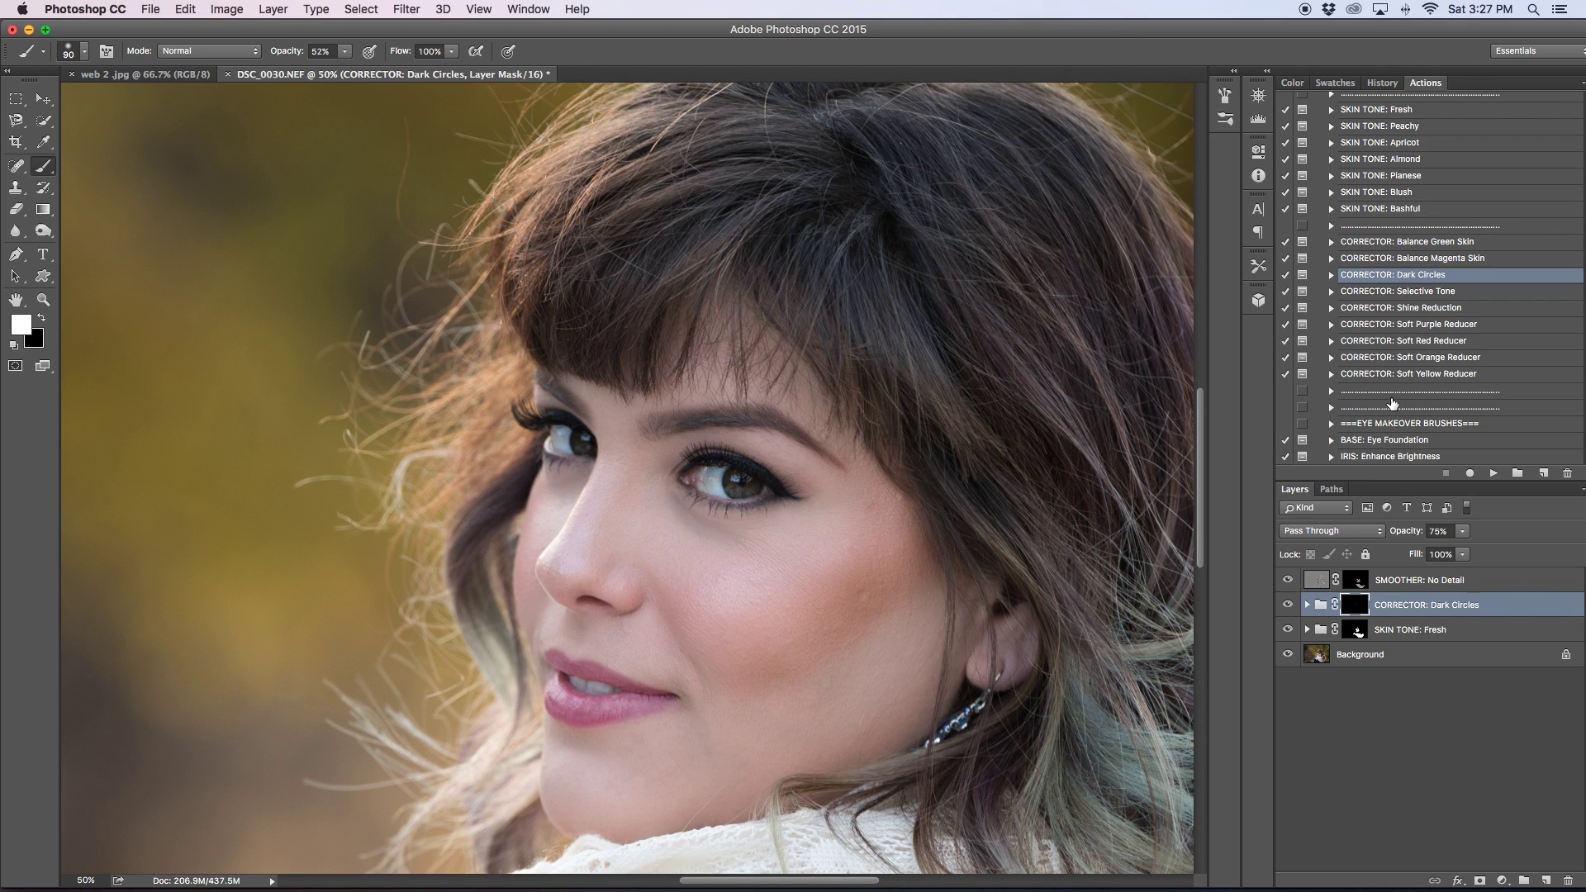
Run the BASE: Eye Foundation action and accept its painting instructions.
scroll(1392, 405, down, 5)
click(1407, 358)
click(1492, 474)
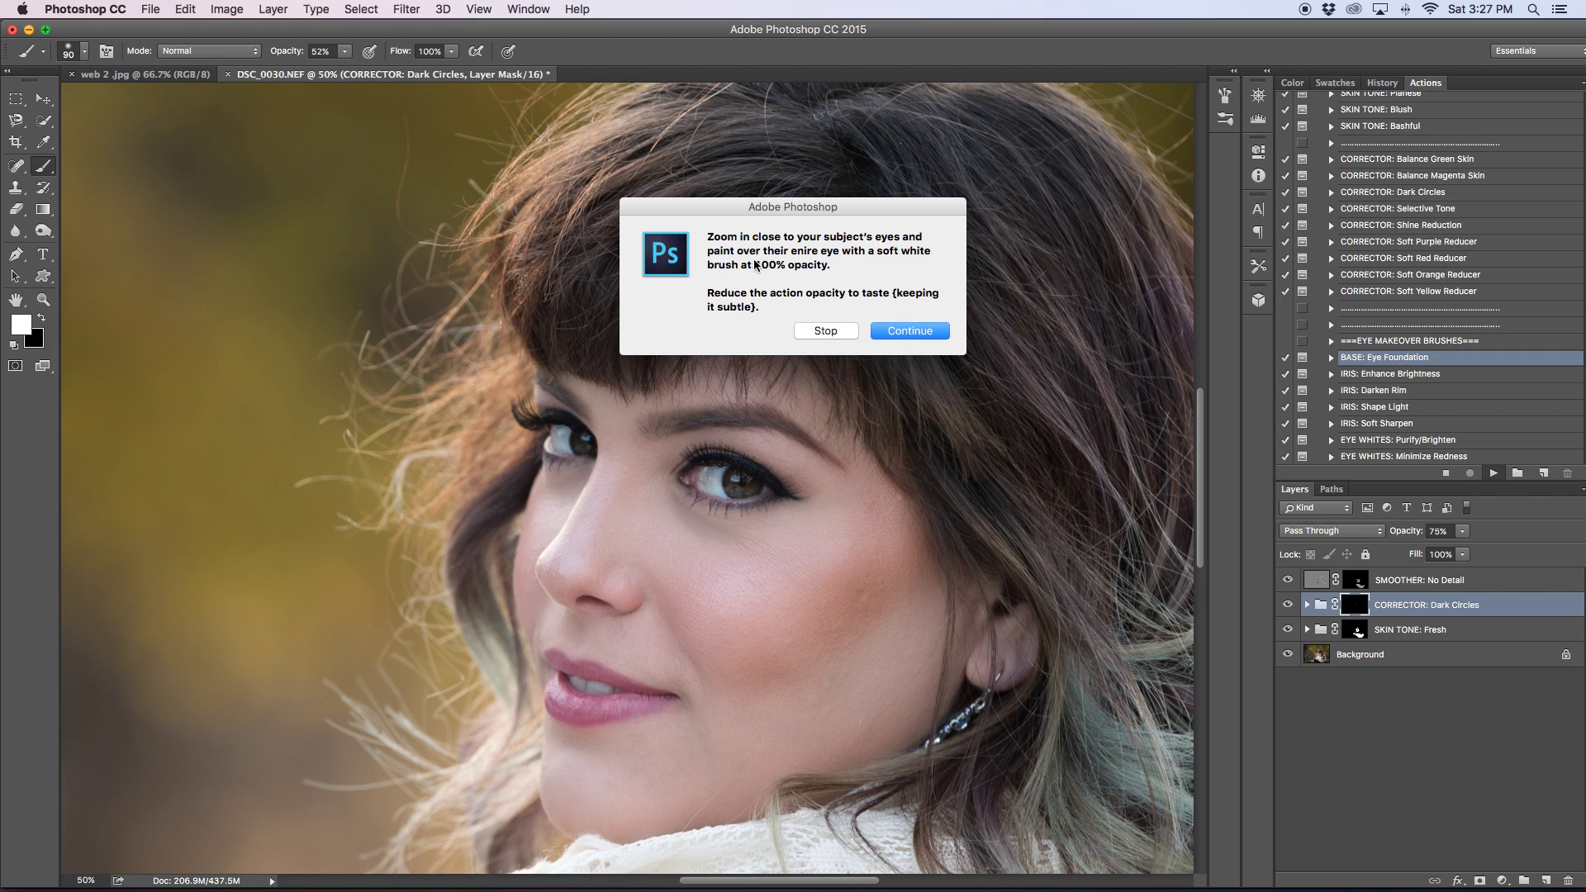
click(924, 333)
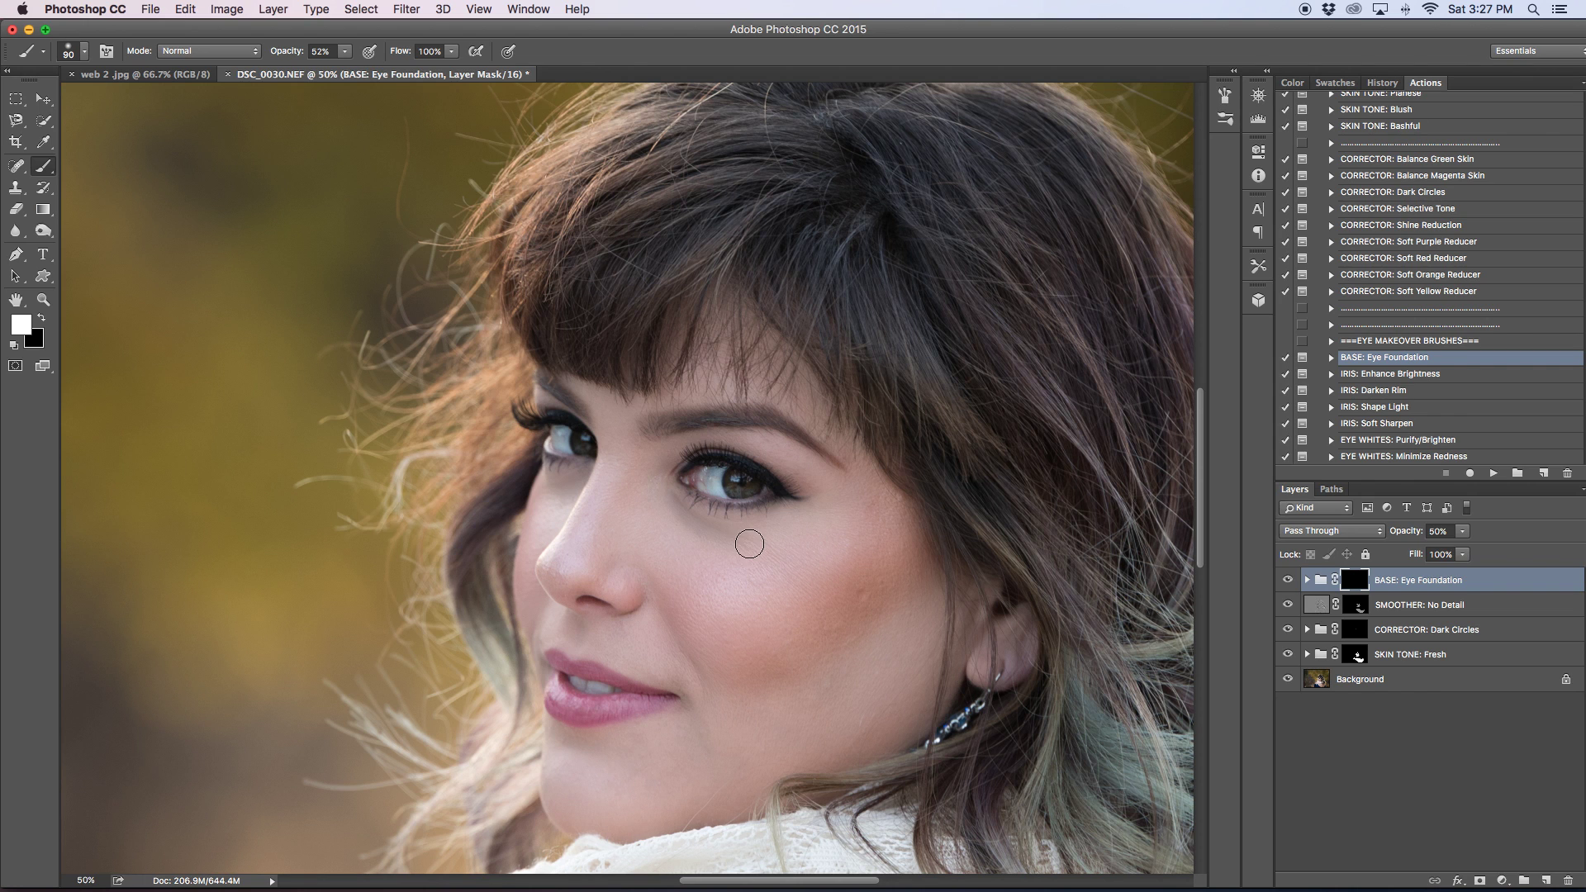
Frame both eyes at 100% zoom and set the brush opacity to 100%.
key(super+plus)
key(super+plus)
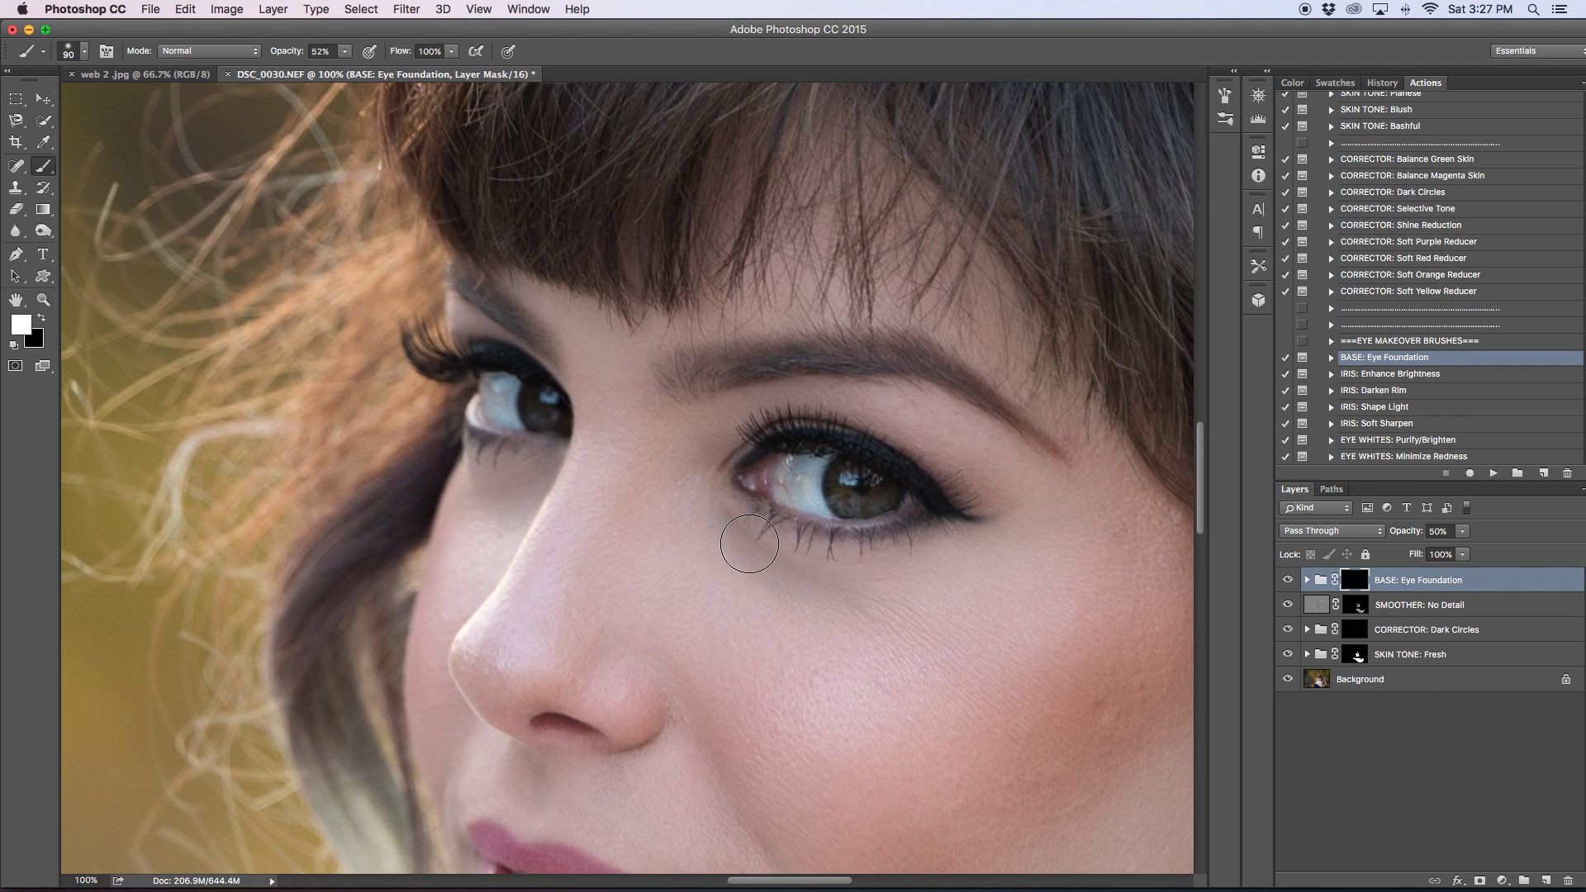
scroll(752, 541, right, 5)
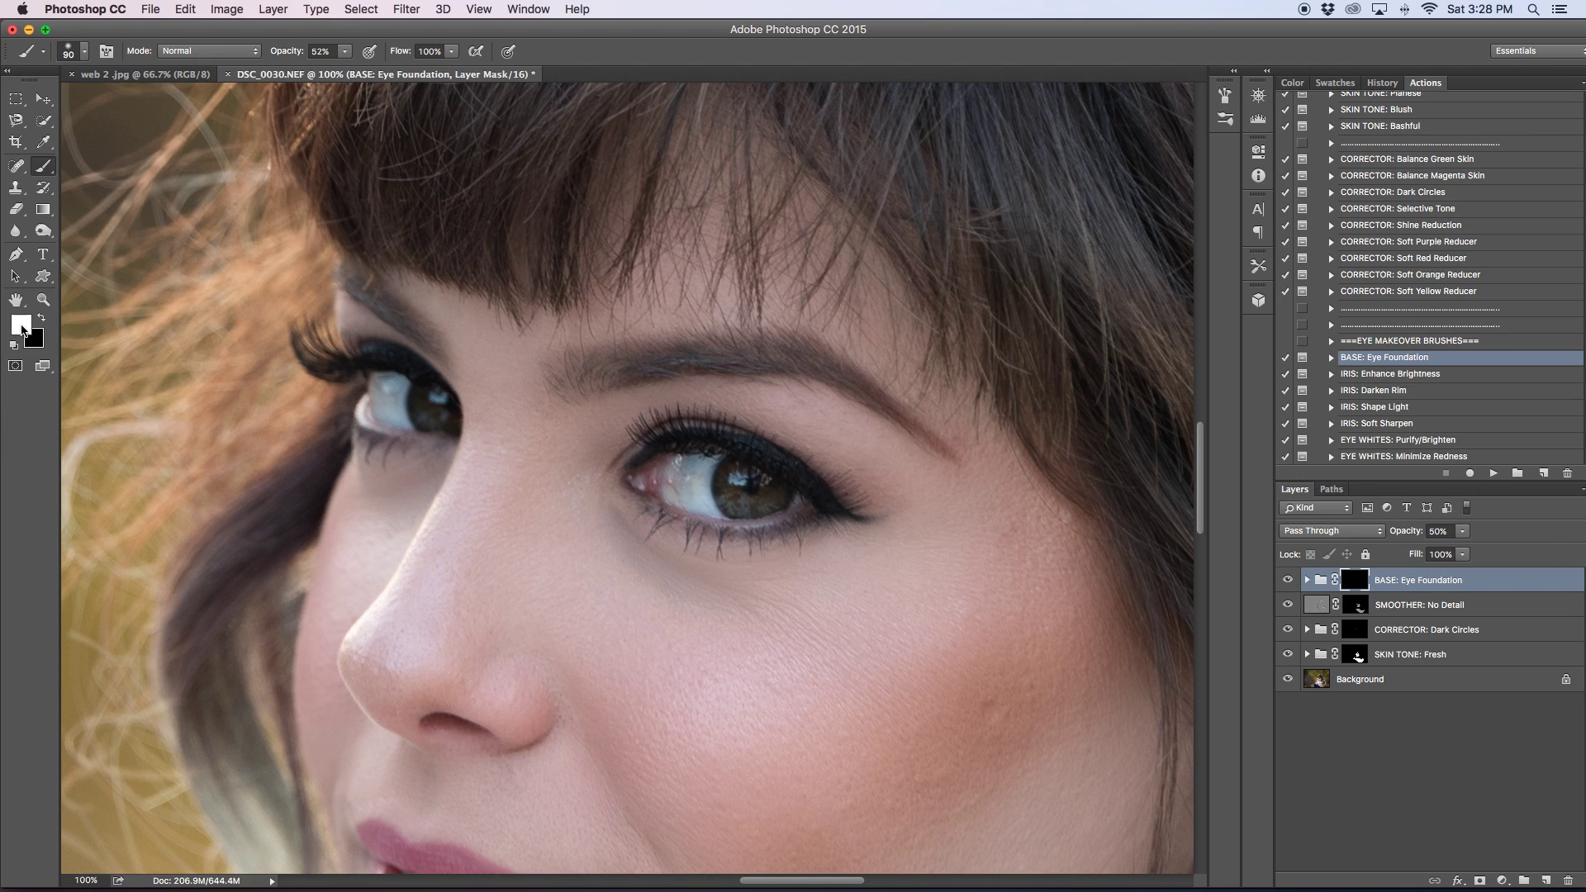
click(343, 51)
drag(345, 72, 397, 73)
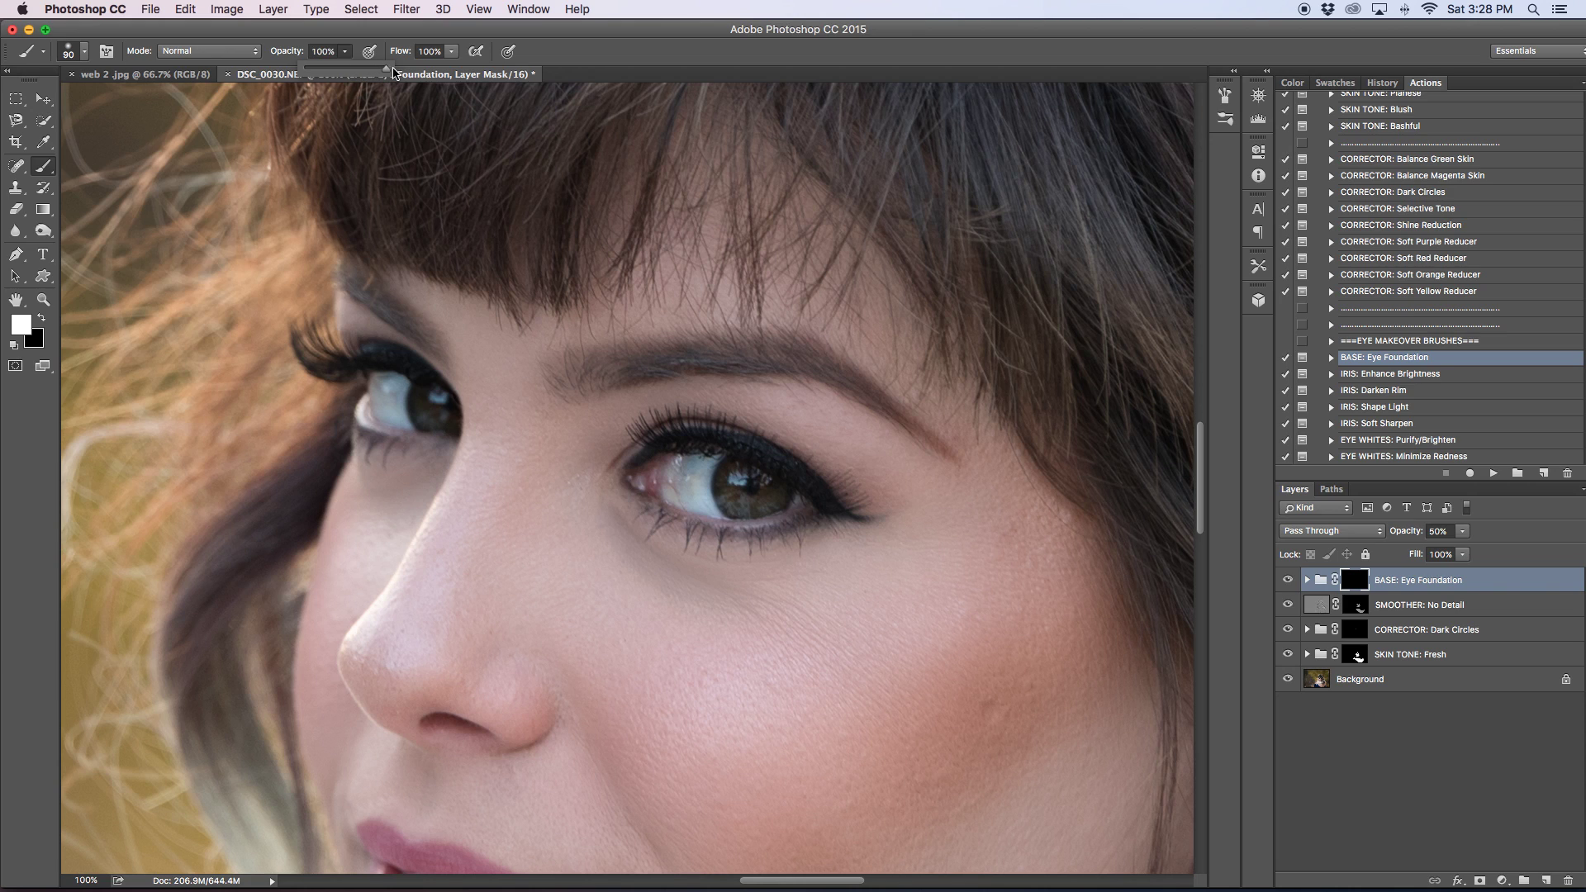
Try painting over the near eye on the BASE: Eye Foundation mask, and undo the brush strokes.
mouse_move(634, 475)
mouse_down()
mouse_move(701, 510)
mouse_move(818, 512)
mouse_move(817, 484)
mouse_move(771, 451)
mouse_up()
mouse_move(694, 436)
mouse_down()
mouse_move(660, 468)
mouse_move(600, 464)
mouse_move(619, 422)
mouse_move(739, 402)
mouse_move(867, 423)
mouse_move(928, 494)
mouse_move(862, 496)
mouse_move(893, 467)
mouse_move(816, 495)
mouse_move(928, 491)
mouse_move(829, 505)
mouse_move(854, 497)
mouse_move(984, 567)
mouse_up()
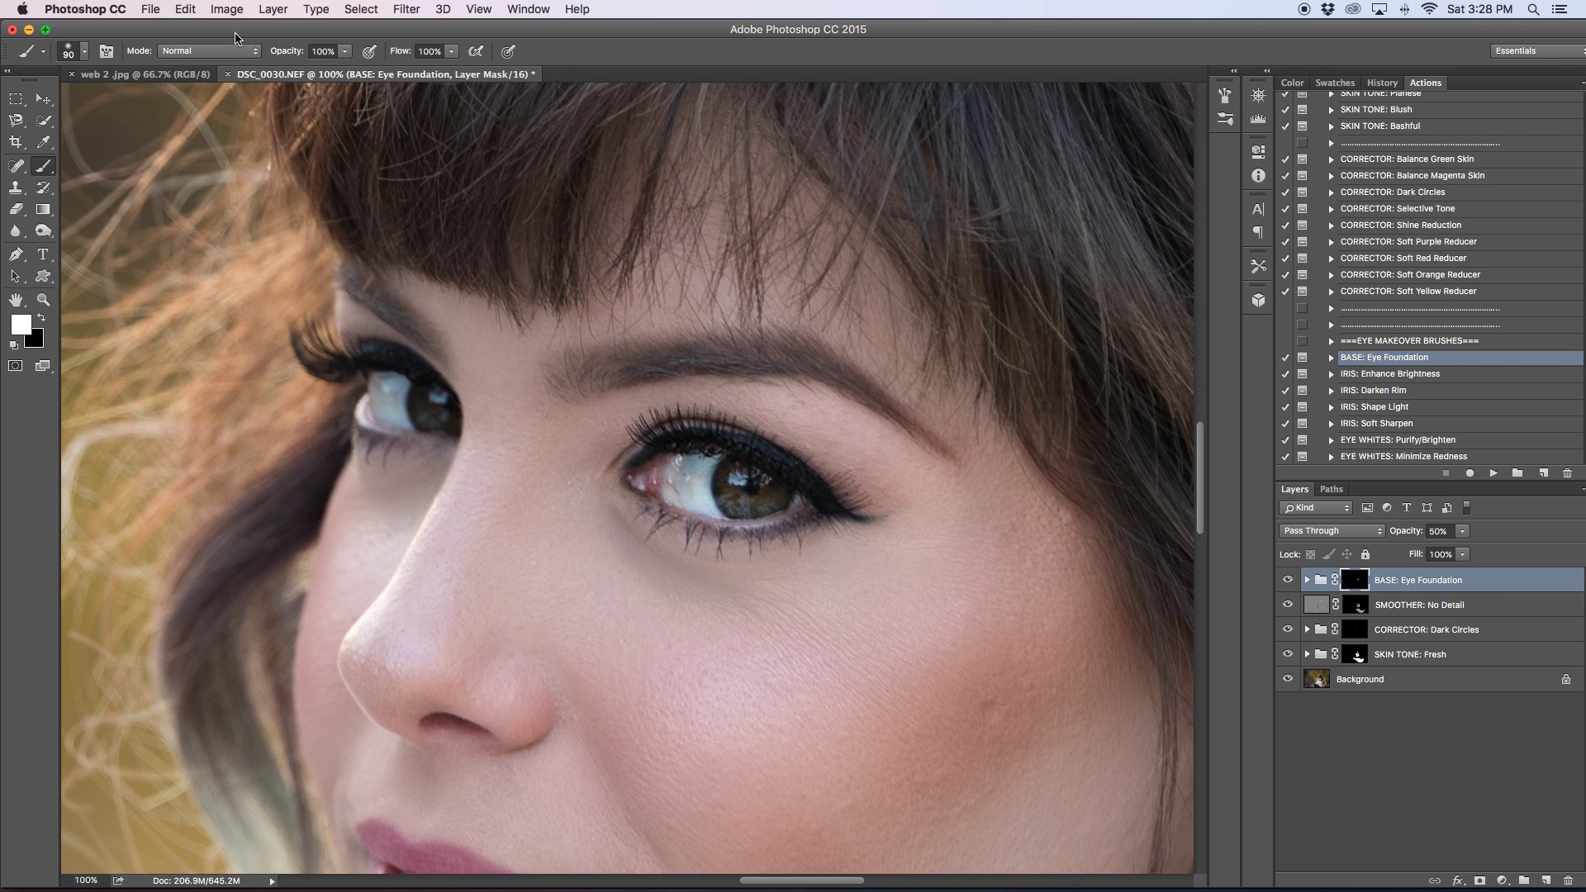
click(185, 9)
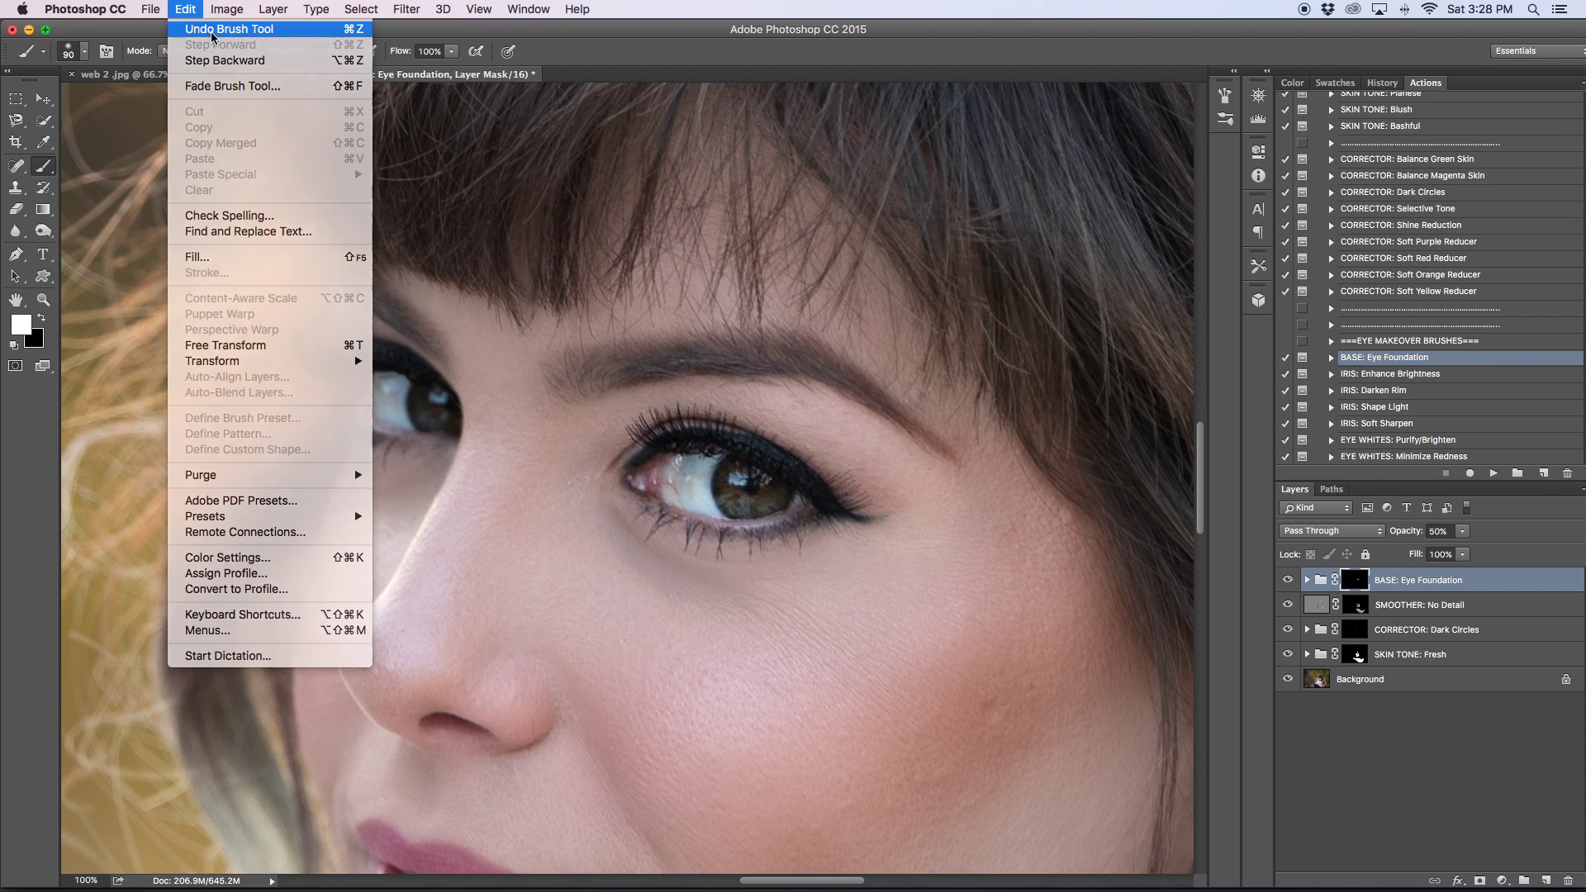
click(212, 29)
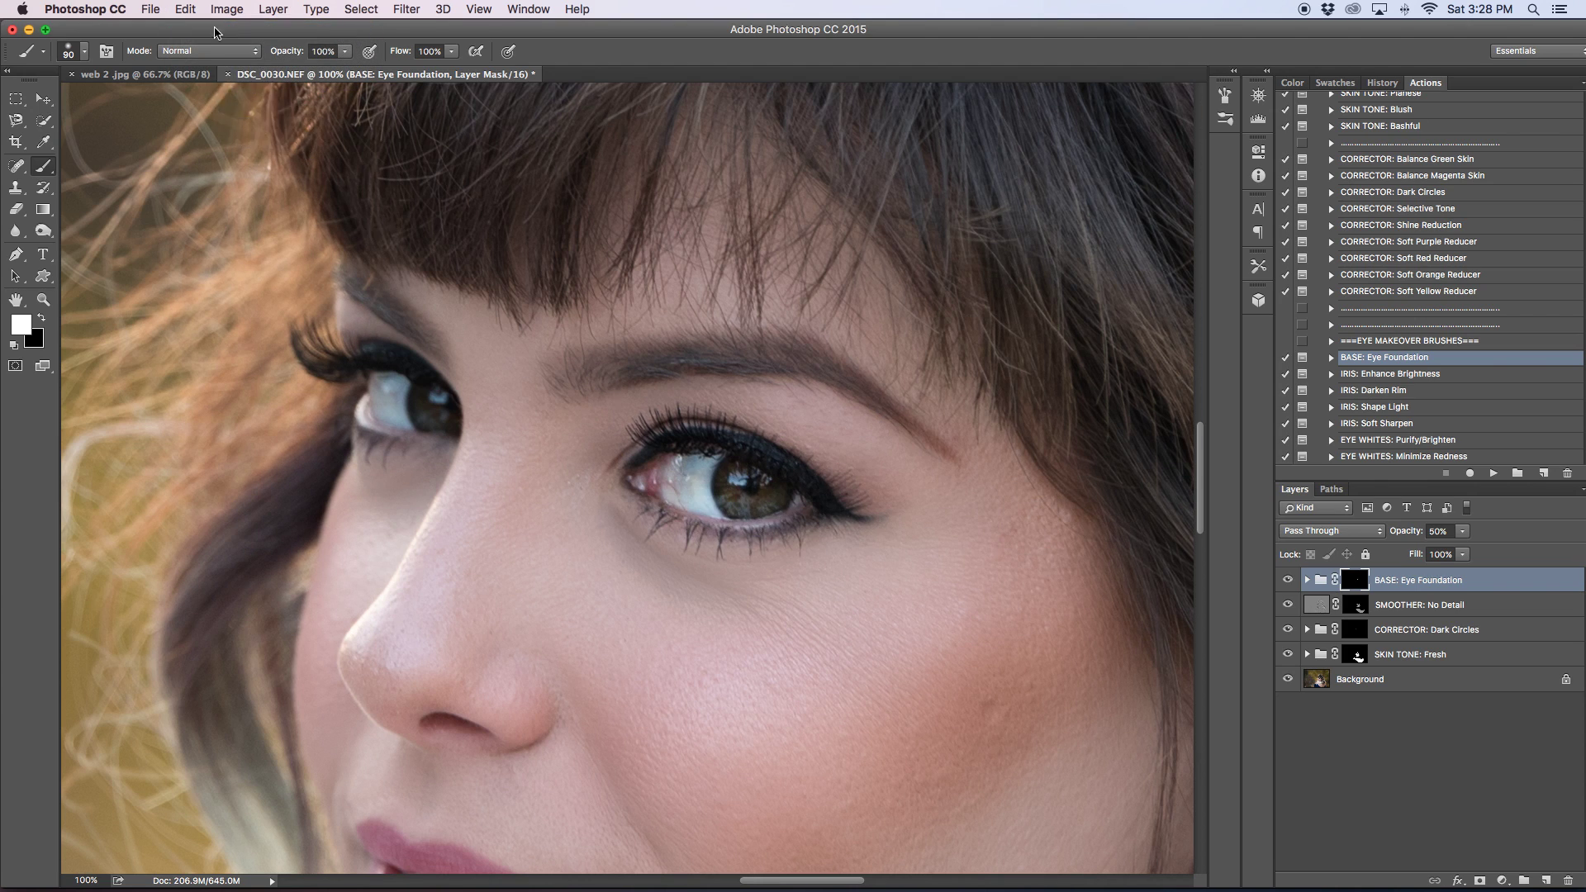
click(187, 10)
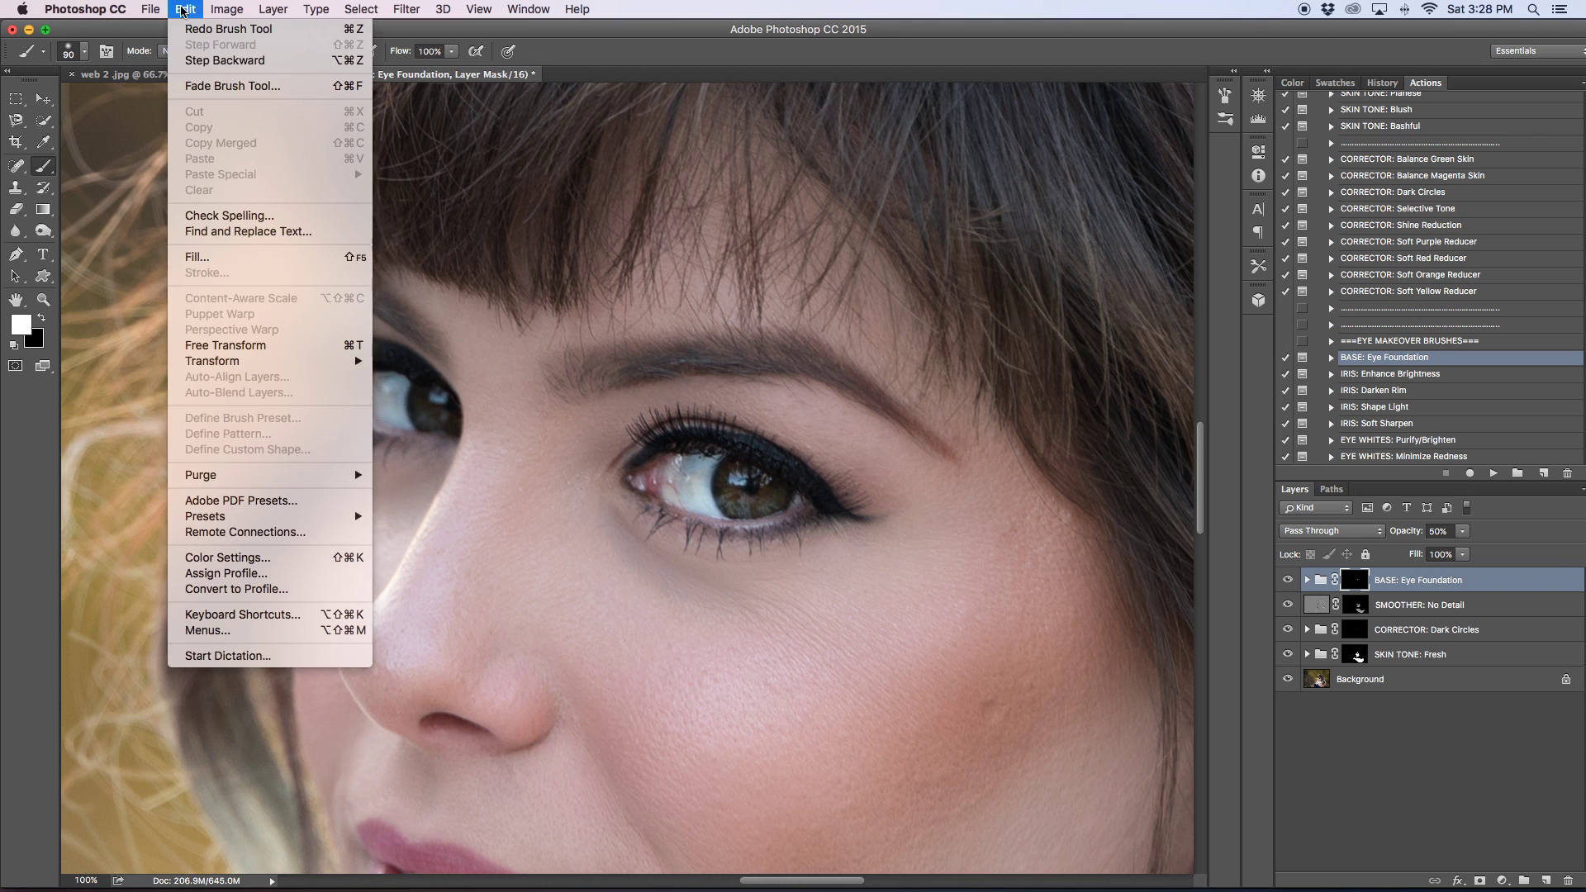
click(219, 60)
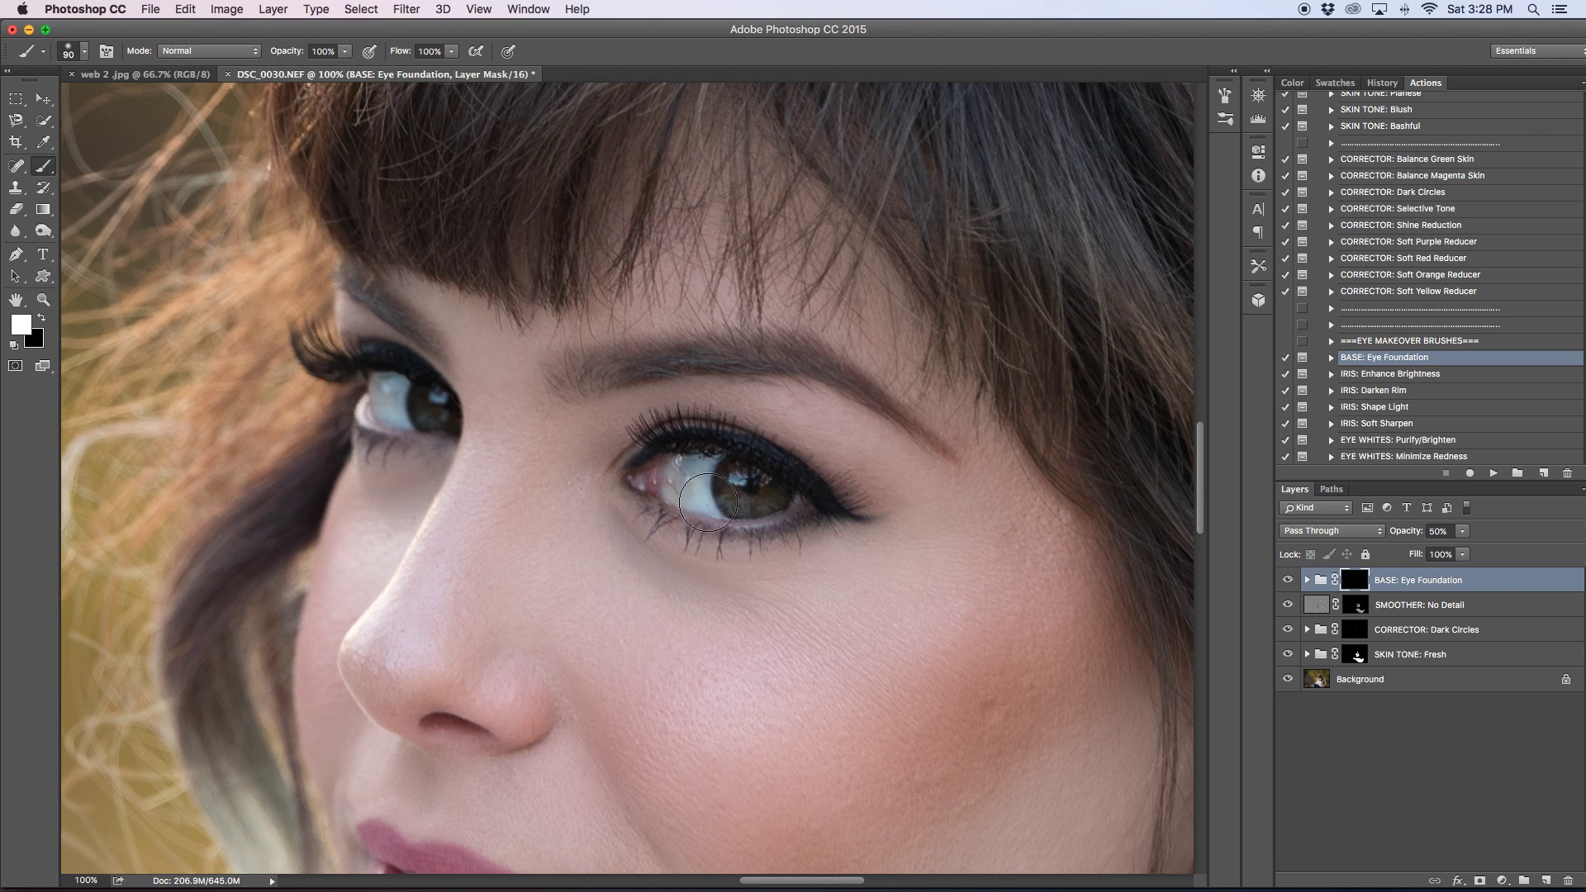
Paint over the near eye in white on the BASE: Eye Foundation mask at 100% brush opacity.
mouse_move(654, 485)
mouse_down()
mouse_move(699, 505)
mouse_move(814, 508)
mouse_move(807, 481)
mouse_move(755, 453)
mouse_move(688, 442)
mouse_move(642, 450)
mouse_move(639, 468)
mouse_up()
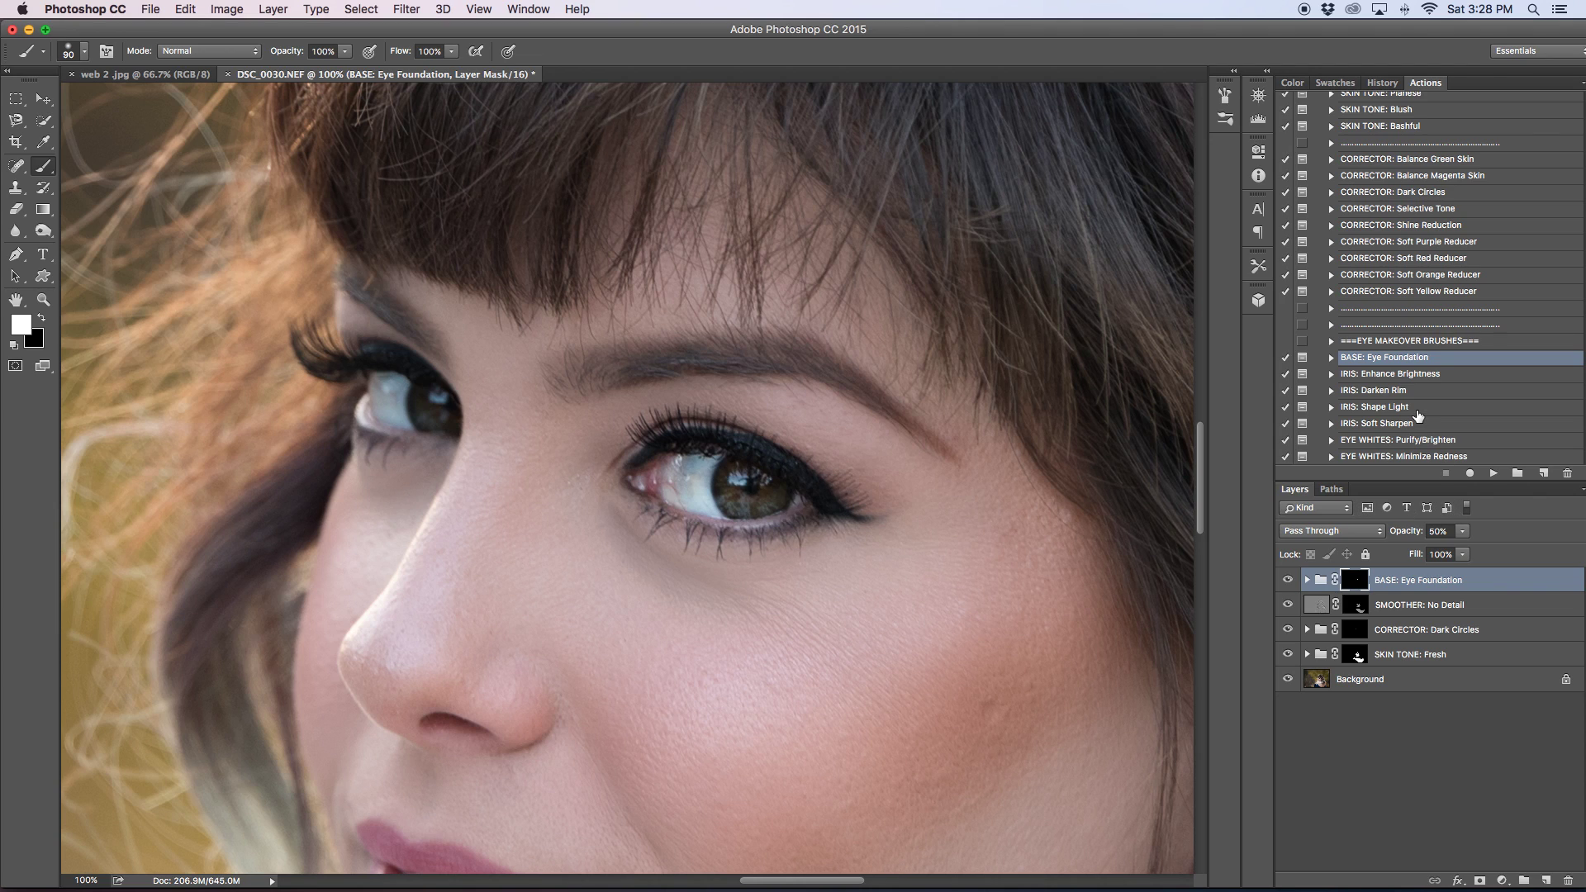
Run the IRIS: Soft Sharpen action and paint the near eye's iris in white on its mask.
scroll(1420, 416, down, 1)
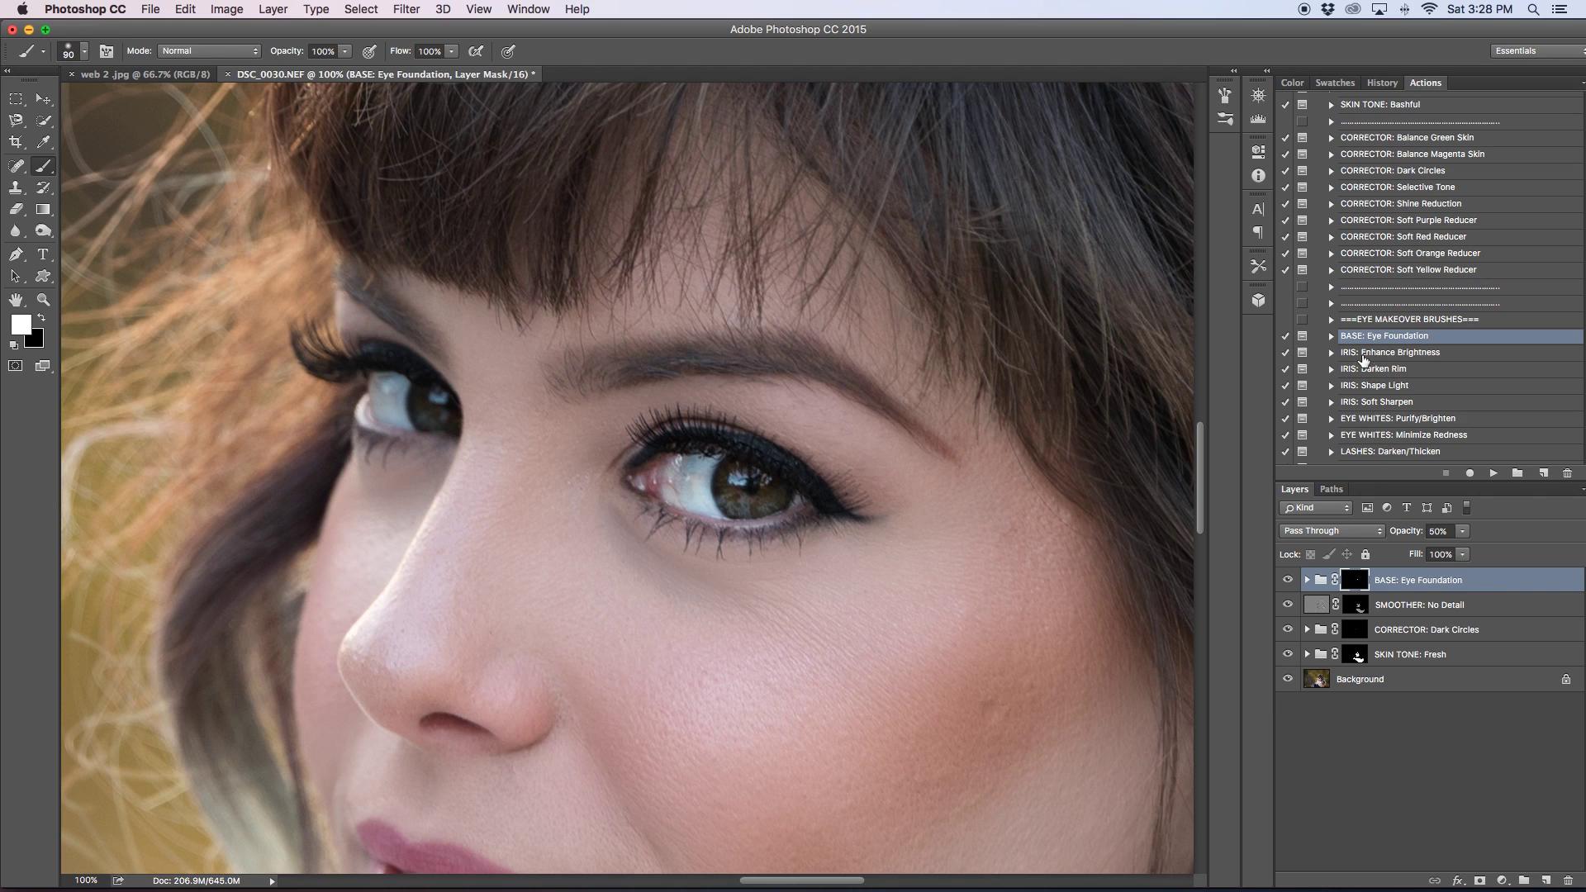
click(1393, 403)
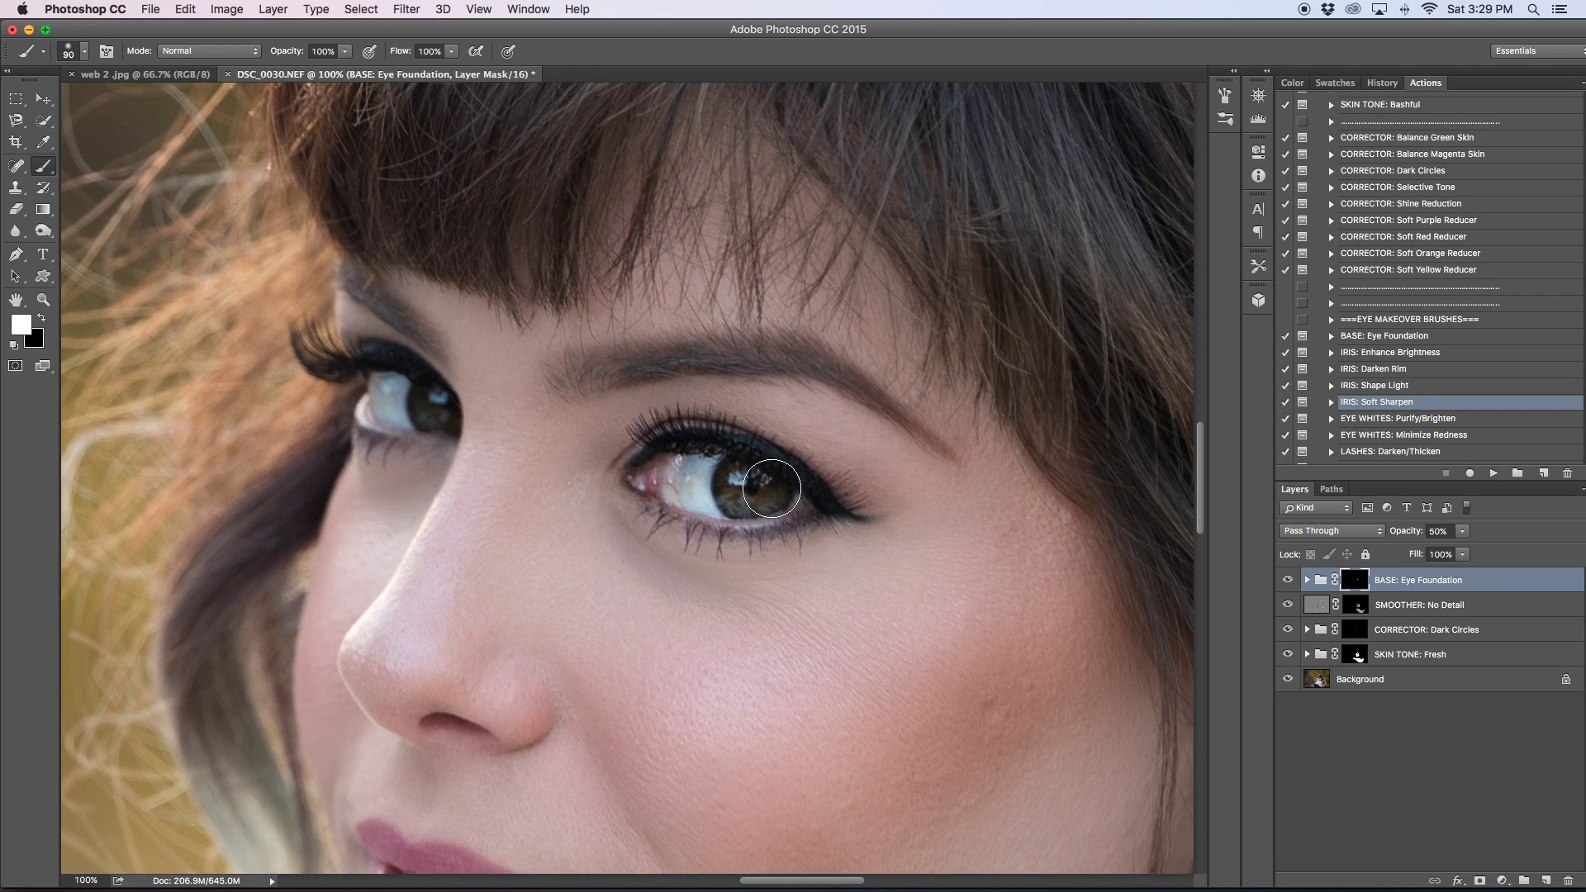
click(1288, 580)
click(1288, 580)
click(1493, 474)
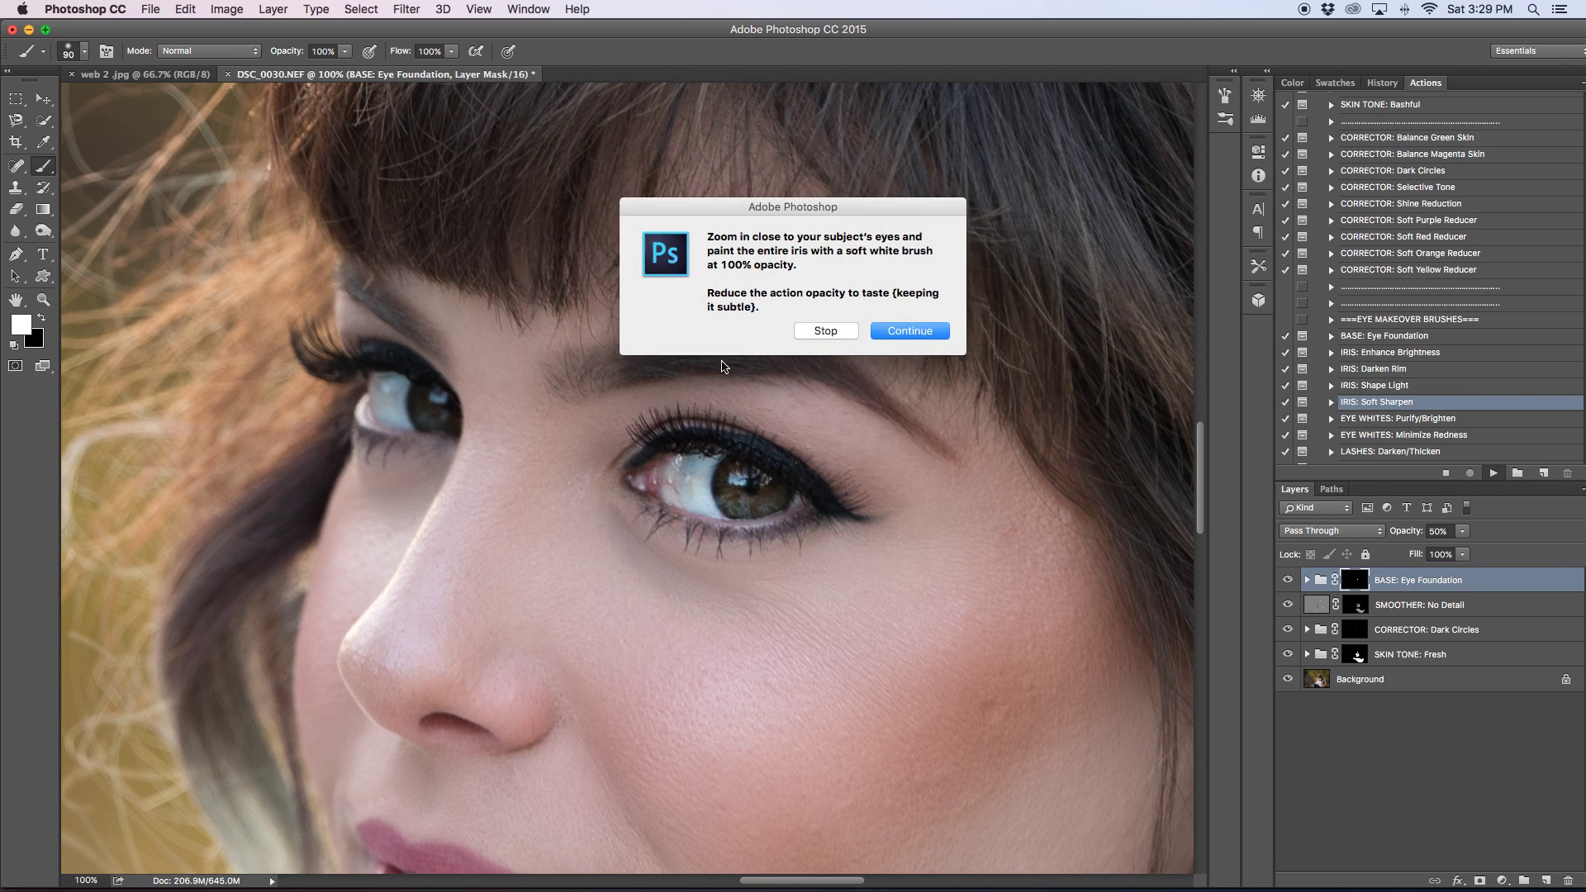
click(888, 338)
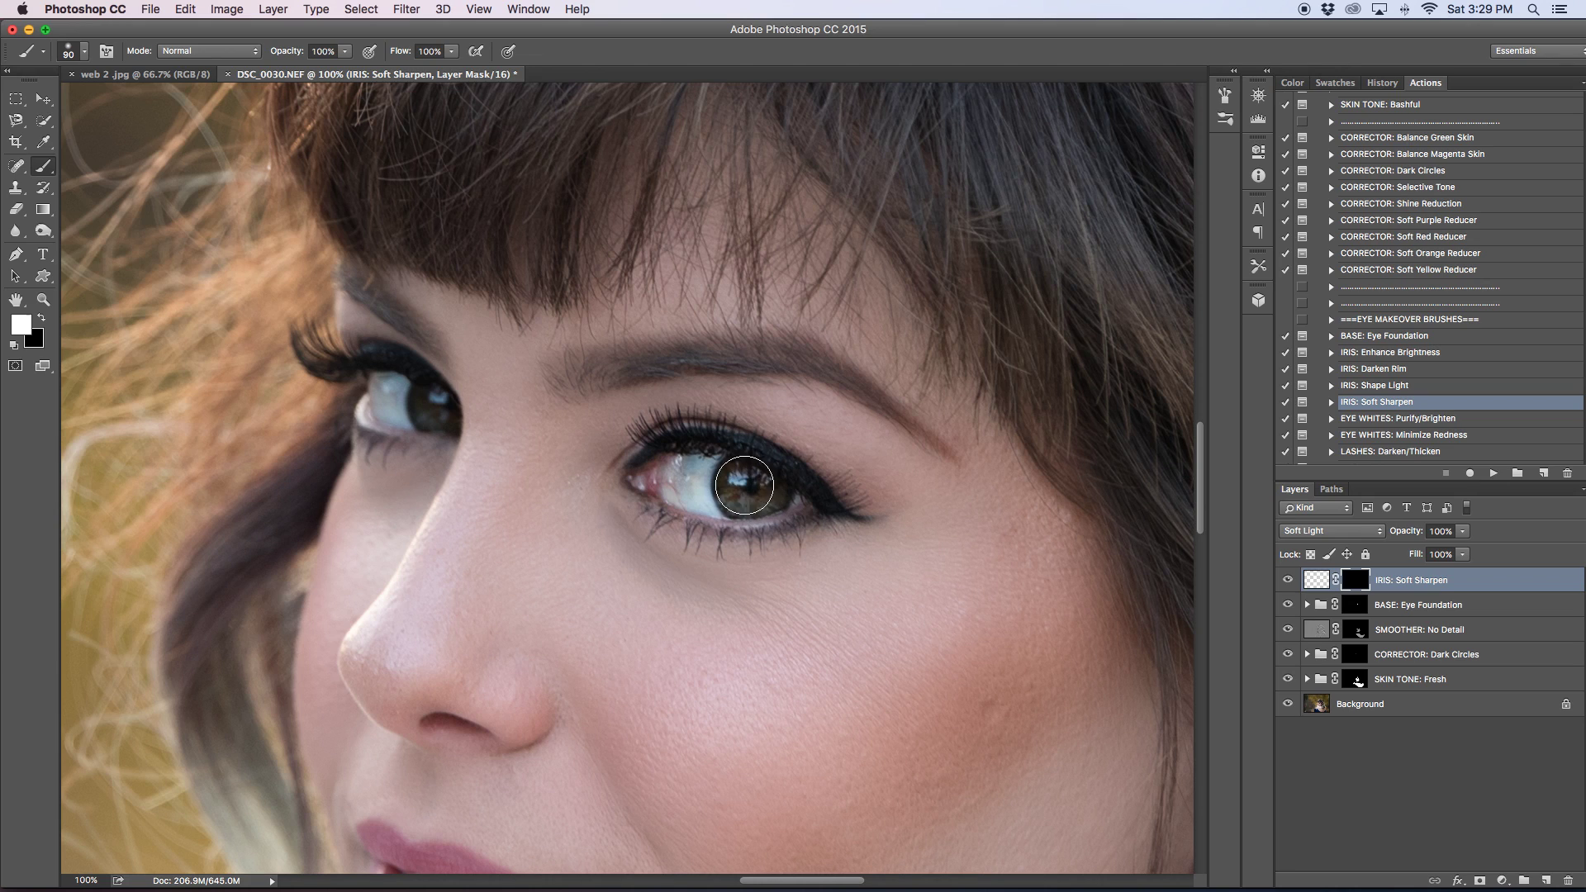
mouse_move(755, 494)
mouse_down()
mouse_move(740, 496)
mouse_move(761, 477)
mouse_up()
click(1287, 580)
Run the EYE WHITES: Purify/Brighten action and accept its painting instructions.
click(1361, 423)
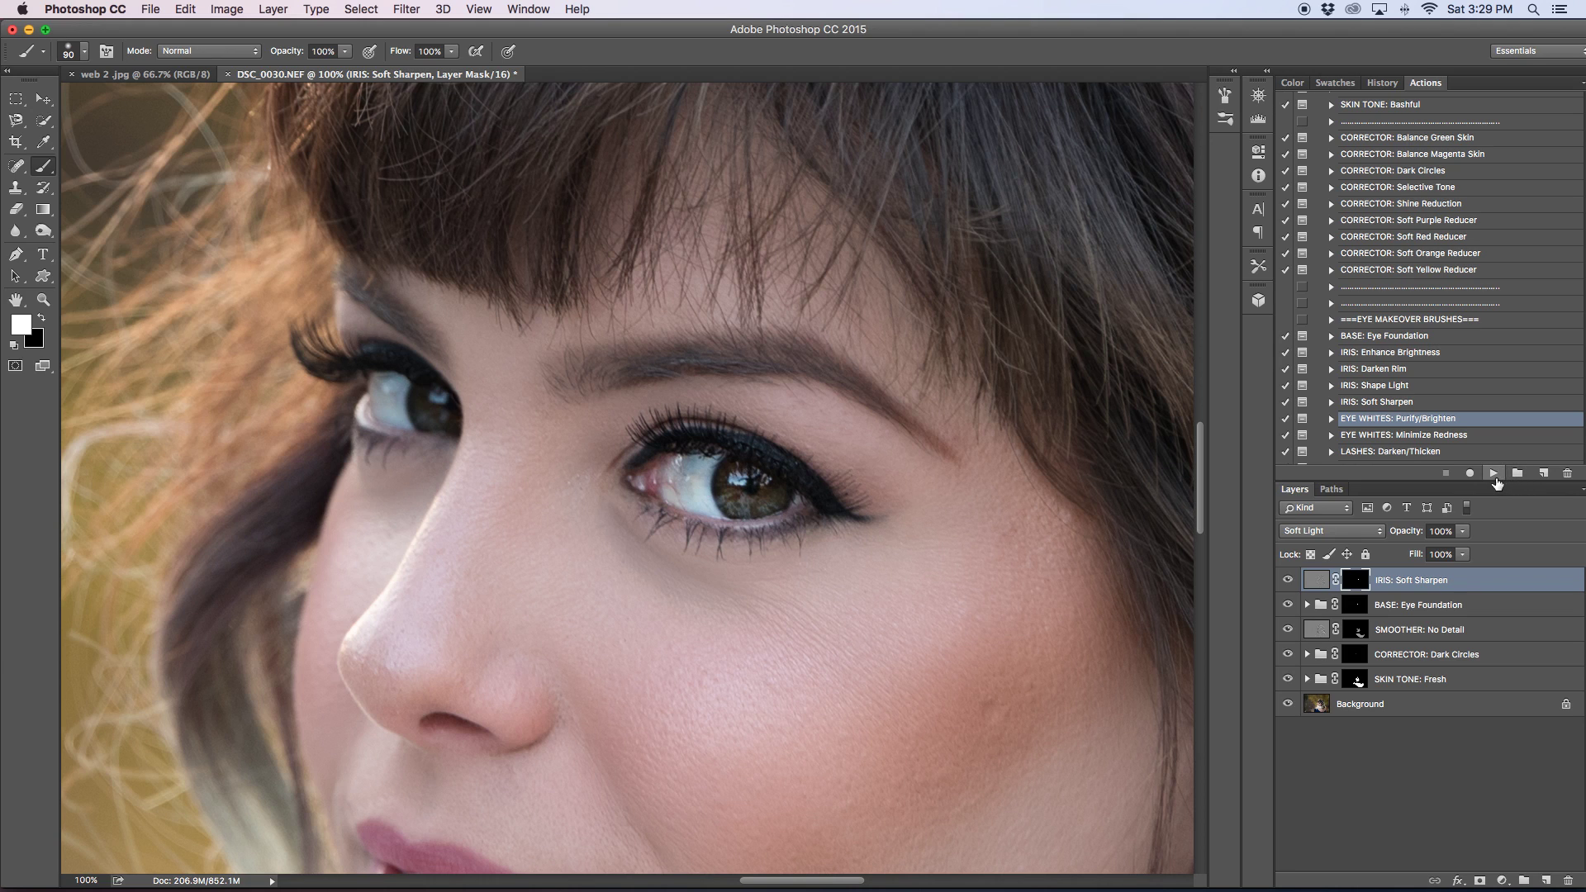
click(1493, 473)
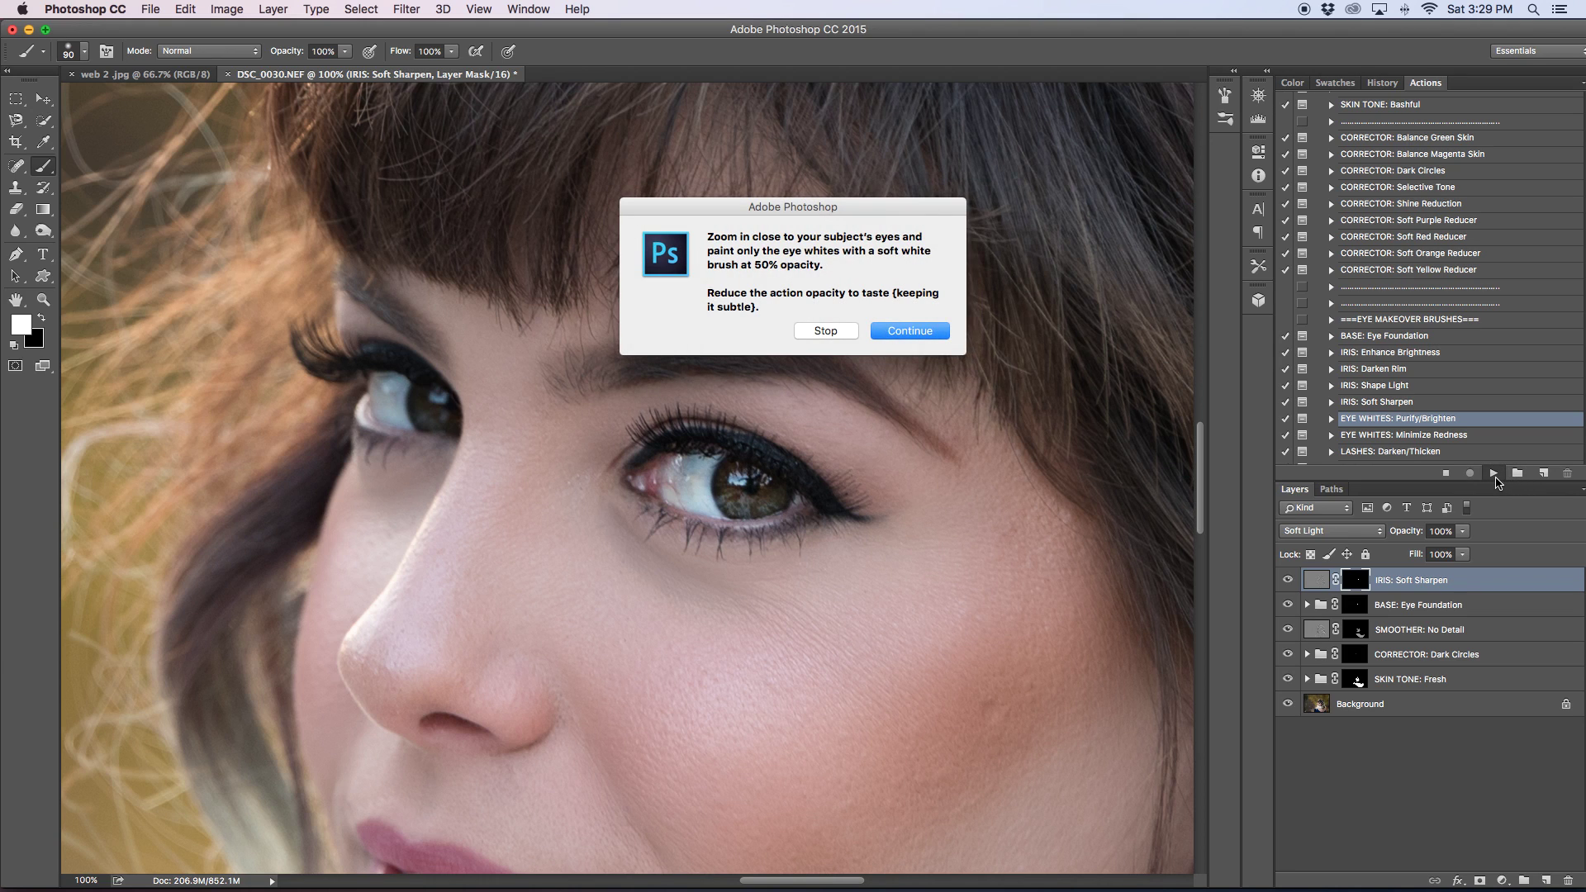
click(897, 329)
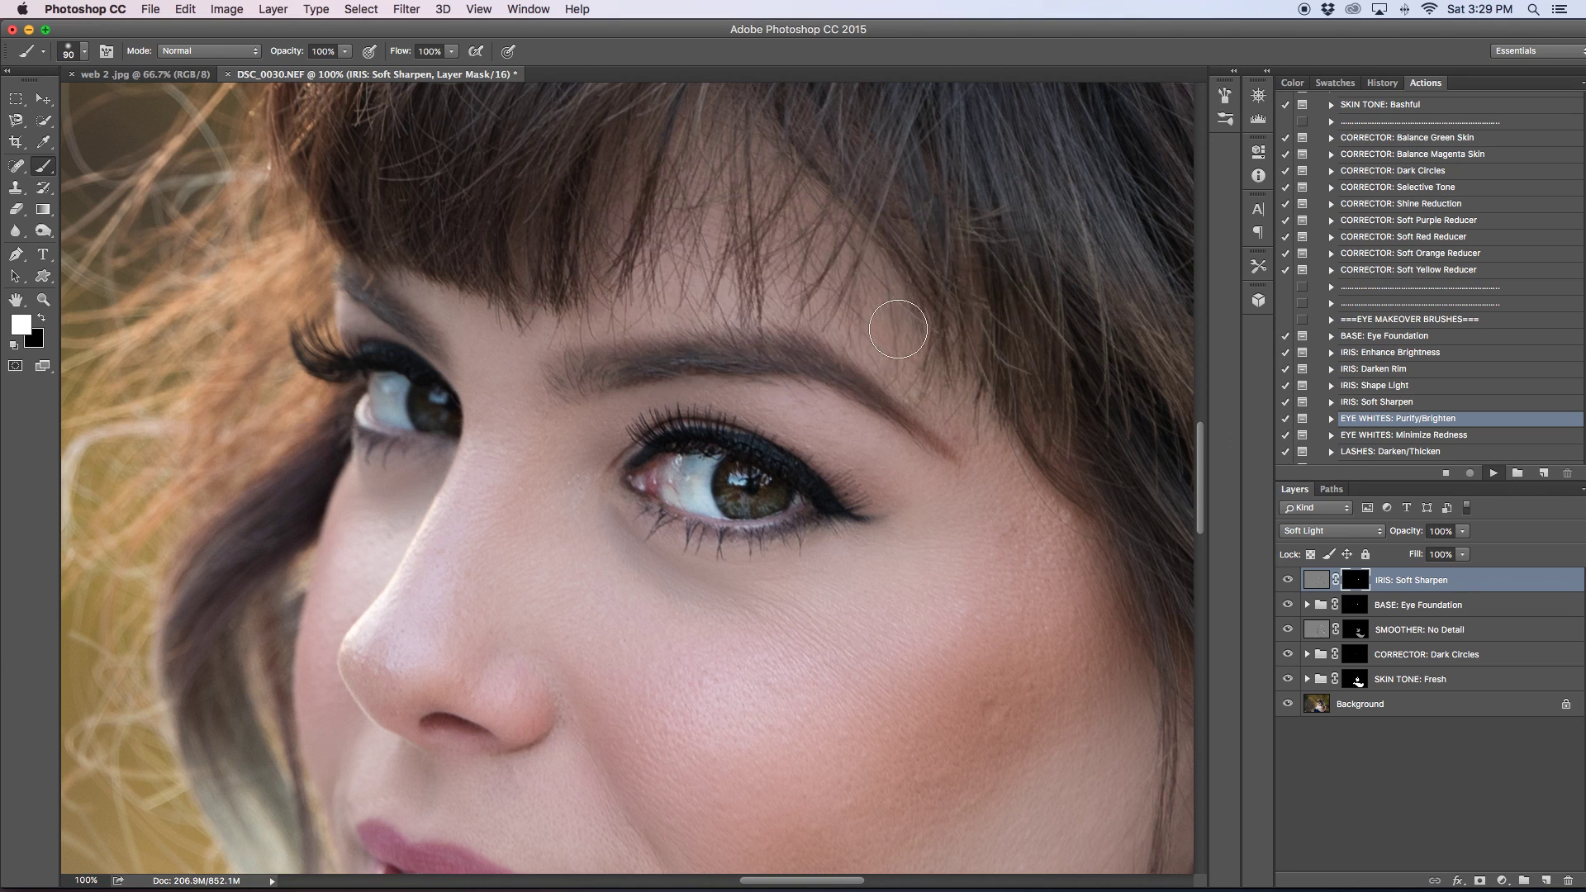
Paint the whites of both eyes on the EYE WHITES: Purify/Brighten mask with a 45 px brush at 48% opacity.
click(344, 52)
drag(350, 66, 305, 76)
key(bracketleft)
key(bracketleft)
key(bracketleft)
key(bracketleft)
key(bracketleft)
mouse_move(681, 478)
mouse_down()
mouse_move(697, 503)
mouse_move(701, 467)
mouse_move(670, 475)
mouse_up()
mouse_move(388, 404)
mouse_down()
mouse_move(377, 395)
mouse_move(388, 418)
mouse_move(382, 388)
mouse_up()
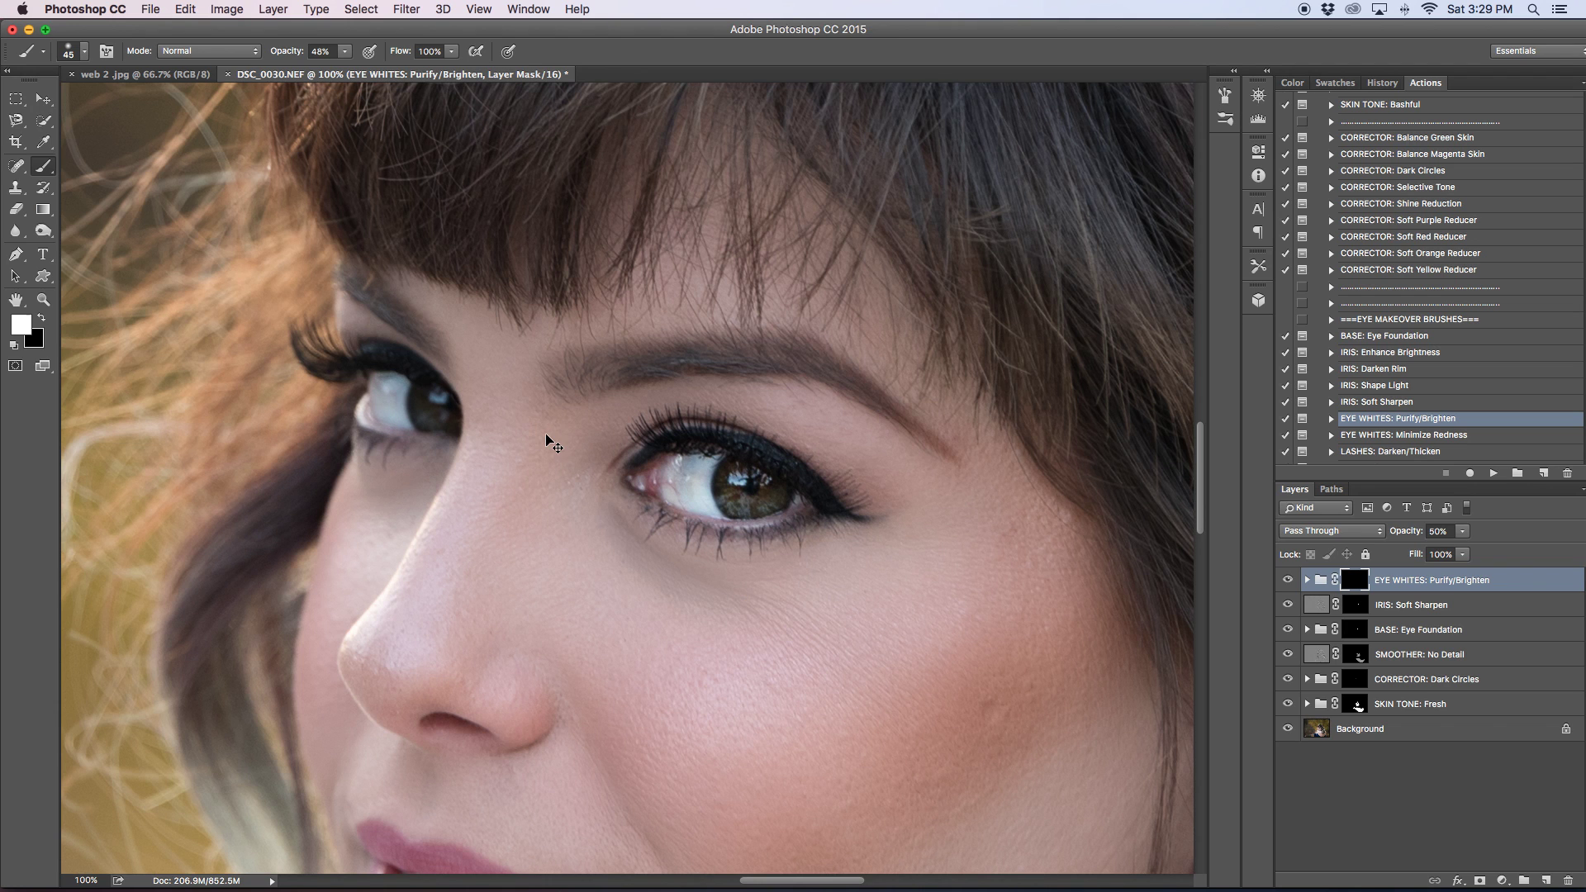
Lower the EYE WHITES: Purify/Brighten group's opacity to 29% and compare the whole portrait with and without it.
key(super+minus)
key(super+minus)
key(super+minus)
key(super+minus)
key(super+minus)
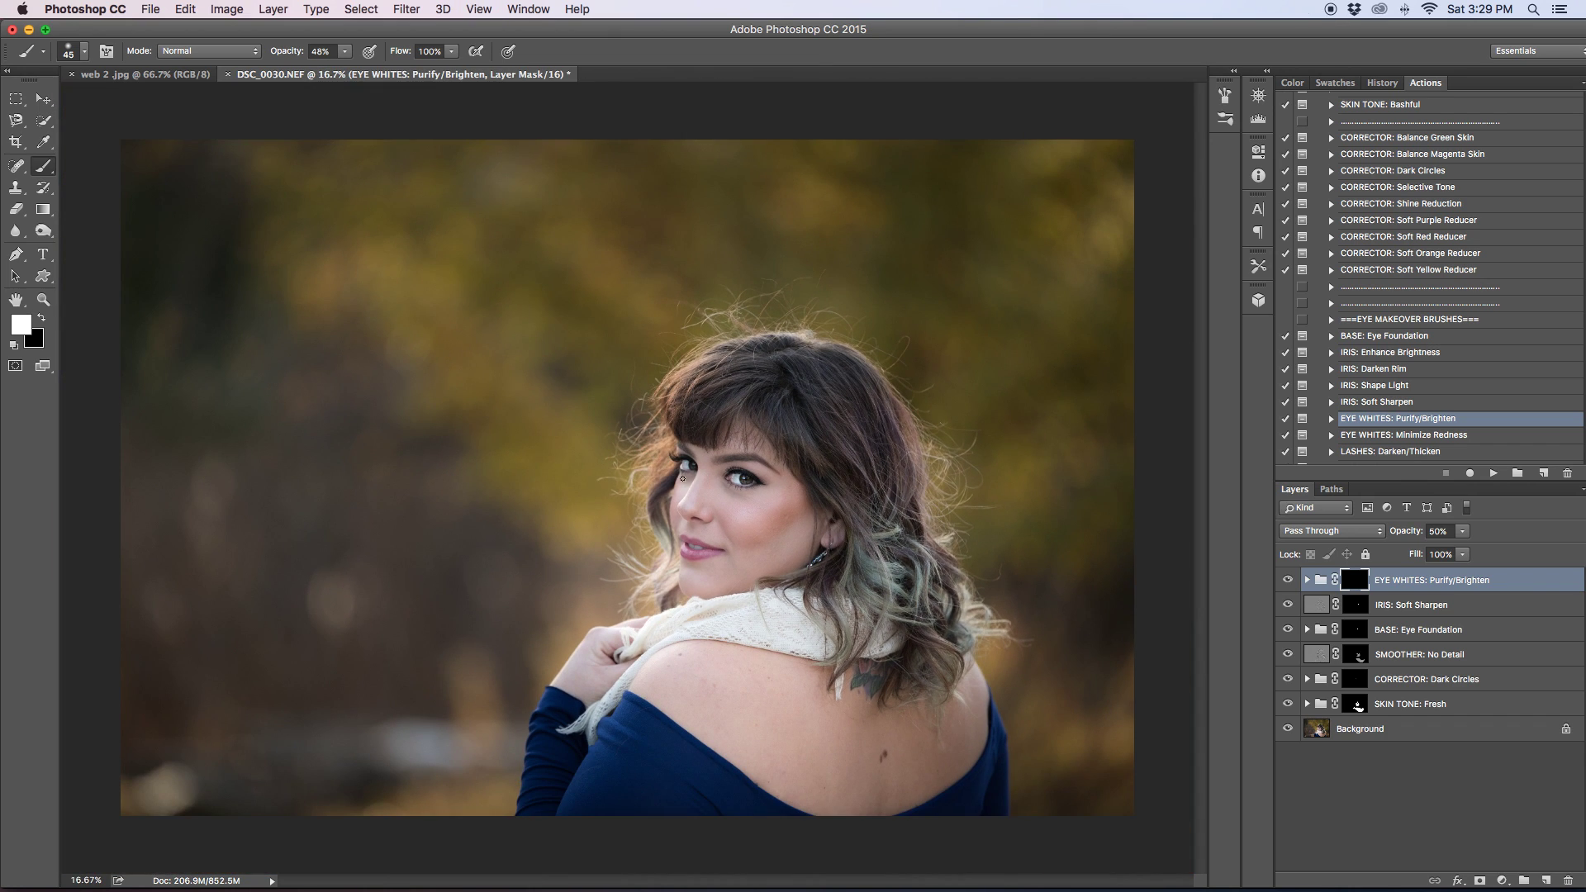
mouse_move(1461, 531)
mouse_down()
mouse_move(1466, 554)
mouse_move(1449, 555)
mouse_up()
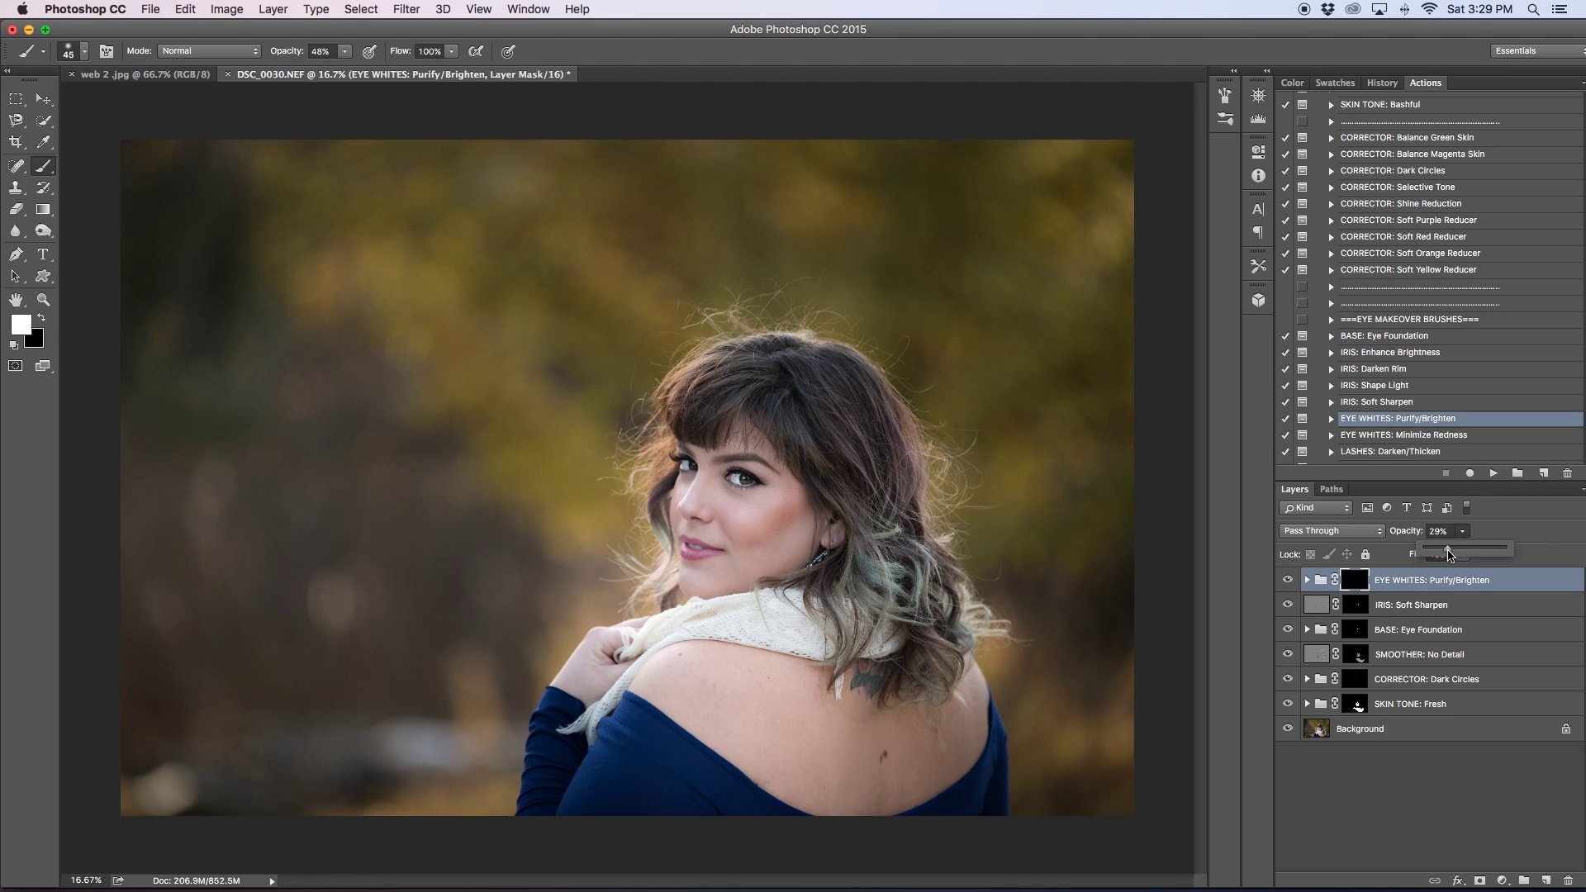
click(1288, 581)
click(1288, 580)
Run the BROW: Richen Color action and accept its painting instructions.
scroll(1484, 401, down, 3)
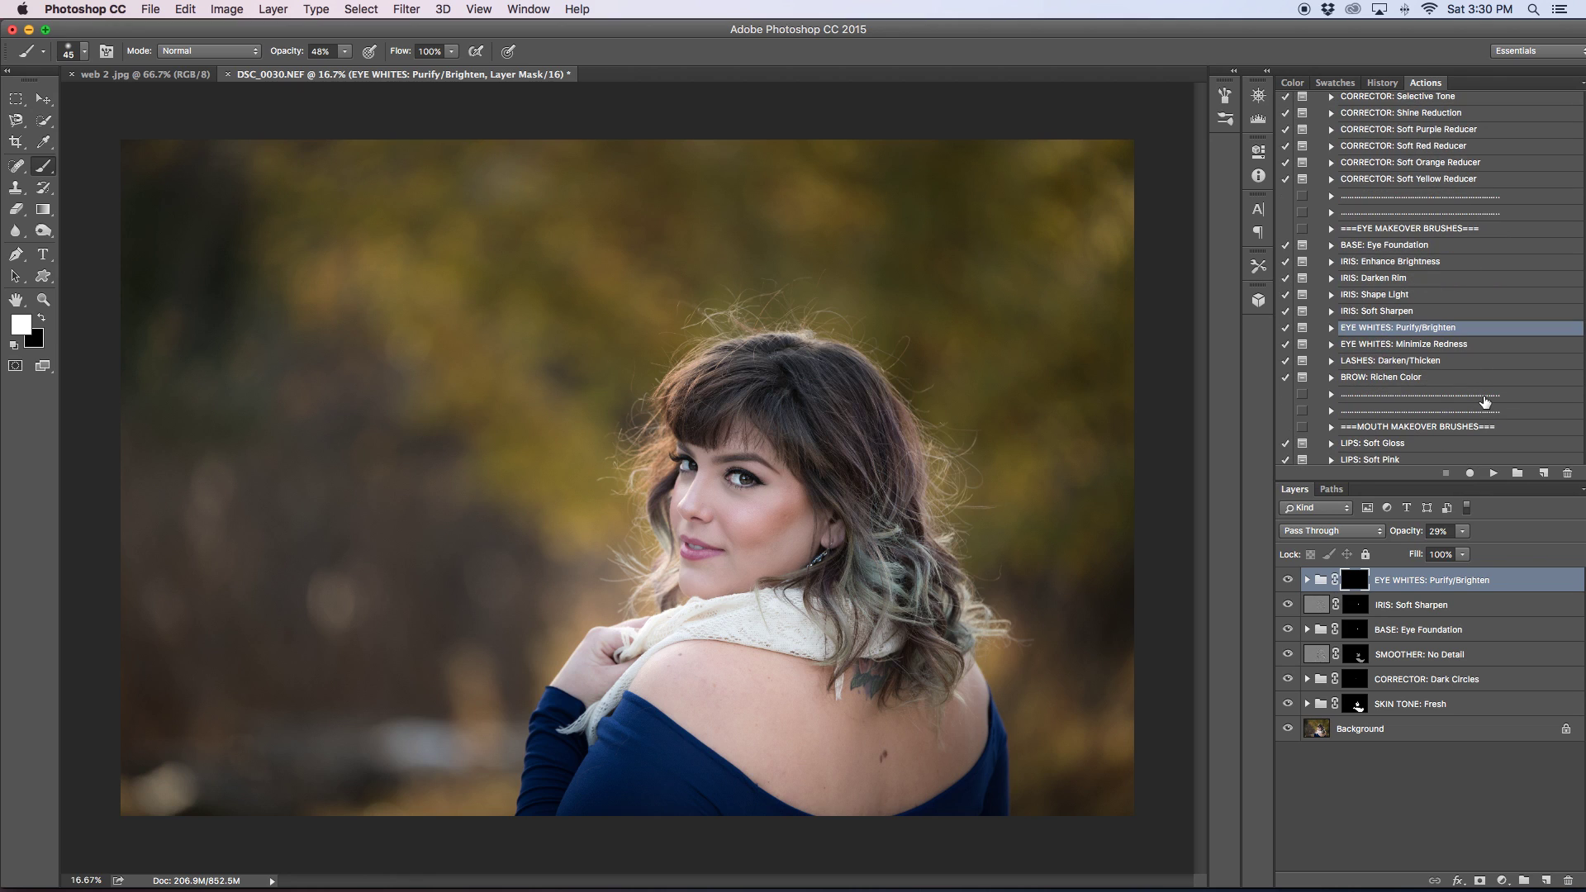
scroll(1484, 402, down, 3)
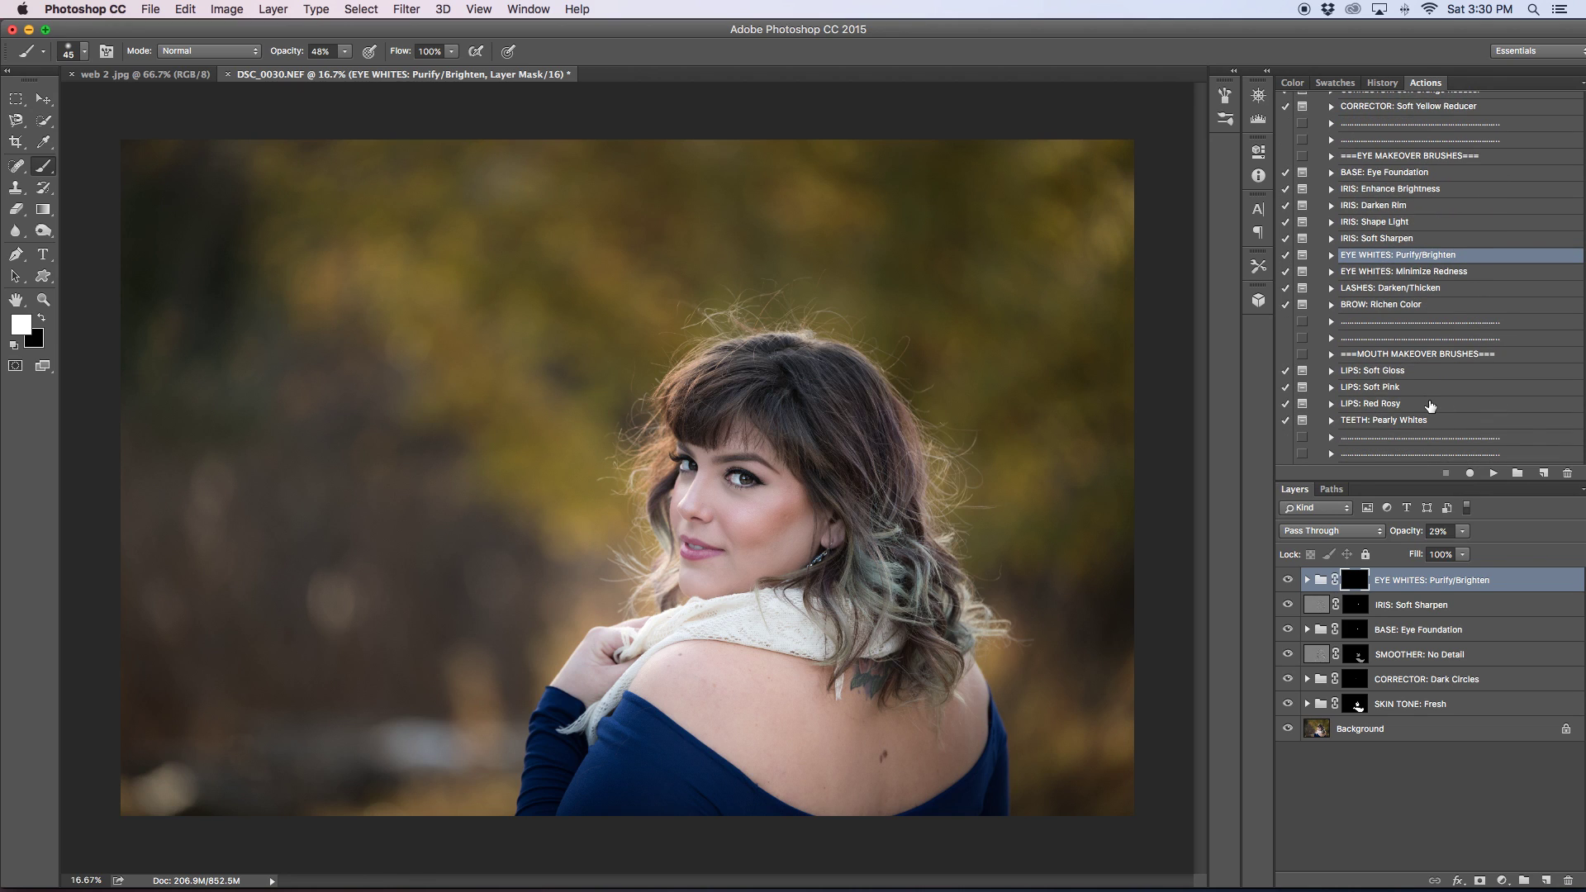
click(1404, 305)
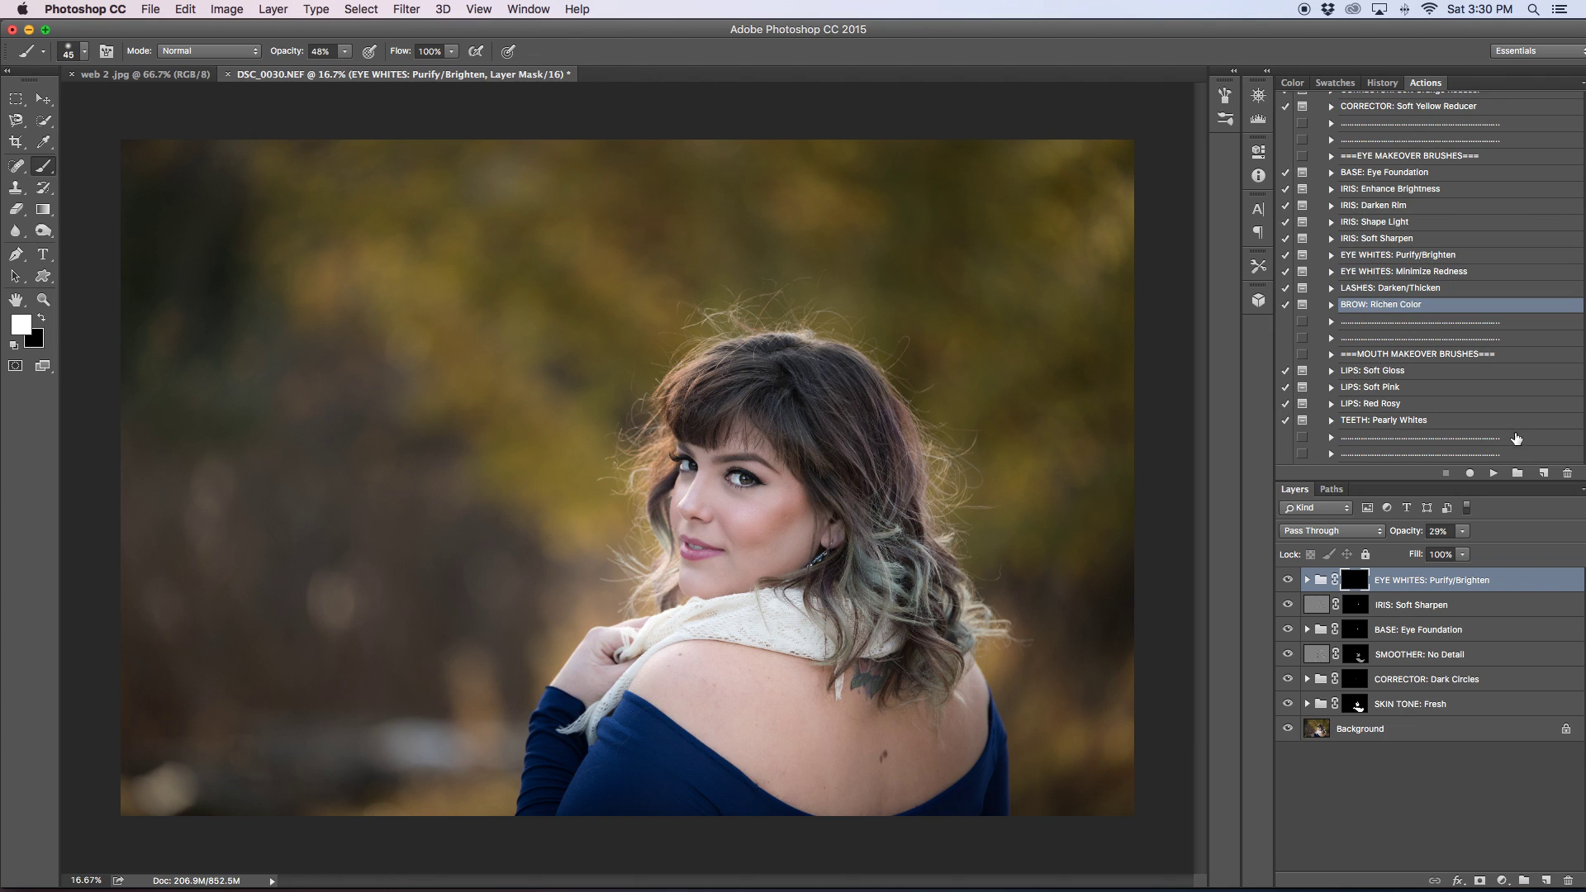
click(1493, 473)
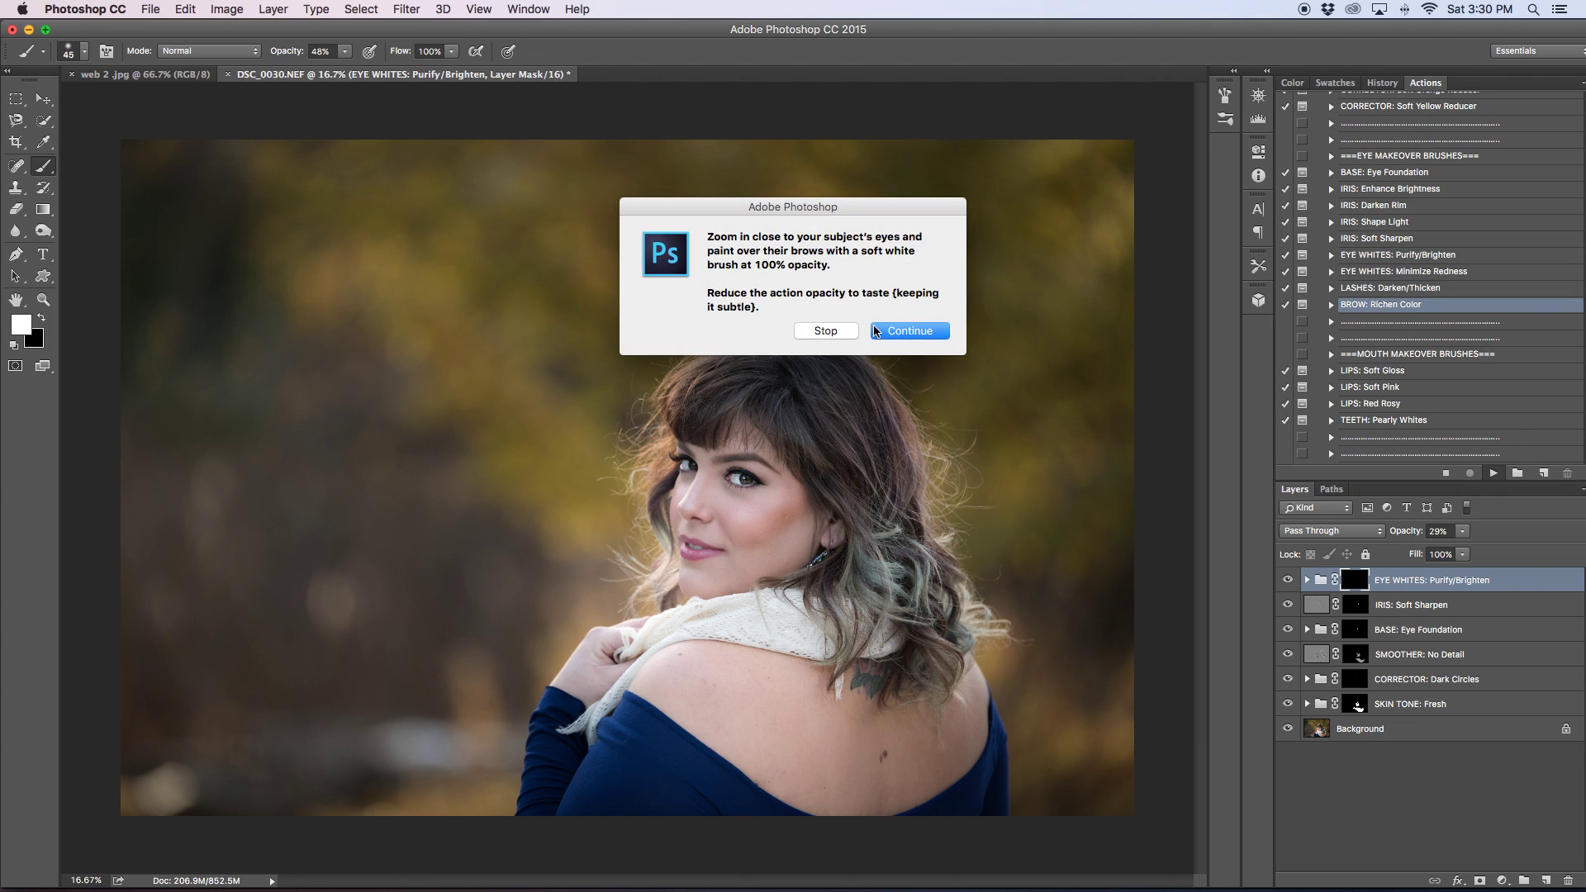
click(905, 329)
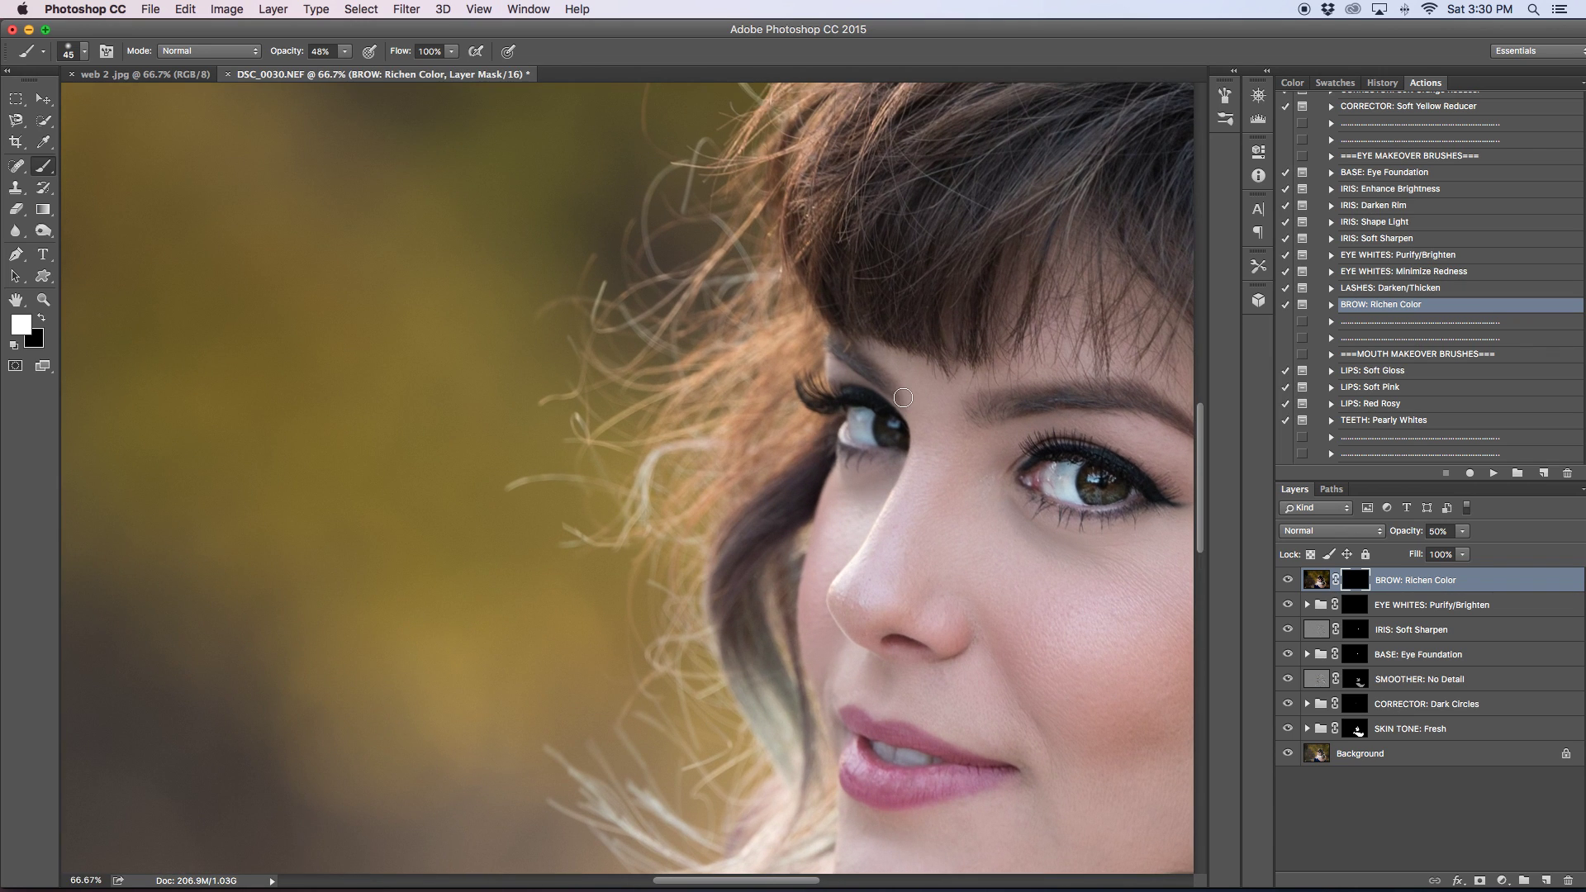
Paint the brows in white on the BROW: Richen Color mask with a 9 px brush at 48% opacity.
scroll(985, 446, right, 3)
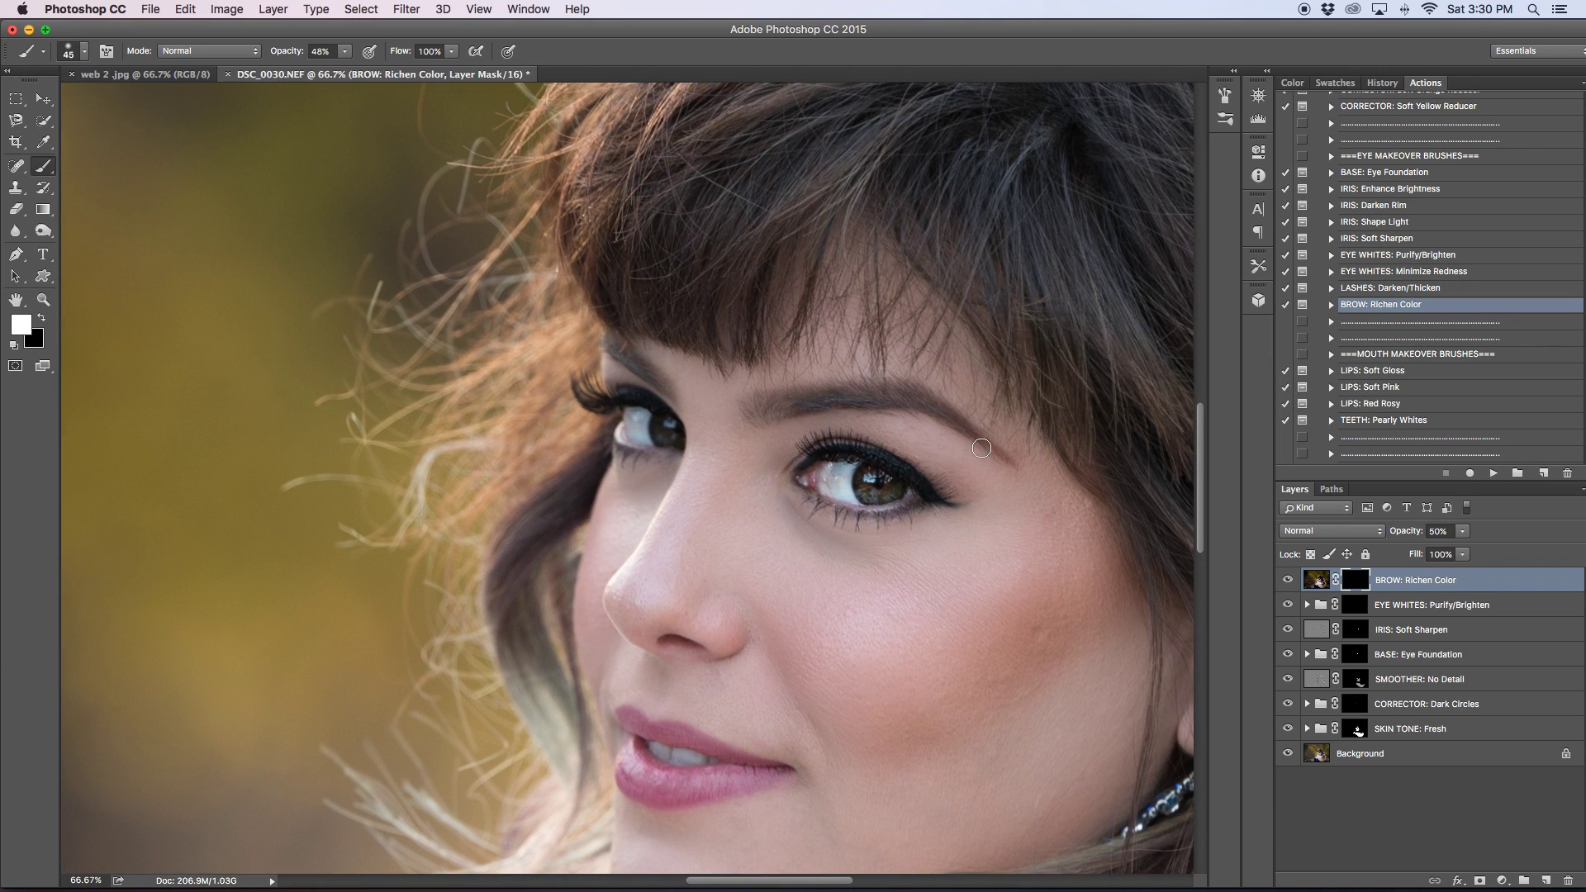
key(super+equal)
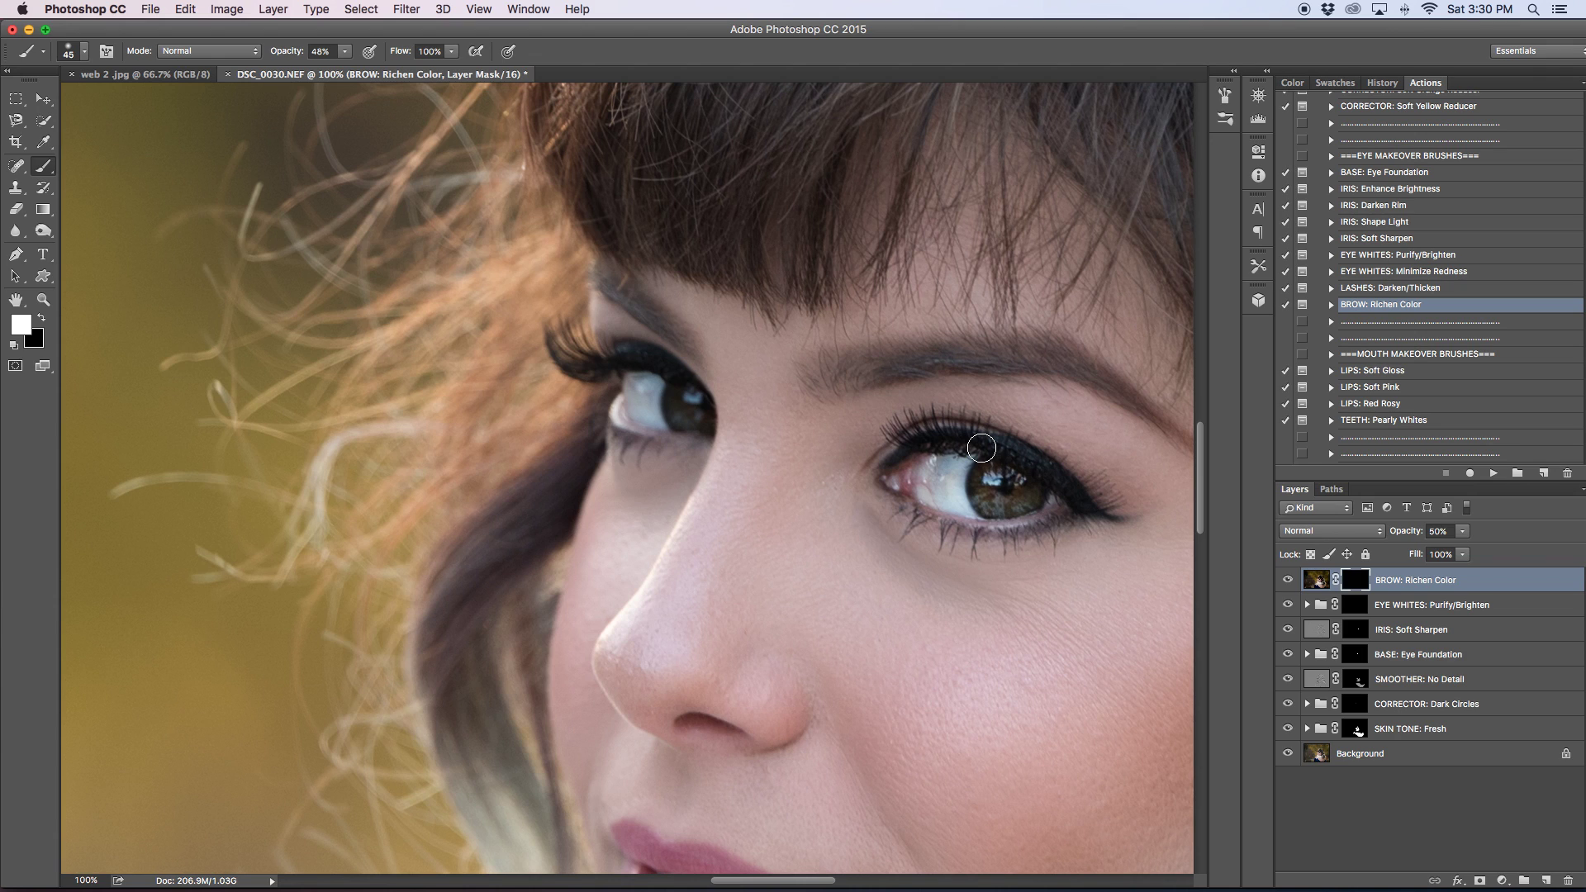
scroll(981, 448, right, 6)
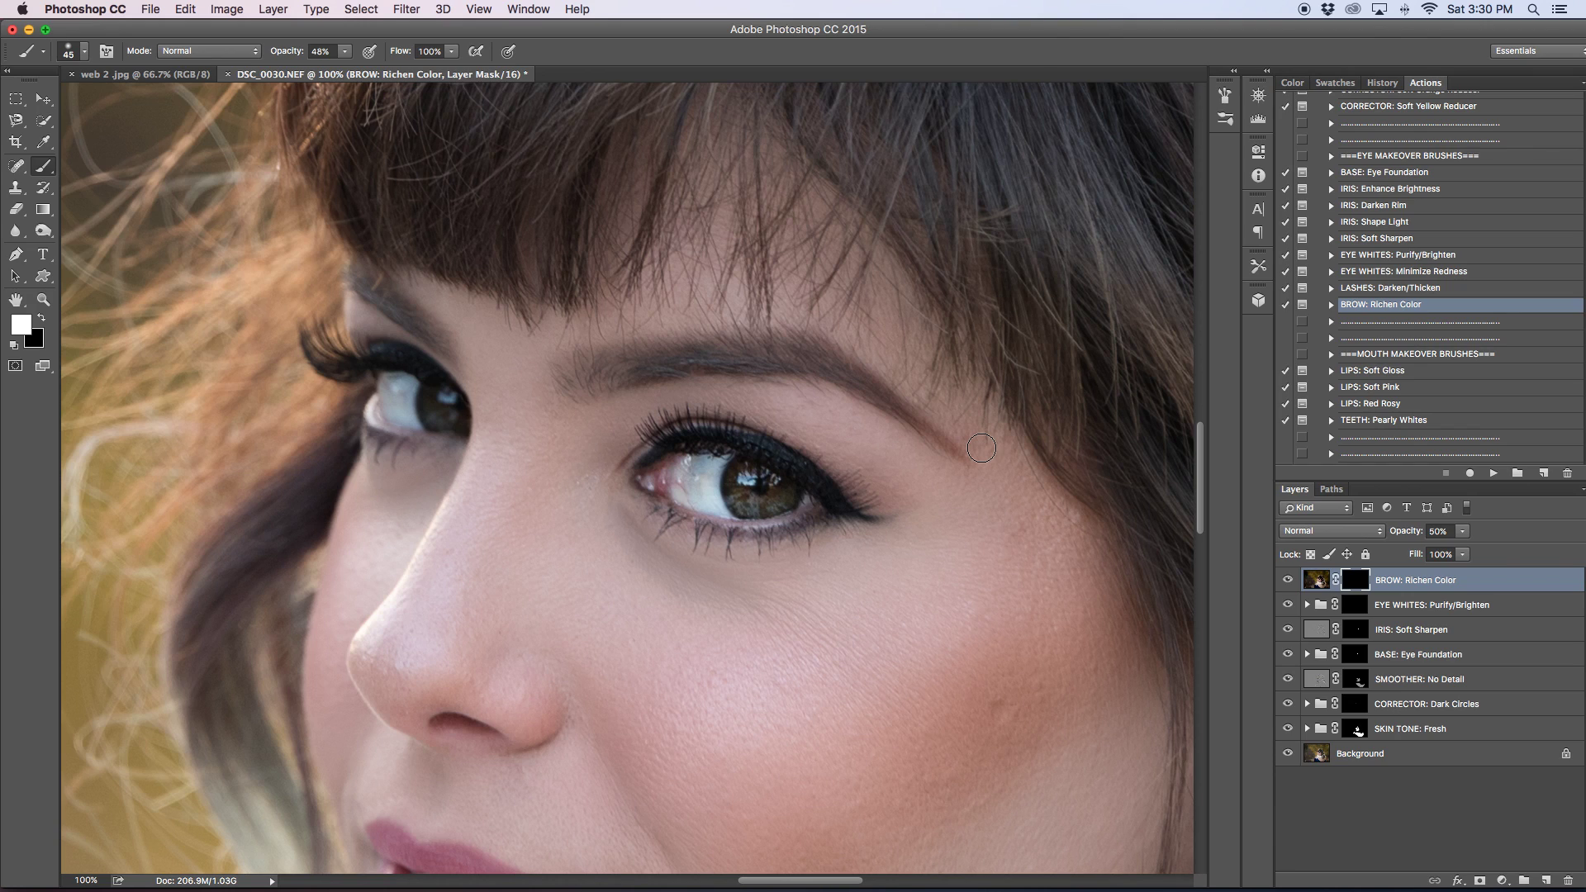
key(bracketleft)
key(bracketleft)
key(bracketleft)
key(bracketleft)
Compare the brows with and without the BROW: Richen Color layer, both close up and with the whole face in view.
click(1286, 580)
click(1287, 580)
click(1287, 580)
click(1287, 580)
click(1287, 581)
click(1286, 580)
click(1286, 581)
click(1286, 580)
click(1286, 581)
click(1287, 581)
click(1287, 581)
click(1287, 580)
key(super+0)
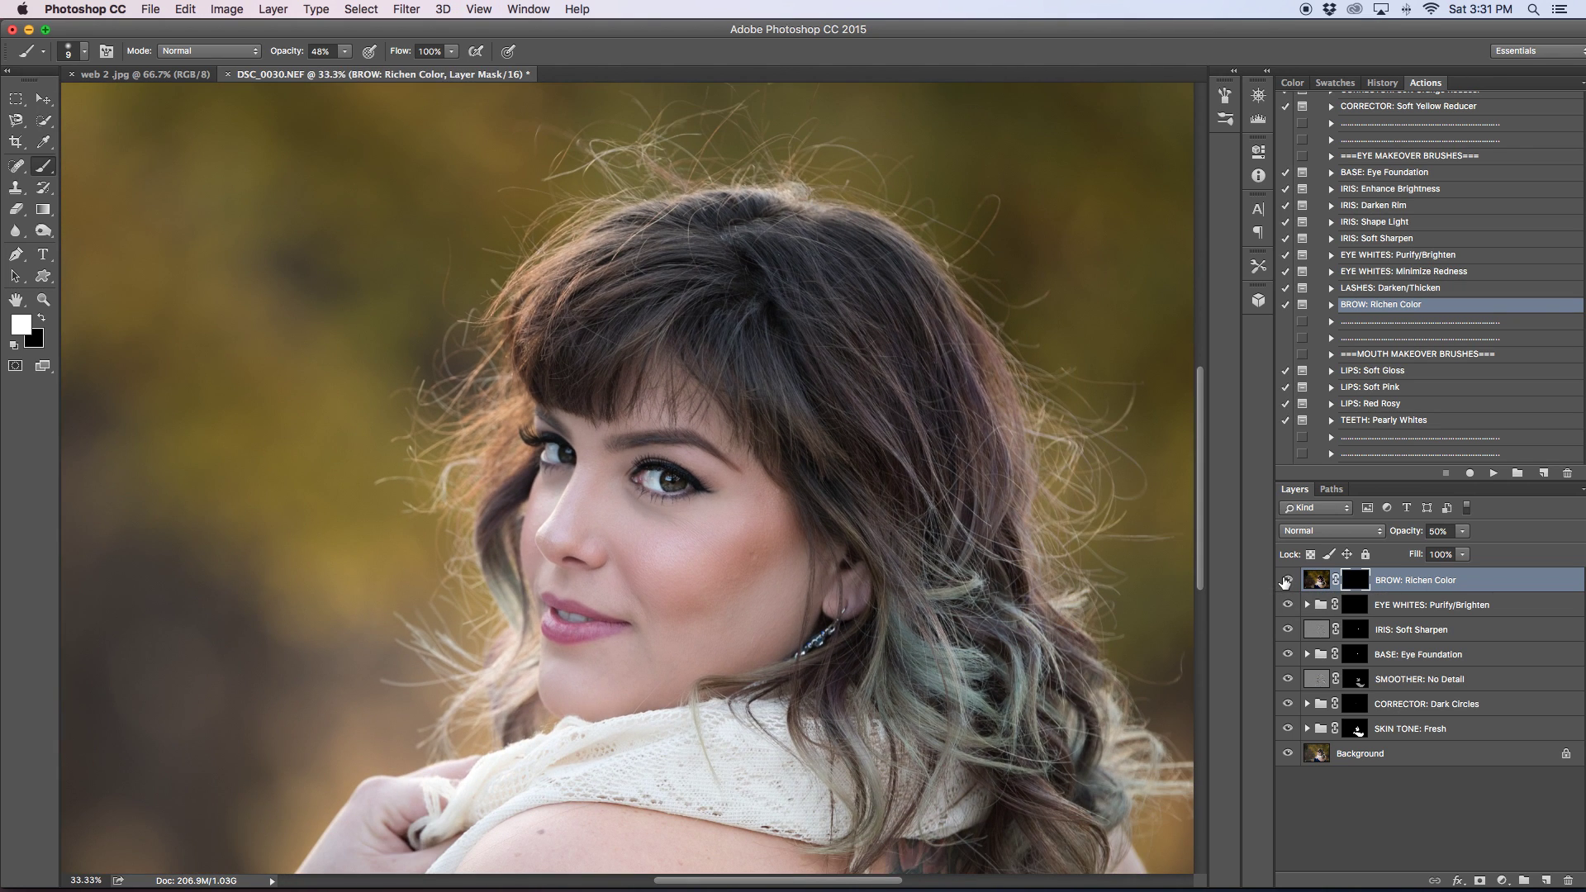
click(1285, 582)
click(1285, 582)
click(1285, 582)
click(1285, 582)
Run the LIPS: Soft Gloss action from the mouth makeover brushes and accept its painting instructions.
scroll(1468, 388, down, 5)
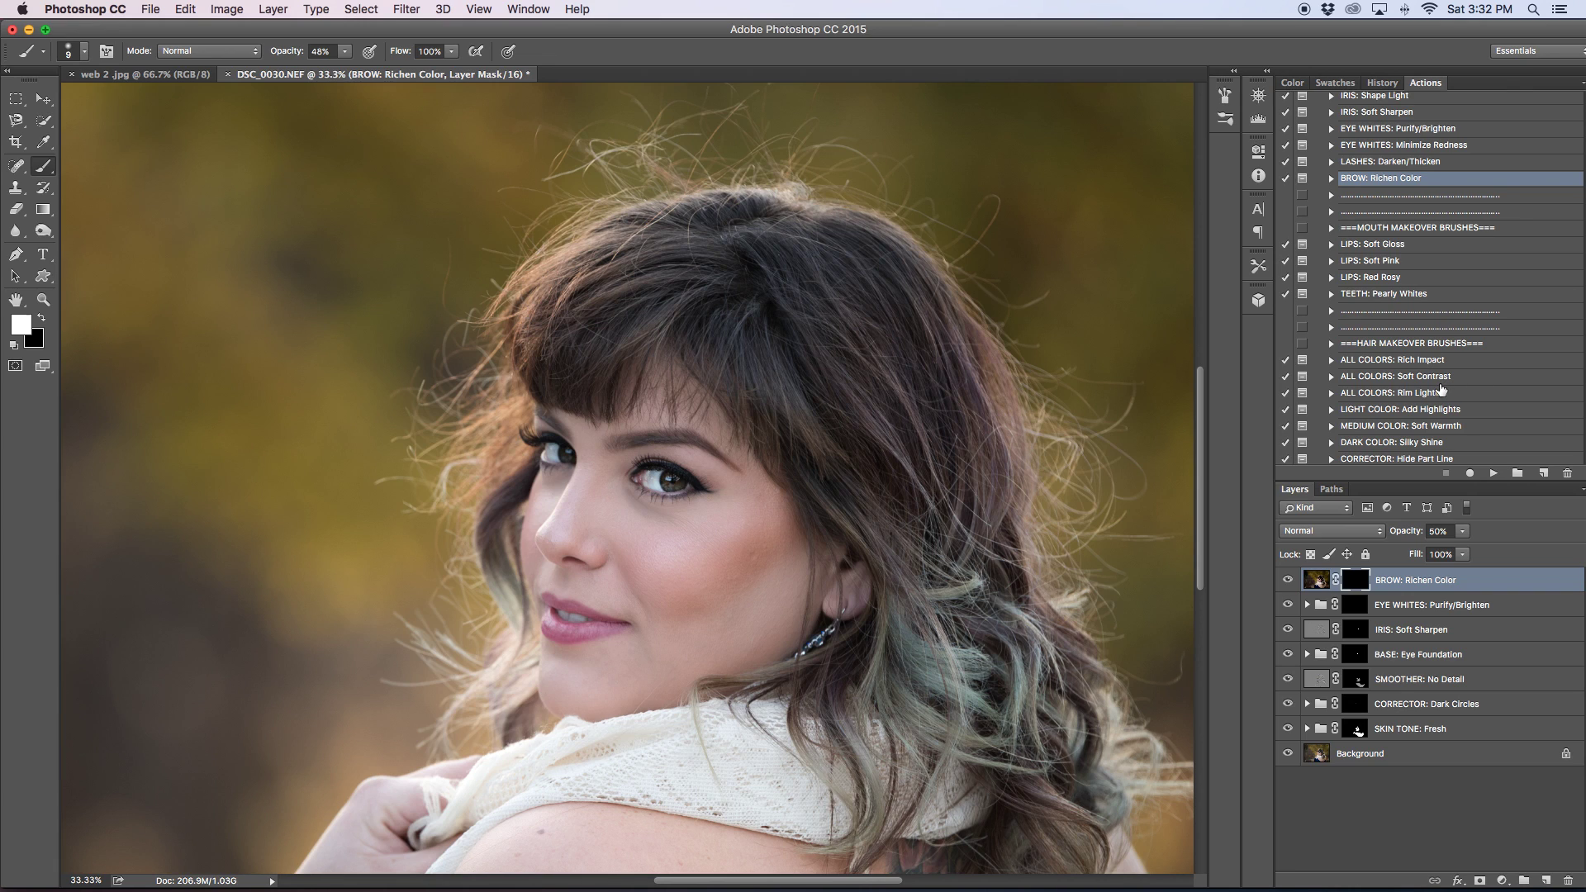
scroll(1442, 390, down, 3)
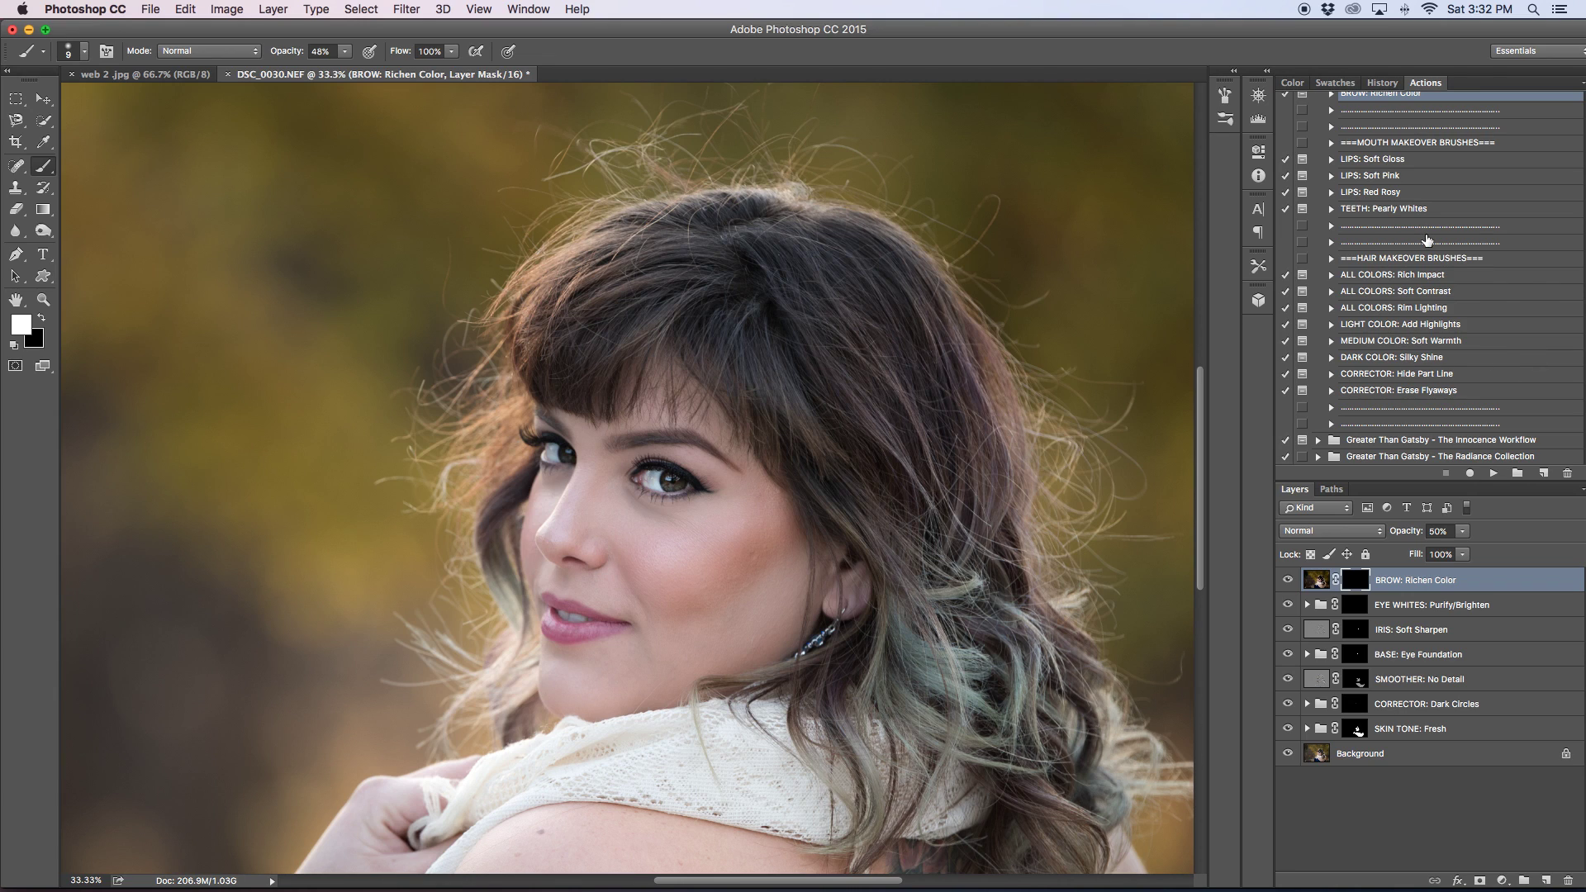
scroll(1437, 258, up, 2)
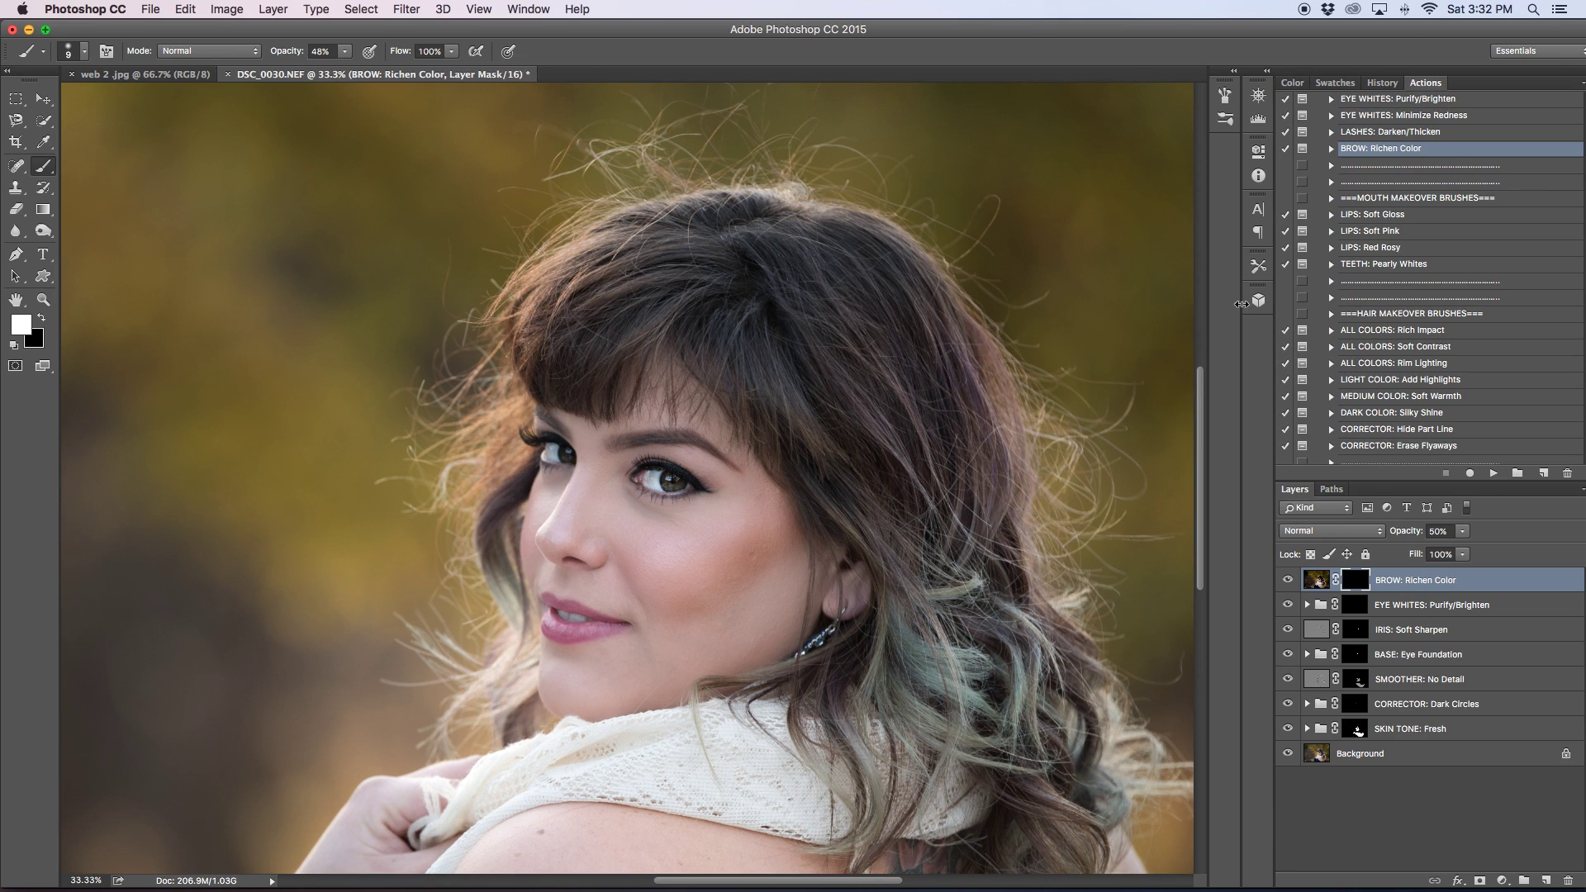
click(1392, 218)
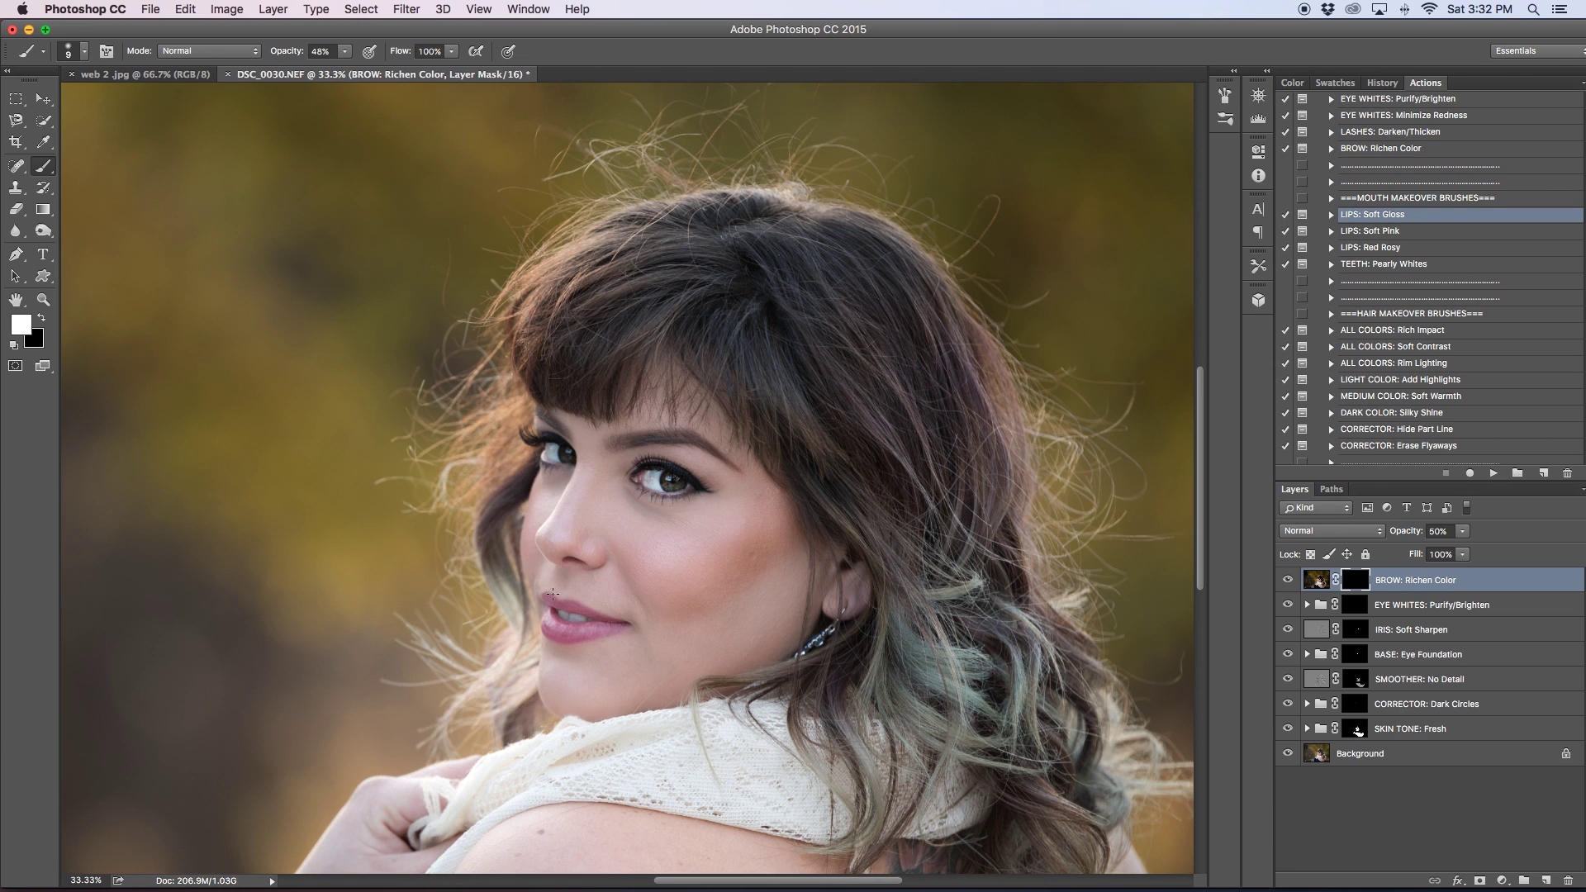
click(1493, 473)
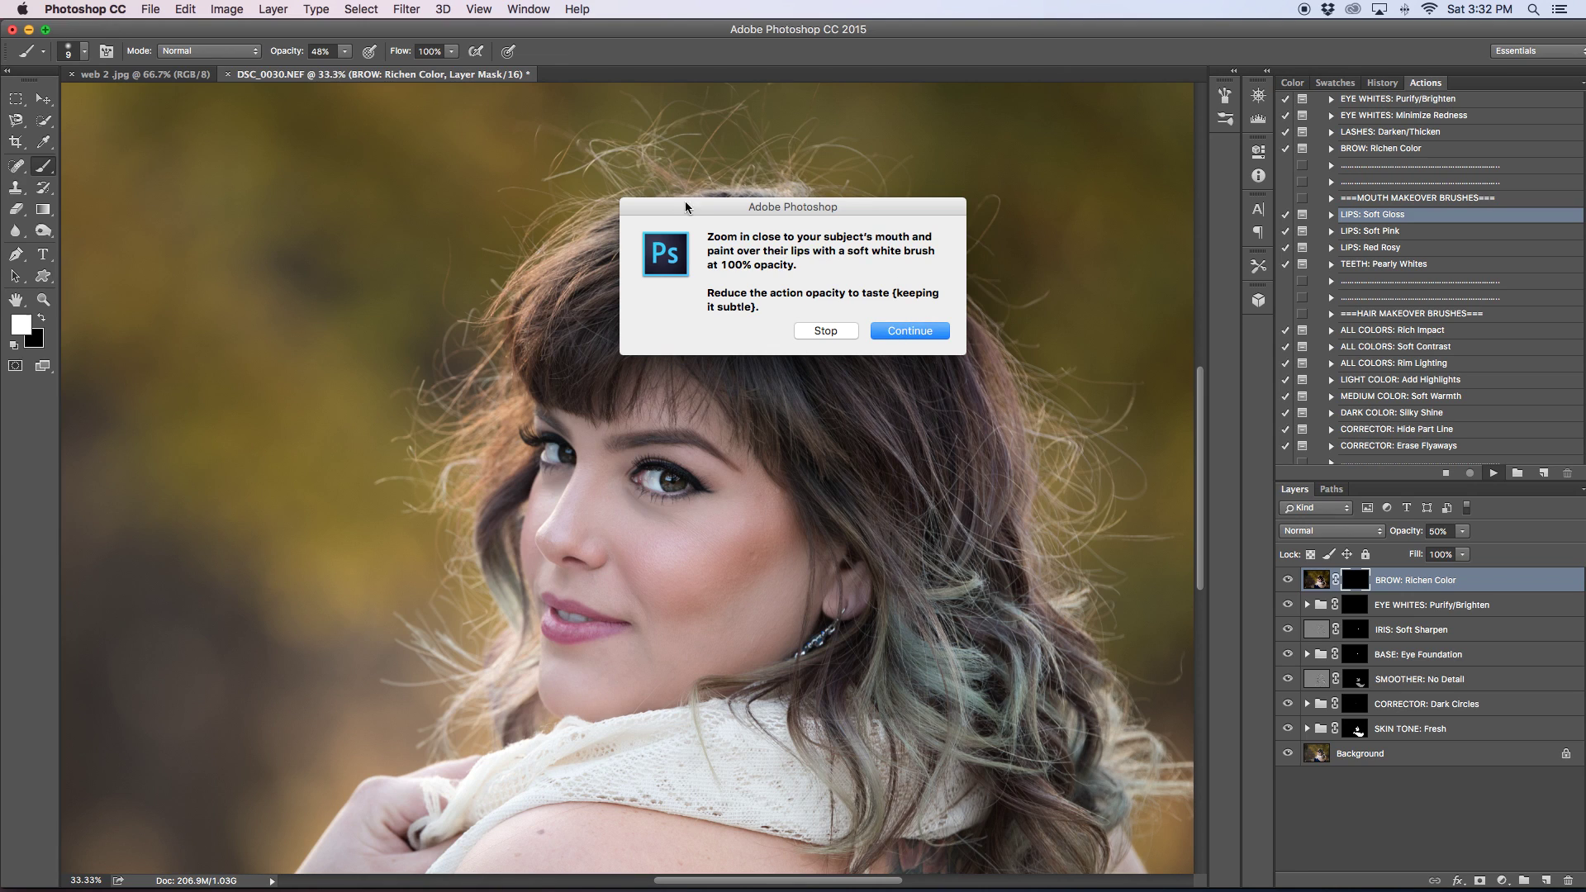
click(894, 330)
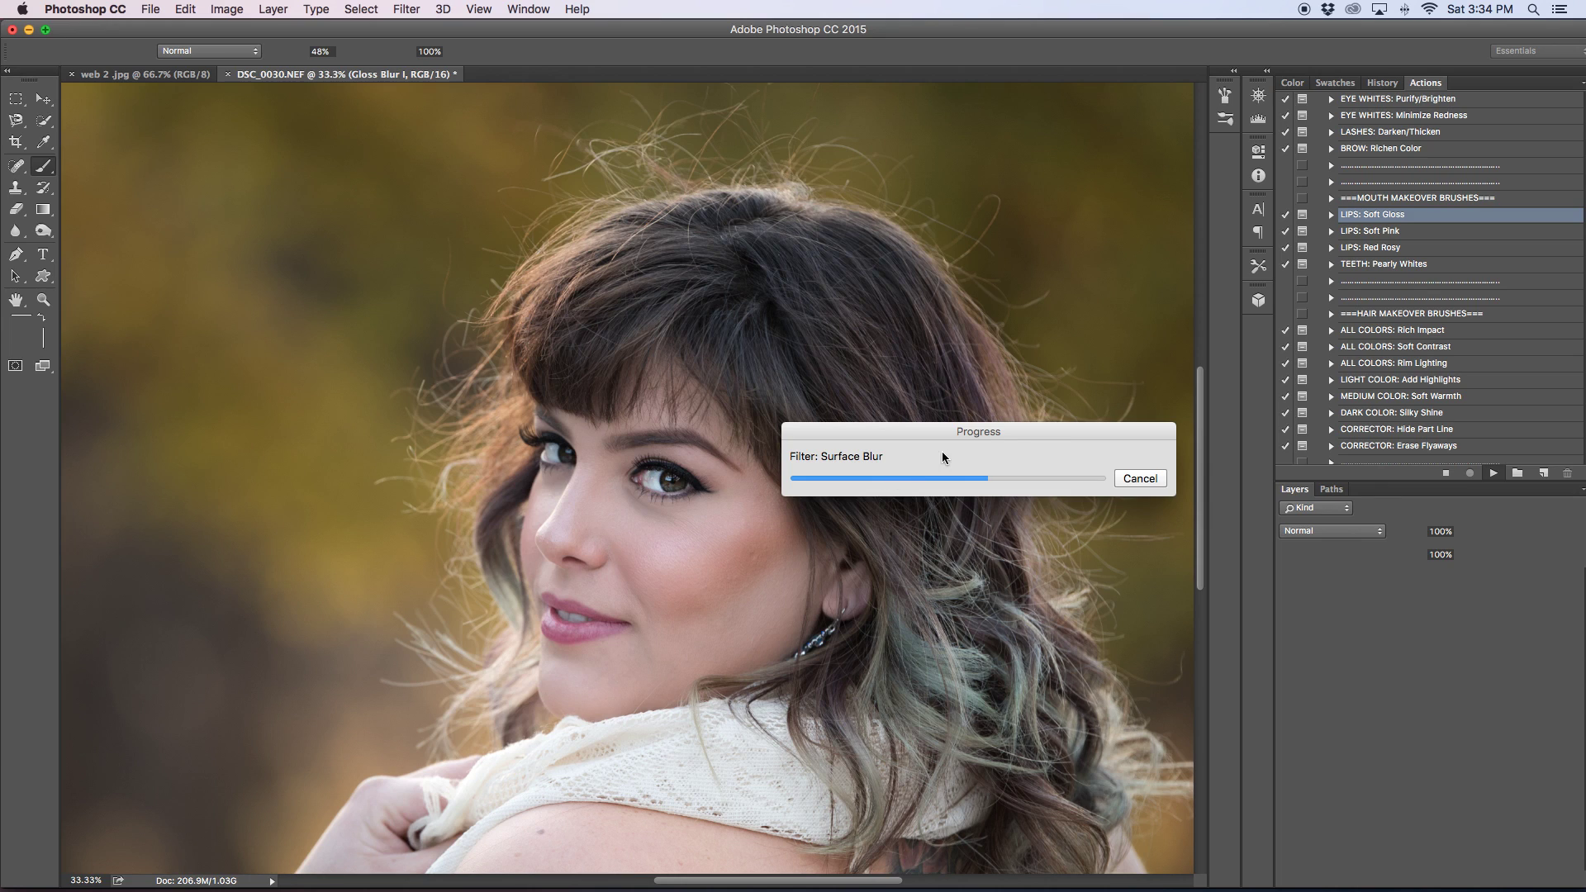
mouse_move(1008, 442)
mouse_down()
mouse_move(1053, 425)
mouse_move(1008, 428)
mouse_up()
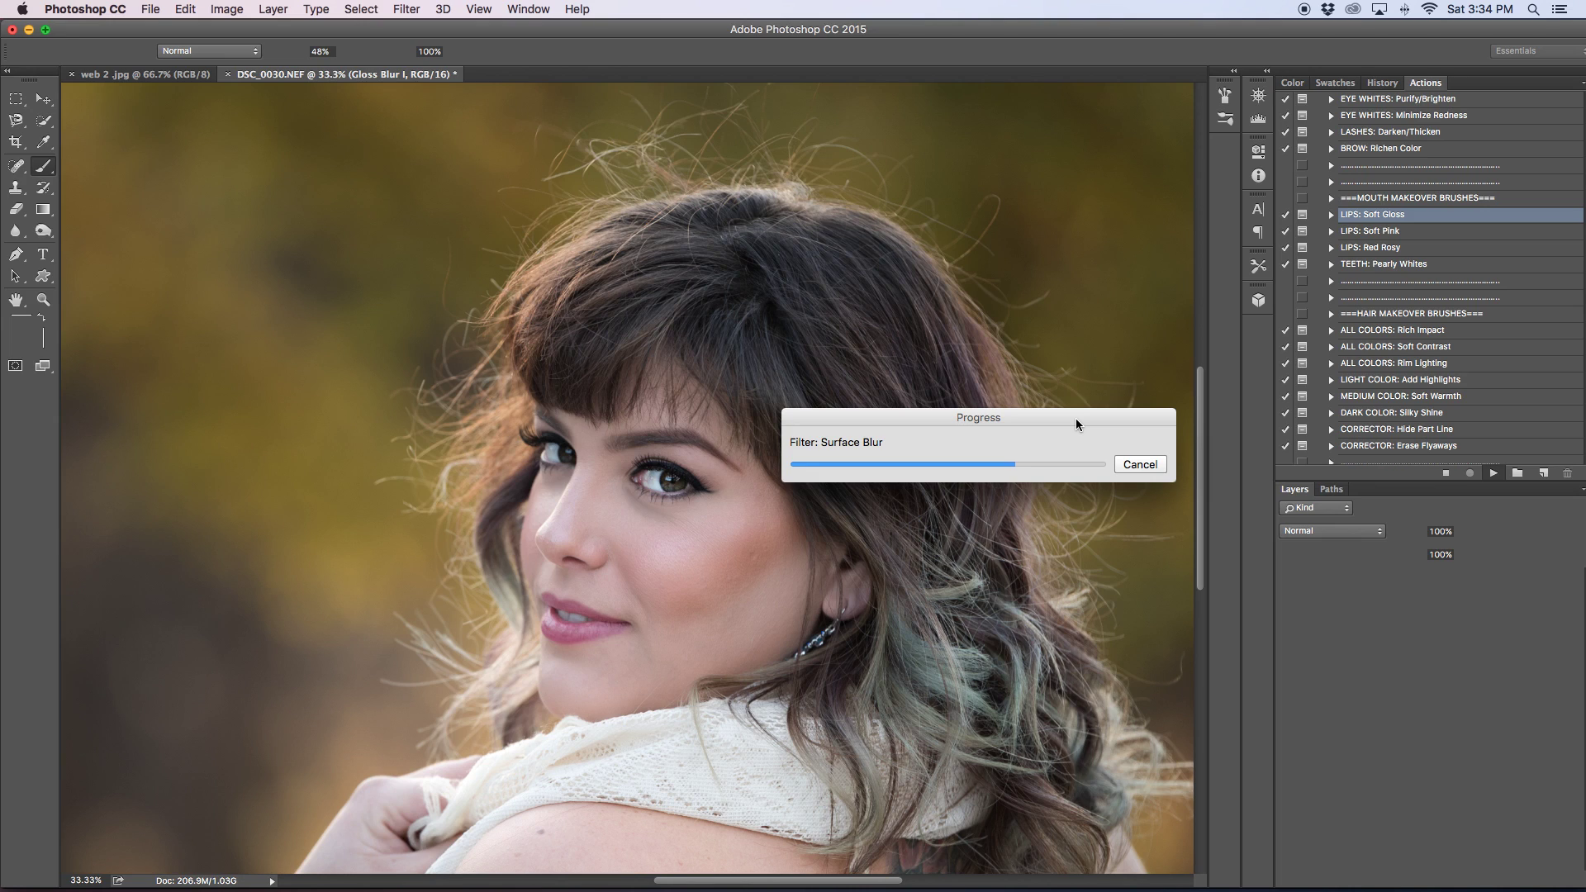
drag(1060, 421, 1111, 407)
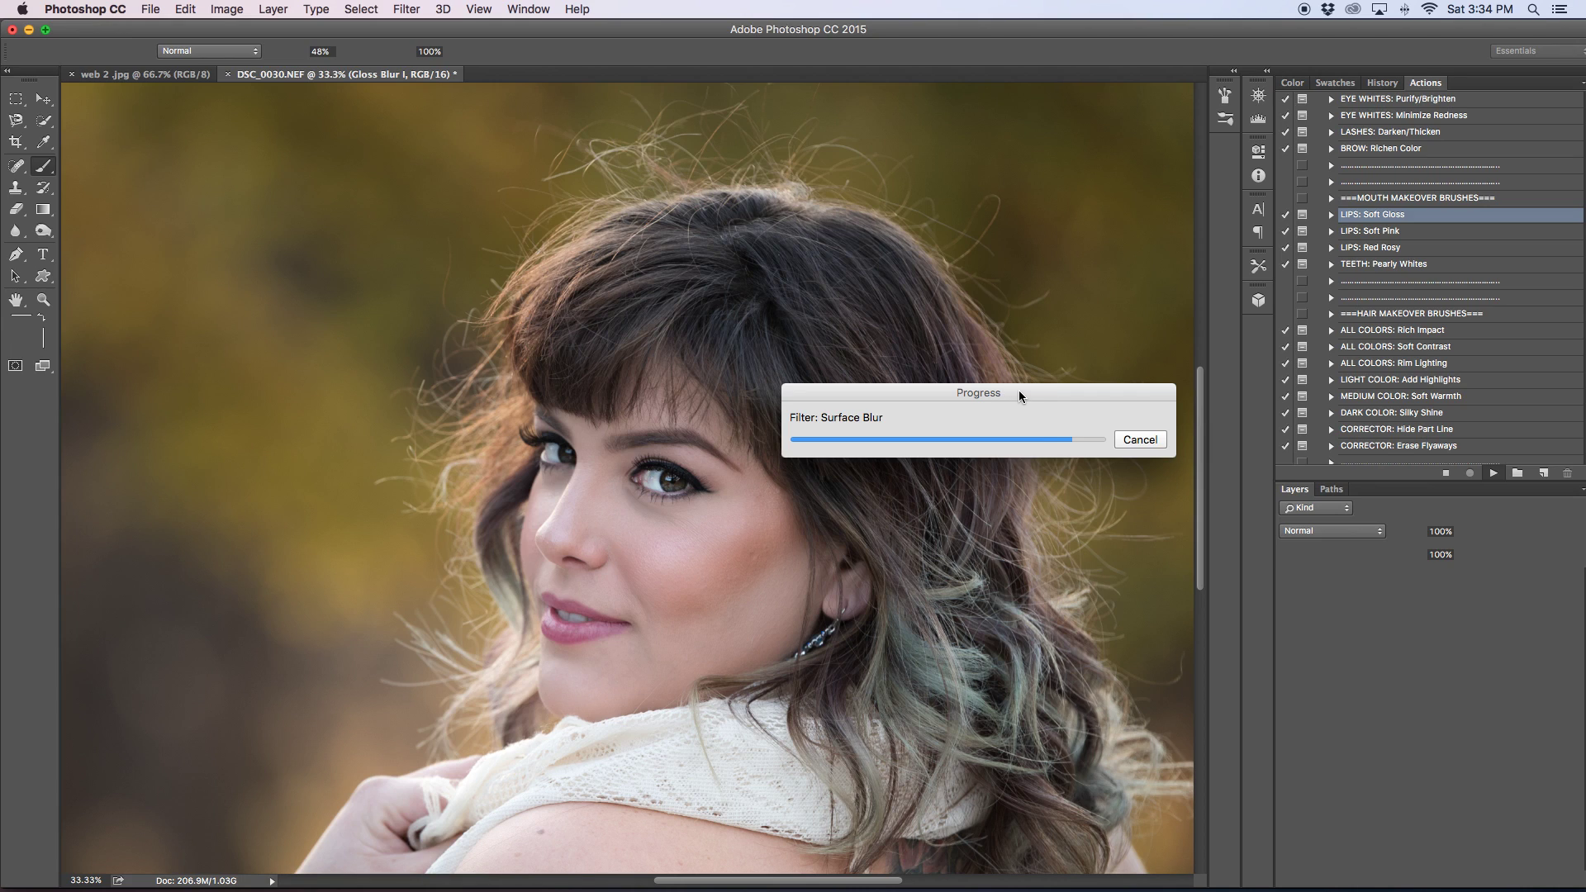
drag(1019, 392, 1021, 355)
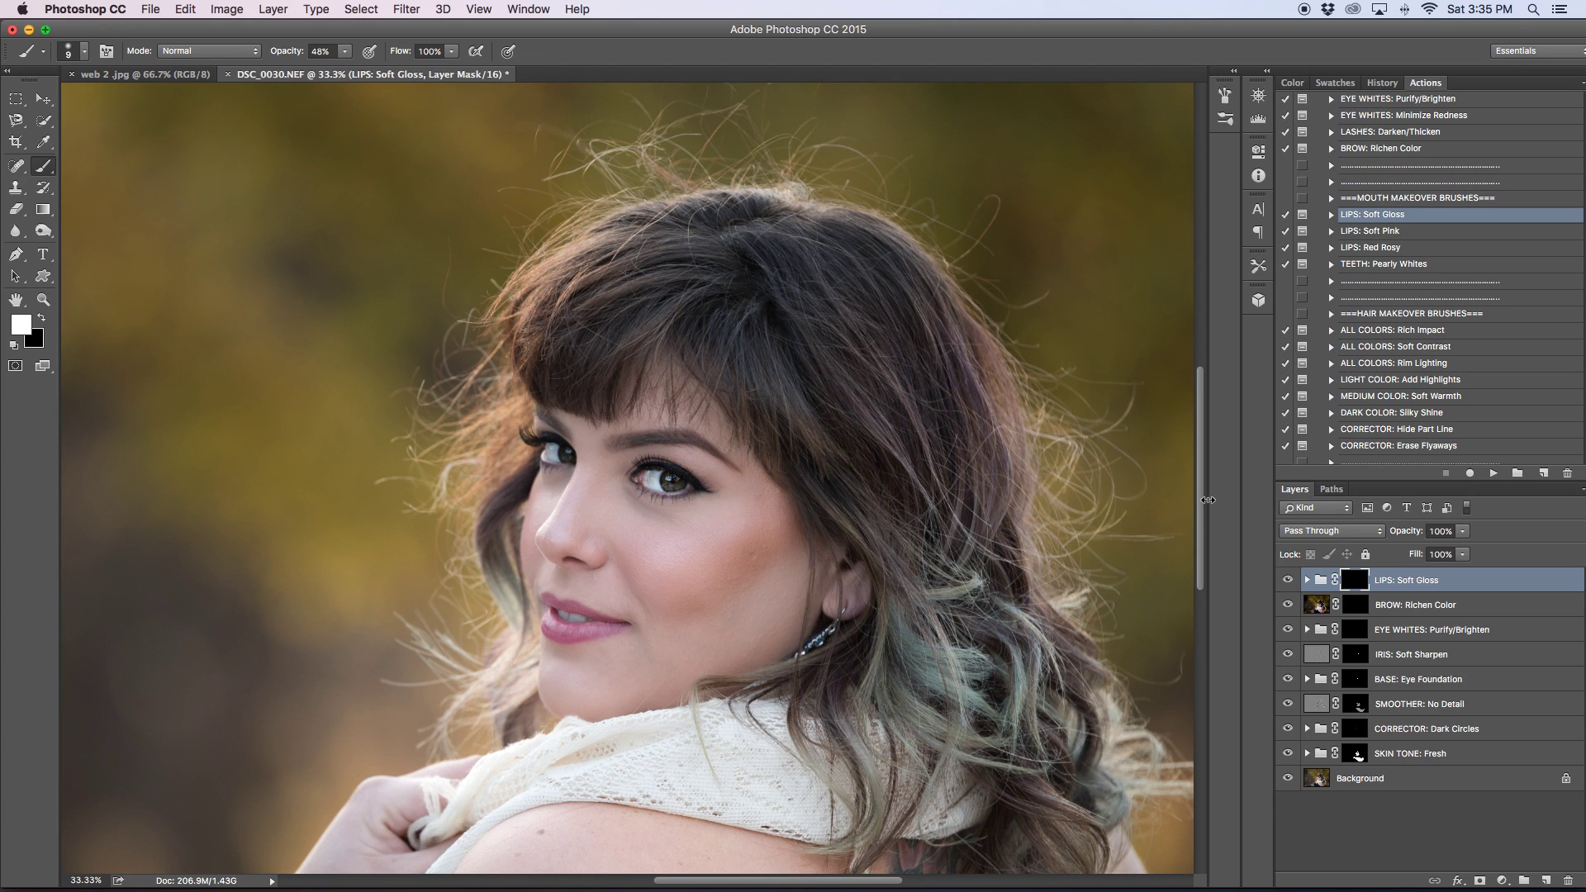
Paint the lips in white on the LIPS: Soft Gloss mask with a 30 px brush at 100% opacity.
drag(1202, 502, 1201, 531)
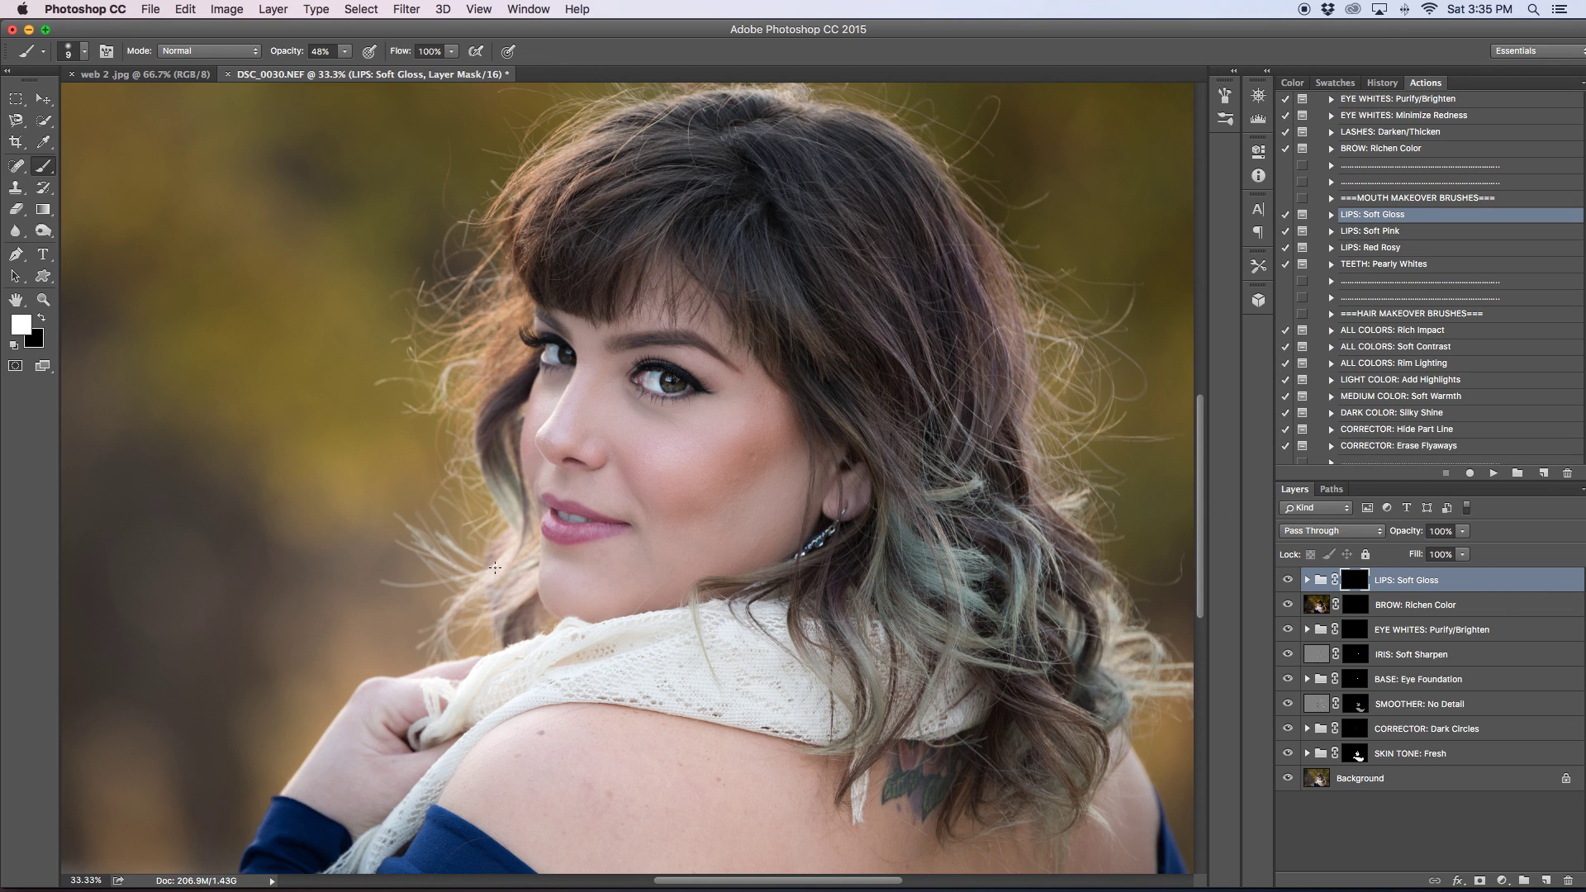
key(super+equal)
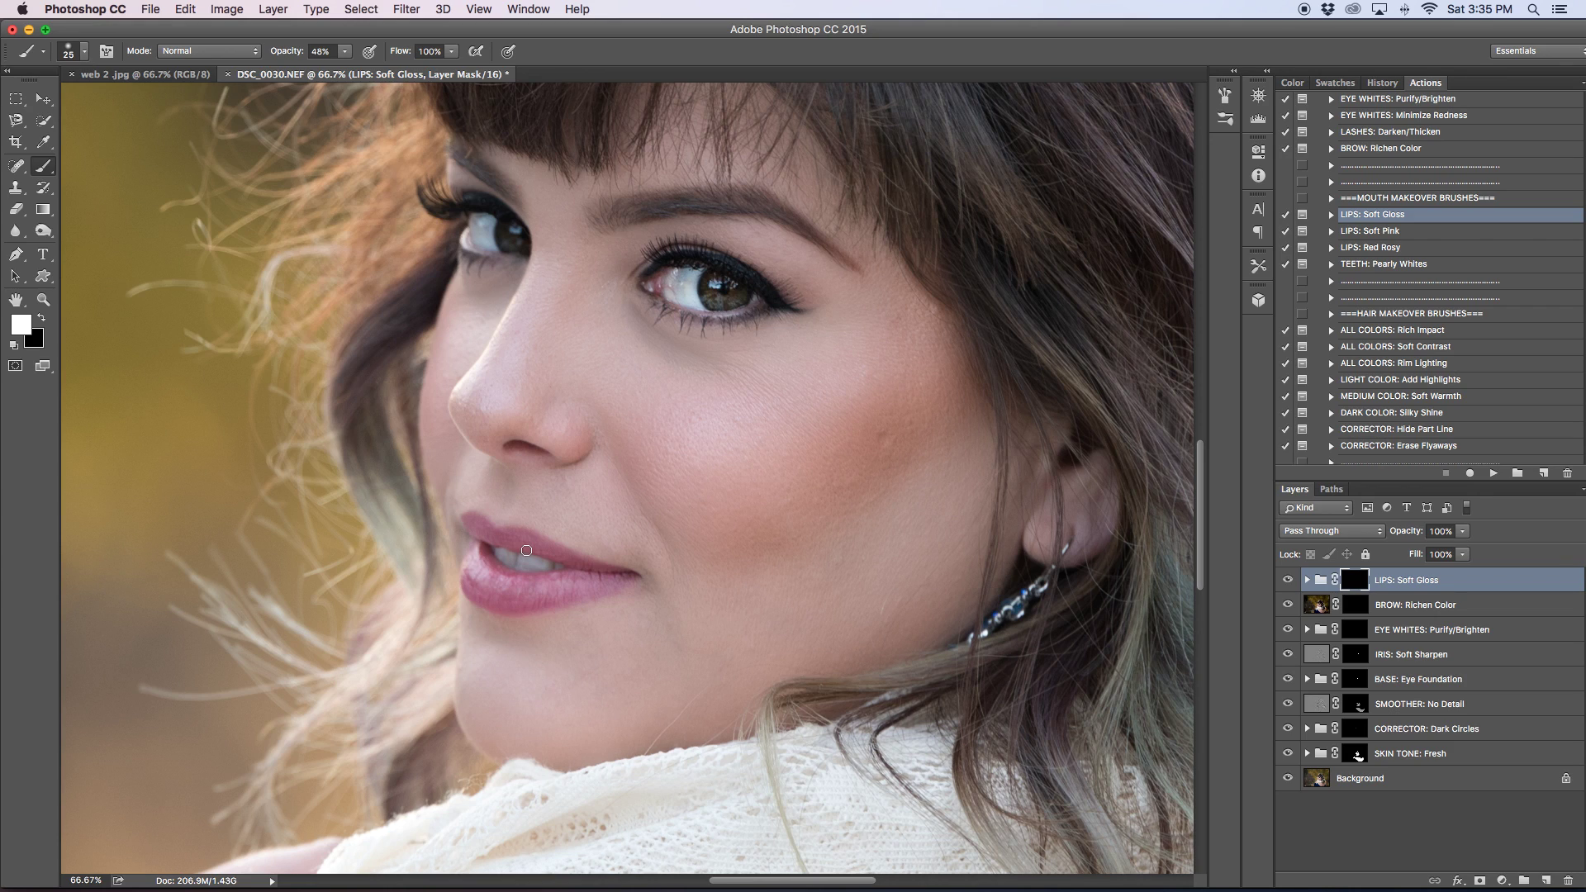
click(345, 51)
drag(354, 70, 391, 71)
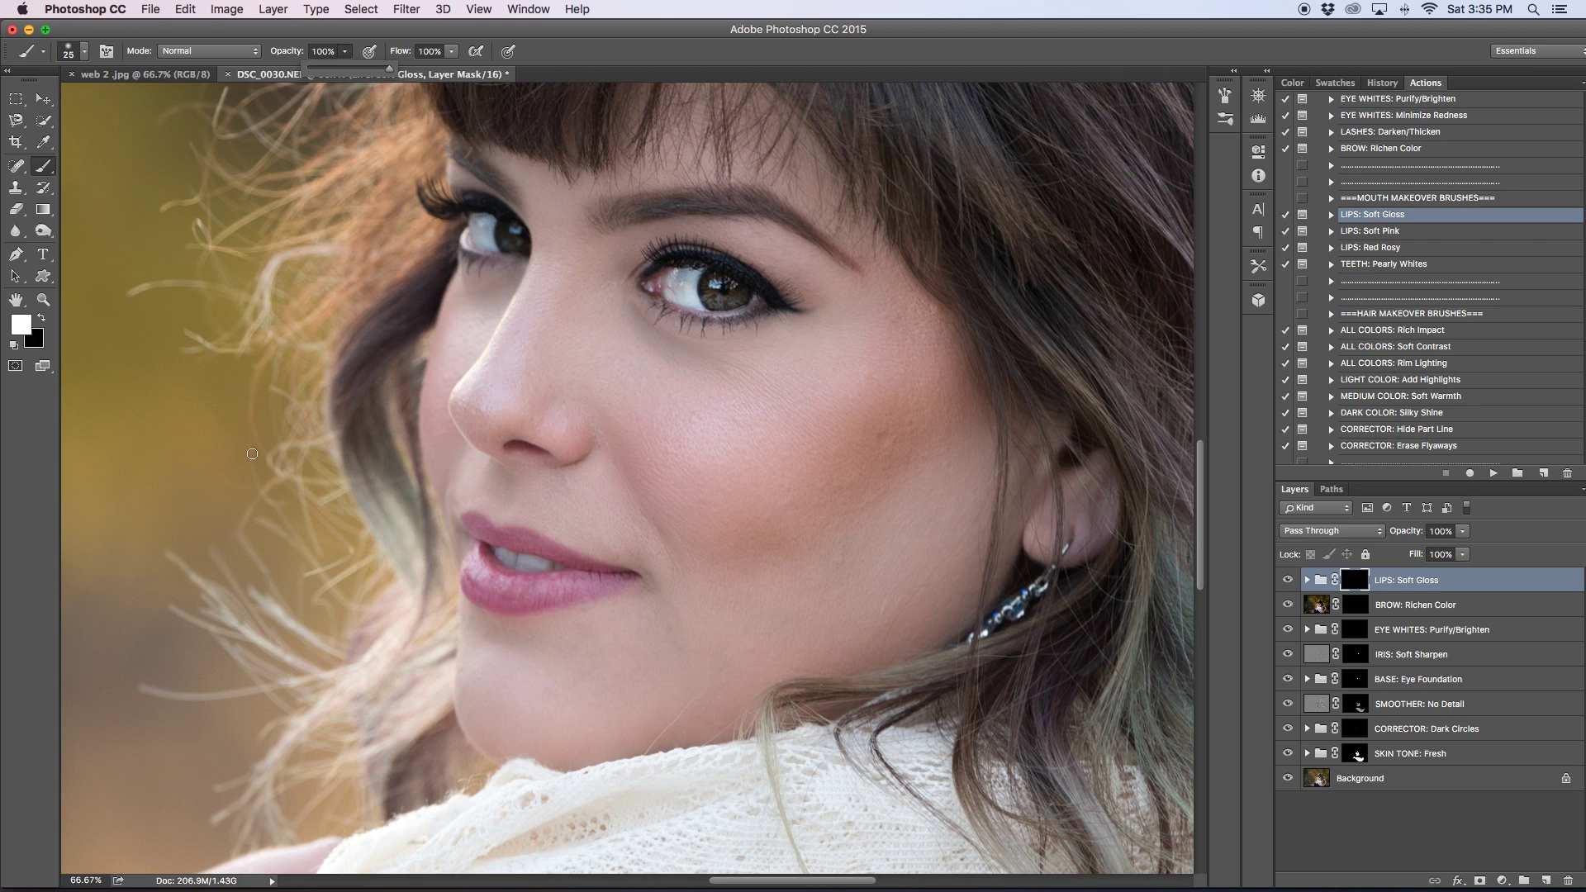
key(bracketright)
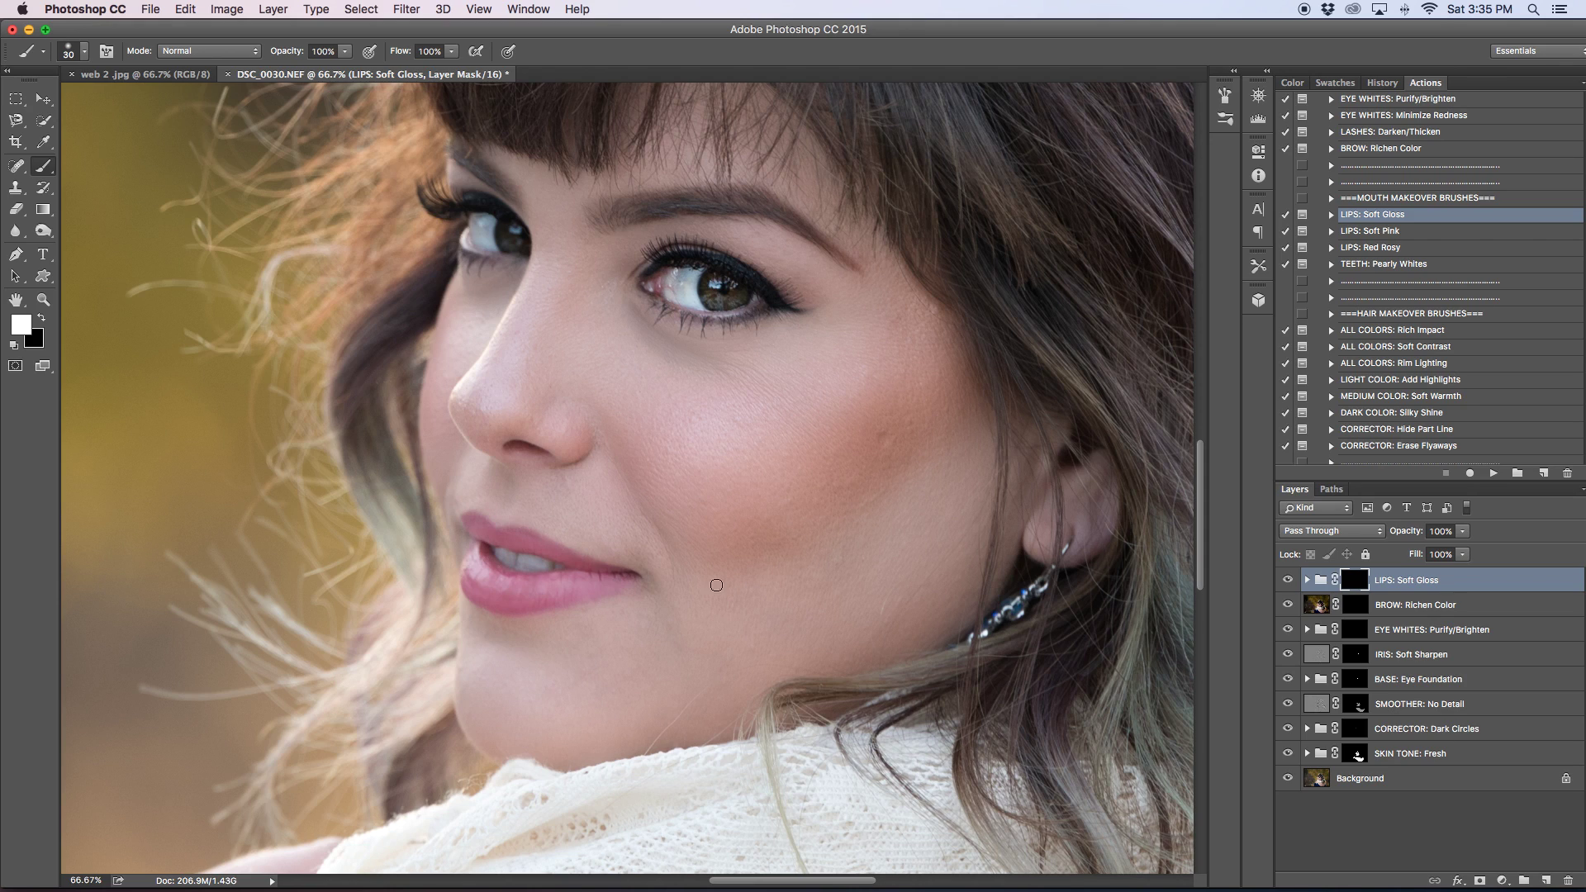
Lower the LIPS: Soft Gloss group's opacity to 46% and compare the lips with and without it.
click(1463, 531)
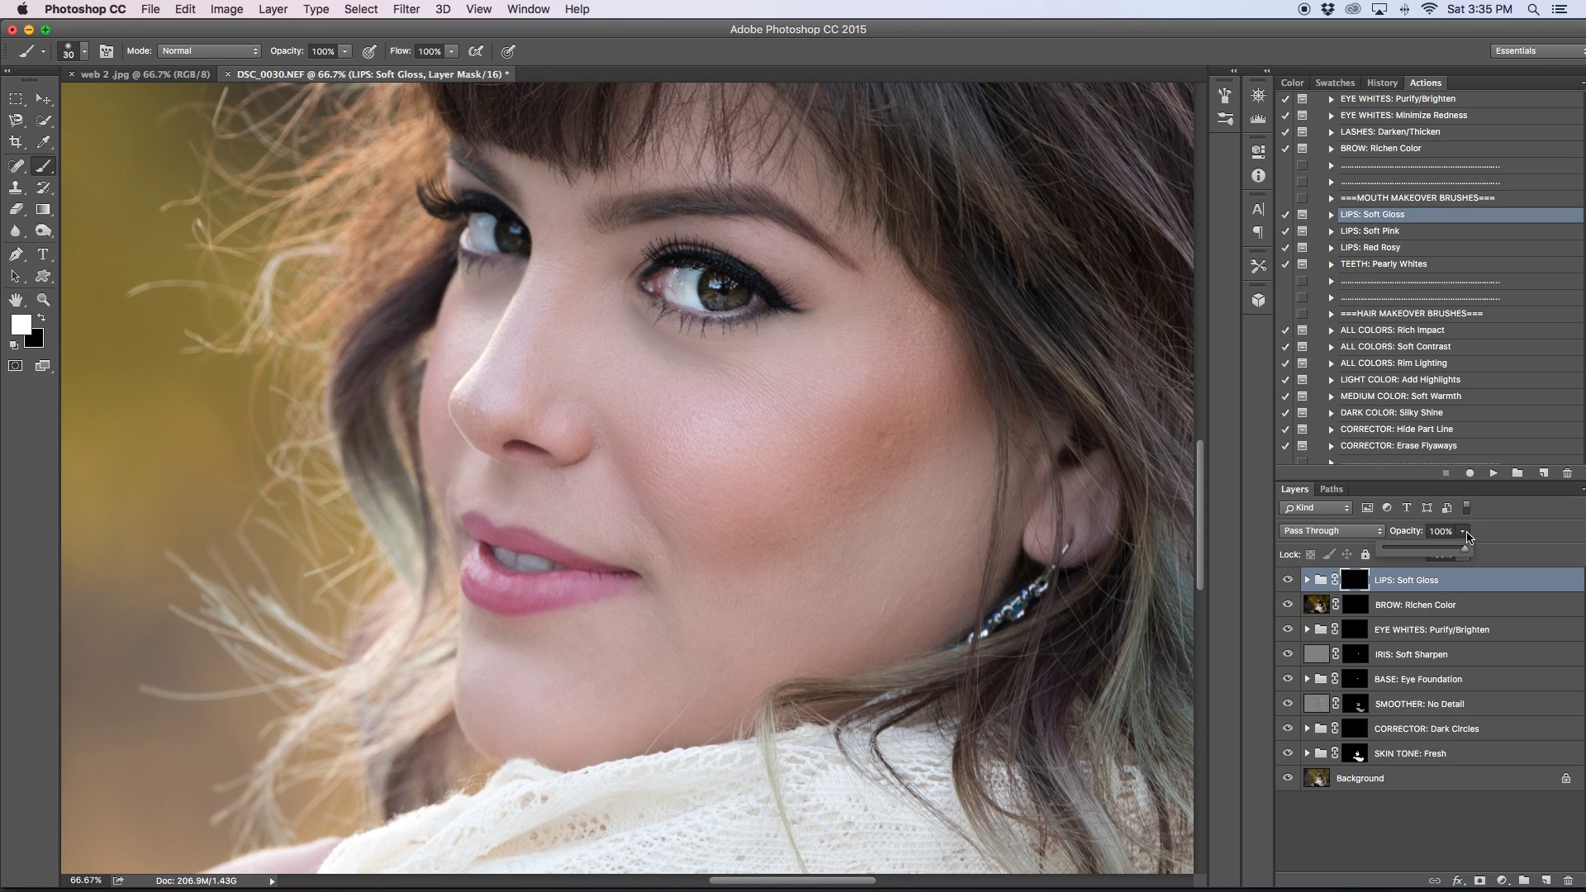
drag(1467, 549, 1421, 553)
click(1286, 583)
click(1286, 582)
click(1286, 582)
click(1286, 582)
click(1286, 582)
click(1286, 582)
click(1286, 582)
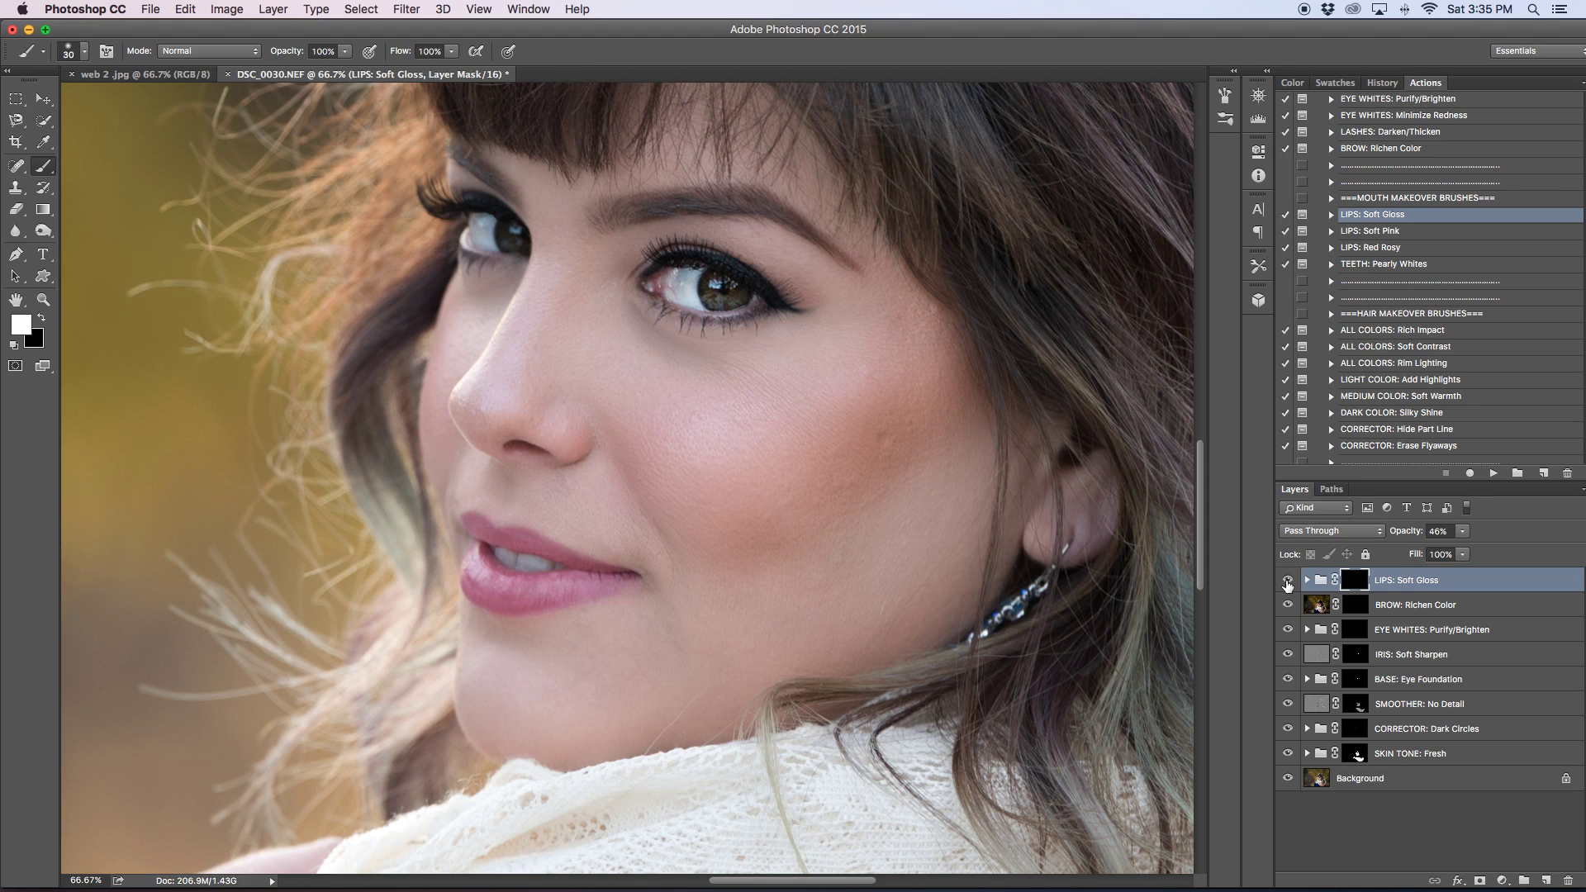
click(1287, 582)
click(1287, 583)
Lower the BASE: Eye Foundation group's opacity to 30% and compare the portrait with and without it.
scroll(1369, 402, down, 3)
key(super+minus)
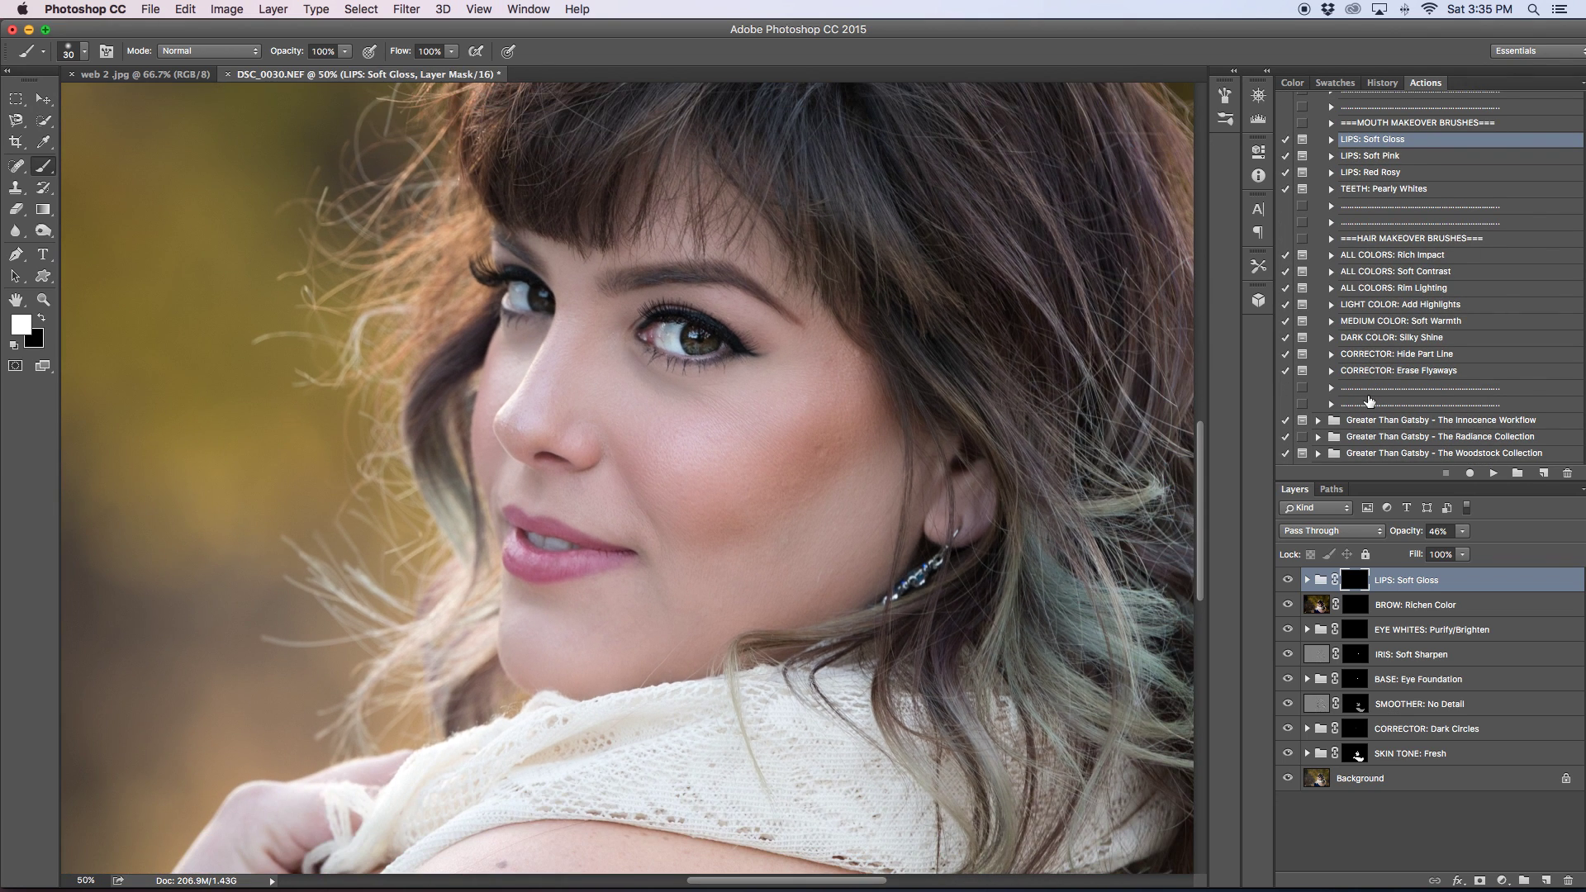
key(super+minus)
key(super+minus)
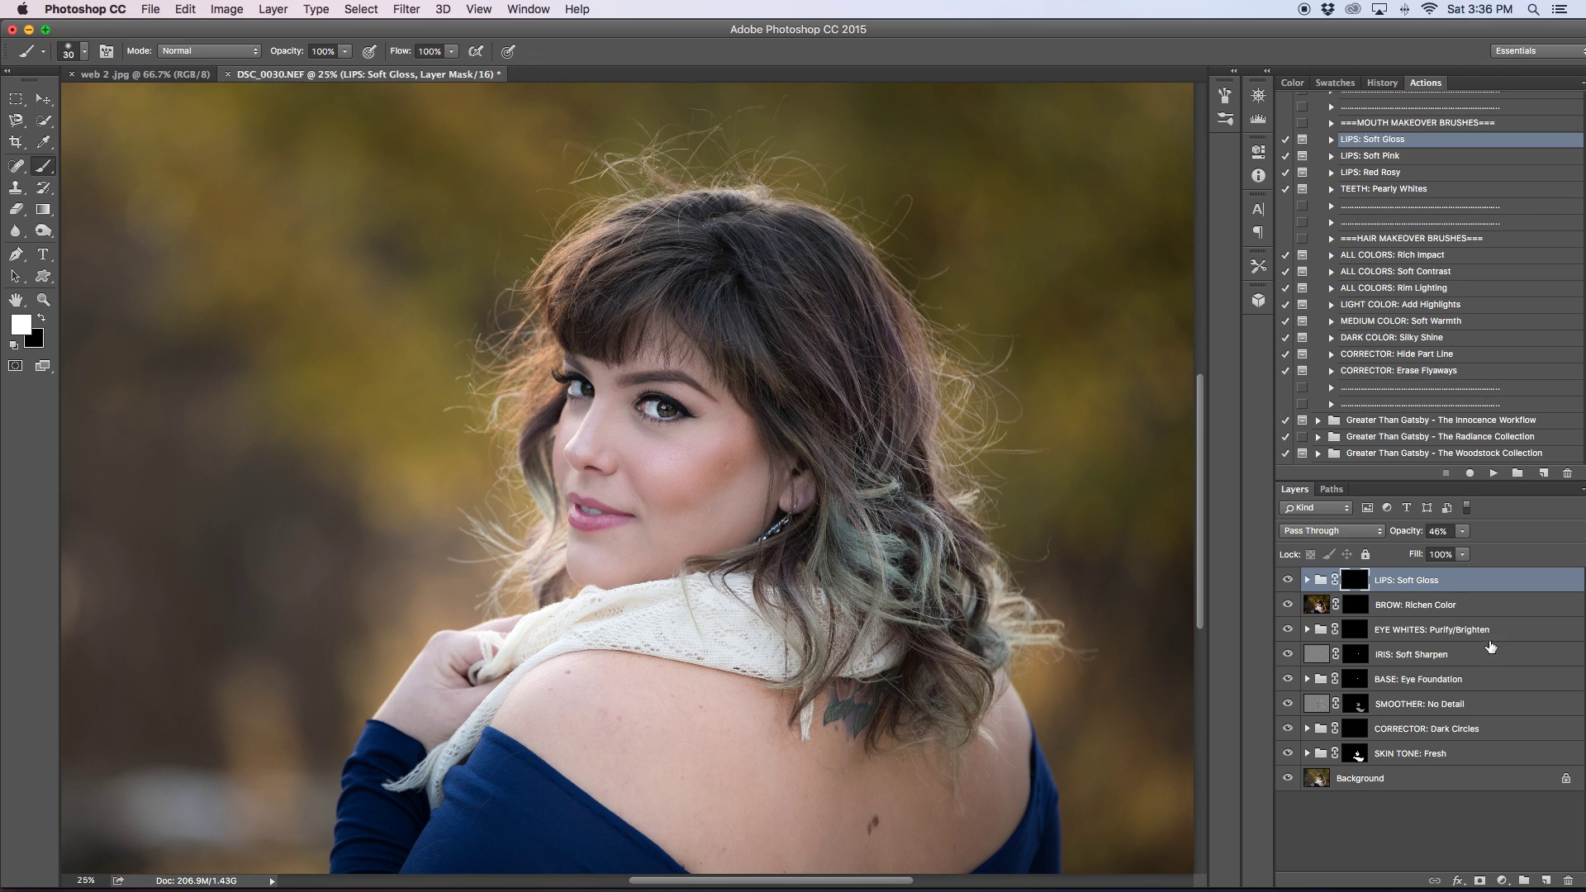
click(1458, 654)
click(1458, 679)
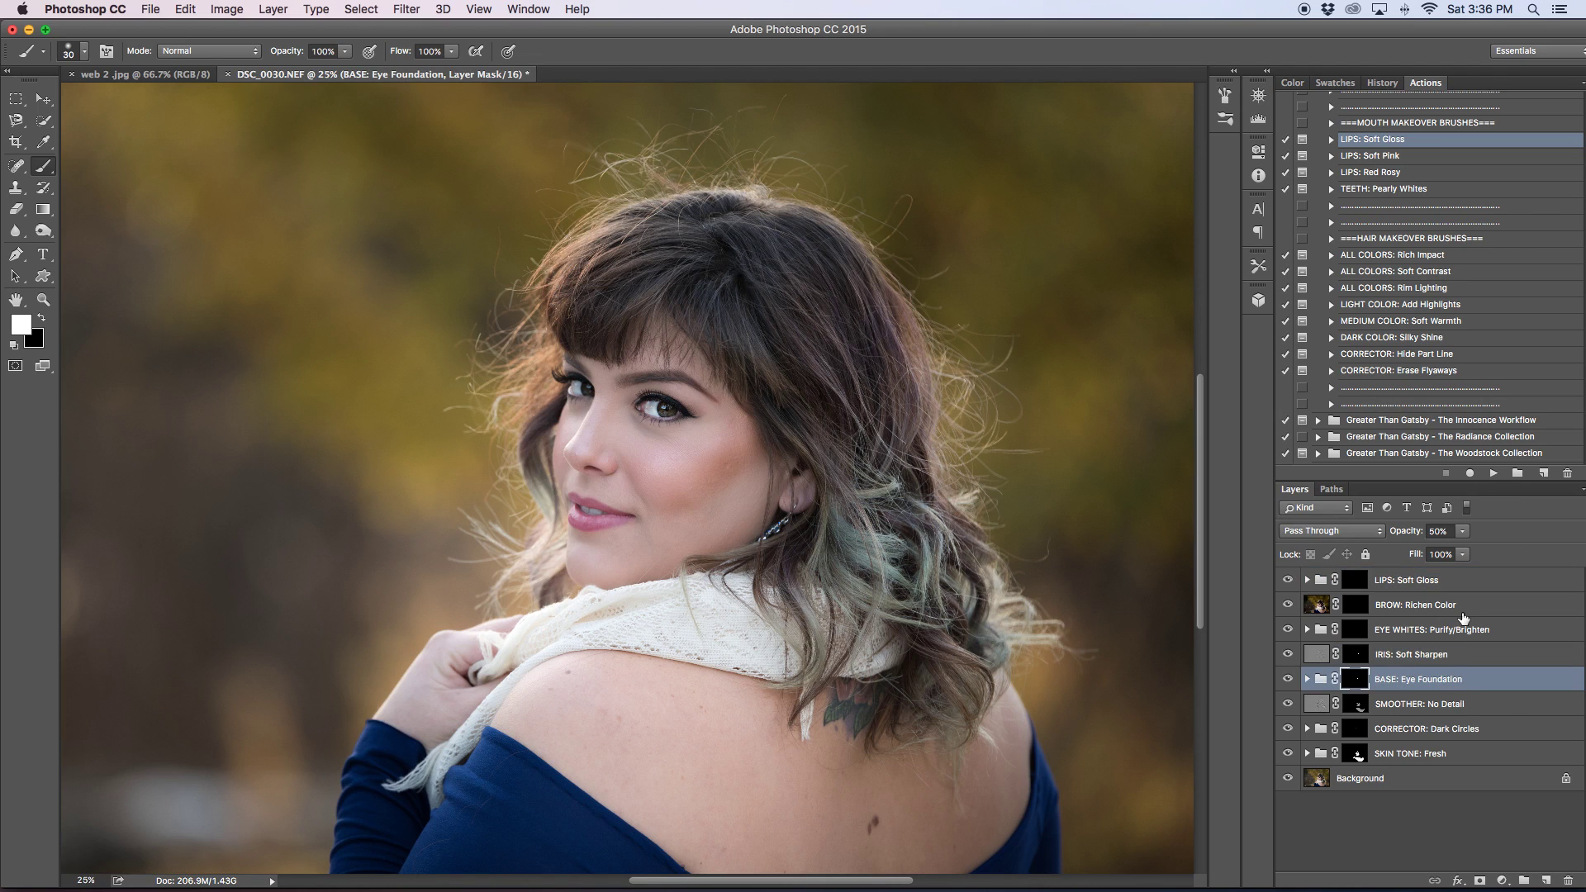
click(1461, 531)
drag(1463, 553, 1451, 553)
click(1289, 682)
click(1289, 682)
click(1289, 682)
click(1289, 682)
Run the ALL COLORS: Soft Contrast hair action and accept its painting instructions.
click(1433, 273)
click(1493, 473)
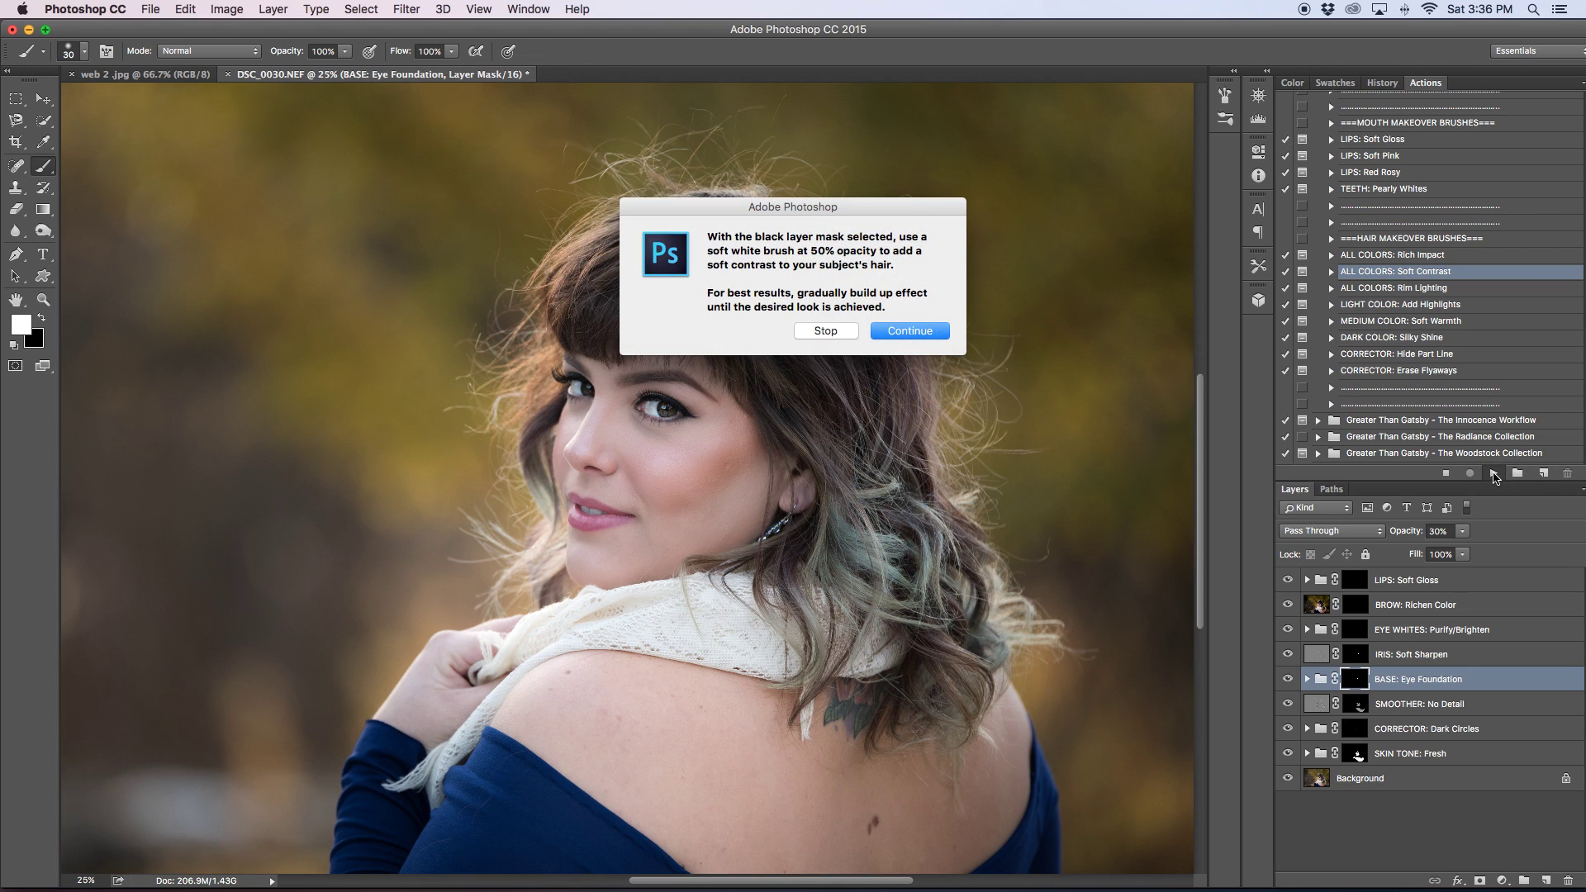
click(898, 331)
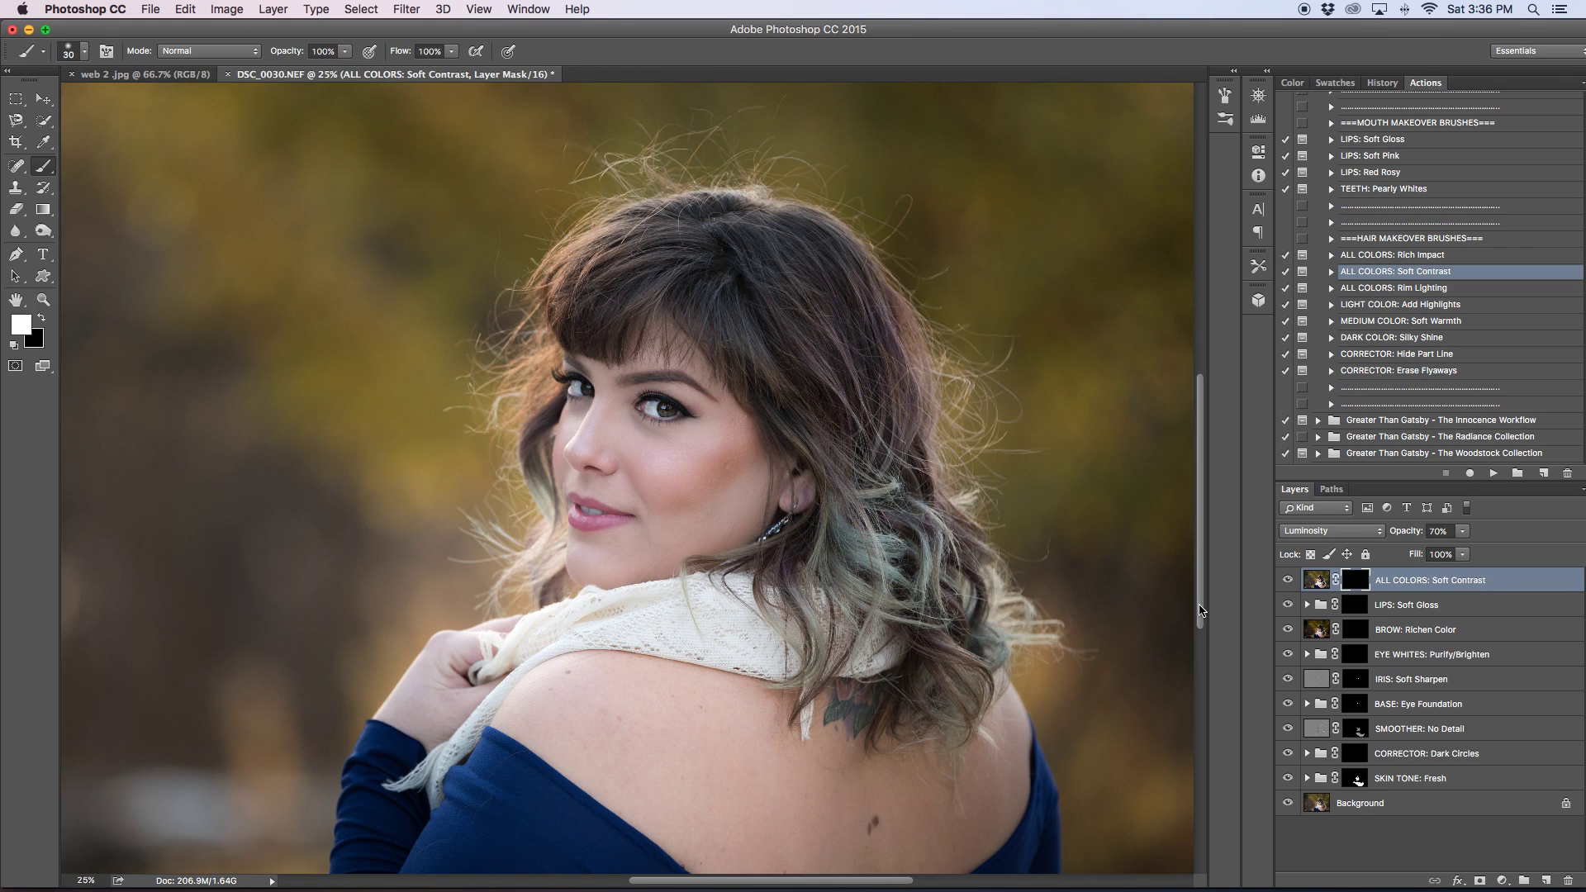
Paint the top and long side of the hair in white on the ALL COLORS: Soft Contrast mask with a 600 px brush at 100% opacity.
key(bracketright)
key(bracketright)
key(bracketright)
key(bracketright)
key(bracketright)
key(bracketright)
key(bracketright)
key(bracketright)
key(bracketright)
key(bracketright)
key(bracketright)
mouse_move(776, 336)
mouse_down()
mouse_move(814, 330)
mouse_move(858, 374)
mouse_move(875, 514)
mouse_move(950, 669)
mouse_up()
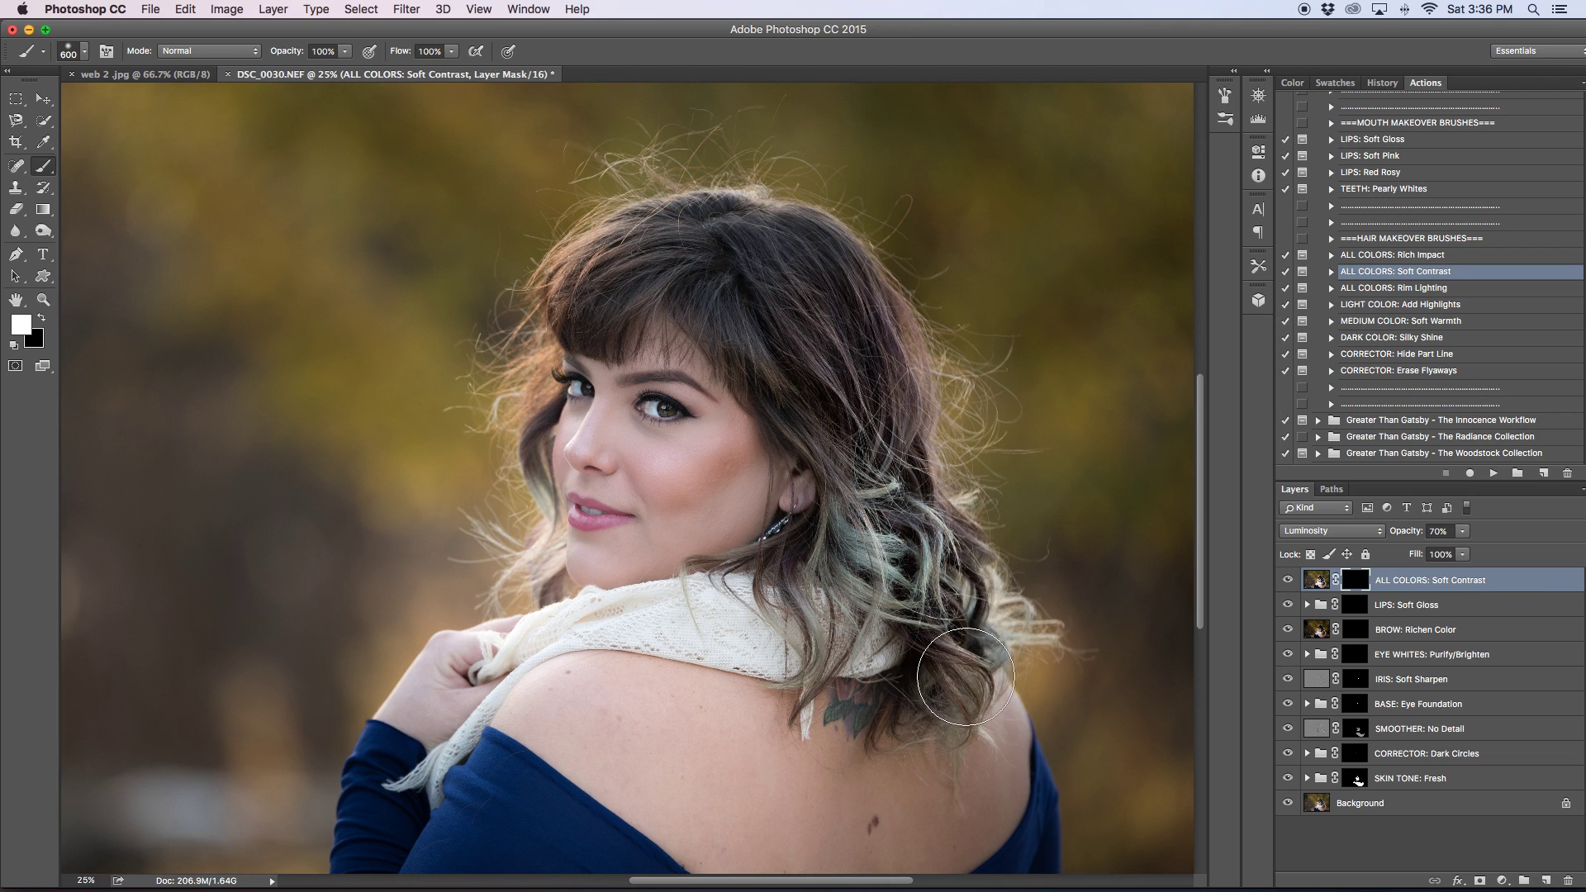
mouse_move(604, 291)
mouse_down()
mouse_move(758, 232)
mouse_move(766, 307)
mouse_up()
Reduce the brush to 200 px and switch the painting colour to black and back to white.
key(bracketleft)
key(bracketleft)
key(bracketleft)
key(bracketleft)
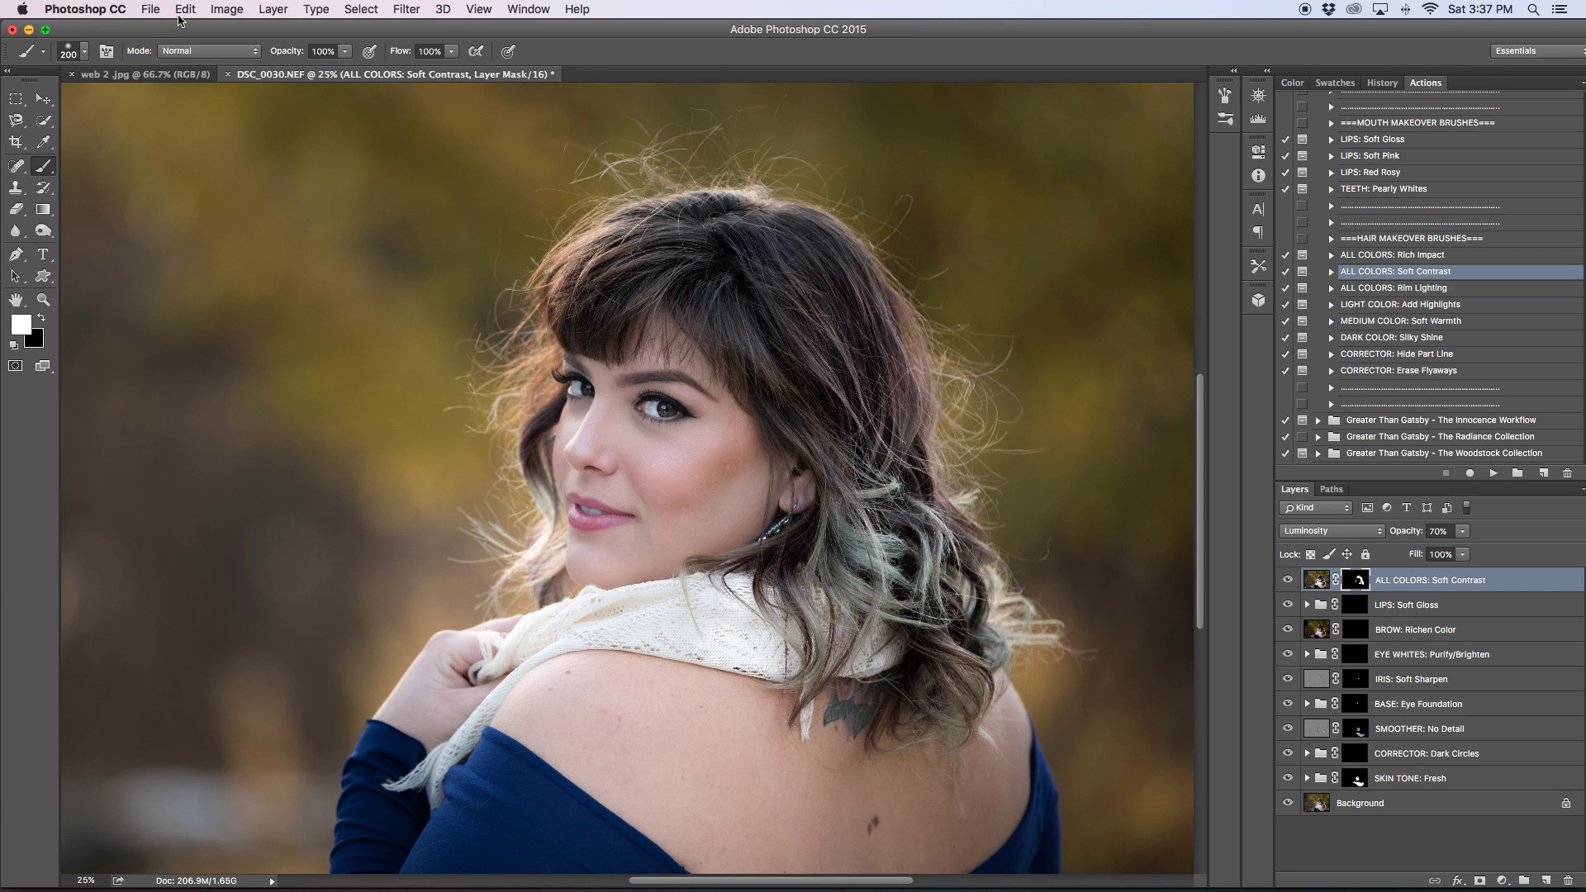
click(41, 317)
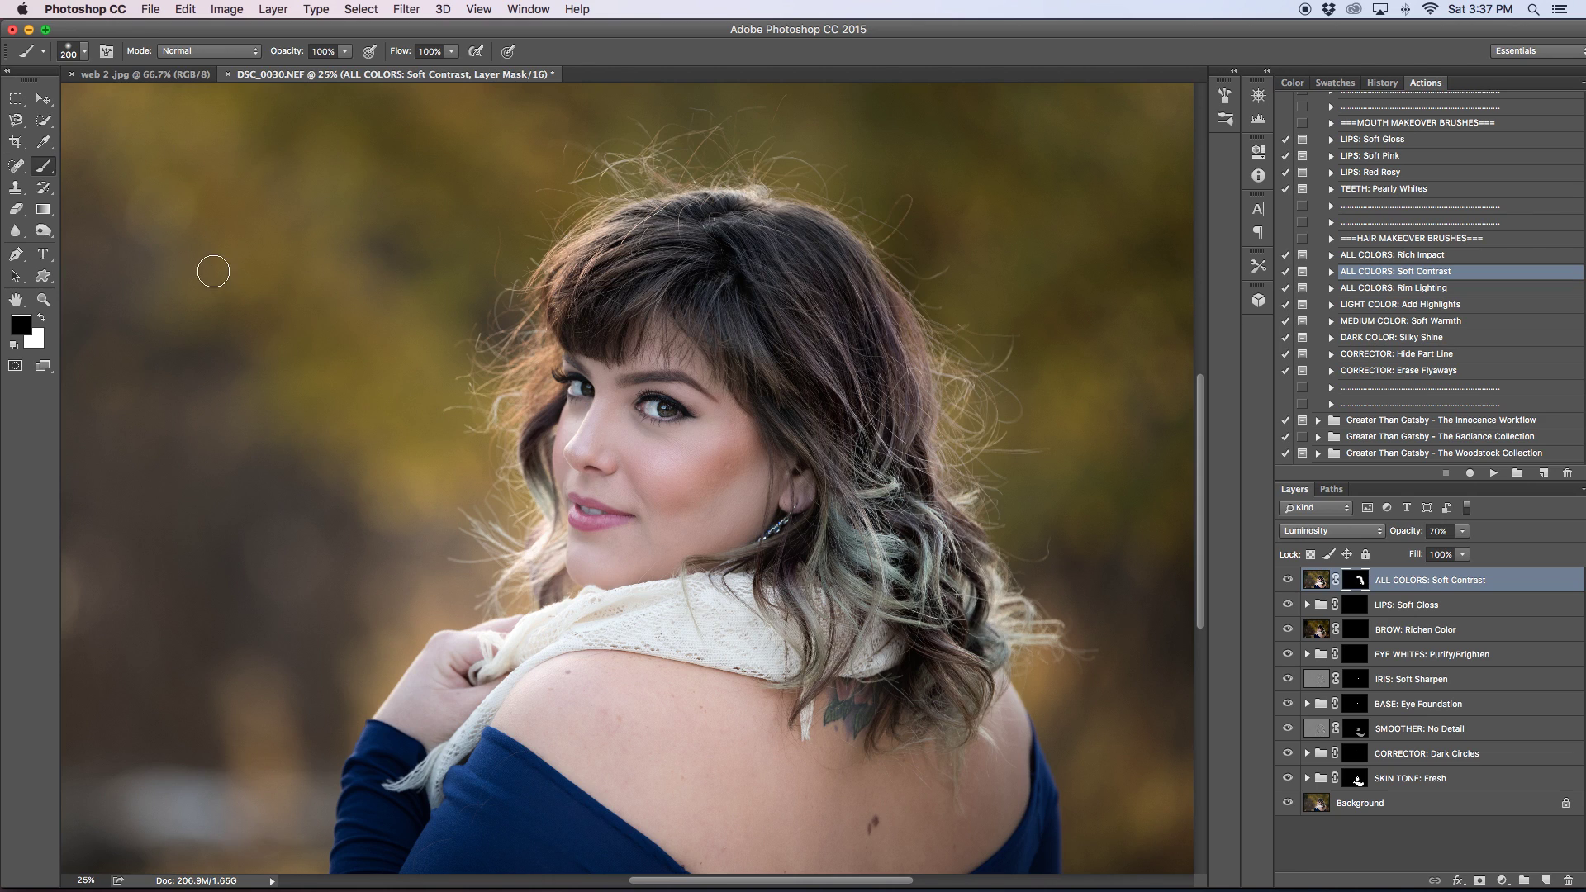
click(41, 317)
Lower the ALL COLORS: Soft Contrast layer's opacity to 19% and compare the hair with and without it.
drag(1469, 538, 1428, 555)
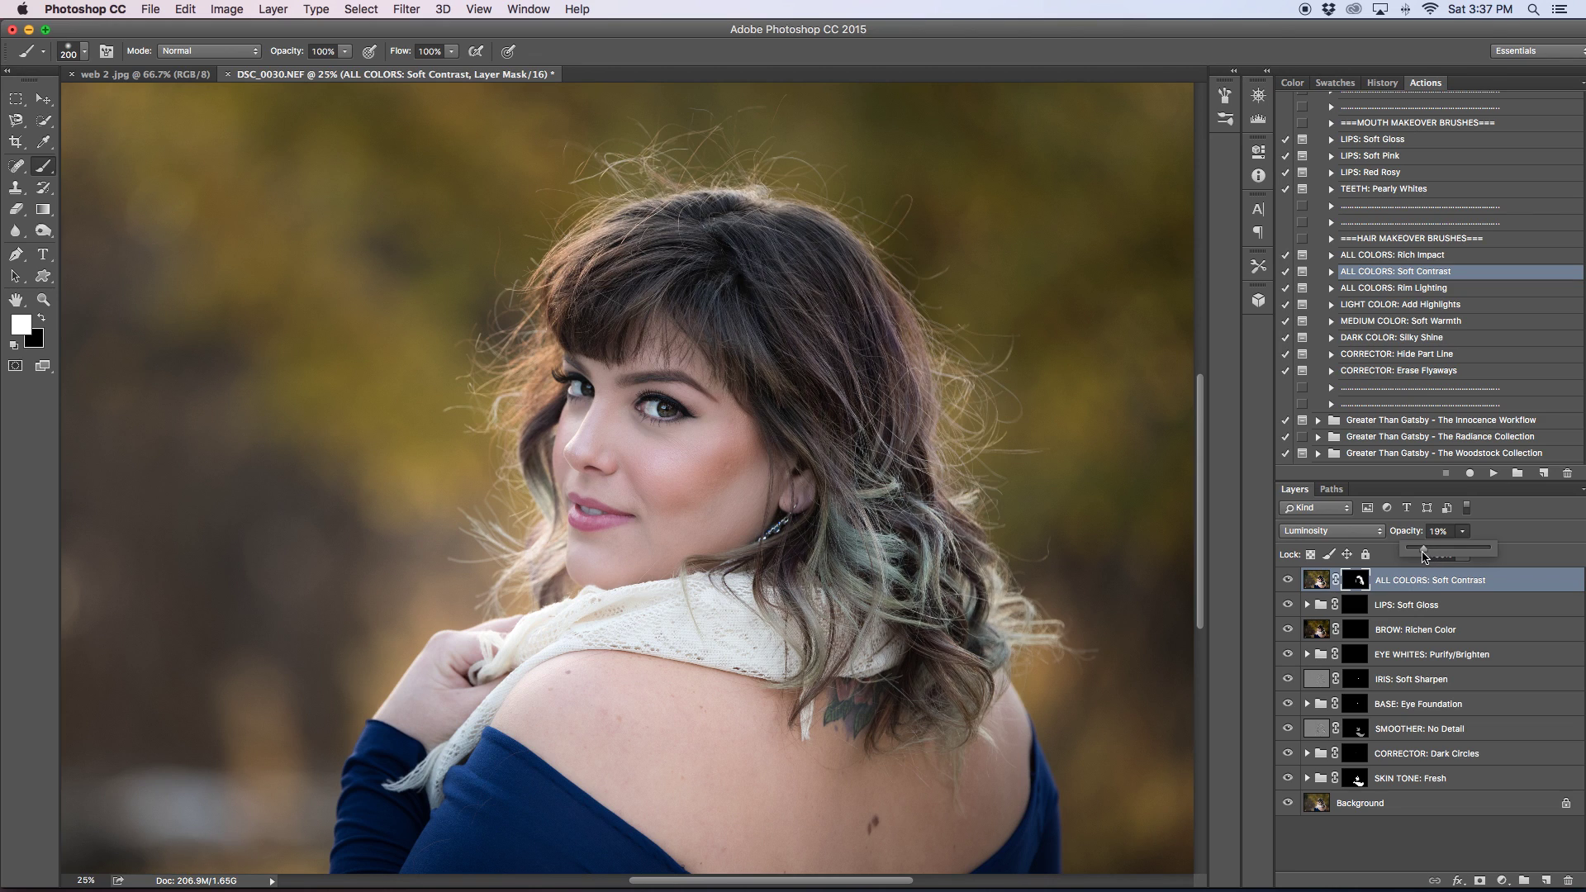
drag(1295, 591, 1295, 592)
click(1287, 580)
click(1288, 581)
click(1288, 580)
click(1288, 582)
click(1289, 582)
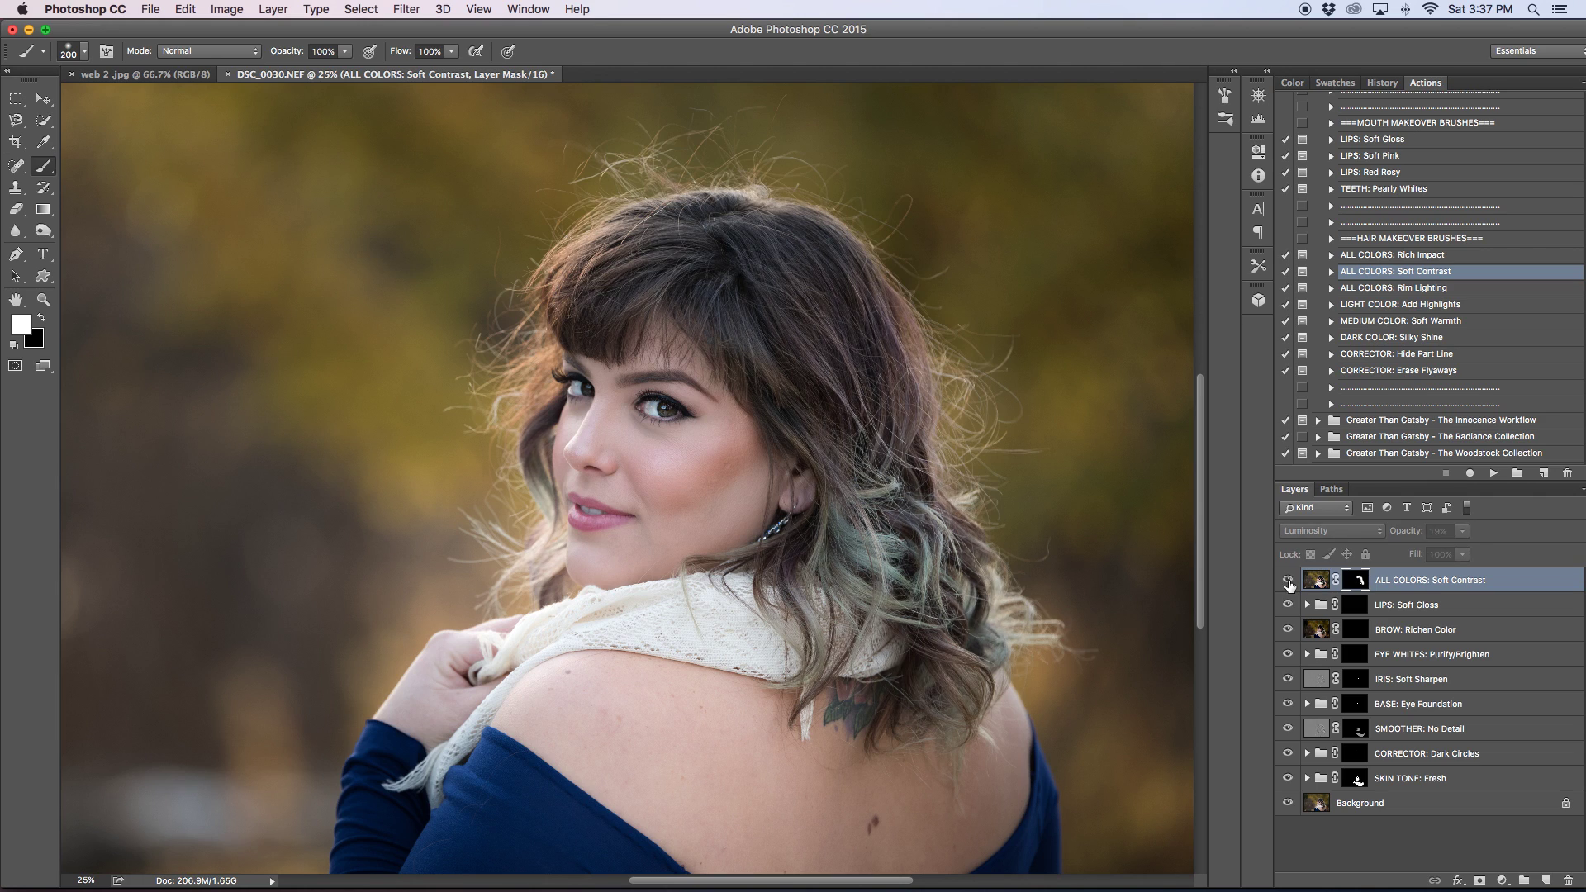
click(1289, 582)
click(1289, 582)
click(1288, 583)
click(1288, 583)
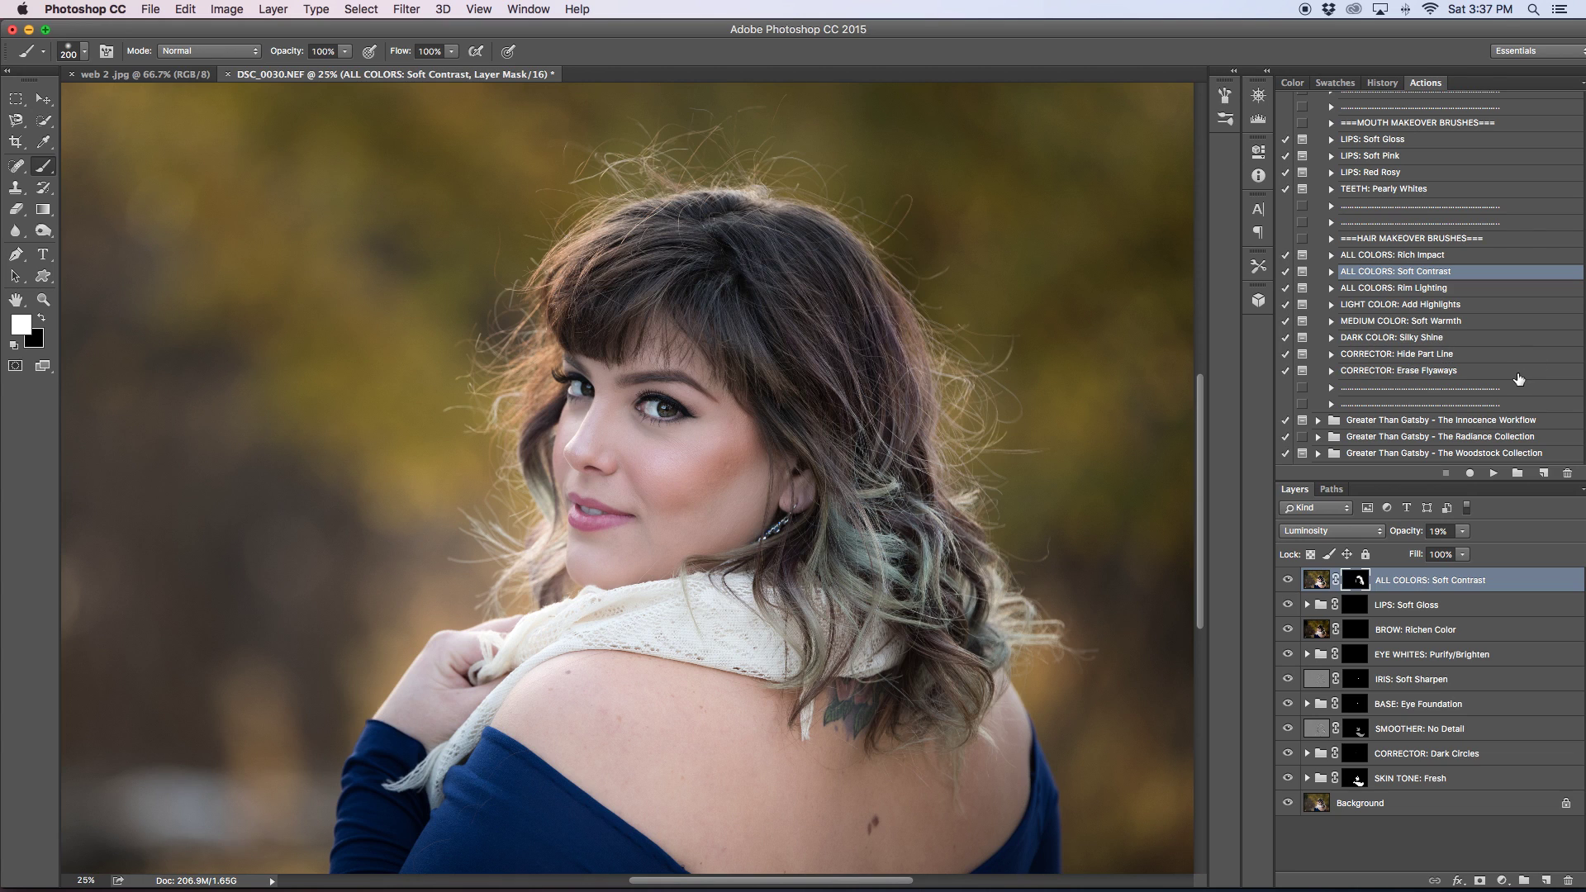
Run the ALL COLORS: Rim Lighting action and paint its mask white along the hair's upper and outer edge with a 200 px brush at 100% opacity.
click(1436, 290)
click(1493, 473)
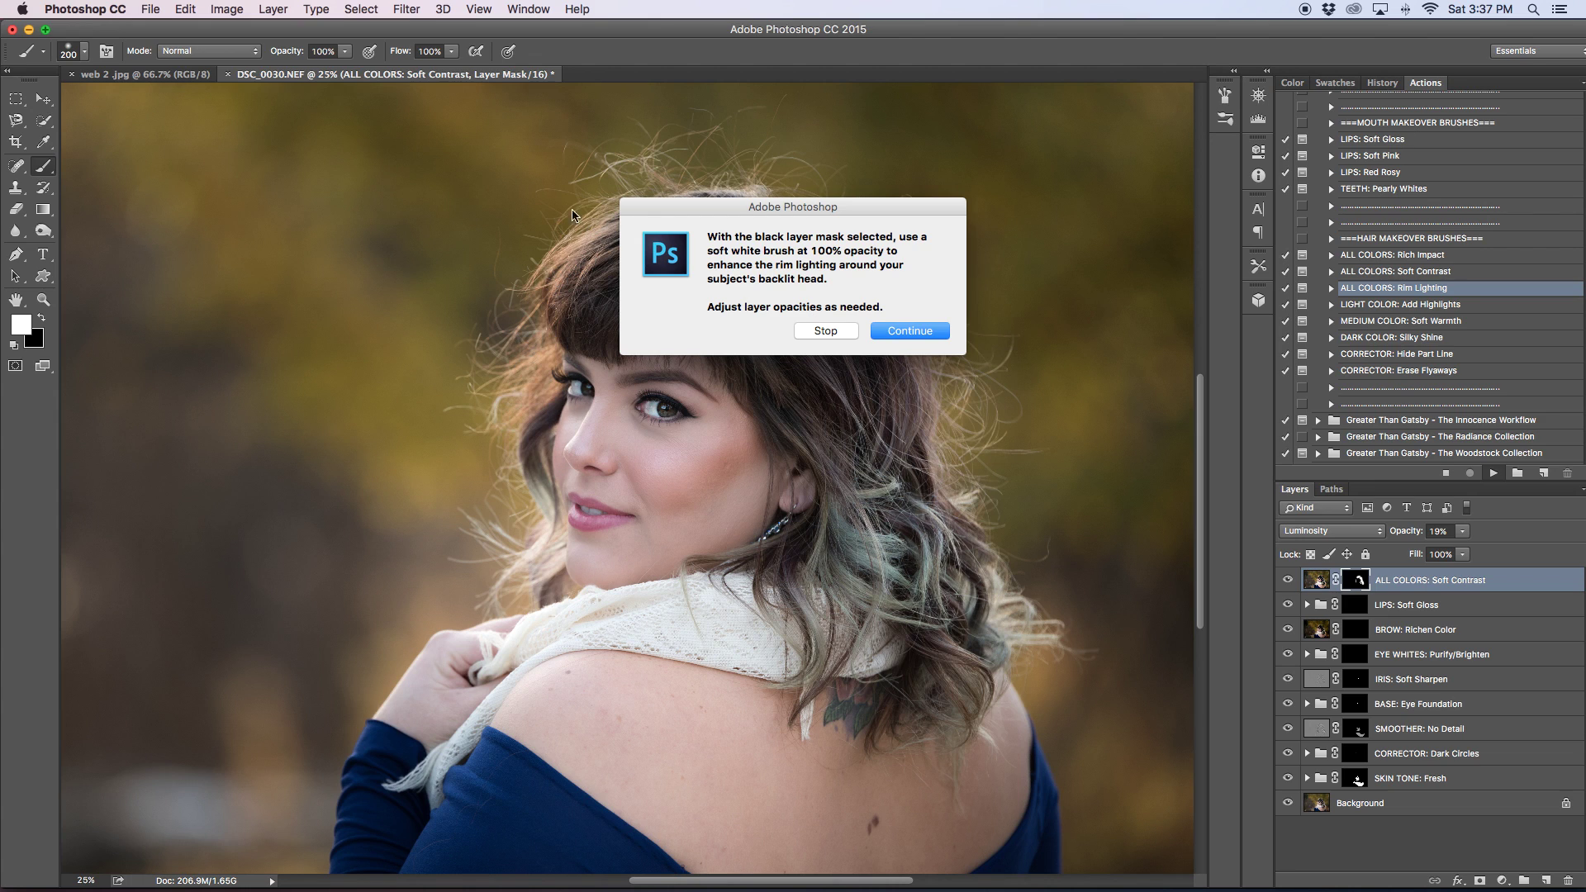
click(910, 332)
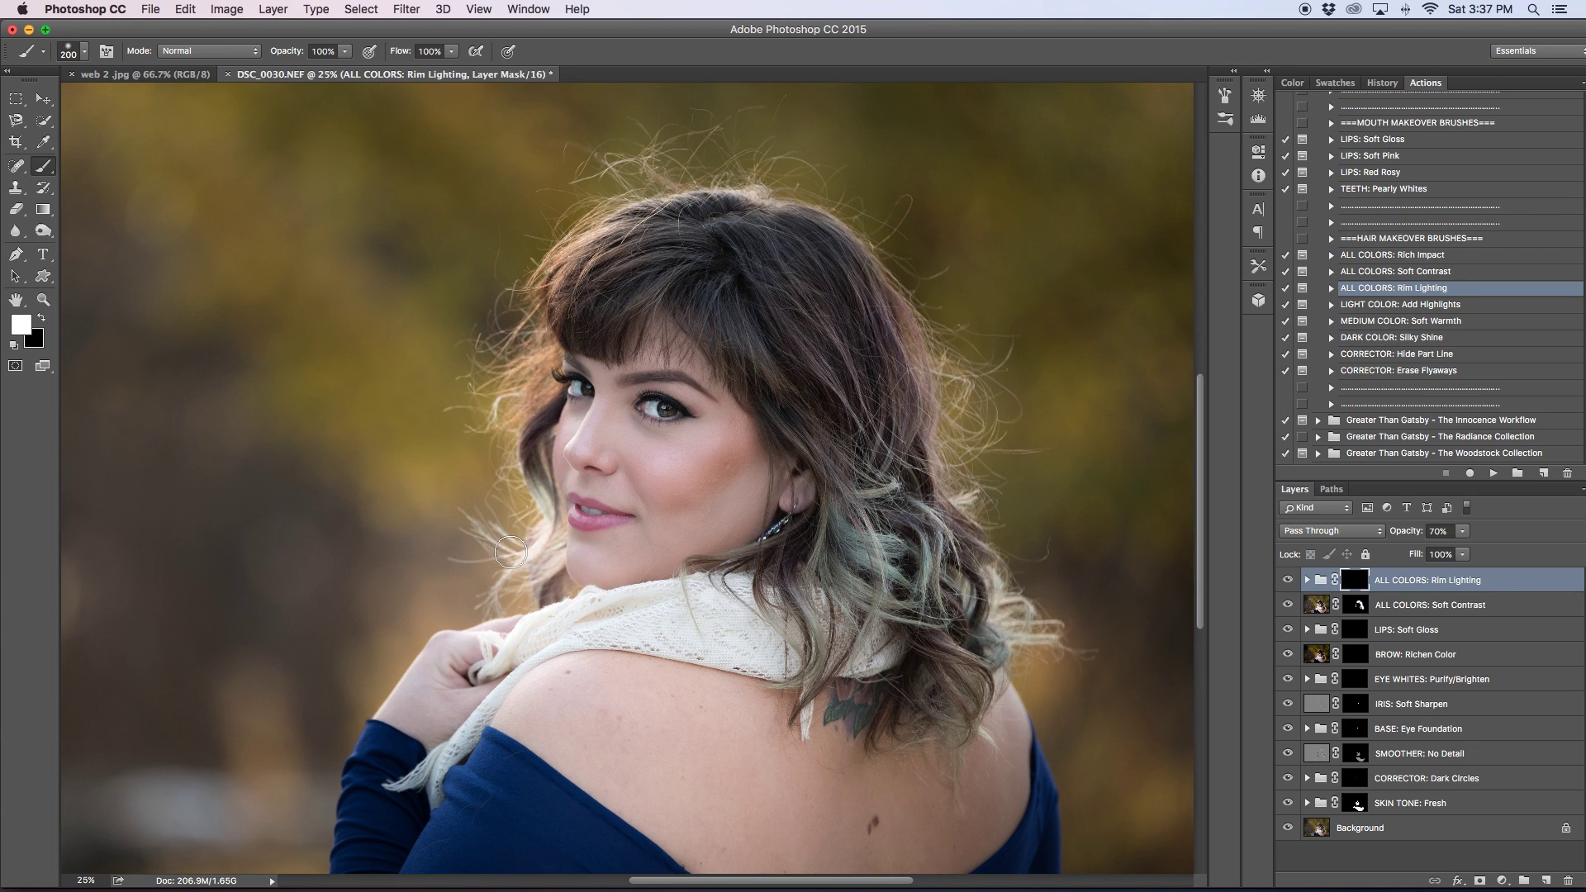
mouse_move(721, 211)
mouse_down()
mouse_move(711, 197)
mouse_move(779, 207)
mouse_move(892, 273)
mouse_move(941, 349)
mouse_move(940, 463)
mouse_move(961, 496)
mouse_up()
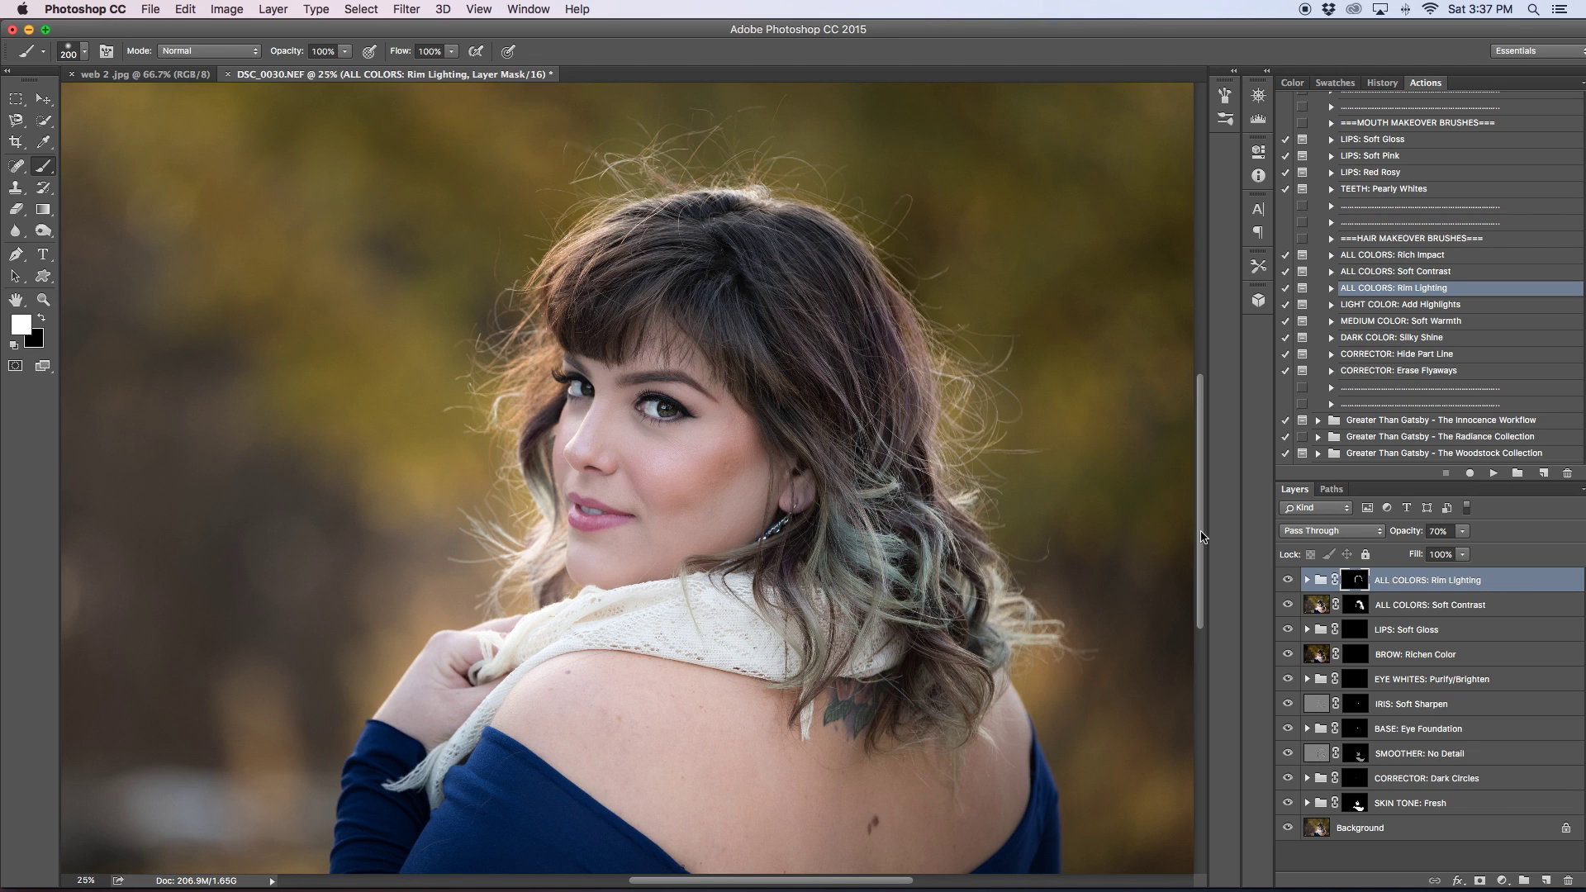
Compare the hair with and without the ALL COLORS: Rim Lighting group and lower its opacity to 33%.
click(1288, 581)
click(1288, 580)
click(1288, 581)
click(1288, 580)
click(1461, 531)
drag(1465, 548, 1434, 553)
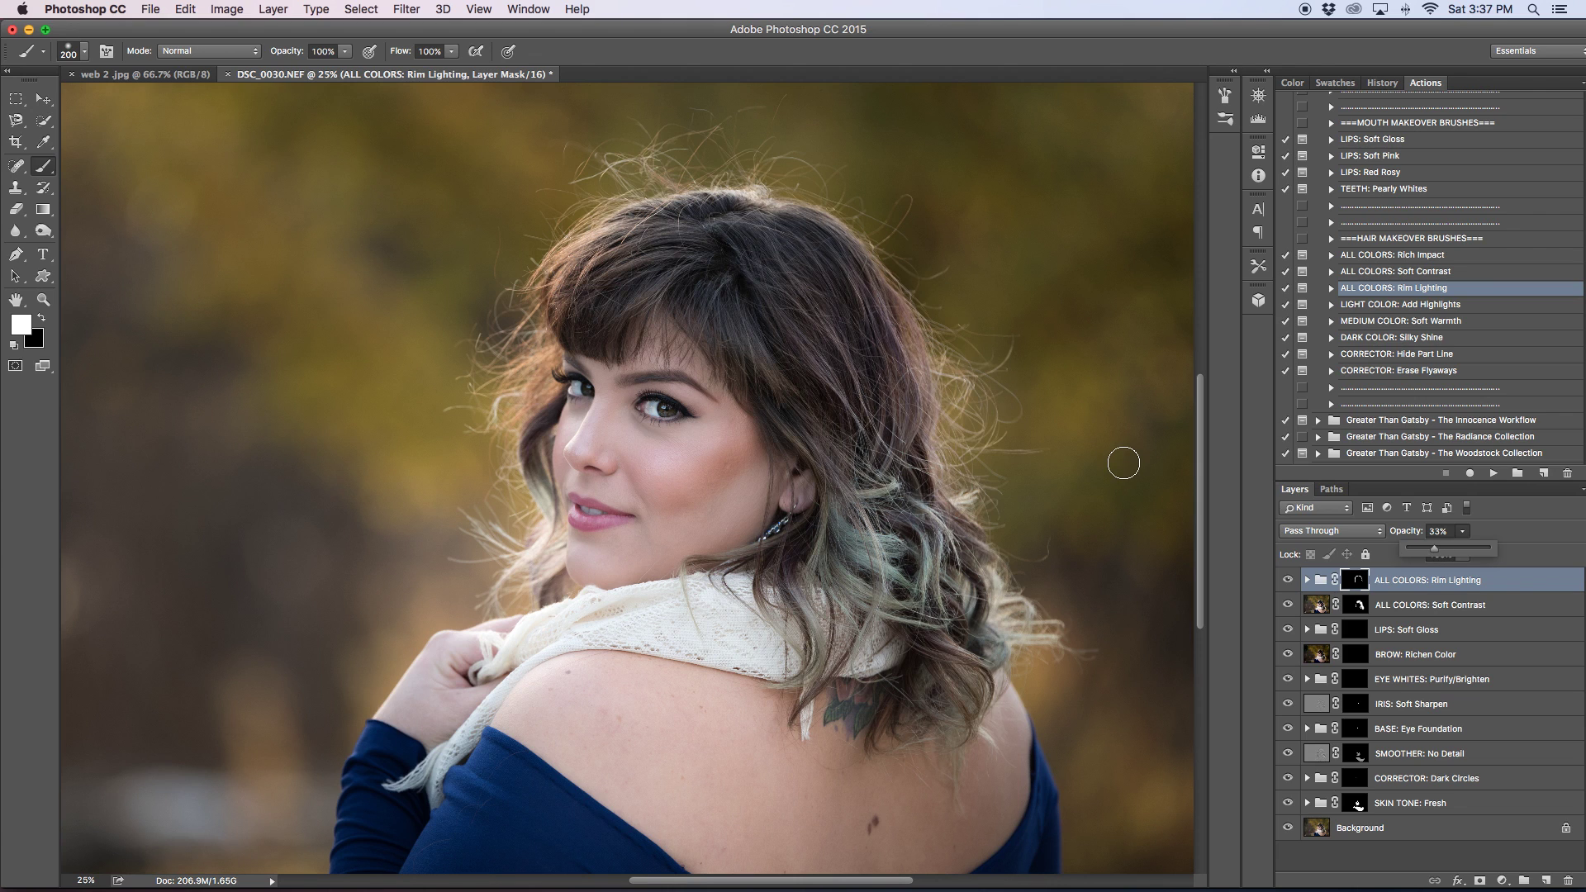
Group all the retouching layers from ALL COLORS: Rim Lighting down to SKIN TONE: Fresh, leaving out the Background.
key(super+minus)
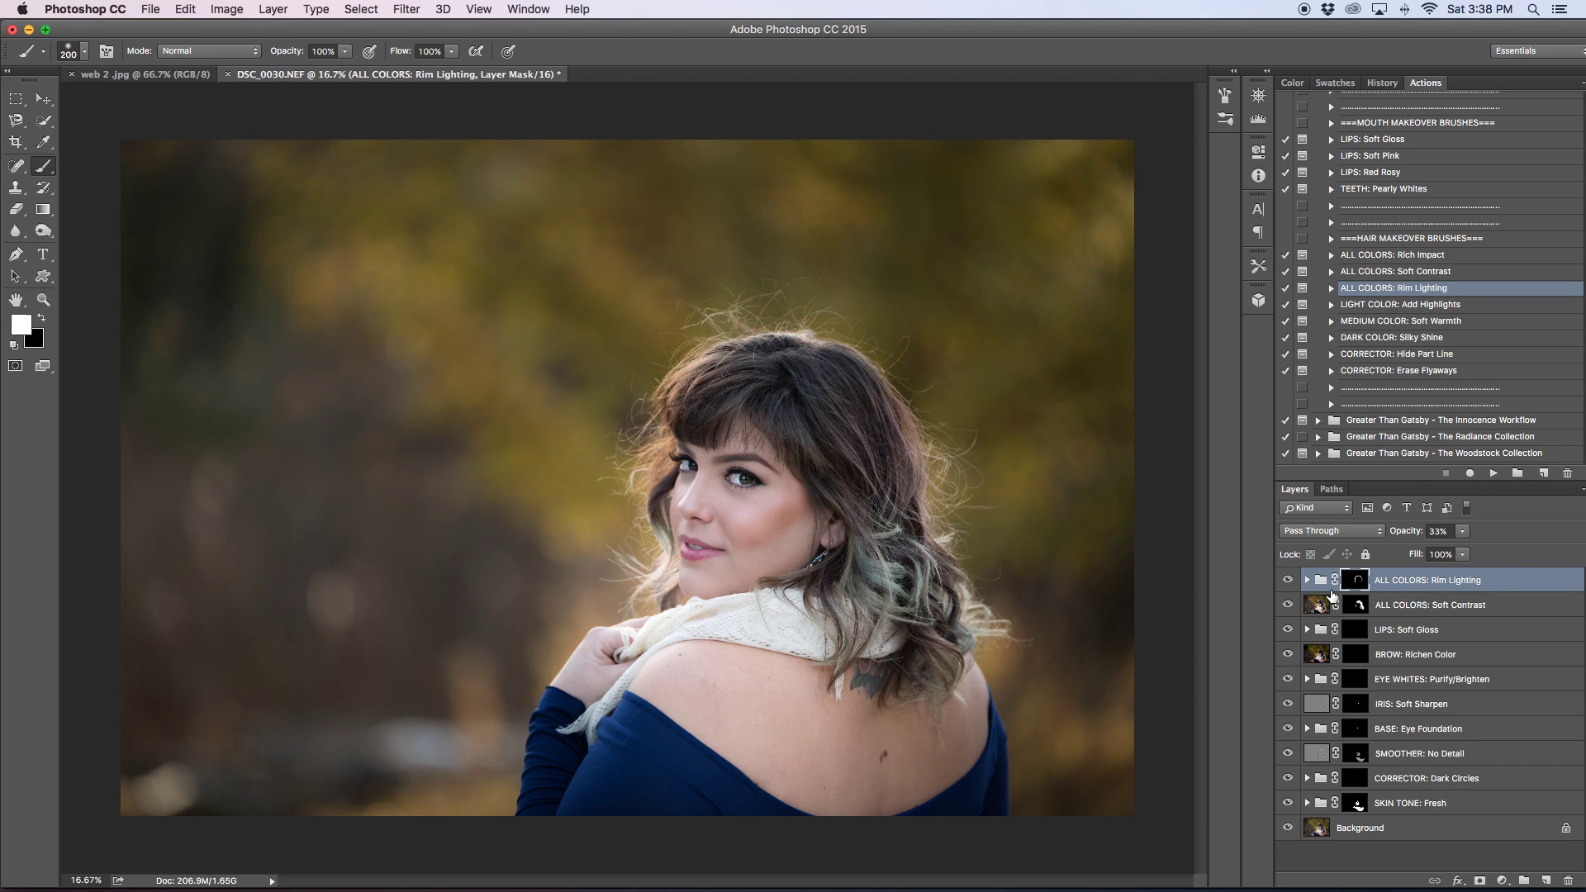
shift+click(1424, 607)
shift+click(1420, 631)
shift+click(1422, 656)
shift+click(1428, 680)
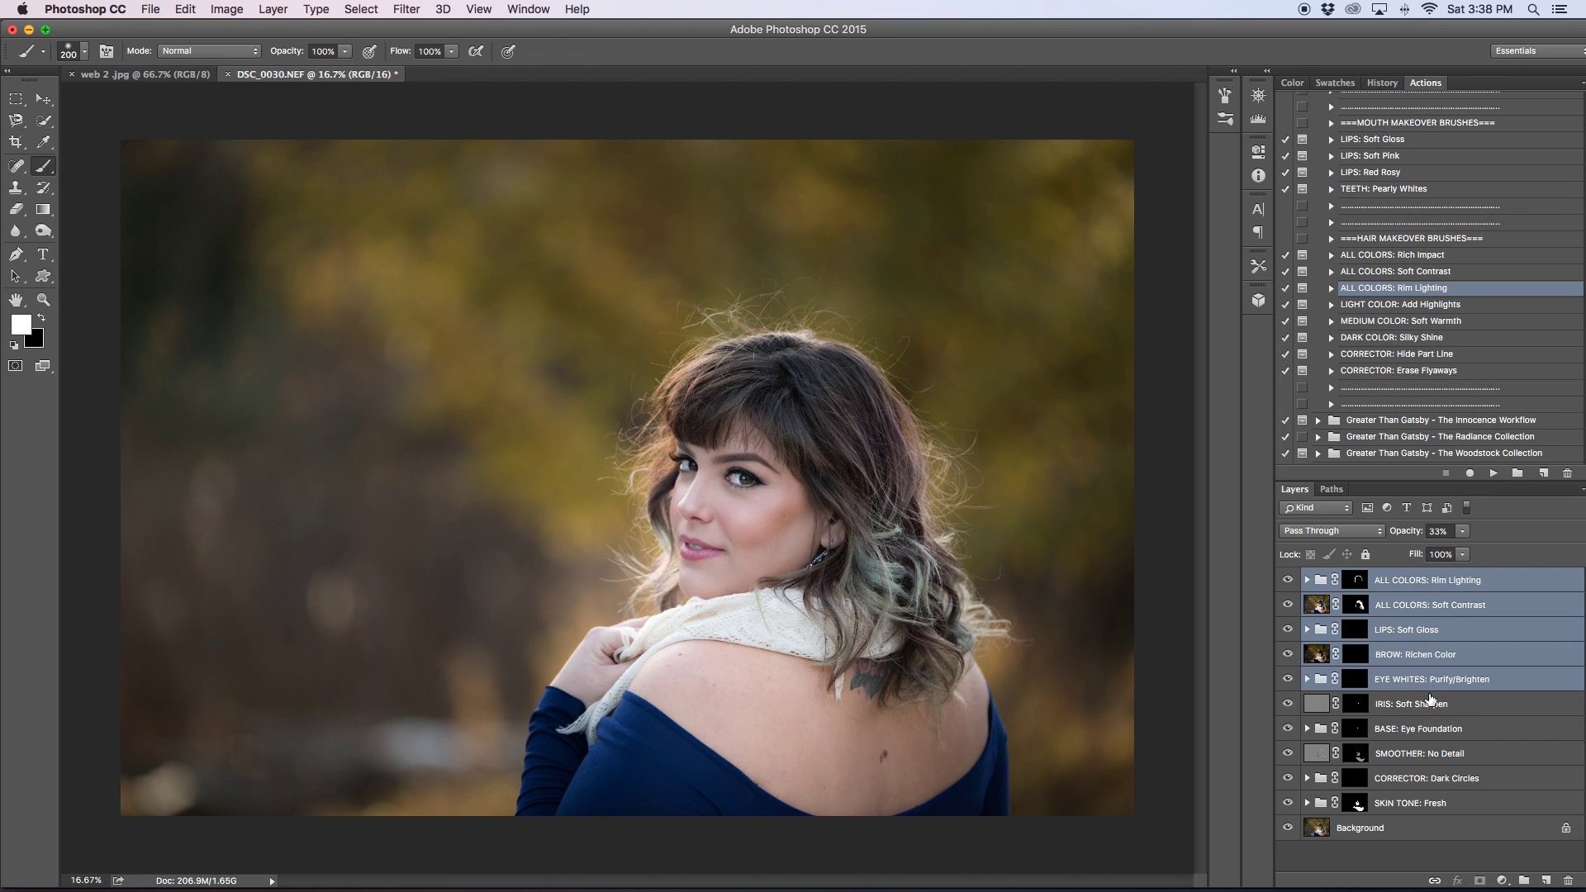
shift+click(1427, 706)
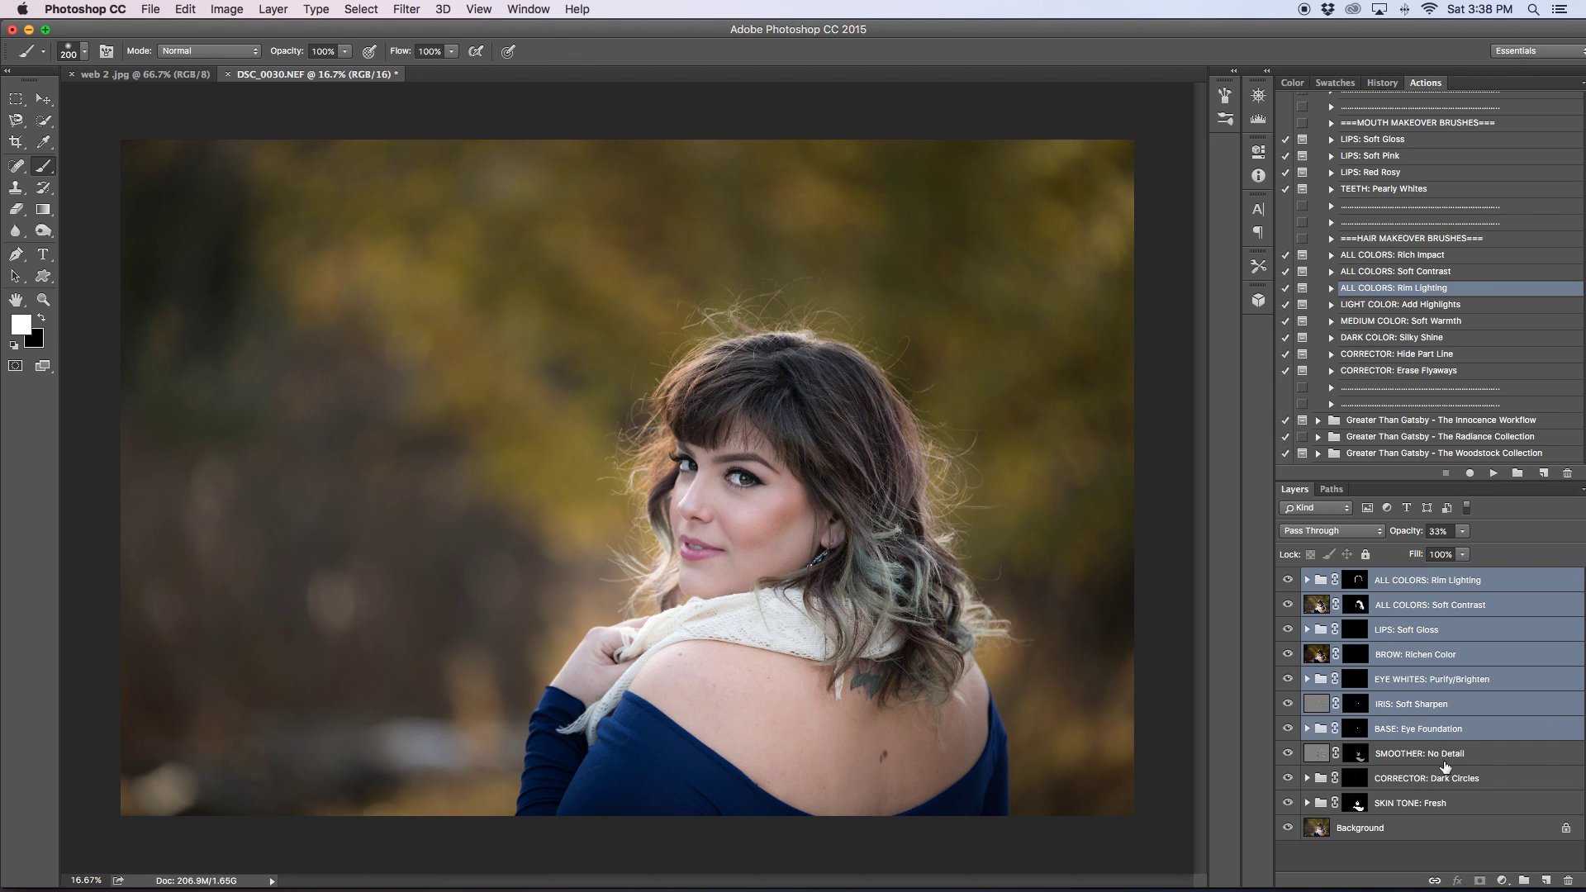
shift+click(1445, 761)
shift+click(1445, 780)
shift+click(1442, 806)
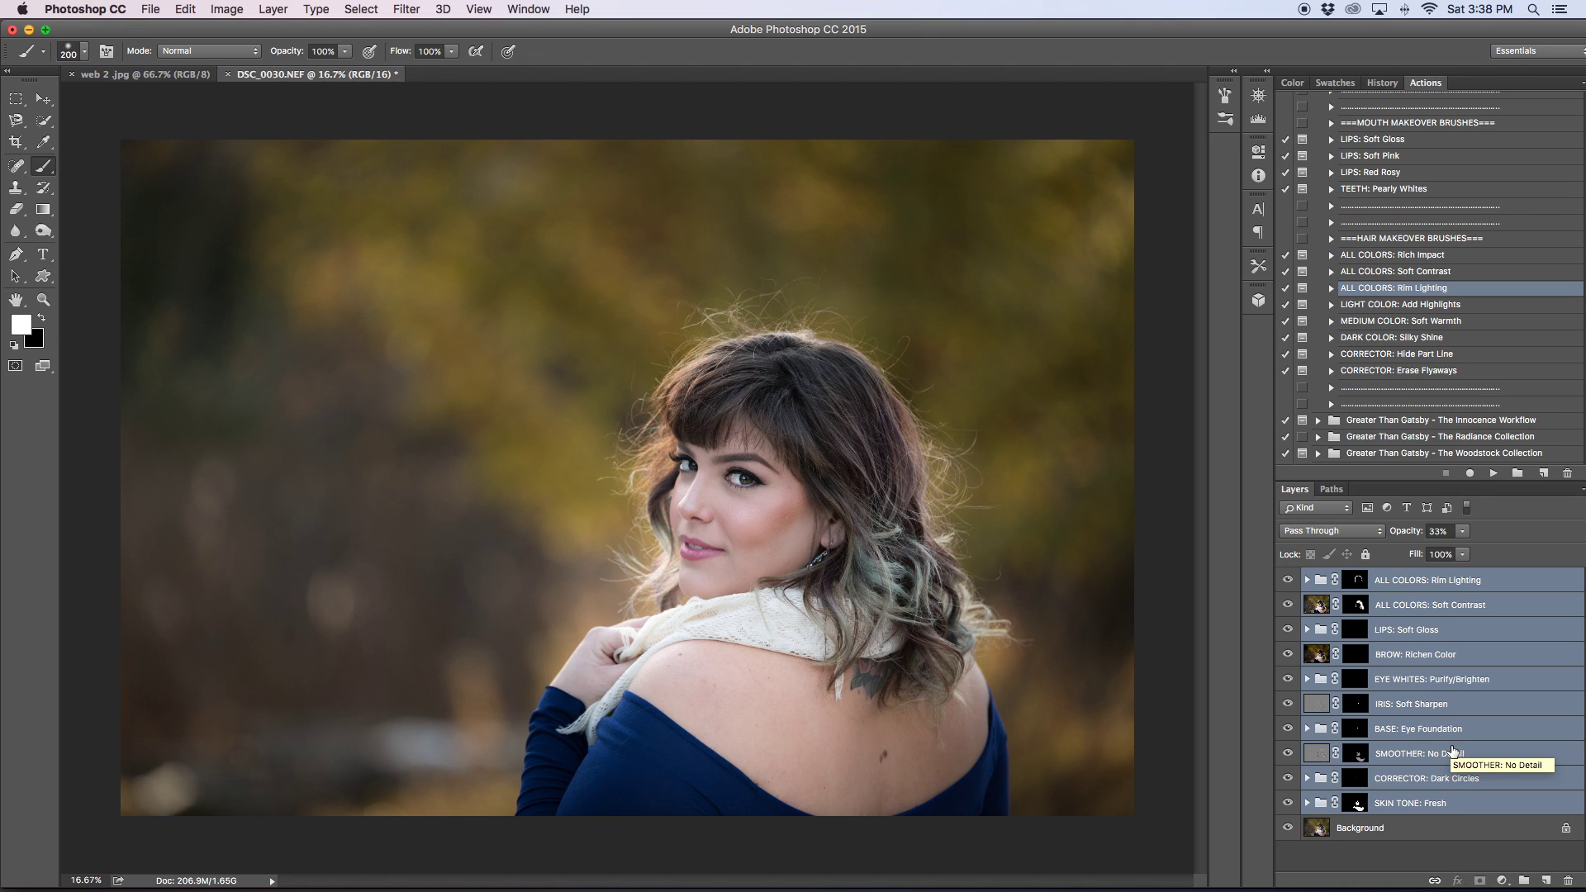
key(super+g)
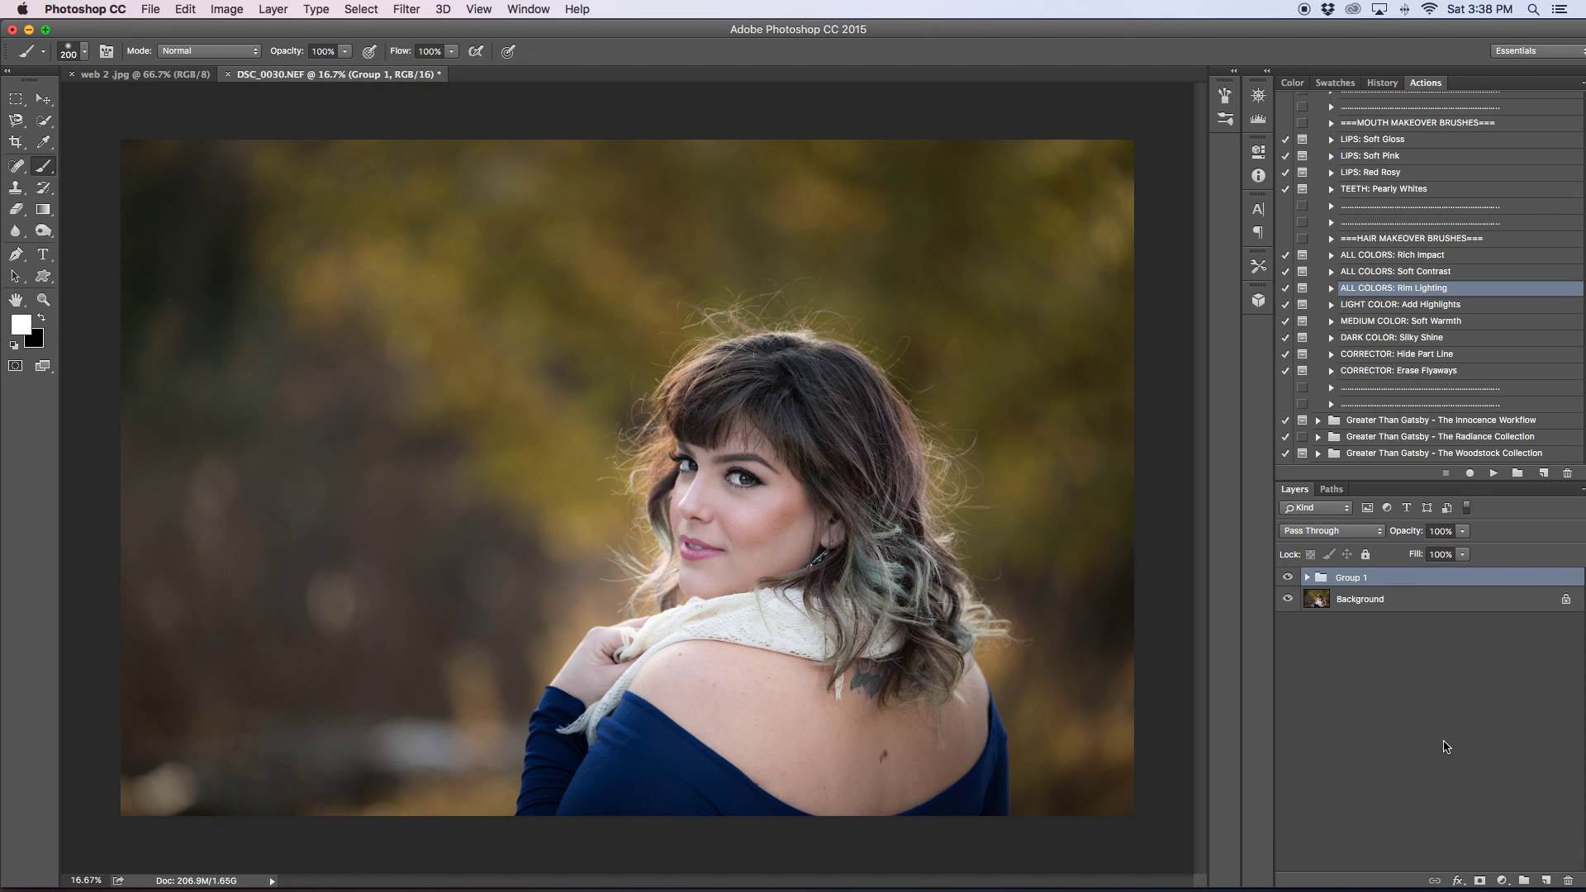
Compare the portrait before and after retouching by repeatedly hiding and showing the group of retouching layers.
click(1288, 577)
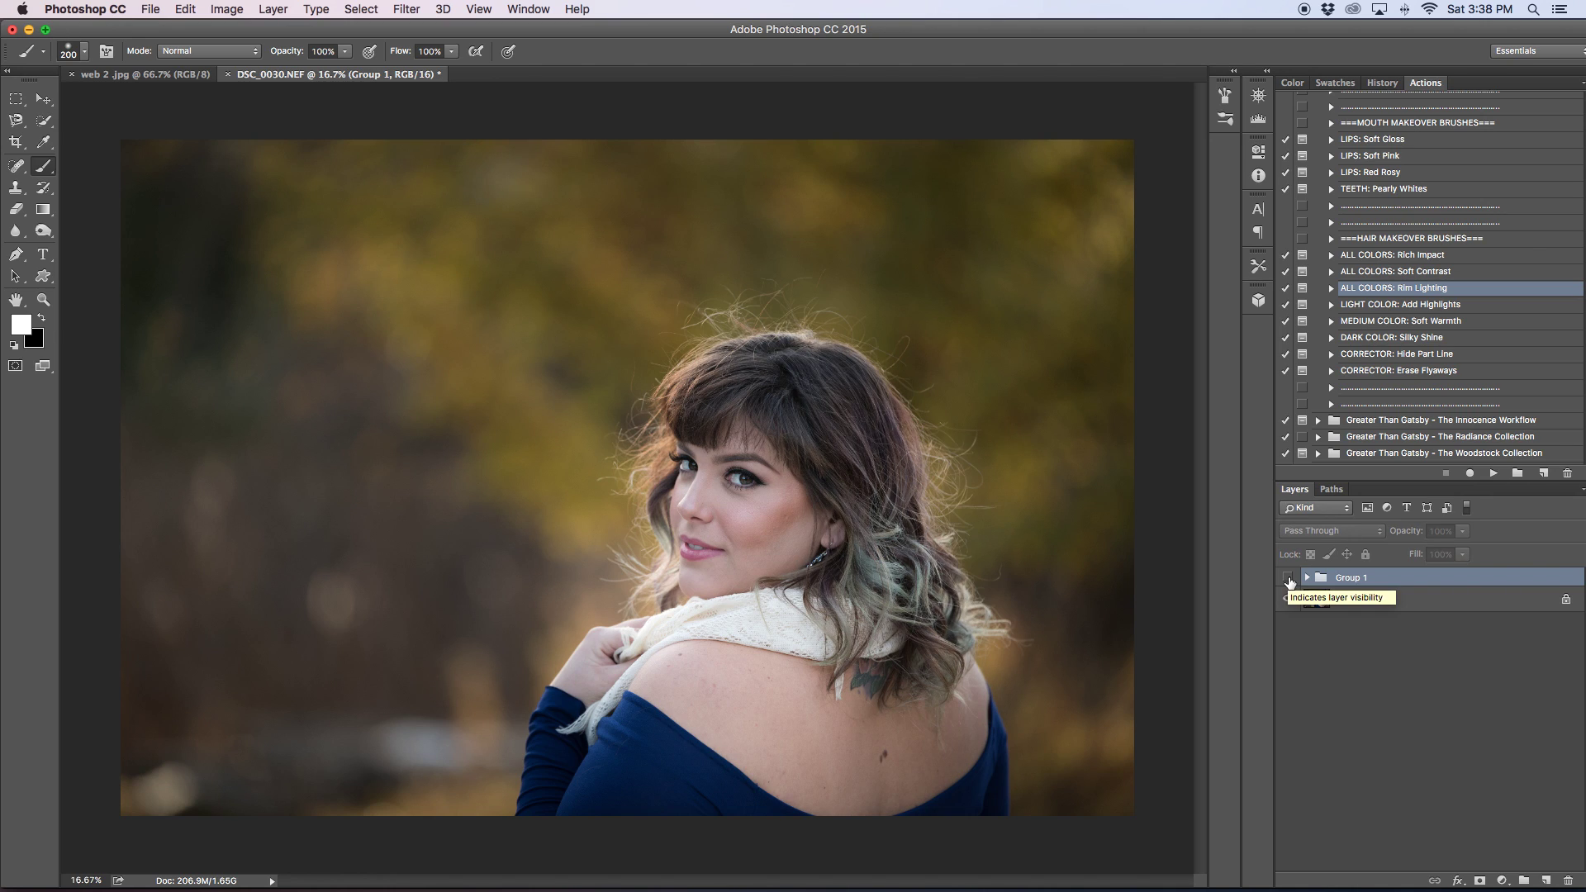
click(1288, 577)
click(1287, 578)
click(1287, 578)
click(1287, 578)
click(1287, 577)
click(1288, 577)
click(1287, 577)
click(1287, 577)
click(1288, 577)
click(1287, 577)
click(1287, 577)
click(1287, 577)
click(1288, 577)
click(1288, 578)
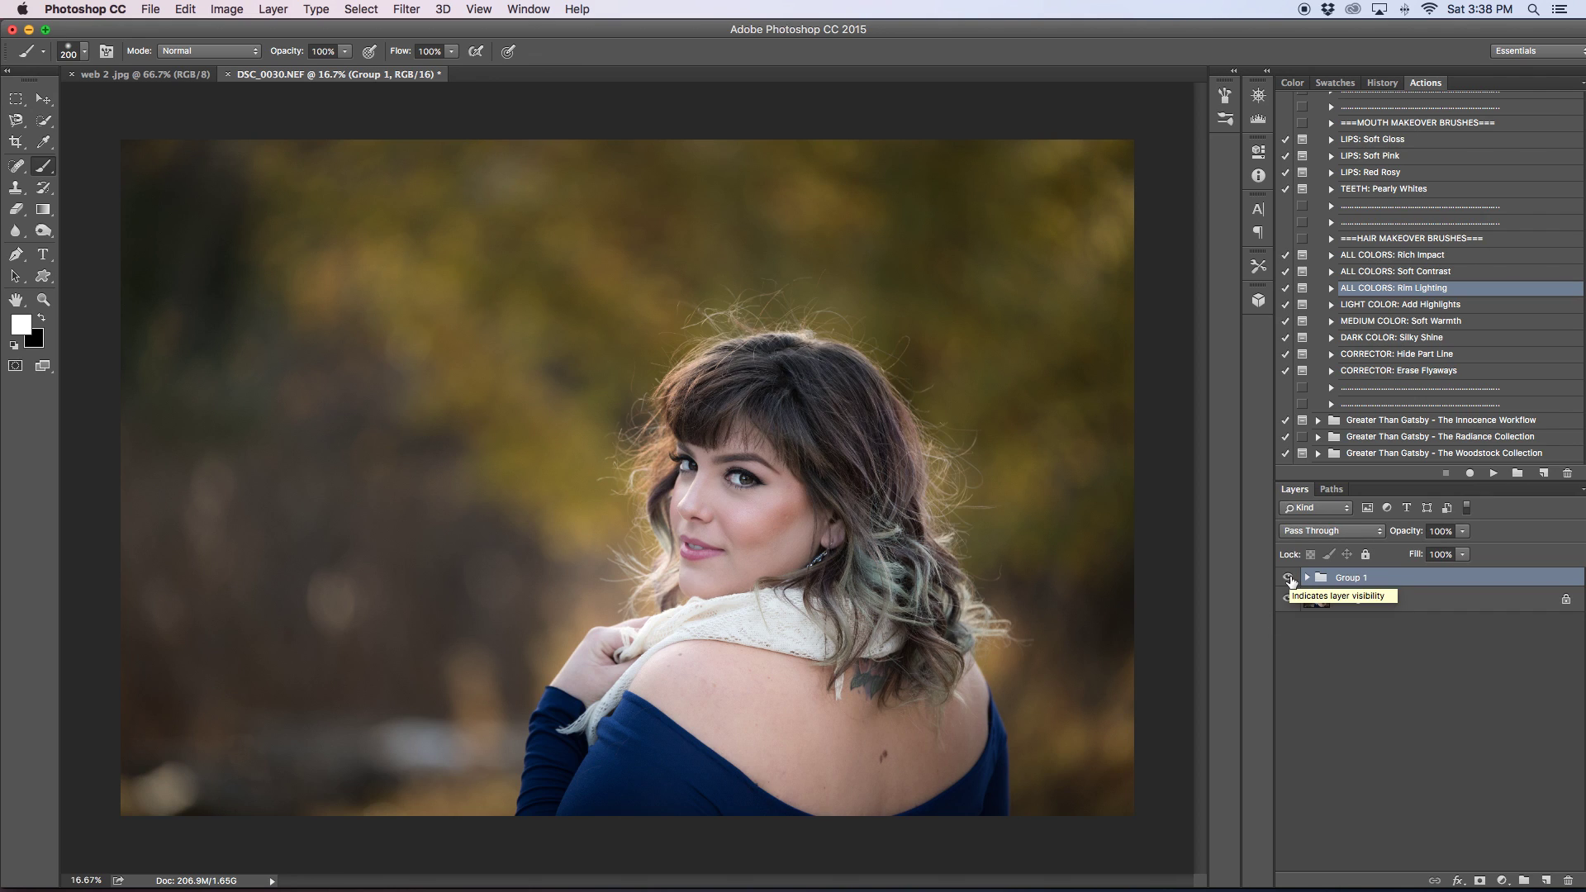
click(1288, 578)
click(1289, 578)
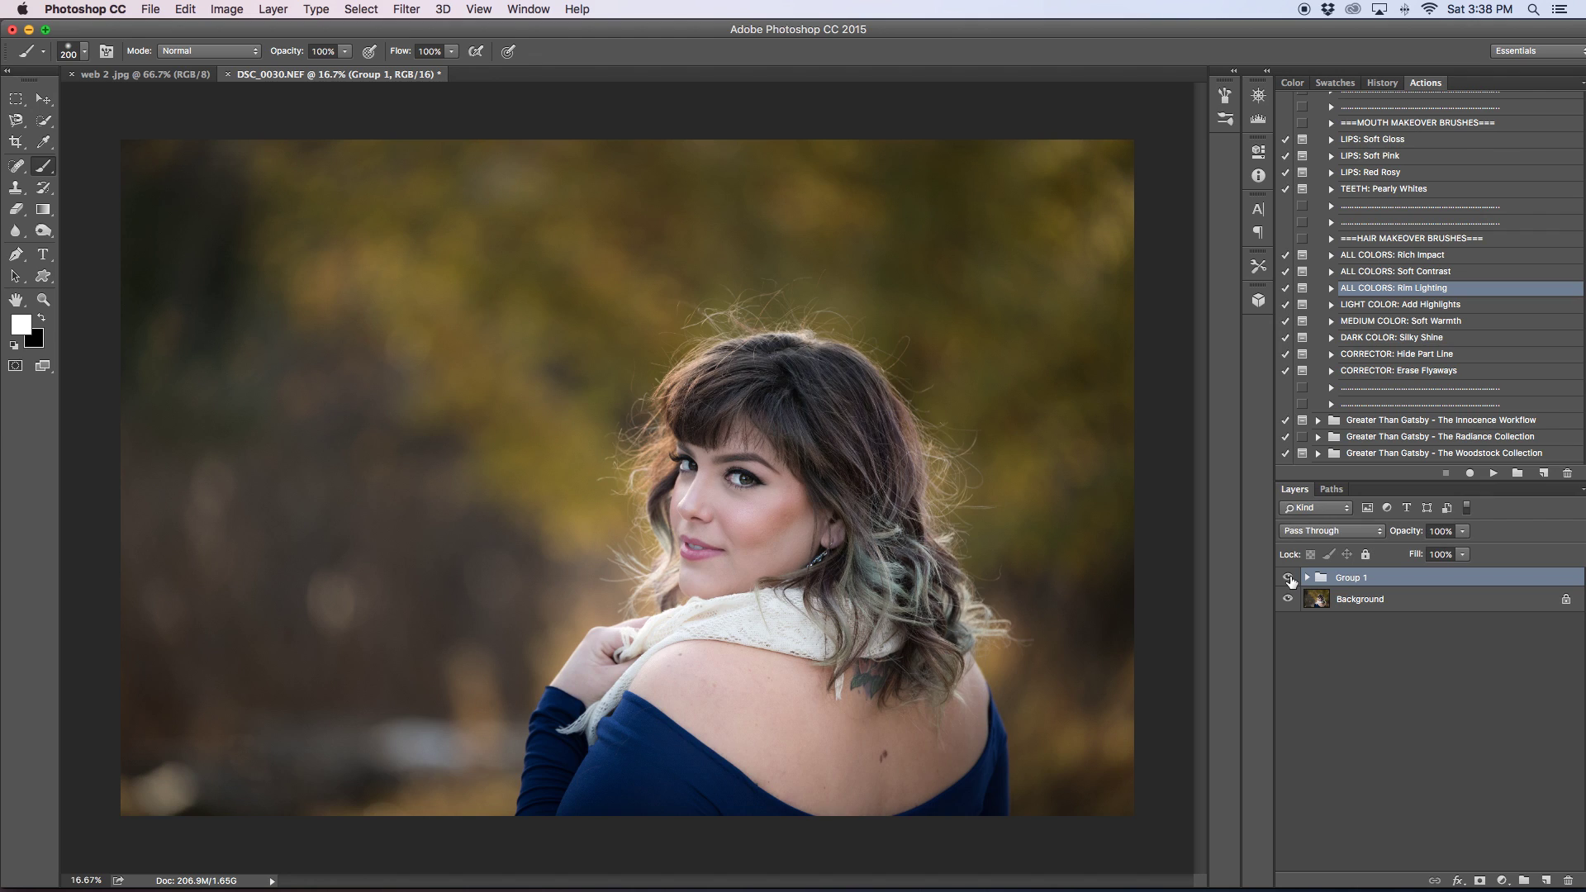